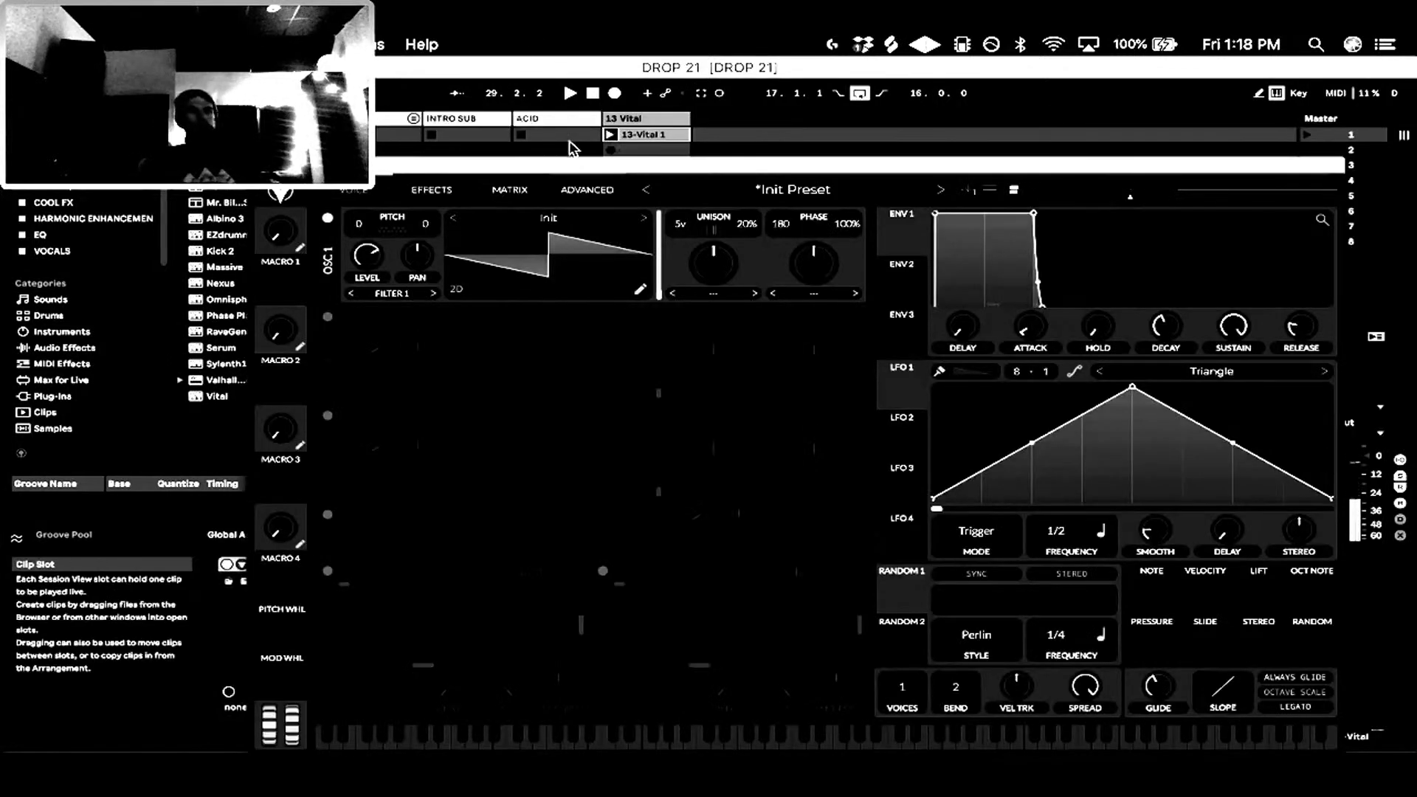
pyautogui.moveTo(629, 166); pyautogui.dragTo(1415, 228)
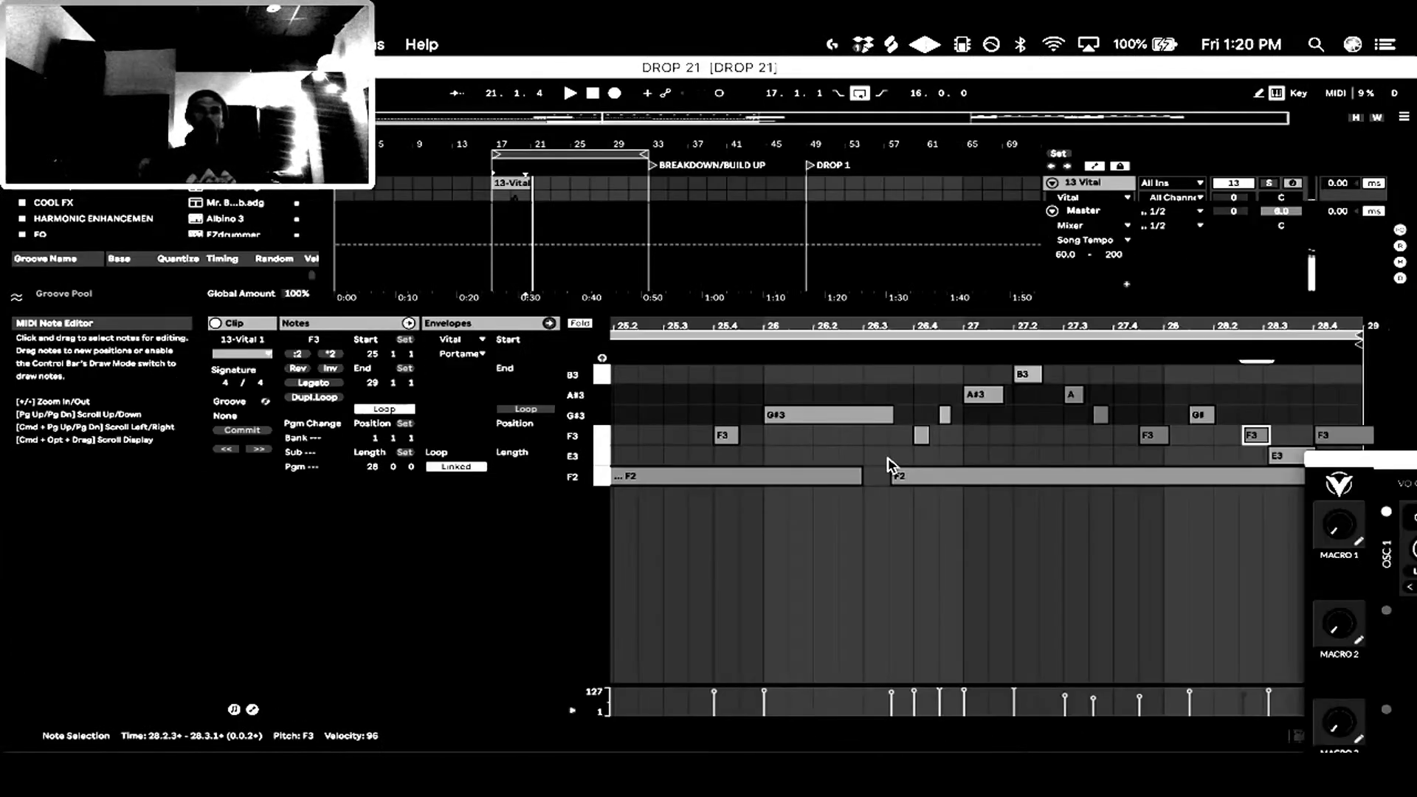
pyautogui.moveTo(845, 313); pyautogui.dragTo(854, 455)
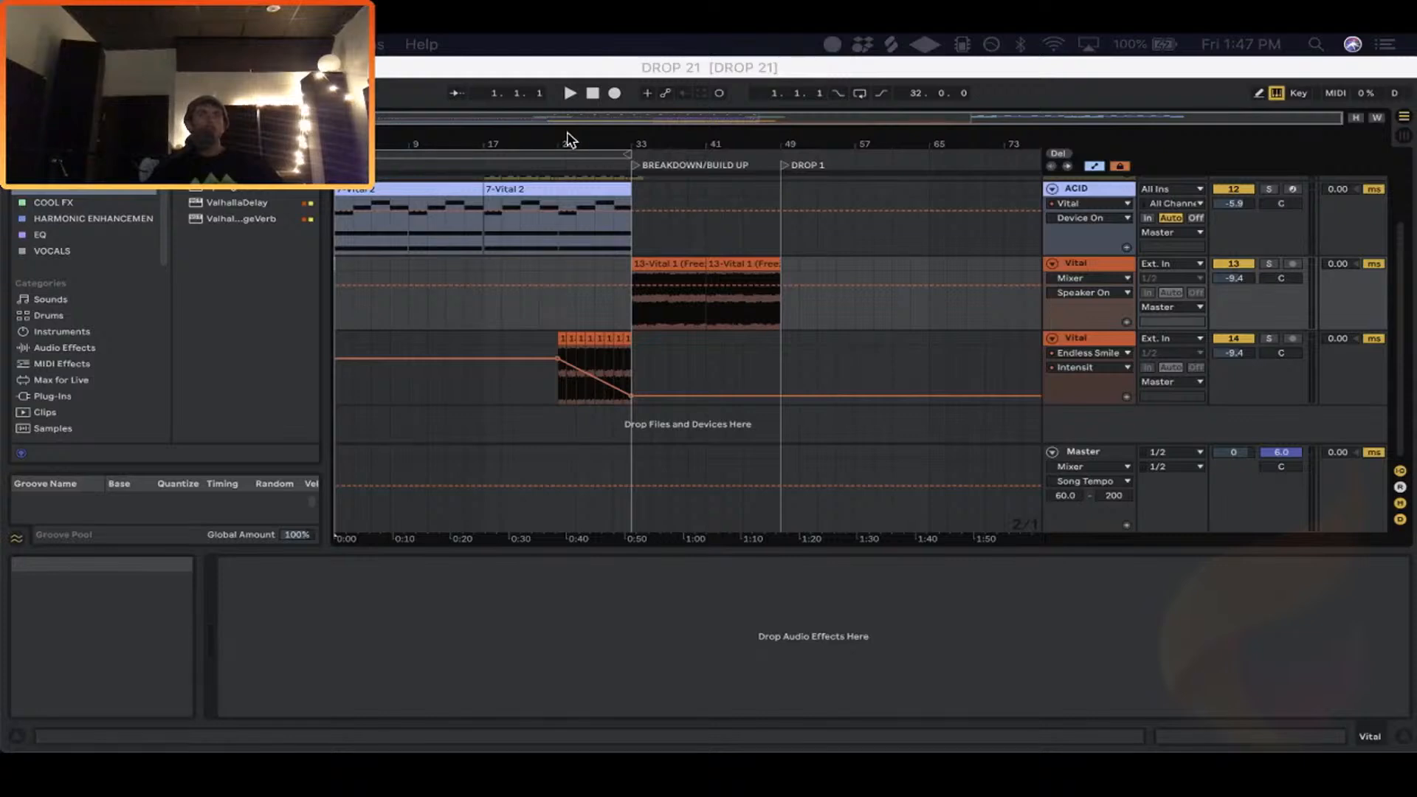
# Unfold the DRUMS group and place the insert marker at bar 17 on the INTRO SNARE track.
pyautogui.scroll(3, 521, 270)
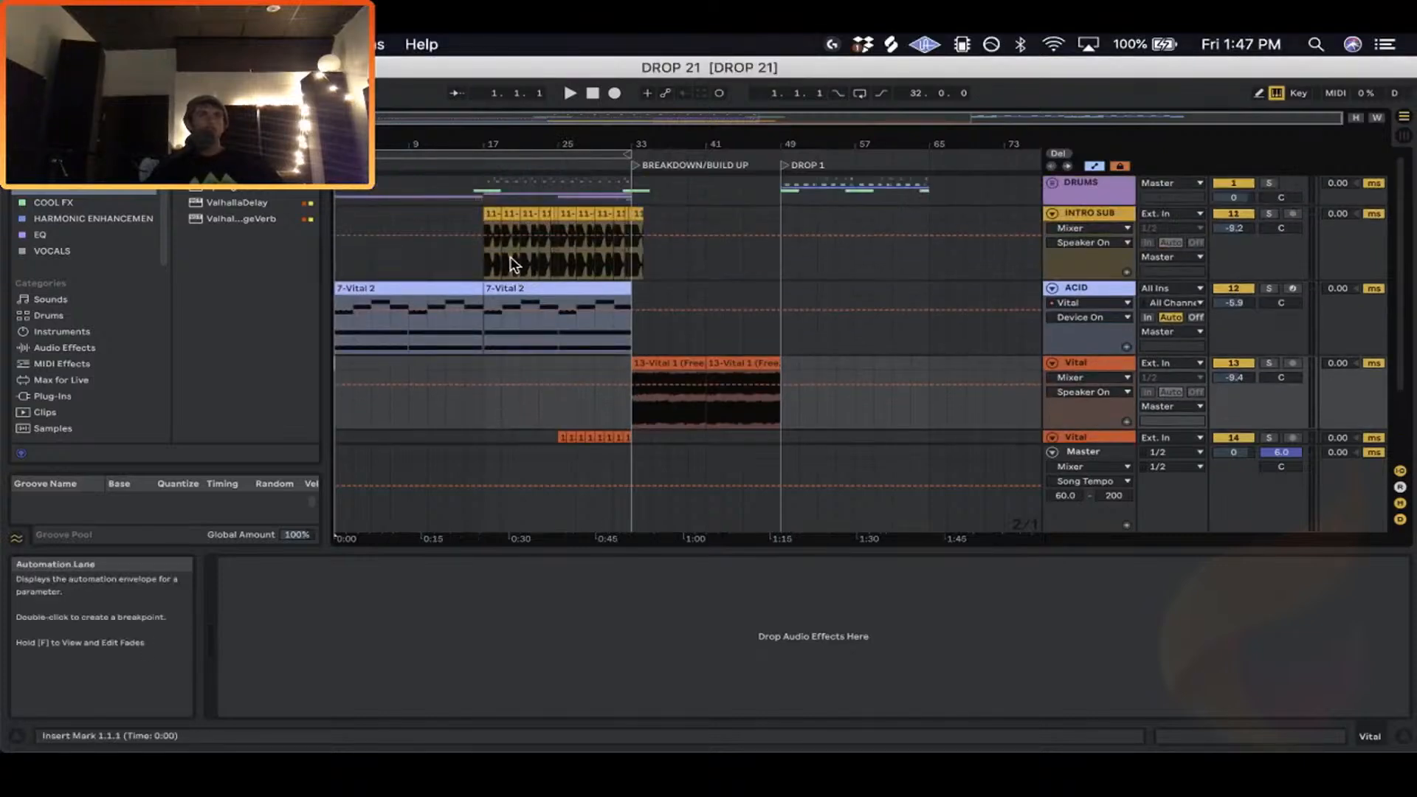
pyautogui.click(1070, 181)
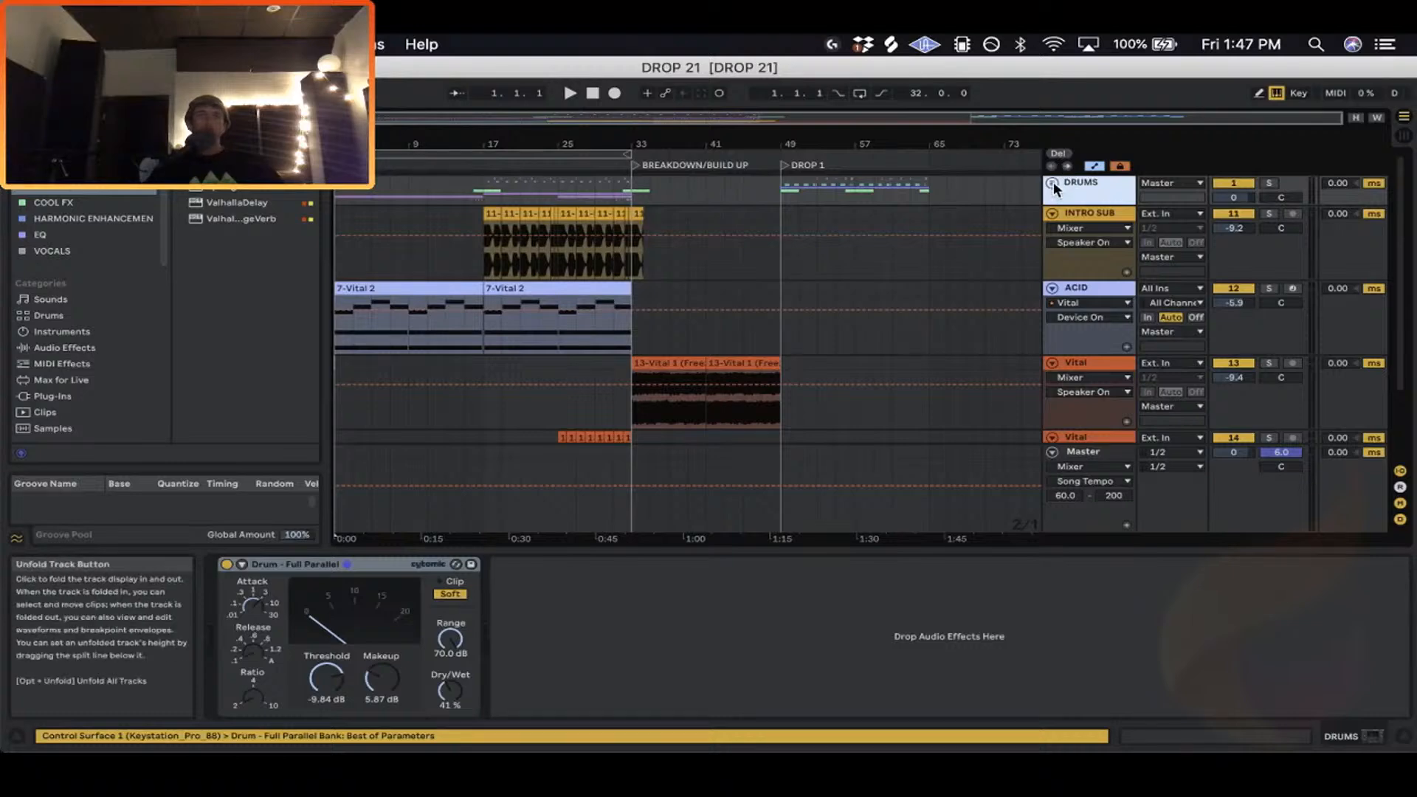
pyautogui.click(1052, 183)
pyautogui.moveTo(490, 143); pyautogui.dragTo(503, 205)
pyautogui.click(453, 273)
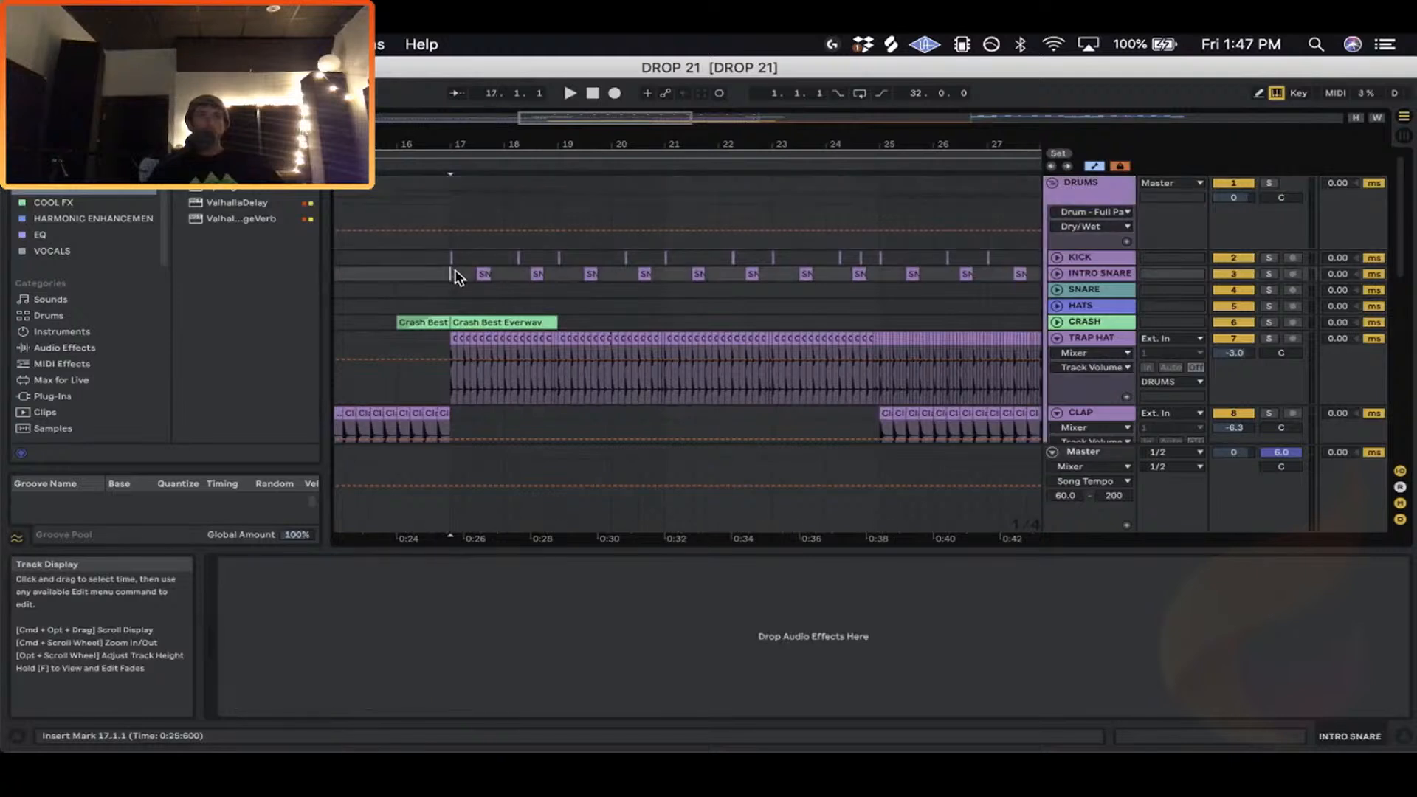
# Unfold the INTRO SNARE track, solo it and play it back from bar 17.
pyautogui.press('space')
pyautogui.moveTo(476, 144); pyautogui.dragTo(476, 192)
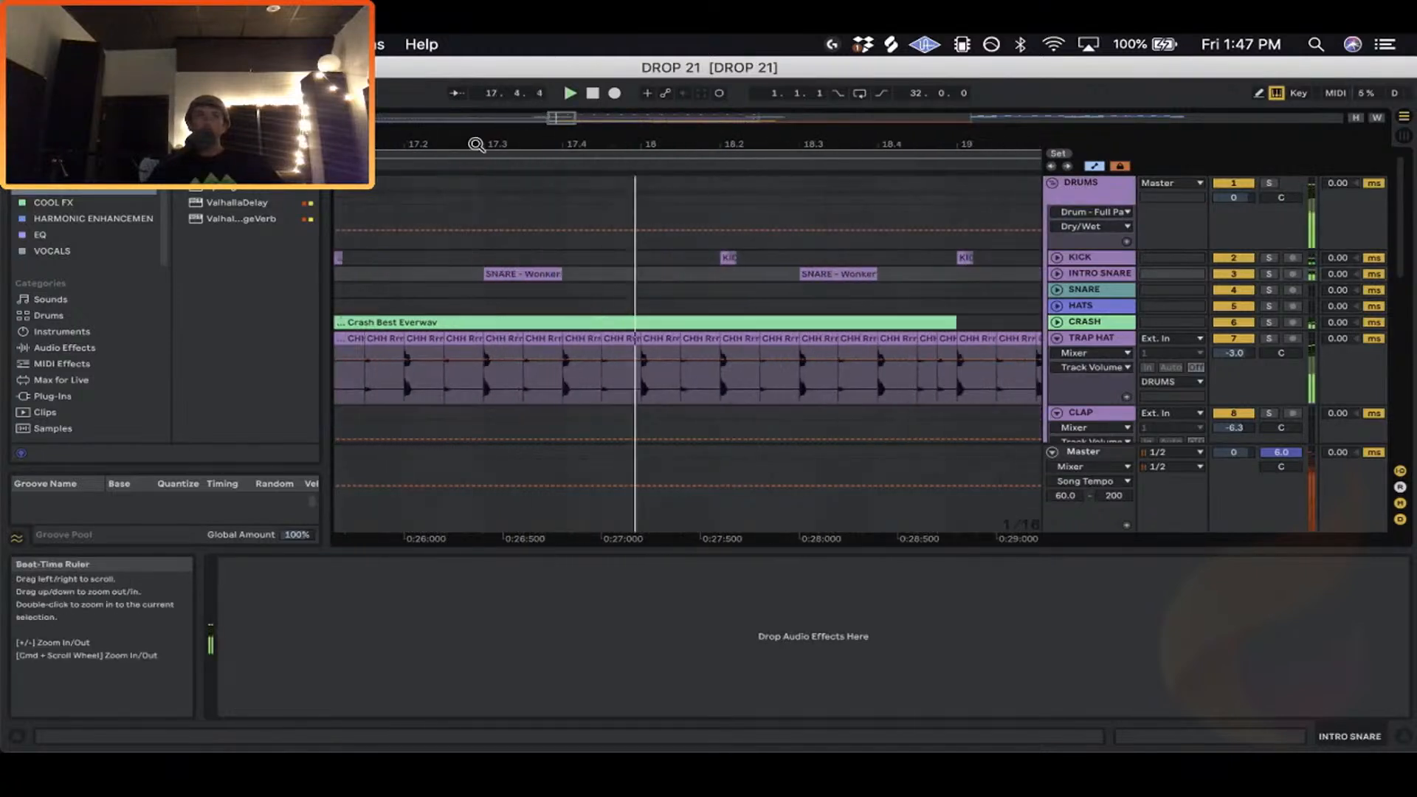
pyautogui.click(1057, 273)
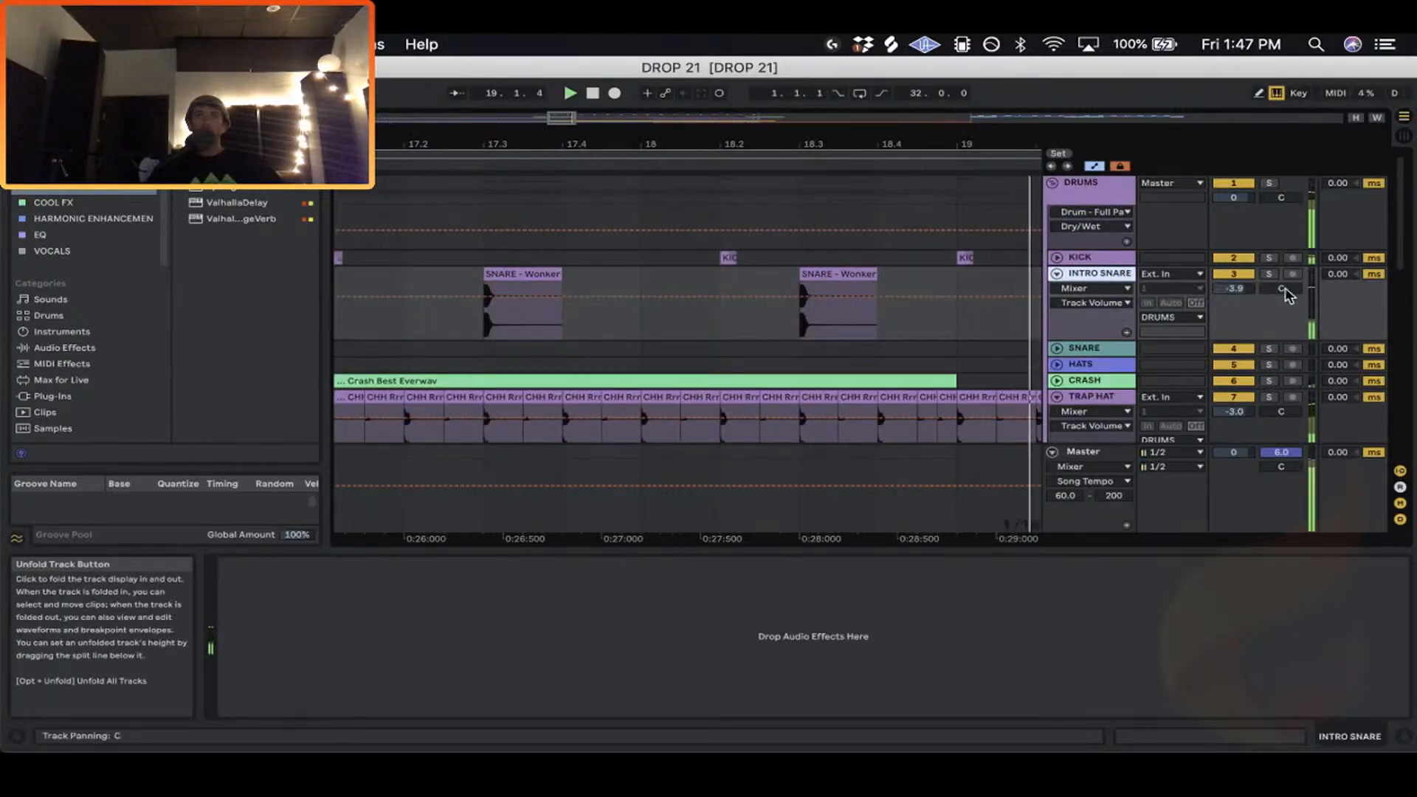
pyautogui.click(1268, 274)
pyautogui.press('space')
pyautogui.press('space')
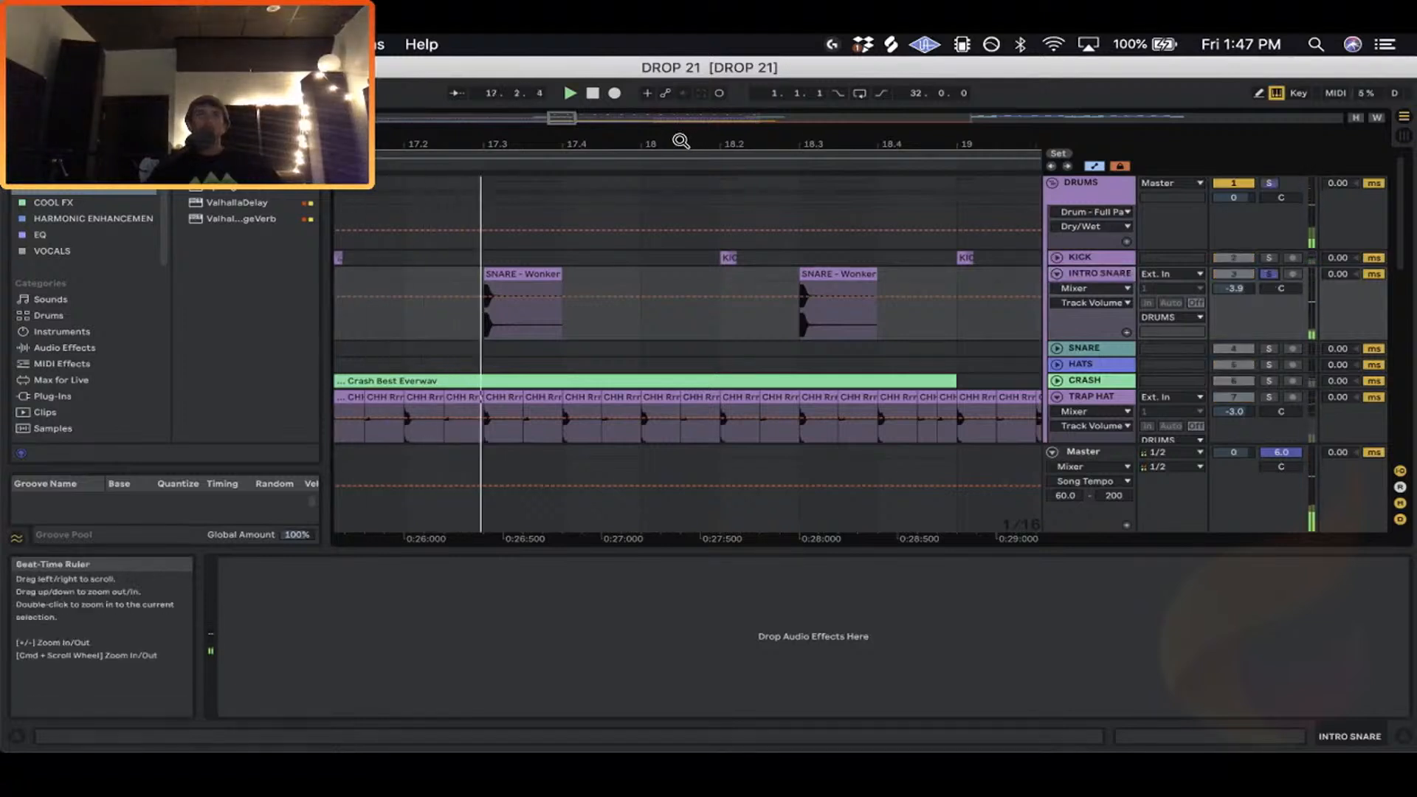
pyautogui.moveTo(681, 142); pyautogui.dragTo(681, 103)
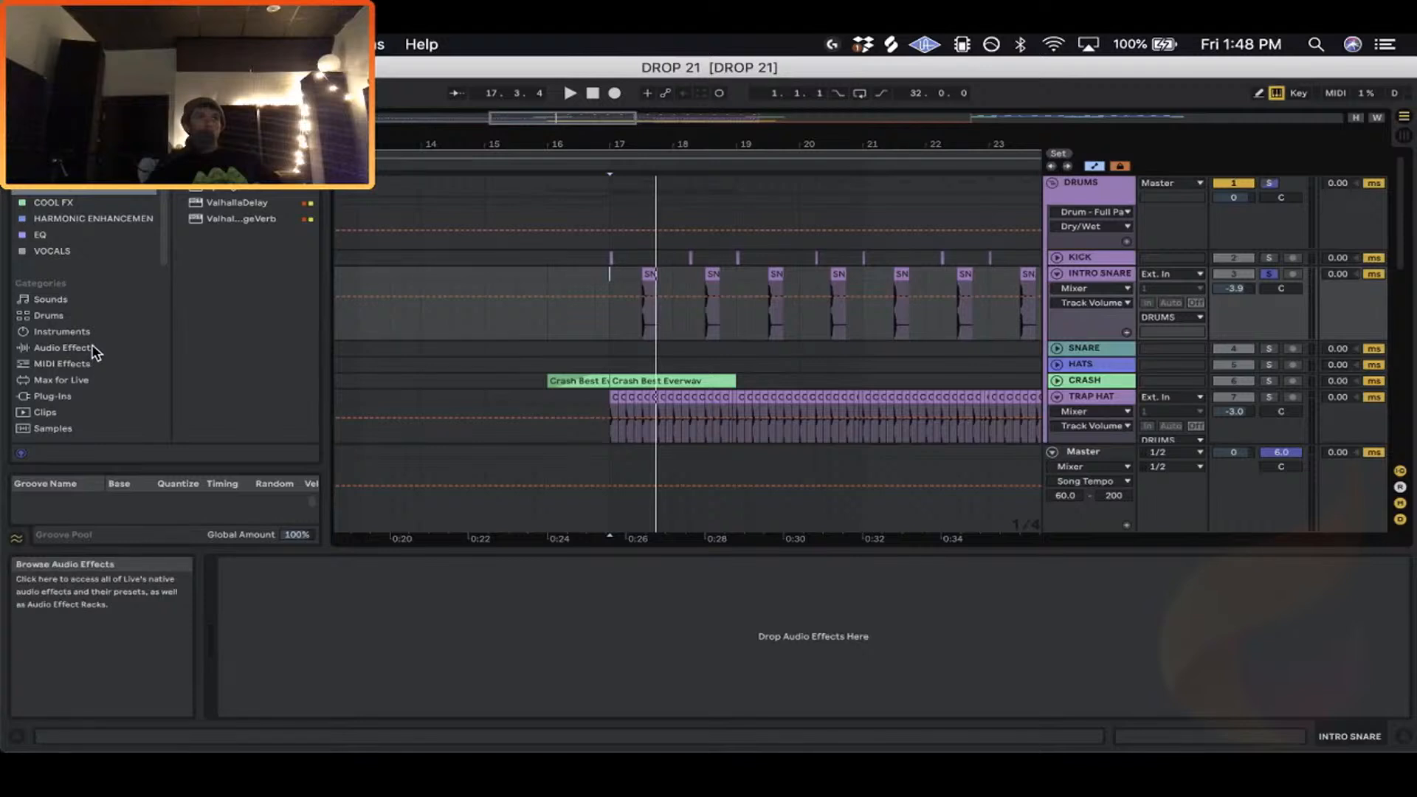
# Load an empty Audio Effect Rack onto the INTRO SNARE track.
pyautogui.click(66, 348)
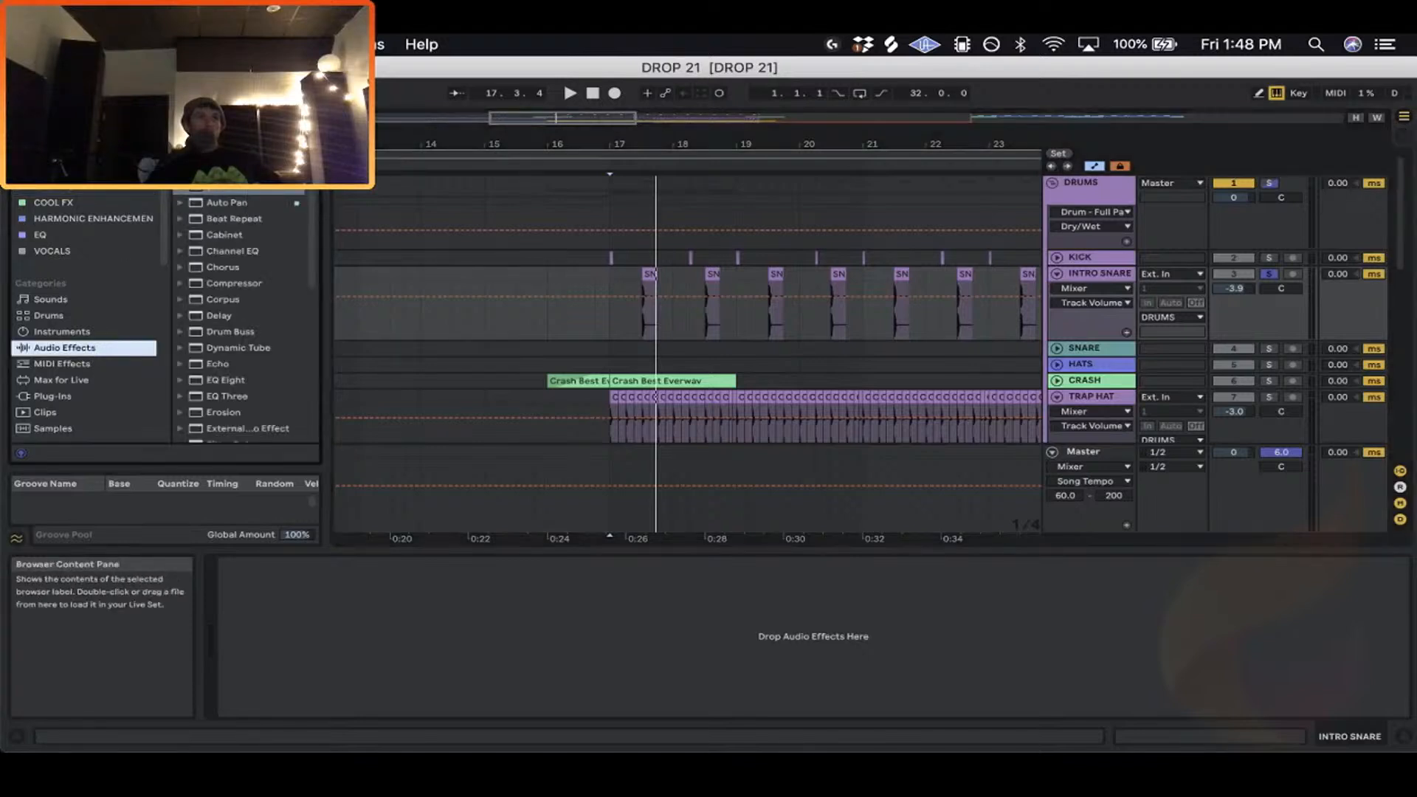
pyautogui.click(229, 171)
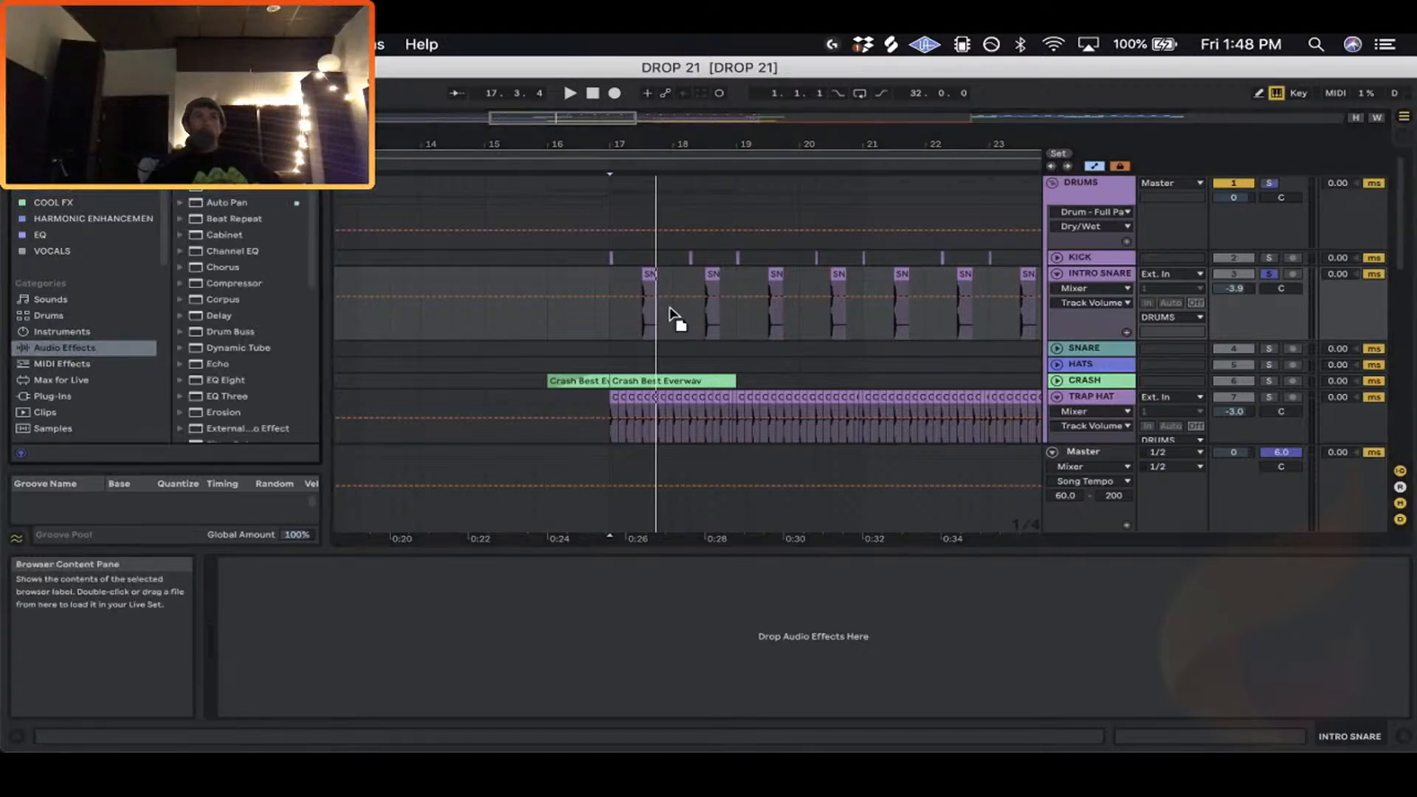
pyautogui.moveTo(670, 308); pyautogui.dragTo(675, 305)
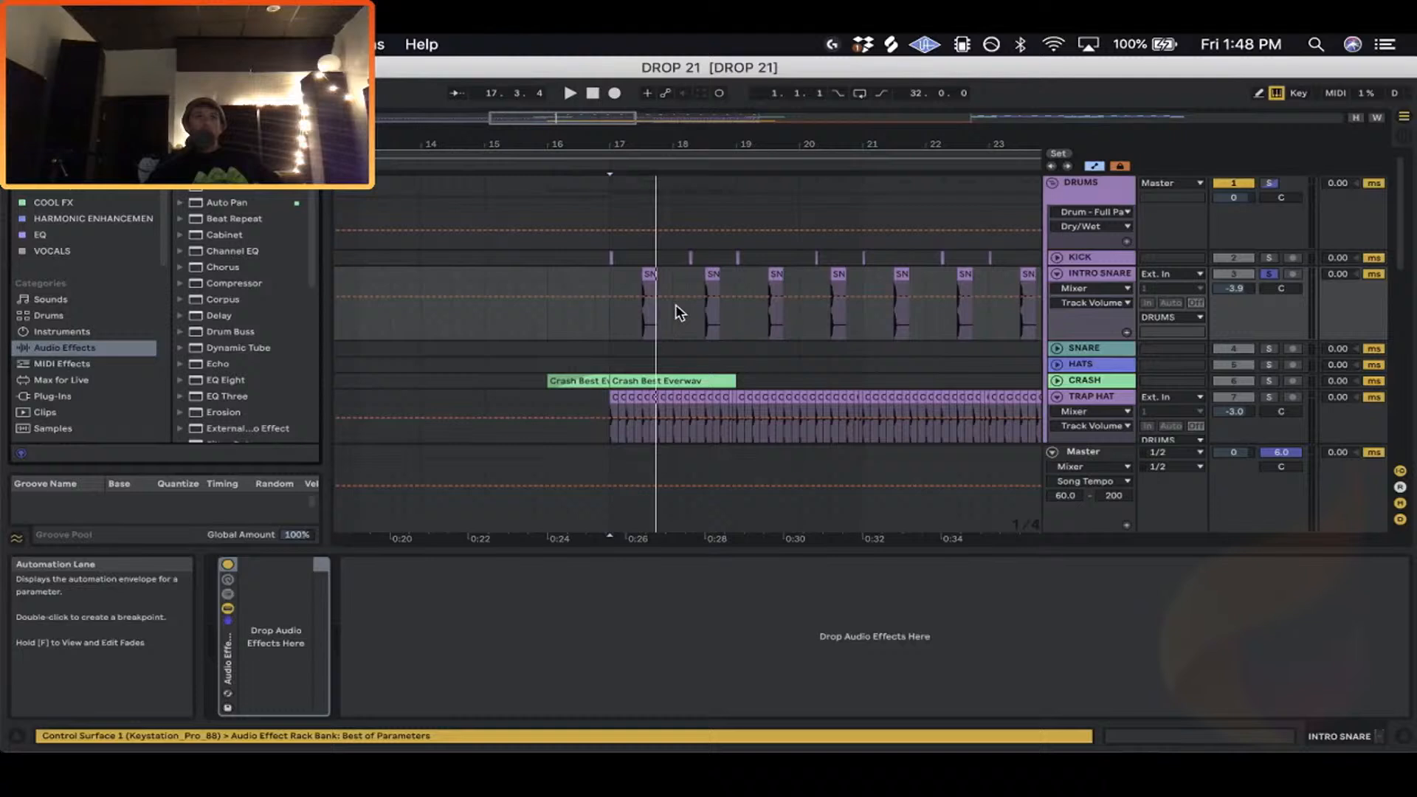
# Show the rack's chain list and create two parallel chains in it.
pyautogui.click(227, 594)
pyautogui.click(341, 629)
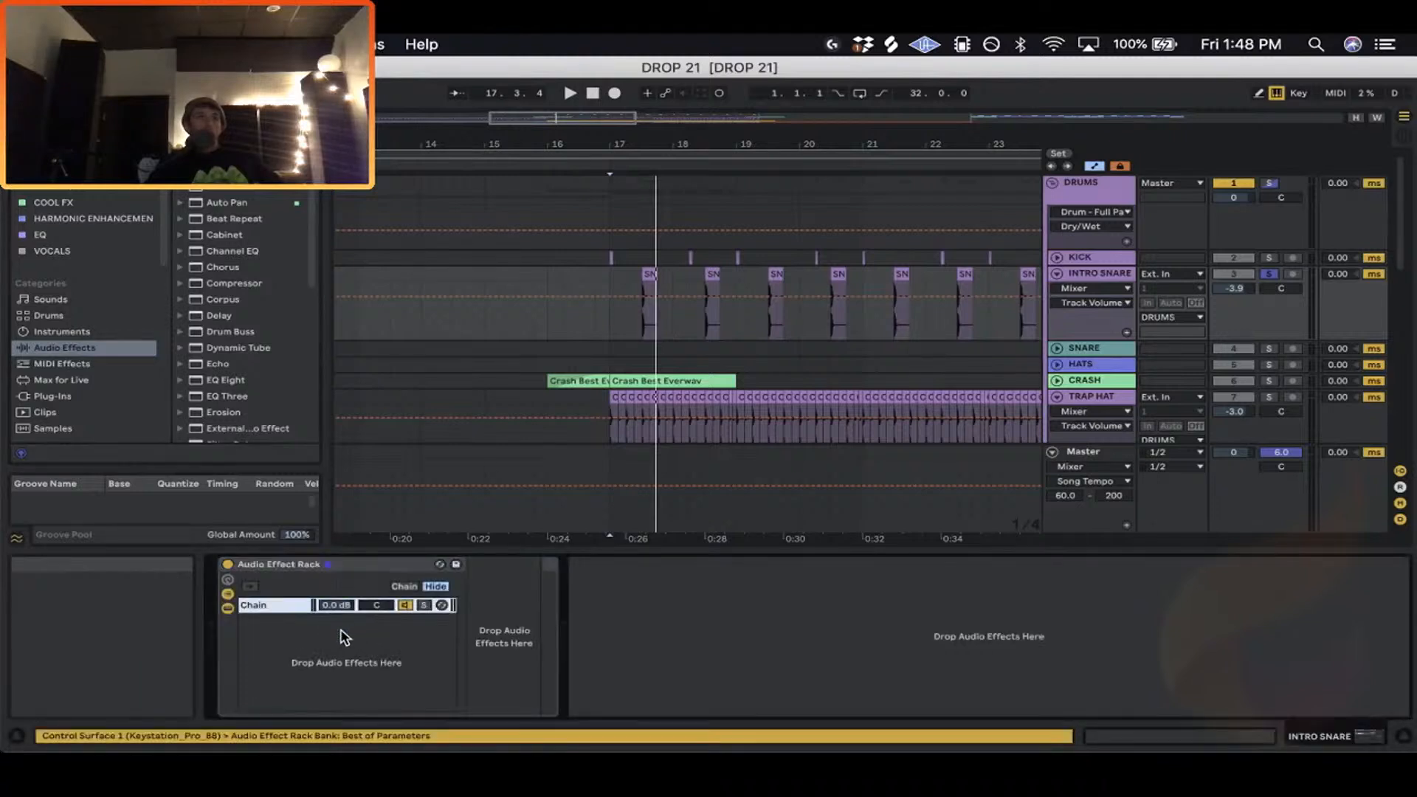
pyautogui.rightClick(340, 633)
pyautogui.click(354, 643)
# Rename the rack's first chain DRY and the second chain WET.
pyautogui.click(270, 609)
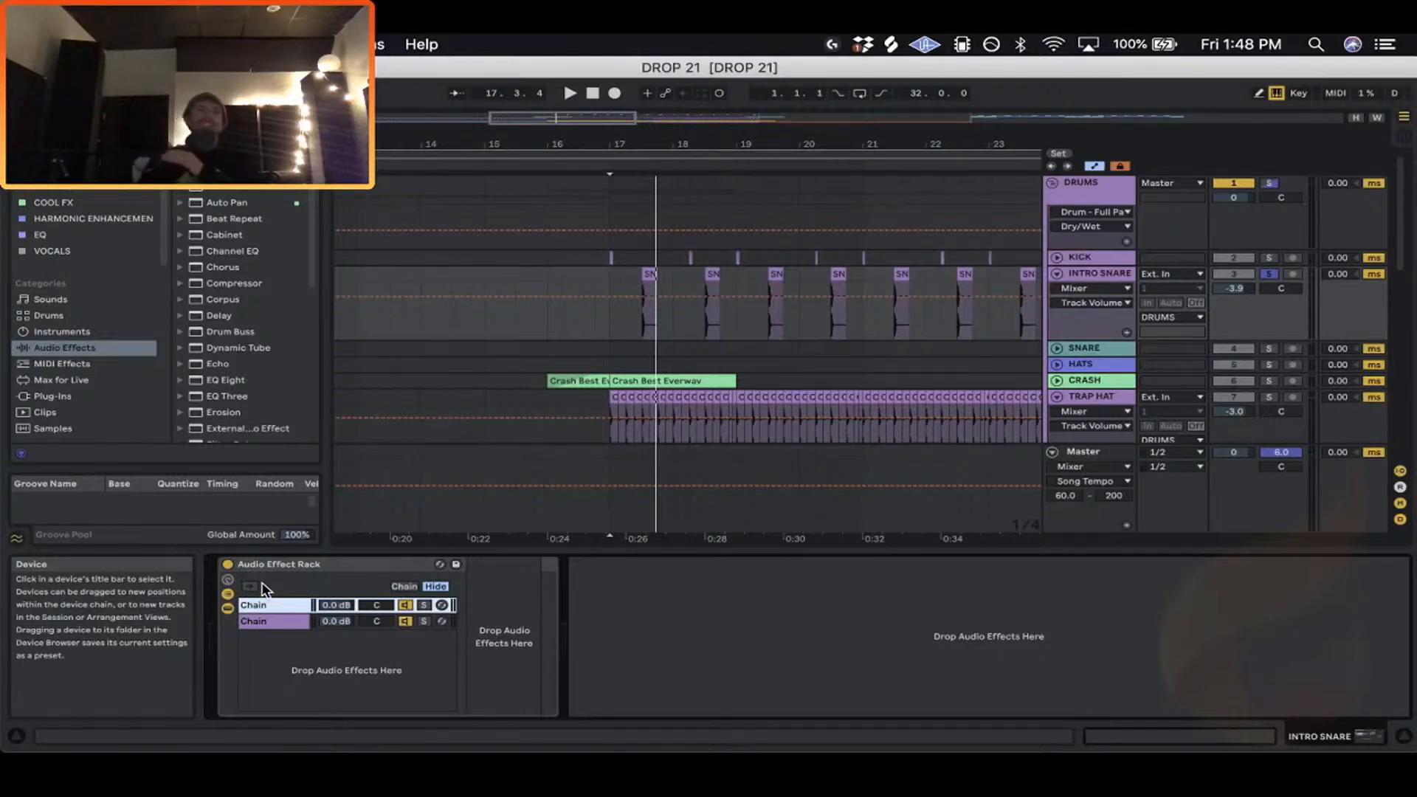
pyautogui.rightClick(263, 604)
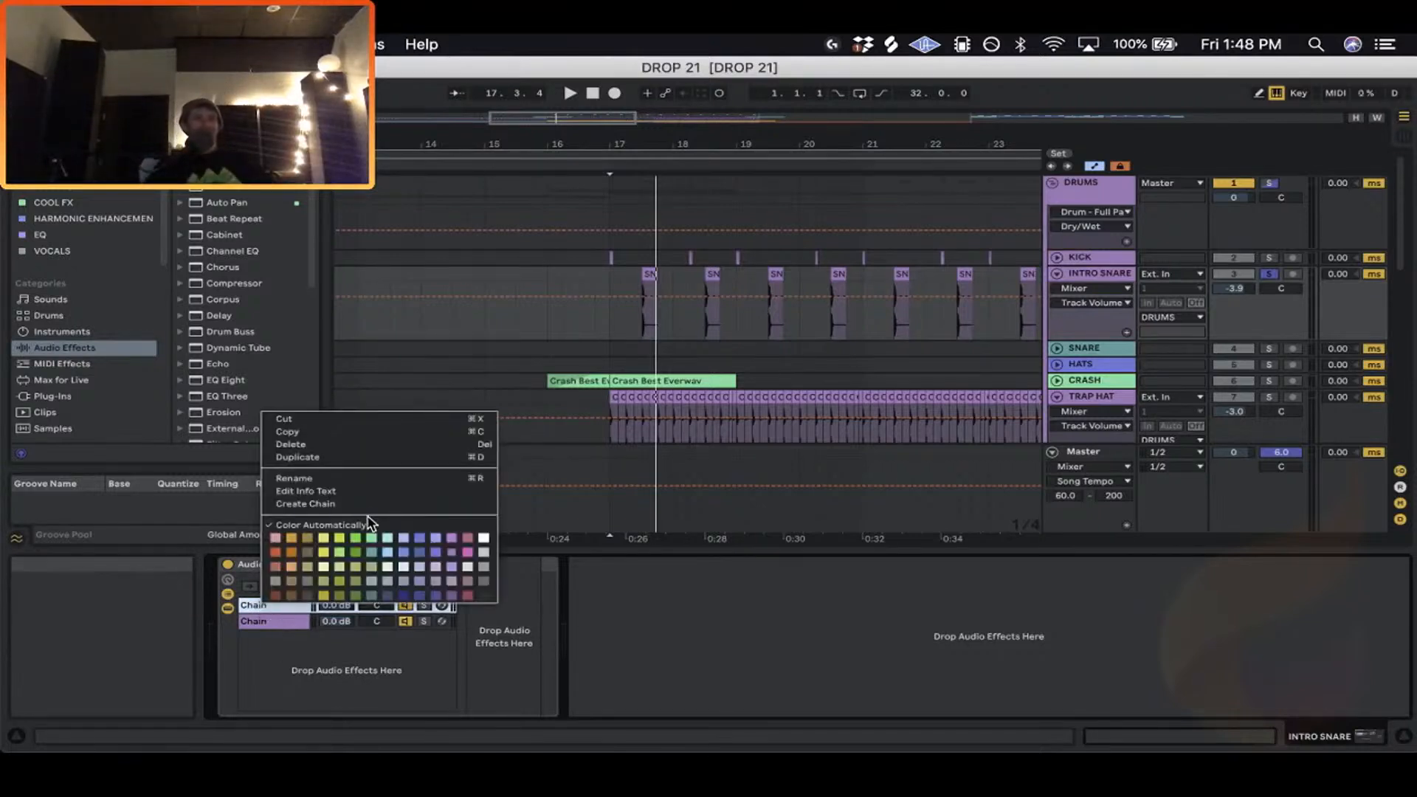
pyautogui.click(369, 478)
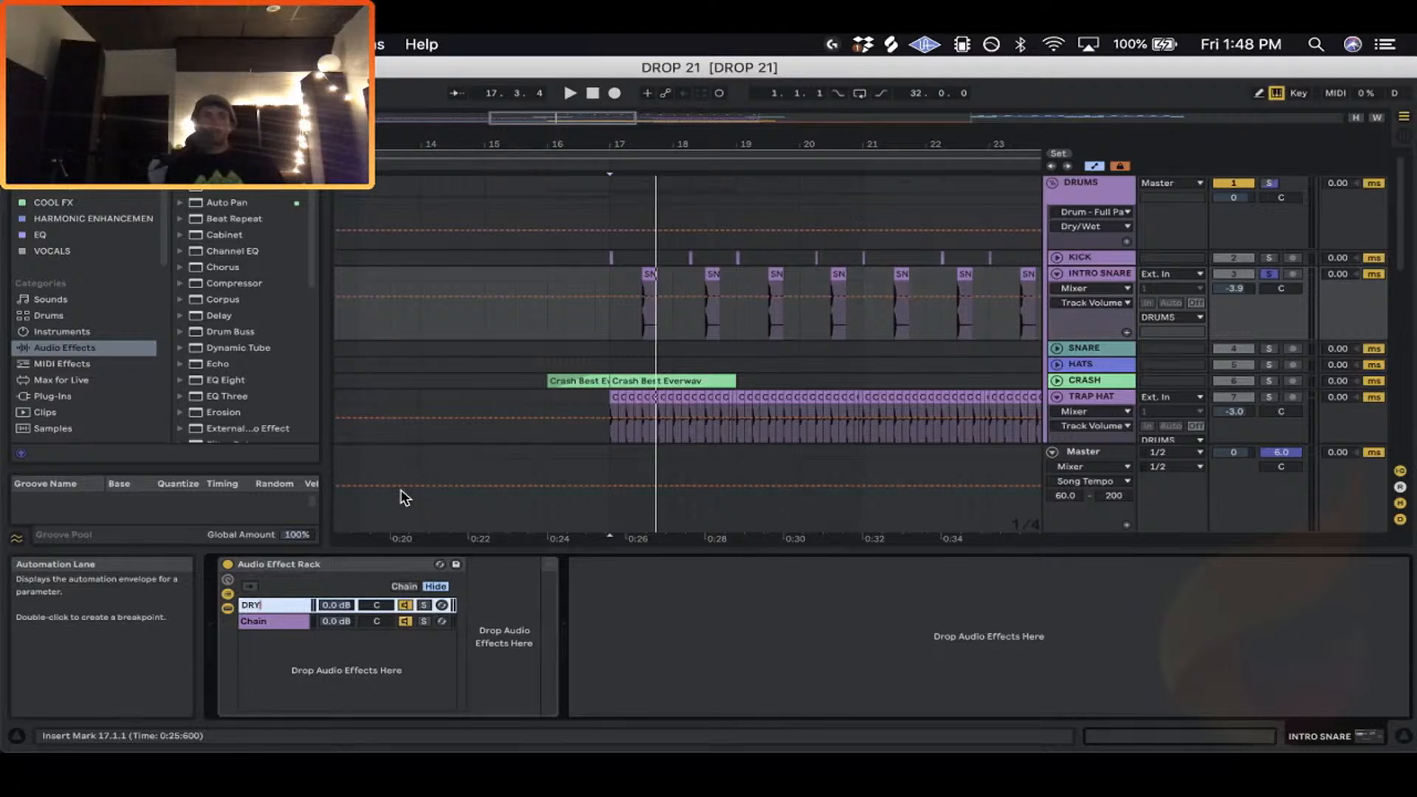
pyautogui.rightClick(258, 619)
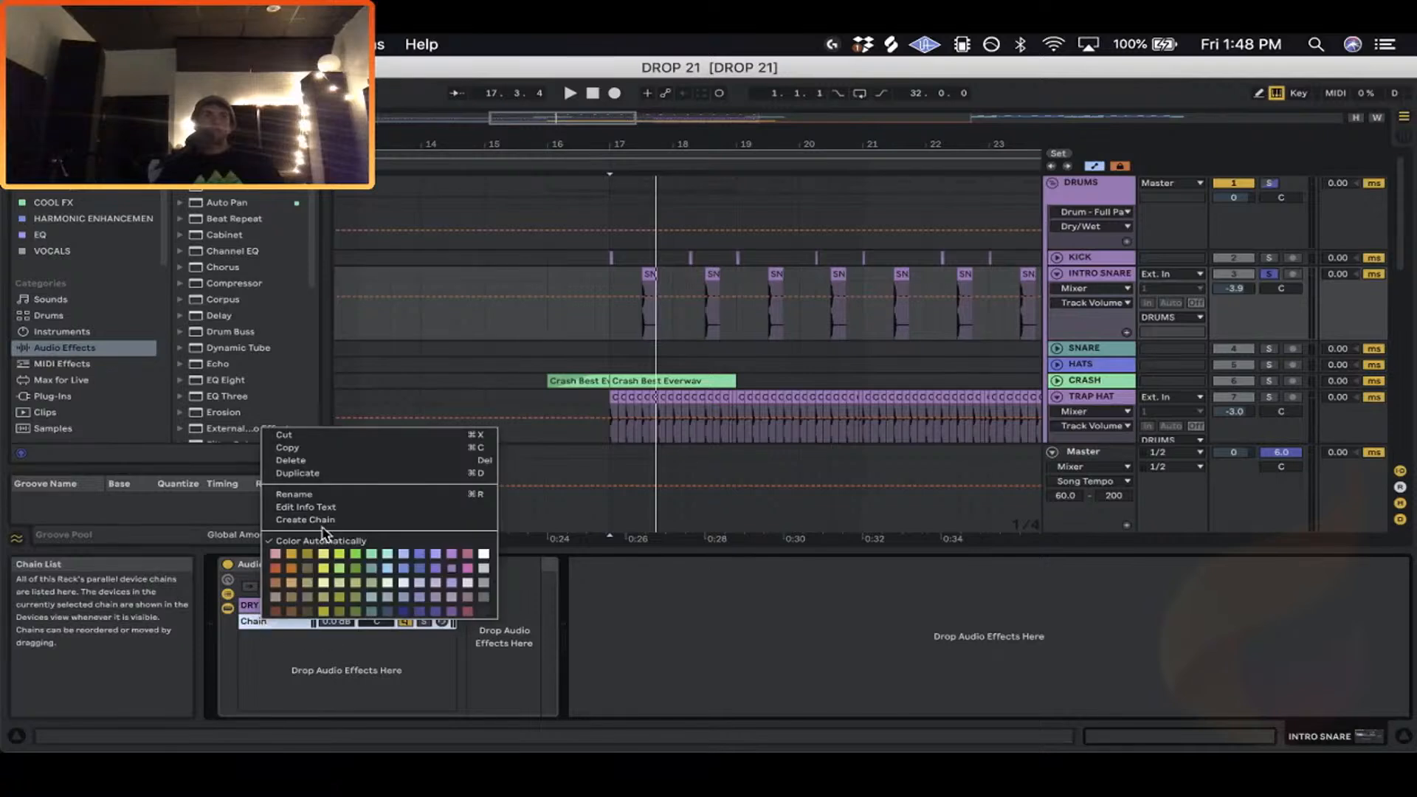
pyautogui.click(329, 493)
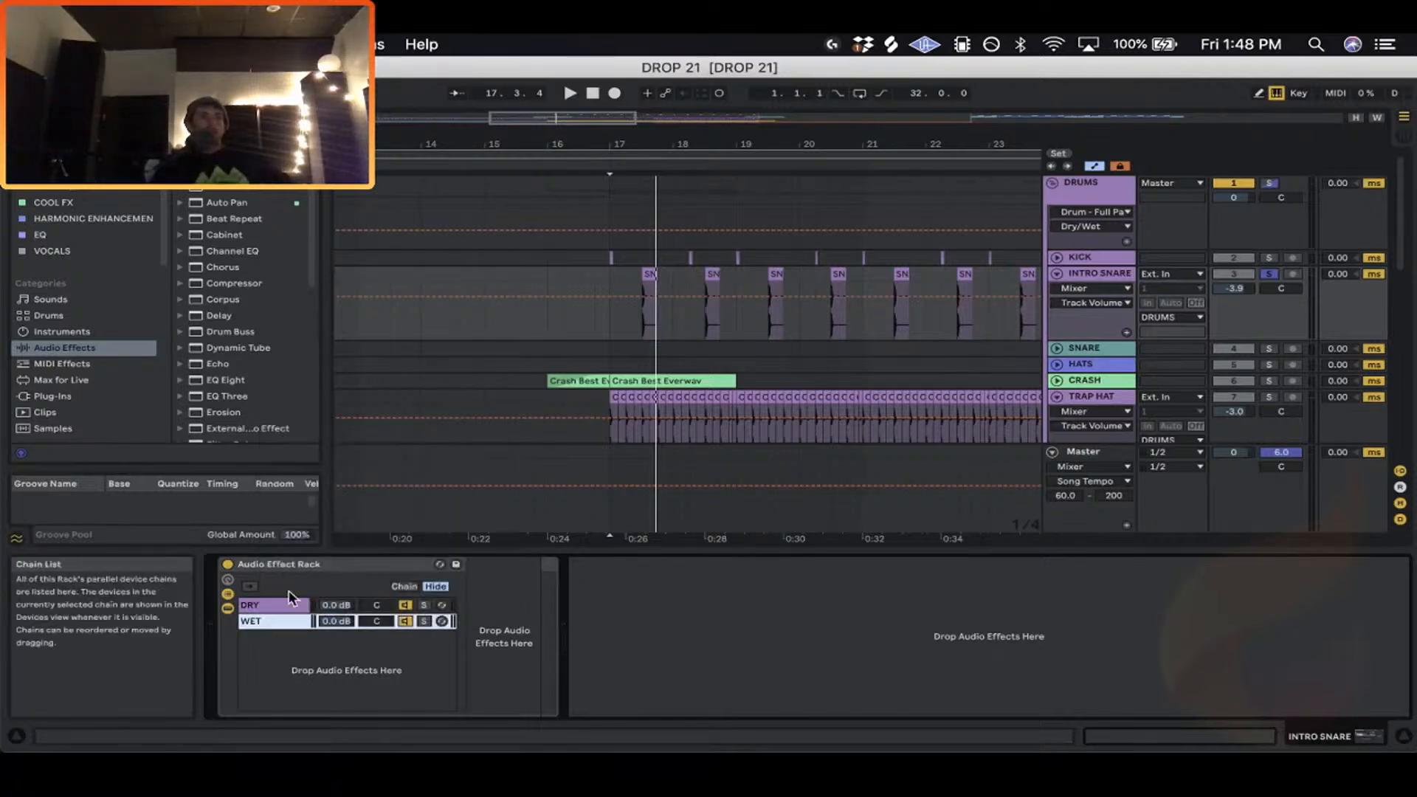
# Insert the Spring Reverb plug-in on the WET chain of the rack.
pyautogui.click(81, 191)
pyautogui.moveTo(256, 190); pyautogui.dragTo(277, 618)
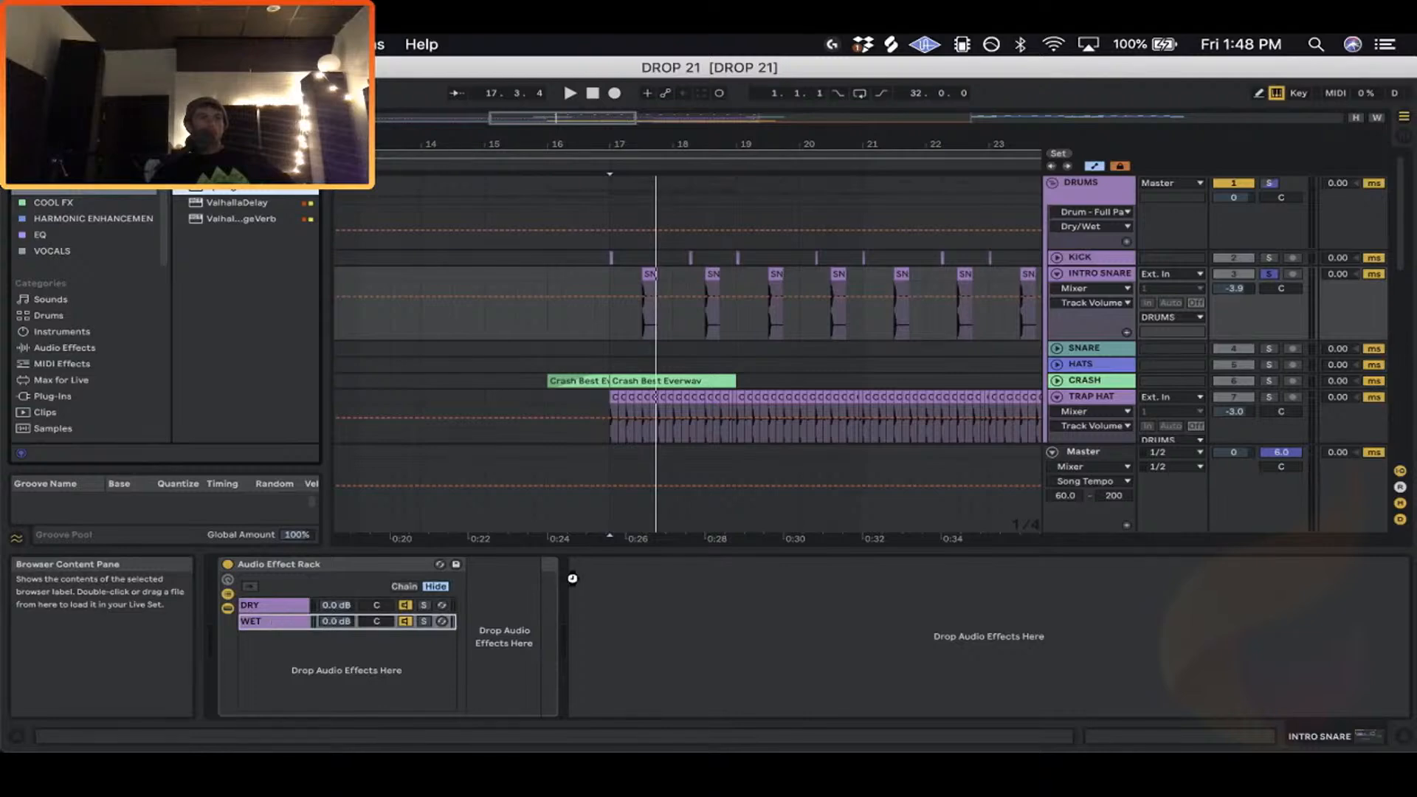
pyautogui.moveTo(477, 615); pyautogui.dragTo(478, 617)
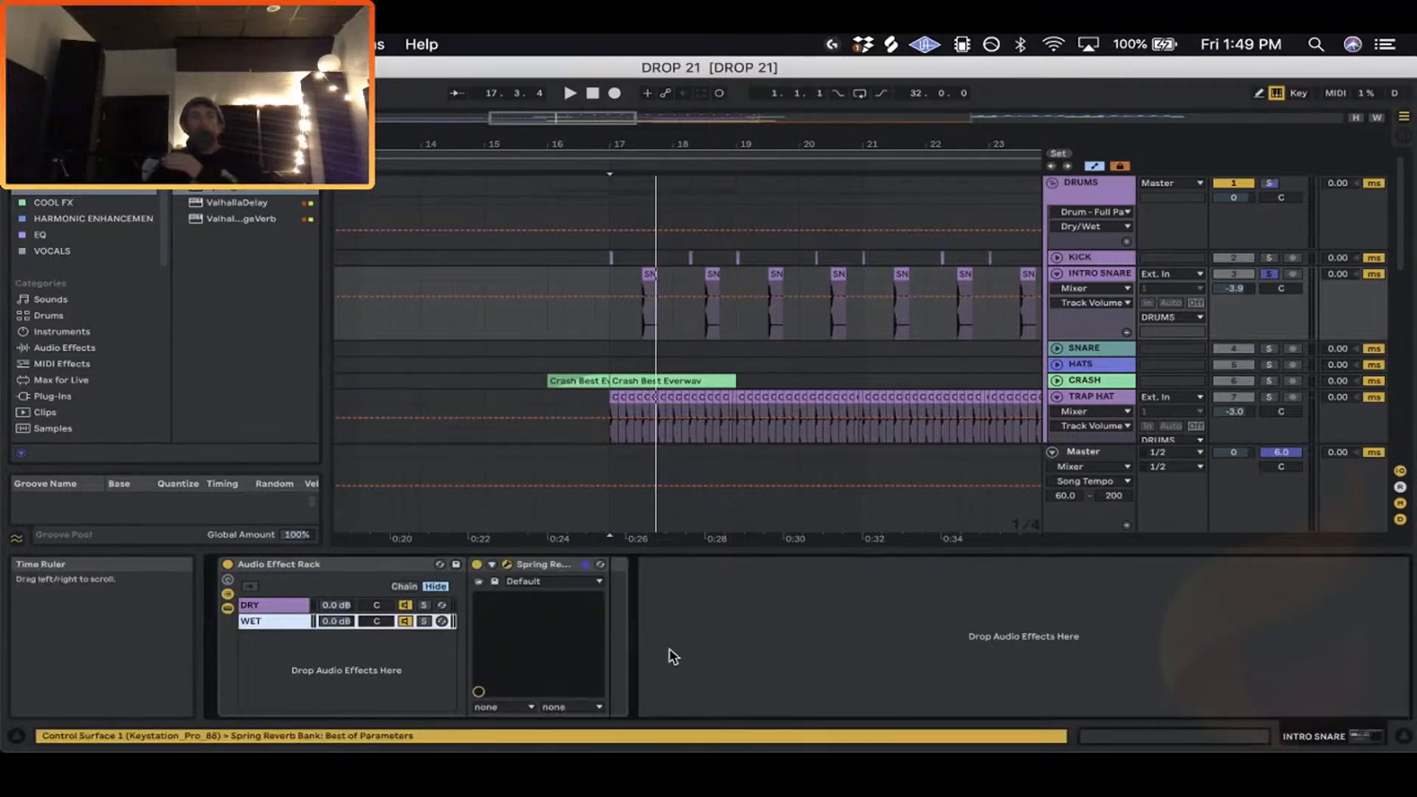
# Play the soloed snare and set Spring Reverb's Springs to 2.6 and Treble to 6.7.
pyautogui.moveTo(702, 396); pyautogui.dragTo(887, 253)
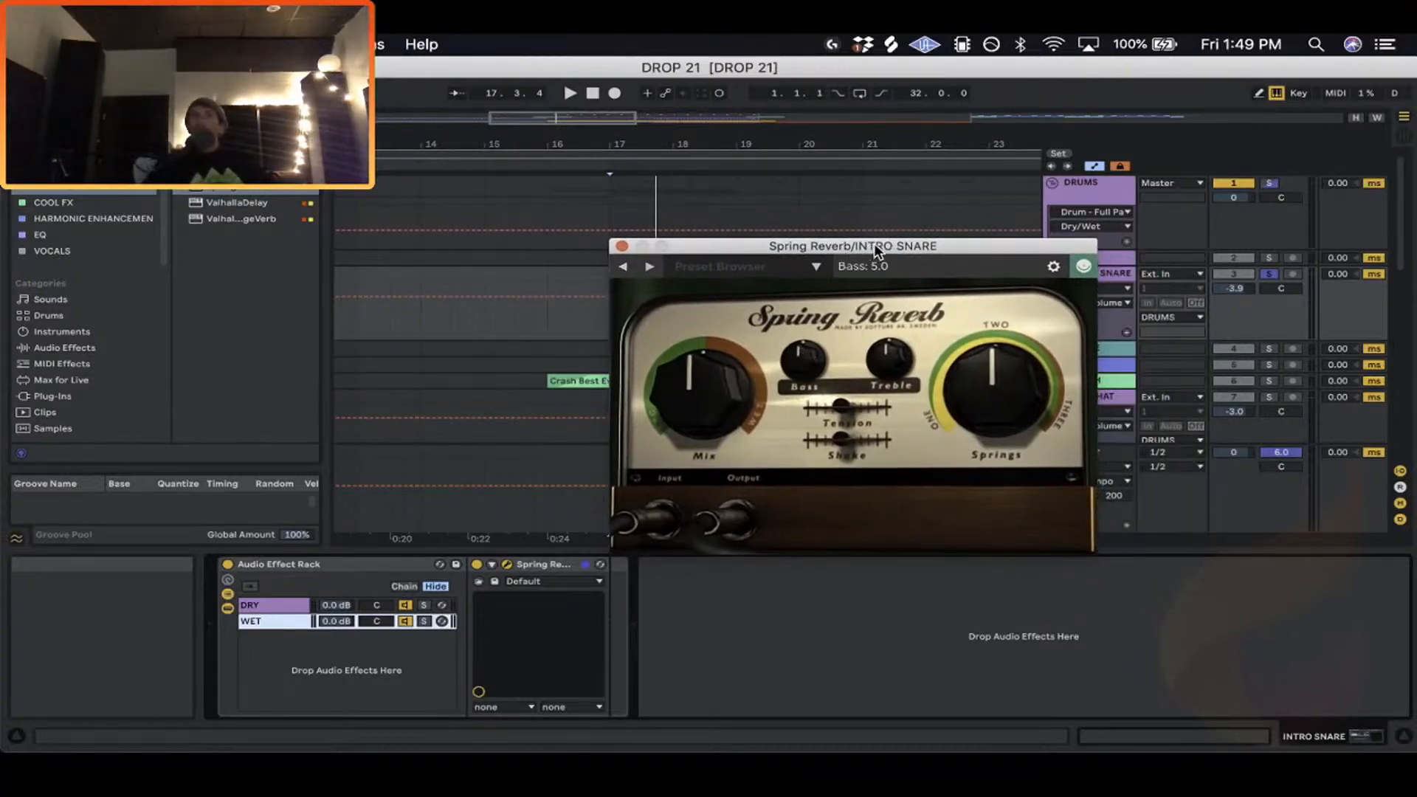
pyautogui.moveTo(875, 247); pyautogui.dragTo(857, 268)
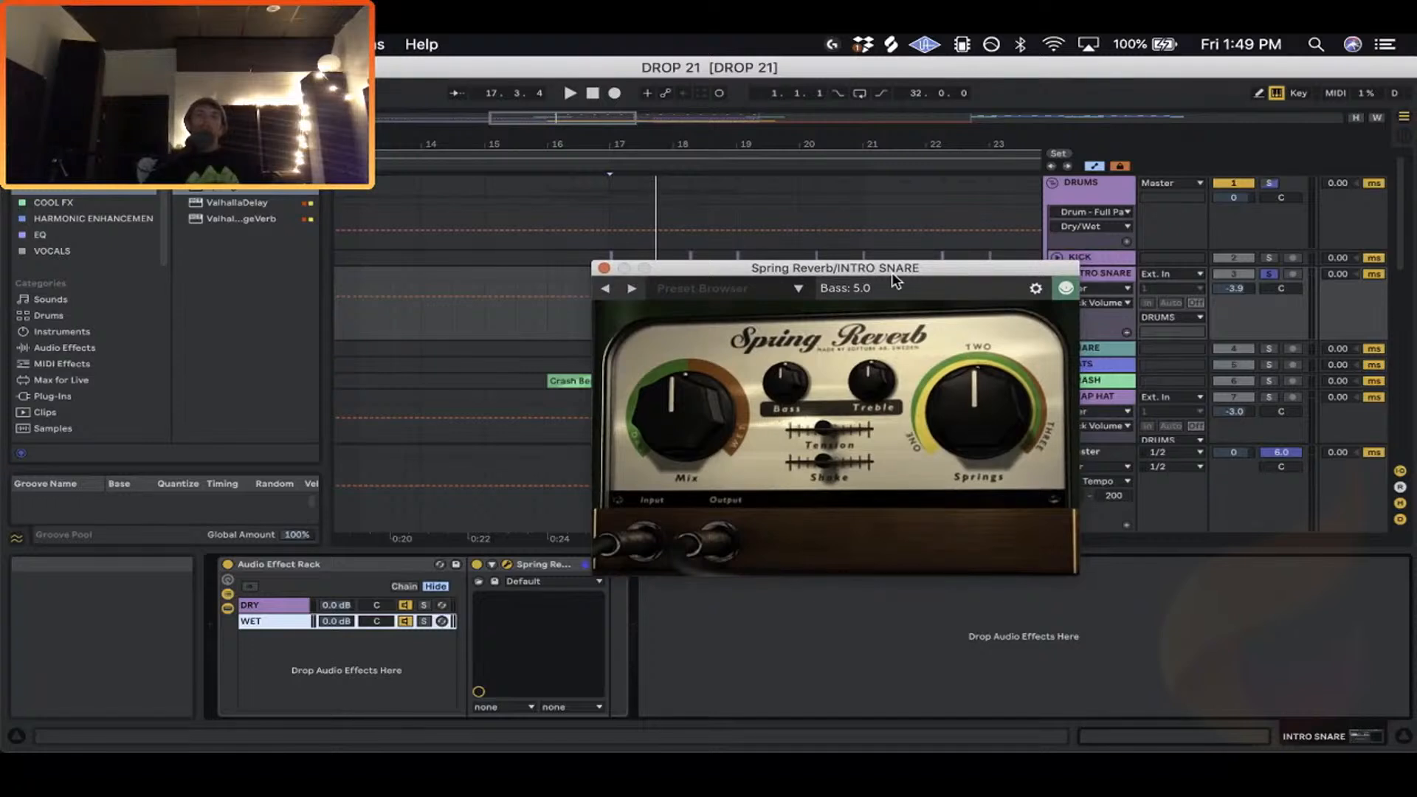
pyautogui.moveTo(998, 270); pyautogui.dragTo(1011, 410)
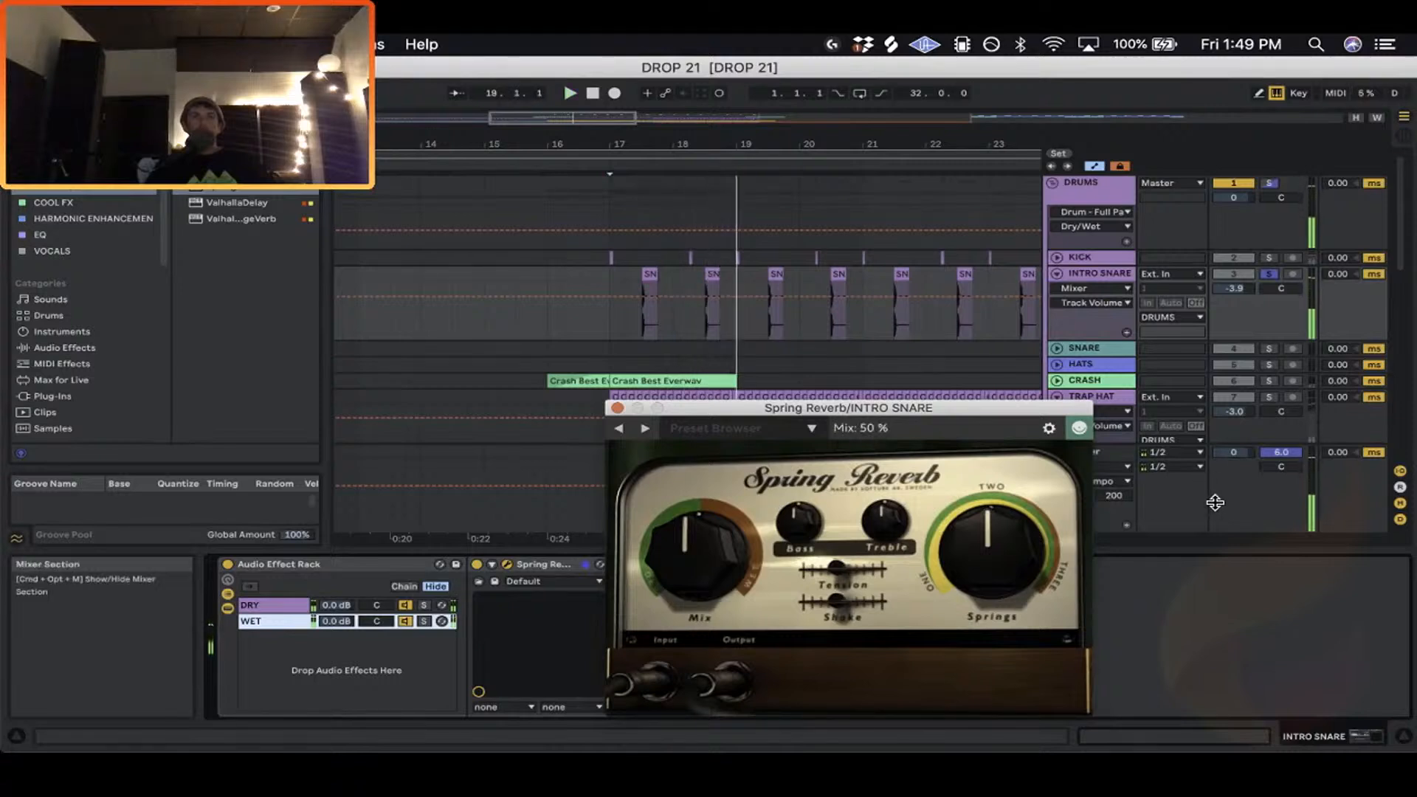
pyautogui.moveTo(1037, 520); pyautogui.dragTo(978, 506)
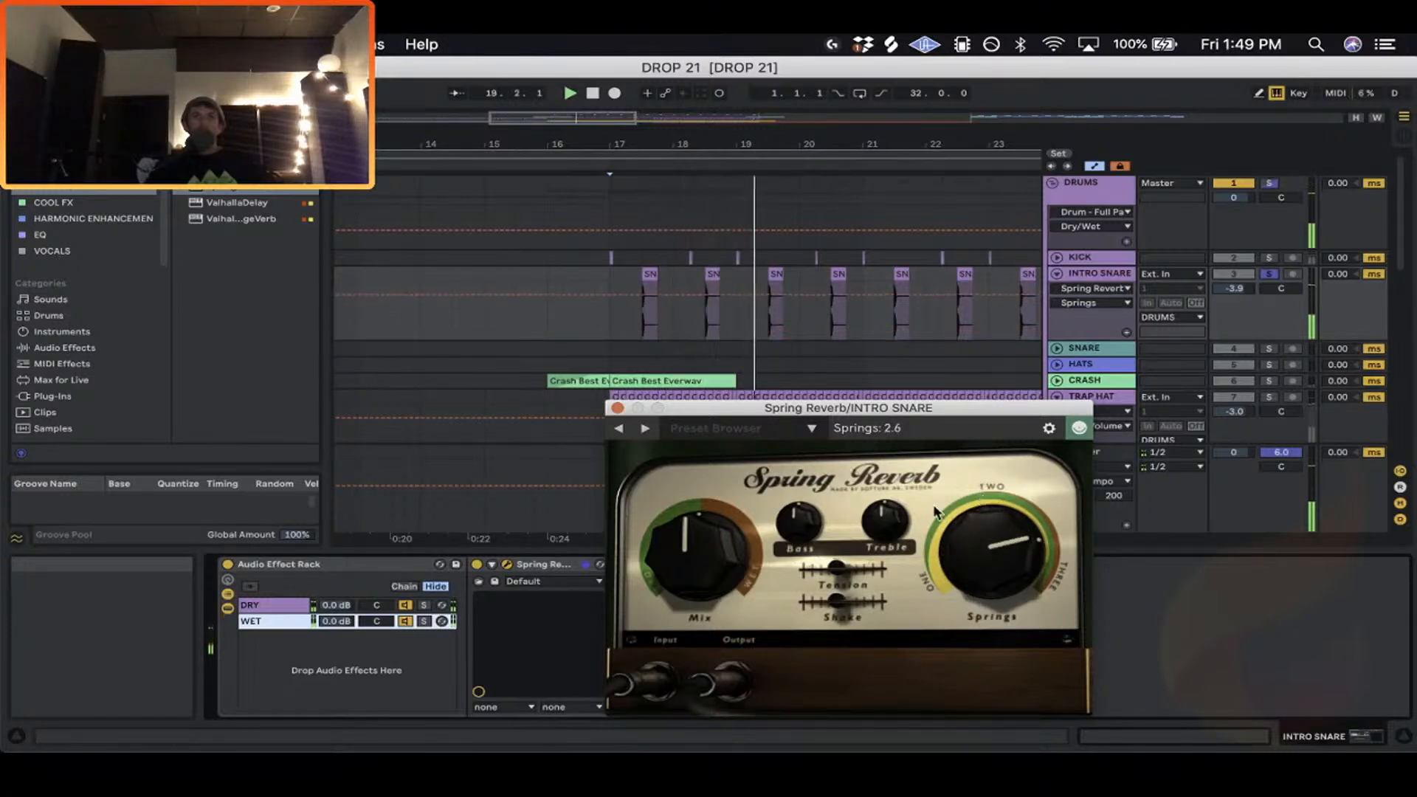
pyautogui.click(887, 521)
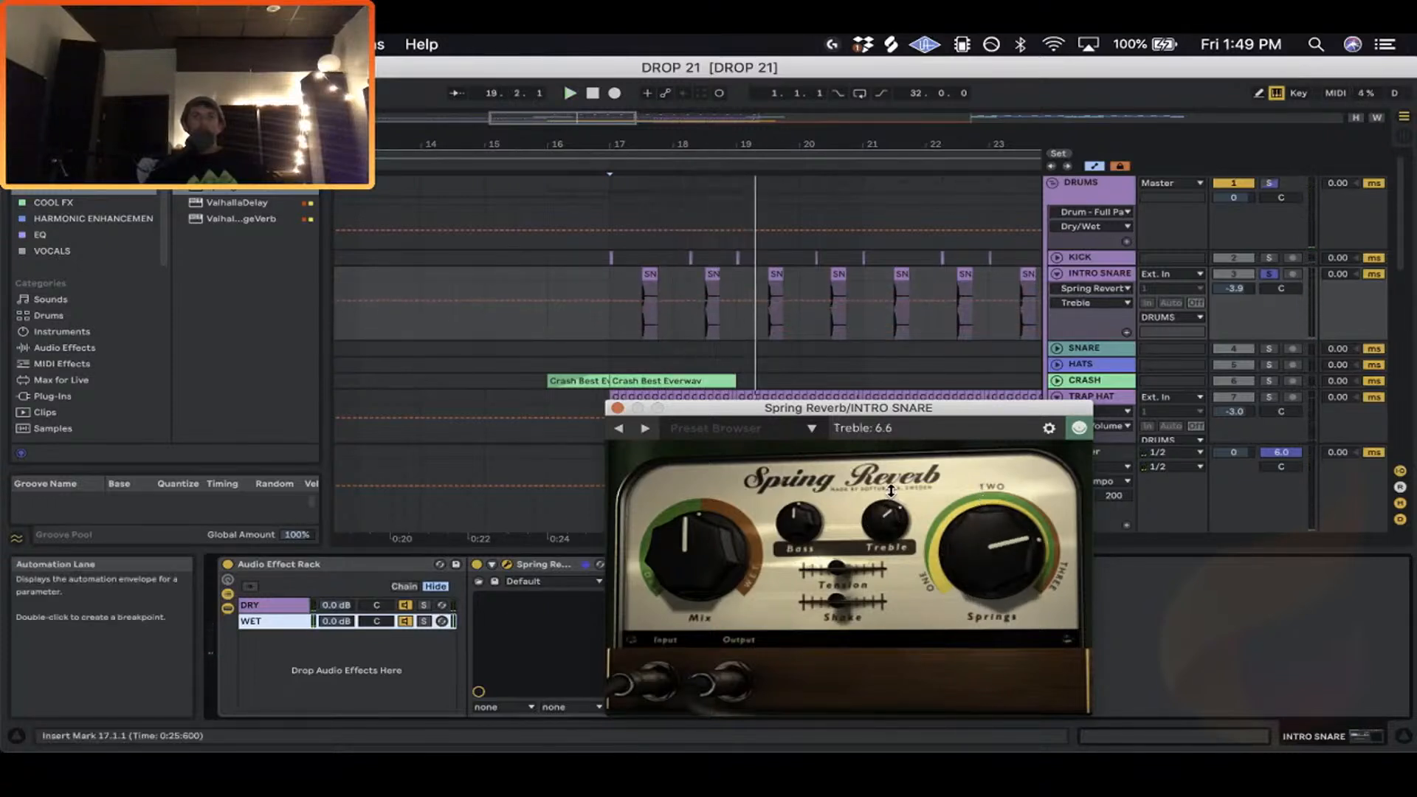
# Lower Spring Reverb's Mix well below its midpoint and audition the snare hit at 17.3.
pyautogui.moveTo(939, 409); pyautogui.dragTo(926, 394)
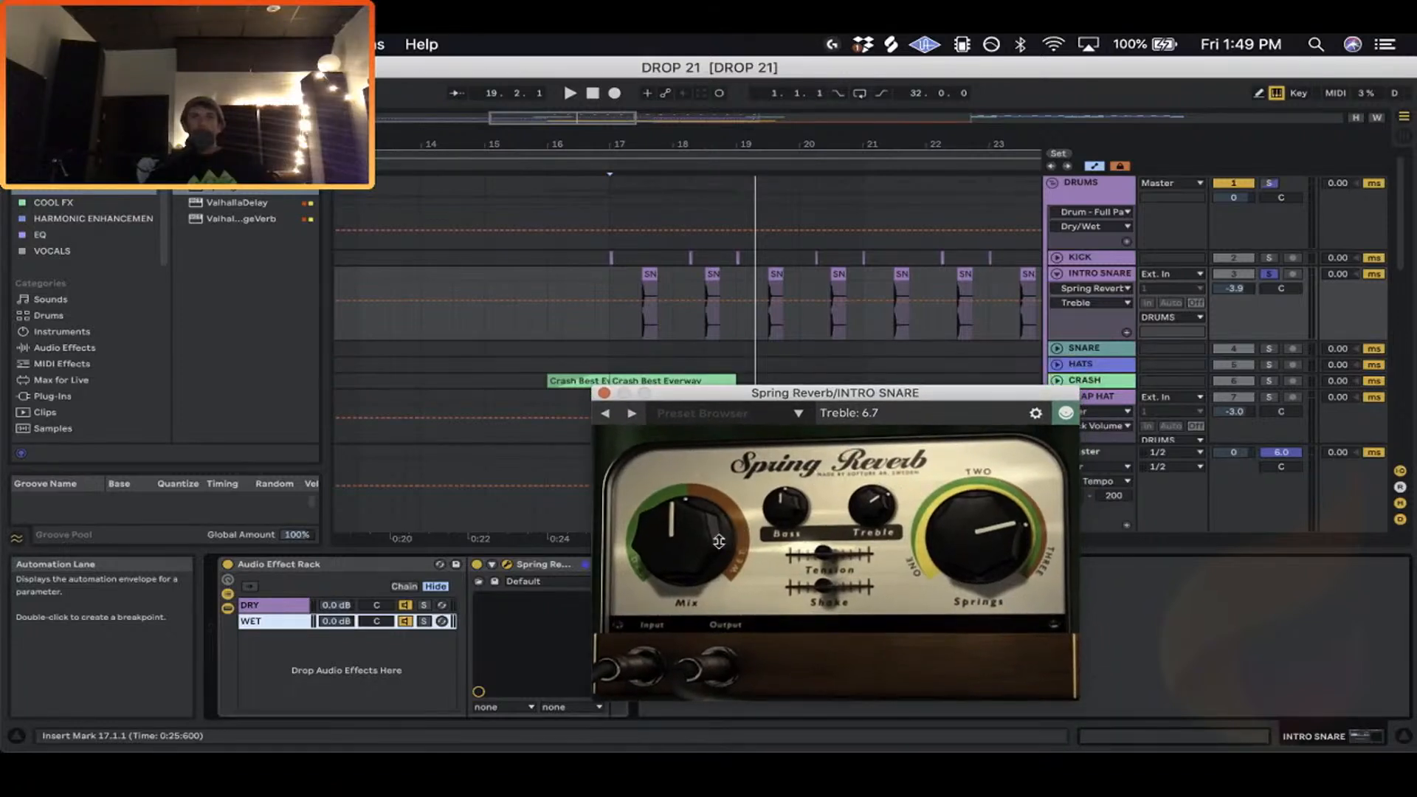
pyautogui.moveTo(685, 519); pyautogui.dragTo(685, 546)
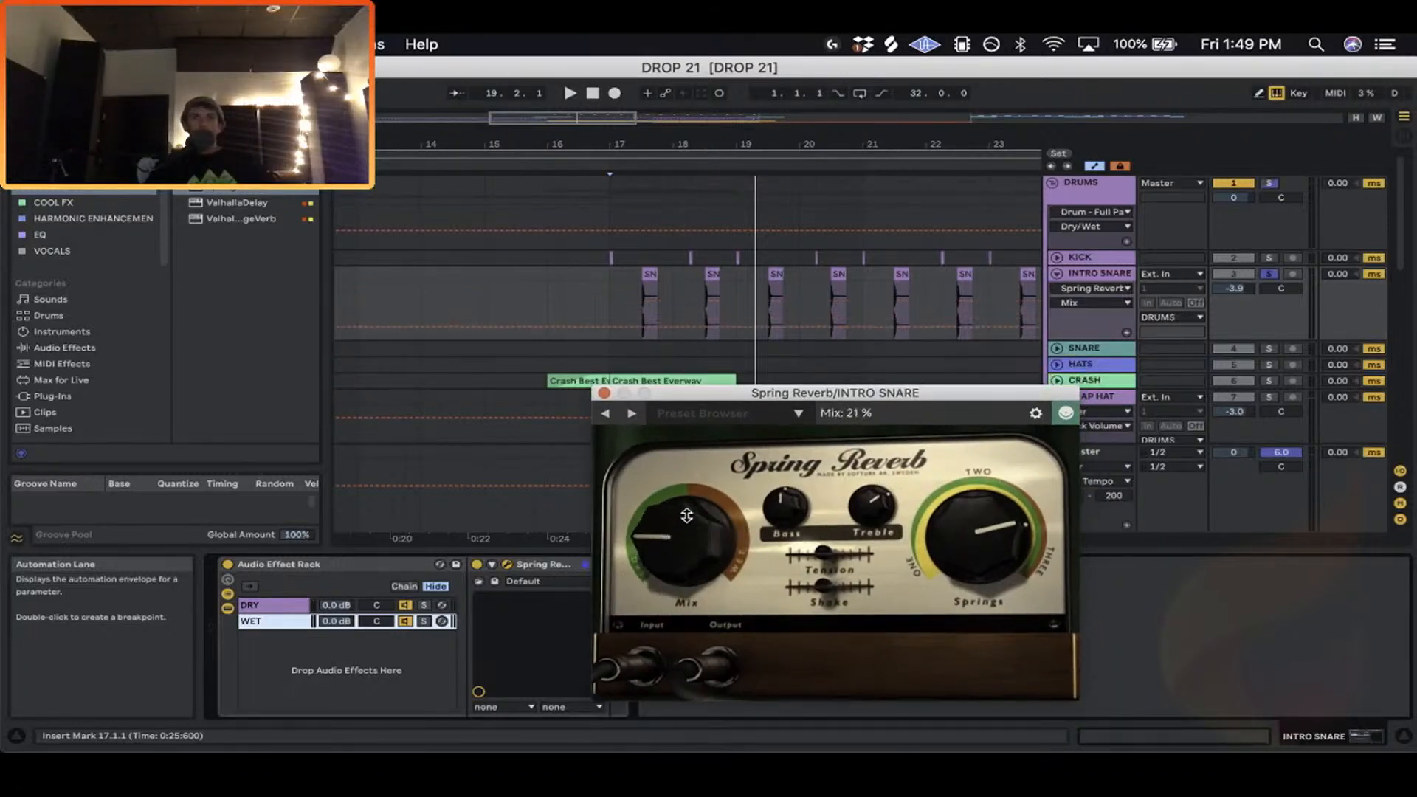
pyautogui.click(651, 275)
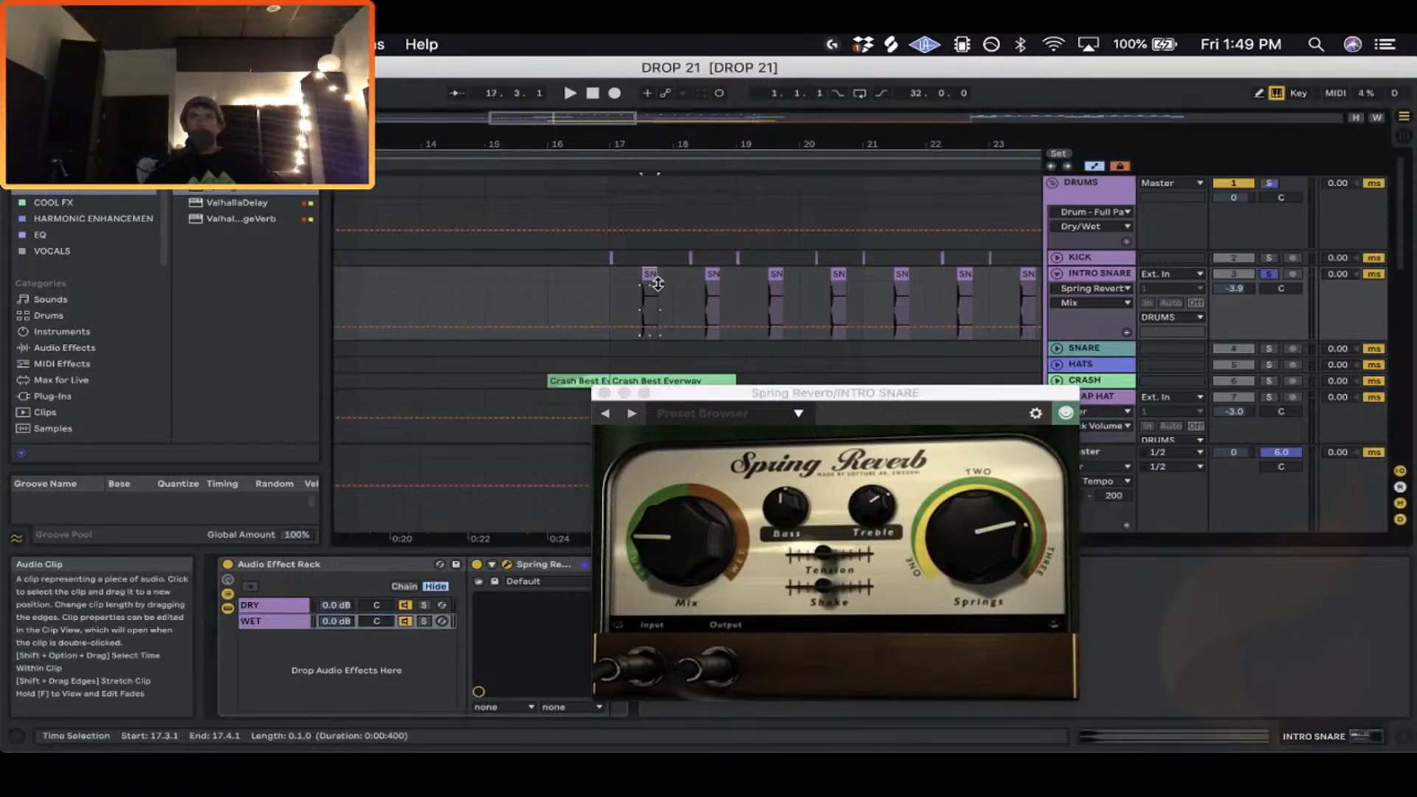
pyautogui.moveTo(676, 550); pyautogui.dragTo(673, 519)
pyautogui.moveTo(952, 393); pyautogui.dragTo(998, 340)
pyautogui.moveTo(863, 338); pyautogui.dragTo(913, 436)
pyautogui.press('space')
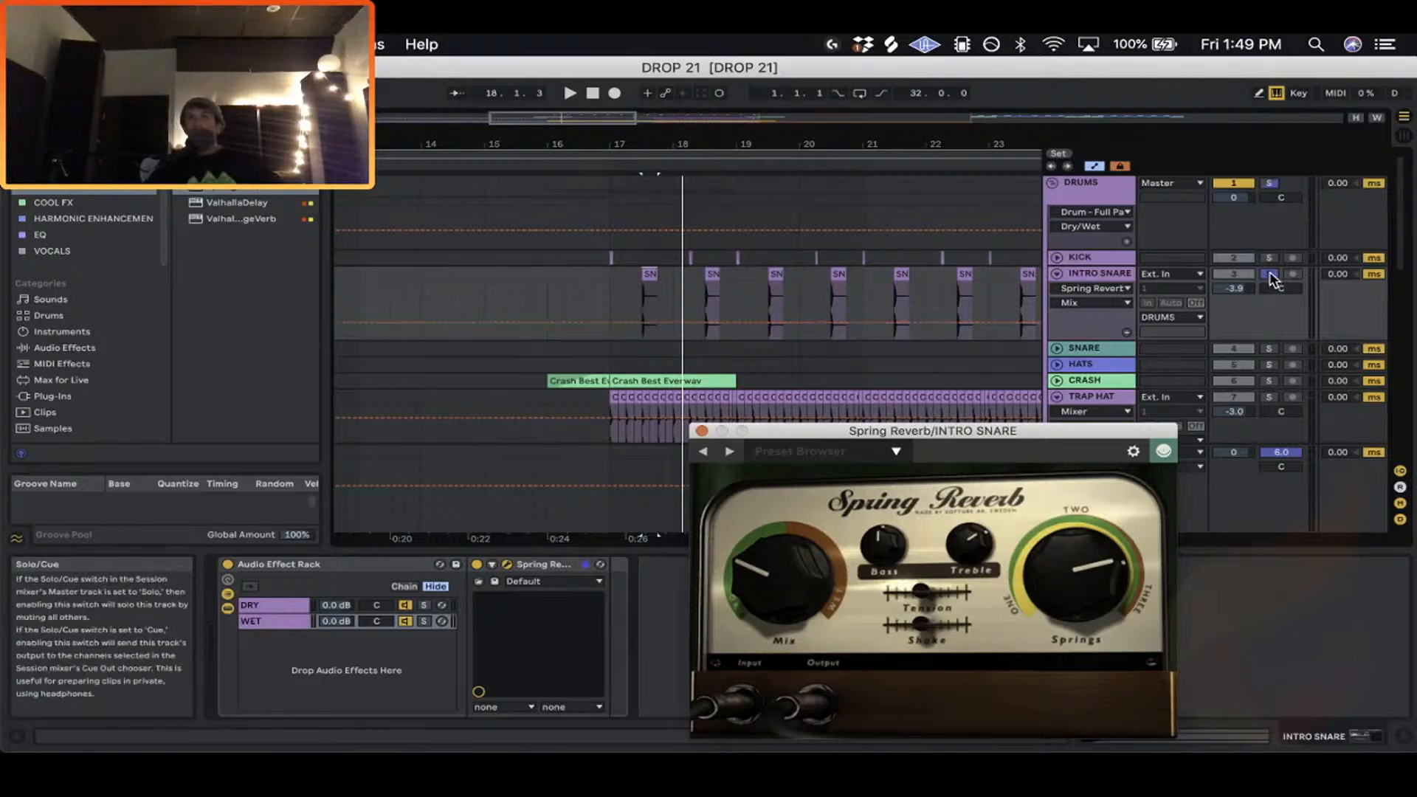
# Play from bar 17 with INTRO SNARE unsoloed to hear the full mix, ending with the snare soloed again.
pyautogui.click(603, 281)
pyautogui.press('space')
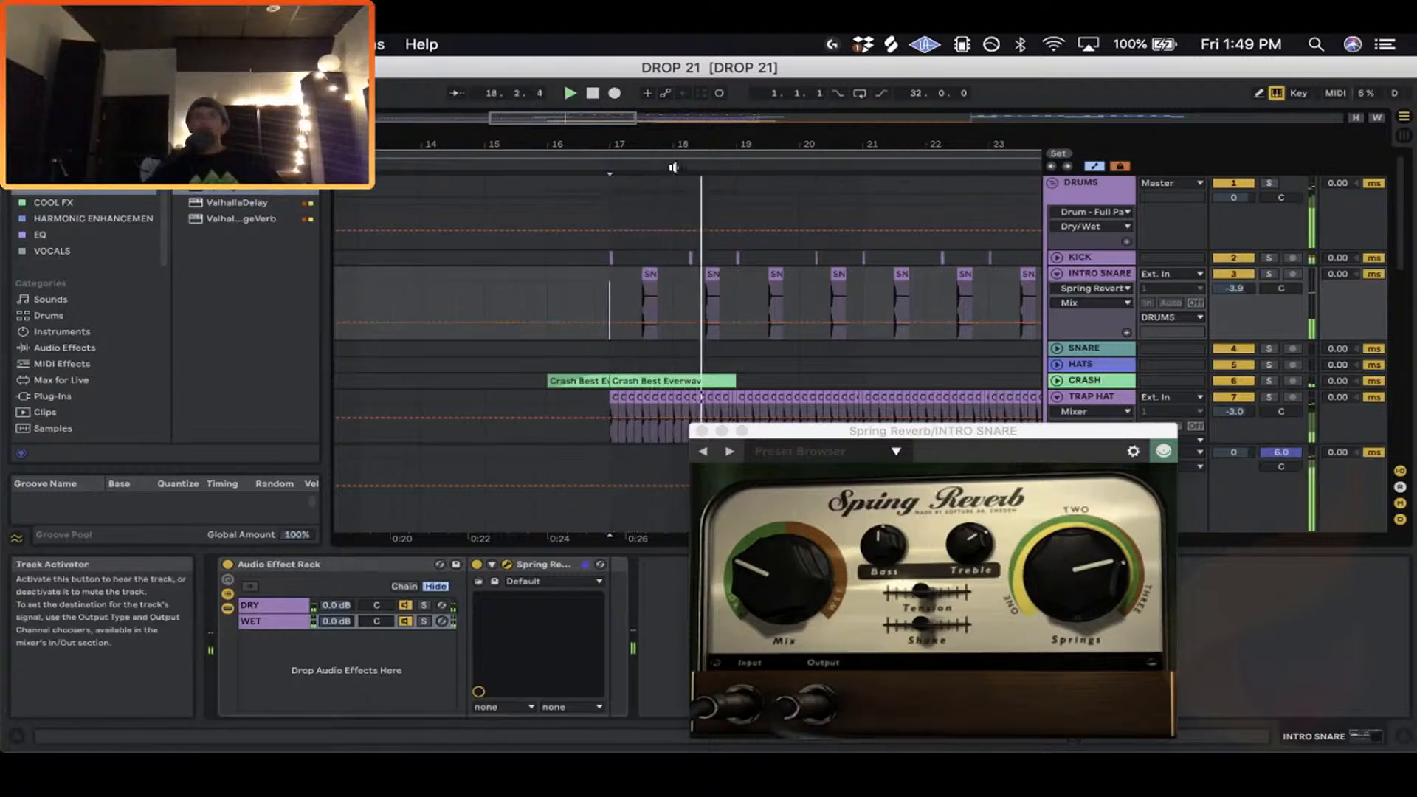
pyautogui.moveTo(809, 145); pyautogui.dragTo(764, 122)
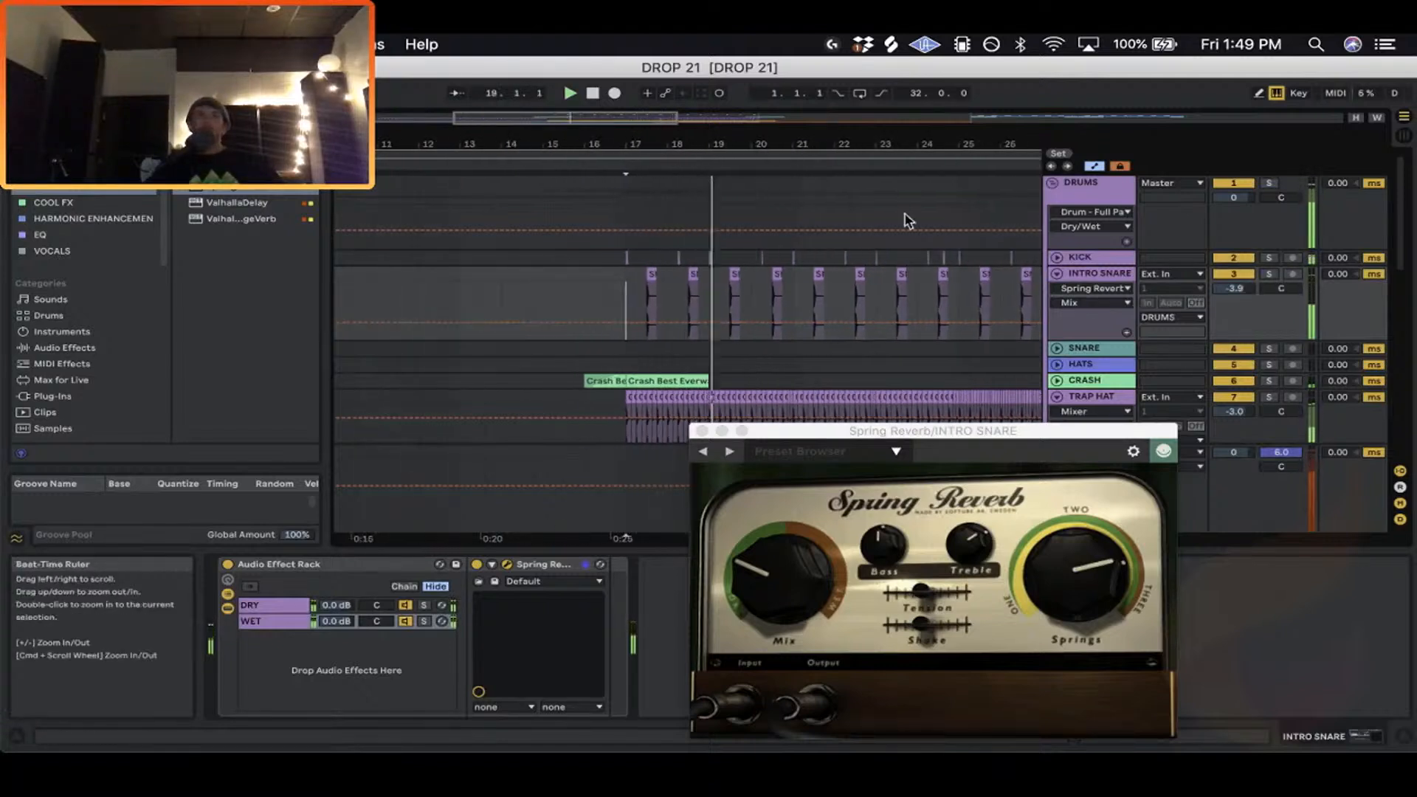
pyautogui.click(1269, 275)
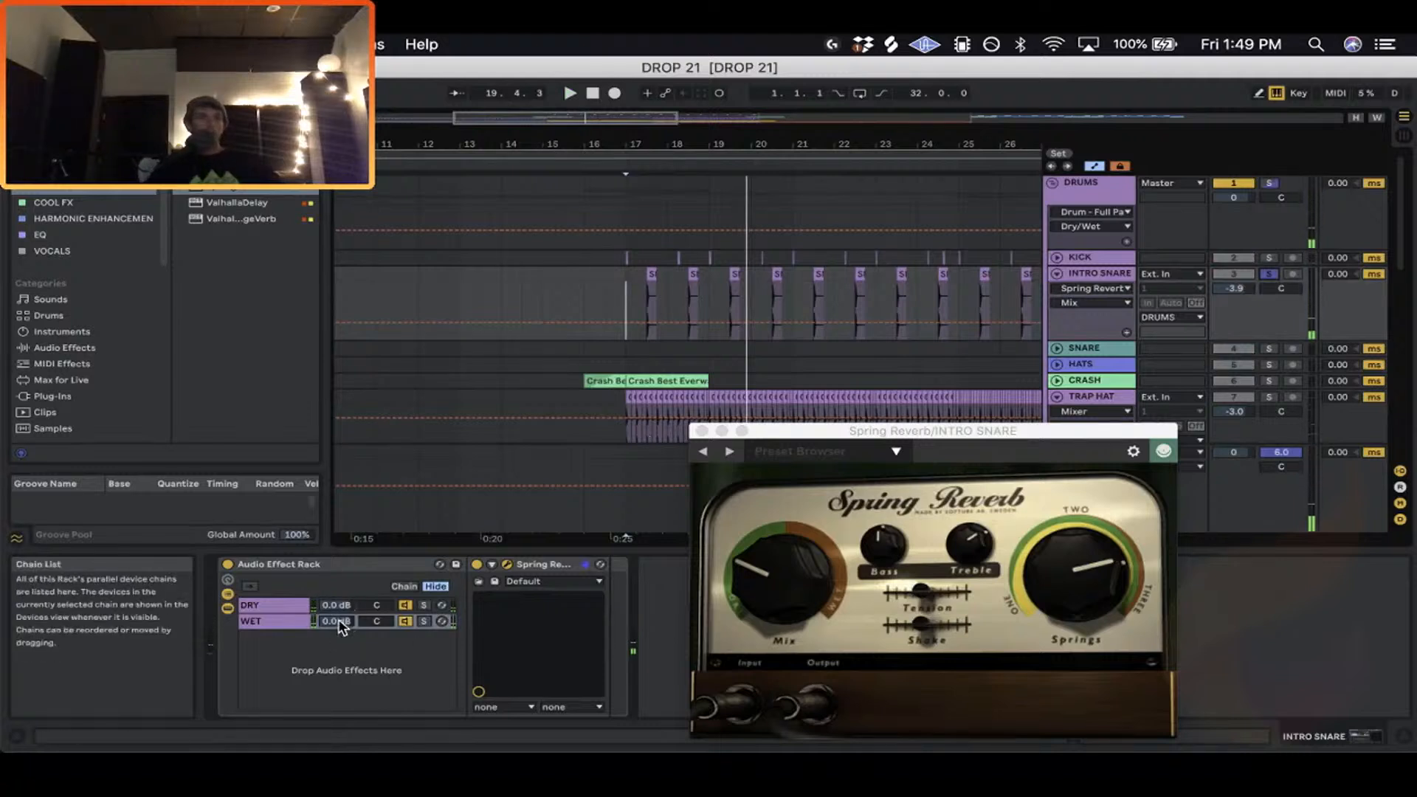
# Compare the DRY and WET chains and lower the WET chain's volume to -5.2 dB while the soloed snare plays.
pyautogui.click(271, 605)
pyautogui.click(277, 620)
pyautogui.click(276, 606)
pyautogui.click(288, 621)
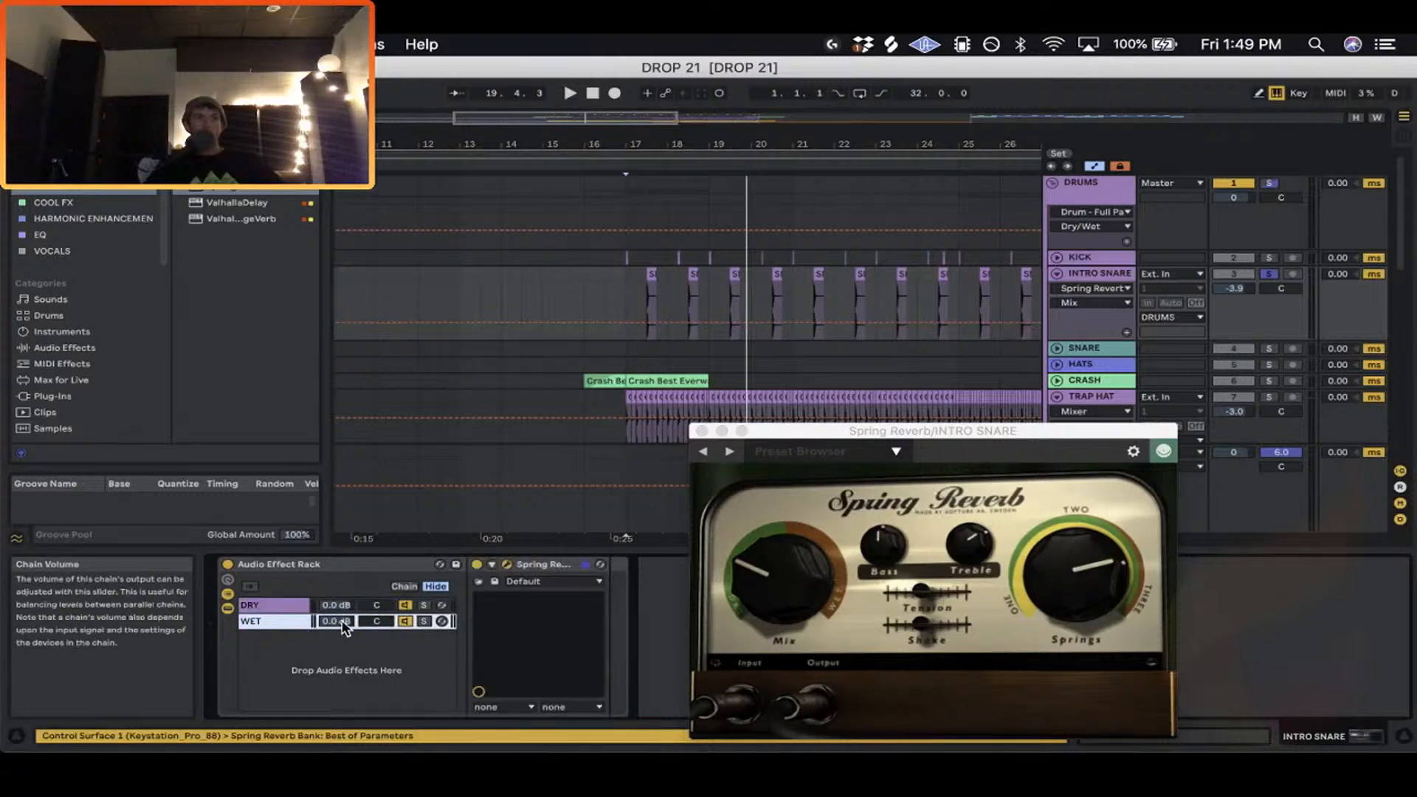
pyautogui.press('space')
pyautogui.moveTo(337, 621); pyautogui.dragTo(337, 638)
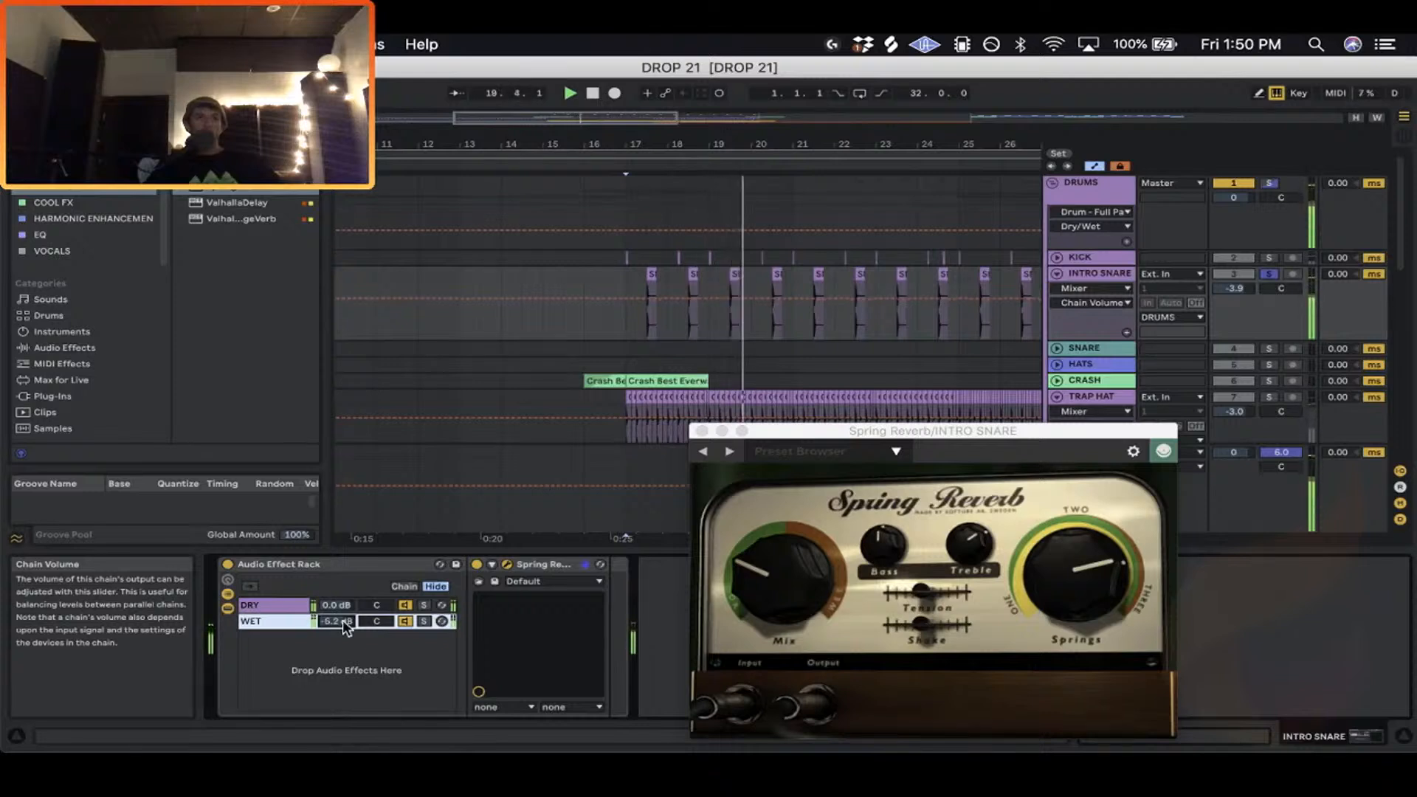
pyautogui.moveTo(947, 428); pyautogui.dragTo(862, 323)
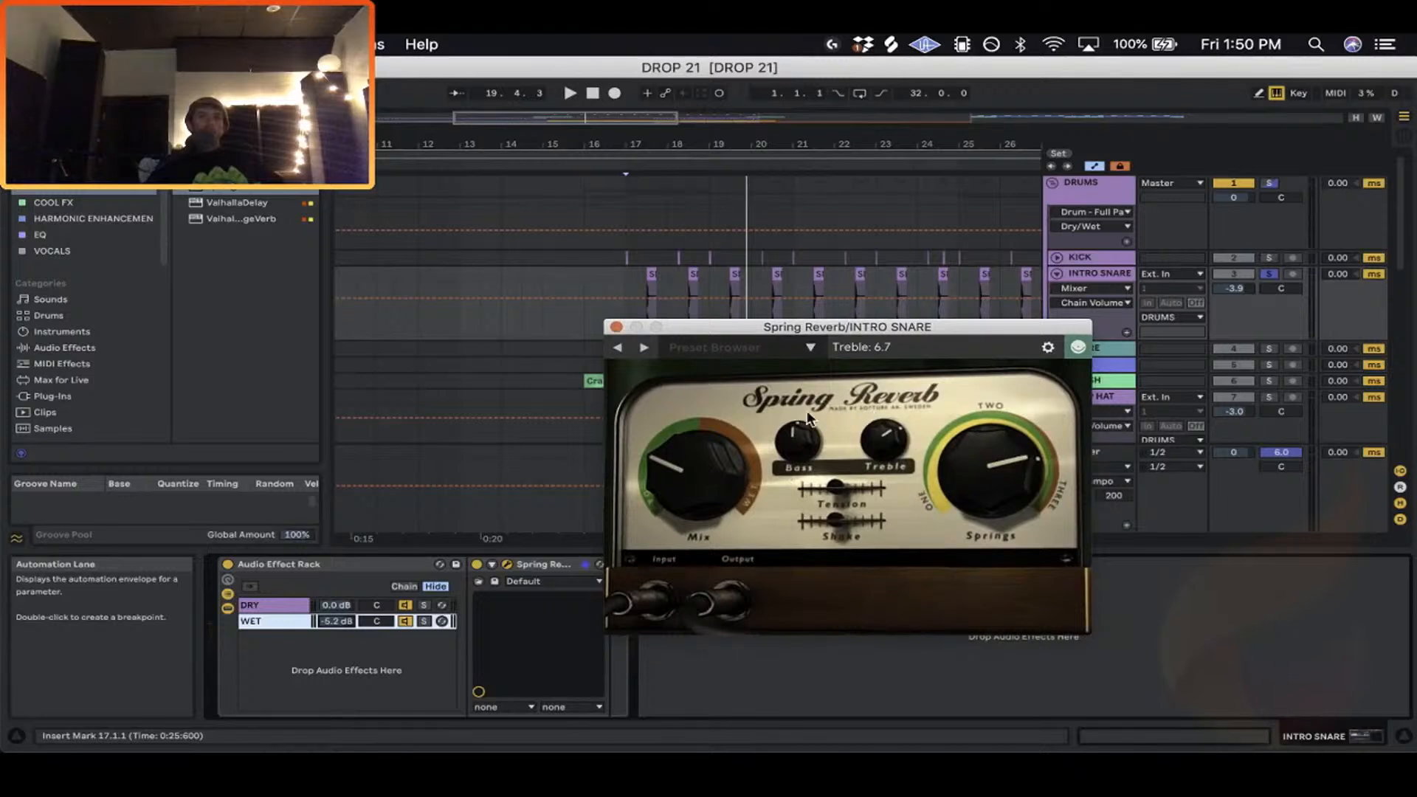
# Add FabFilter Pro-Q 3 from the EQ collection after Spring Reverb on the WET chain.
pyautogui.moveTo(944, 329); pyautogui.dragTo(1010, 283)
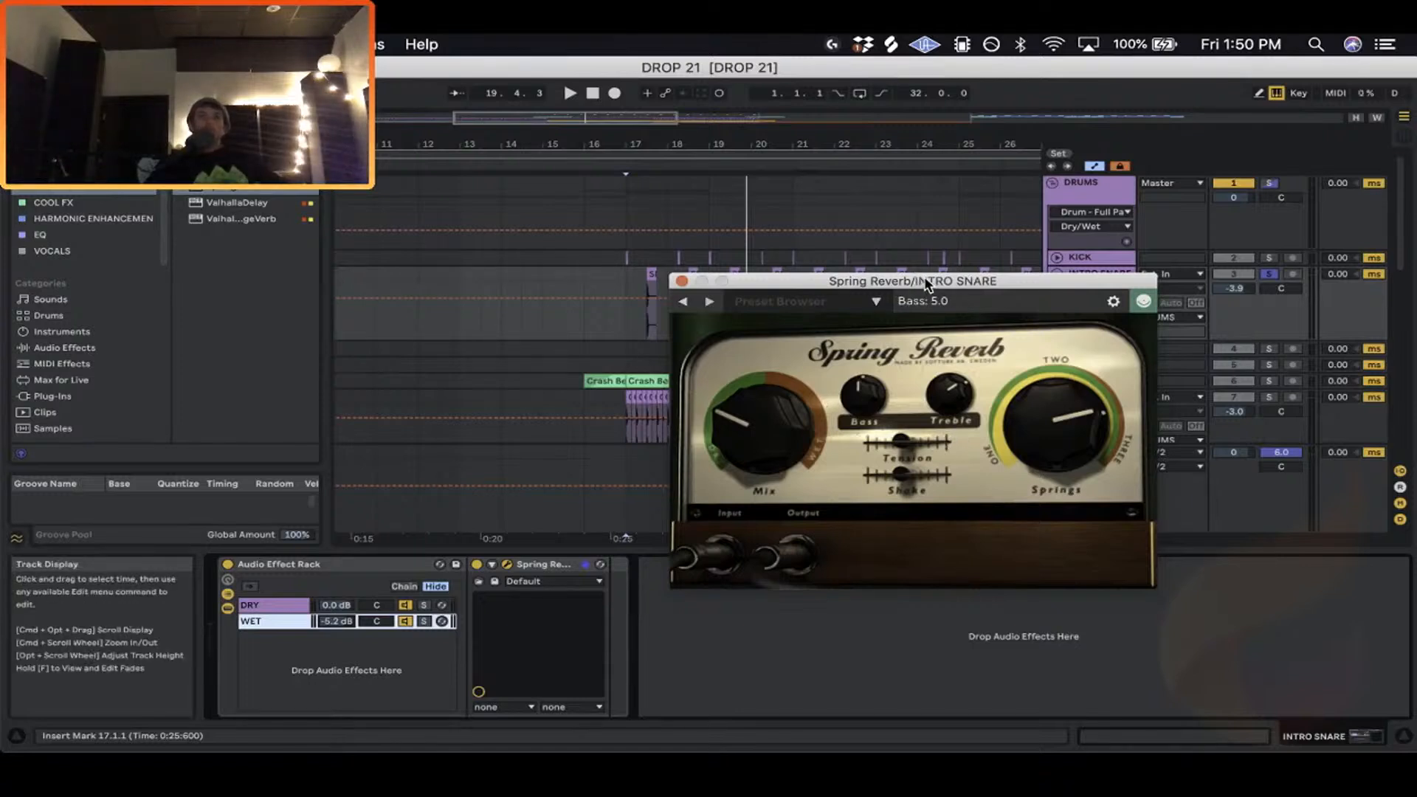
pyautogui.moveTo(927, 284)
pyautogui.mouseDown()
pyautogui.moveTo(842, 275)
pyautogui.moveTo(839, 288)
pyautogui.moveTo(938, 274)
pyautogui.mouseUp()
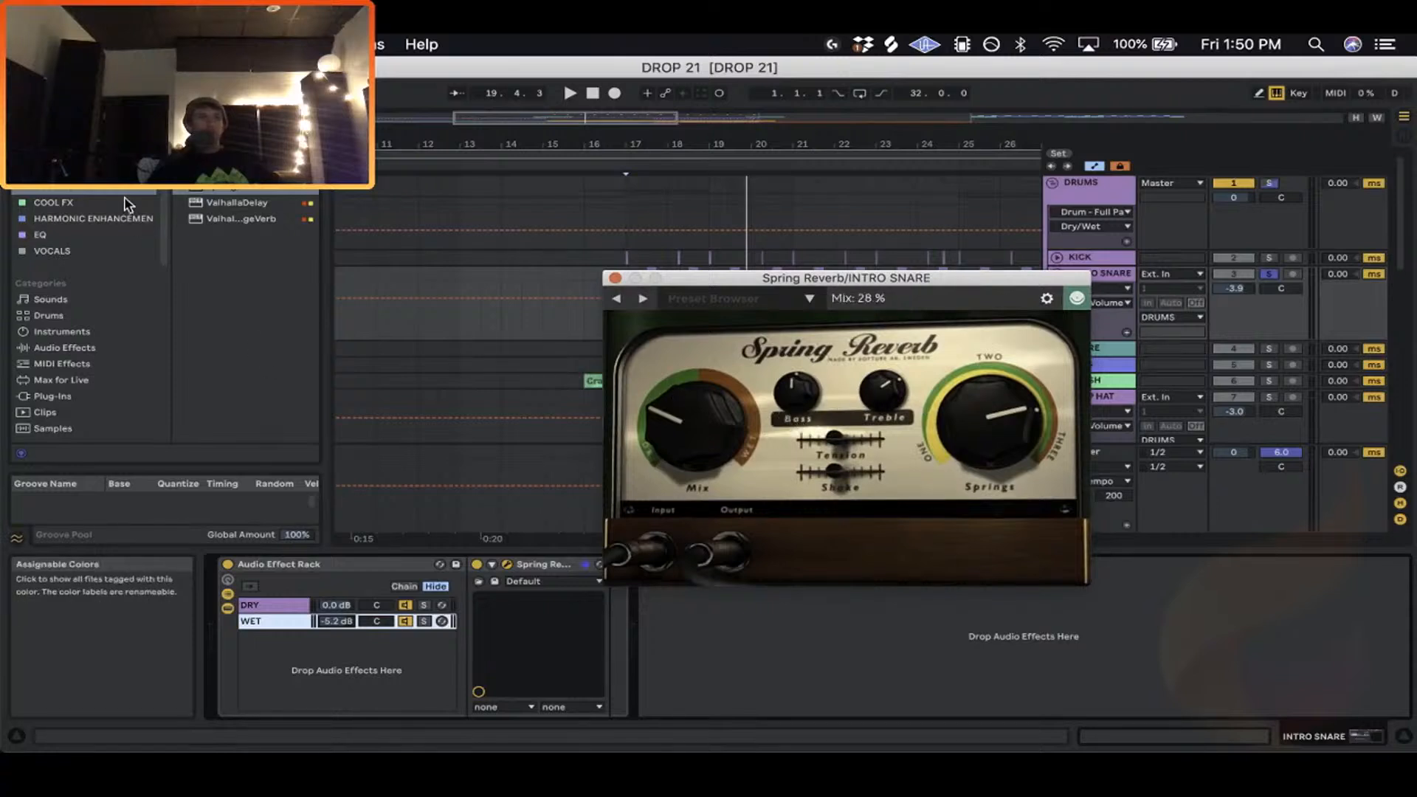
pyautogui.click(92, 232)
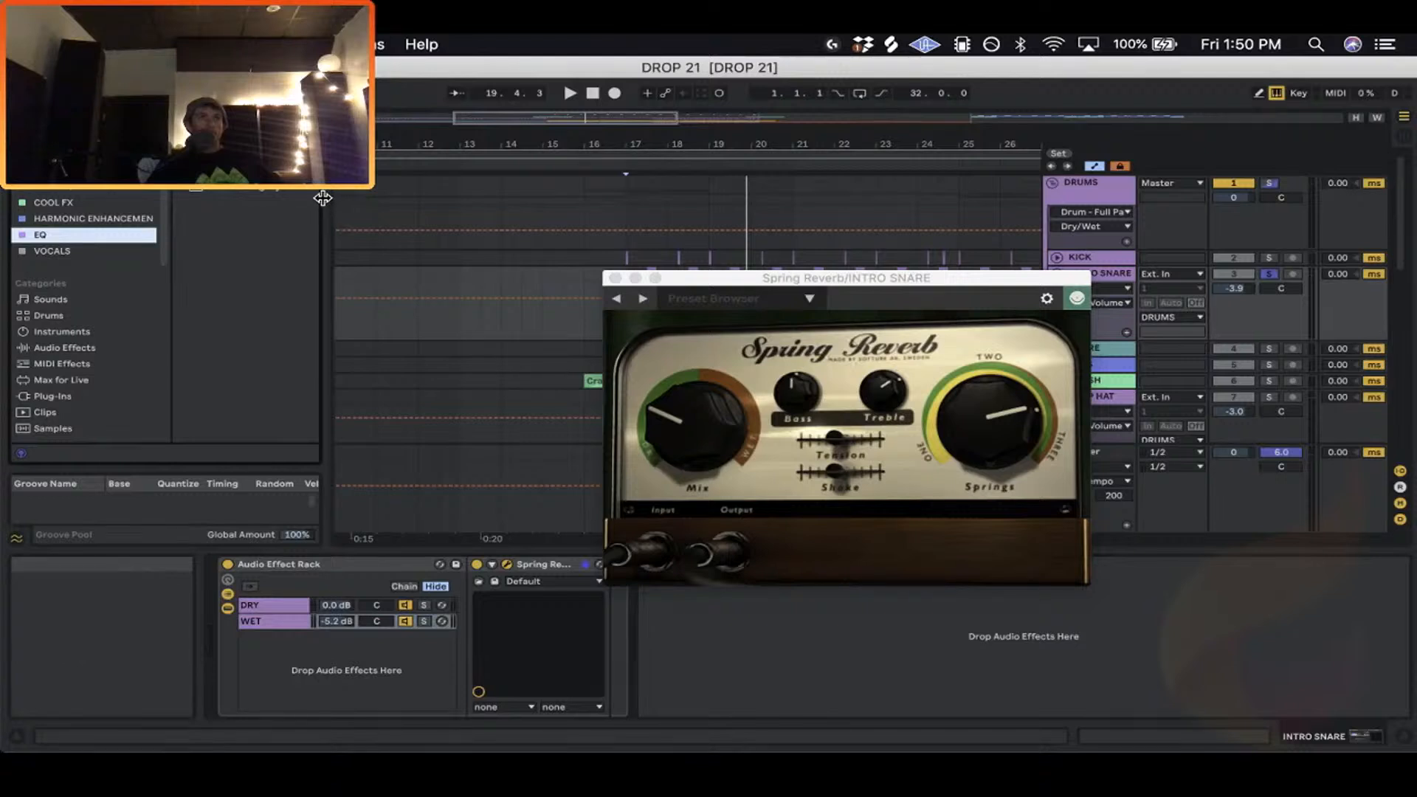
pyautogui.moveTo(325, 197); pyautogui.dragTo(418, 212)
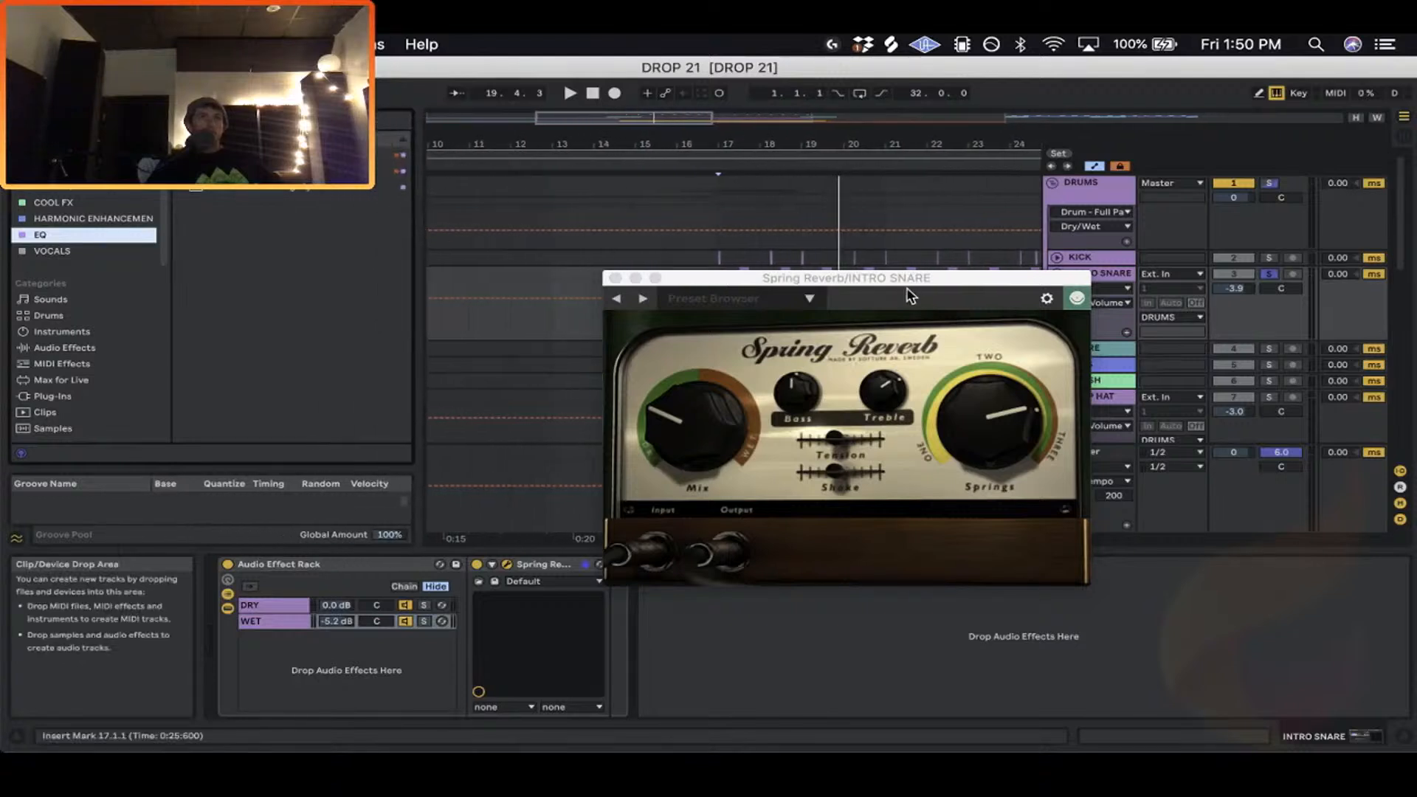
pyautogui.moveTo(871, 281); pyautogui.dragTo(1213, 307)
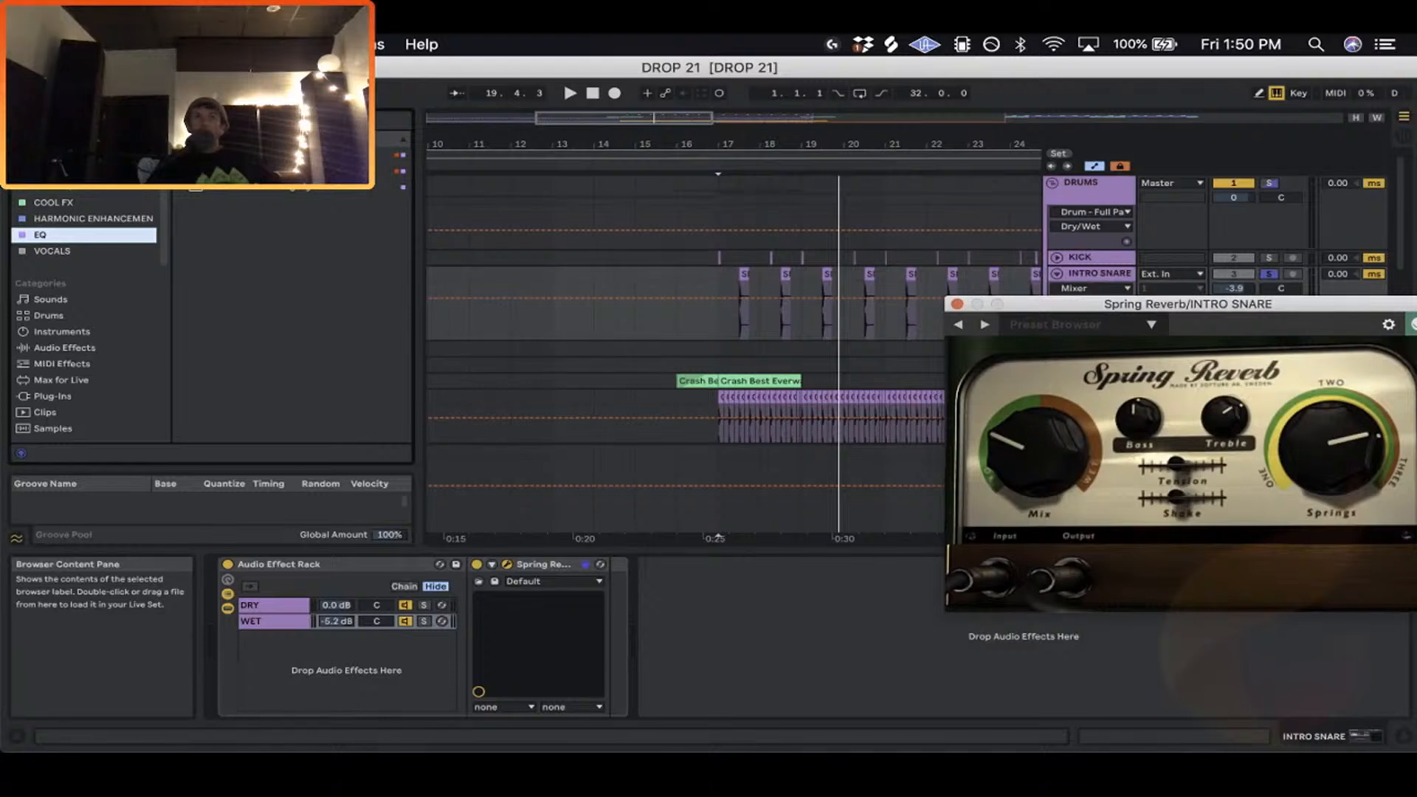
pyautogui.click(393, 71)
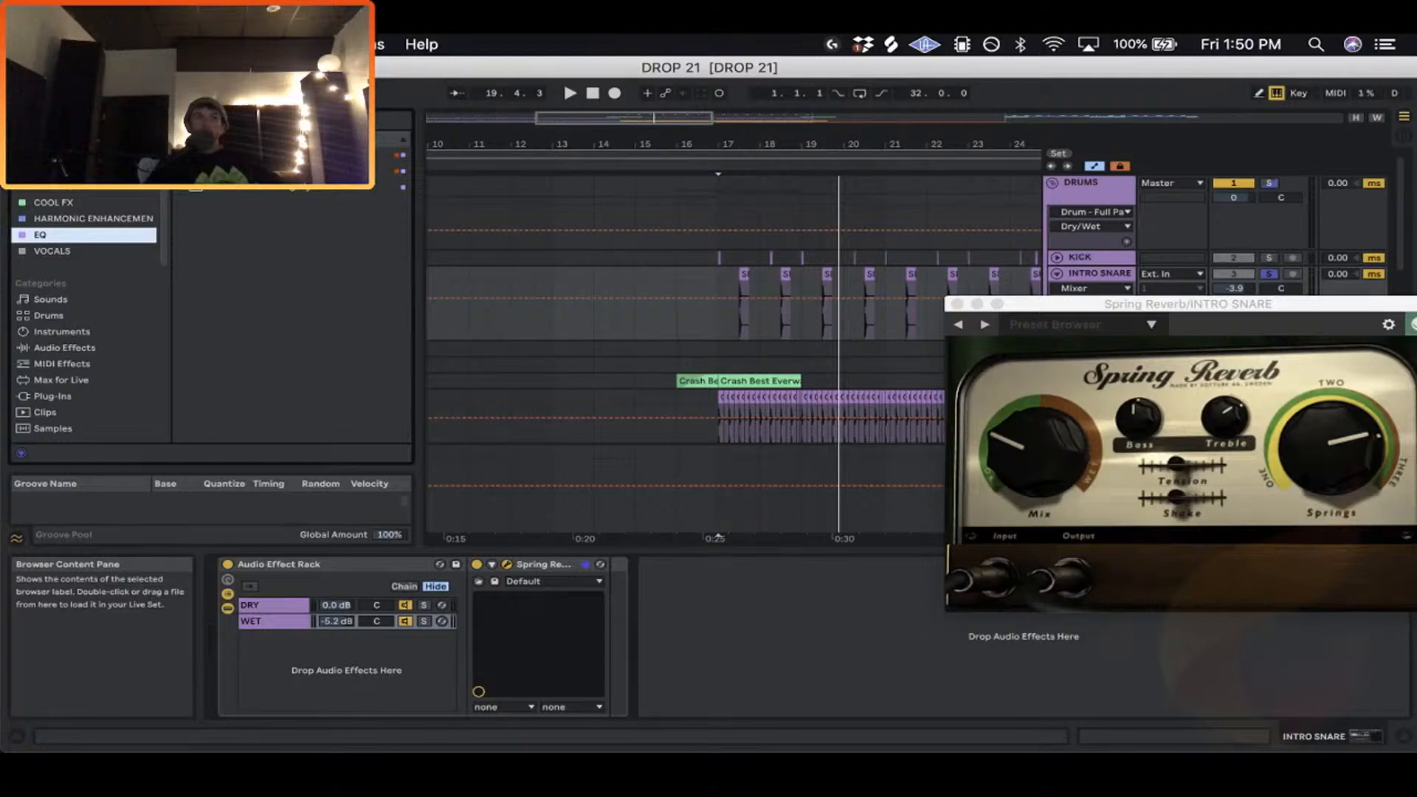
pyautogui.moveTo(393, 155); pyautogui.dragTo(717, 445)
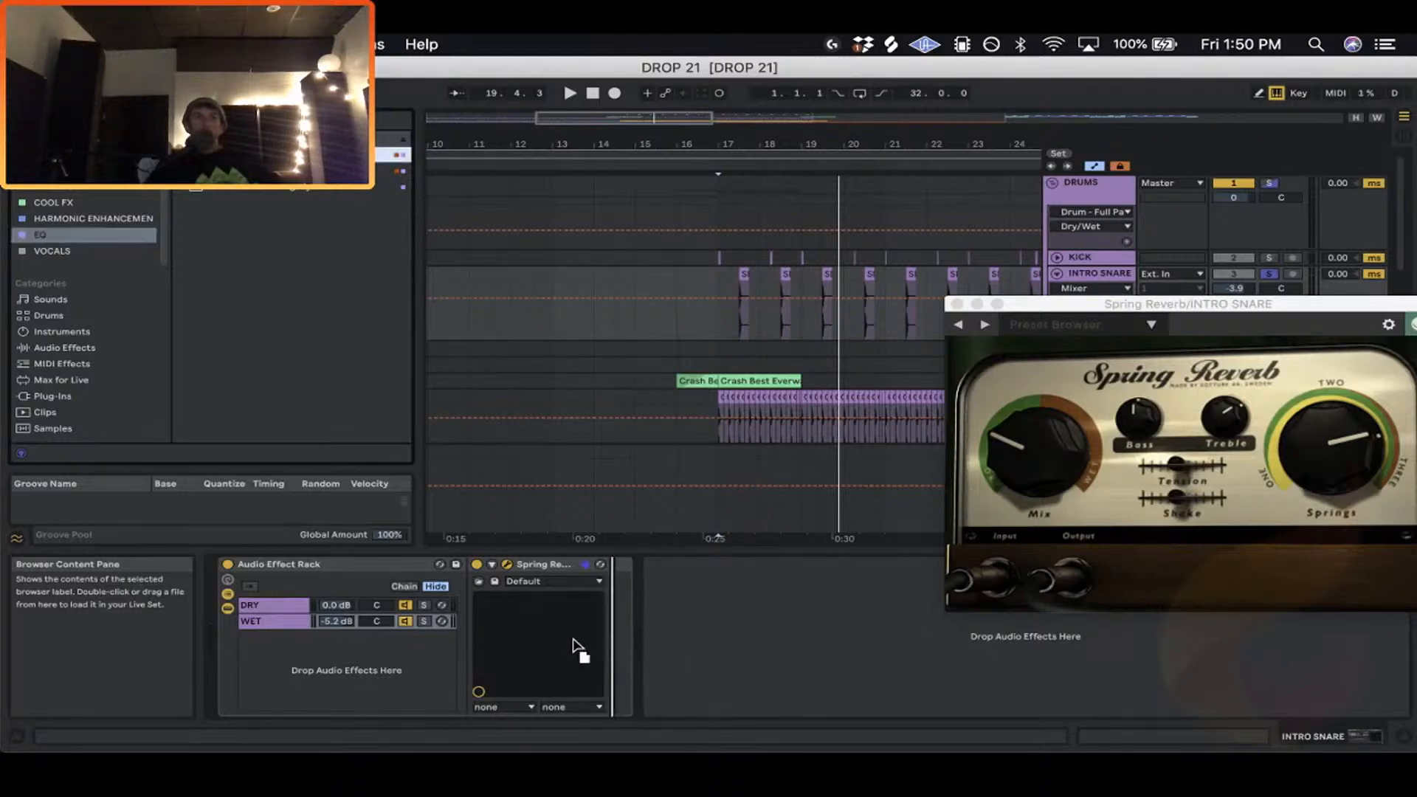
pyautogui.moveTo(607, 634); pyautogui.dragTo(611, 633)
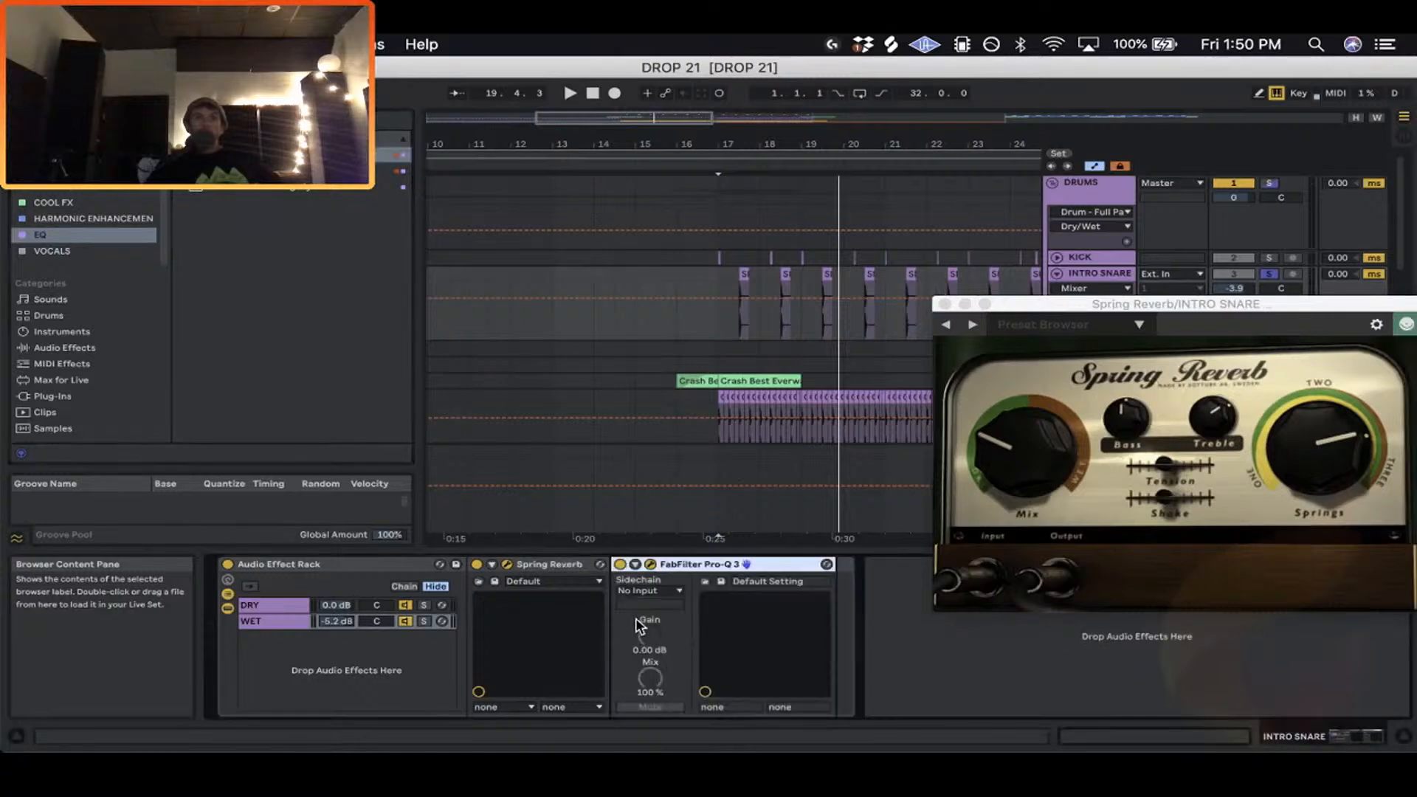
# Create a 12 dB/oct low-cut band at about 303 Hz in Pro-Q 3 and play the soloed snare.
pyautogui.moveTo(1204, 305); pyautogui.dragTo(1077, 153)
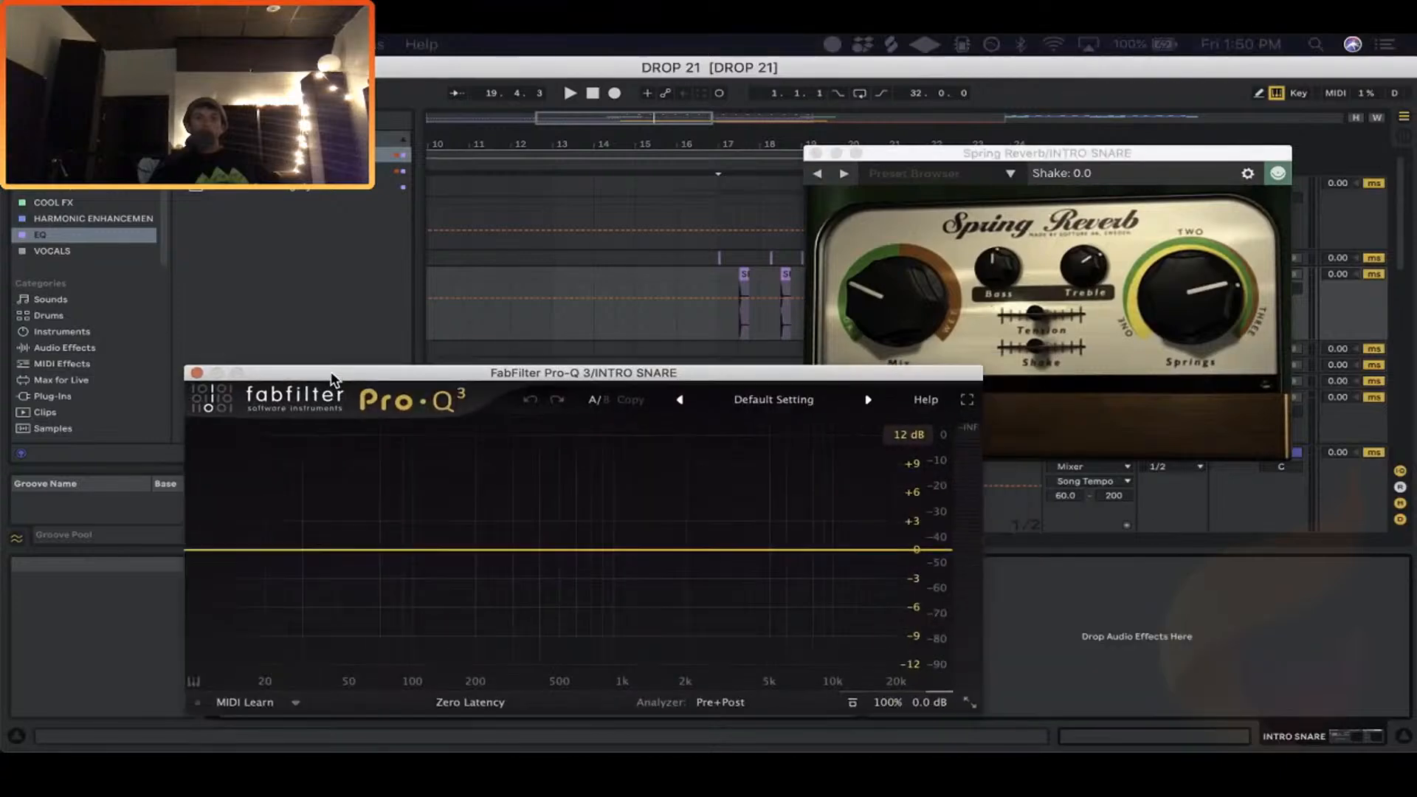
pyautogui.moveTo(332, 377); pyautogui.dragTo(207, 104)
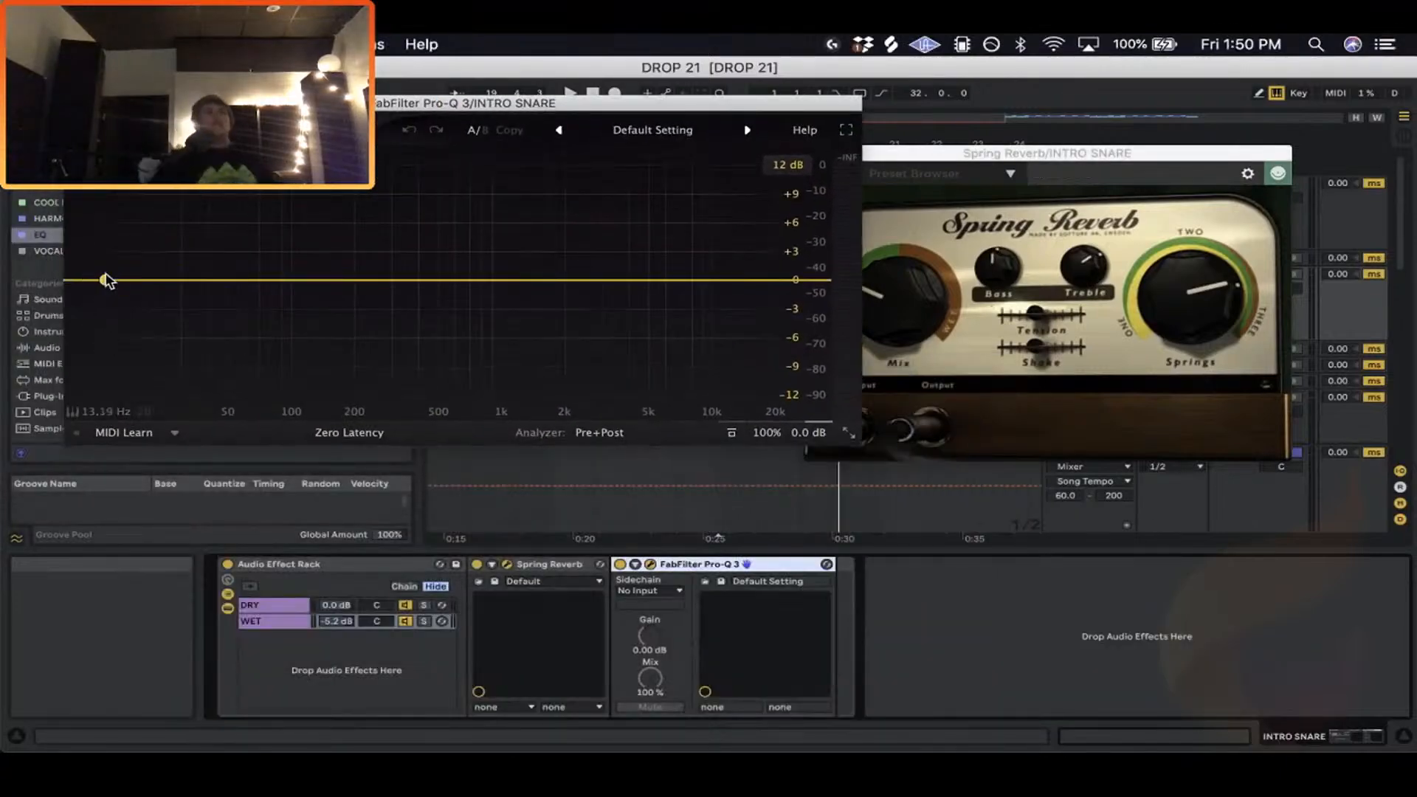
pyautogui.moveTo(98, 281); pyautogui.dragTo(393, 299)
pyautogui.press('space')
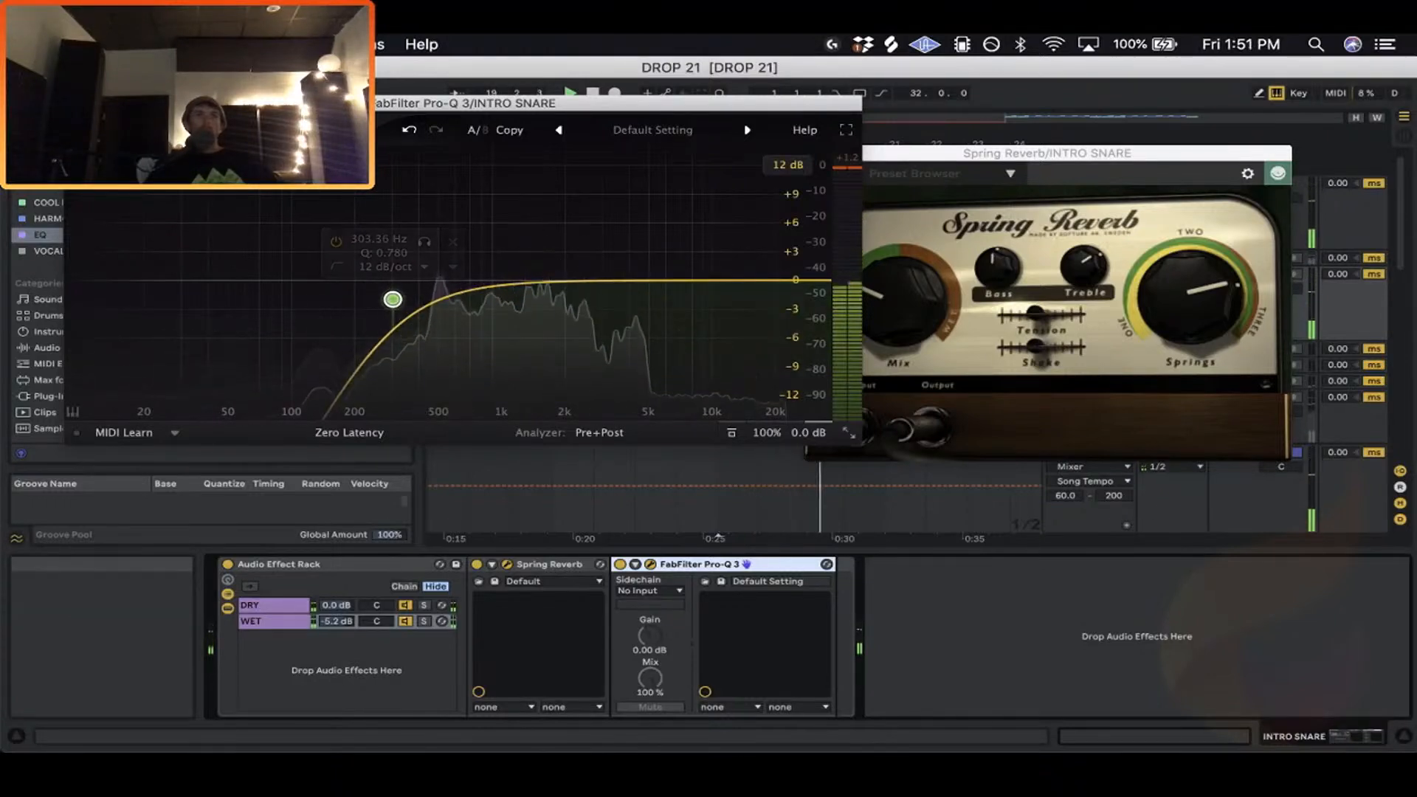
# Compare the snare with Pro-Q 3 off and on, and raise its low cut to about 486 Hz.
pyautogui.moveTo(561, 103); pyautogui.dragTo(662, 95)
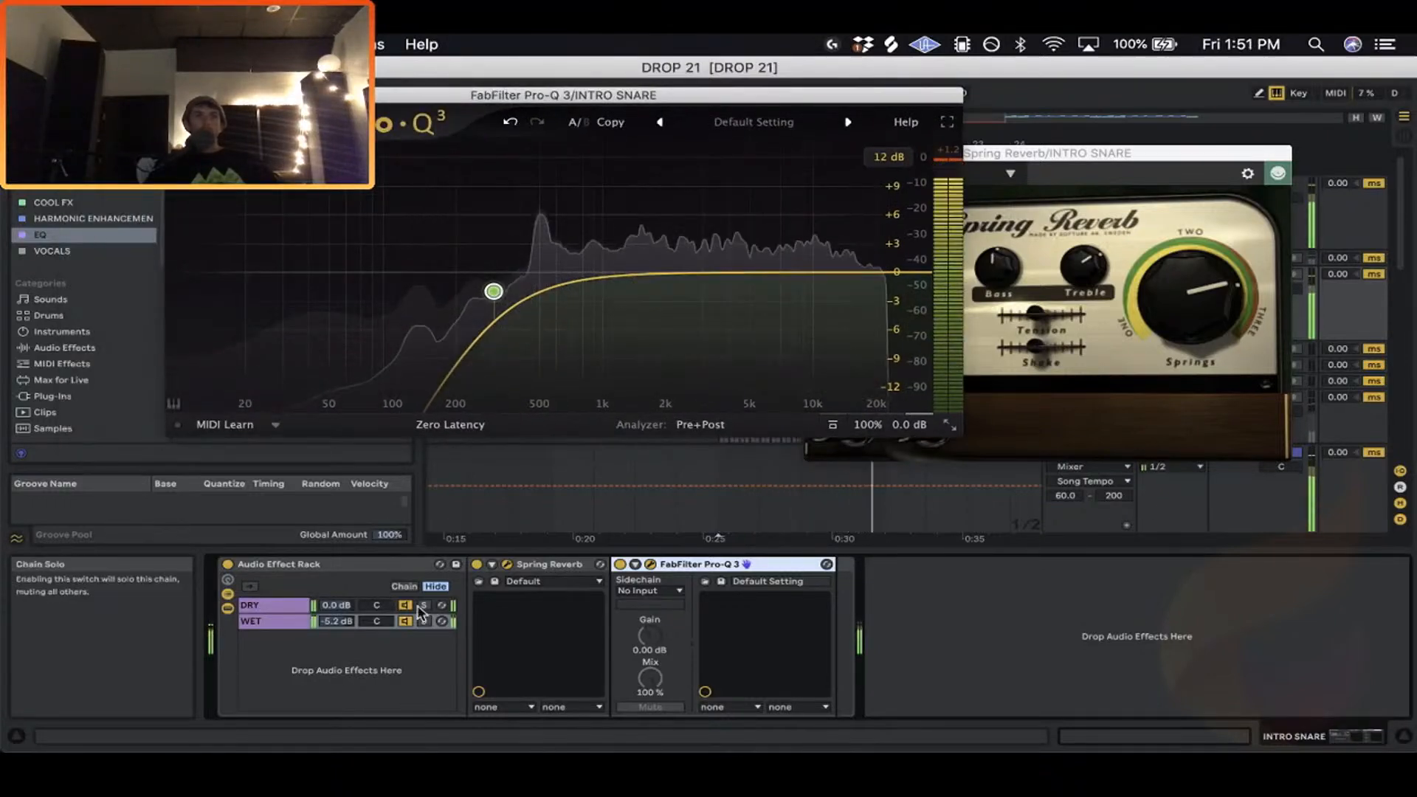
pyautogui.click(620, 564)
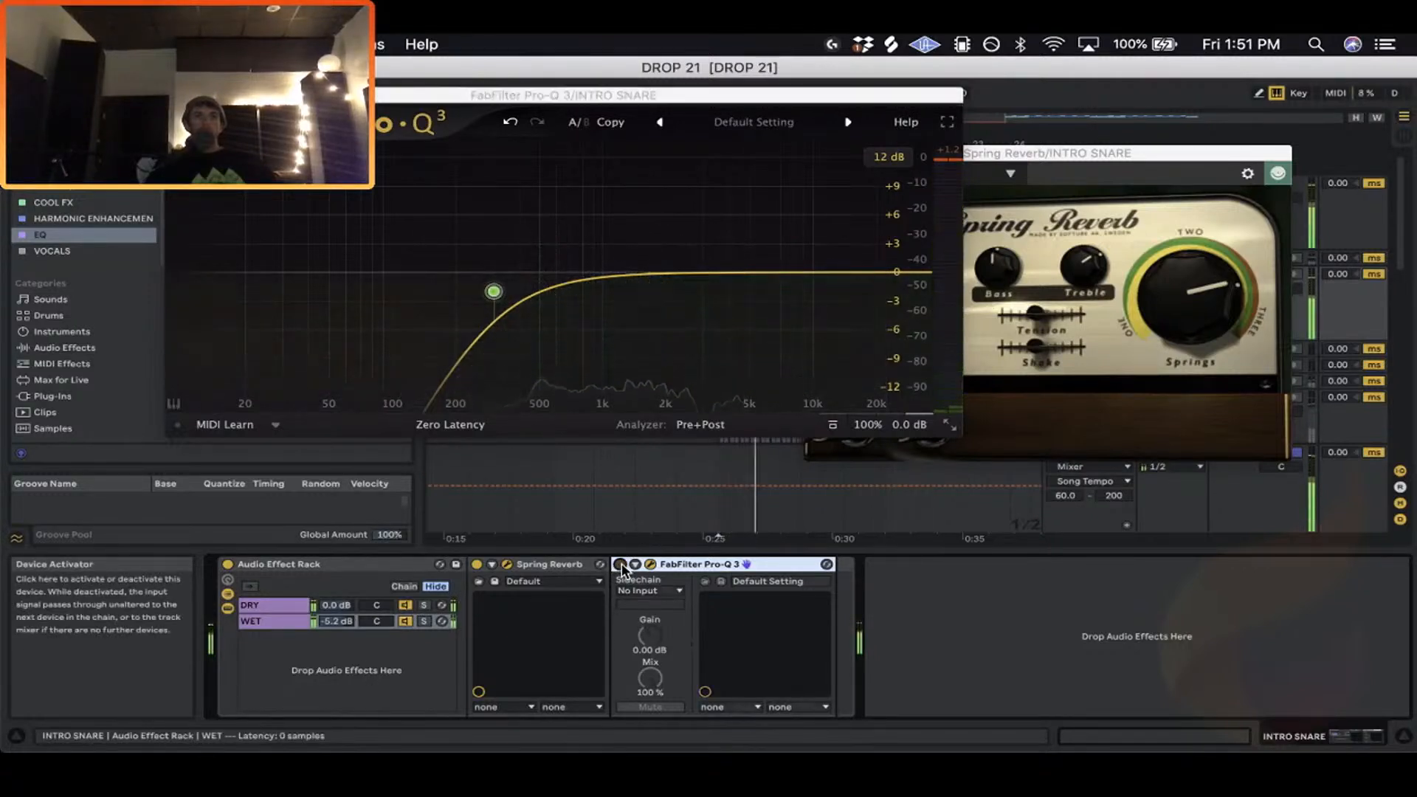
pyautogui.click(621, 564)
pyautogui.moveTo(494, 292); pyautogui.dragTo(536, 290)
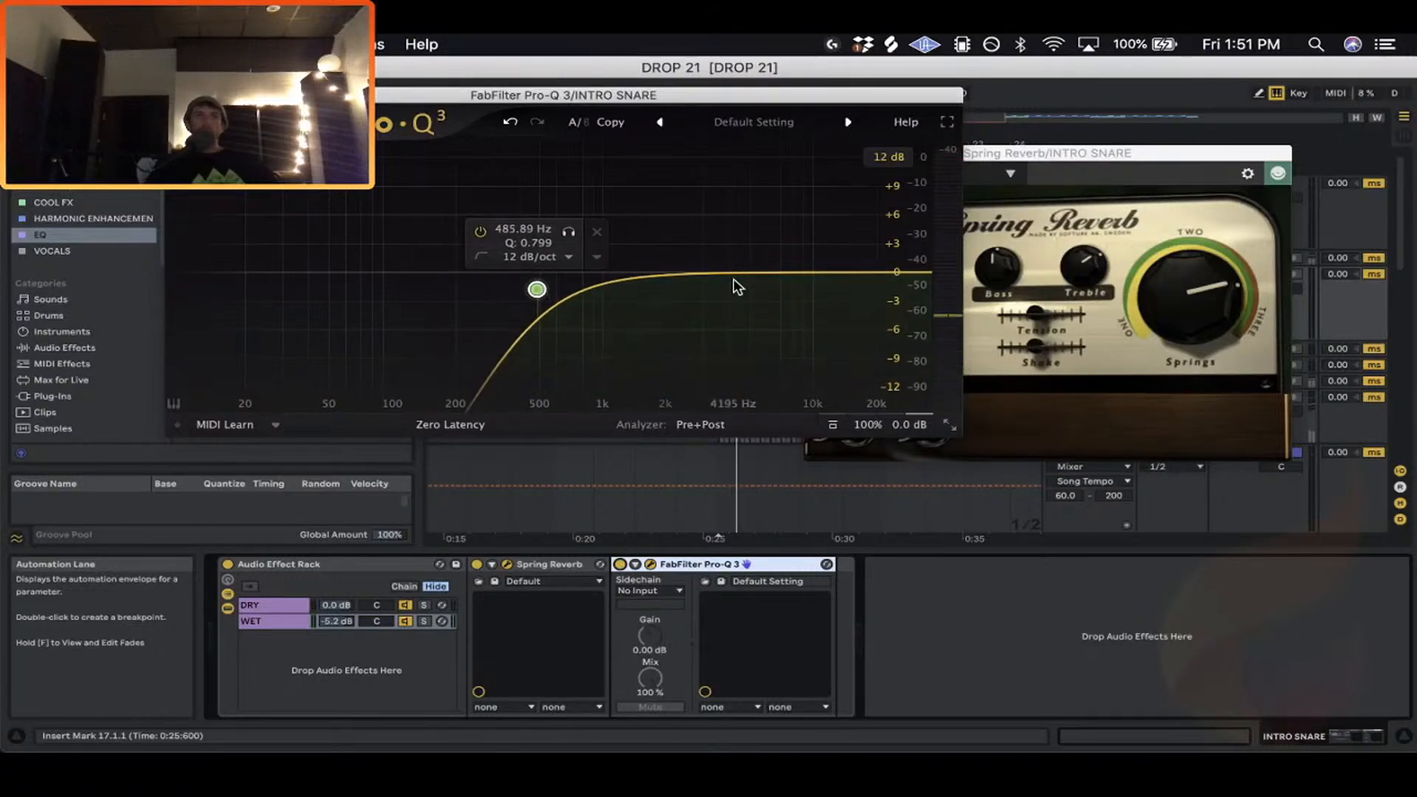
pyautogui.click(176, 95)
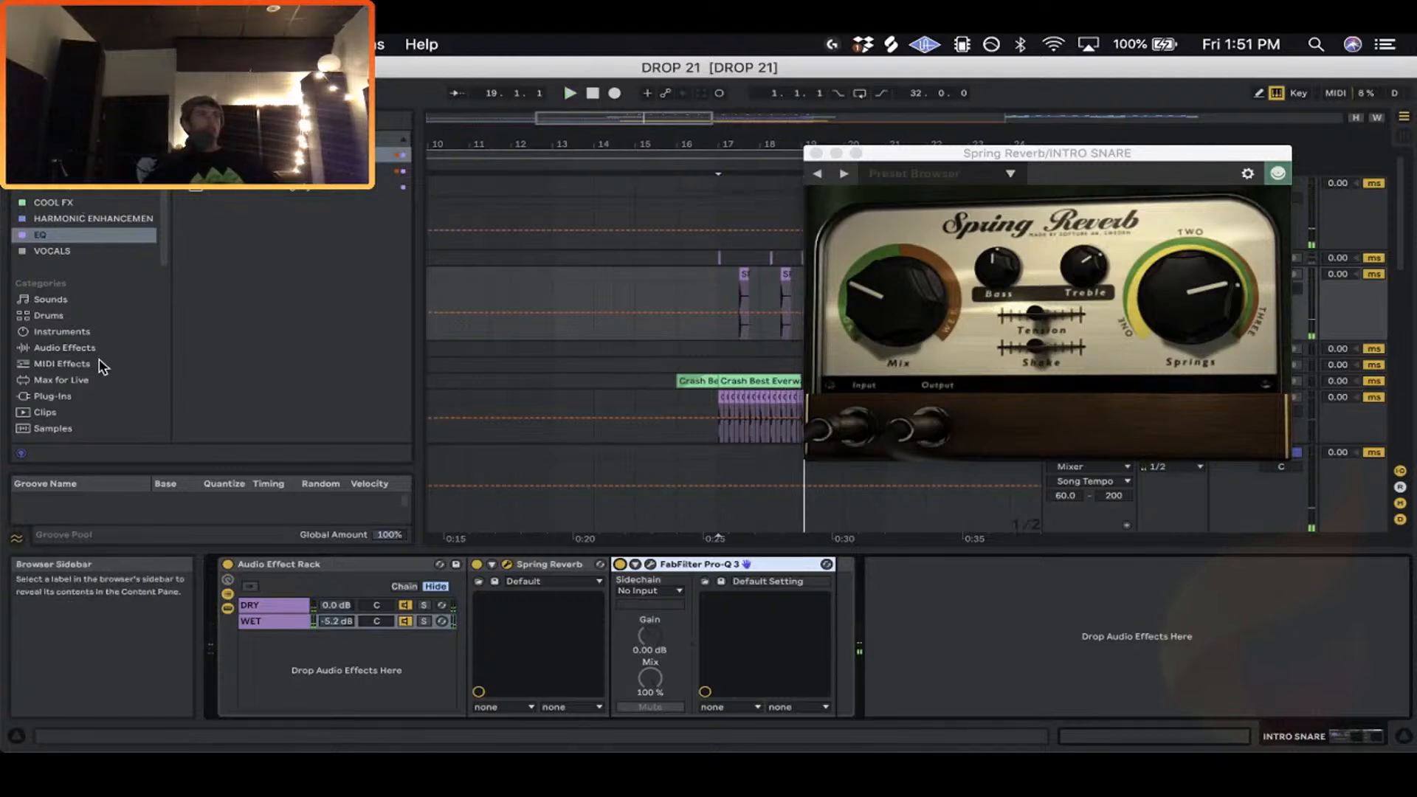
pyautogui.click(65, 347)
pyautogui.click(286, 622)
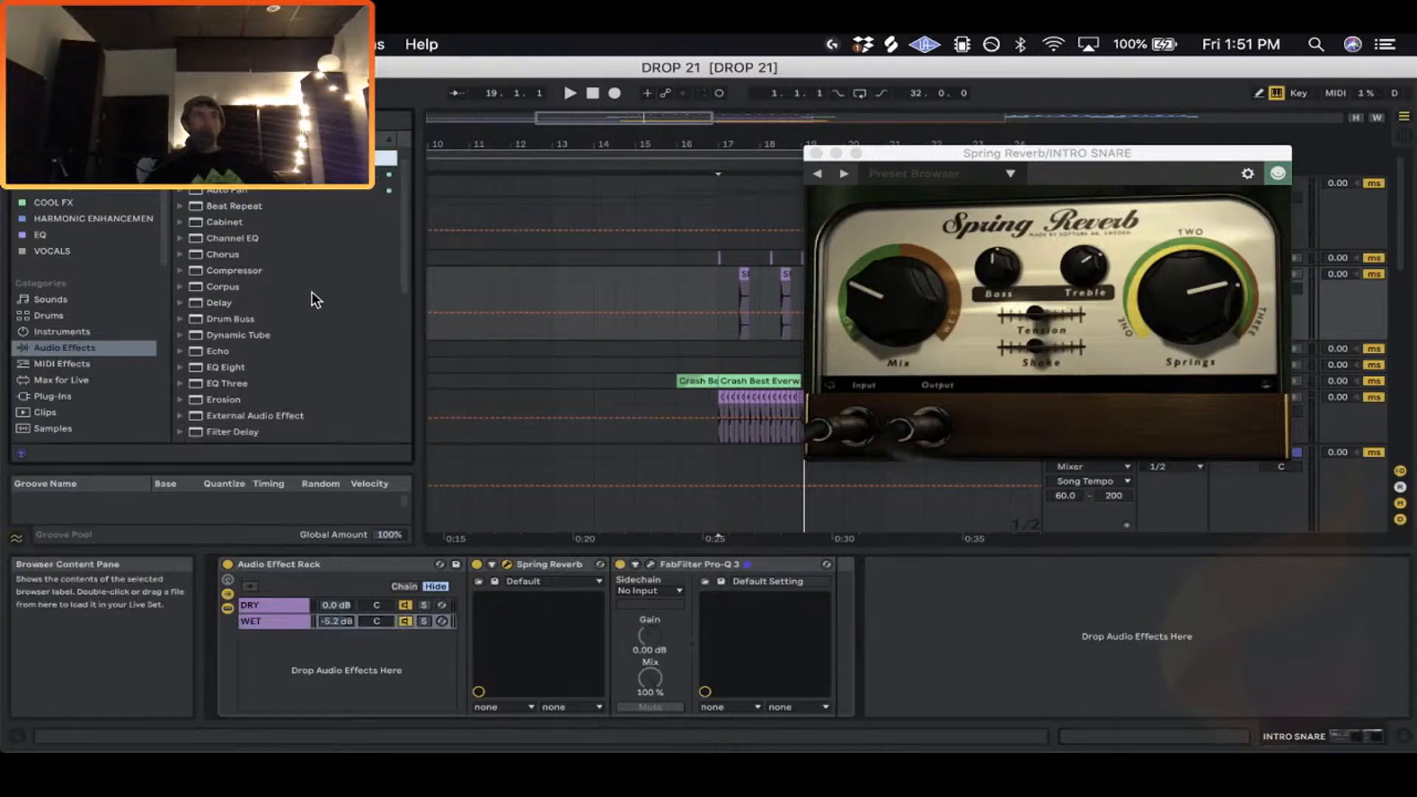
pyautogui.scroll(-5, 309, 291)
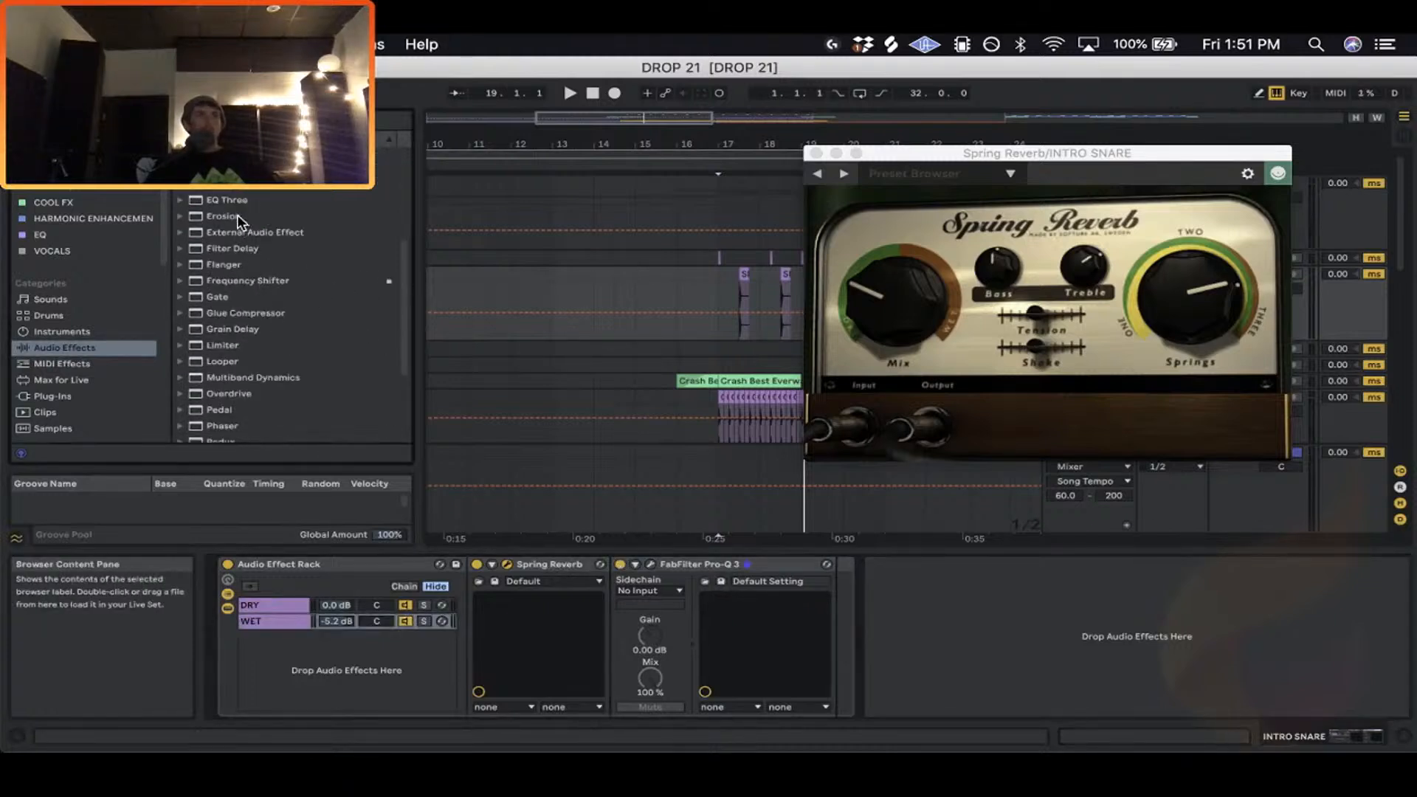
pyautogui.moveTo(238, 221); pyautogui.dragTo(238, 222)
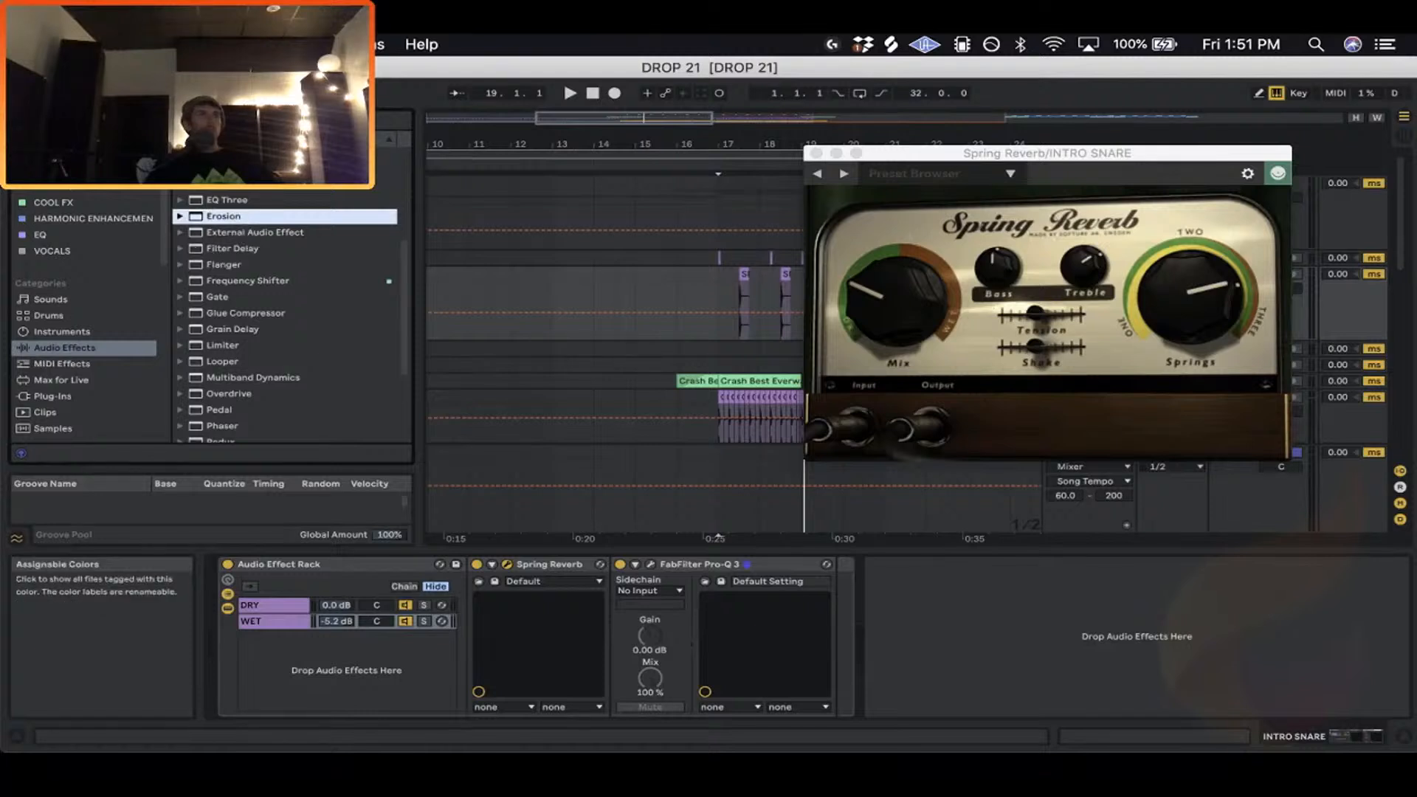
# Add the Texture plug-in after Pro-Q 3 at the end of the WET chain.
pyautogui.click(50, 153)
pyautogui.scroll(-10, 299, 295)
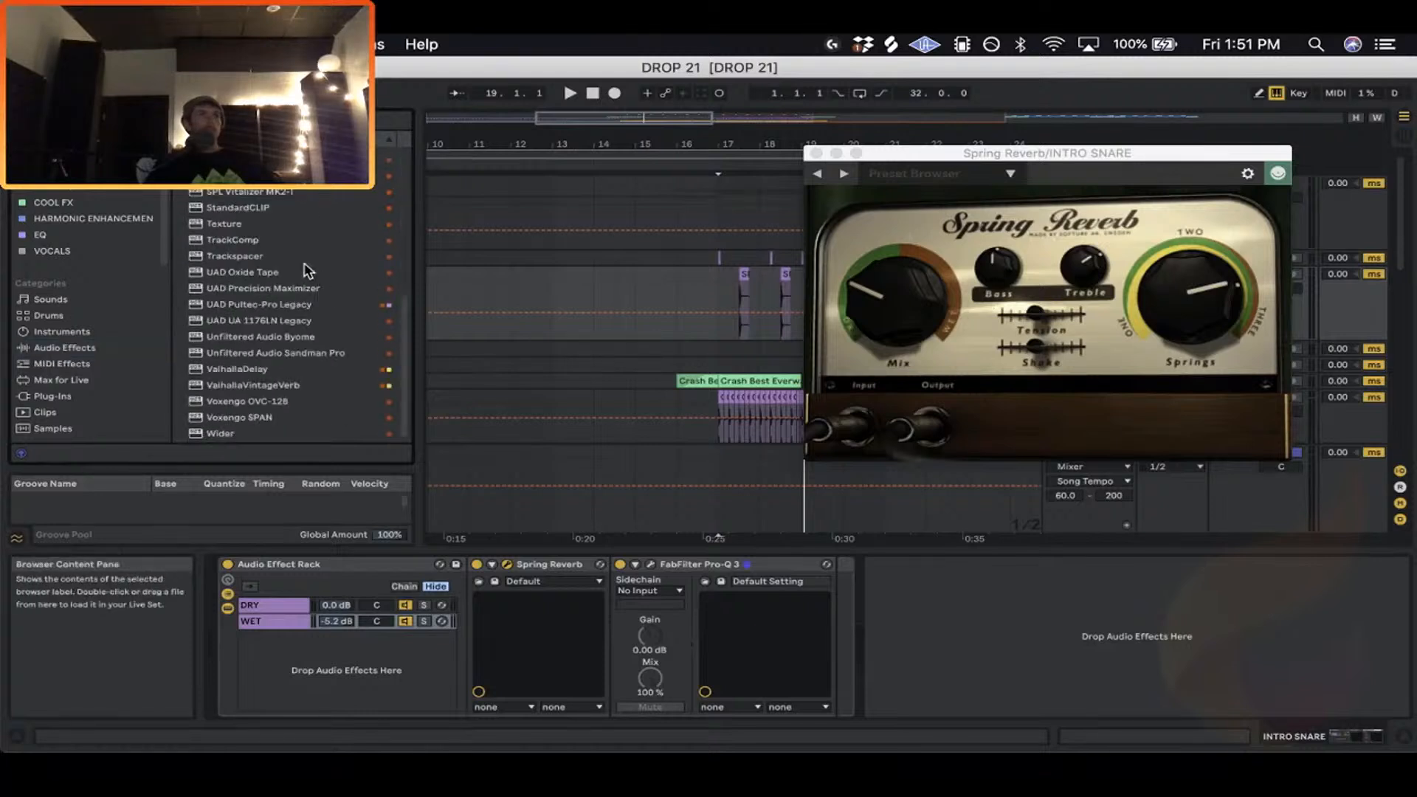
pyautogui.moveTo(227, 225); pyautogui.dragTo(1120, 677)
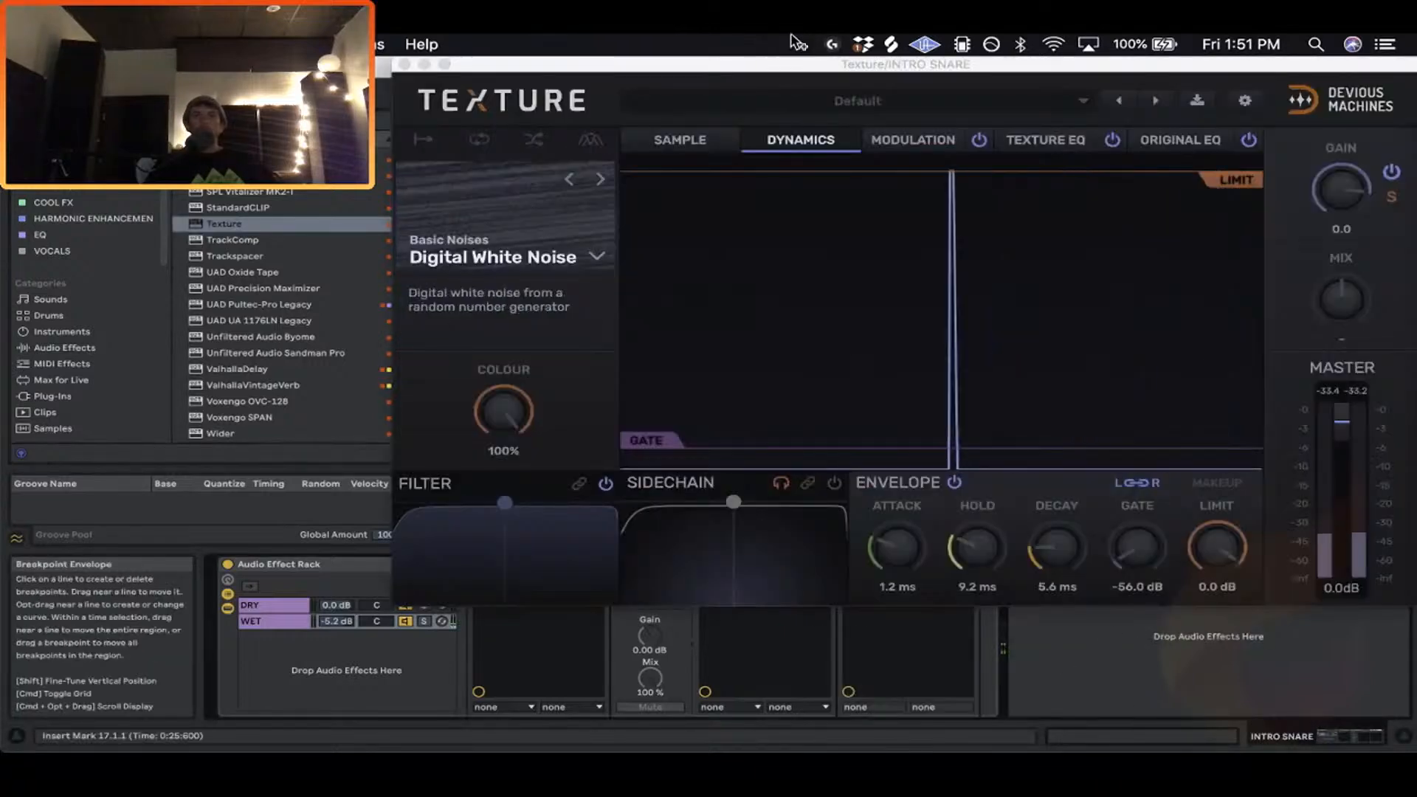
pyautogui.moveTo(921, 57); pyautogui.dragTo(639, 59)
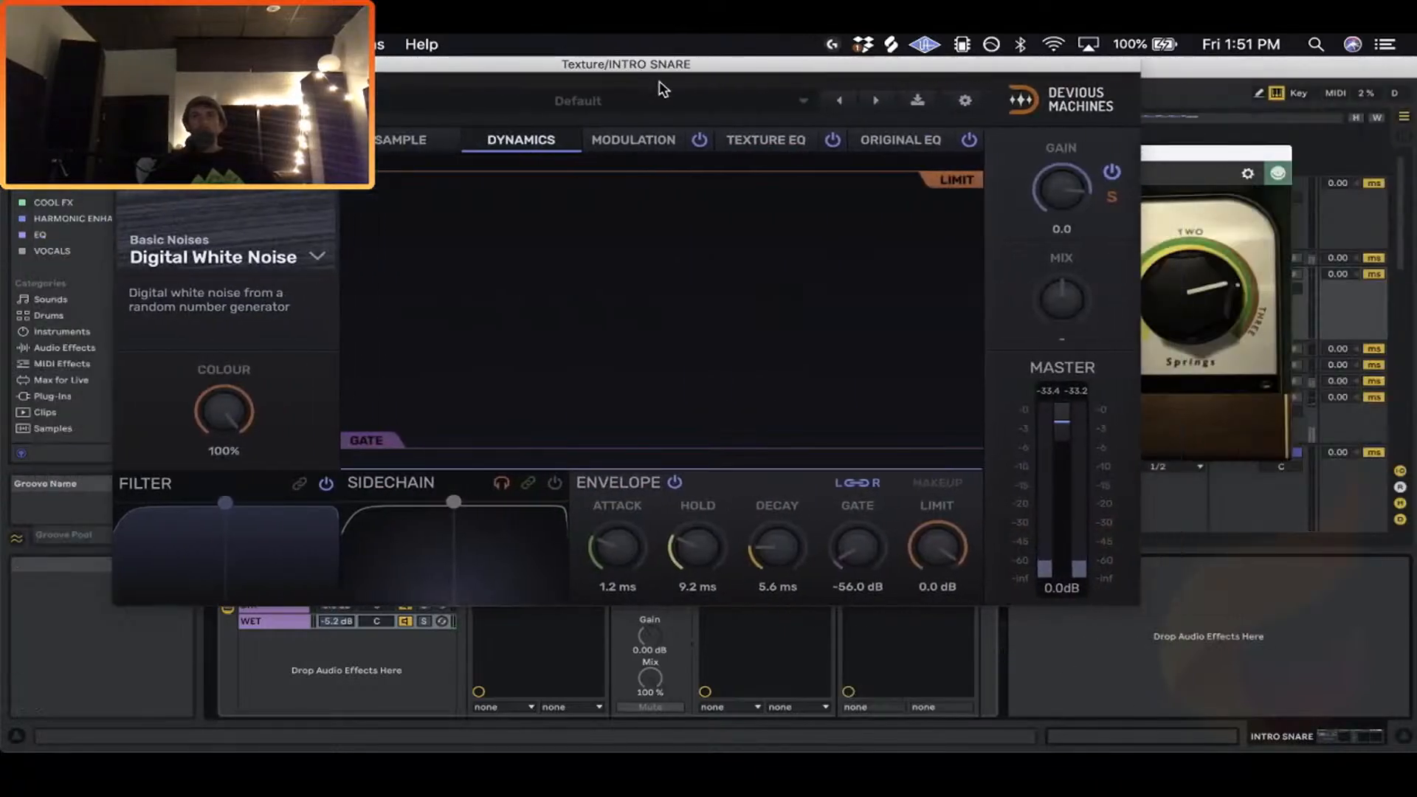
# Load the Vinyl noise source 78 End Loop in Texture and set Mix to 12 Wet and Gain to 4.7 during playback.
pyautogui.press('space')
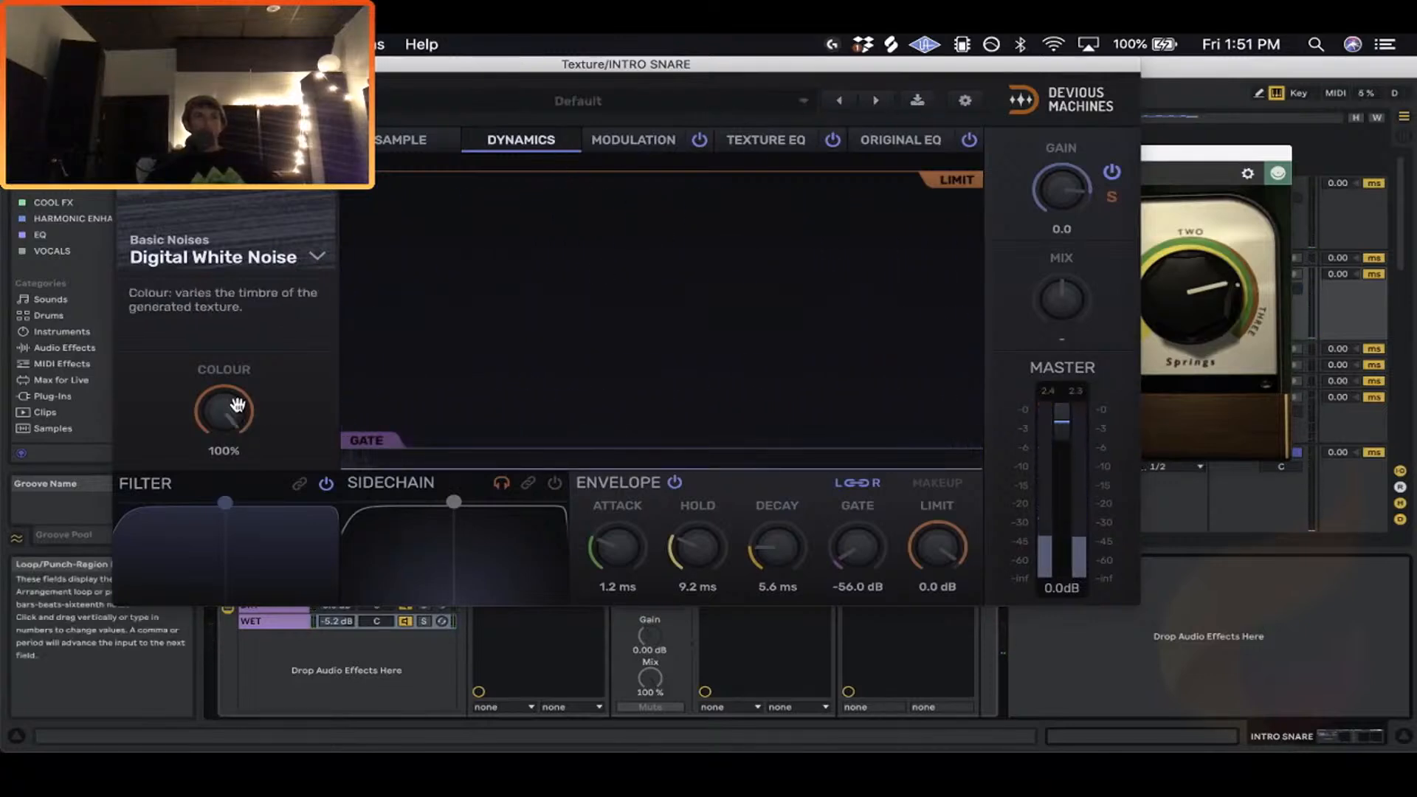
pyautogui.click(295, 258)
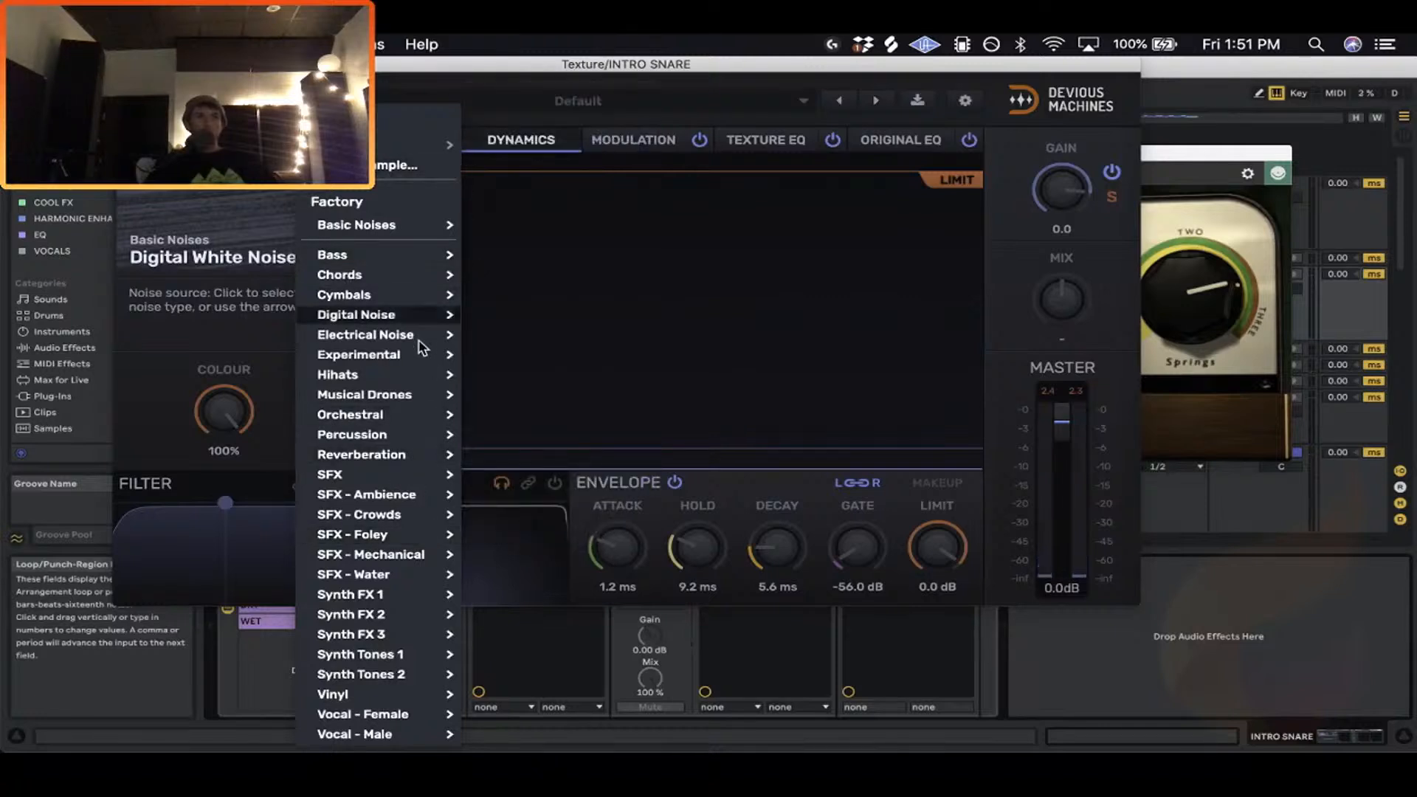
pyautogui.moveTo(424, 227)
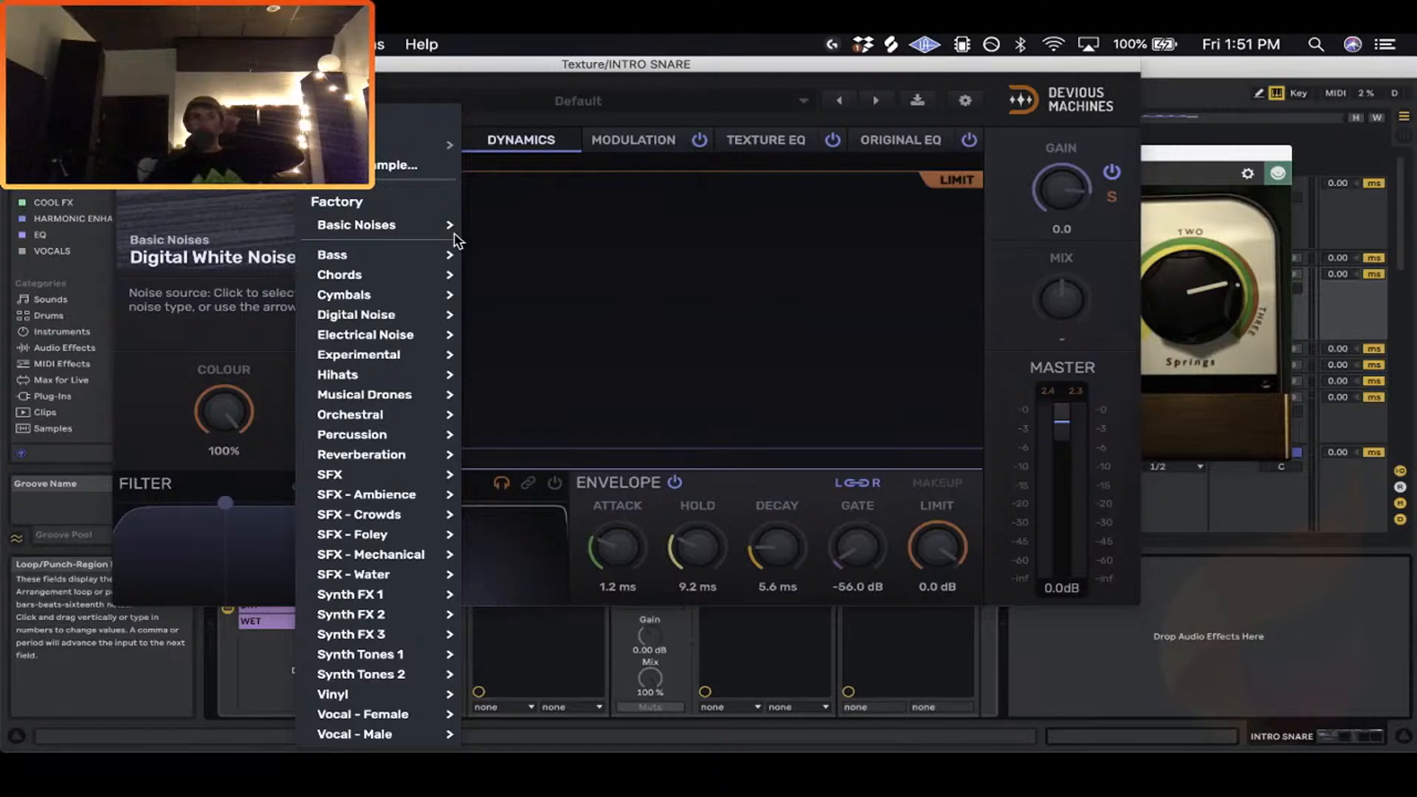
pyautogui.moveTo(427, 694)
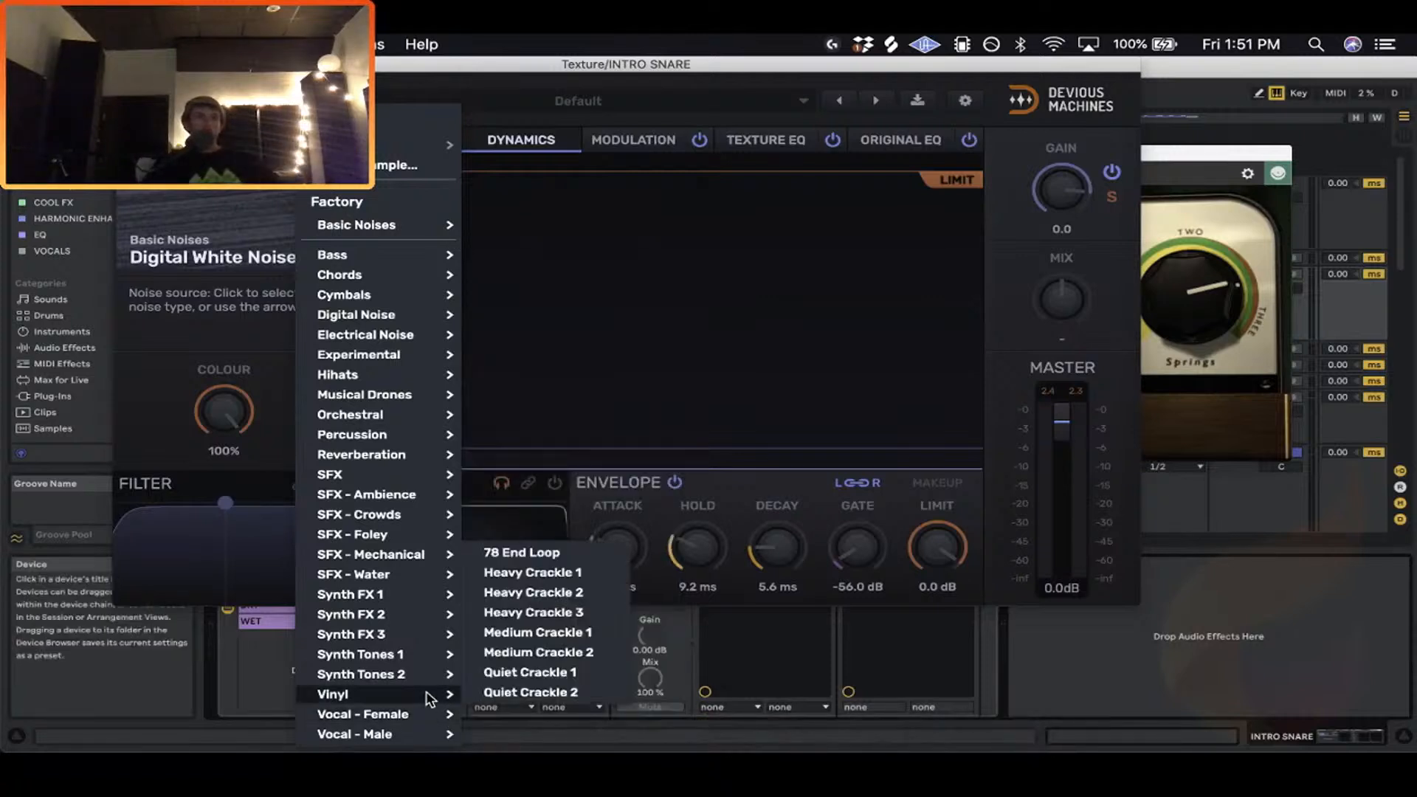
pyautogui.click(553, 553)
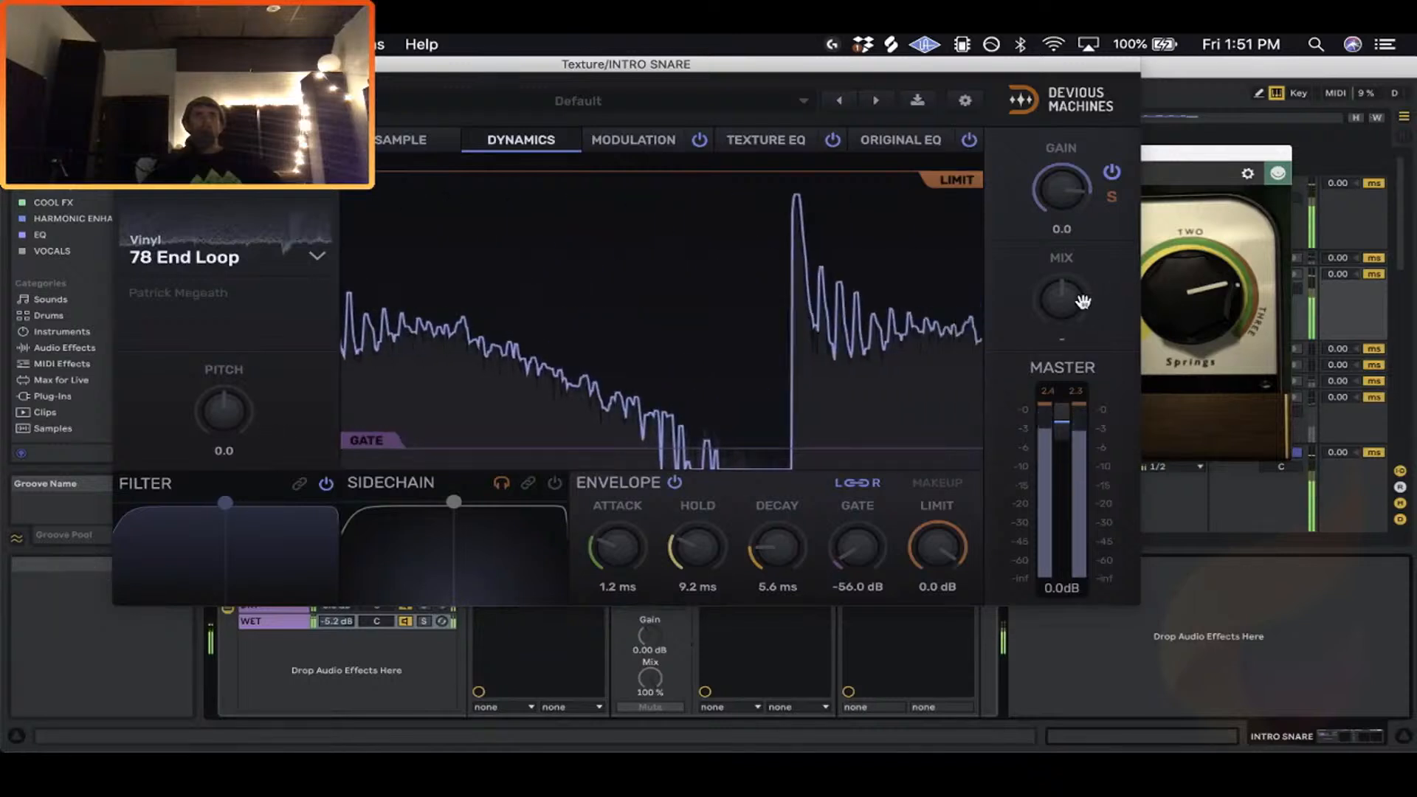
pyautogui.moveTo(1064, 303)
pyautogui.mouseDown()
pyautogui.moveTo(1065, 245)
pyautogui.moveTo(1065, 294)
pyautogui.mouseUp()
pyautogui.moveTo(1065, 189)
pyautogui.mouseDown()
pyautogui.moveTo(1064, 166)
pyautogui.moveTo(1065, 184)
pyautogui.mouseUp()
# Move Texture to the front of the WET chain, ahead of Spring Reverb.
pyautogui.moveTo(303, 64); pyautogui.dragTo(1290, 64)
pyautogui.moveTo(915, 565); pyautogui.dragTo(483, 623)
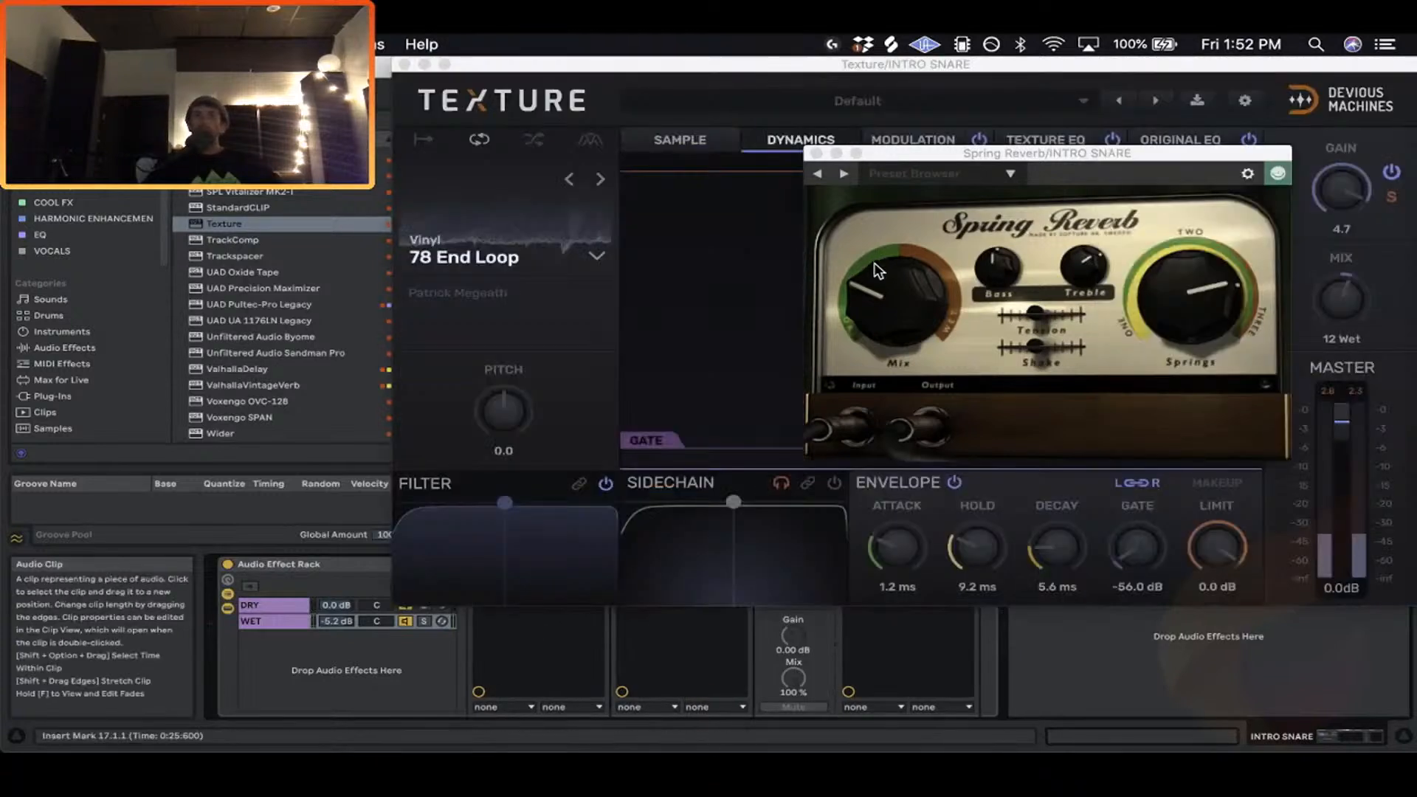
pyautogui.moveTo(1003, 158); pyautogui.dragTo(918, 637)
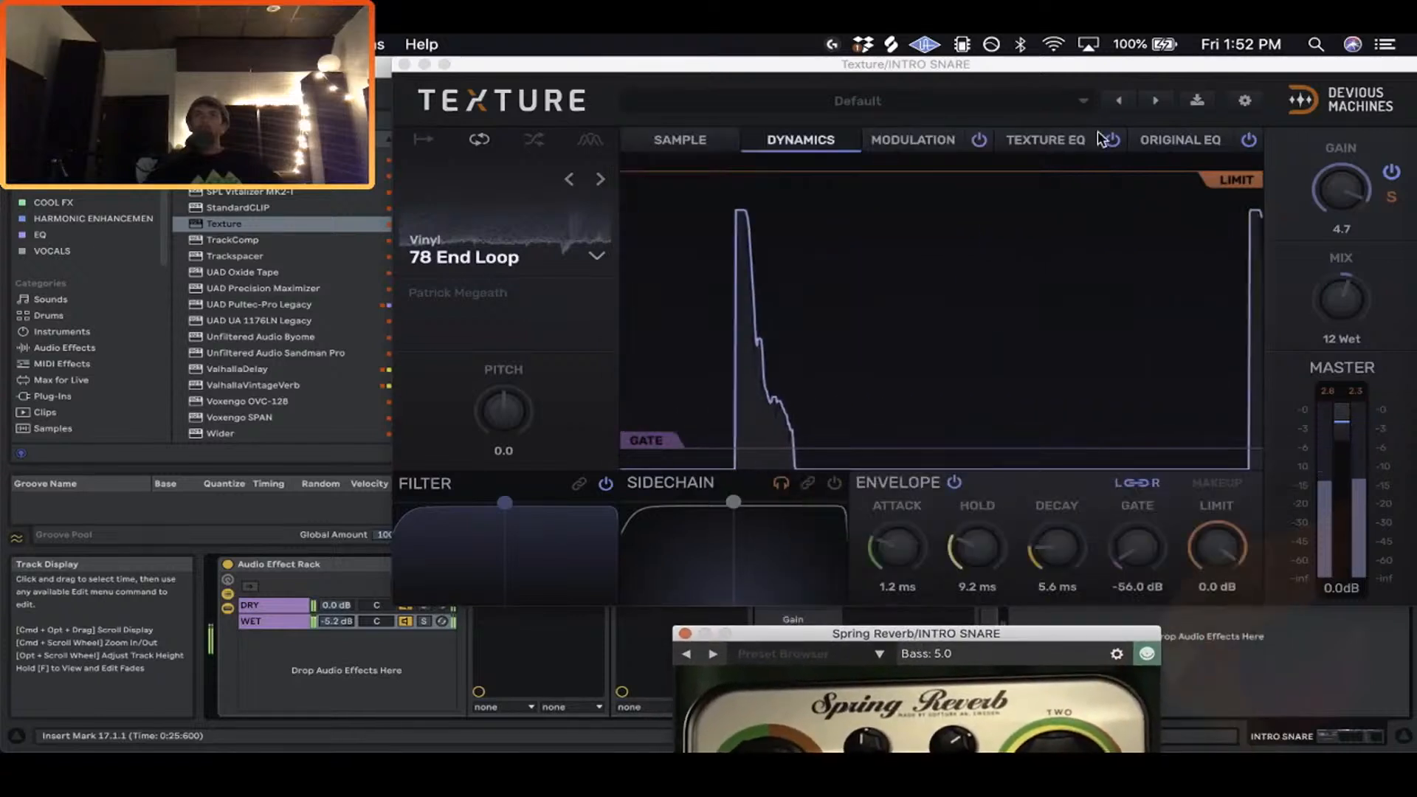
# Set Texture's Gain to 10.4 and compare the snare with Texture bypassed and active.
pyautogui.moveTo(1343, 184)
pyautogui.mouseDown()
pyautogui.moveTo(1343, 140)
pyautogui.moveTo(1343, 196)
pyautogui.mouseUp()
pyautogui.moveTo(747, 65); pyautogui.dragTo(973, 65)
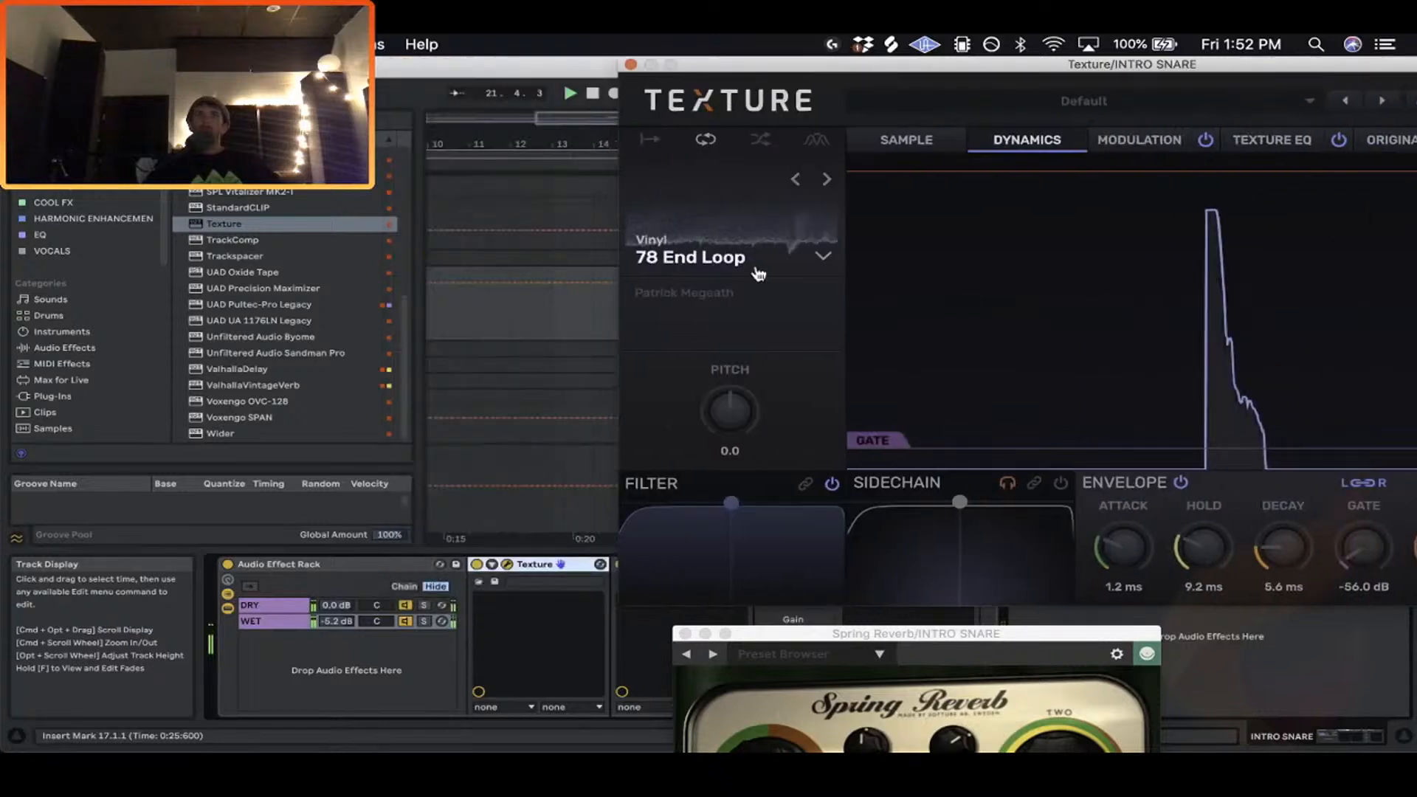
pyautogui.click(476, 566)
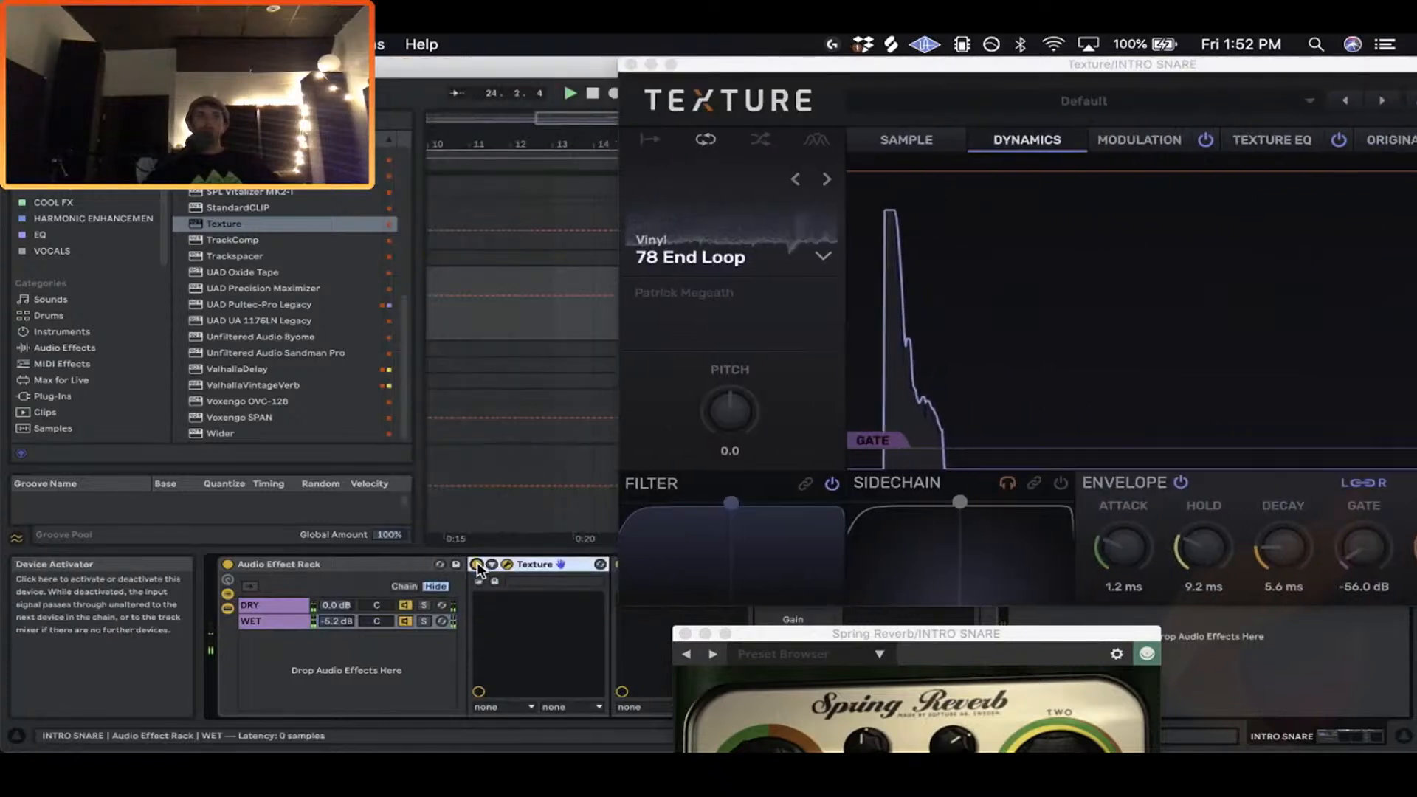
# Change Texture's noise source to Digital White Noise from Basic Noises.
pyautogui.click(786, 257)
pyautogui.moveTo(747, 228)
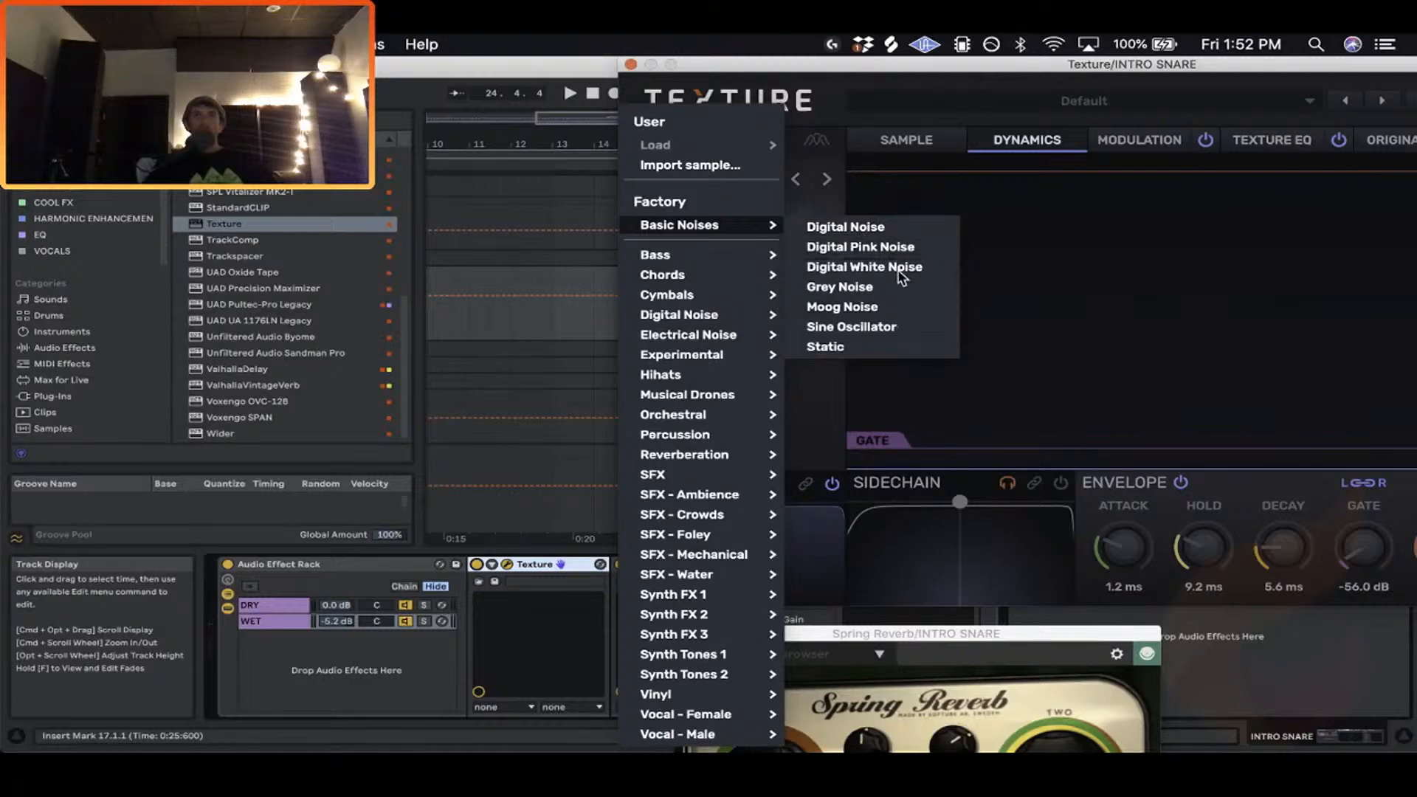
pyautogui.click(867, 266)
pyautogui.moveTo(1026, 67); pyautogui.dragTo(552, 66)
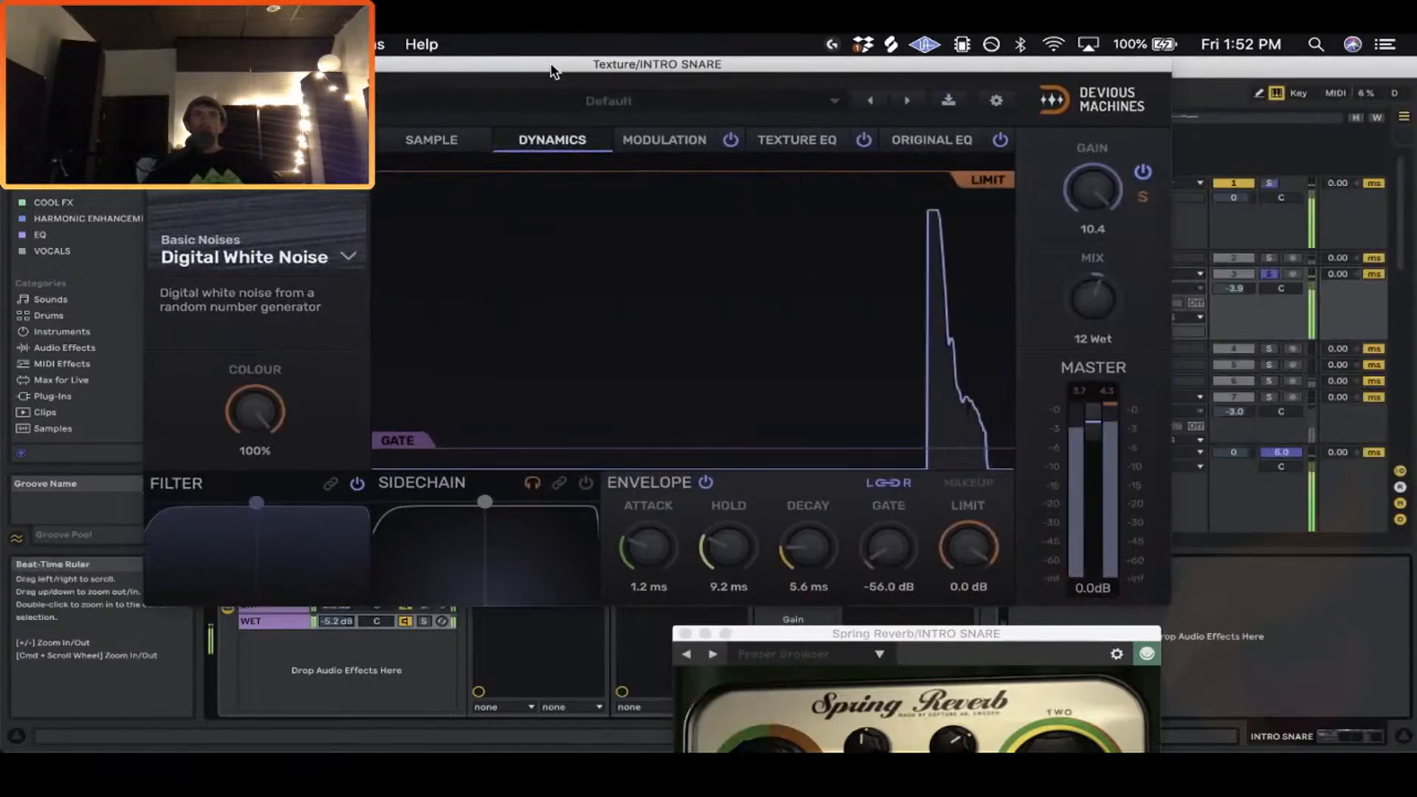
# Set Texture's Mix to 9 Wet and Gain to 2.9, stop playback and close the plug-in window.
pyautogui.moveTo(1090, 299)
pyautogui.mouseDown()
pyautogui.moveTo(1090, 272)
pyautogui.moveTo(1090, 303)
pyautogui.mouseUp()
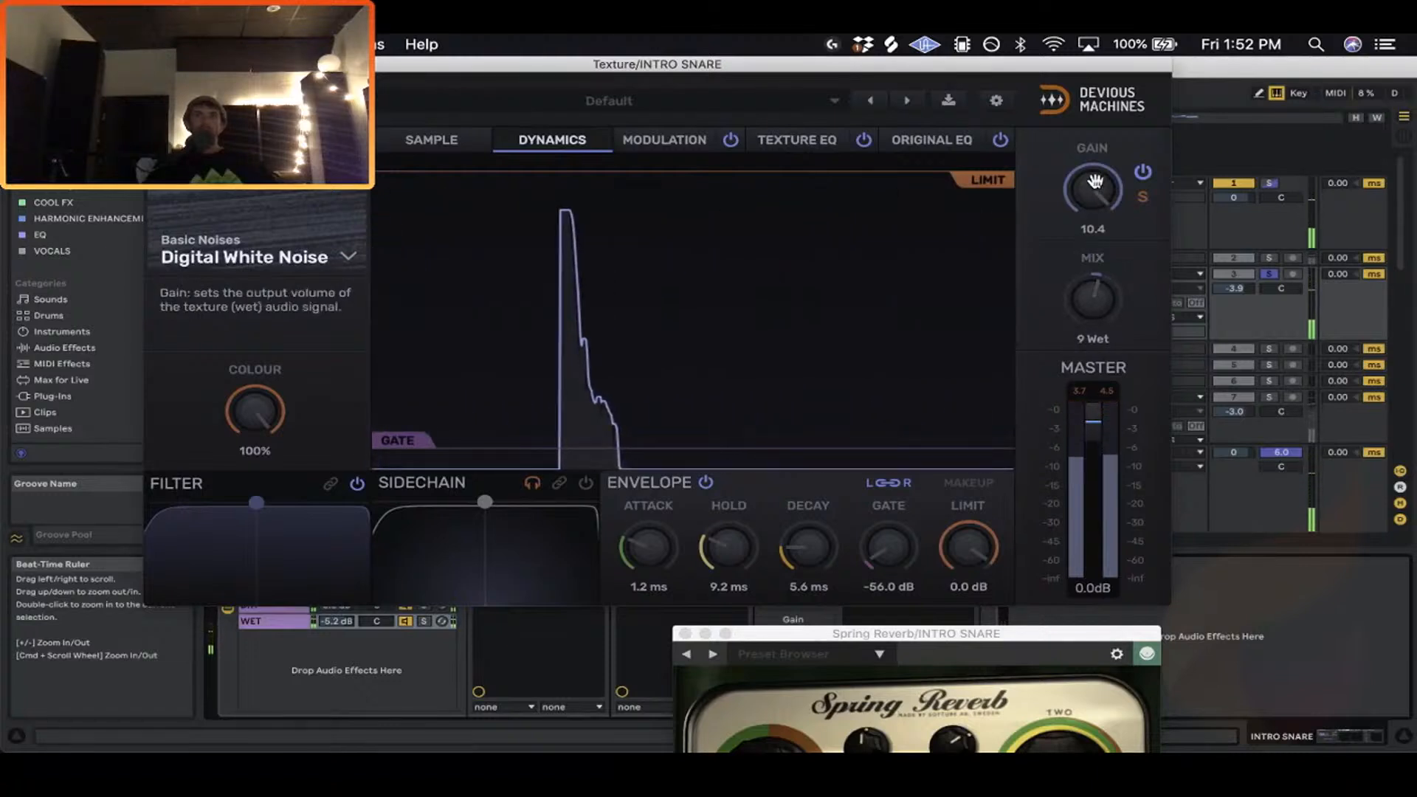
pyautogui.moveTo(1094, 184); pyautogui.dragTo(1093, 201)
pyautogui.press('space')
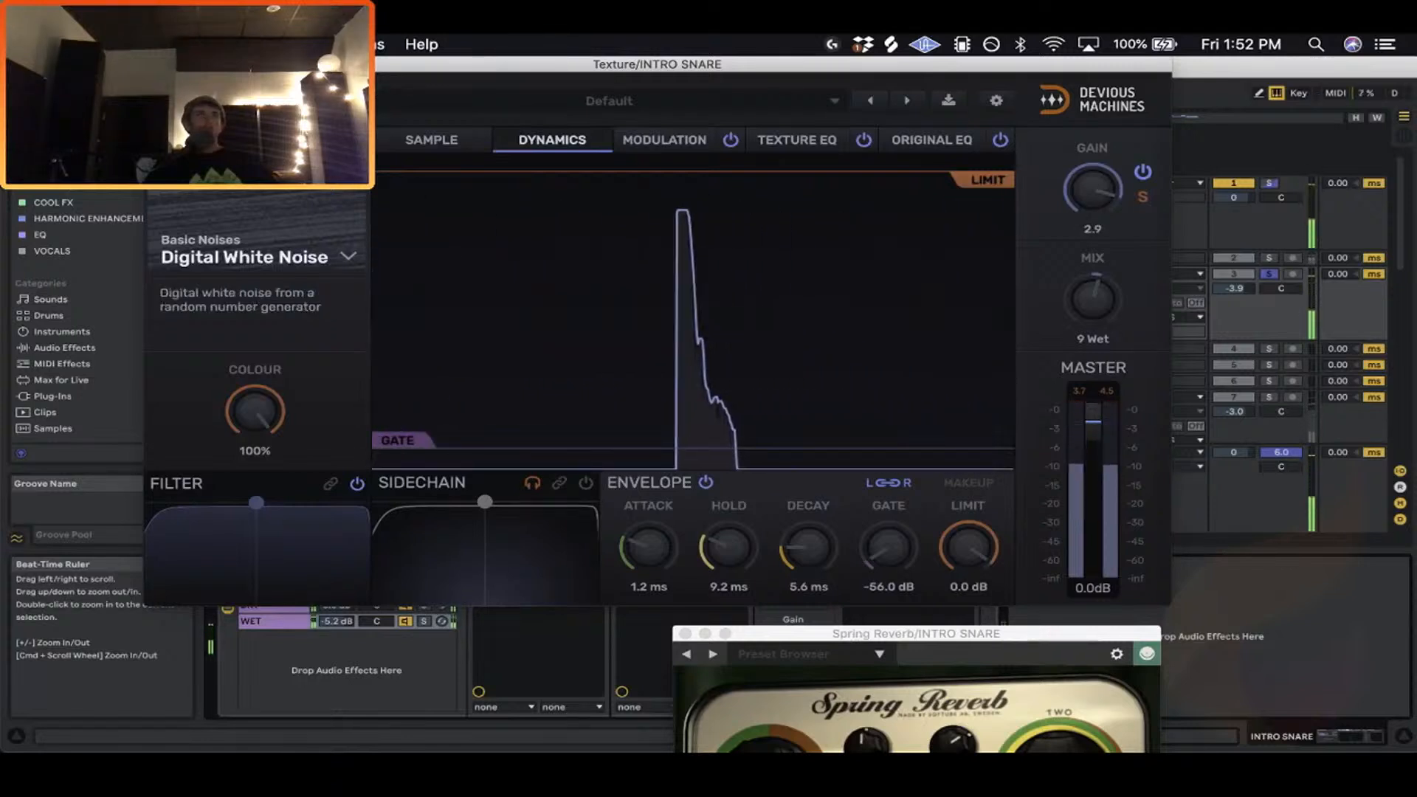
pyautogui.click(156, 64)
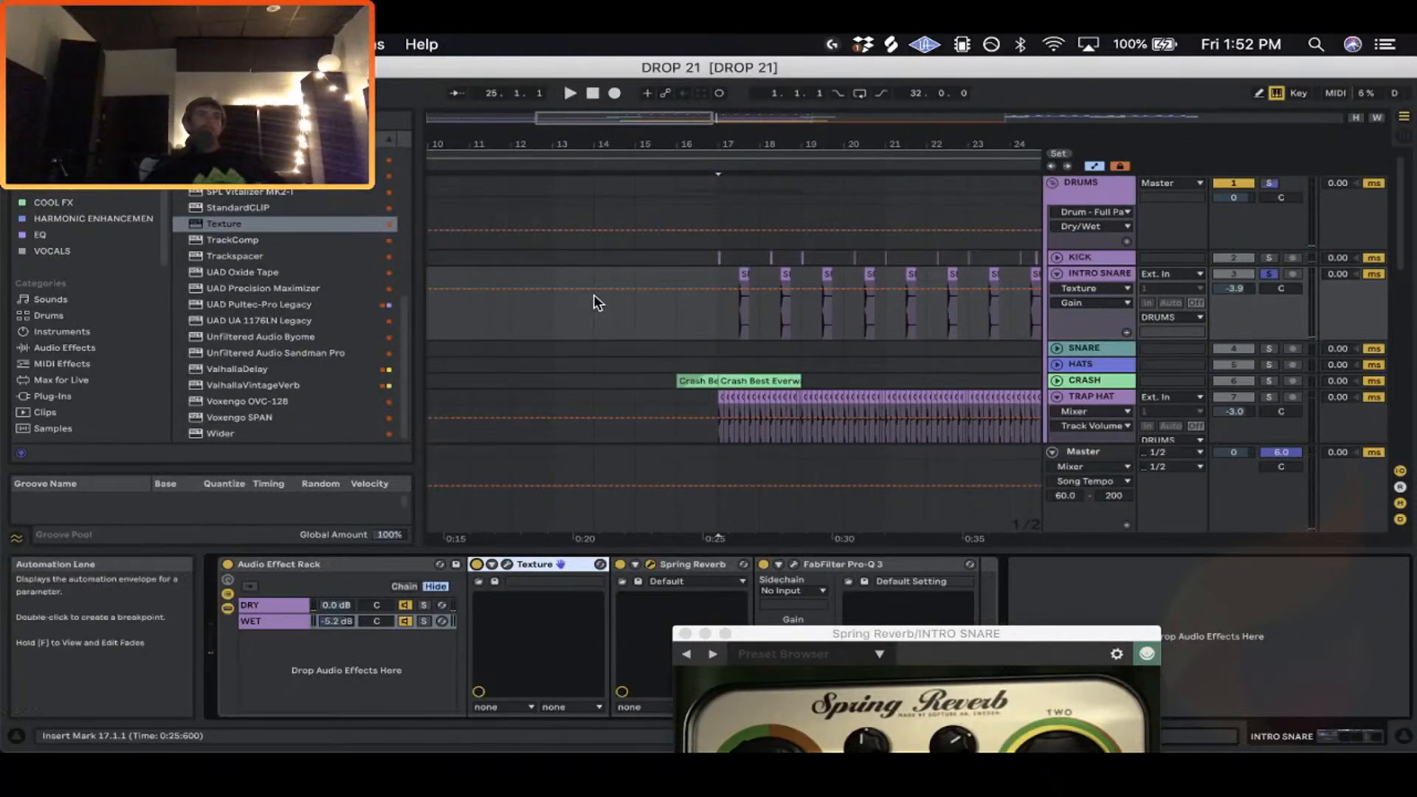
# Play the full drums from bar 17 to hear the unsoloed intro snare in context, and solo it again.
pyautogui.click(720, 302)
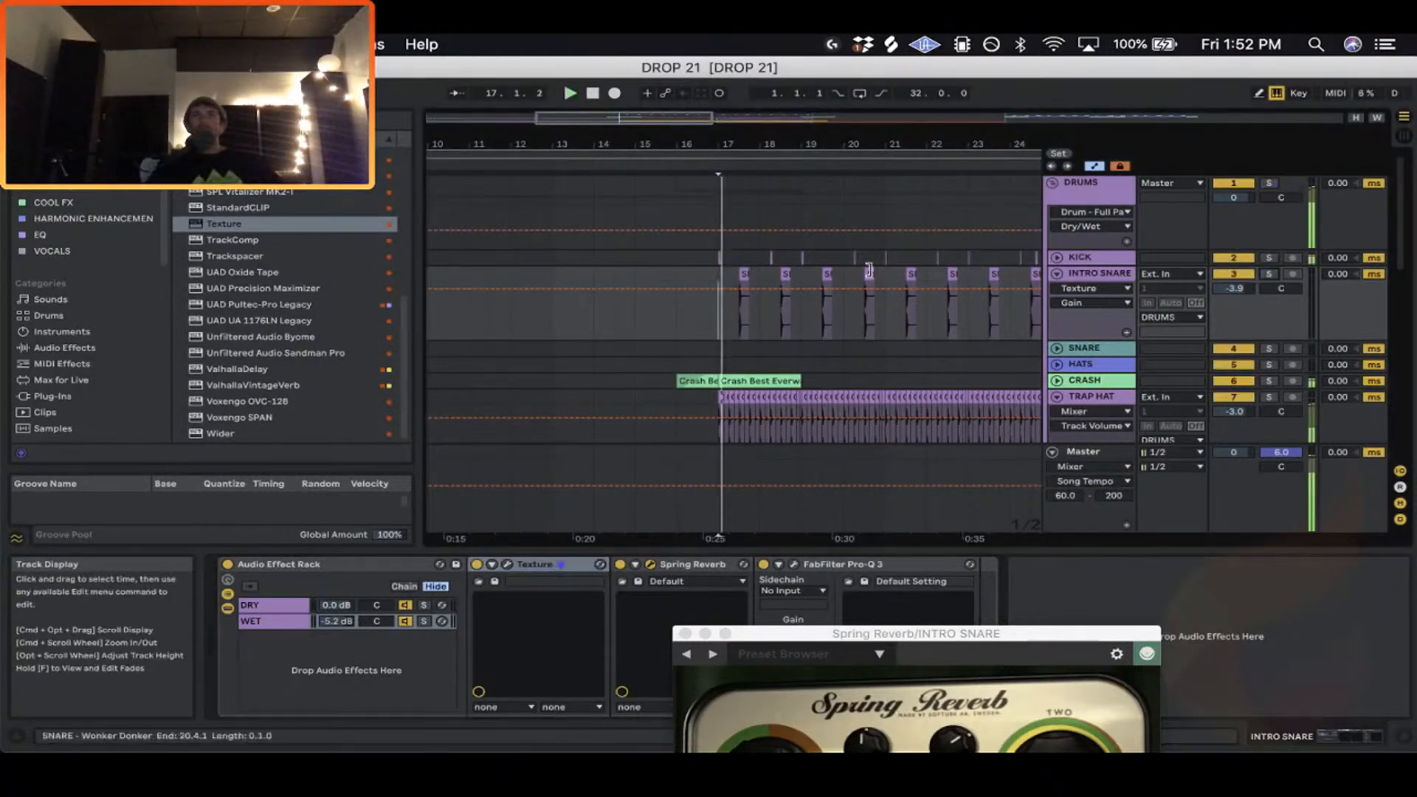
pyautogui.press('space')
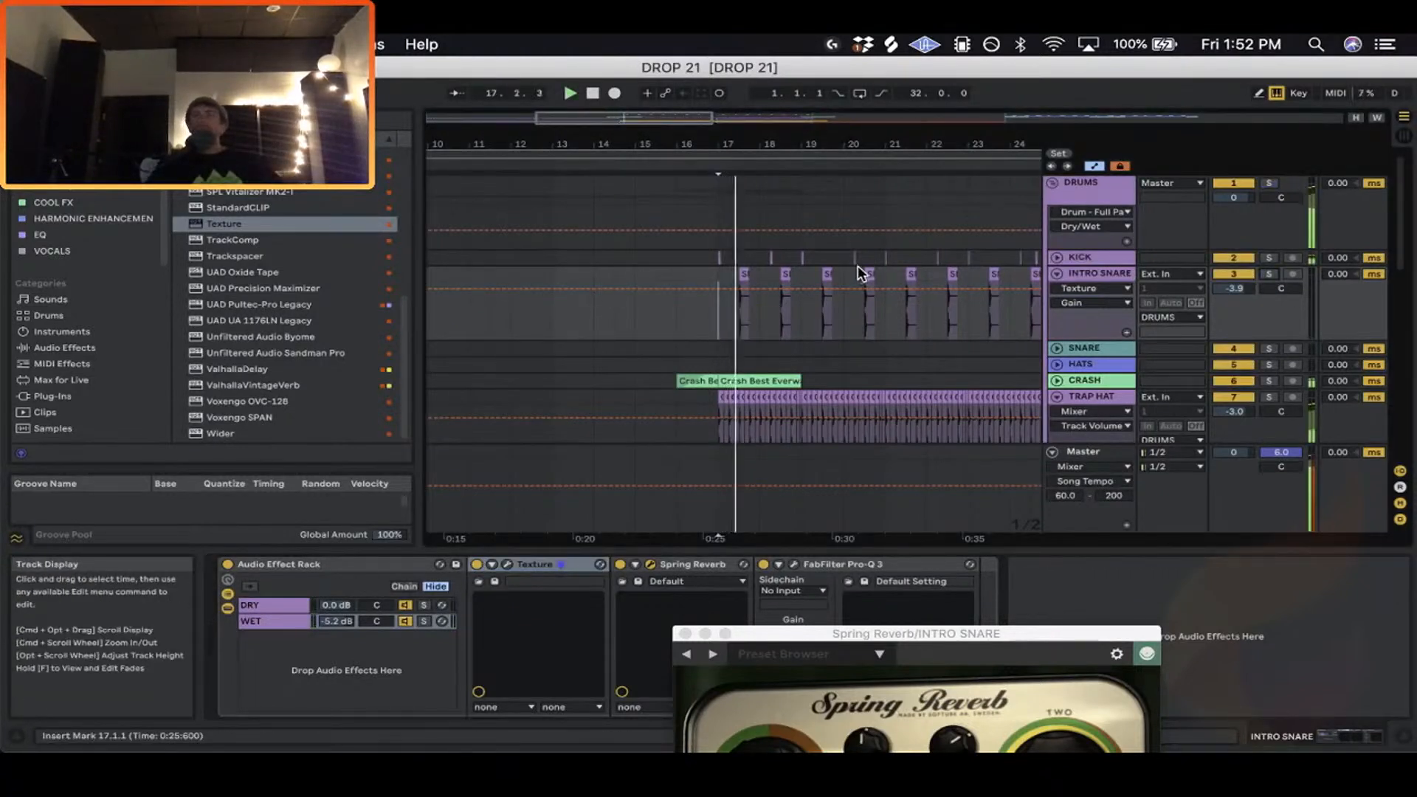
pyautogui.click(1270, 274)
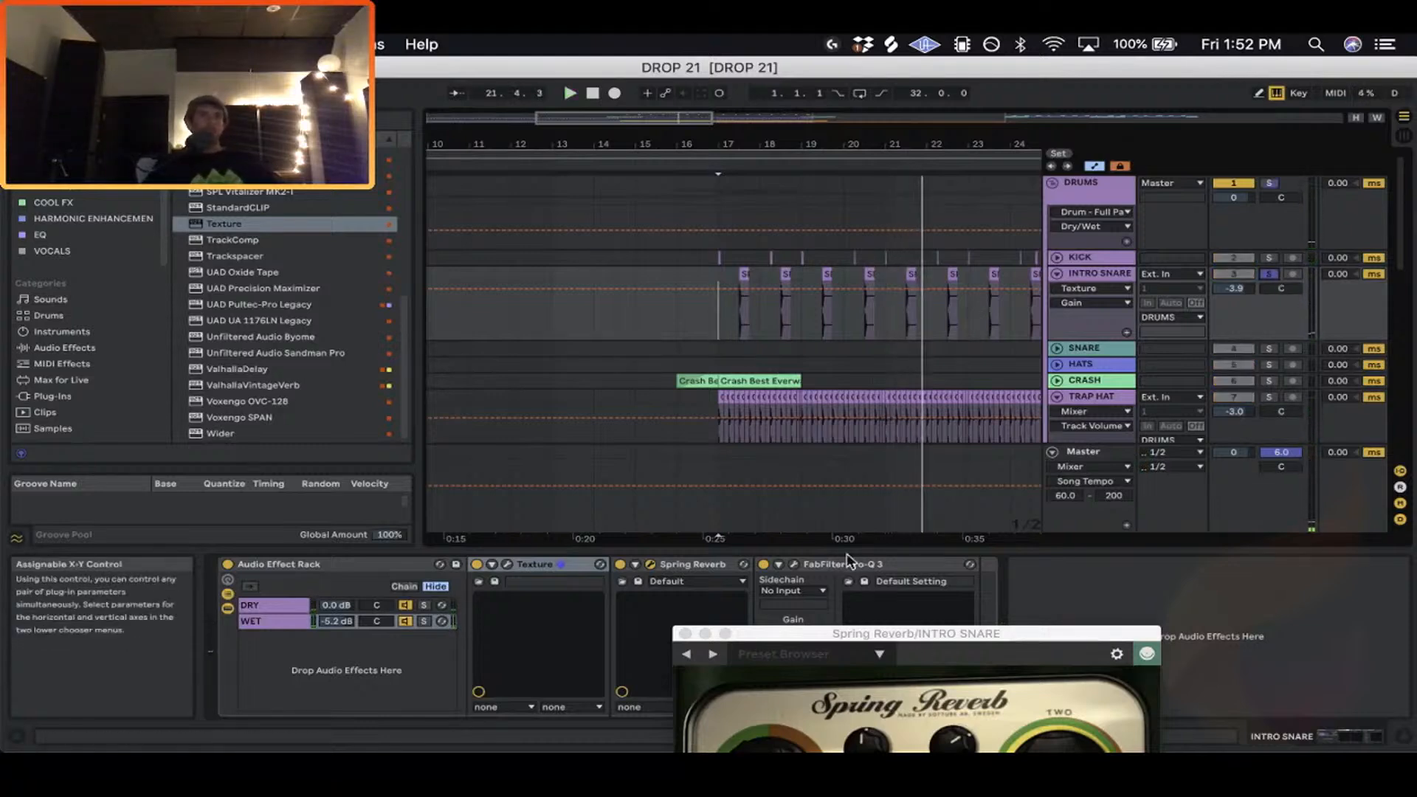
# Open Pro-Q 3 on the WET chain to examine its low-cut curve, and close it again.
pyautogui.moveTo(848, 633); pyautogui.dragTo(1100, 233)
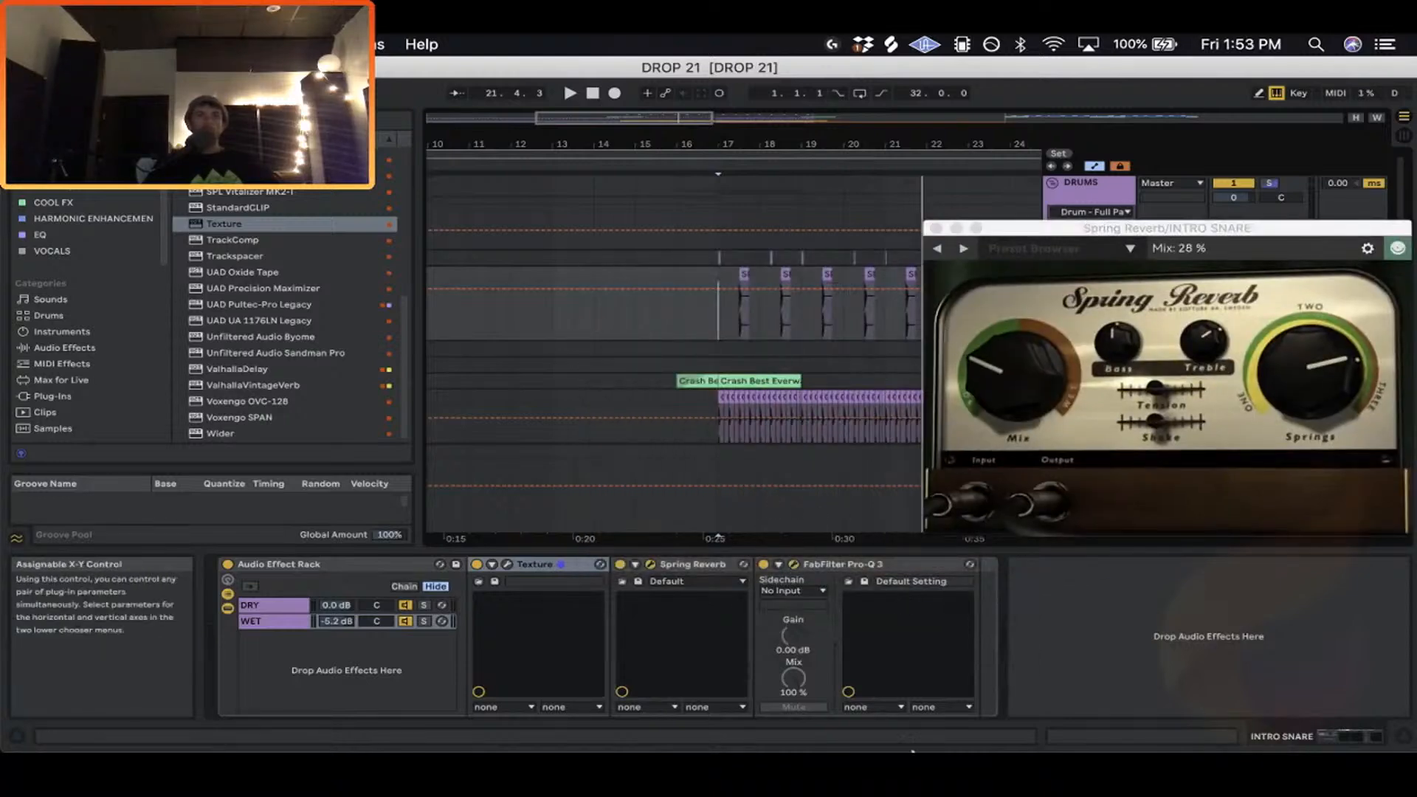
pyautogui.click(794, 564)
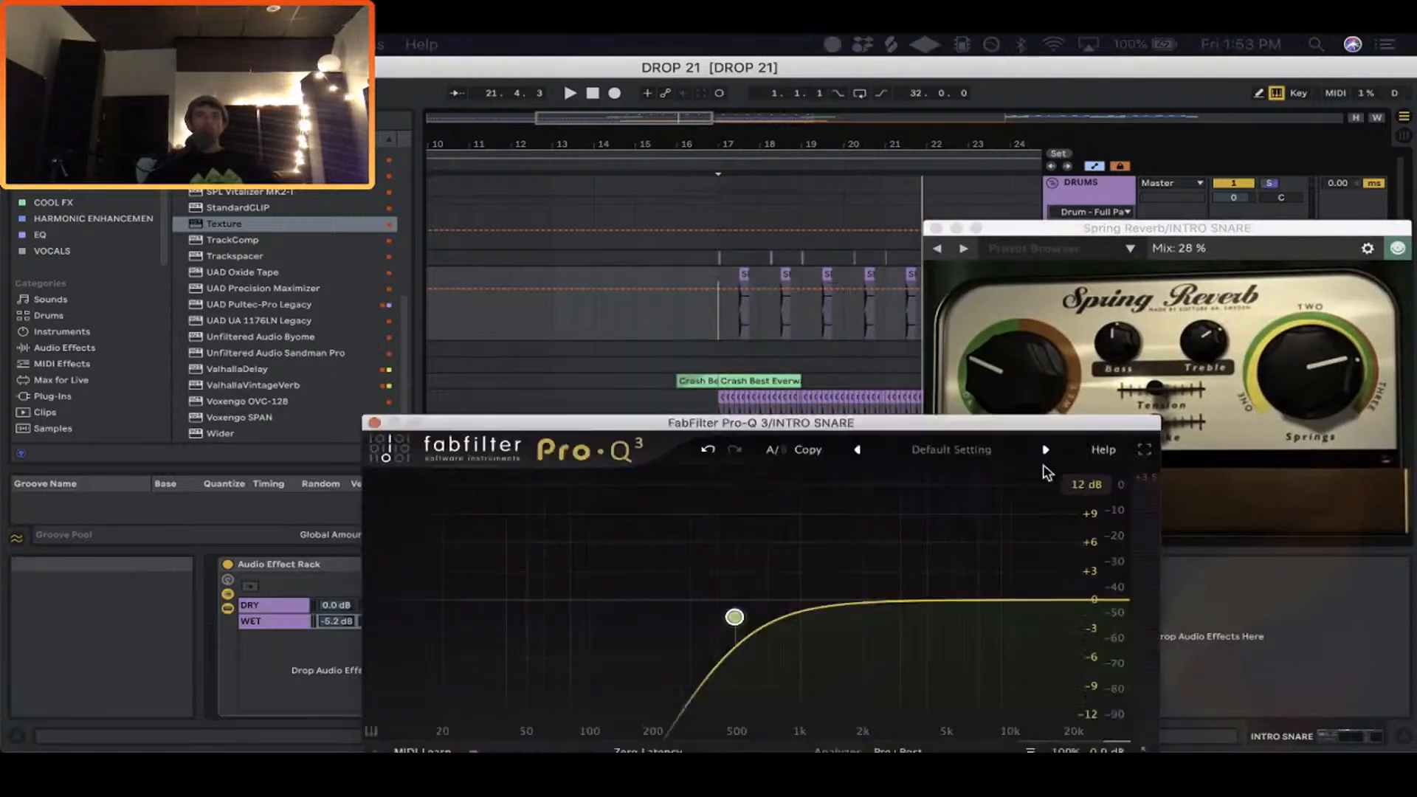
pyautogui.moveTo(760, 415); pyautogui.dragTo(941, 146)
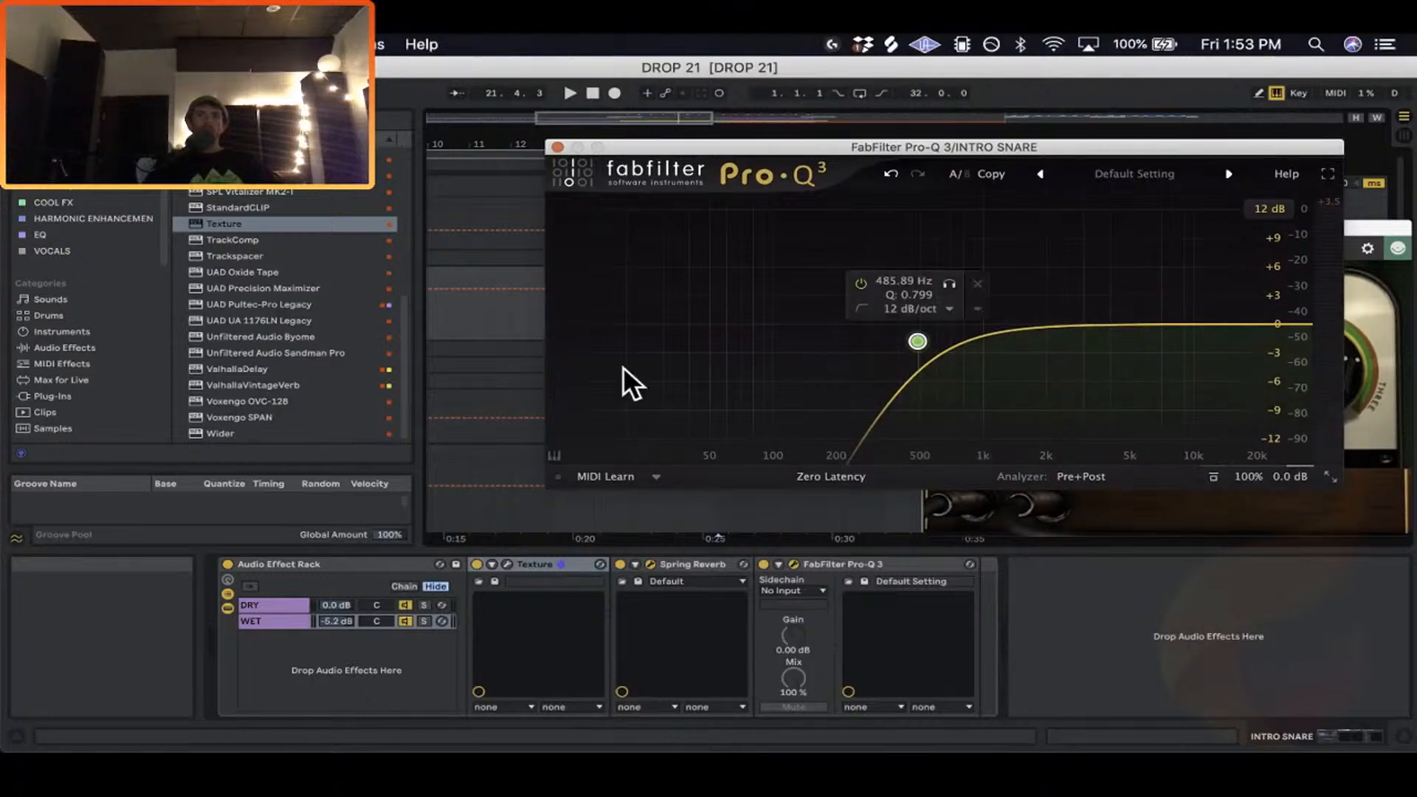
pyautogui.moveTo(661, 148); pyautogui.dragTo(777, 151)
pyautogui.click(672, 147)
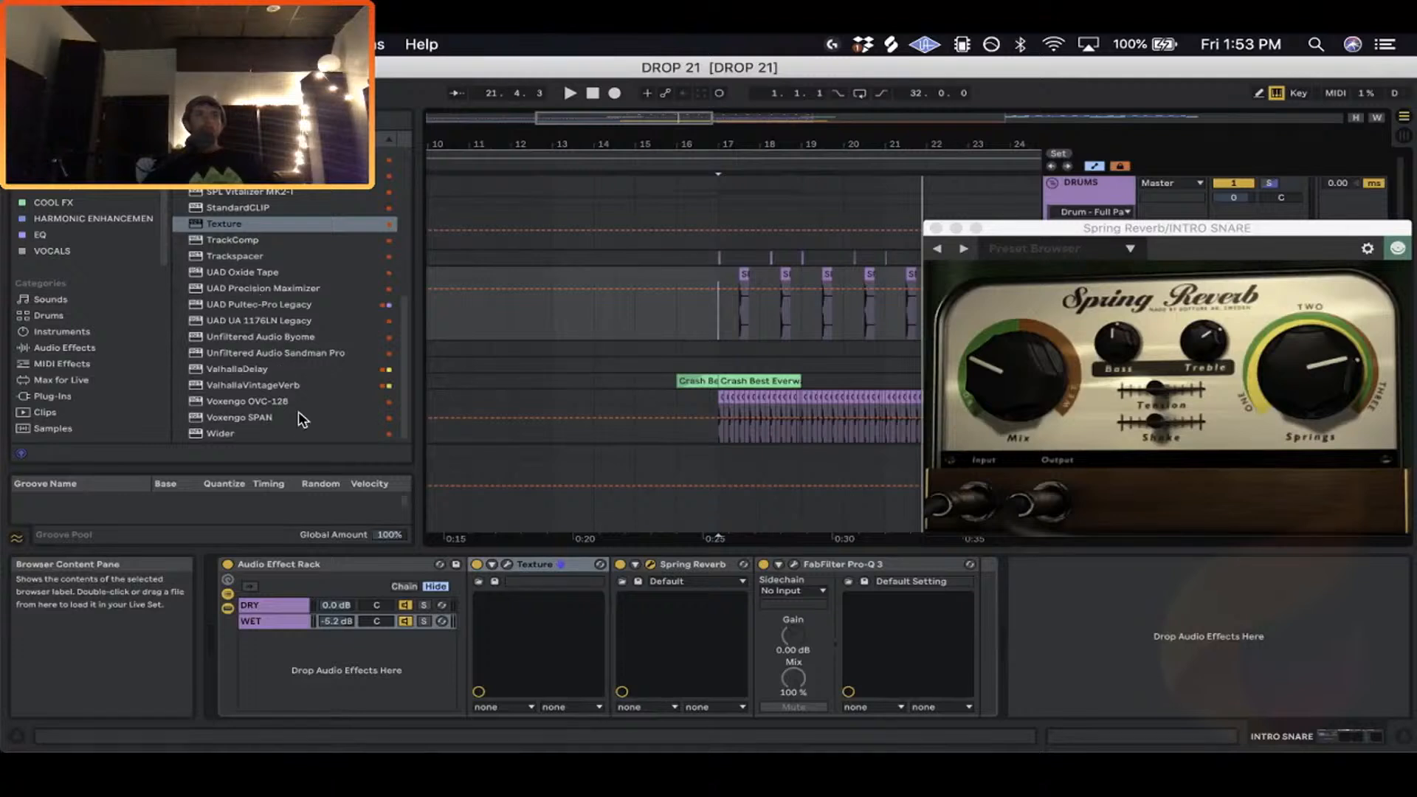
# Add the Wider plug-in at the end of the WET chain, after Pro-Q 3.
pyautogui.click(222, 434)
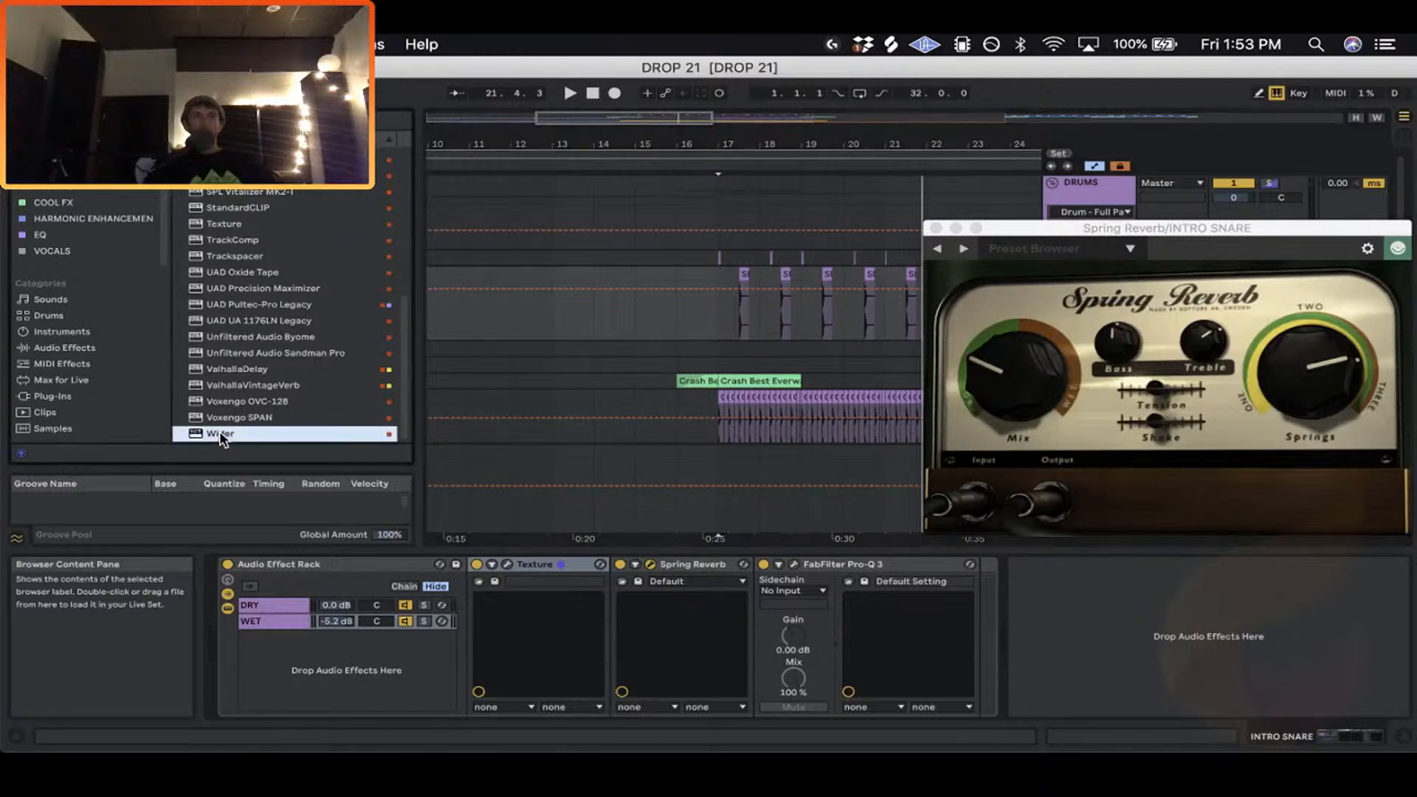
pyautogui.moveTo(219, 432); pyautogui.dragTo(972, 583)
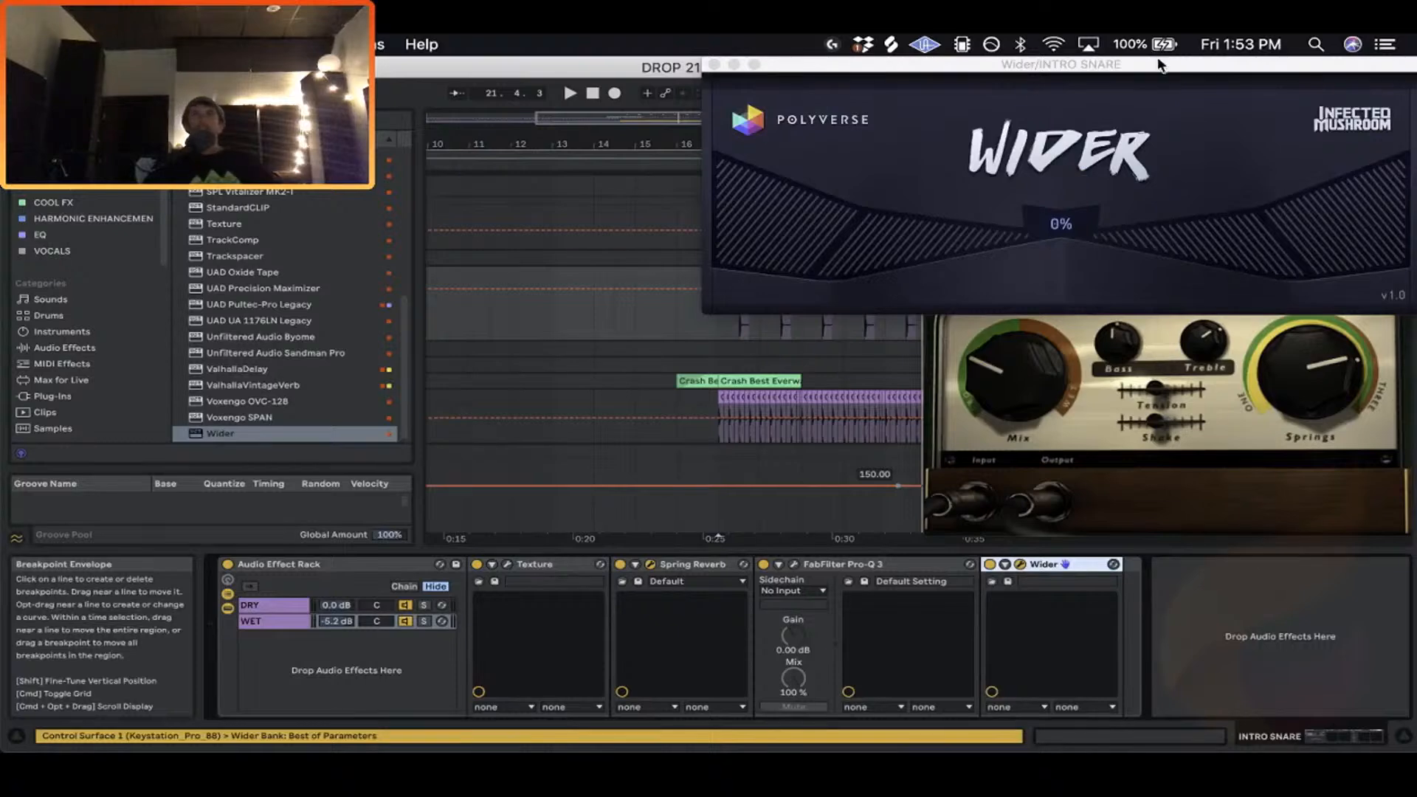
pyautogui.moveTo(1157, 65); pyautogui.dragTo(853, 157)
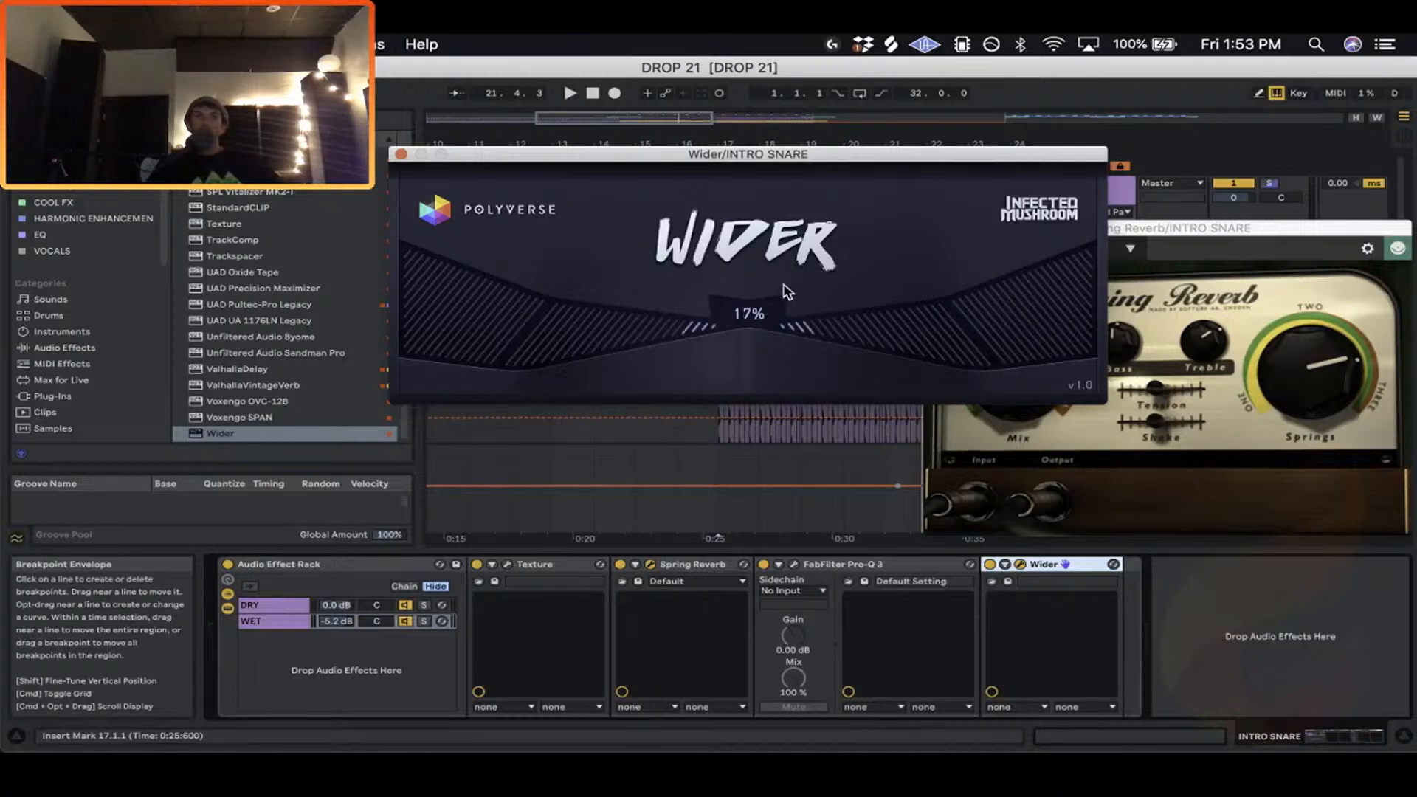
# Solo the WET chain and adjust Wider's amount to 78% while the intro snare plays.
pyautogui.moveTo(779, 317); pyautogui.dragTo(775, 299)
pyautogui.press('space')
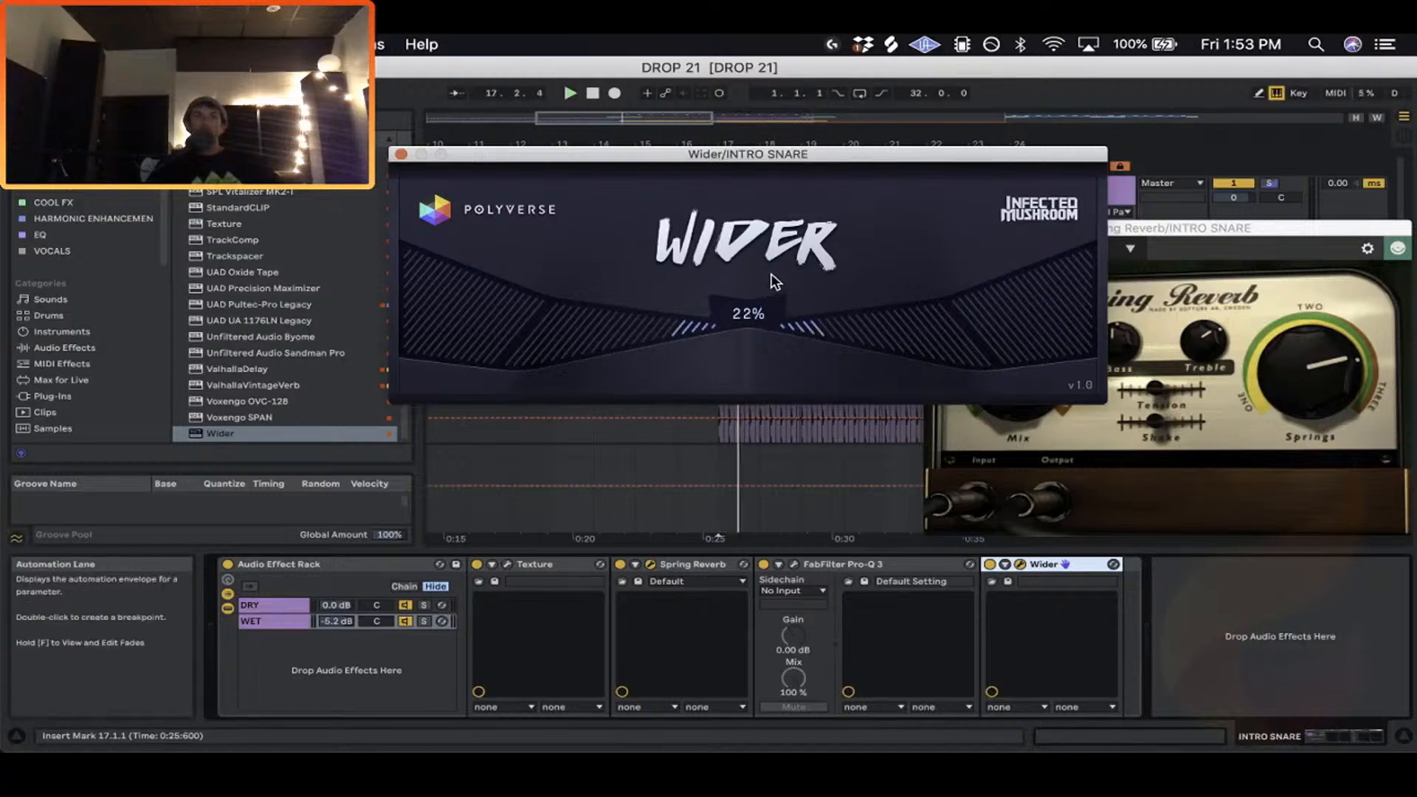
pyautogui.moveTo(778, 233); pyautogui.dragTo(790, 207)
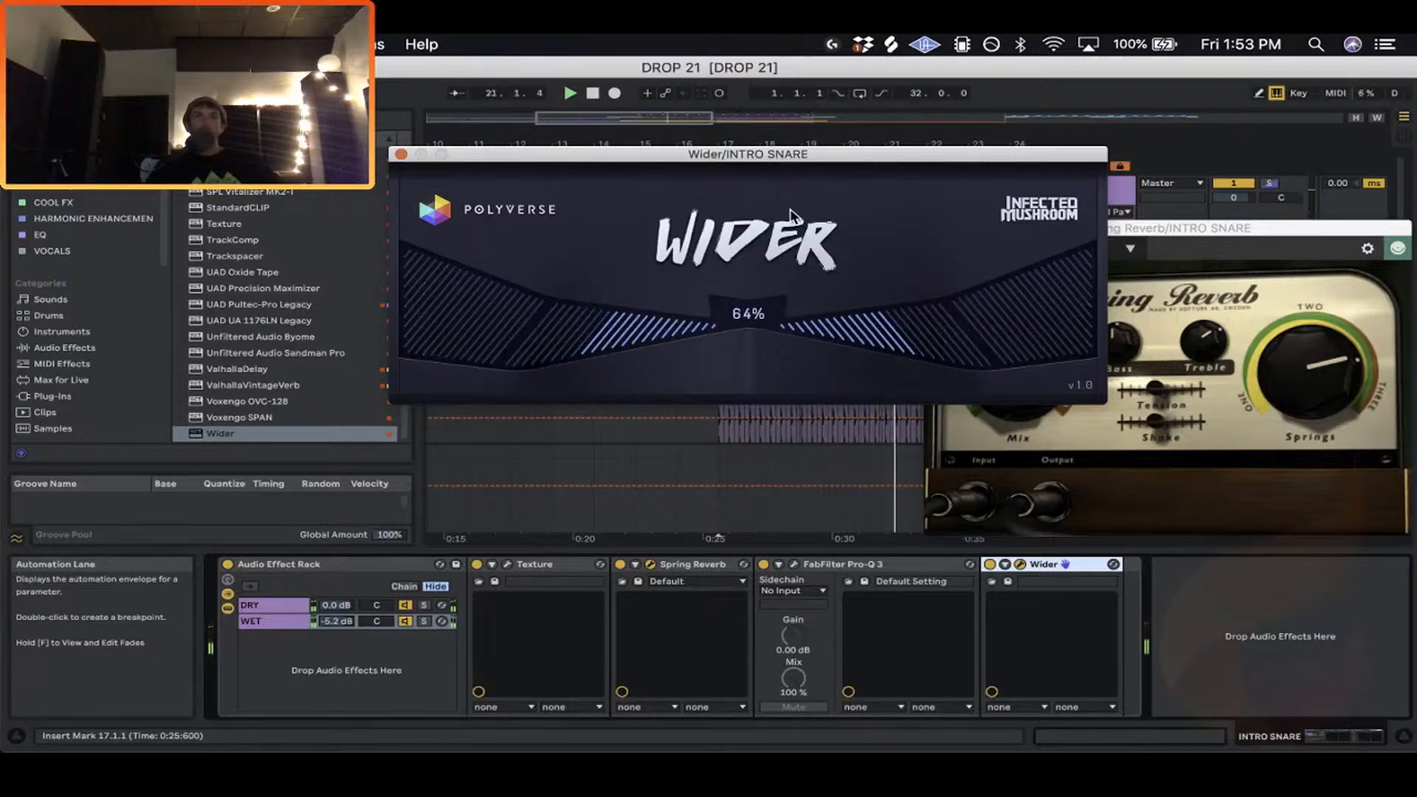
pyautogui.moveTo(910, 326); pyautogui.dragTo(895, 313)
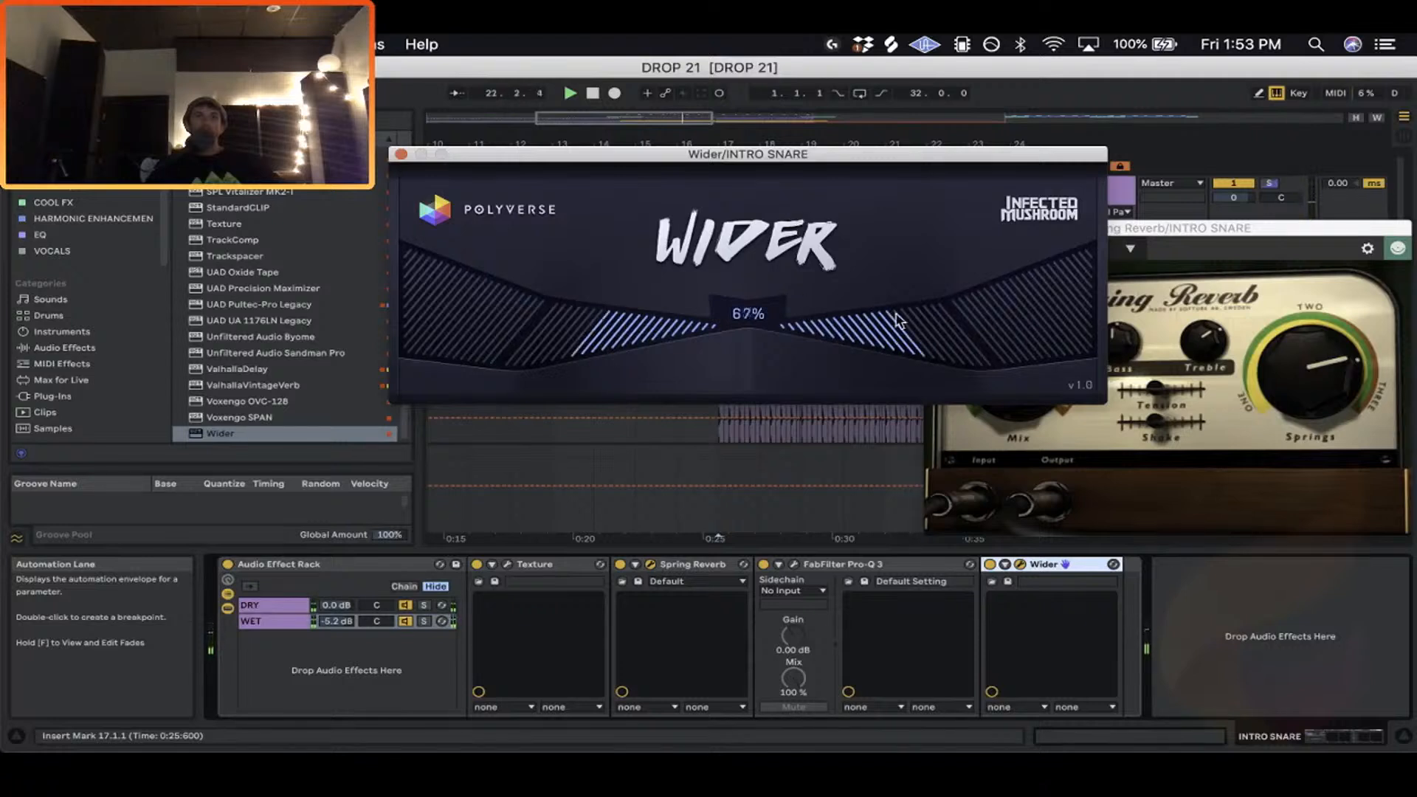
pyautogui.click(423, 622)
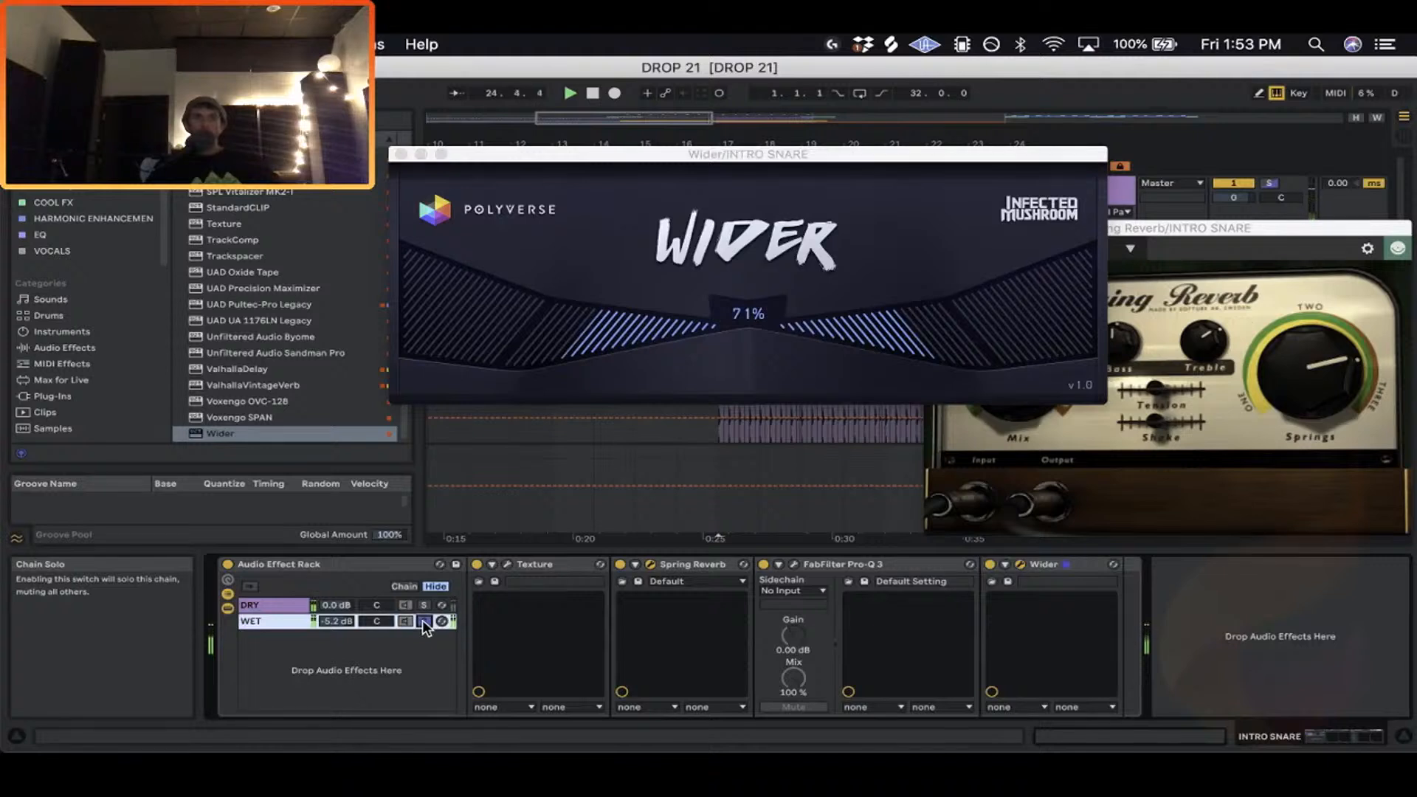
pyautogui.moveTo(909, 353); pyautogui.dragTo(929, 323)
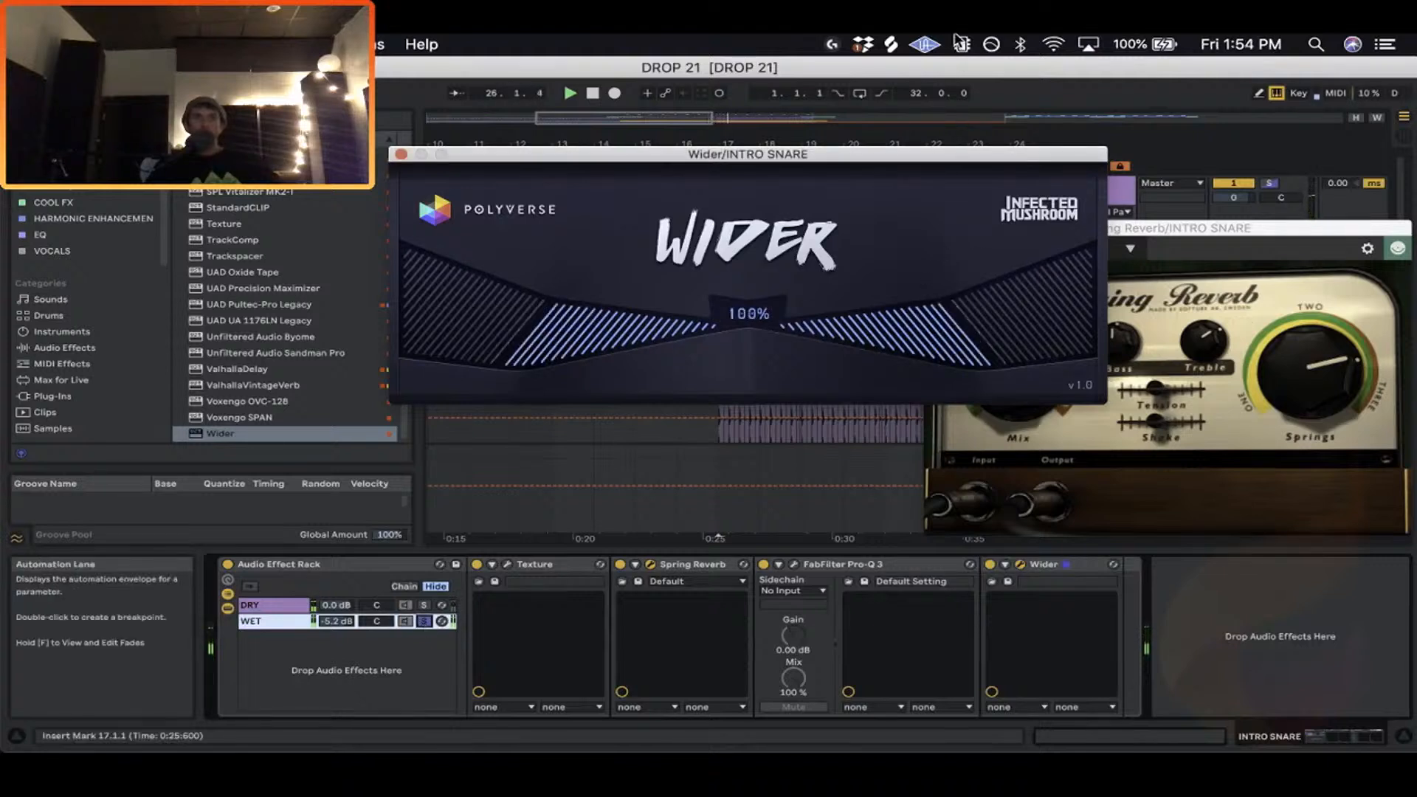
pyautogui.moveTo(957, 39); pyautogui.dragTo(985, 472)
pyautogui.moveTo(946, 330); pyautogui.dragTo(1030, 193)
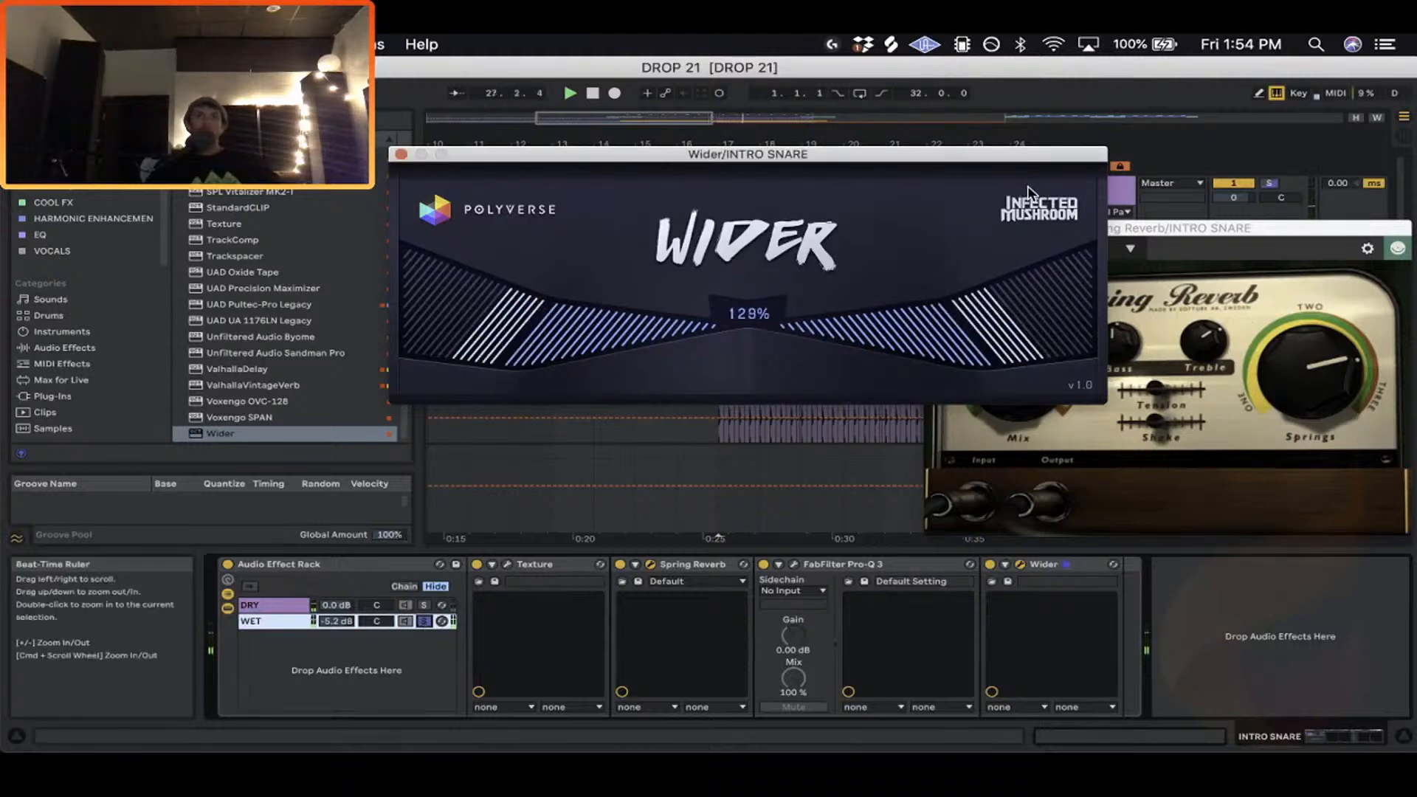
pyautogui.moveTo(987, 267); pyautogui.dragTo(945, 306)
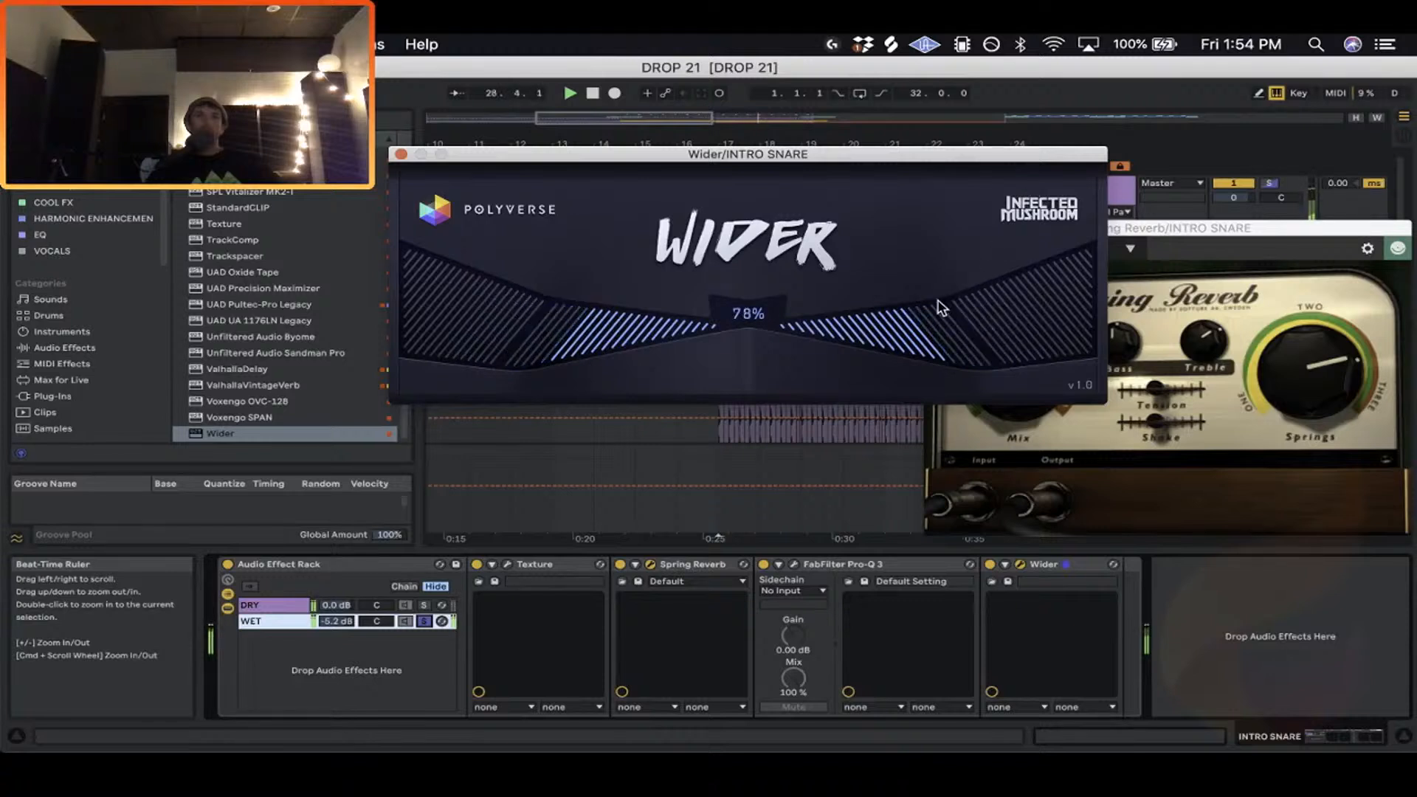
# Unsolo the WET chain and restart playback from bar 17 to hear both chains together.
pyautogui.moveTo(542, 142); pyautogui.dragTo(539, 156)
pyautogui.click(424, 621)
pyautogui.press('space')
pyautogui.press('space')
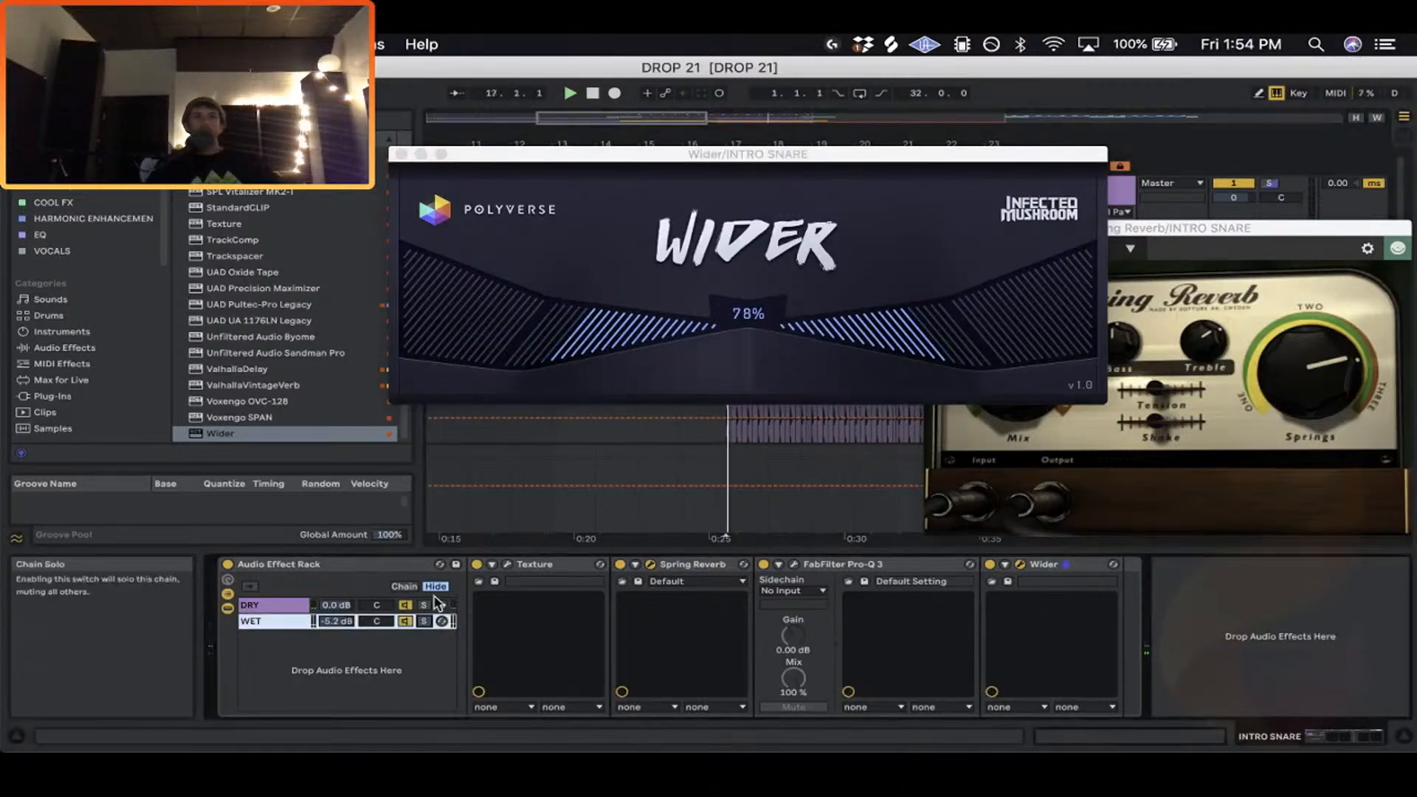
# Close the Wider and Spring Reverb plug-in windows.
pyautogui.click(401, 153)
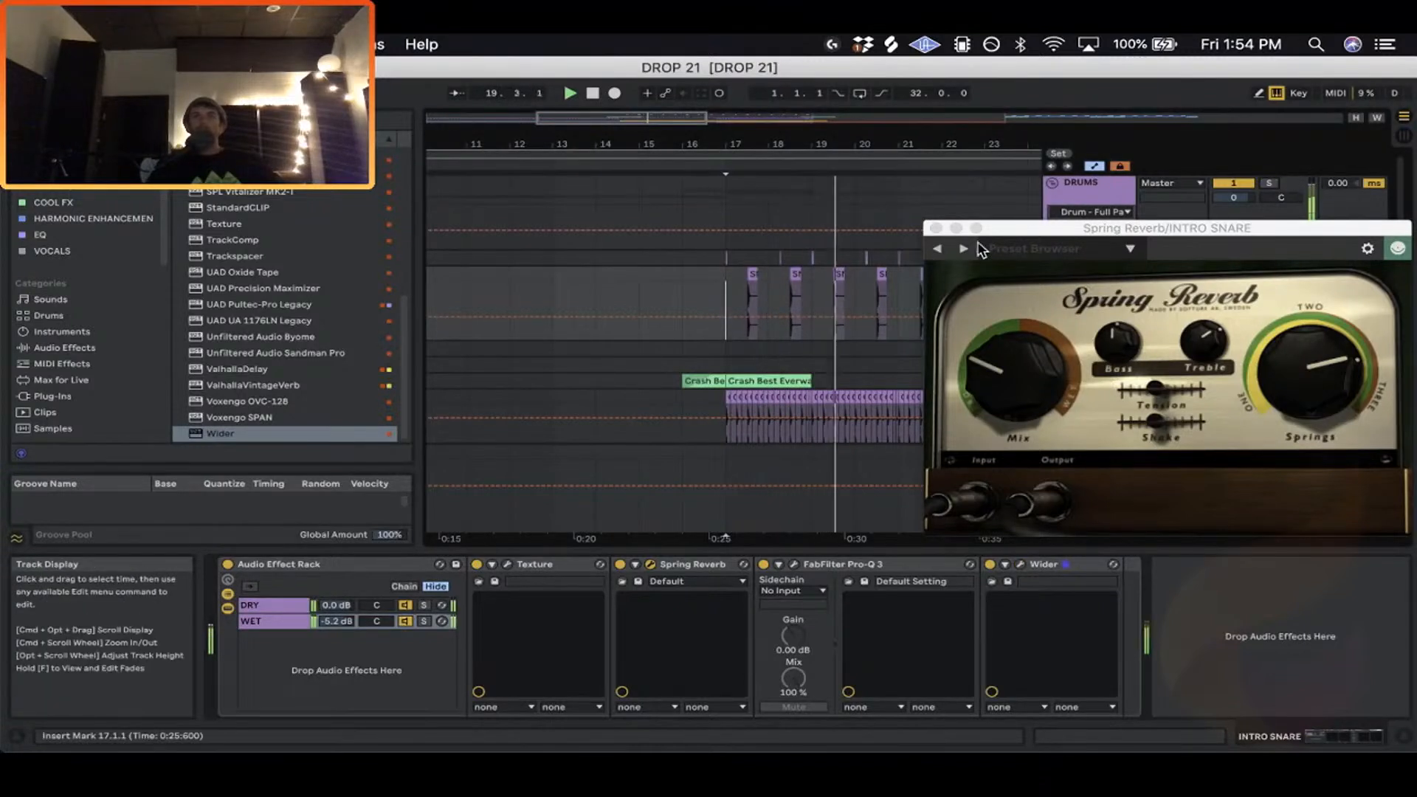
pyautogui.moveTo(964, 233); pyautogui.dragTo(1041, 292)
pyautogui.click(1012, 287)
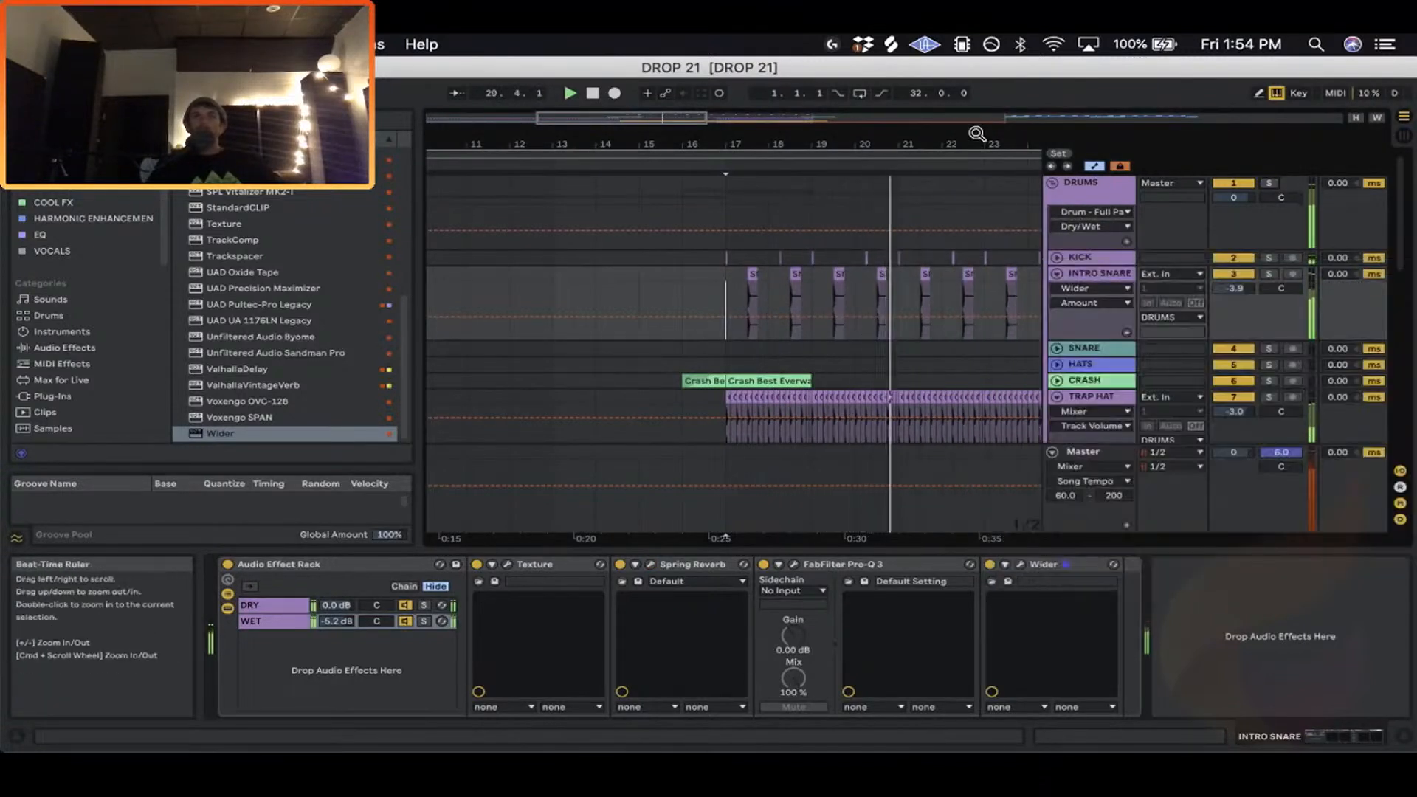
# Set the intro snare's track volume to -3.7 dB against the full mix and solo the track again.
pyautogui.press('-')
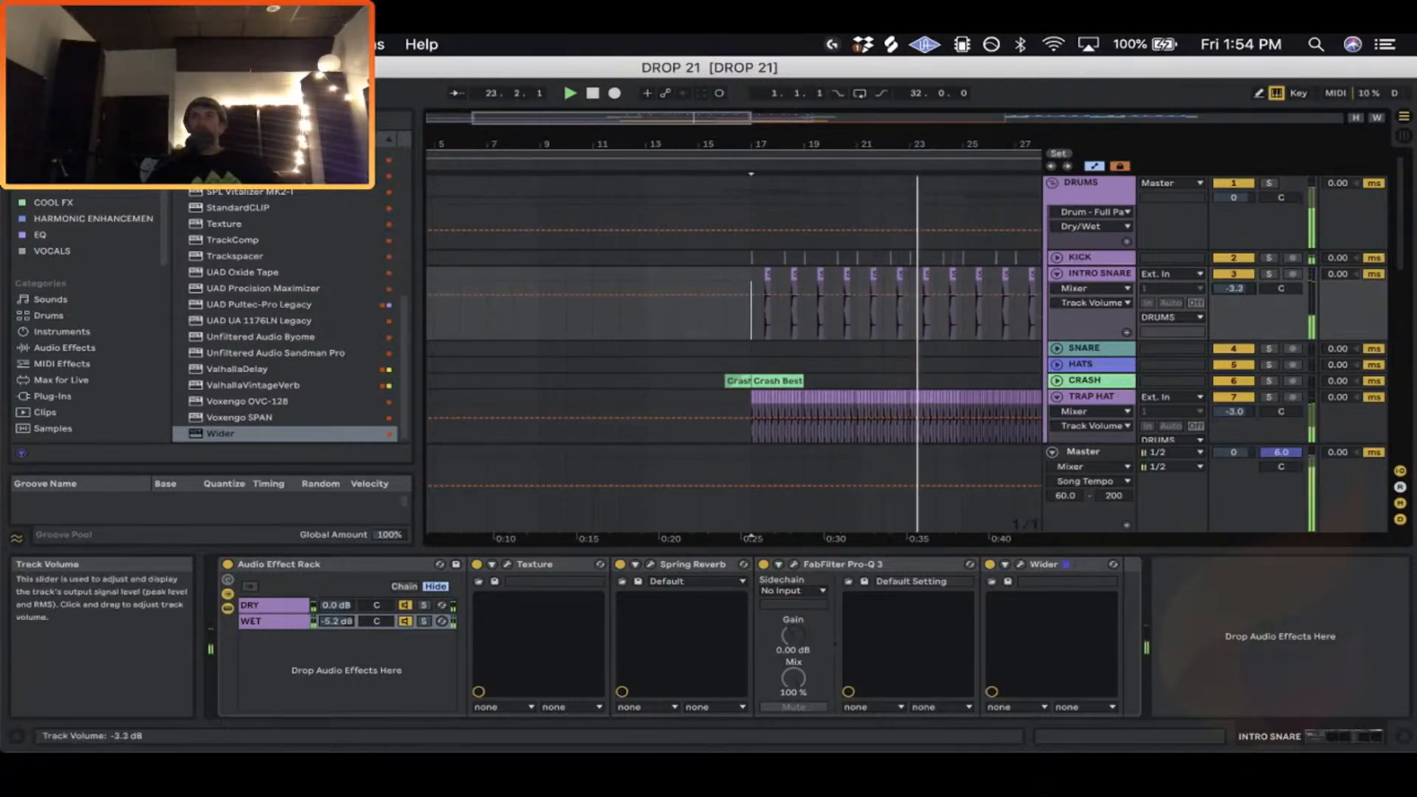
pyautogui.moveTo(1234, 288); pyautogui.dragTo(1234, 291)
pyautogui.press('-')
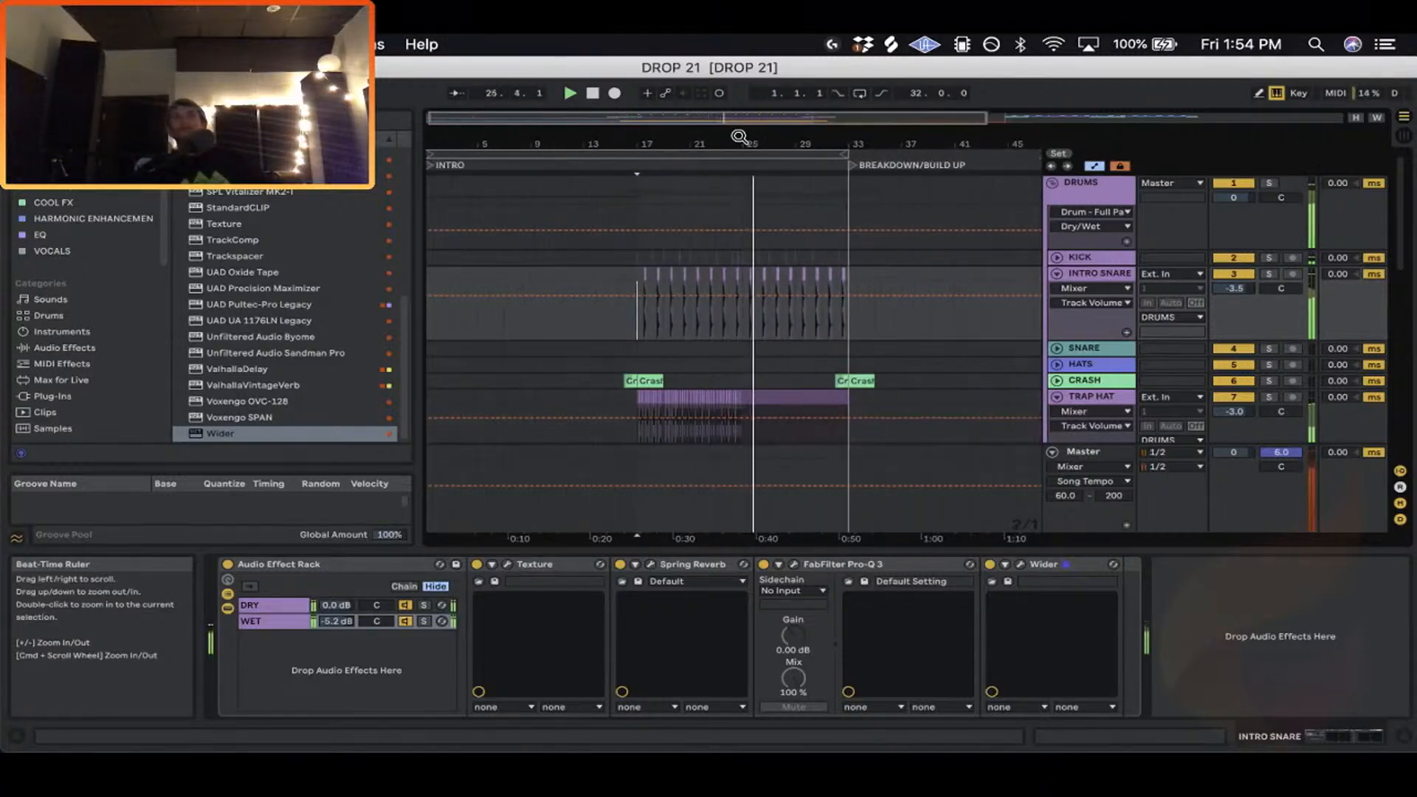
pyautogui.click(1269, 274)
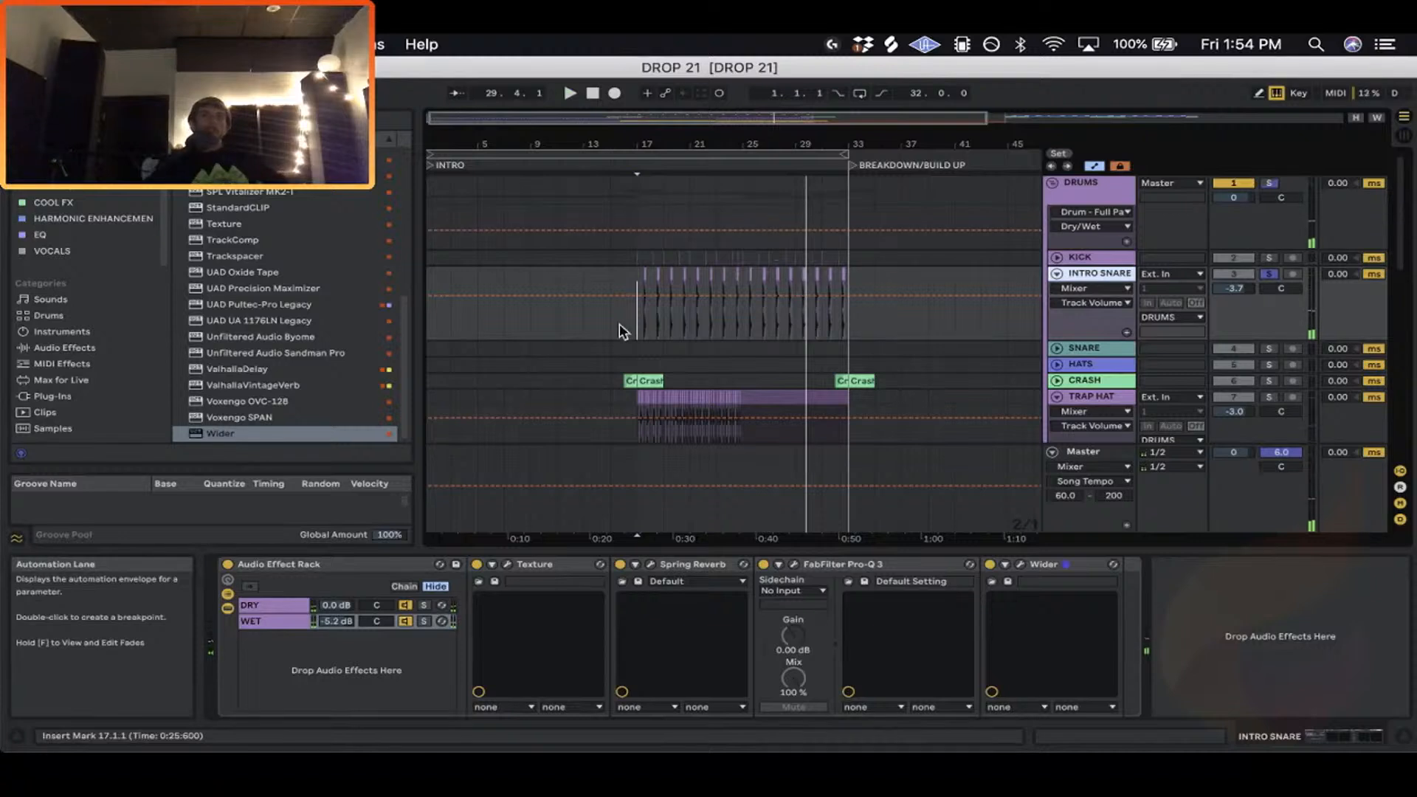
# Add StandardCLIP to the intro snare track after the Audio Effect Rack.
pyautogui.moveTo(646, 145); pyautogui.dragTo(534, 544)
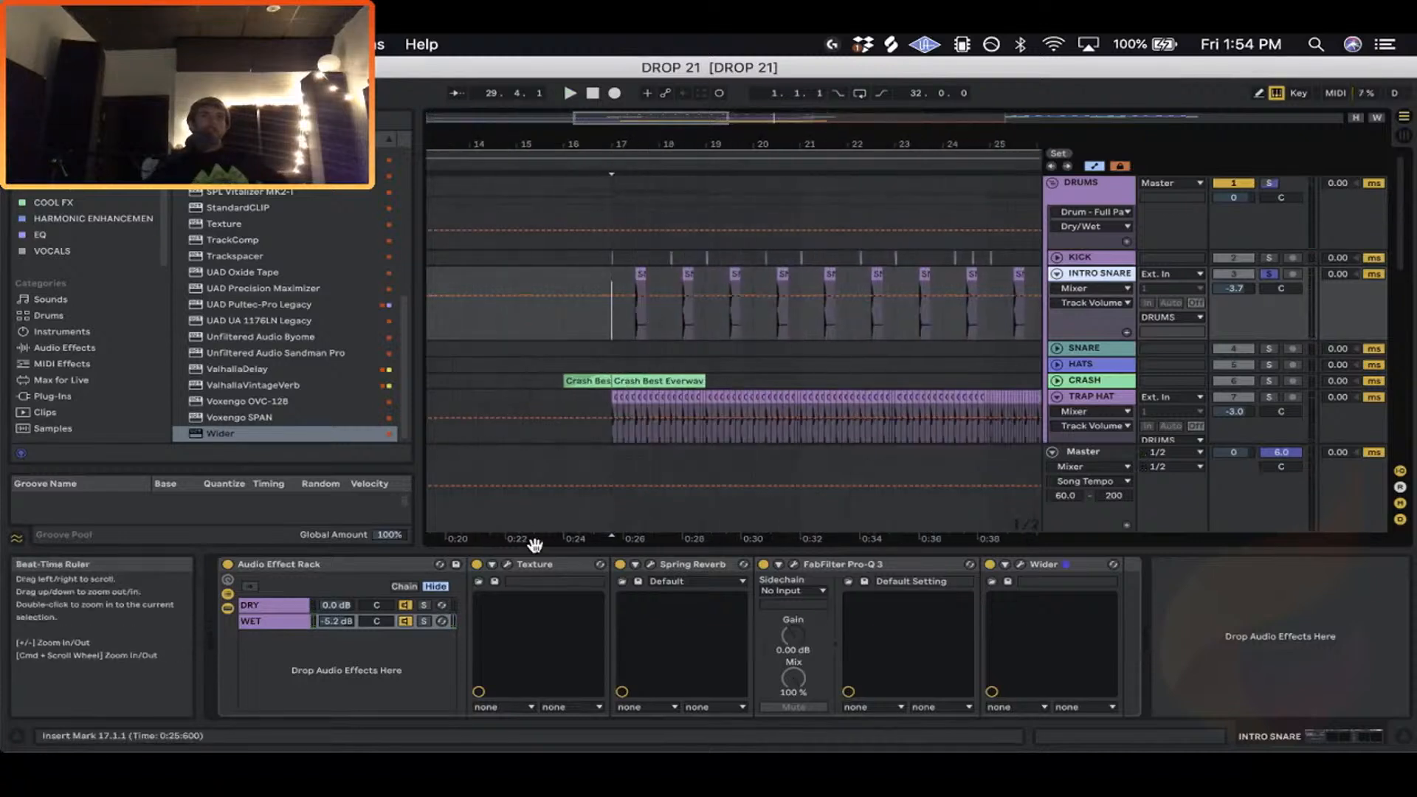
pyautogui.click(341, 570)
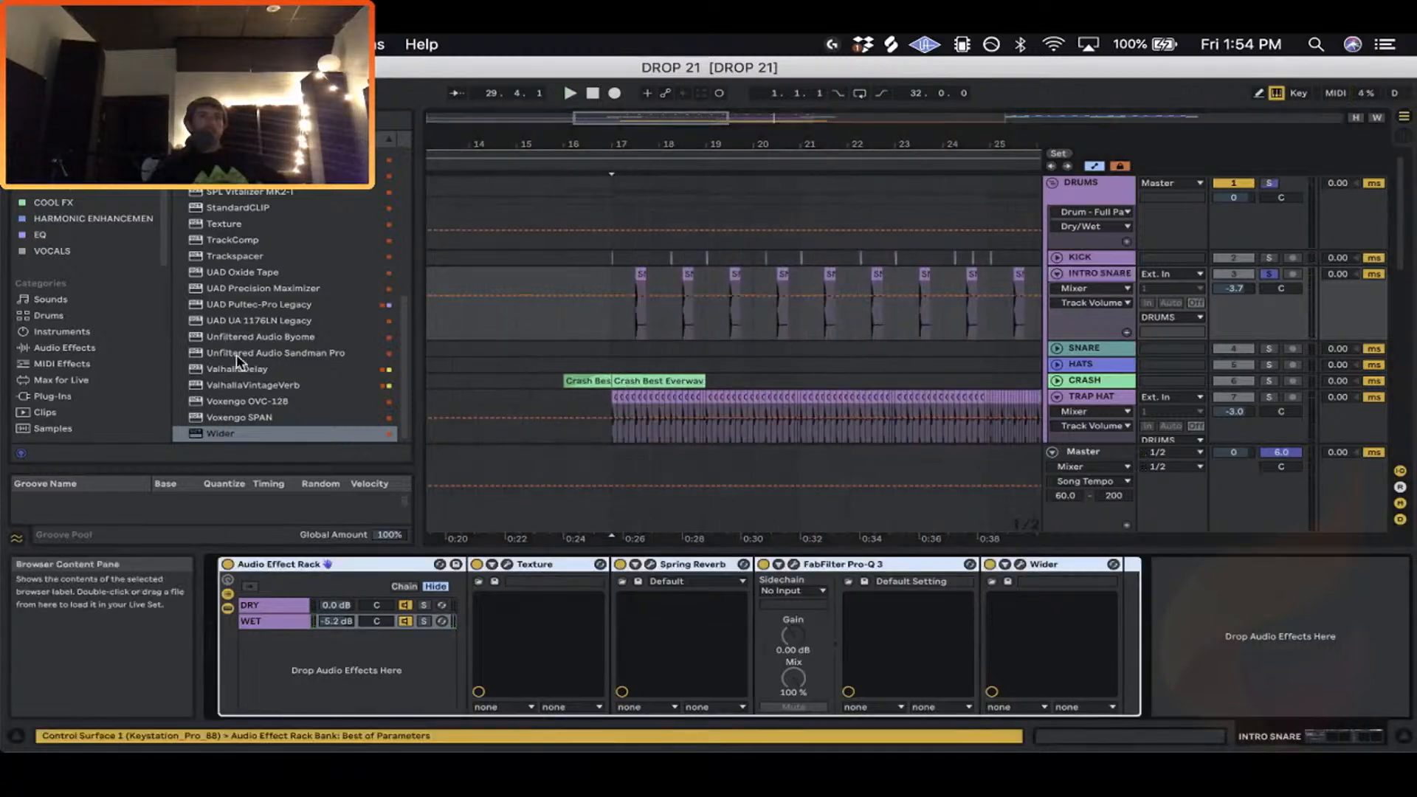
pyautogui.scroll(3, 247, 369)
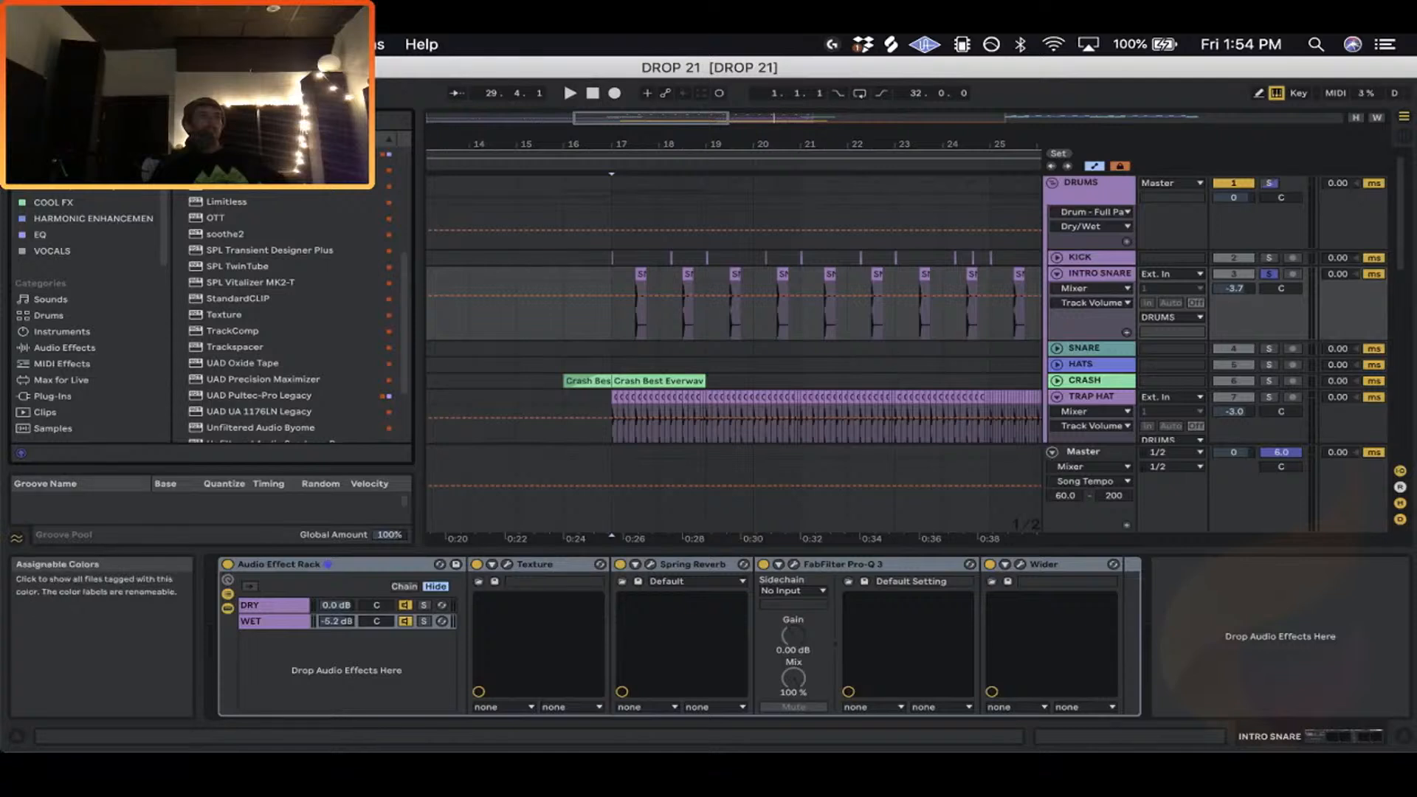
pyautogui.moveTo(262, 299); pyautogui.dragTo(697, 420)
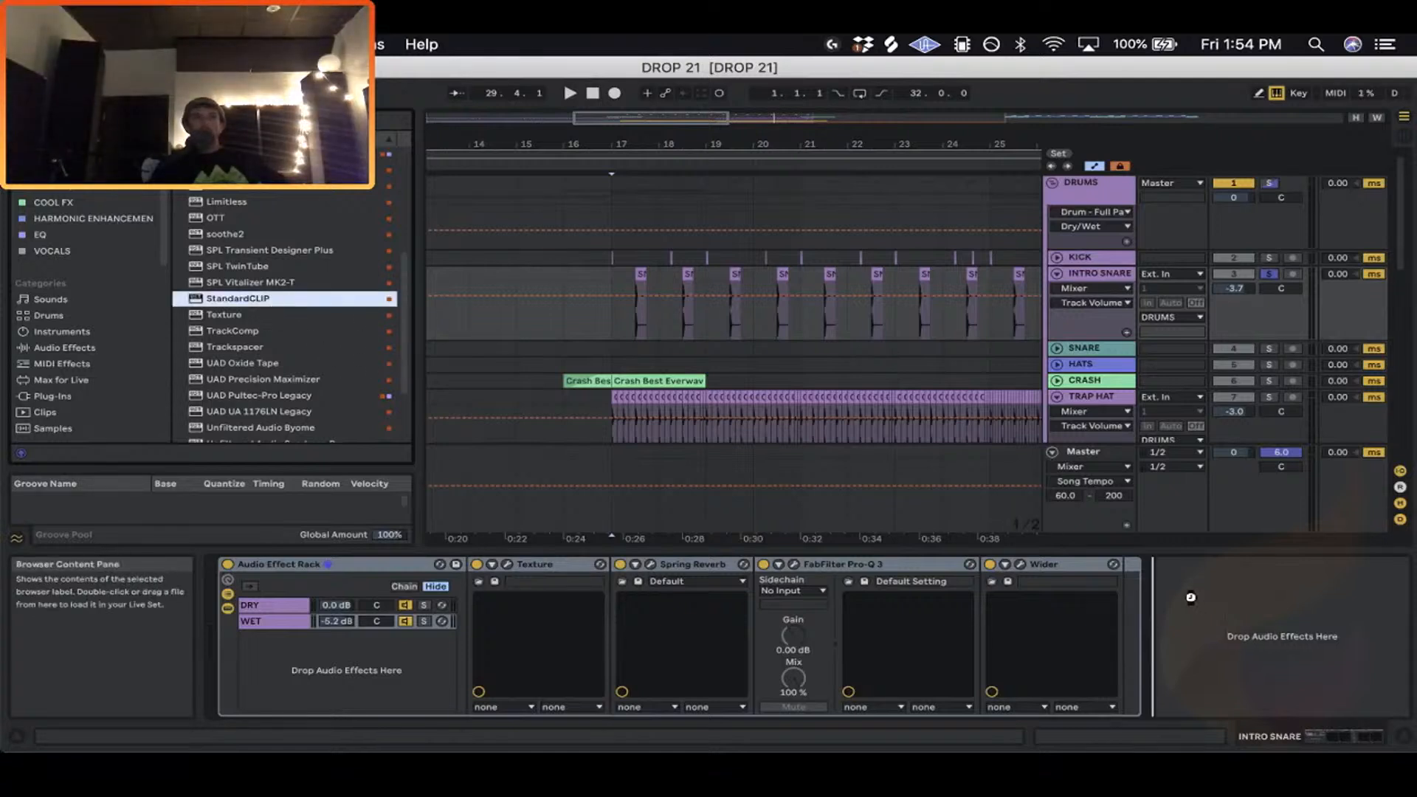
pyautogui.moveTo(1190, 597); pyautogui.dragTo(1192, 596)
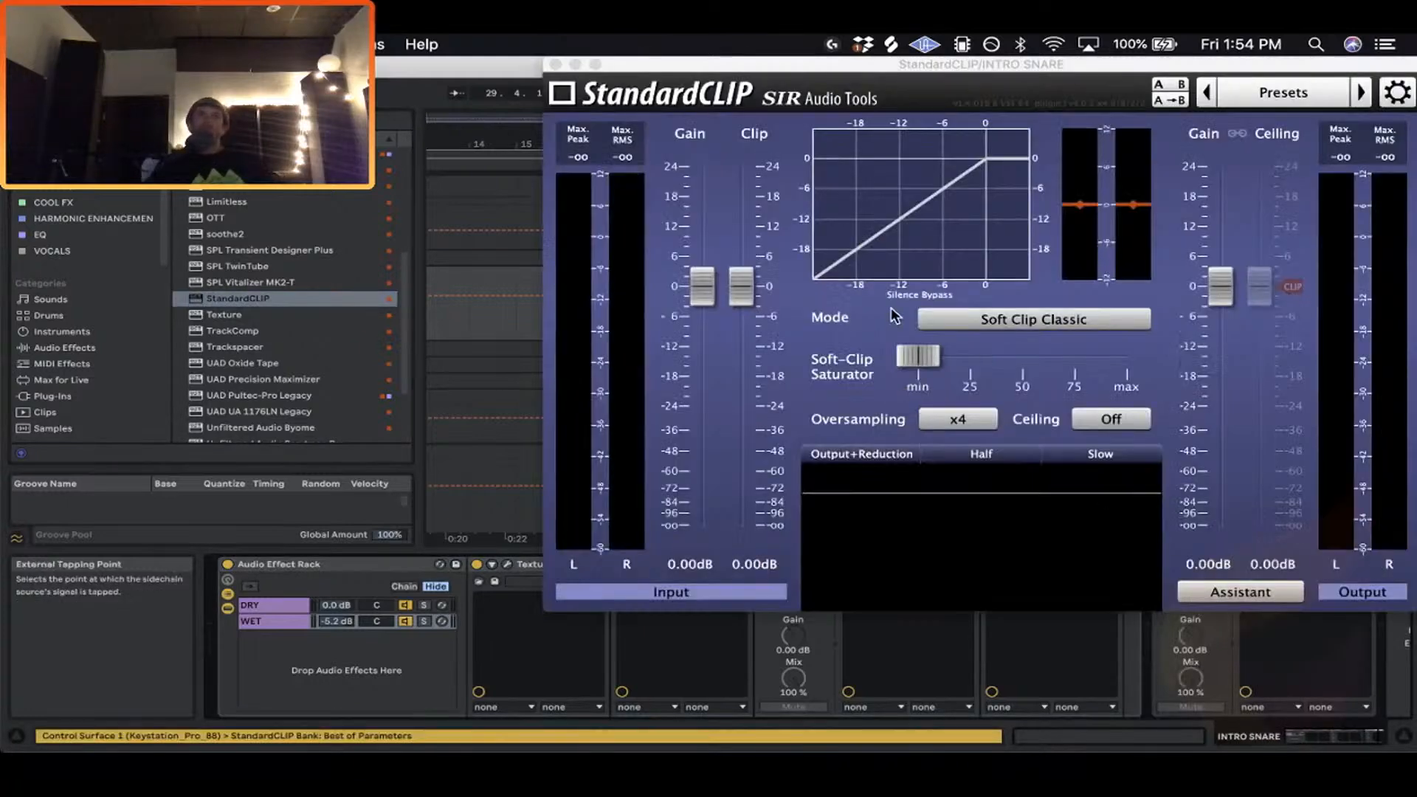
pyautogui.moveTo(1107, 59); pyautogui.dragTo(736, 193)
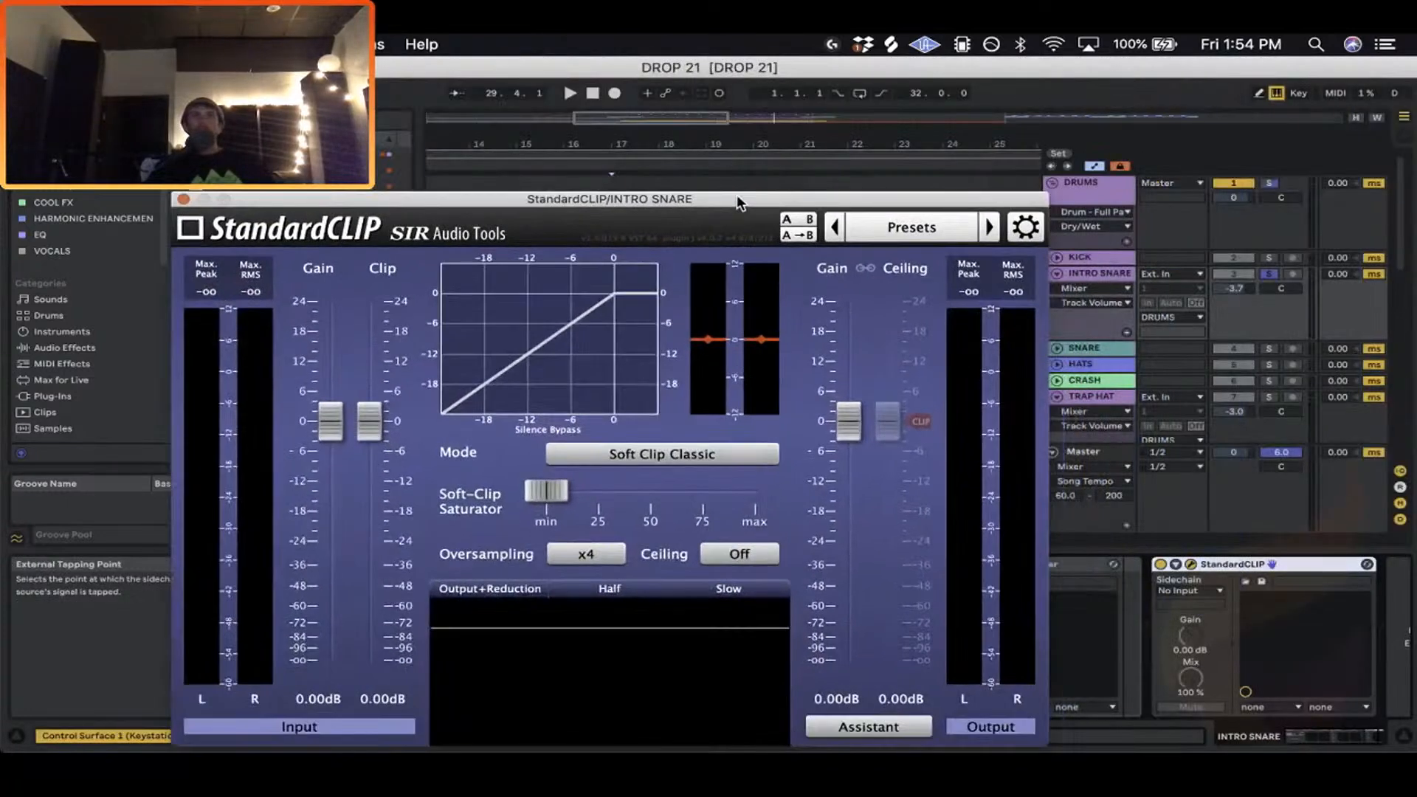
# Set StandardCLIP's mode to Soft Clip Pro and its Soft-Clip Saturator to 66%, checking it in playback.
pyautogui.click(681, 455)
pyautogui.click(666, 501)
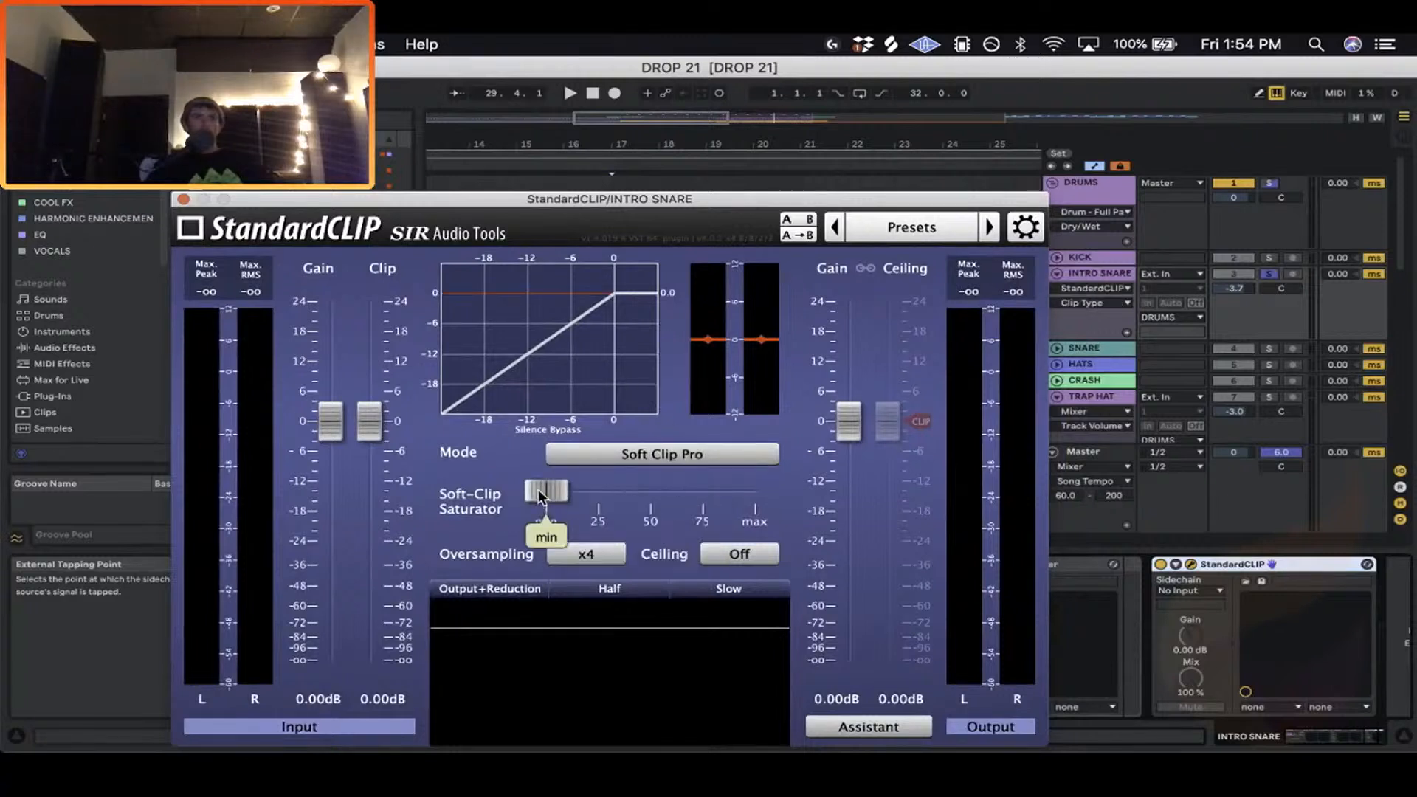
pyautogui.moveTo(547, 495); pyautogui.dragTo(676, 497)
pyautogui.press('space')
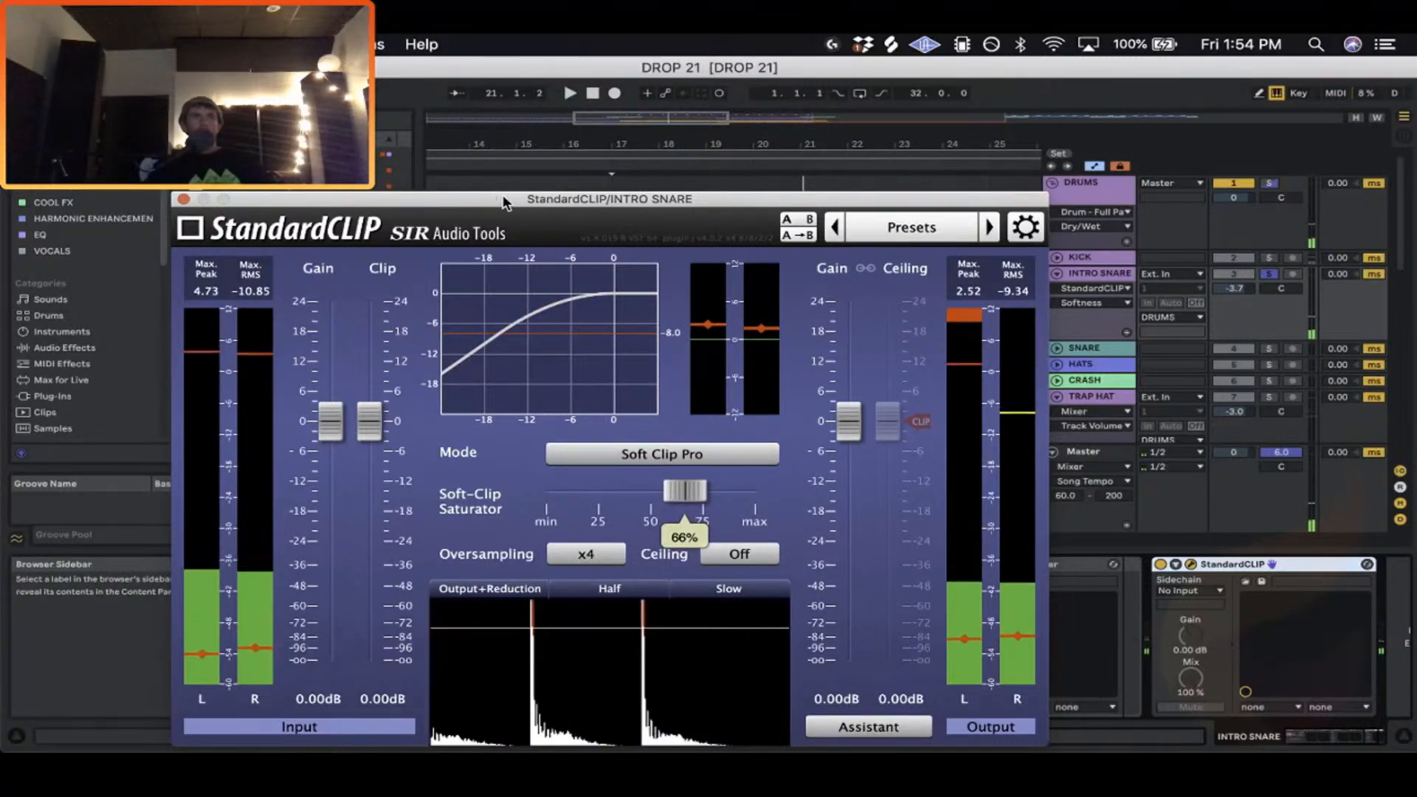
# Unsolo the intro snare, set its track volume to -6.0 dB against the full mix, and close the StandardCLIP window.
pyautogui.moveTo(222, 199); pyautogui.dragTo(450, 414)
pyautogui.click(1271, 275)
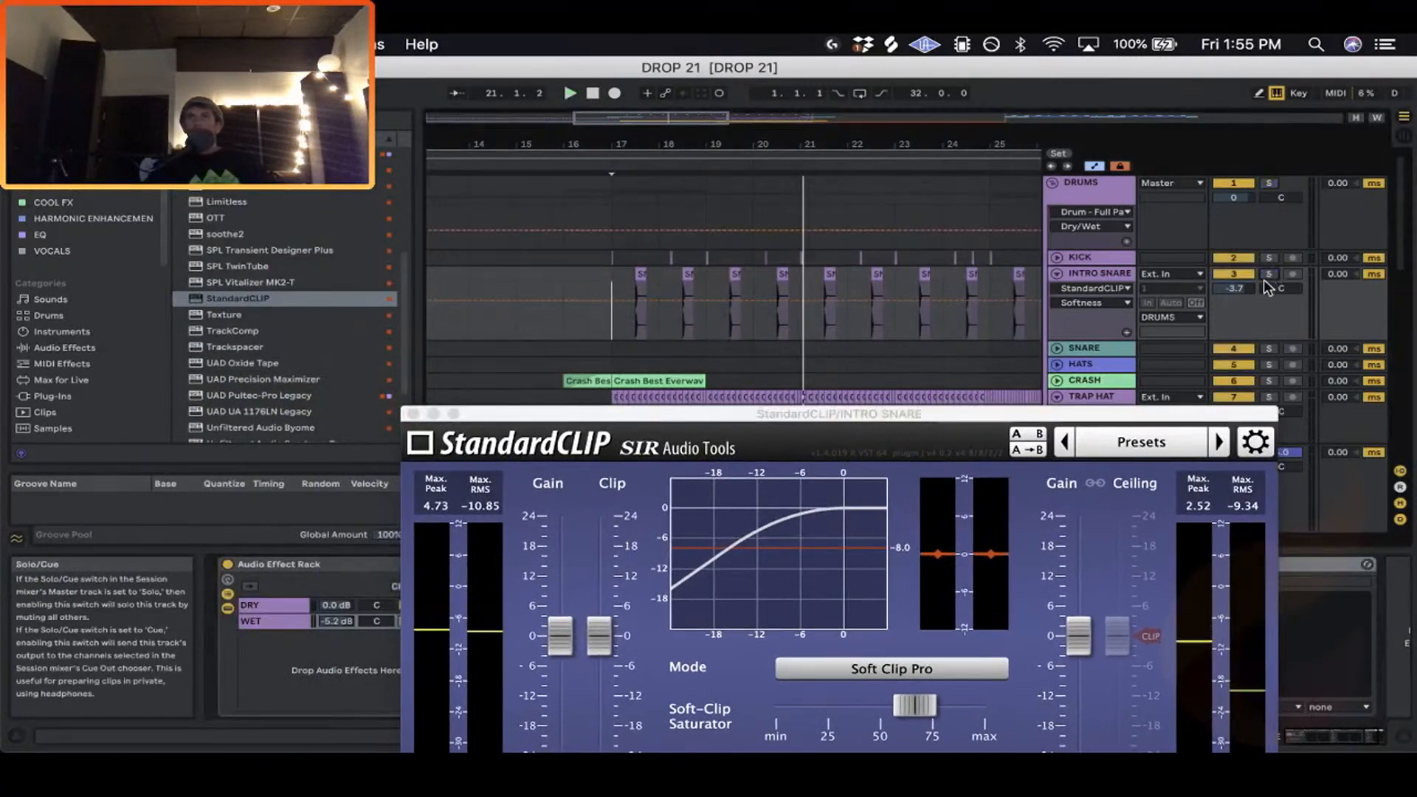
pyautogui.press('space')
pyautogui.moveTo(1235, 289)
pyautogui.mouseDown()
pyautogui.moveTo(1235, 302)
pyautogui.moveTo(1246, 292)
pyautogui.mouseUp()
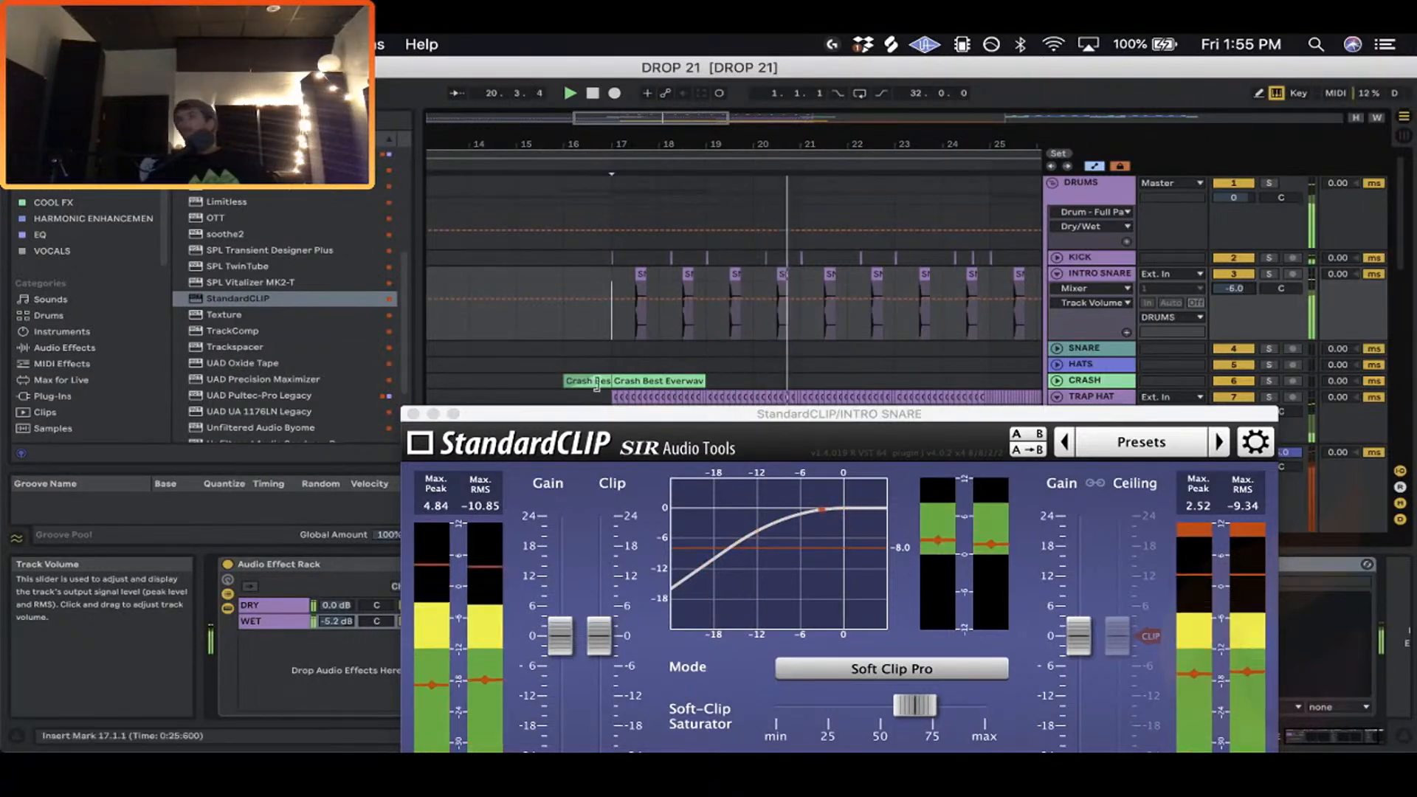
pyautogui.click(413, 414)
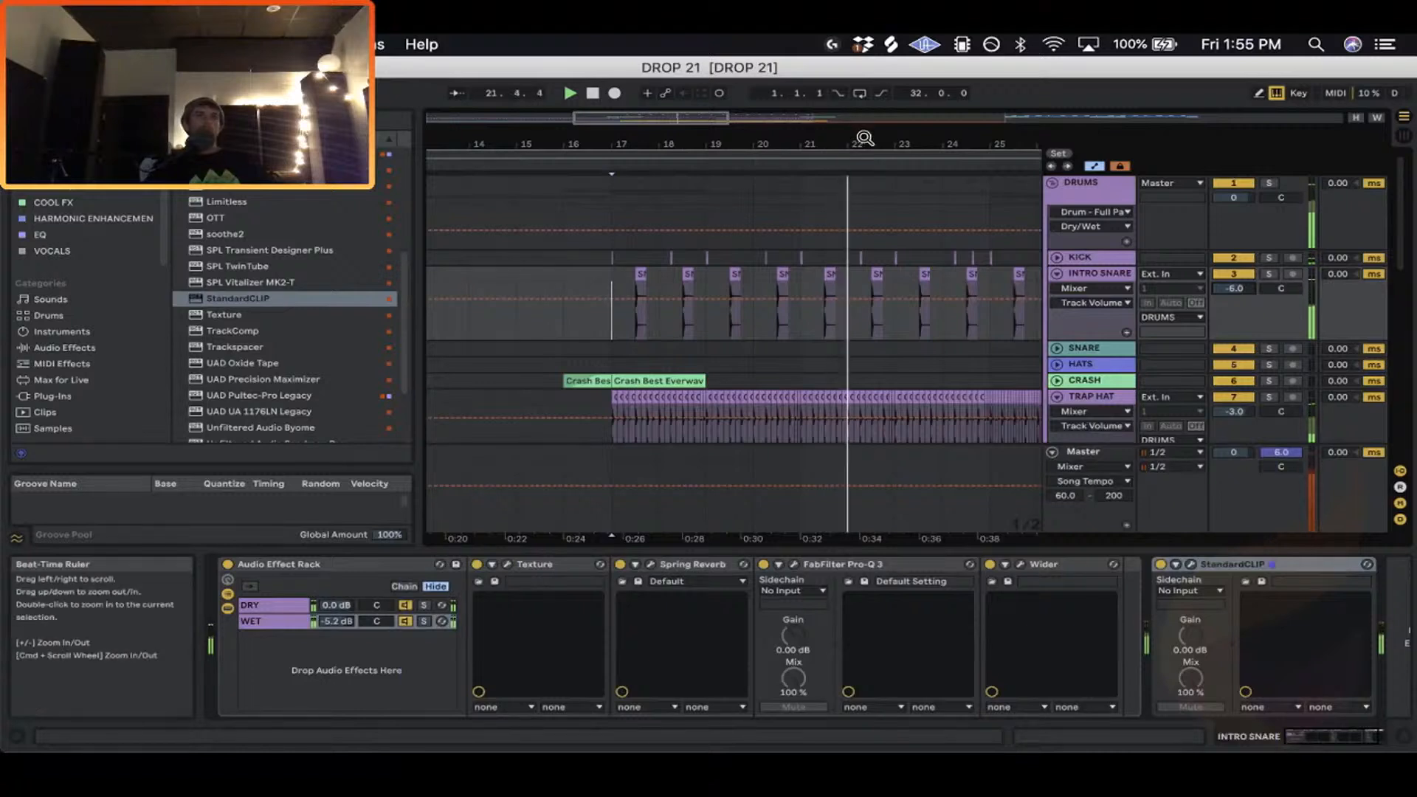
pyautogui.moveTo(864, 141); pyautogui.dragTo(797, 67)
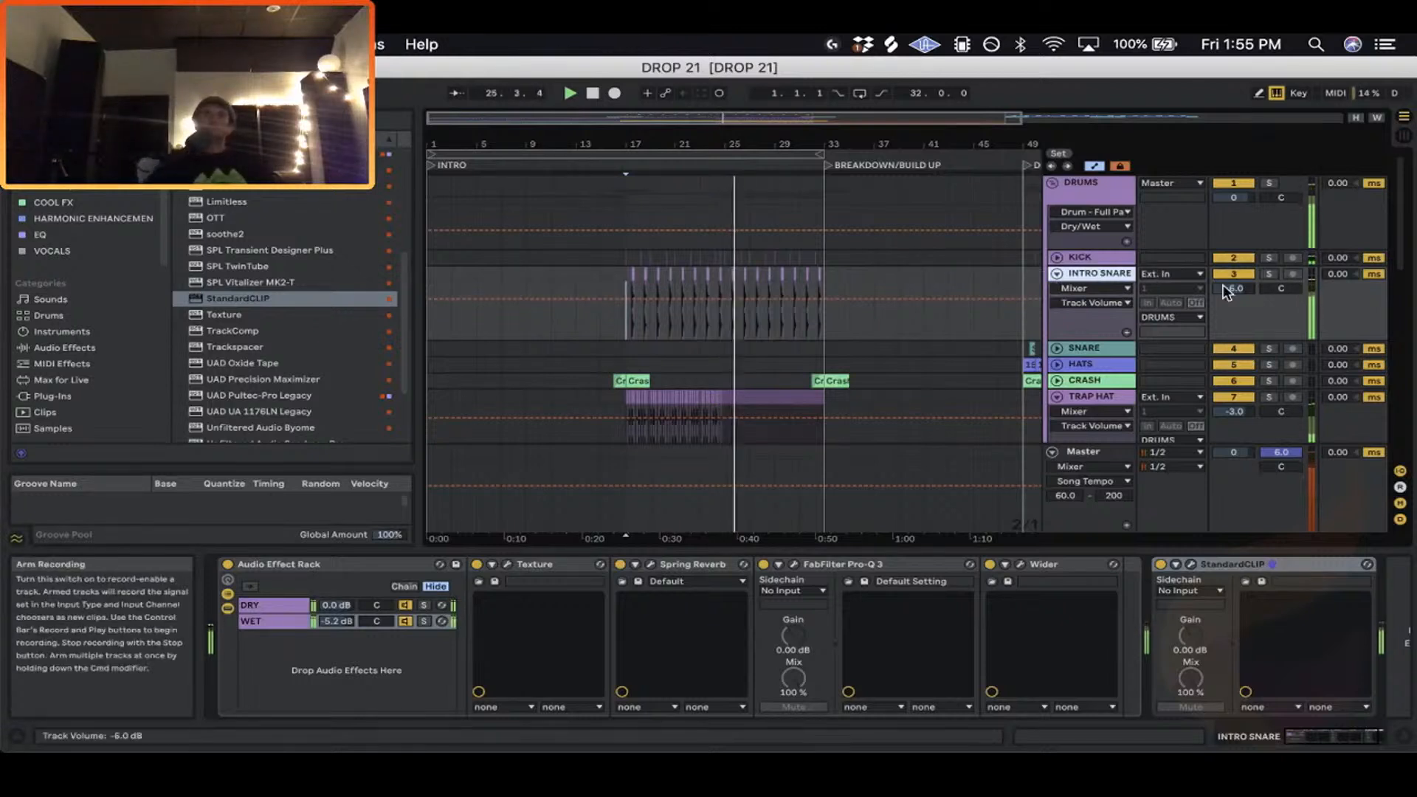
# Stop playback and freeze the intro snare track.
pyautogui.press('space')
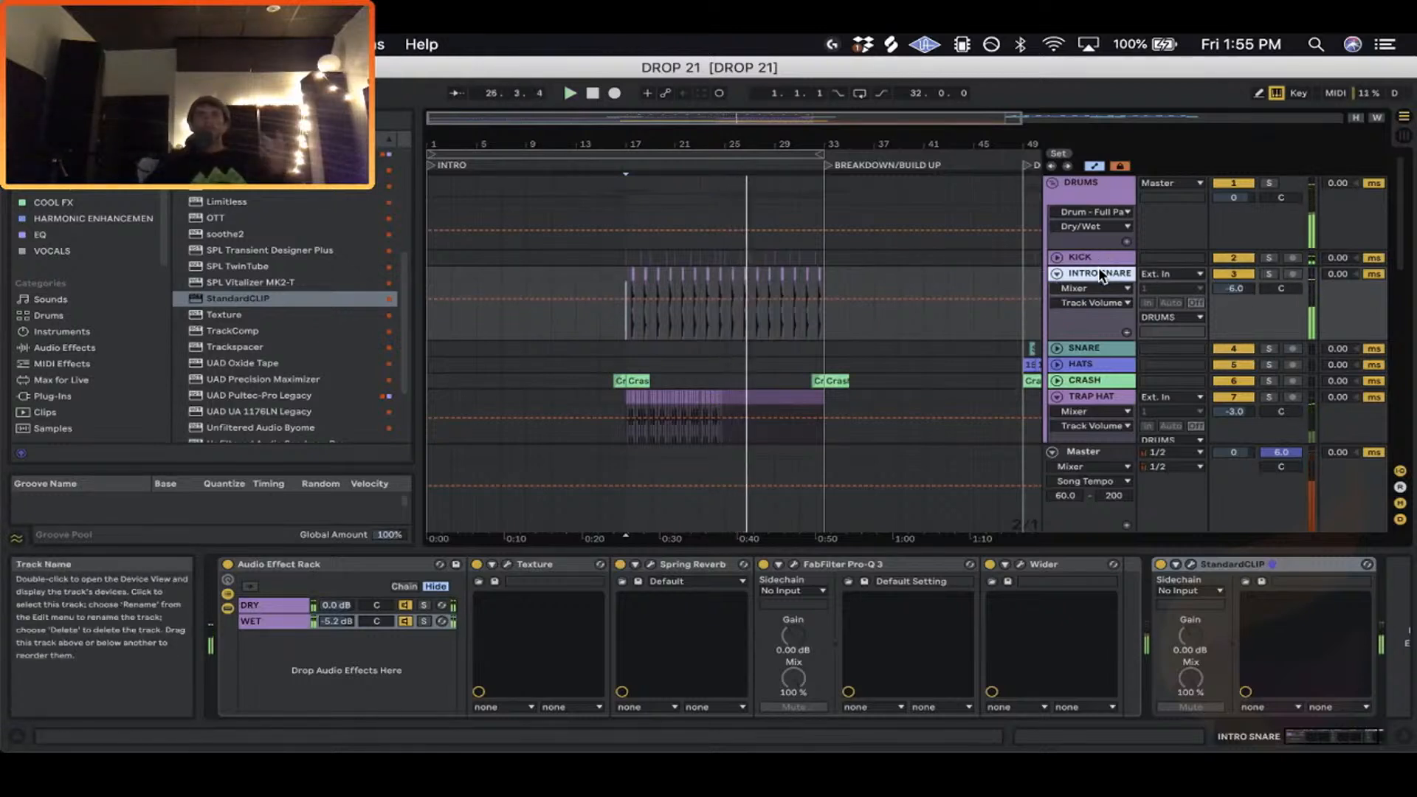
pyautogui.rightClick(1096, 273)
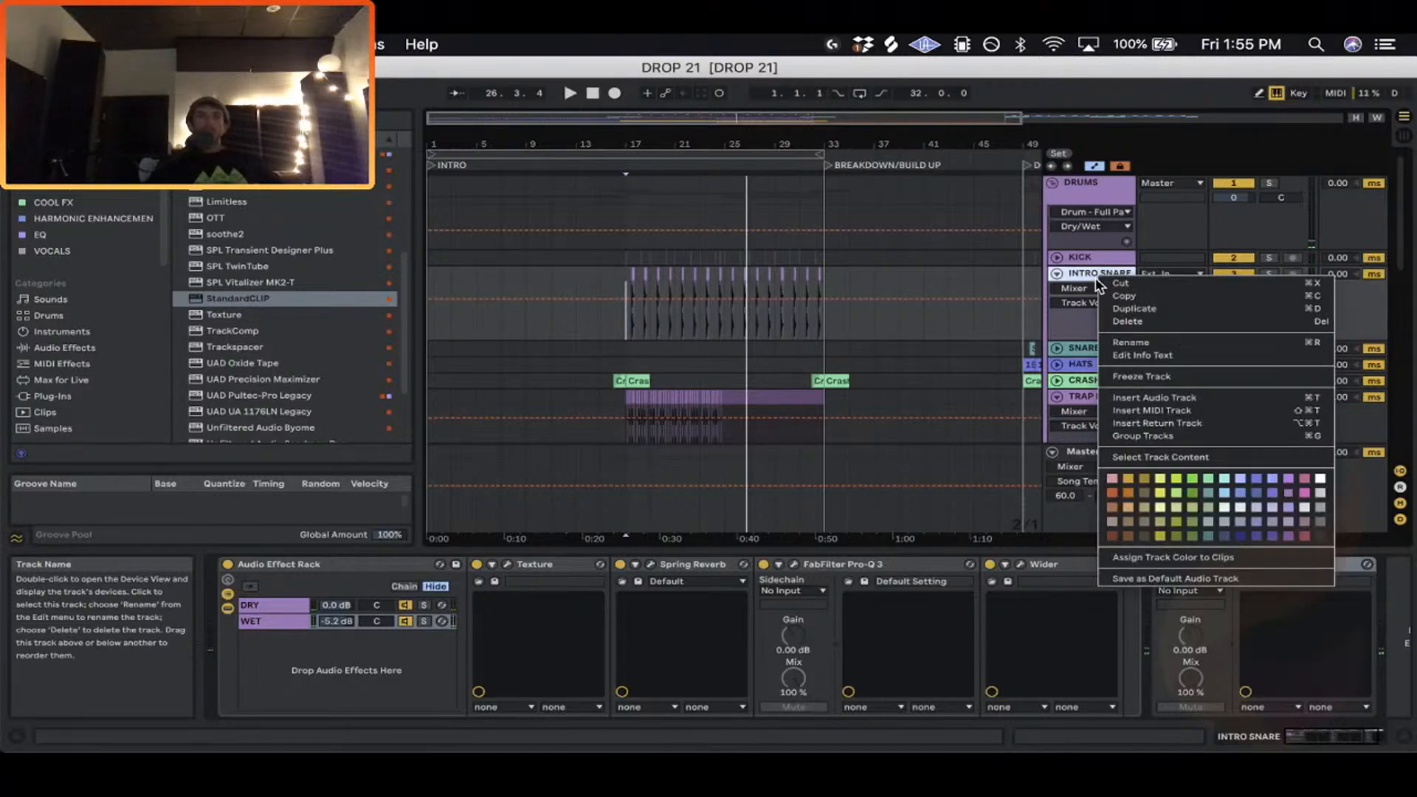
pyautogui.press('Escape')
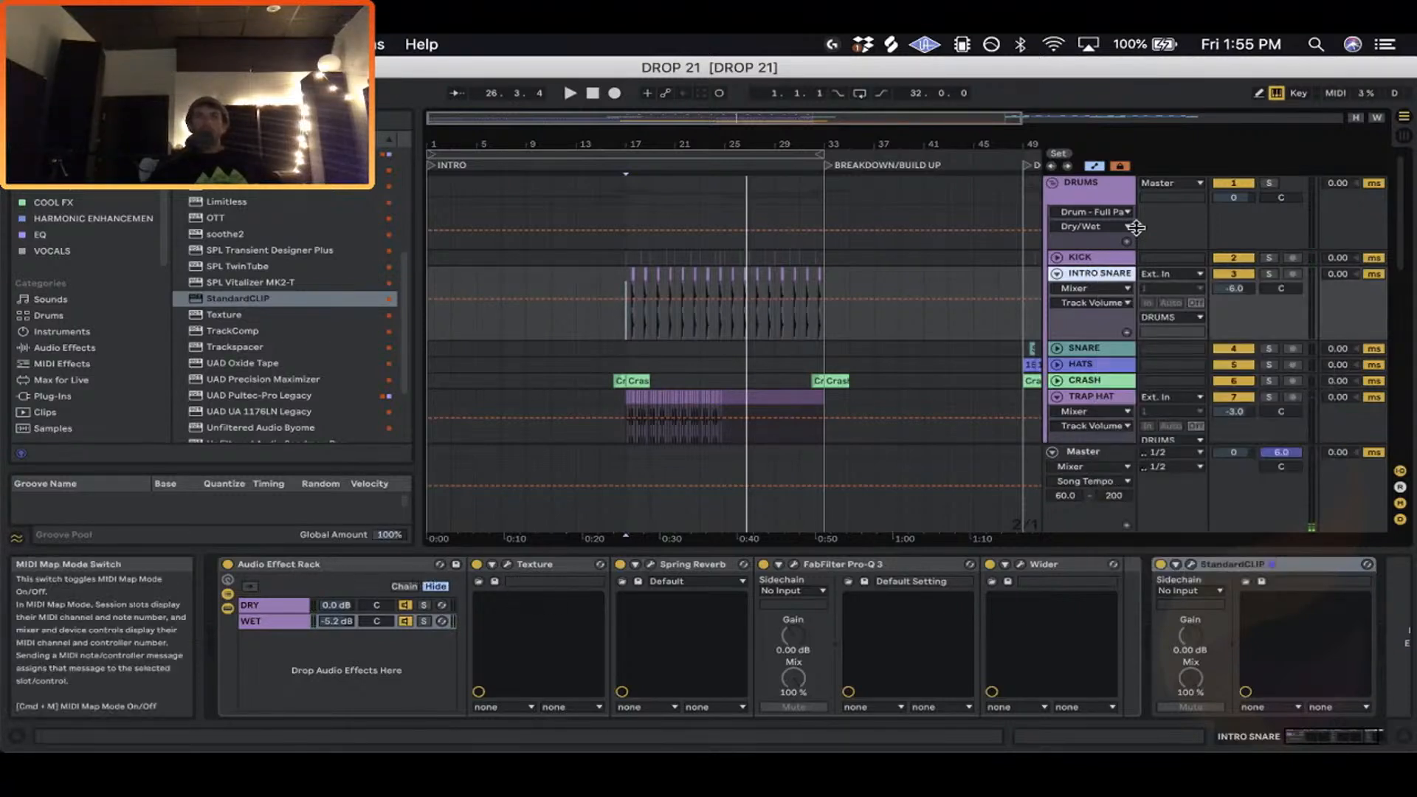
pyautogui.rightClick(1107, 282)
pyautogui.click(1152, 378)
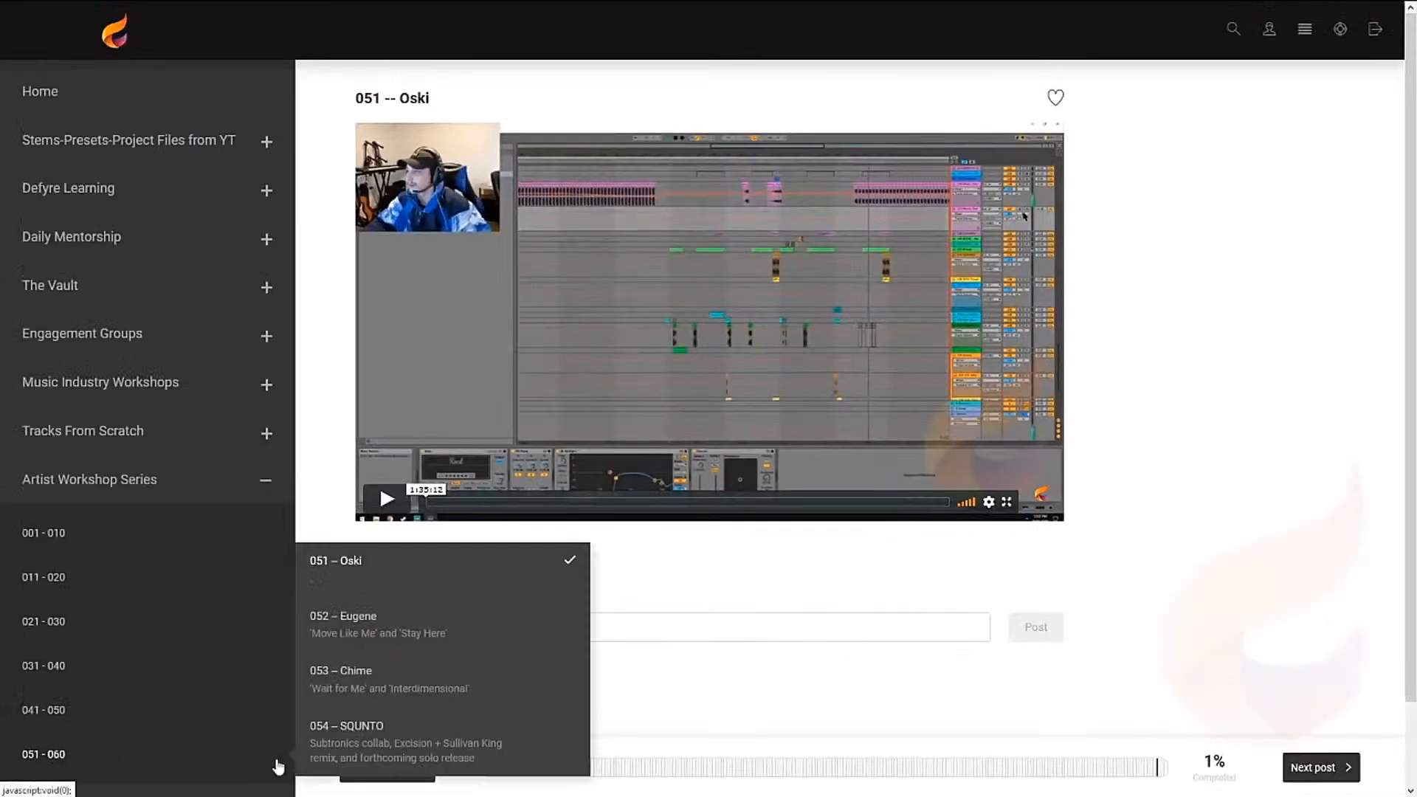
pyautogui.moveTo(48, 710)
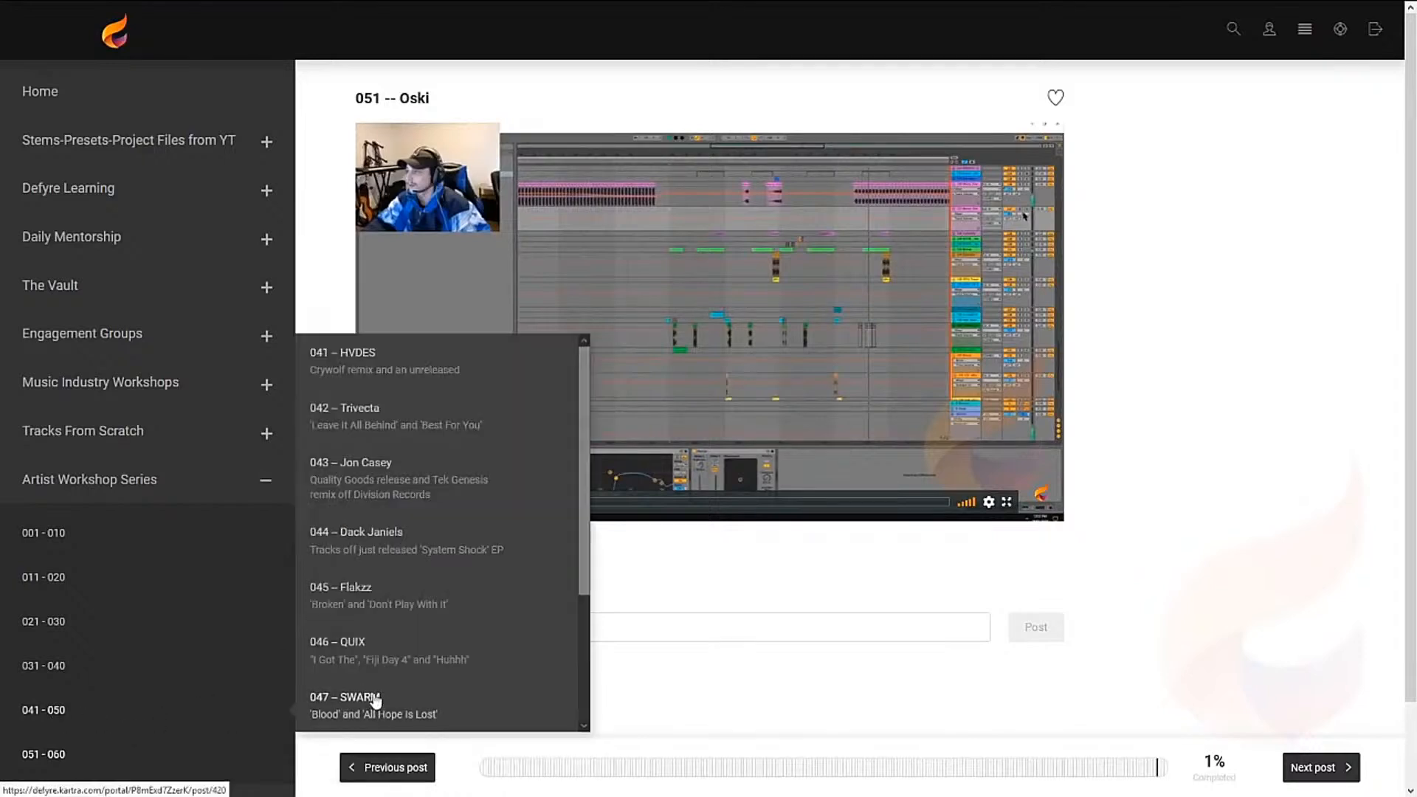
pyautogui.scroll(-2, 375, 701)
pyautogui.moveTo(214, 673)
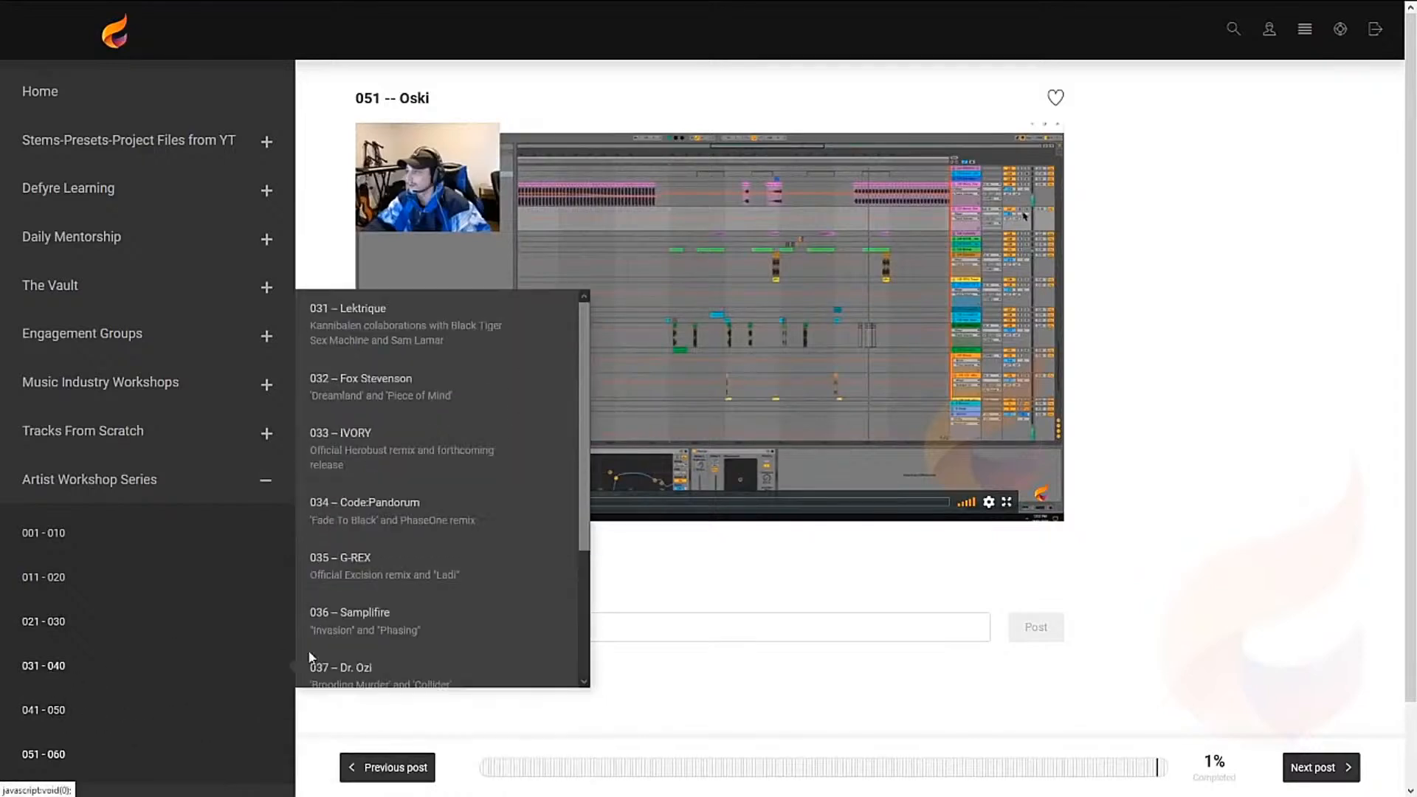
pyautogui.scroll(-2, 443, 560)
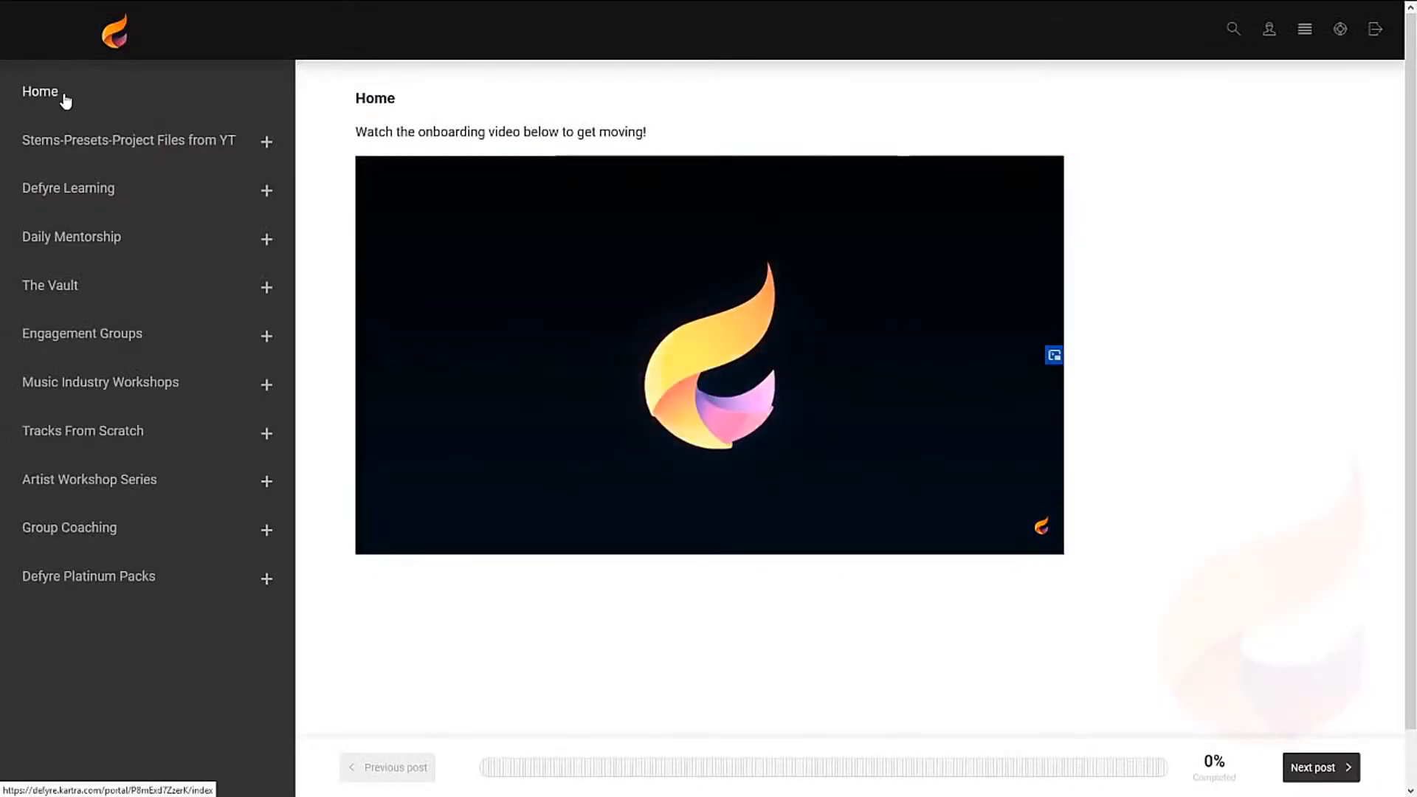
pyautogui.click(53, 144)
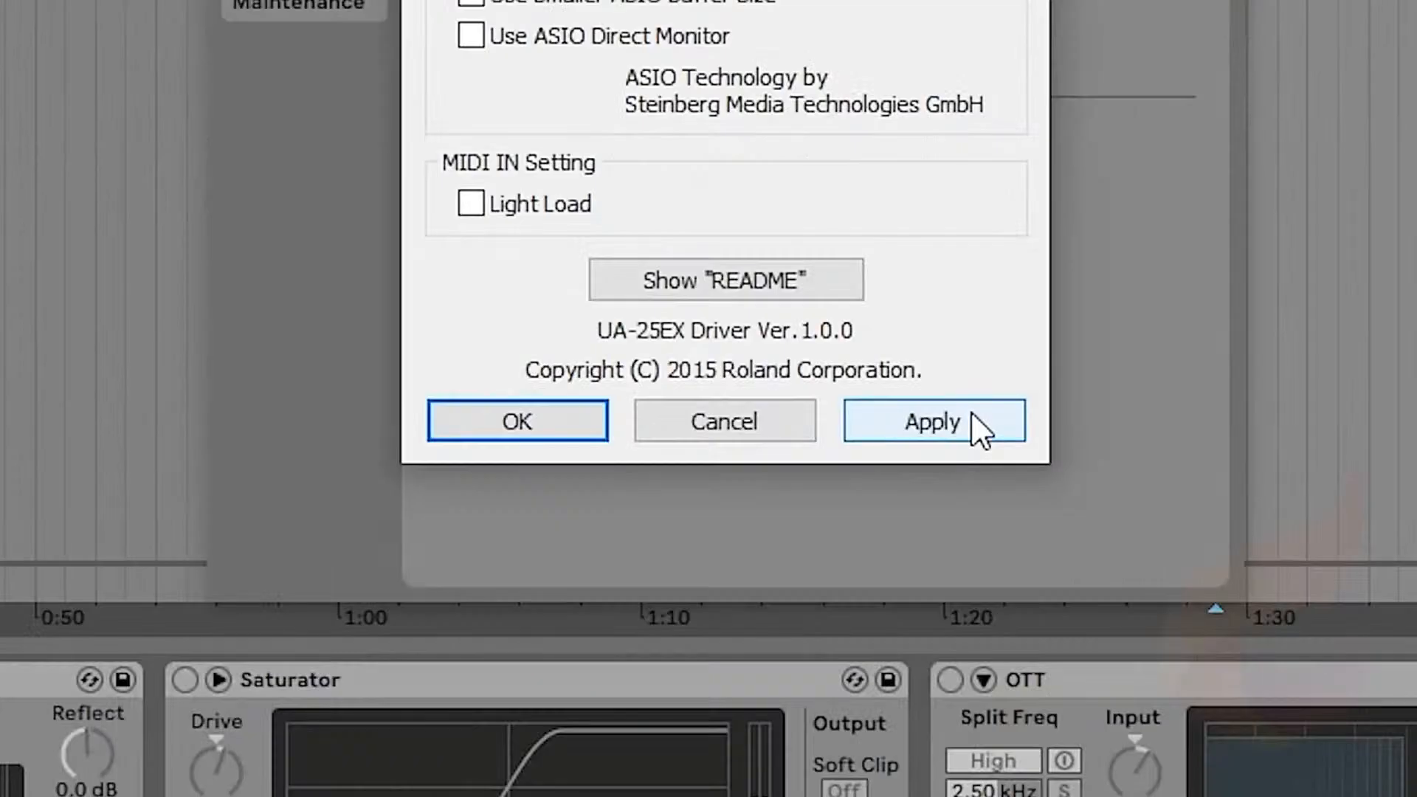
pyautogui.click(885, 685)
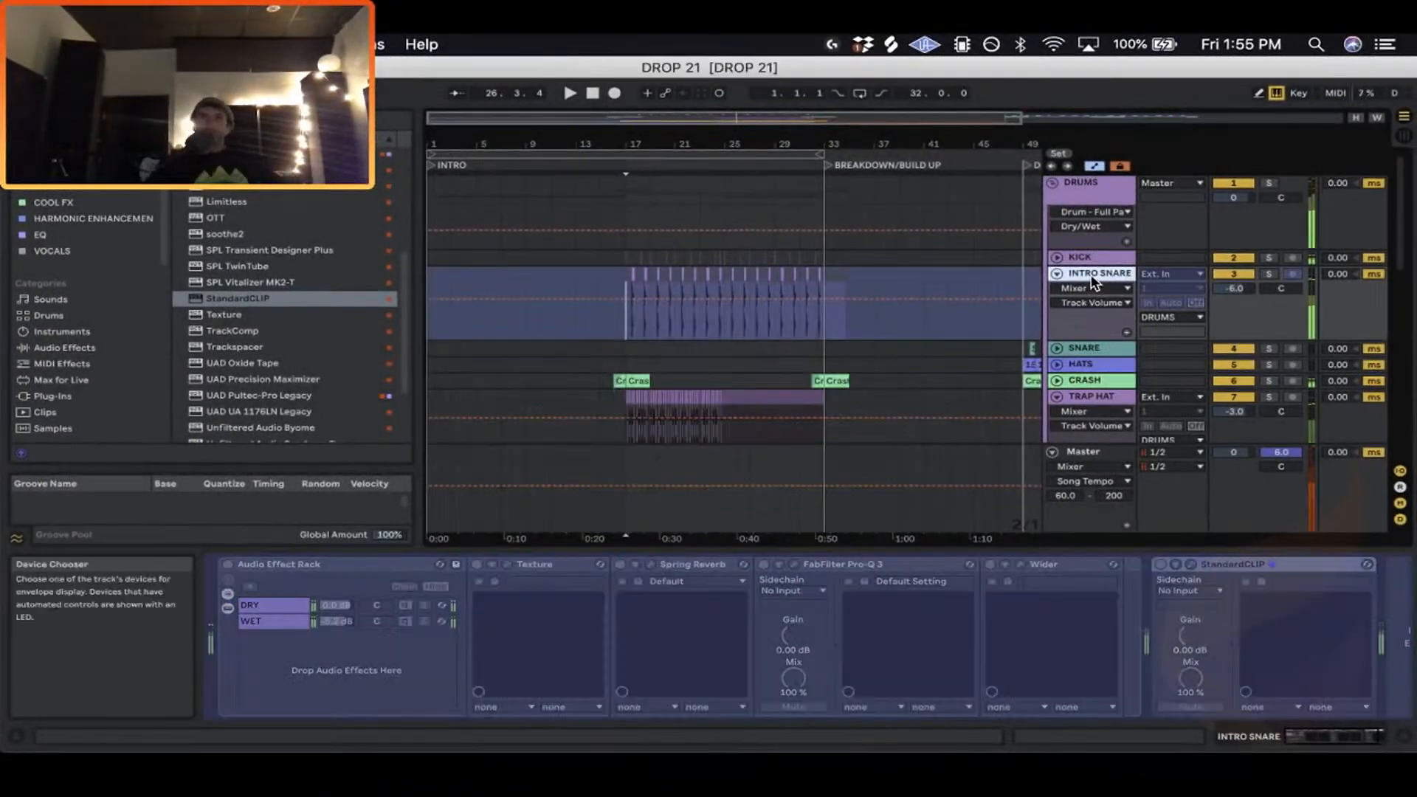
# Flatten the frozen intro snare track to audio and check it in the full mix from bar 17.
pyautogui.rightClick(1092, 272)
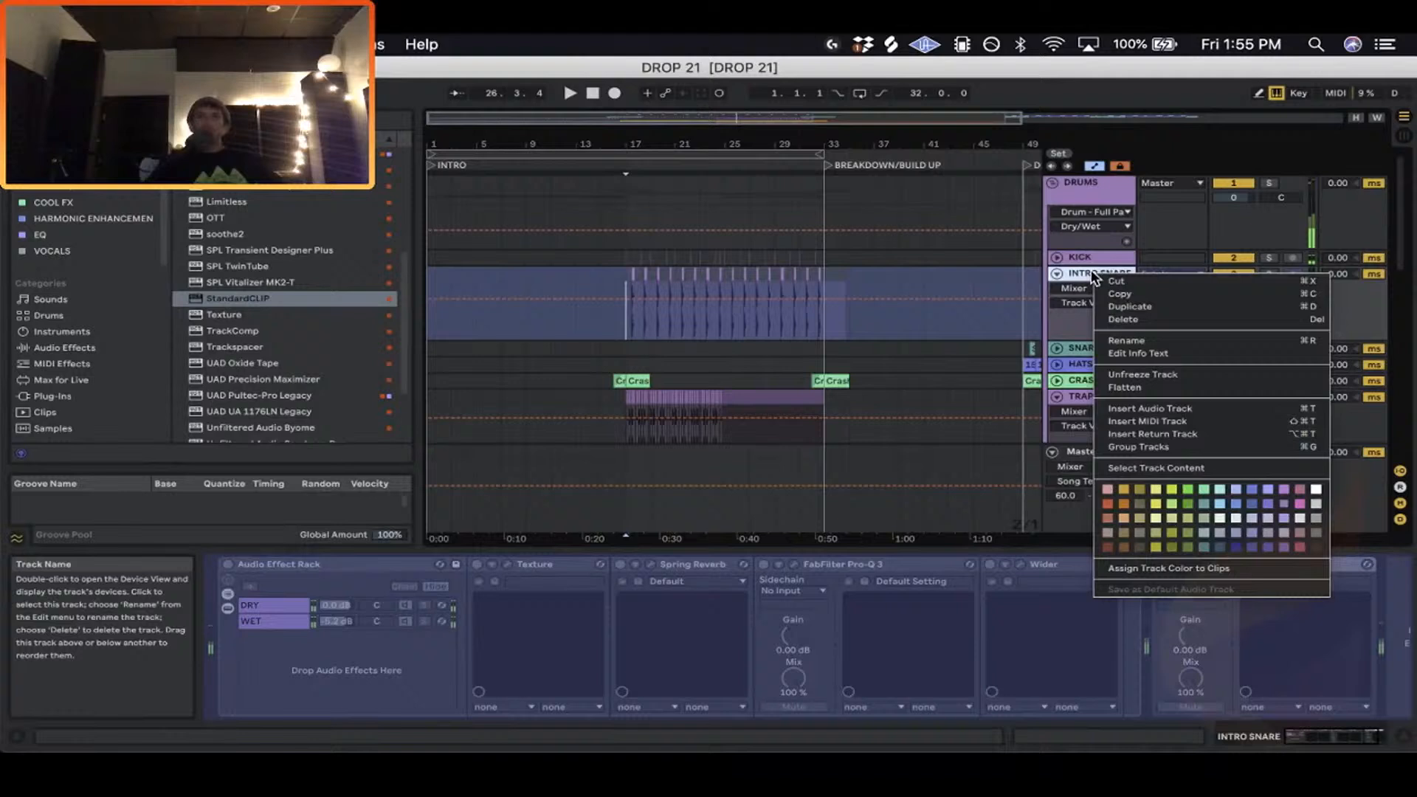
pyautogui.click(1181, 385)
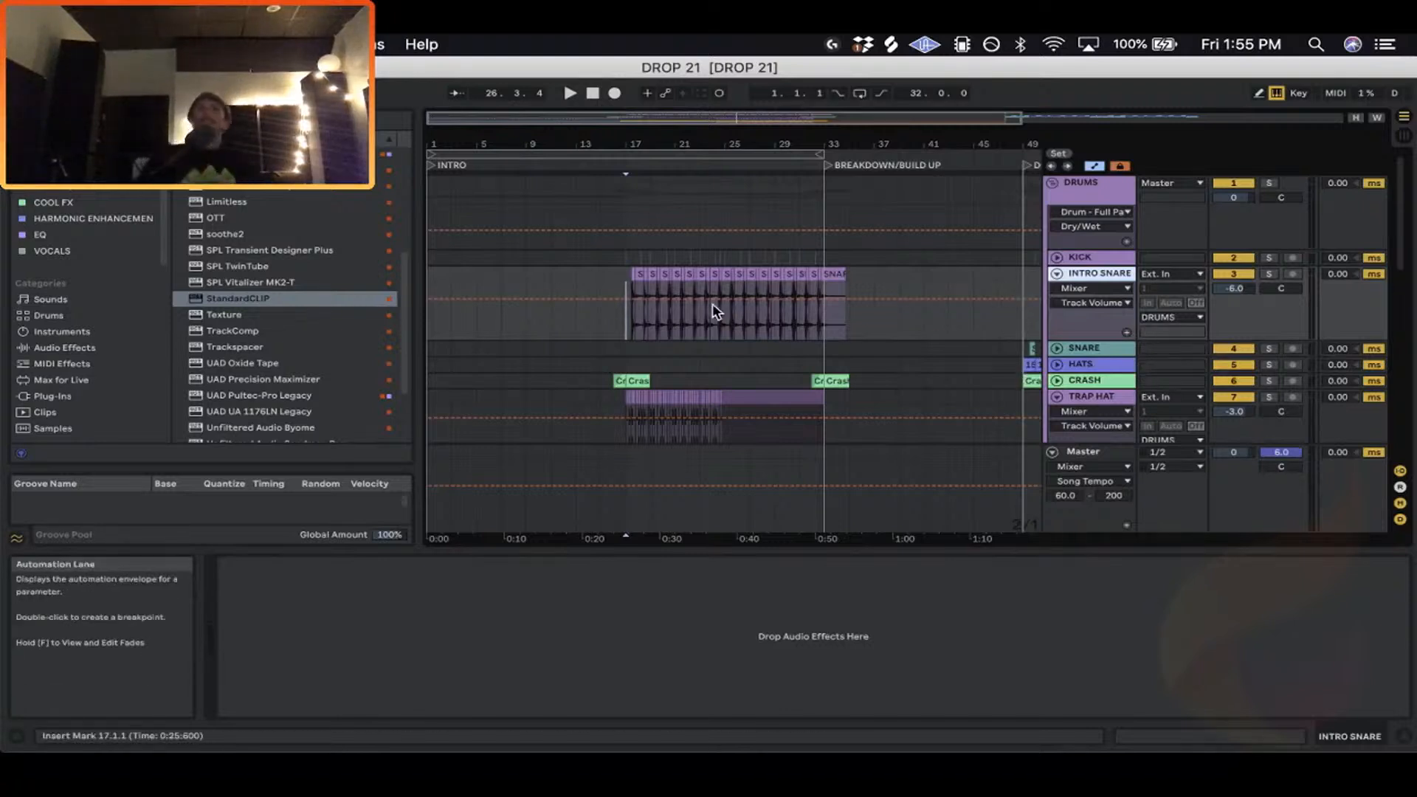
pyautogui.moveTo(636, 146); pyautogui.dragTo(634, 221)
pyautogui.click(596, 322)
pyautogui.press('space')
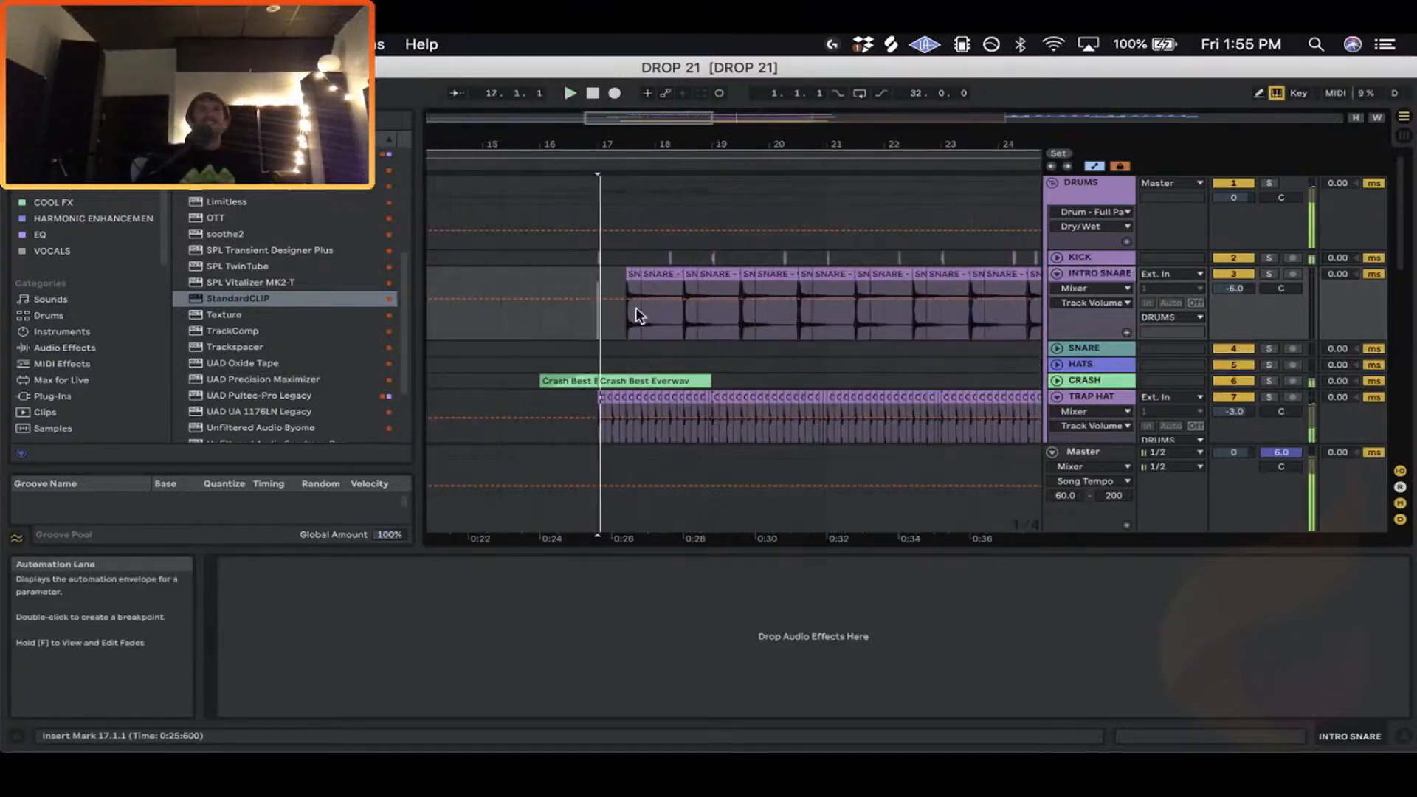
pyautogui.moveTo(652, 143); pyautogui.dragTo(652, 222)
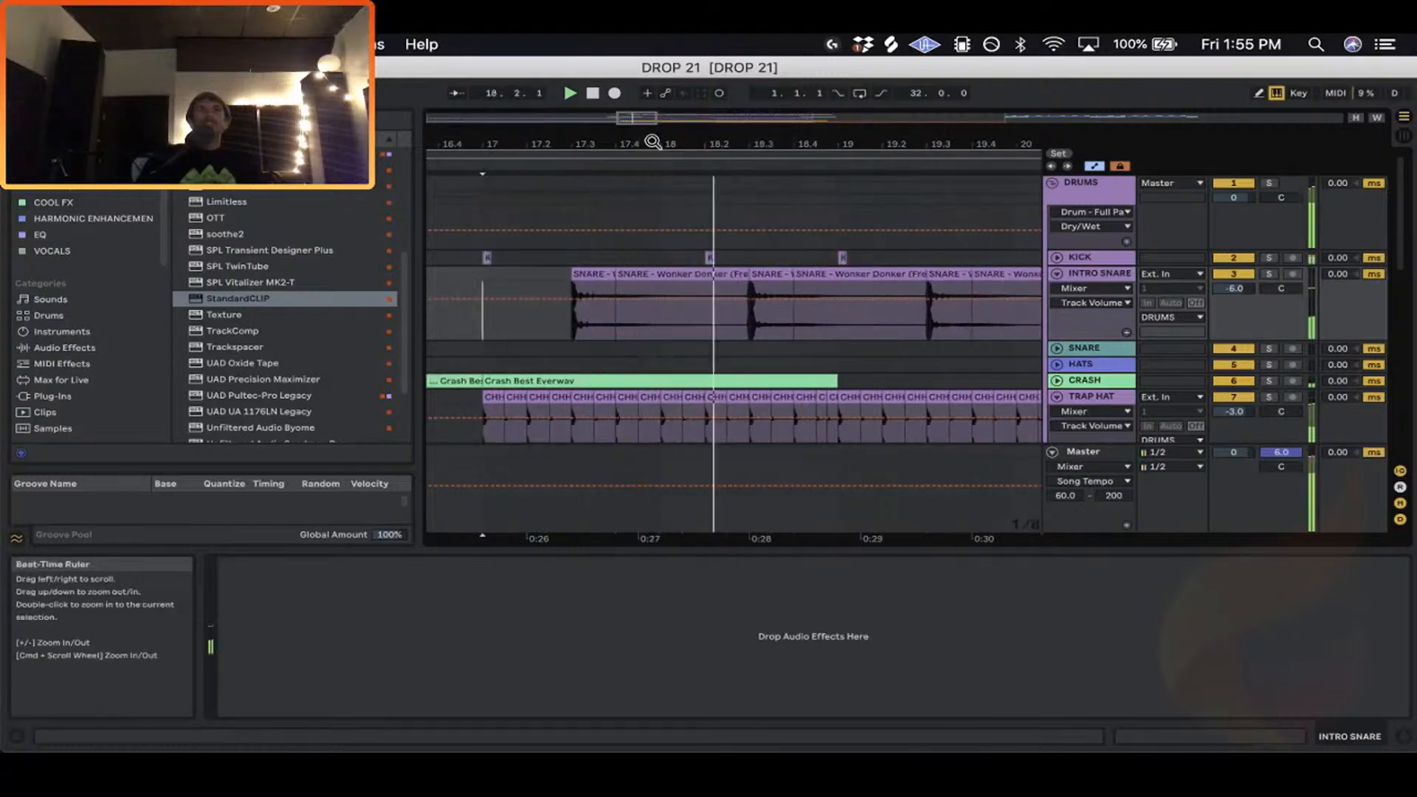
pyautogui.scroll(-1, 837, 277)
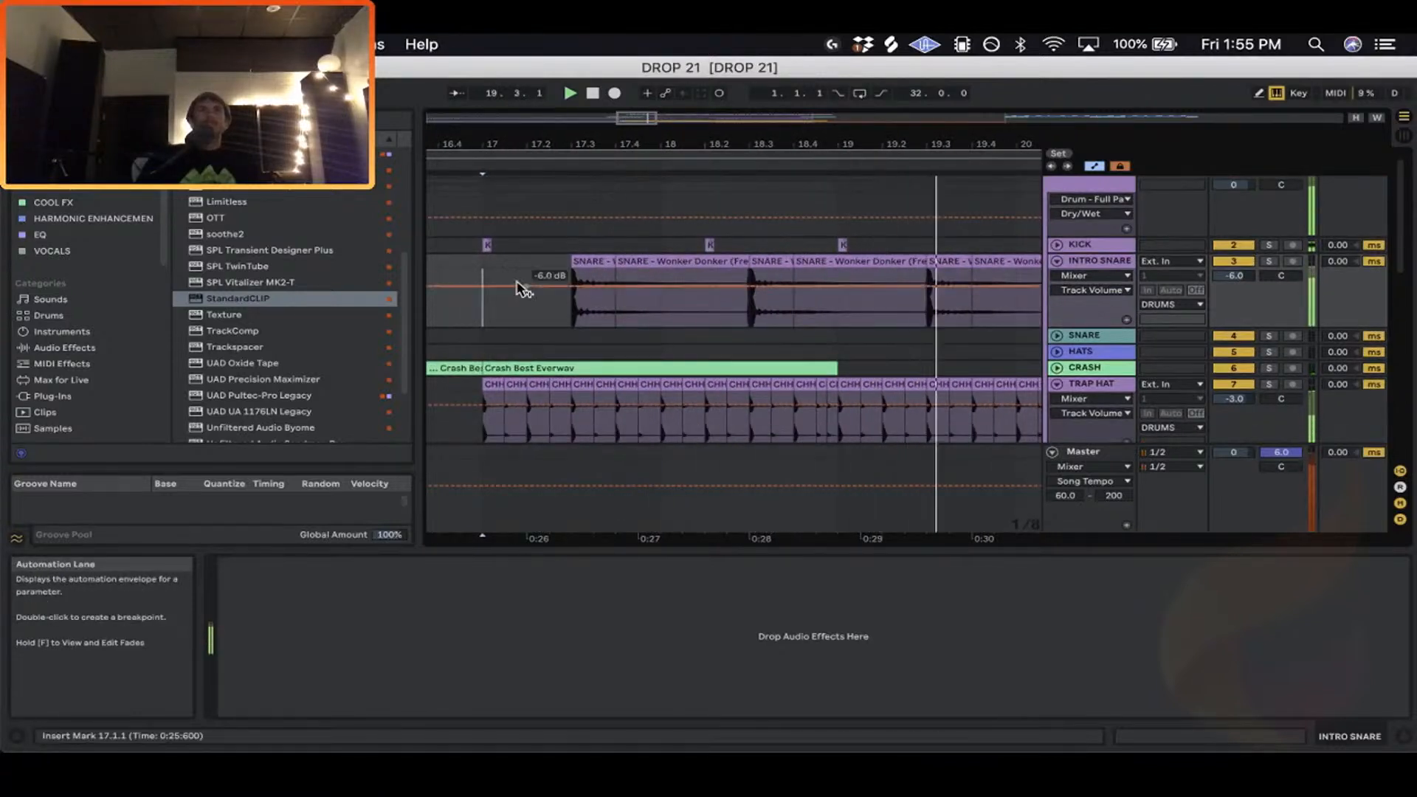
pyautogui.moveTo(545, 141); pyautogui.dragTo(544, 63)
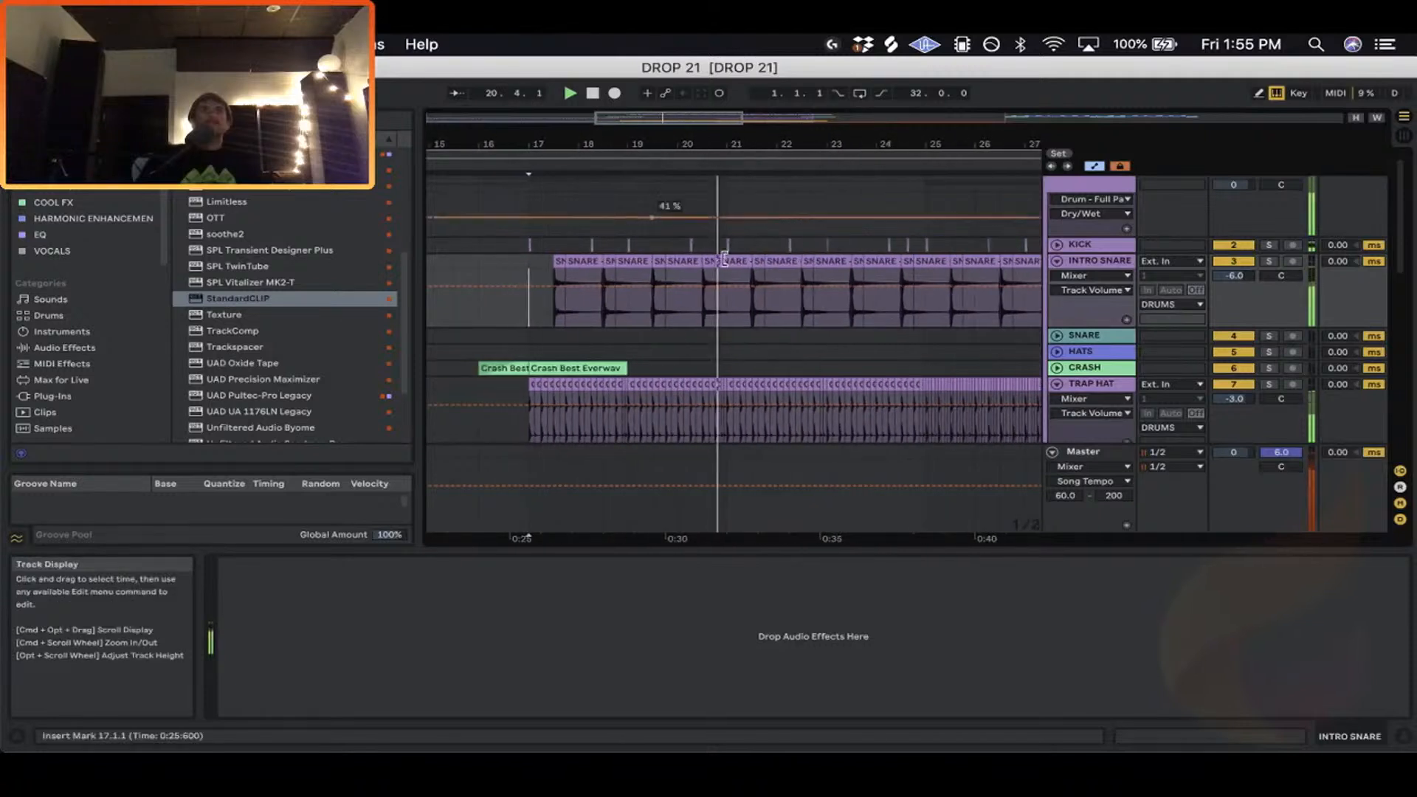
# Solo the trap hat track and play it from bar 17.
pyautogui.click(1271, 384)
pyautogui.press('space')
pyautogui.press('space')
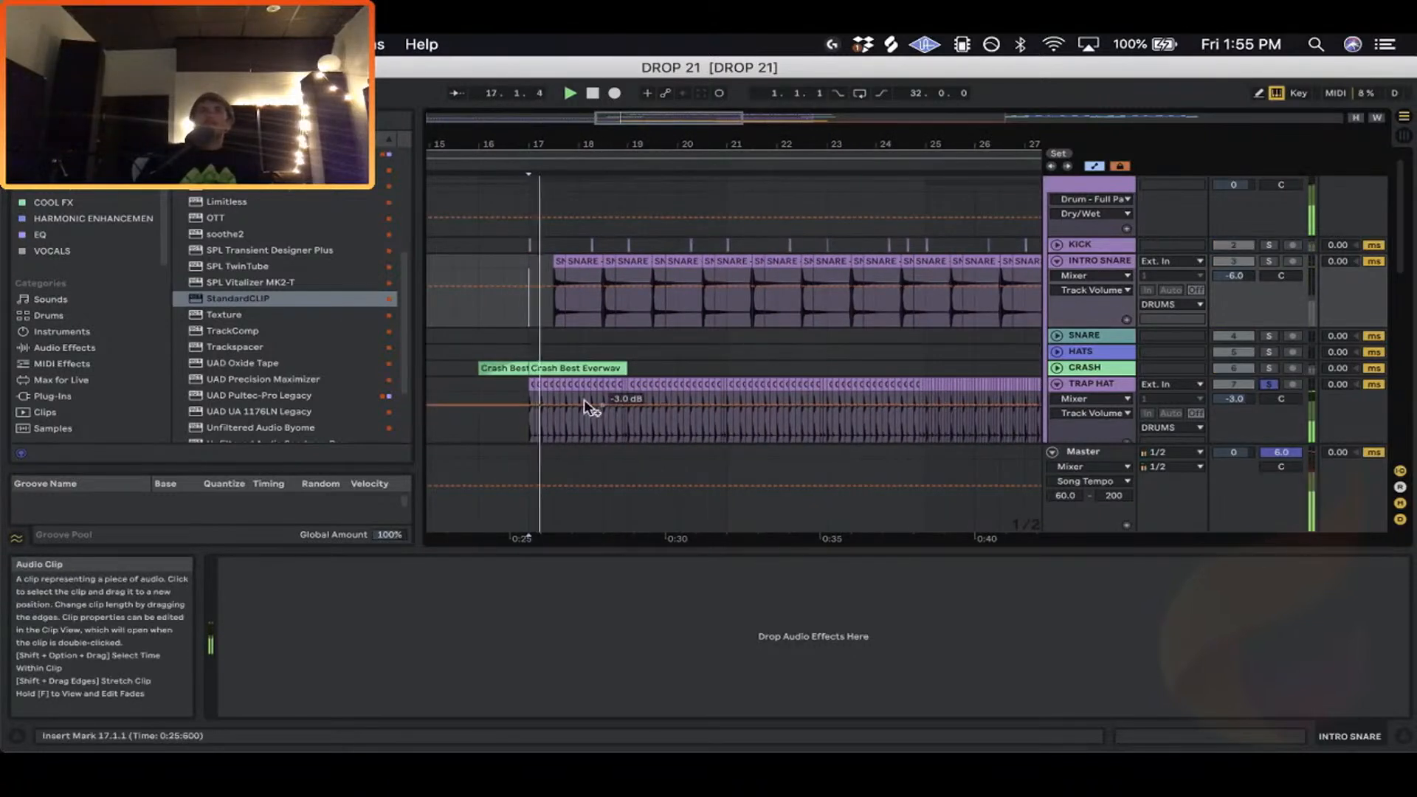
# Add ValhallaVintageVerb to the trap hat track and move its window clear of the browser.
pyautogui.scroll(1, 422, 352)
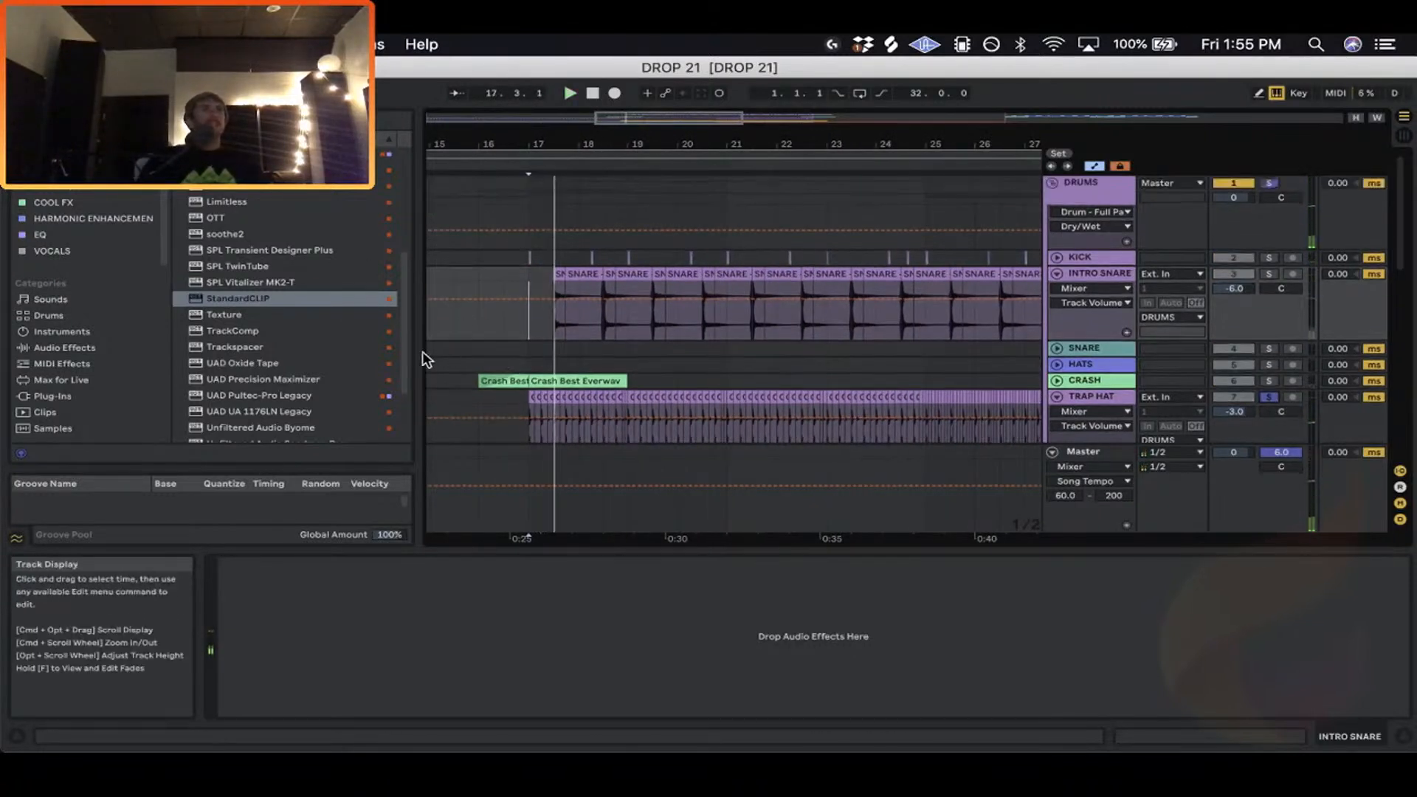
pyautogui.scroll(1, 190, 253)
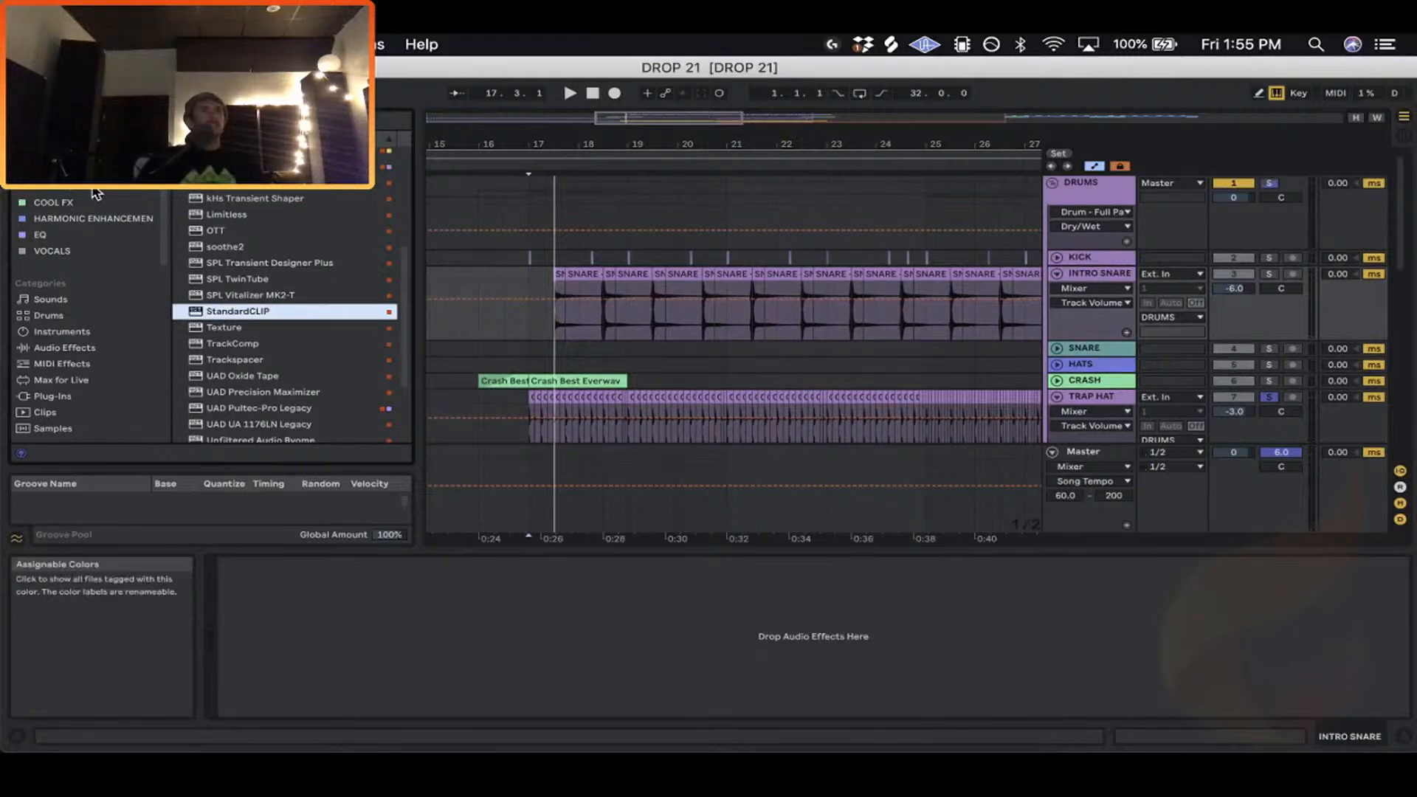
pyautogui.scroll(-5, 280, 188)
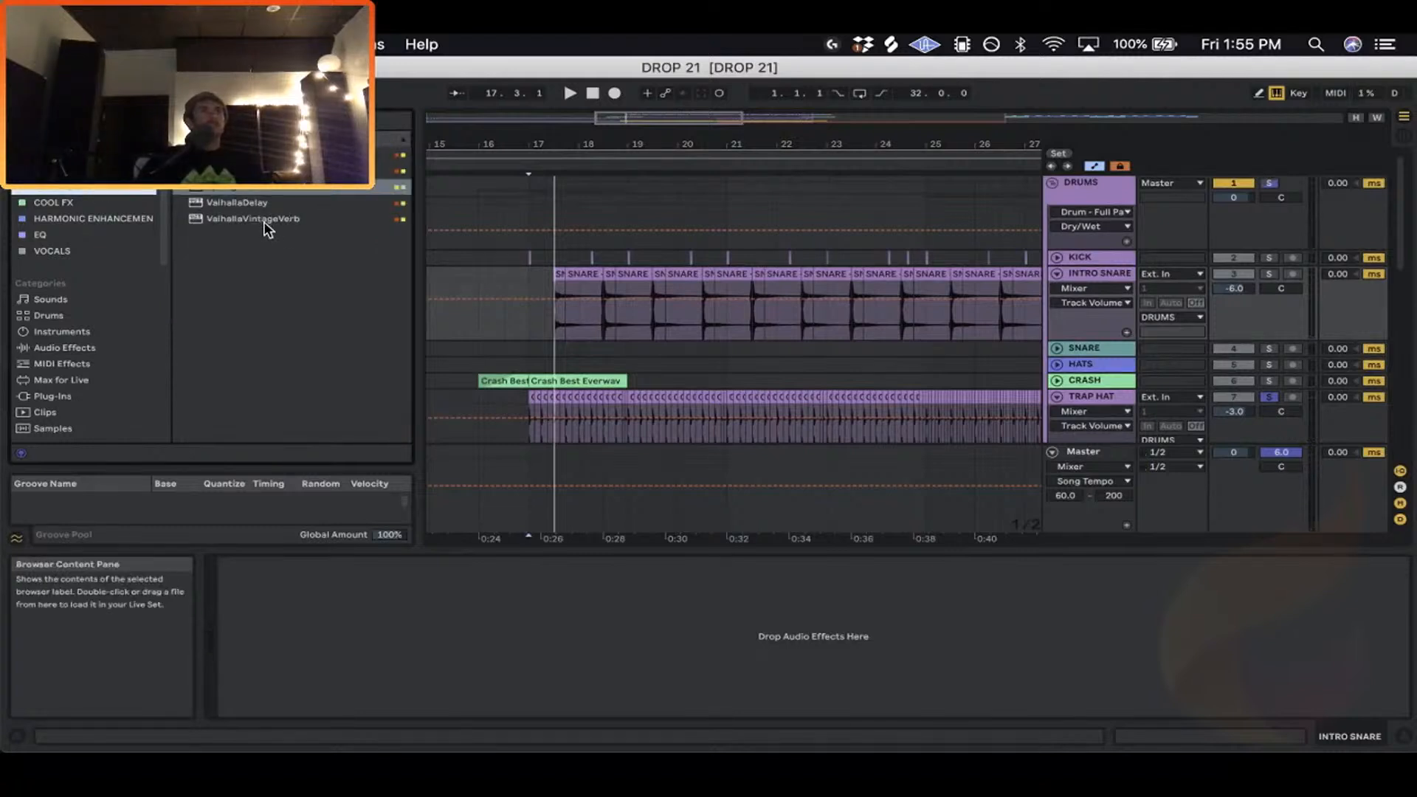
pyautogui.moveTo(264, 220); pyautogui.dragTo(687, 372)
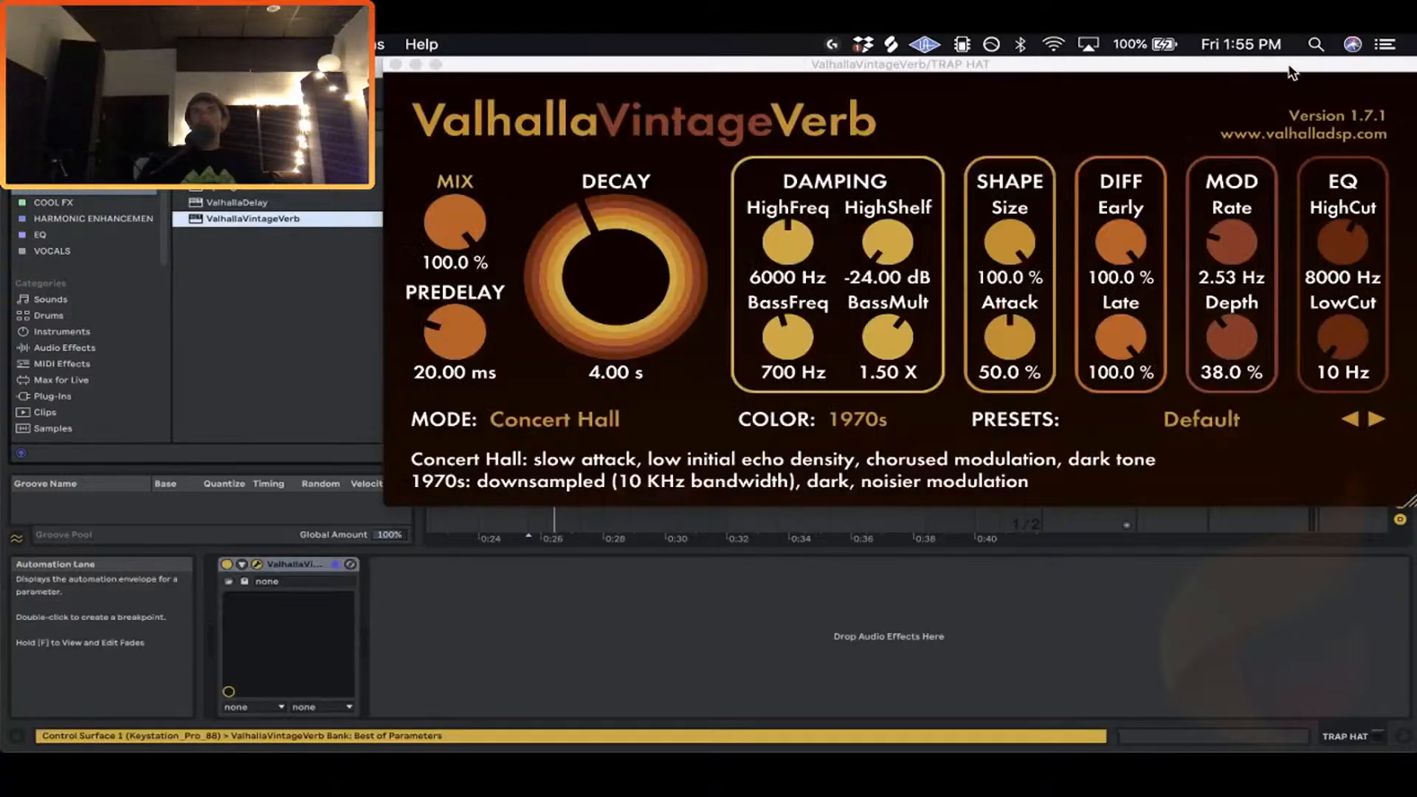
pyautogui.moveTo(1289, 68); pyautogui.dragTo(1103, 167)
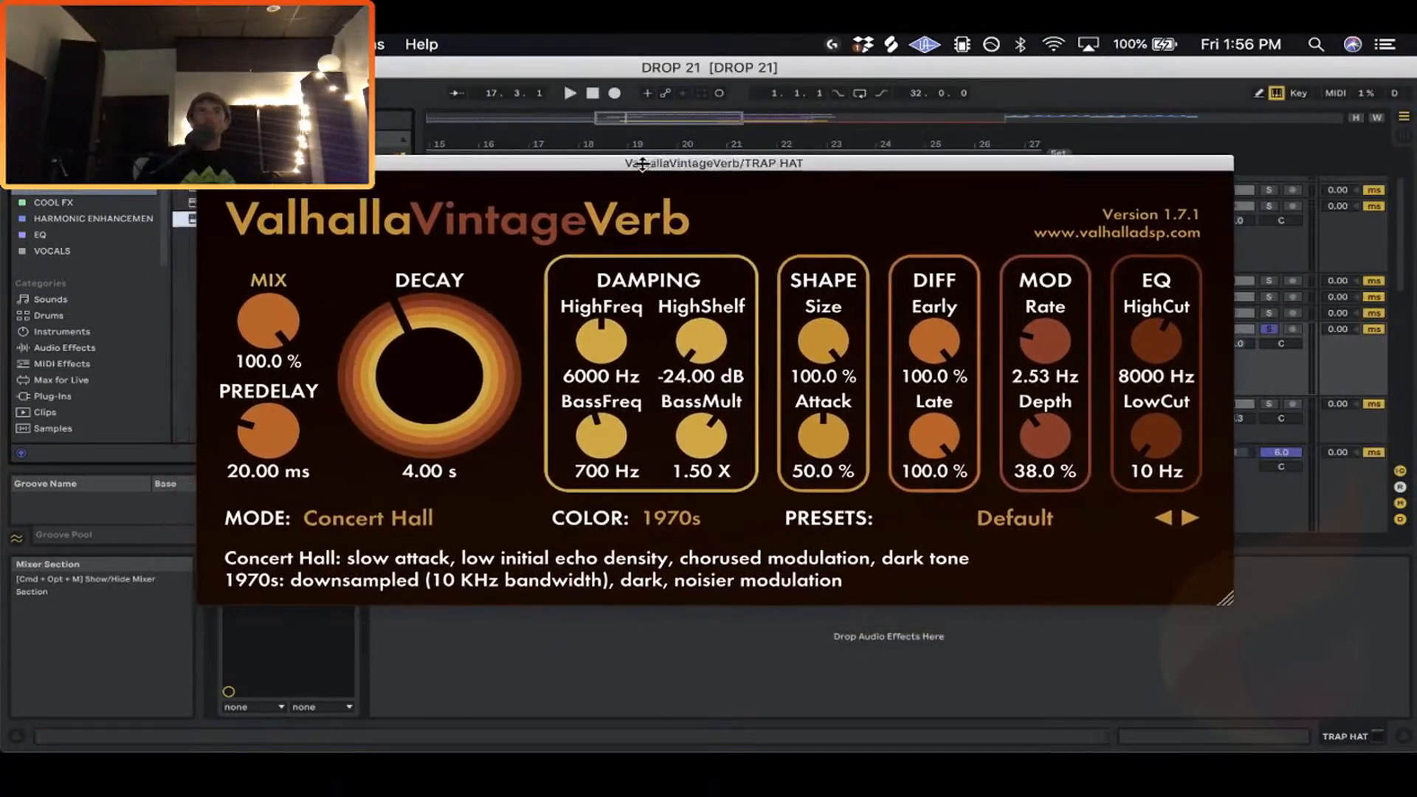
pyautogui.moveTo(641, 164); pyautogui.dragTo(749, 127)
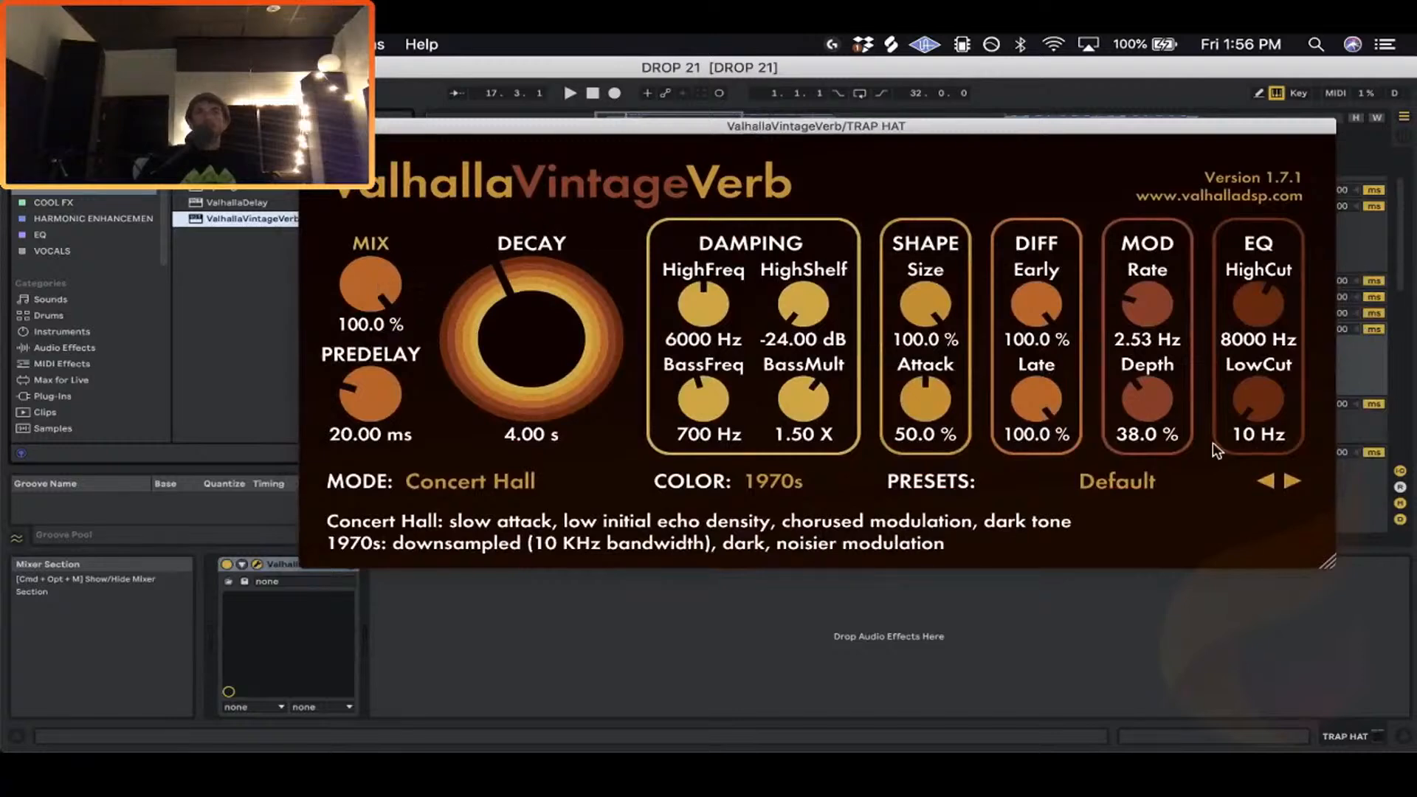
# Load the user preset Snare Fizz in the trap hat's ValhallaVintageVerb.
pyautogui.click(1134, 487)
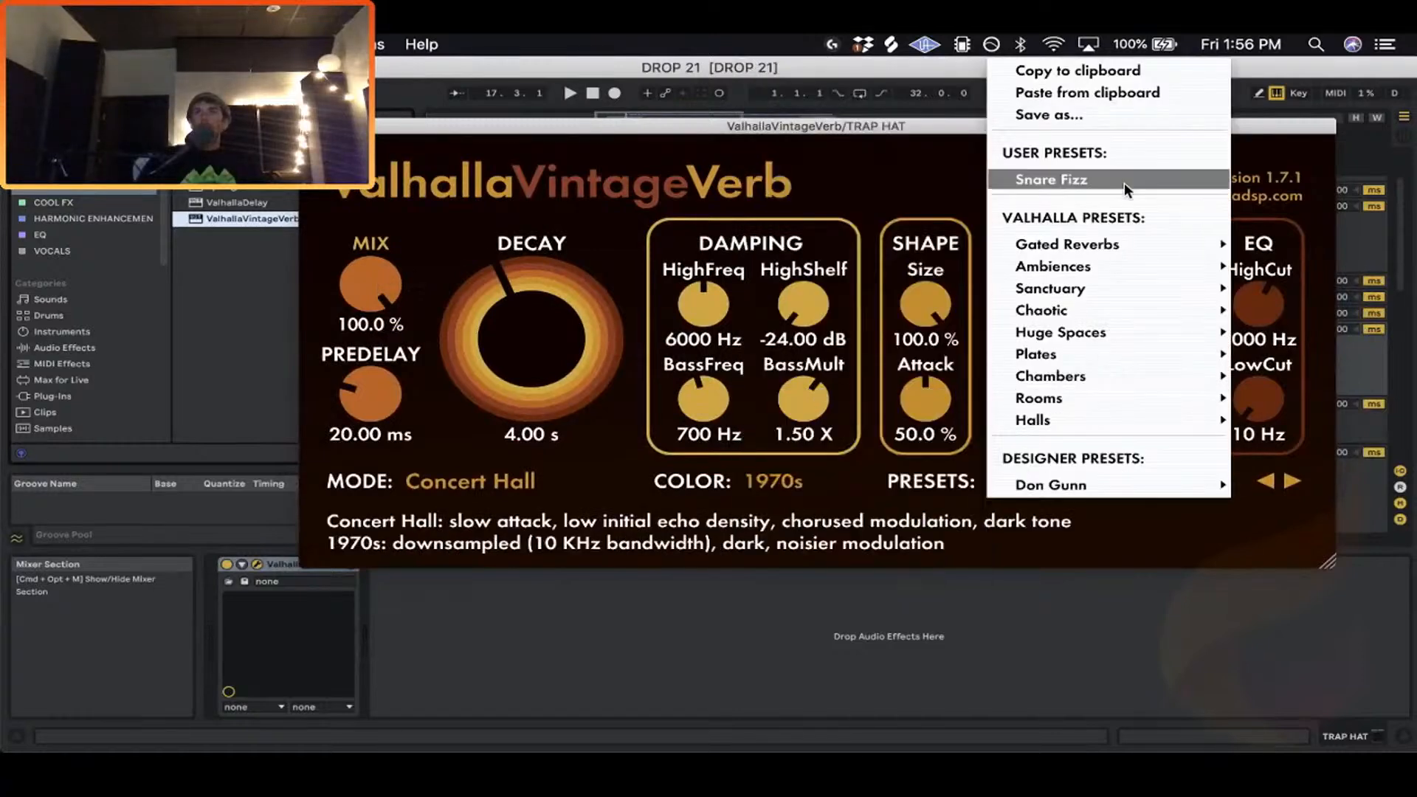
pyautogui.click(1111, 183)
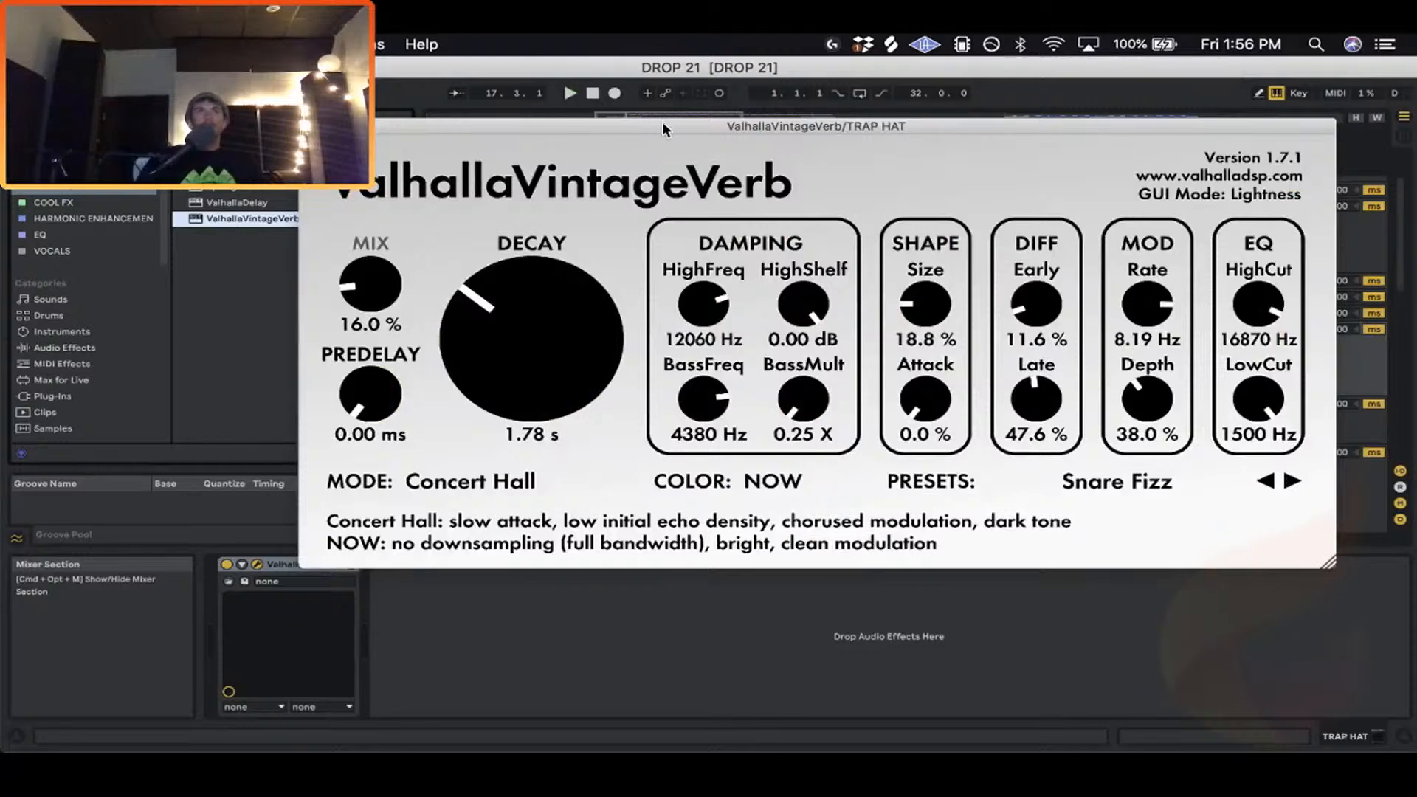
pyautogui.moveTo(662, 121); pyautogui.dragTo(564, 186)
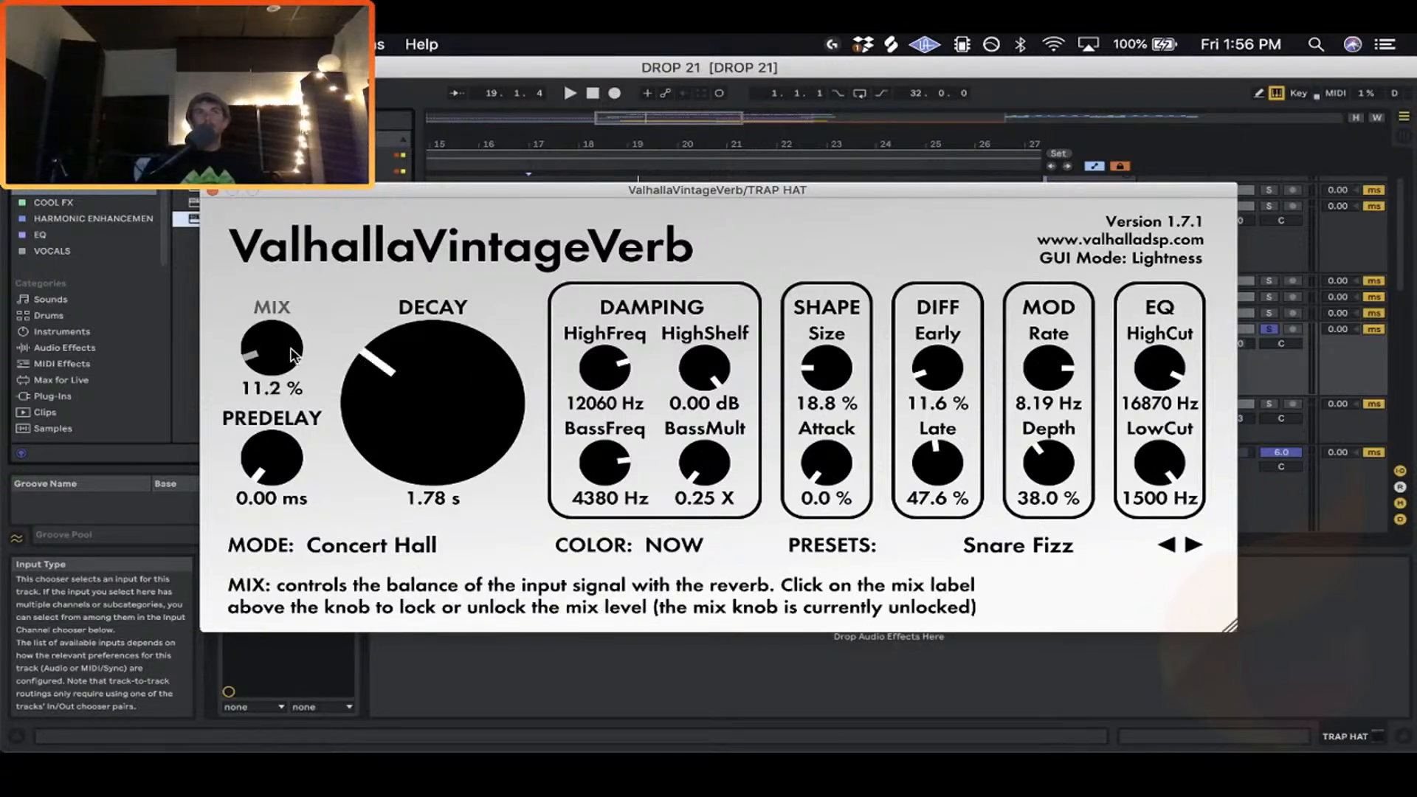
# Set the trap hat reverb's Mix to 7.2% and its Decay to 0.66 s during playback.
pyautogui.press('space')
pyautogui.scroll(-5, 291, 351)
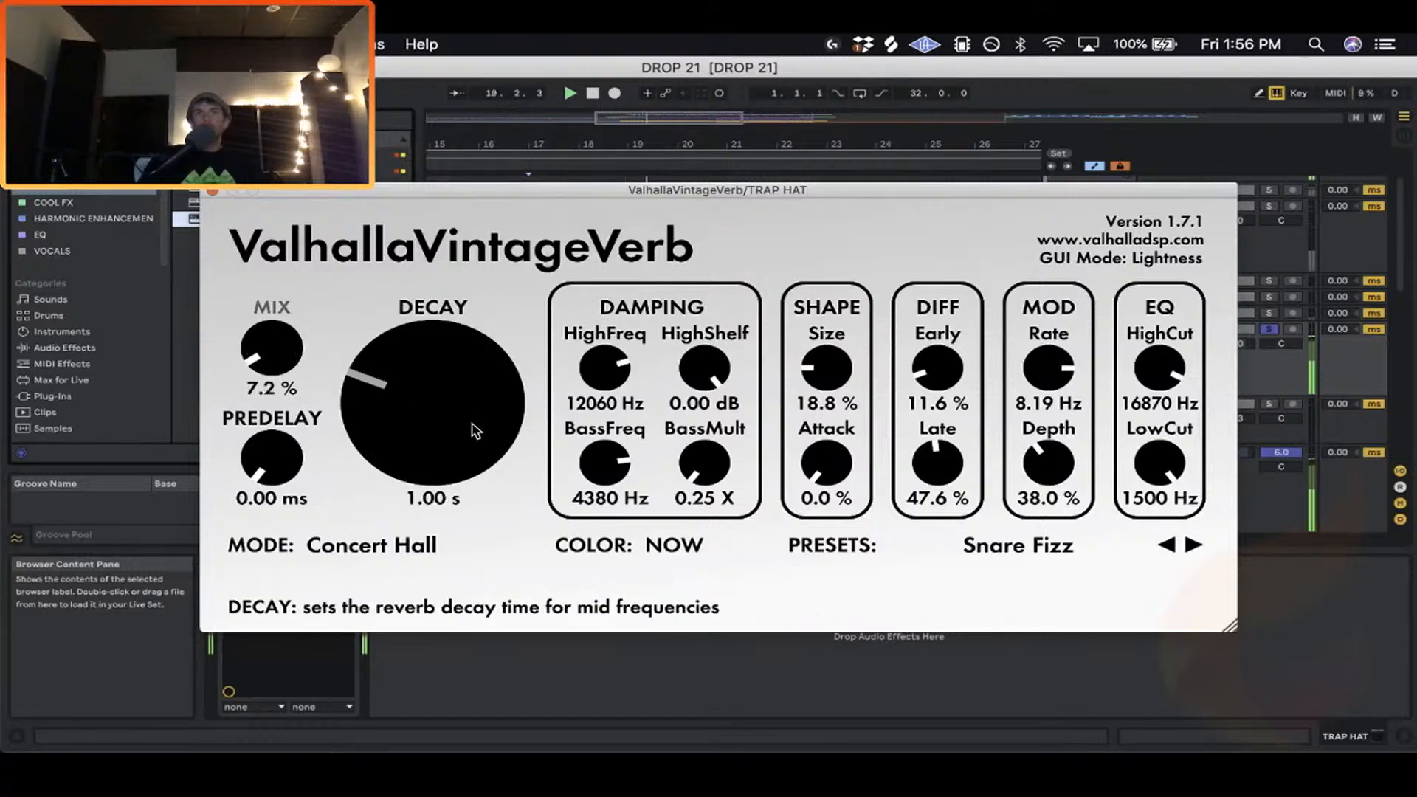
pyautogui.scroll(-1, 476, 431)
pyautogui.scroll(-5, 427, 407)
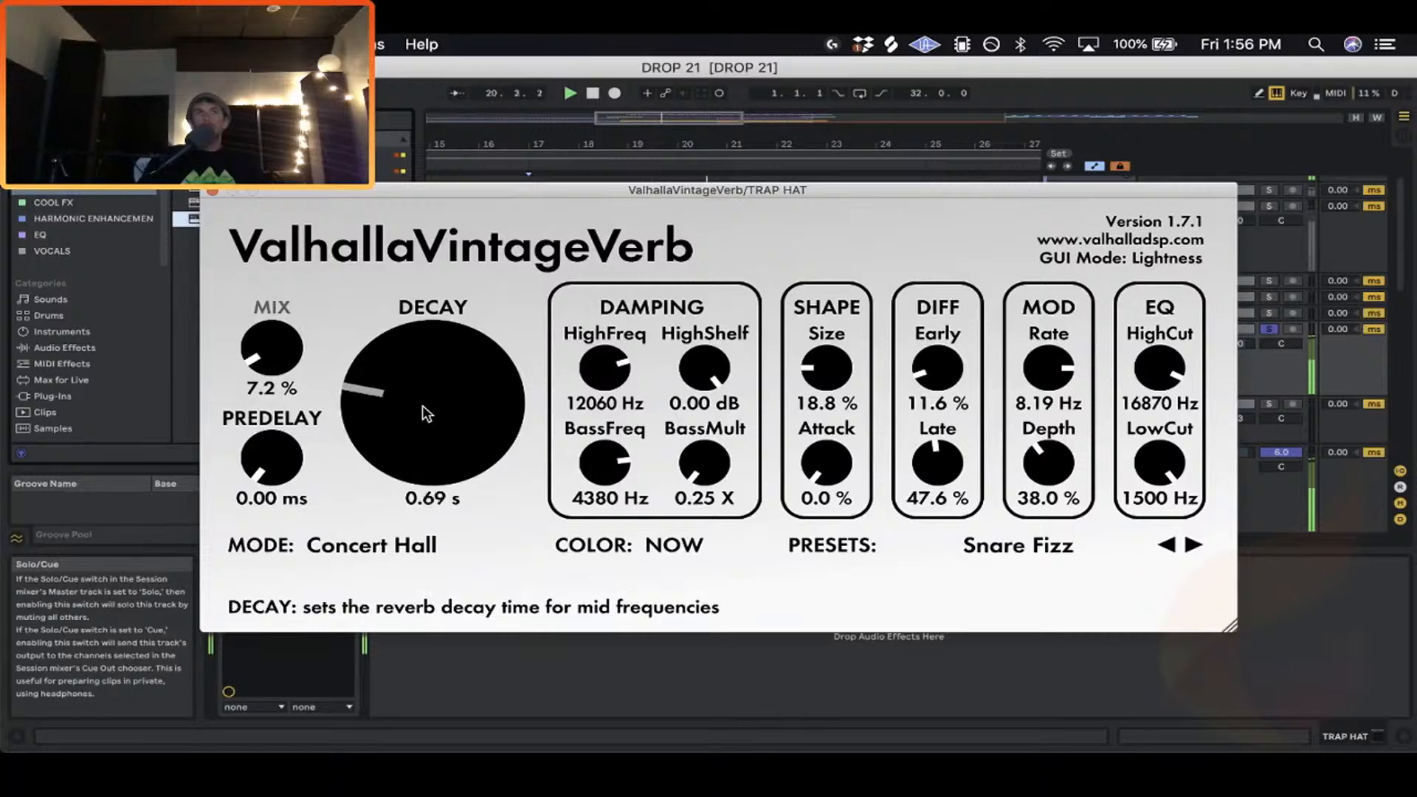
# Unsolo the trap hat, close the reverb window, and set the track volume to -3.6 dB against the full mix.
pyautogui.click(1269, 330)
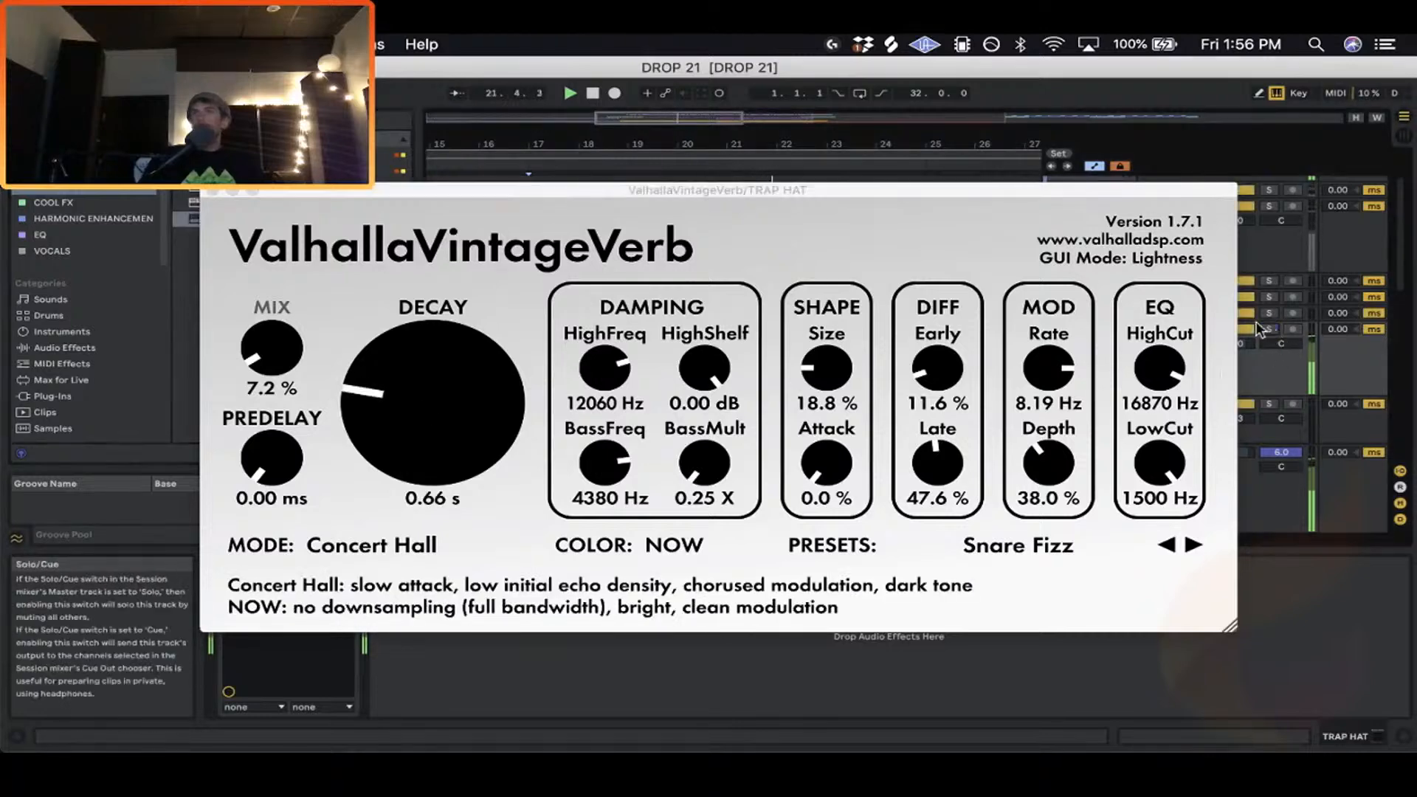
pyautogui.click(213, 191)
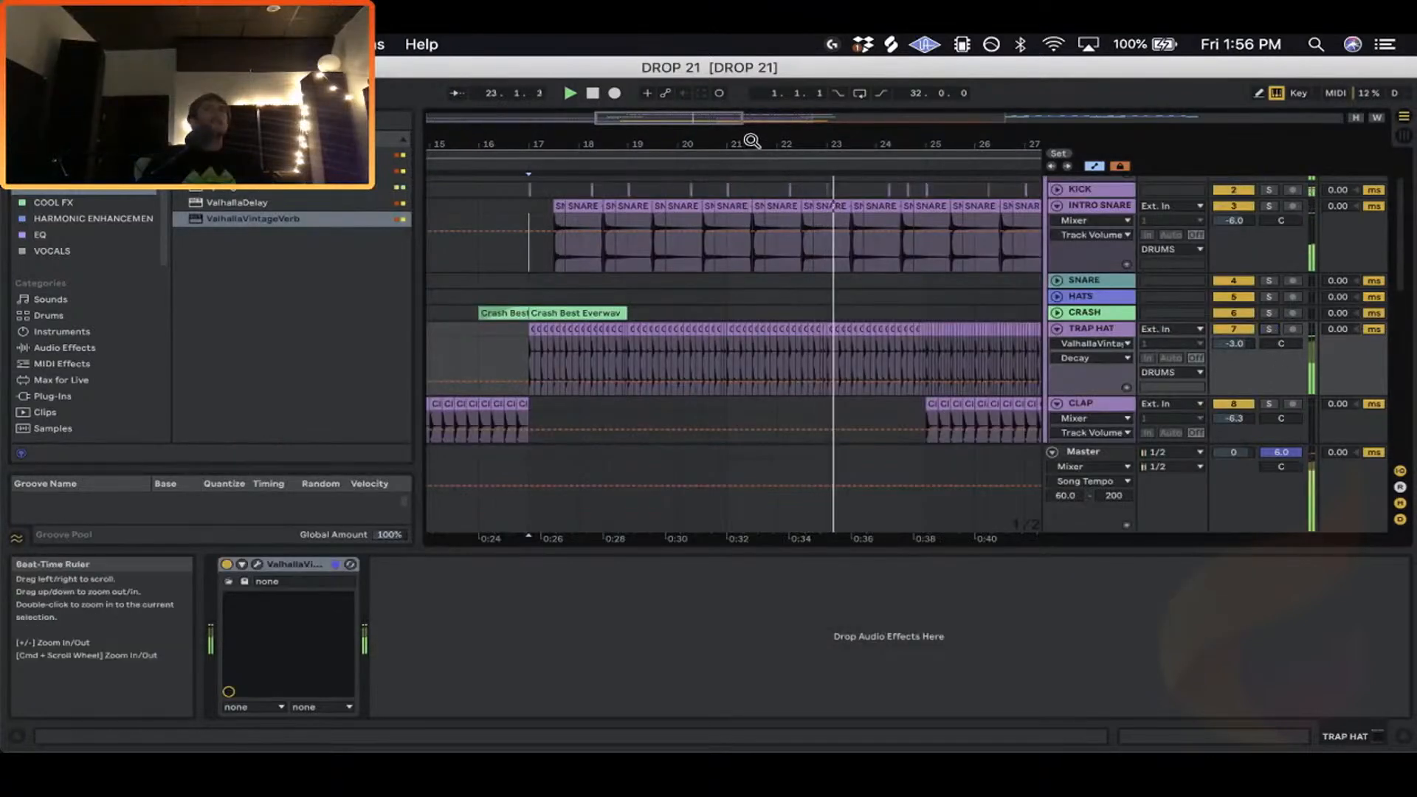
pyautogui.moveTo(752, 142); pyautogui.dragTo(755, 82)
pyautogui.moveTo(1234, 343); pyautogui.dragTo(1234, 348)
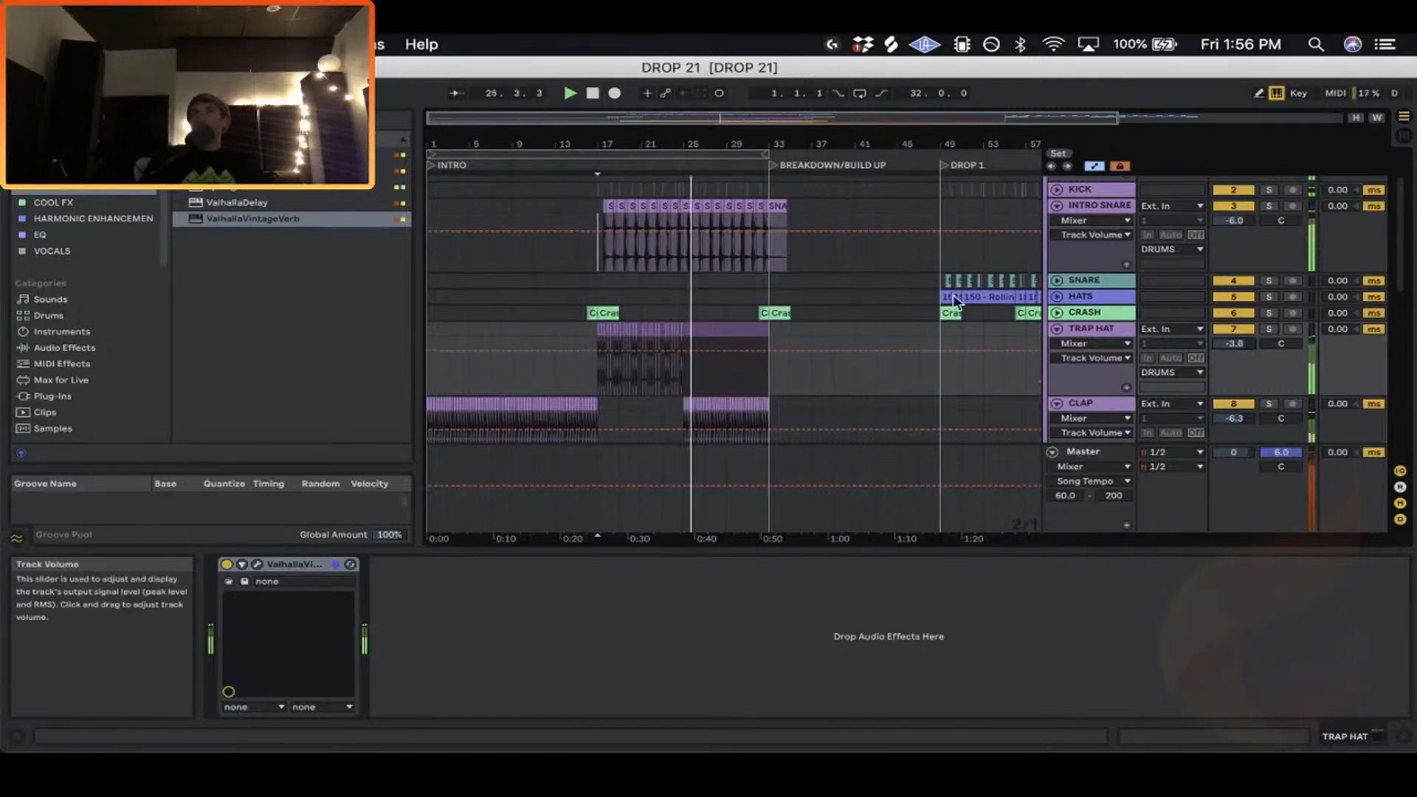
# Stop playback and copy the ValhallaVintageVerb from the trap hat track to the clap track.
pyautogui.scroll(-3, 1069, 365)
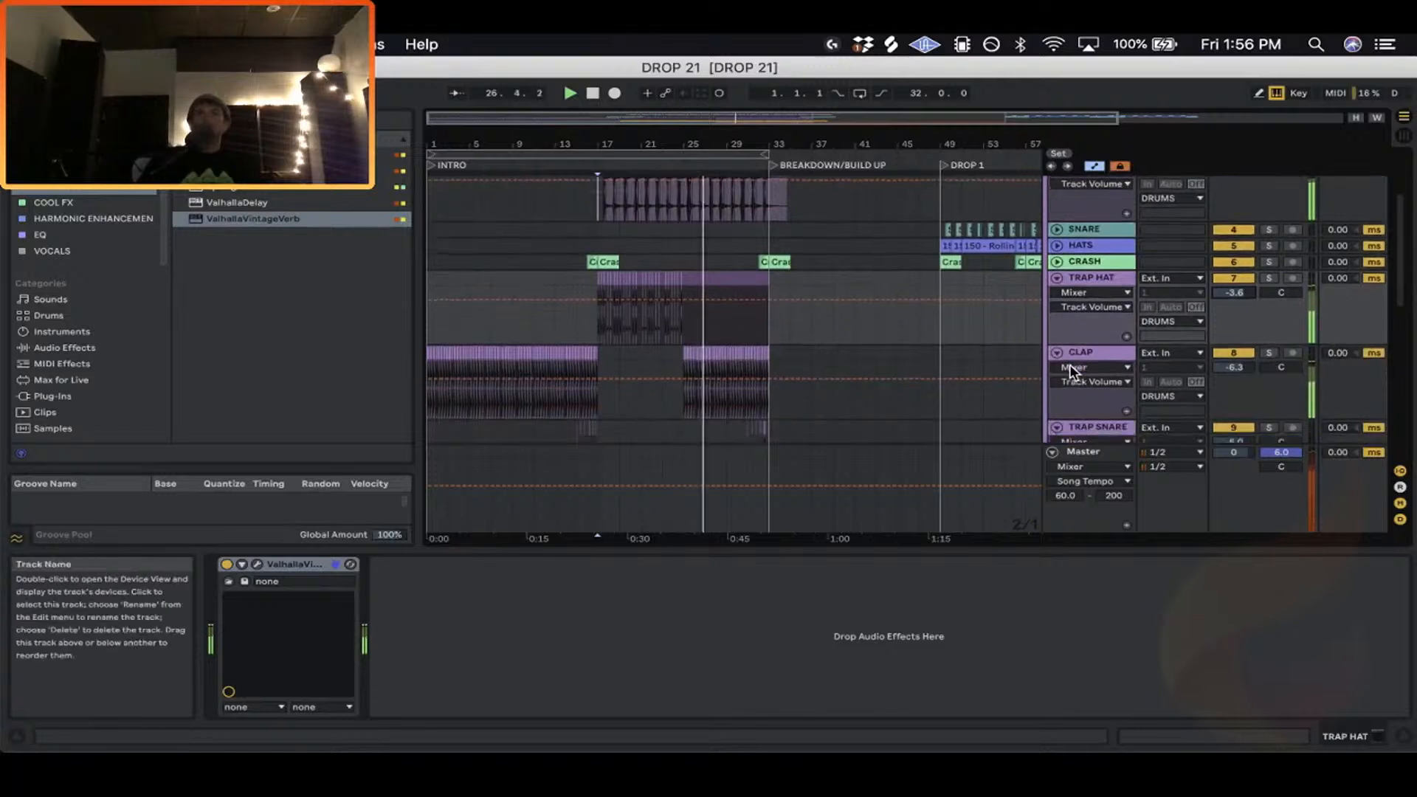
pyautogui.click(1096, 250)
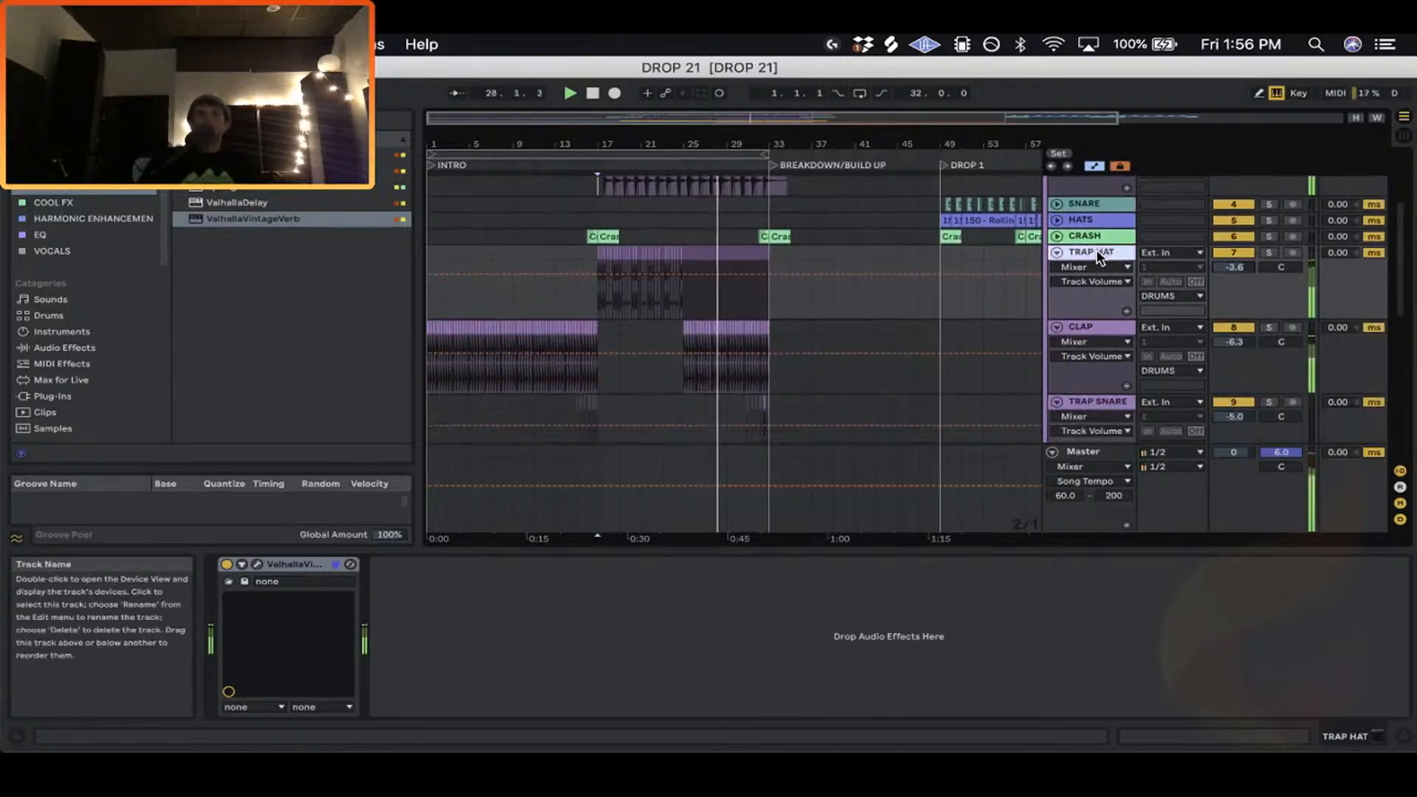
pyautogui.press('space')
pyautogui.click(298, 564)
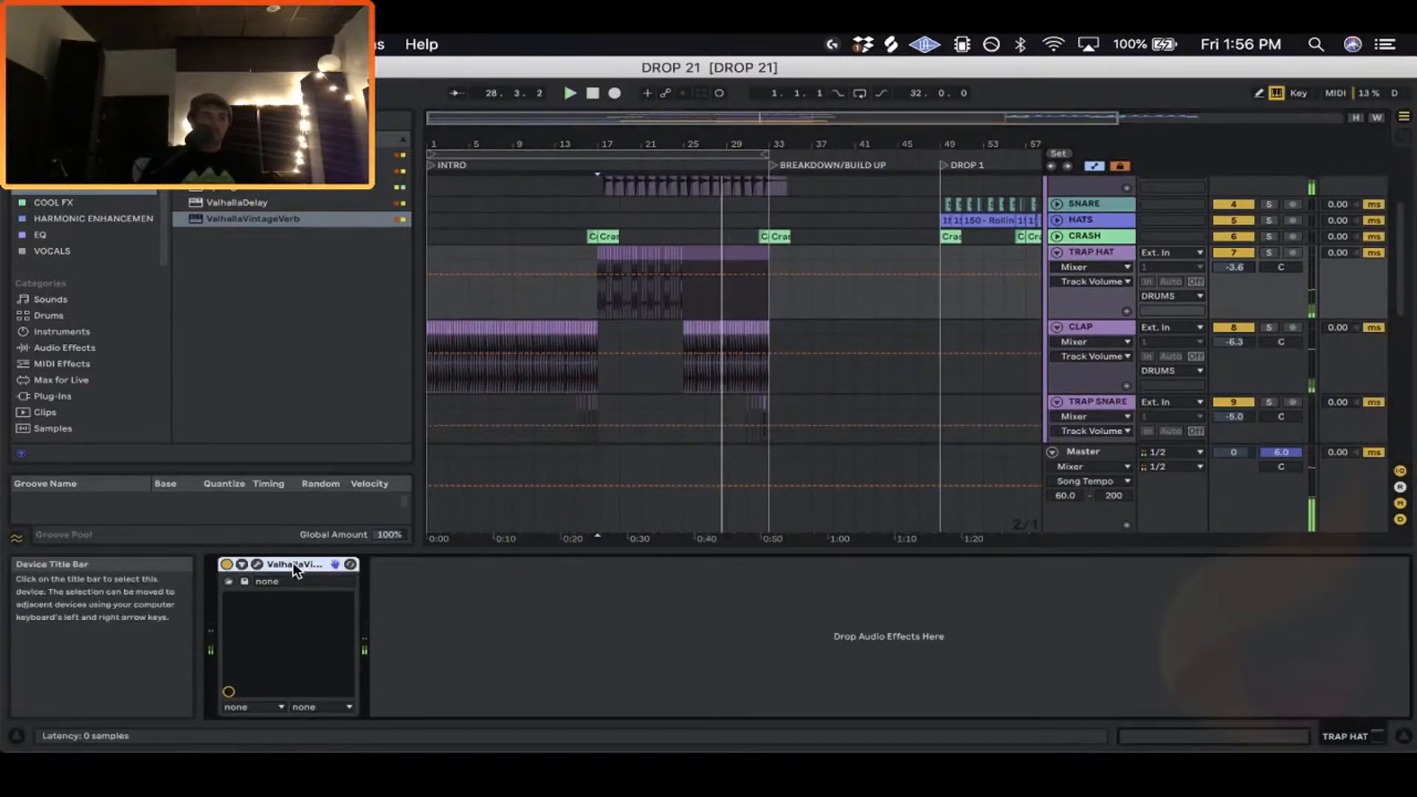
pyautogui.moveTo(293, 563); pyautogui.dragTo(602, 383)
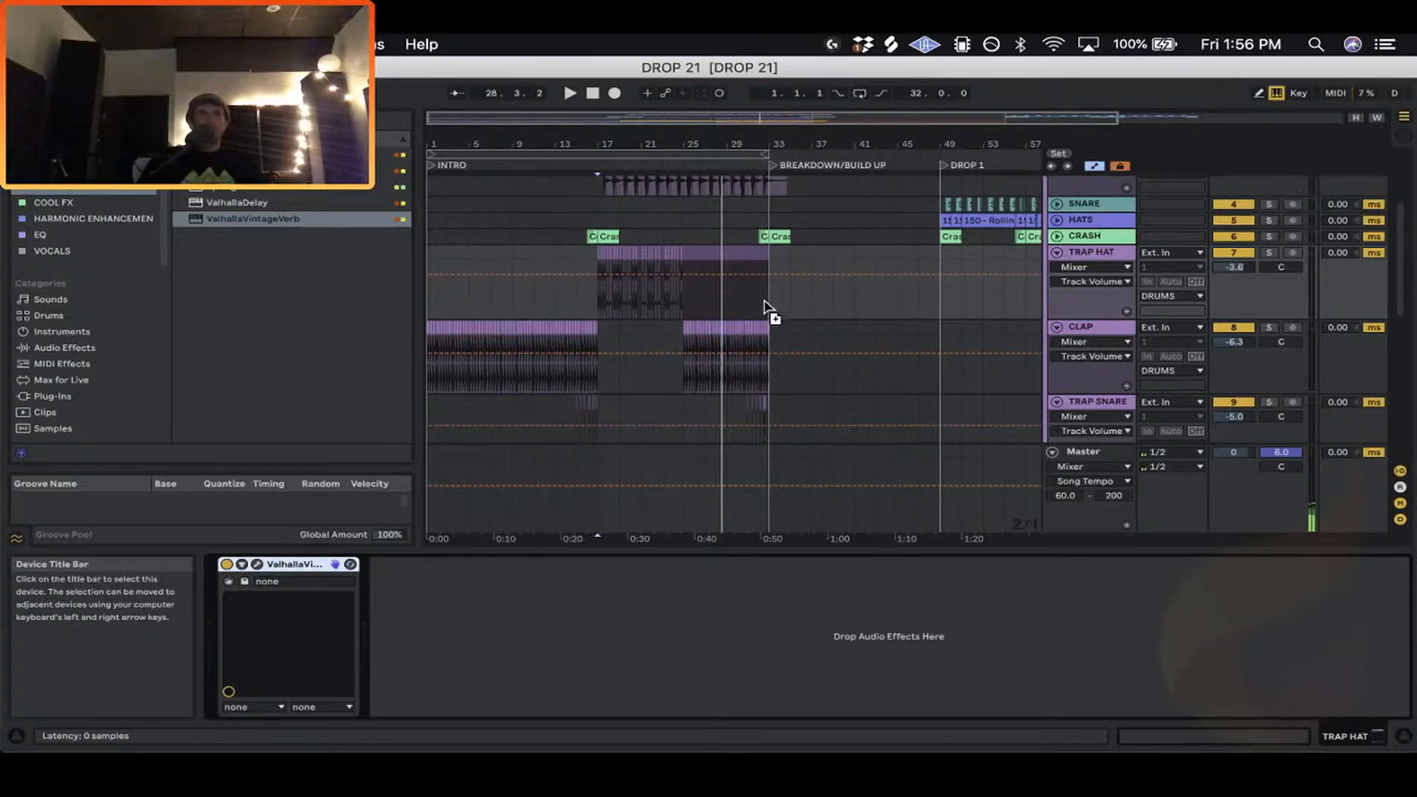
pyautogui.moveTo(735, 370); pyautogui.dragTo(743, 374)
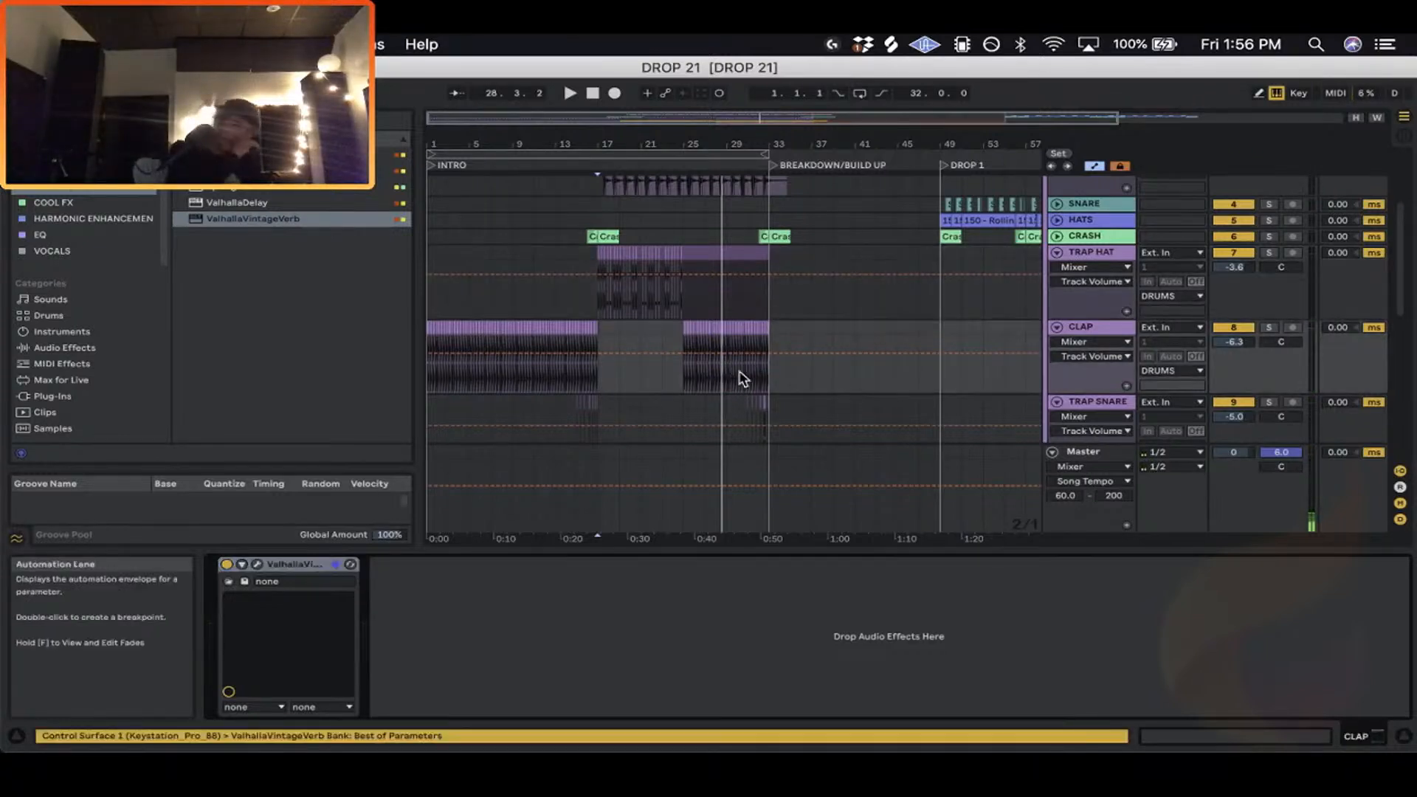
# Solo the clap track during playback and open its ValhallaVintageVerb window.
pyautogui.press('space')
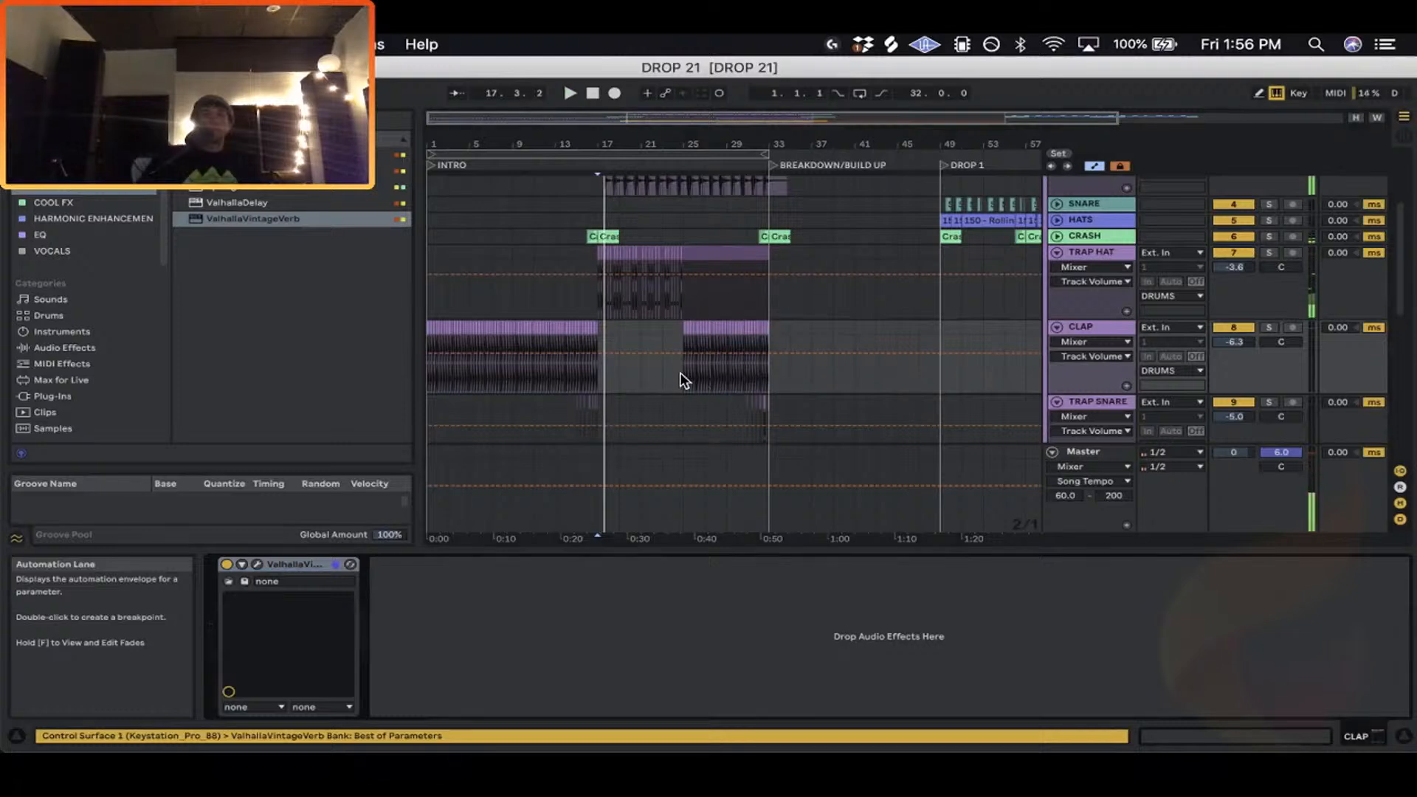
pyautogui.click(1268, 326)
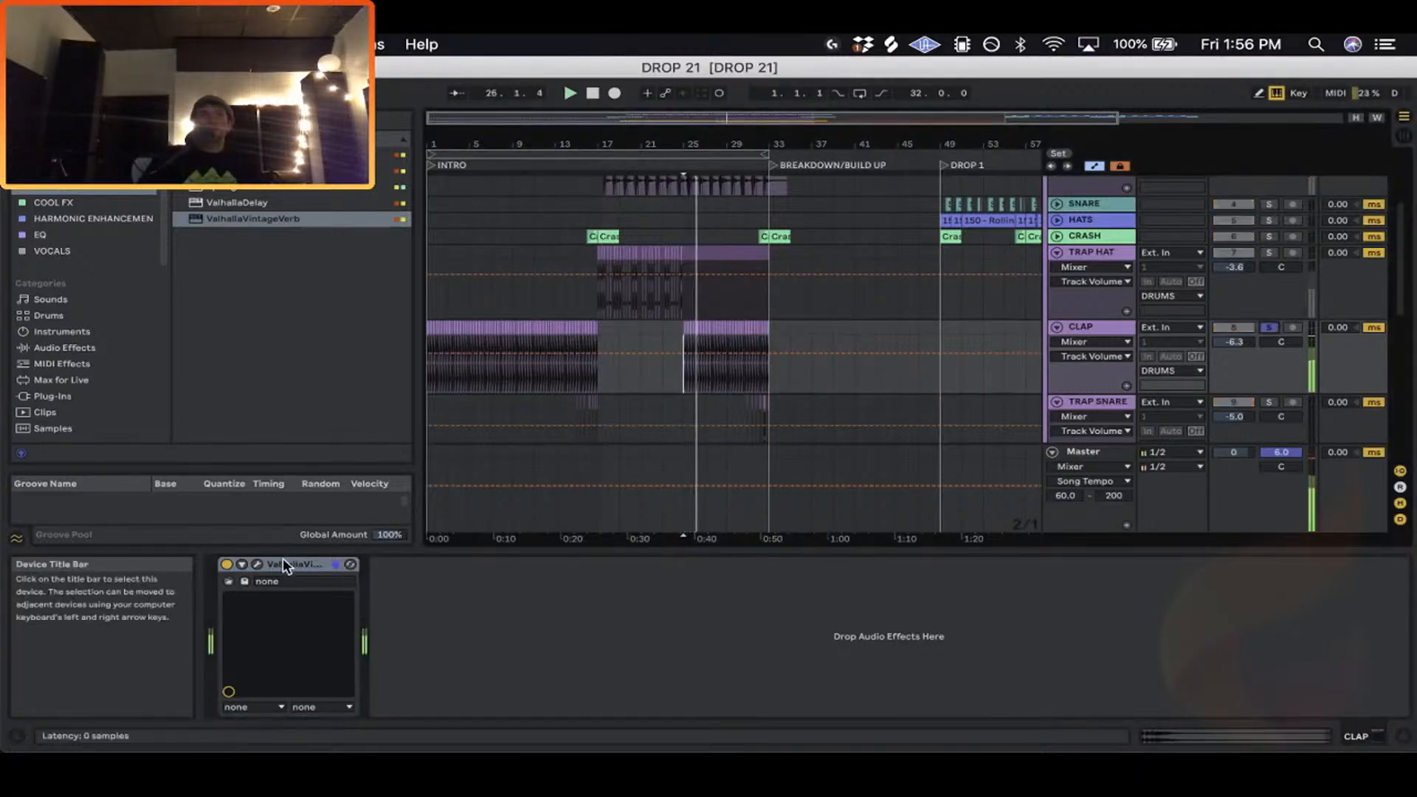
pyautogui.press('super+alt+p')
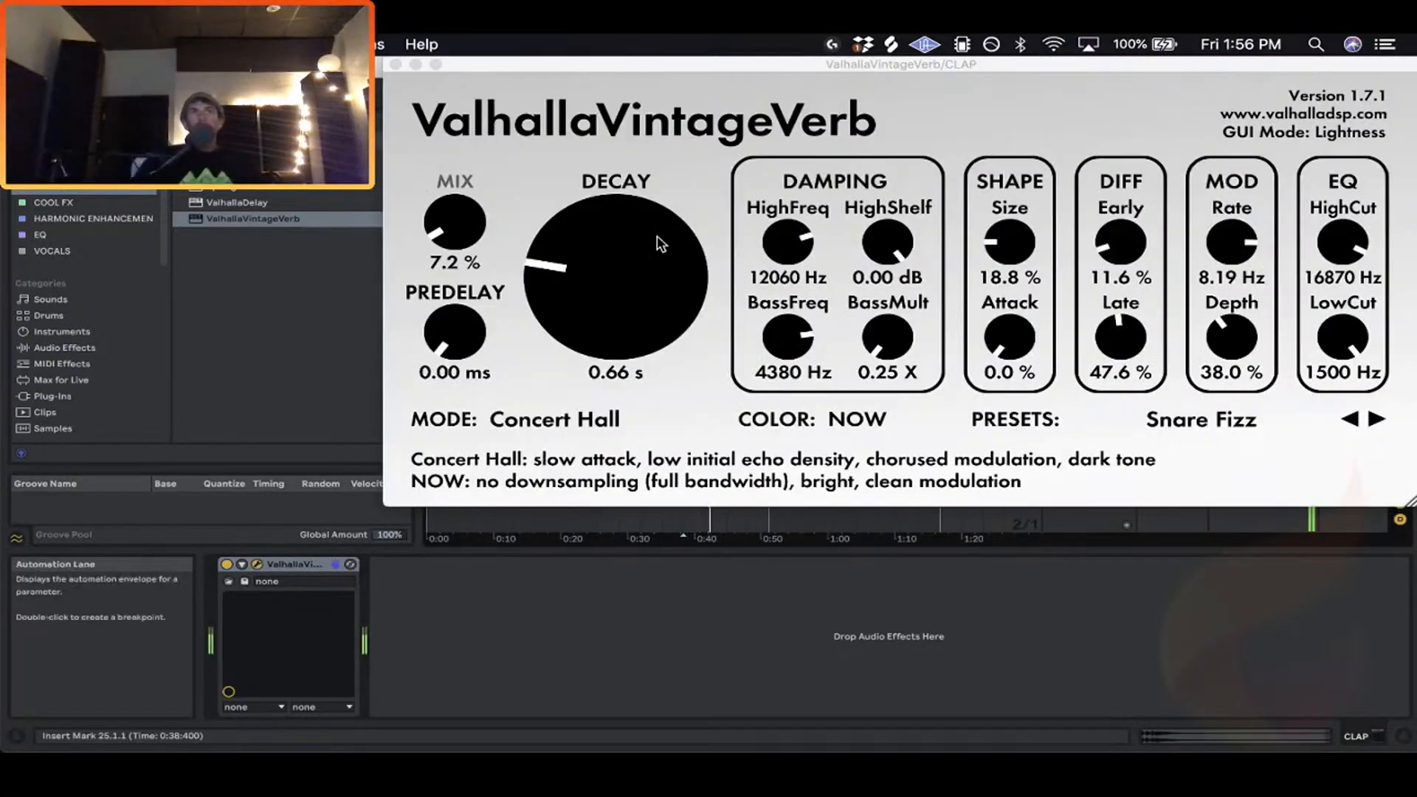
# Set the clap reverb's Mix to about 17% and its Decay to 0.37 s, and close the reverb window.
pyautogui.moveTo(452, 201); pyautogui.dragTo(456, 148)
pyautogui.moveTo(461, 203); pyautogui.dragTo(463, 214)
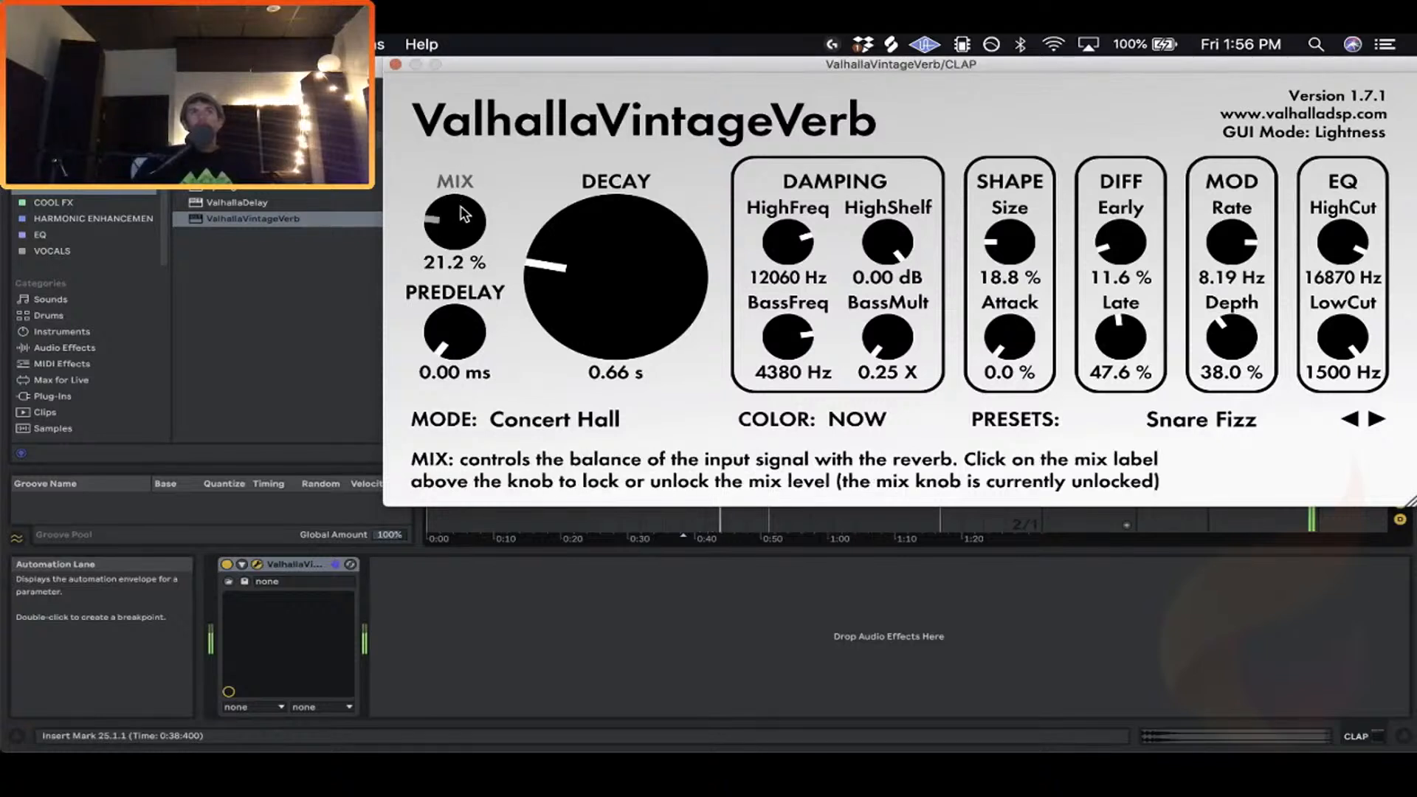
pyautogui.moveTo(668, 273); pyautogui.dragTo(669, 286)
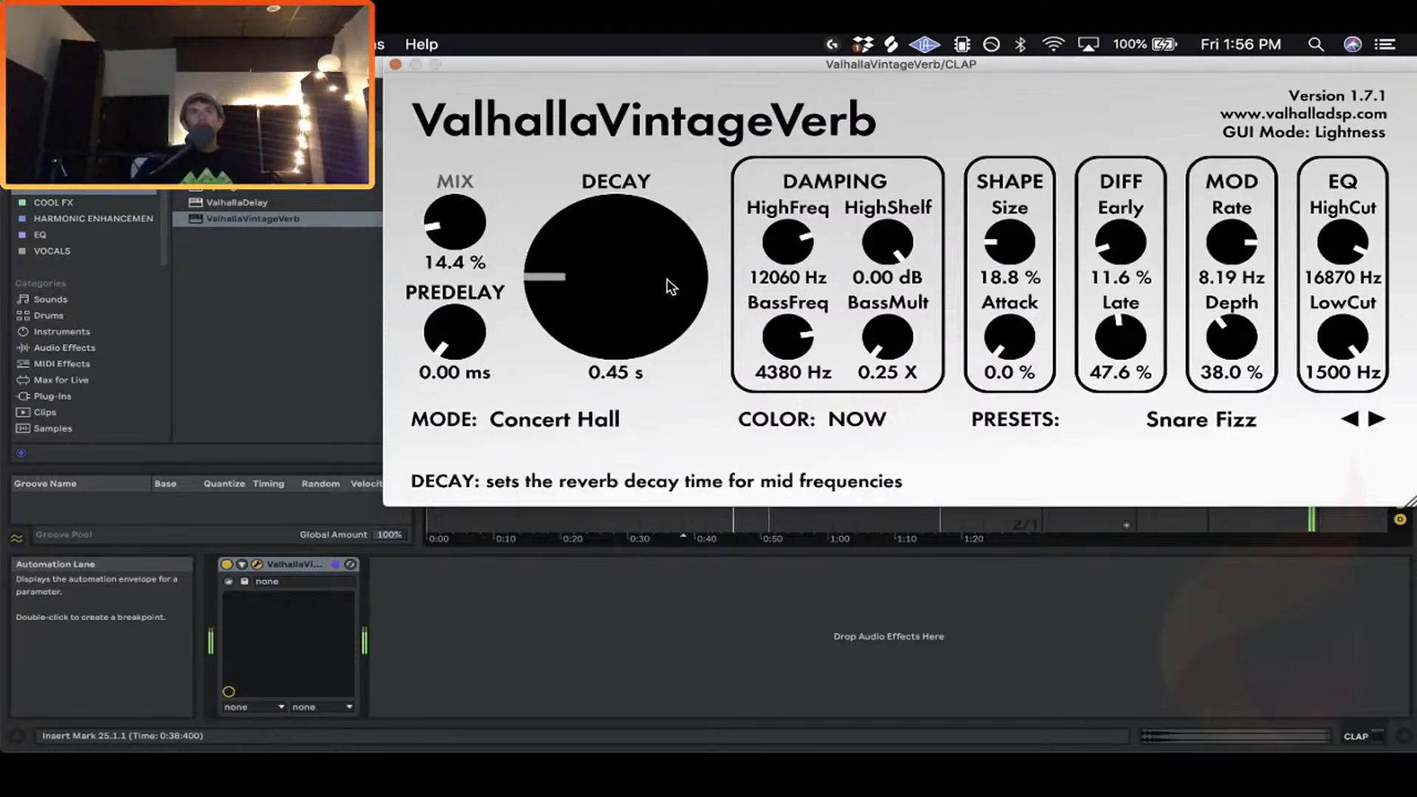
pyautogui.moveTo(460, 231); pyautogui.dragTo(454, 228)
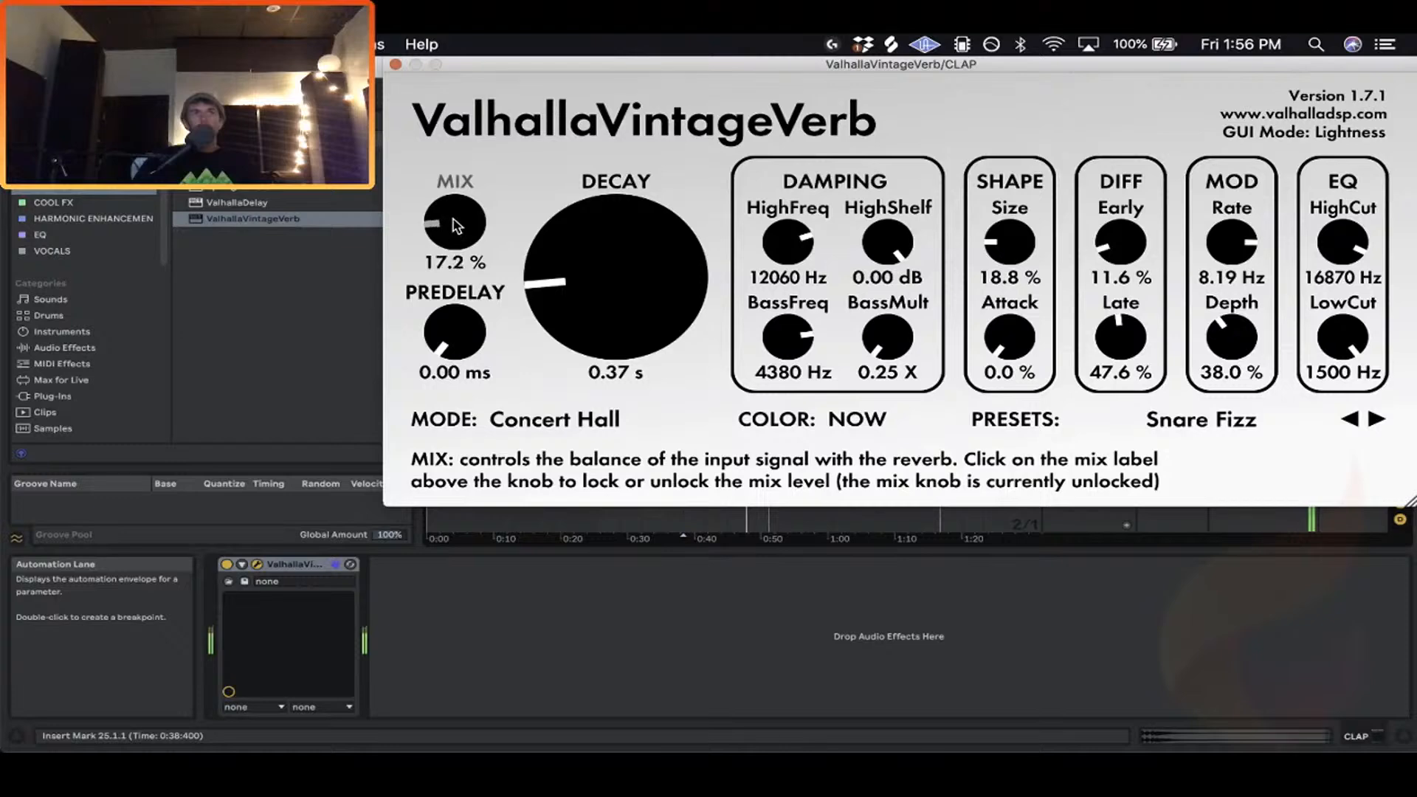
pyautogui.click(396, 65)
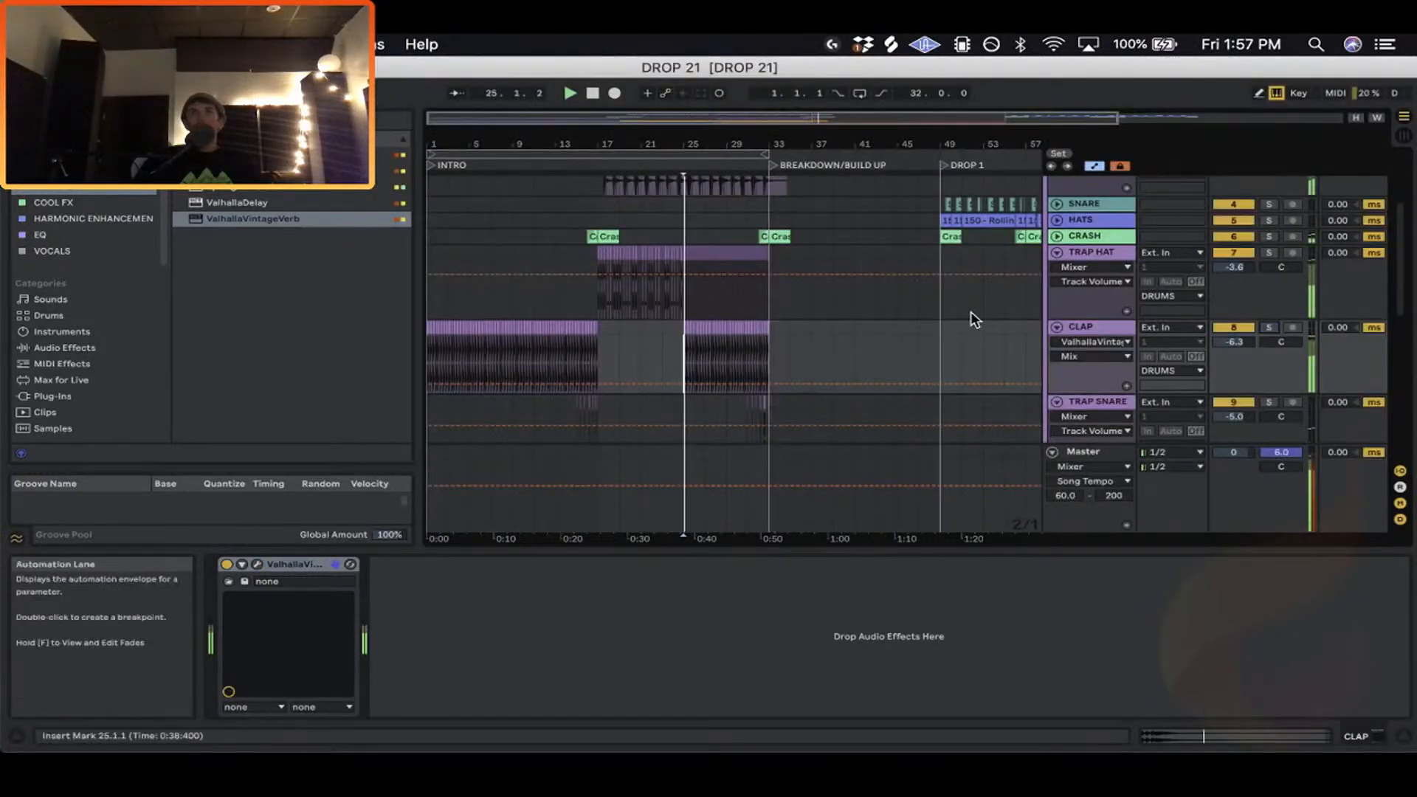
# Rename the Vital track directly below ACID, which holds the breakdown clips, as LEAD.
pyautogui.scroll(-5, 712, 289)
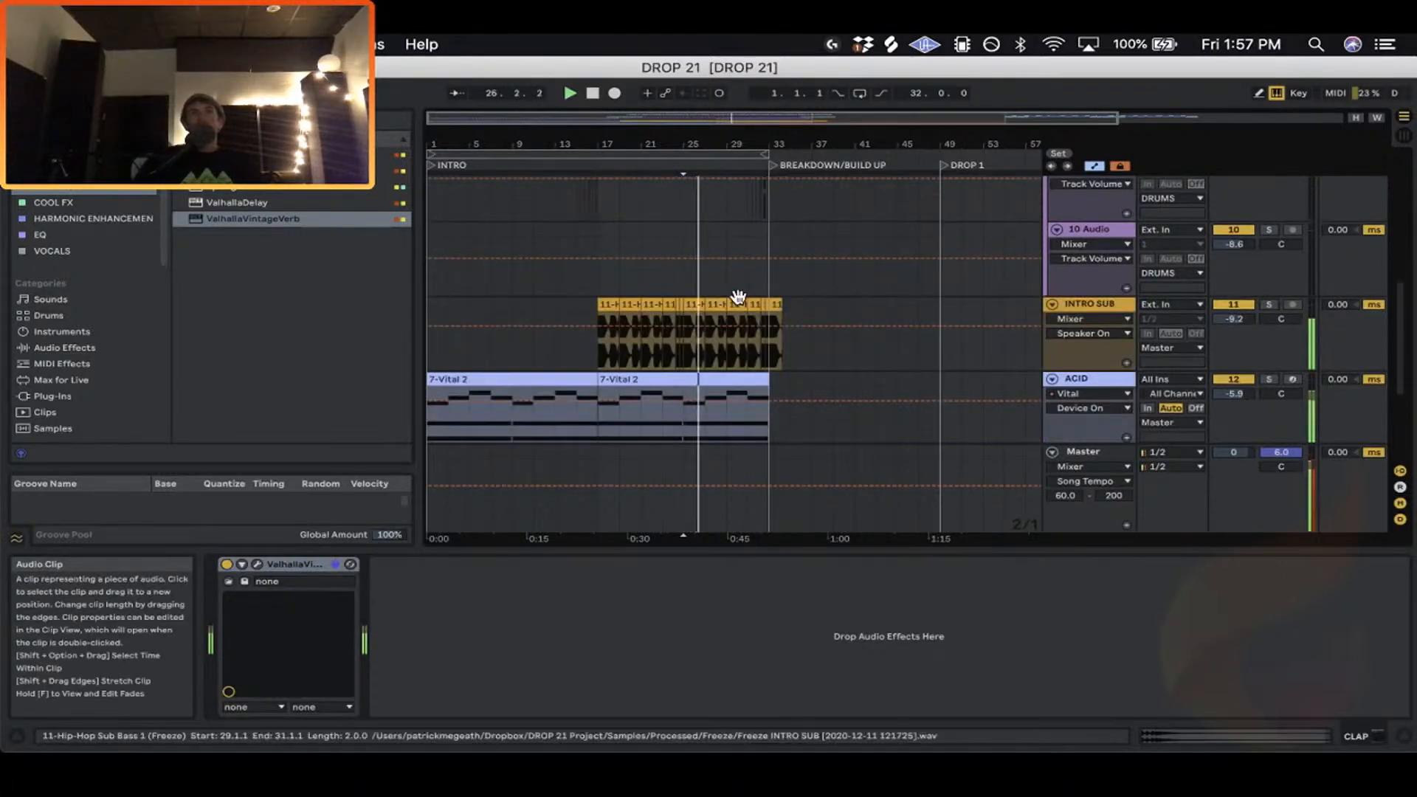
pyautogui.scroll(-5, 738, 297)
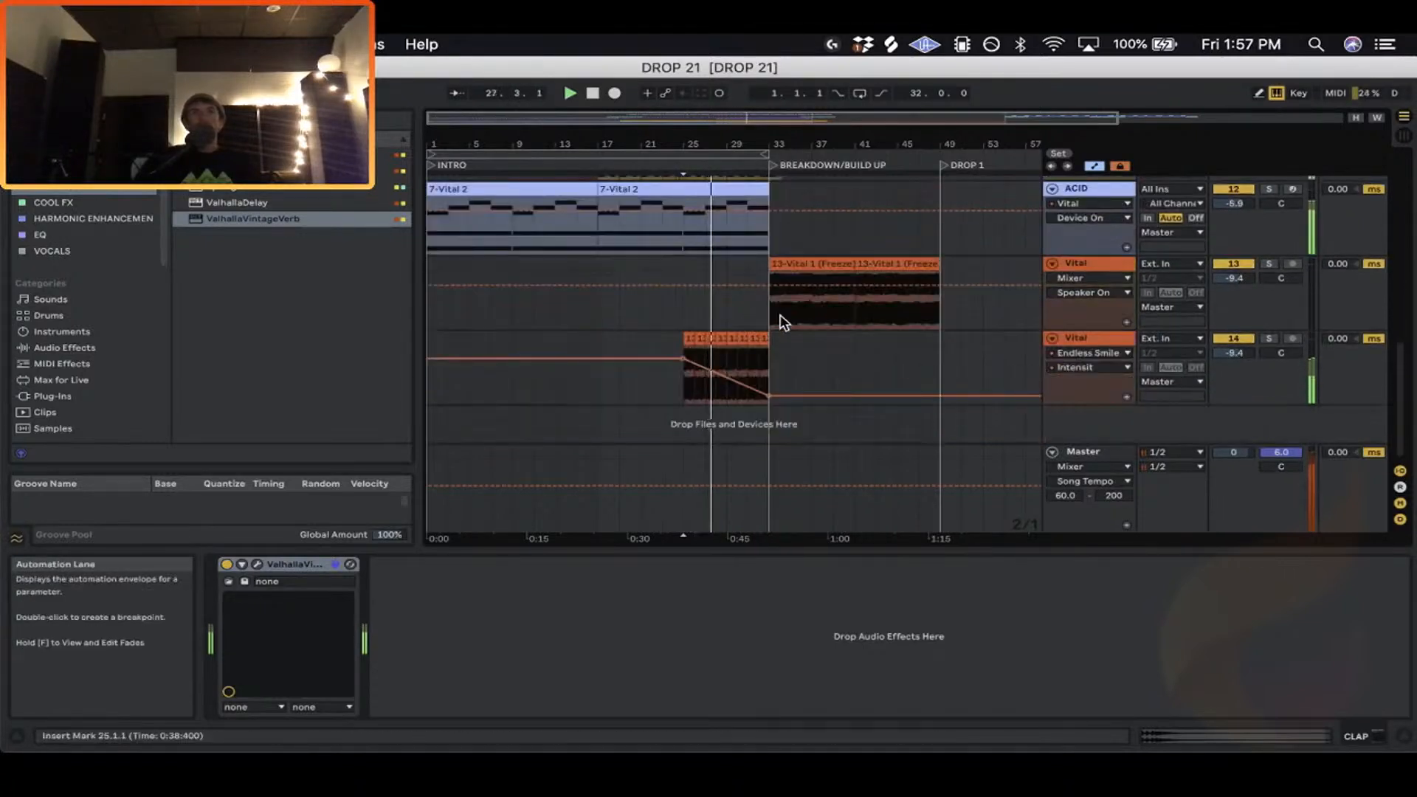
pyautogui.scroll(1, 785, 320)
pyautogui.click(1100, 213)
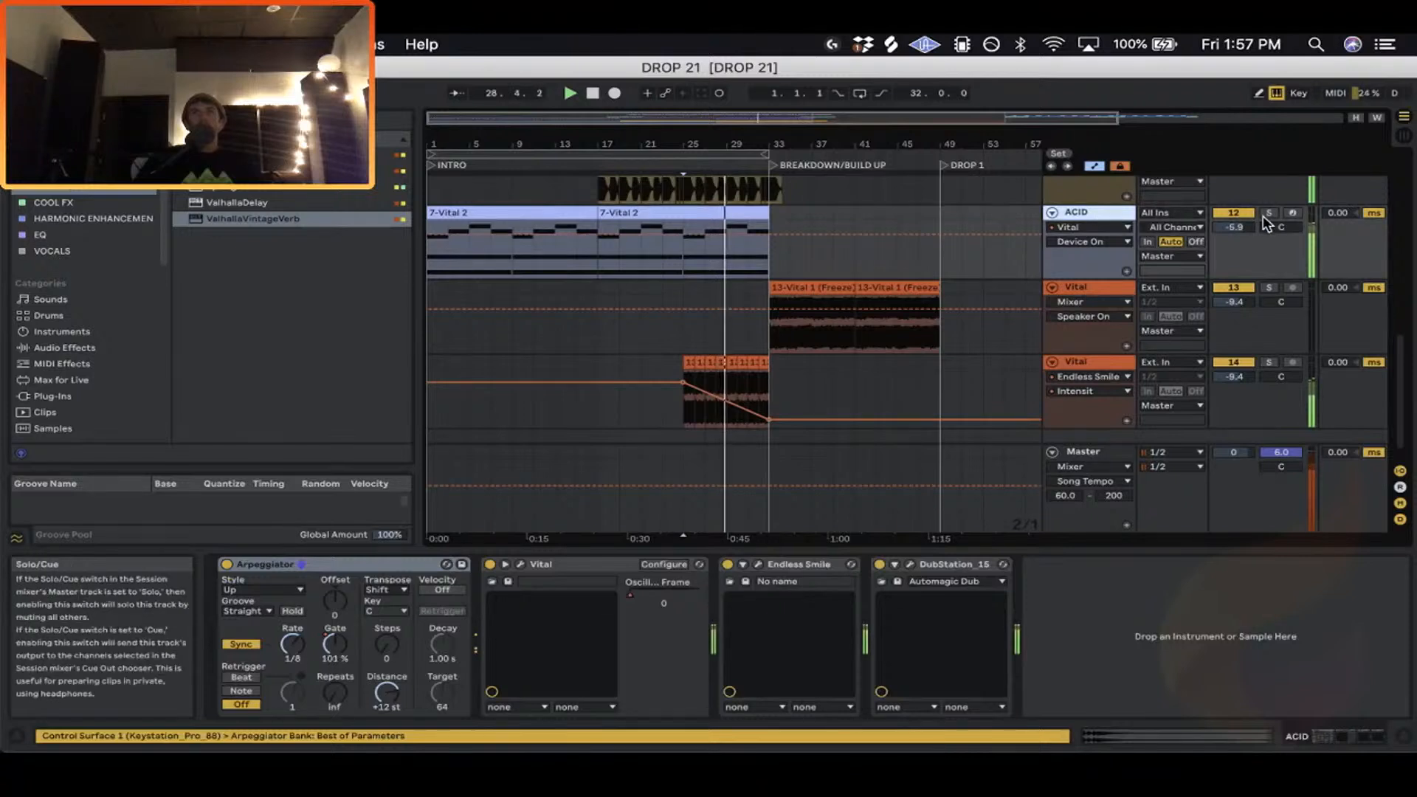
pyautogui.moveTo(794, 143); pyautogui.dragTo(709, 145)
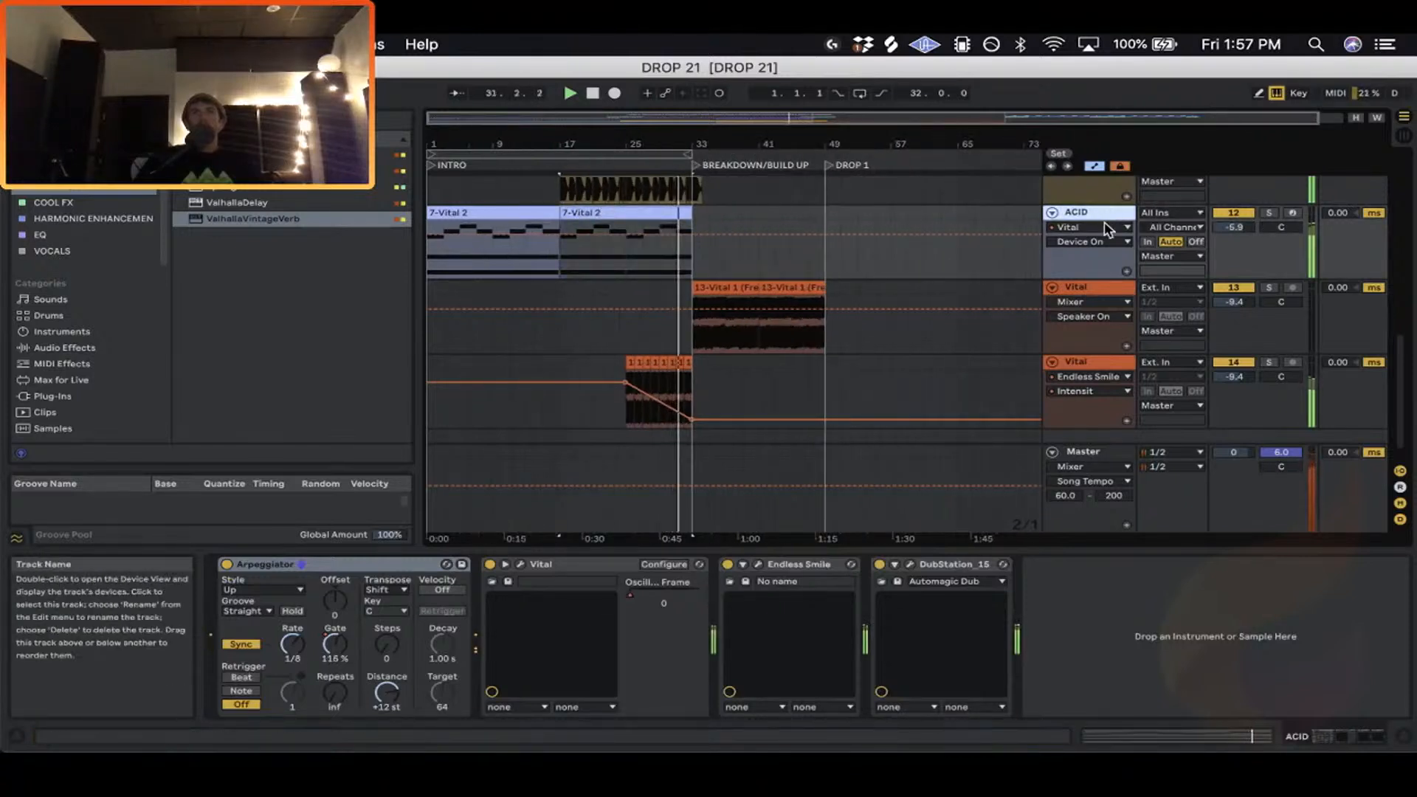
pyautogui.scroll(-1, 1104, 221)
pyautogui.click(1083, 276)
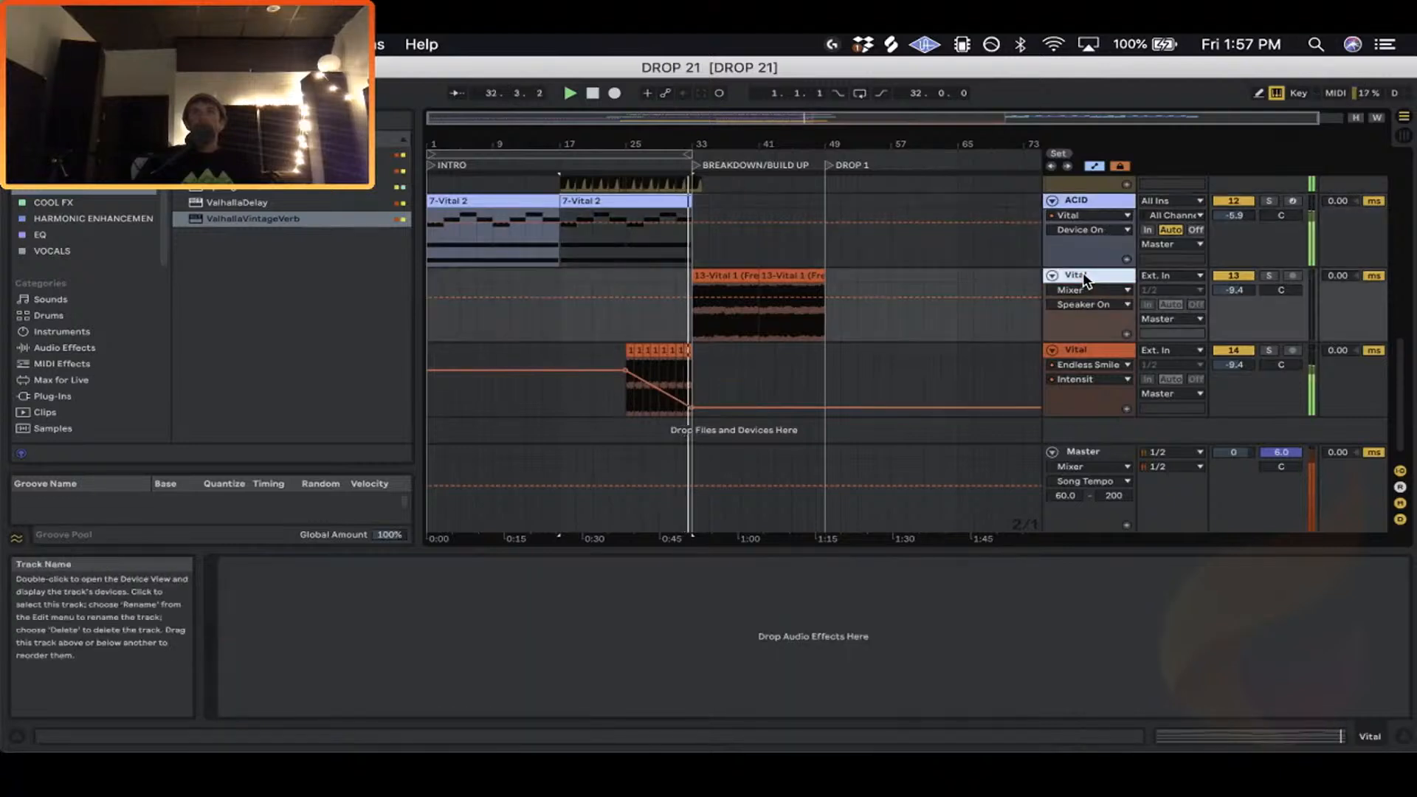
pyautogui.rightClick(1074, 273)
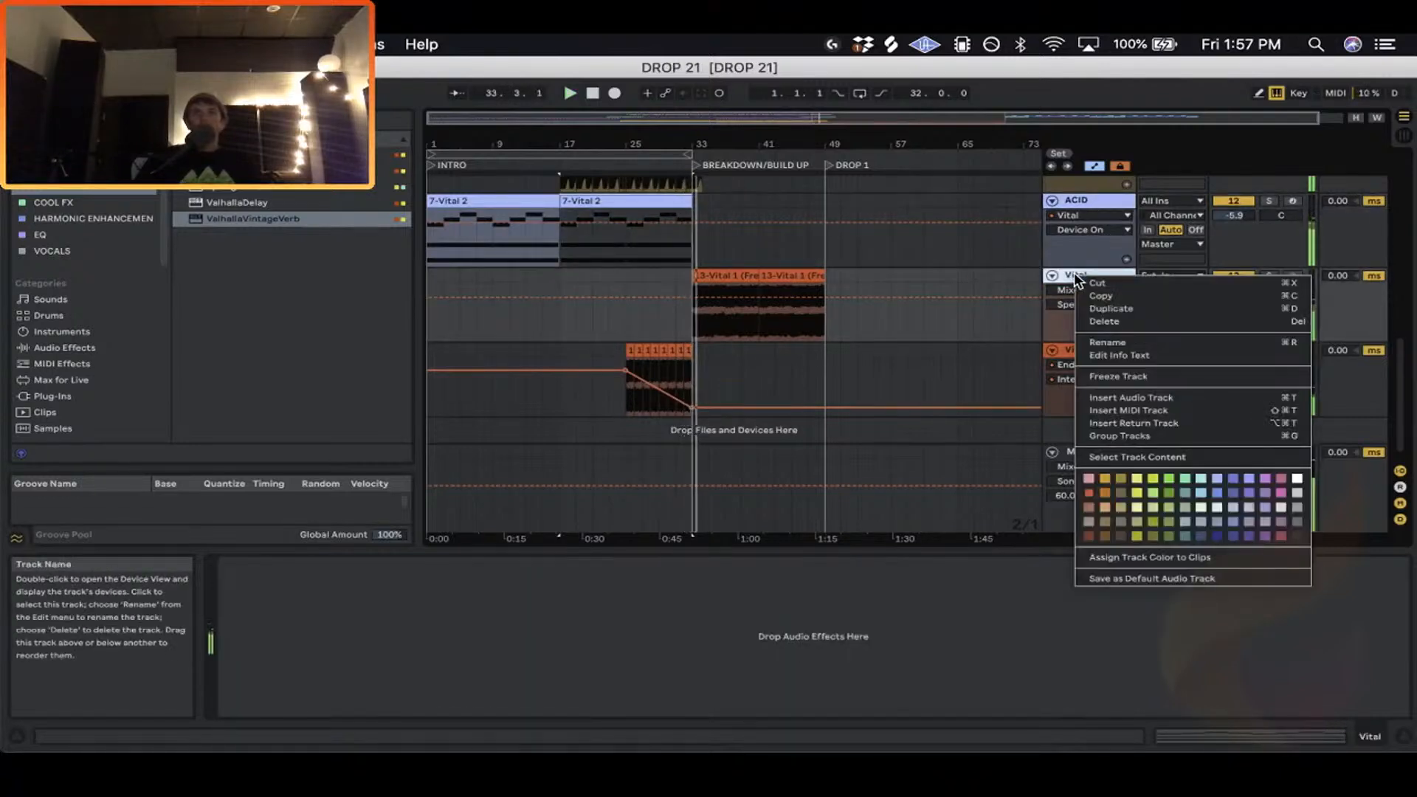
pyautogui.click(1151, 341)
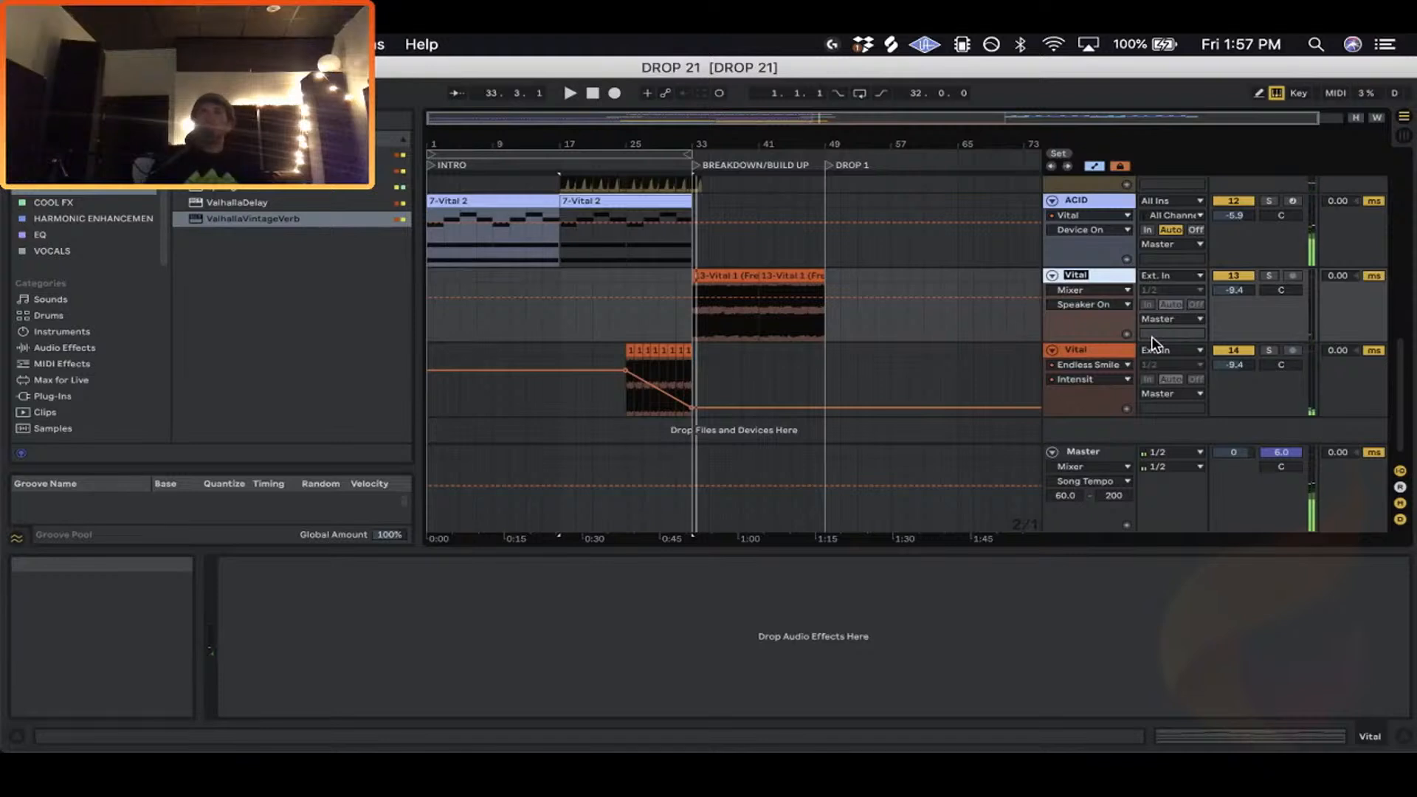
pyautogui.write('LEAD')
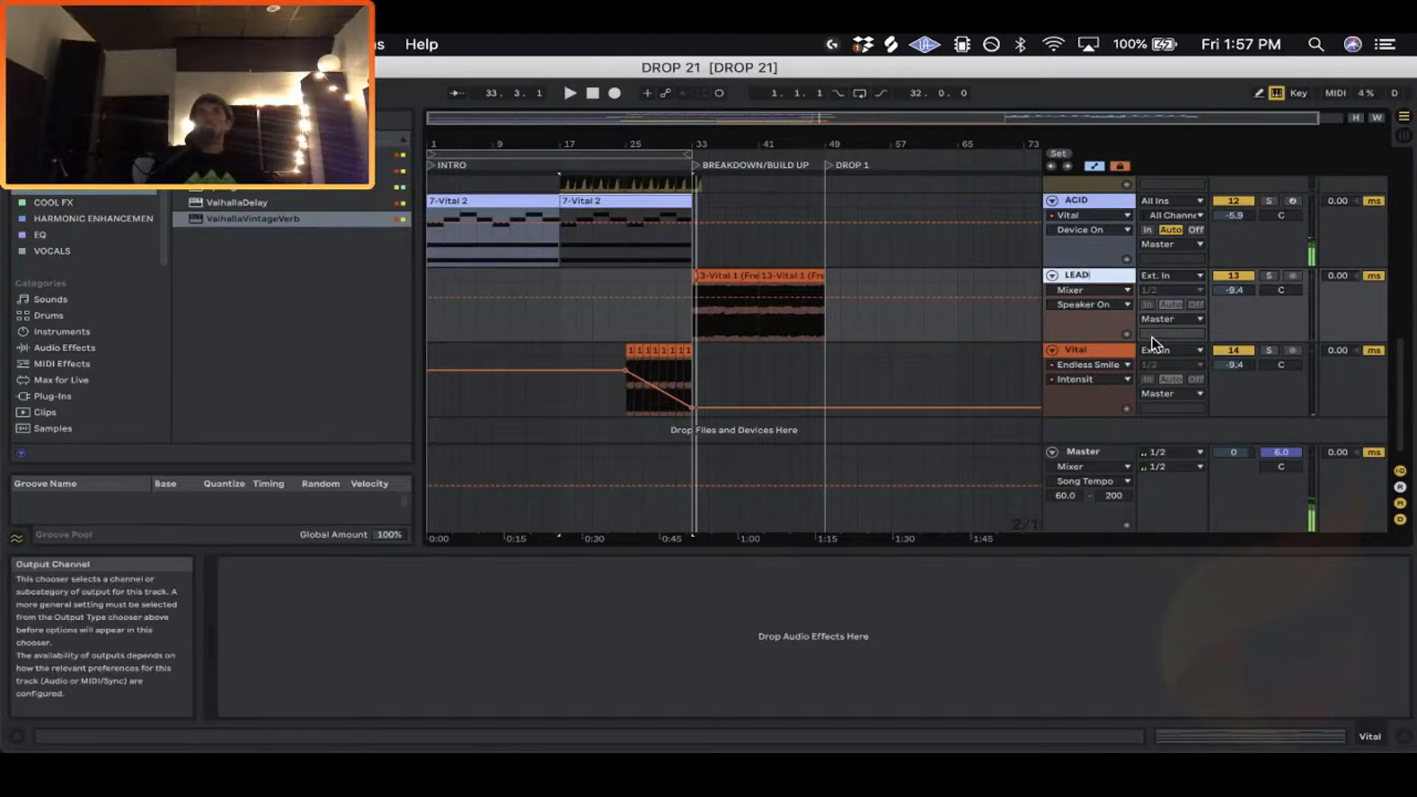
pyautogui.press('Return')
# Rename the remaining Vital track, with the Endless Smile automation, as LEAD TEASE.
pyautogui.rightClick(1098, 349)
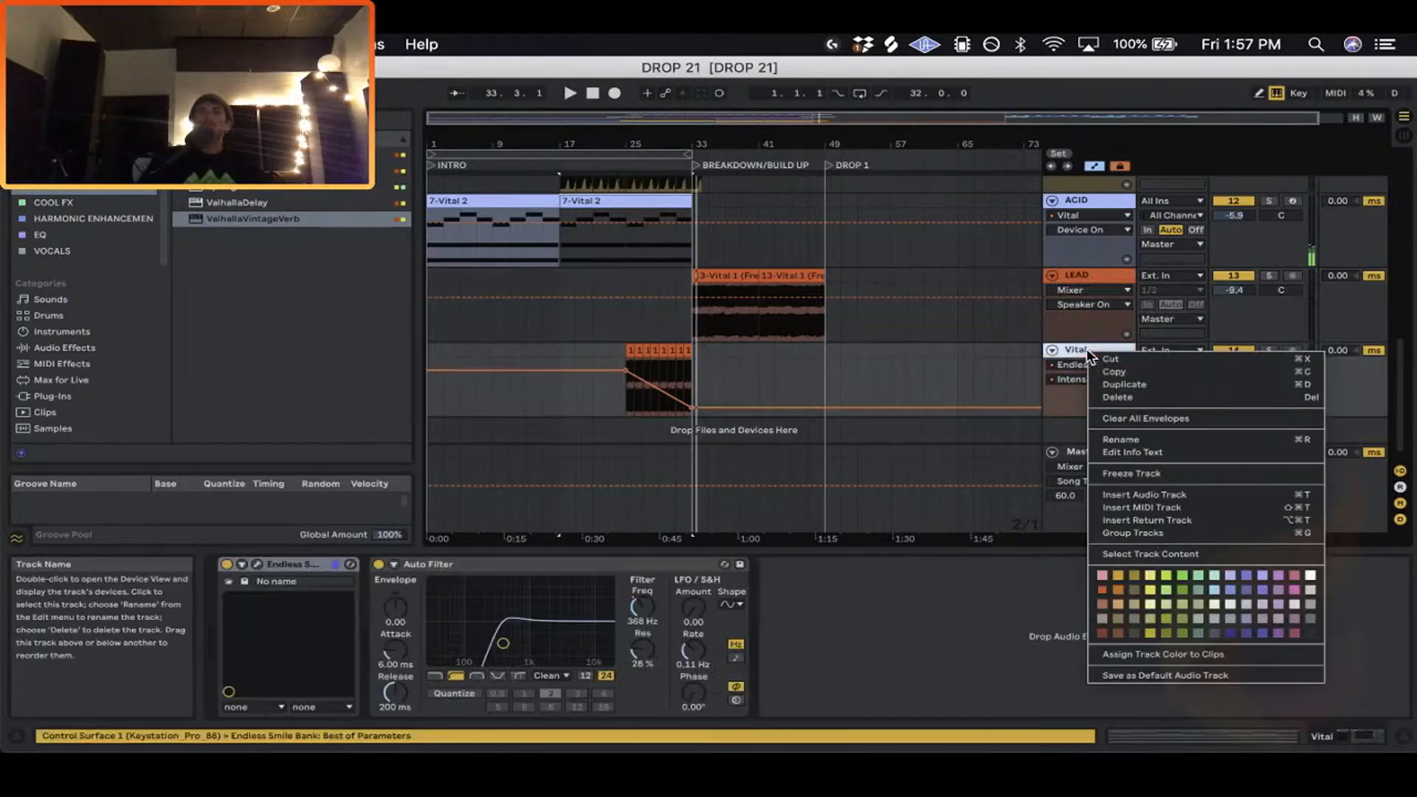
pyautogui.click(1153, 440)
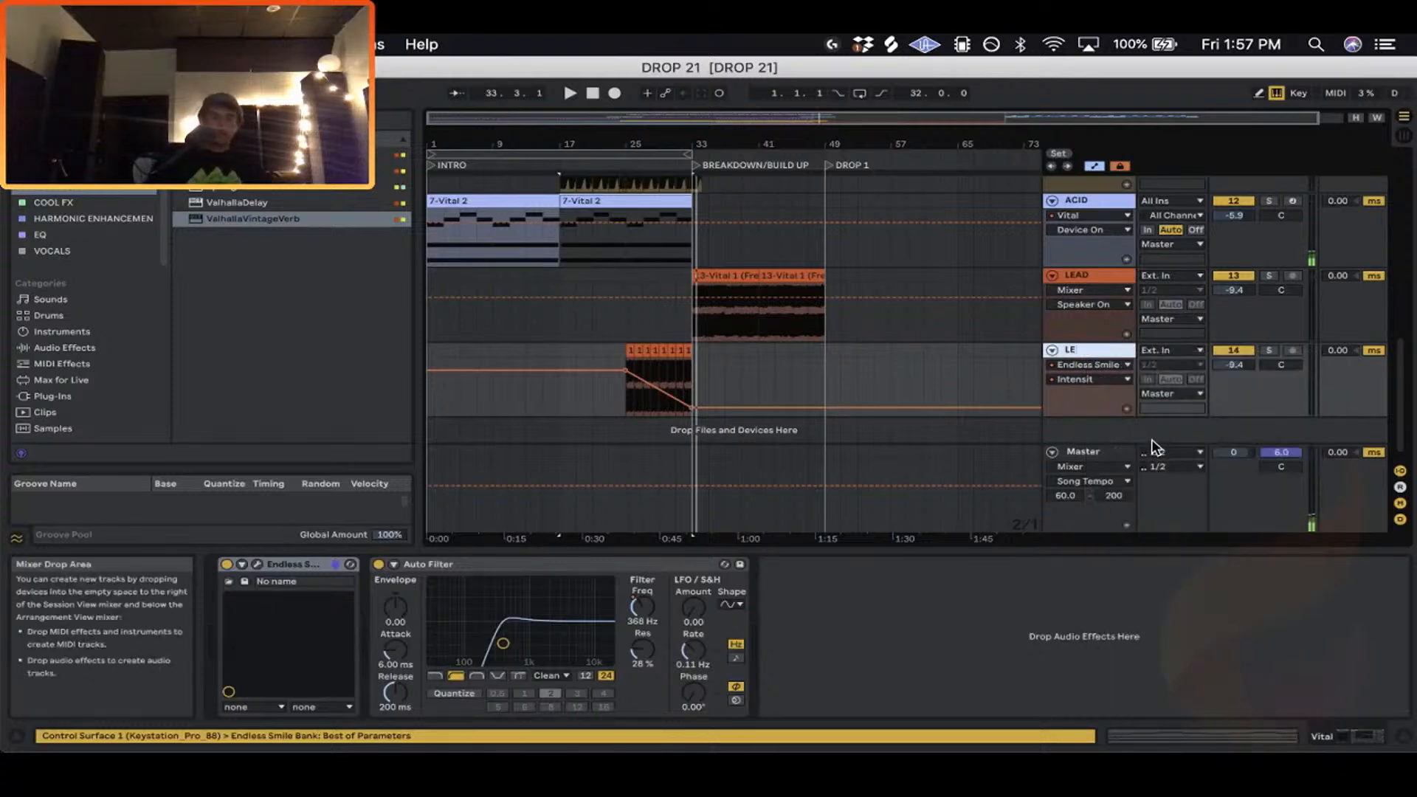
pyautogui.write('LEAD TEASE')
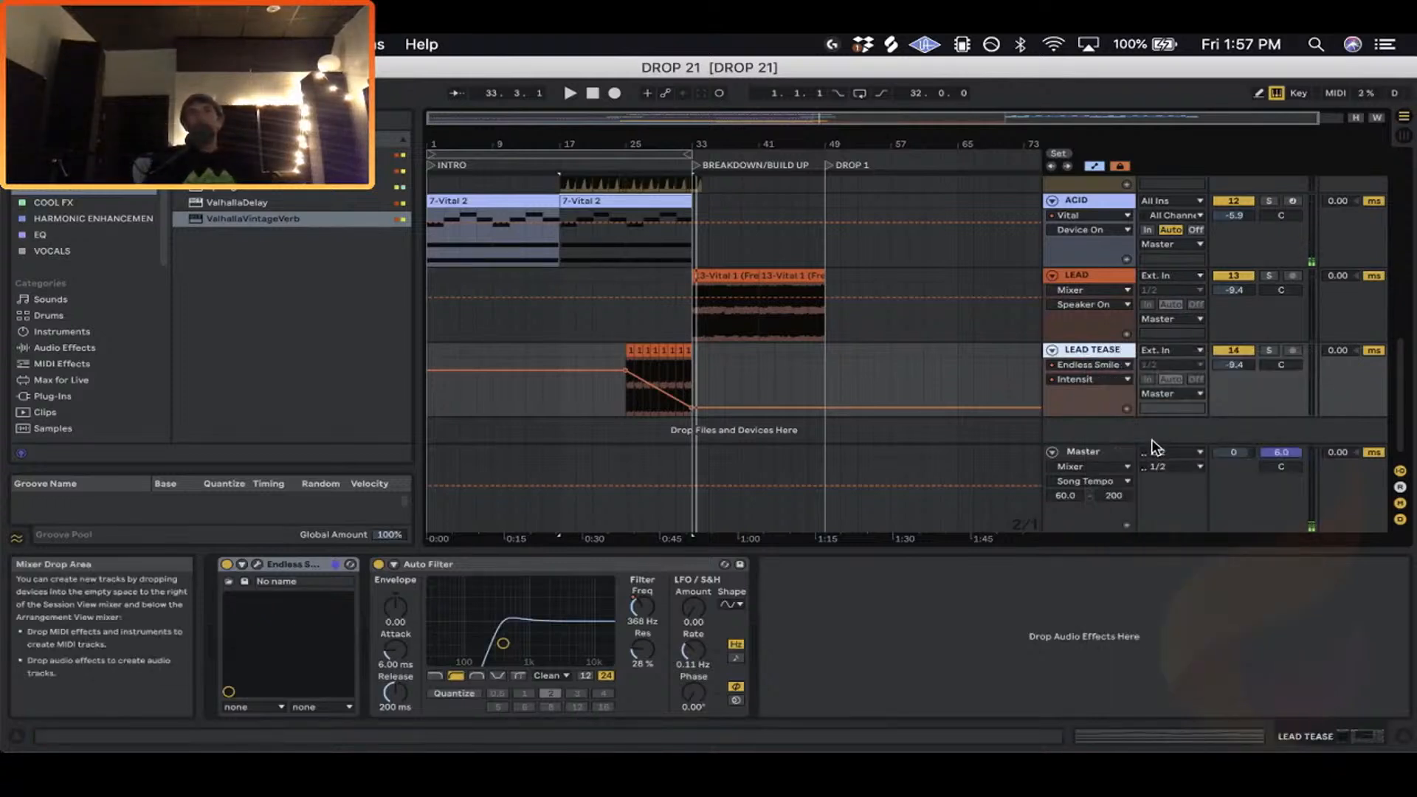
# Group the ACID, LEAD and LEAD TEASE tracks and name the group MELODY.
pyautogui.click(1087, 213)
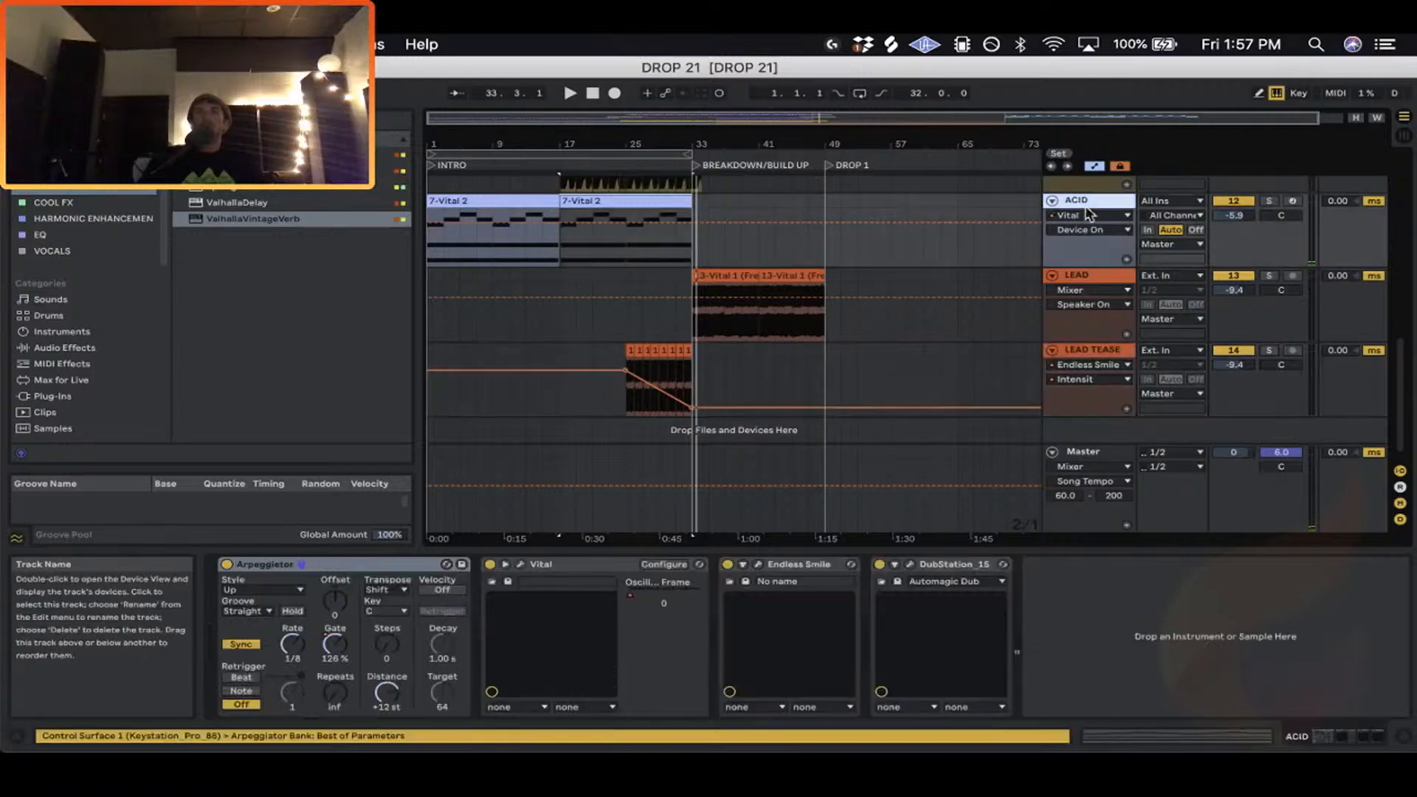
pyautogui.click(1116, 351)
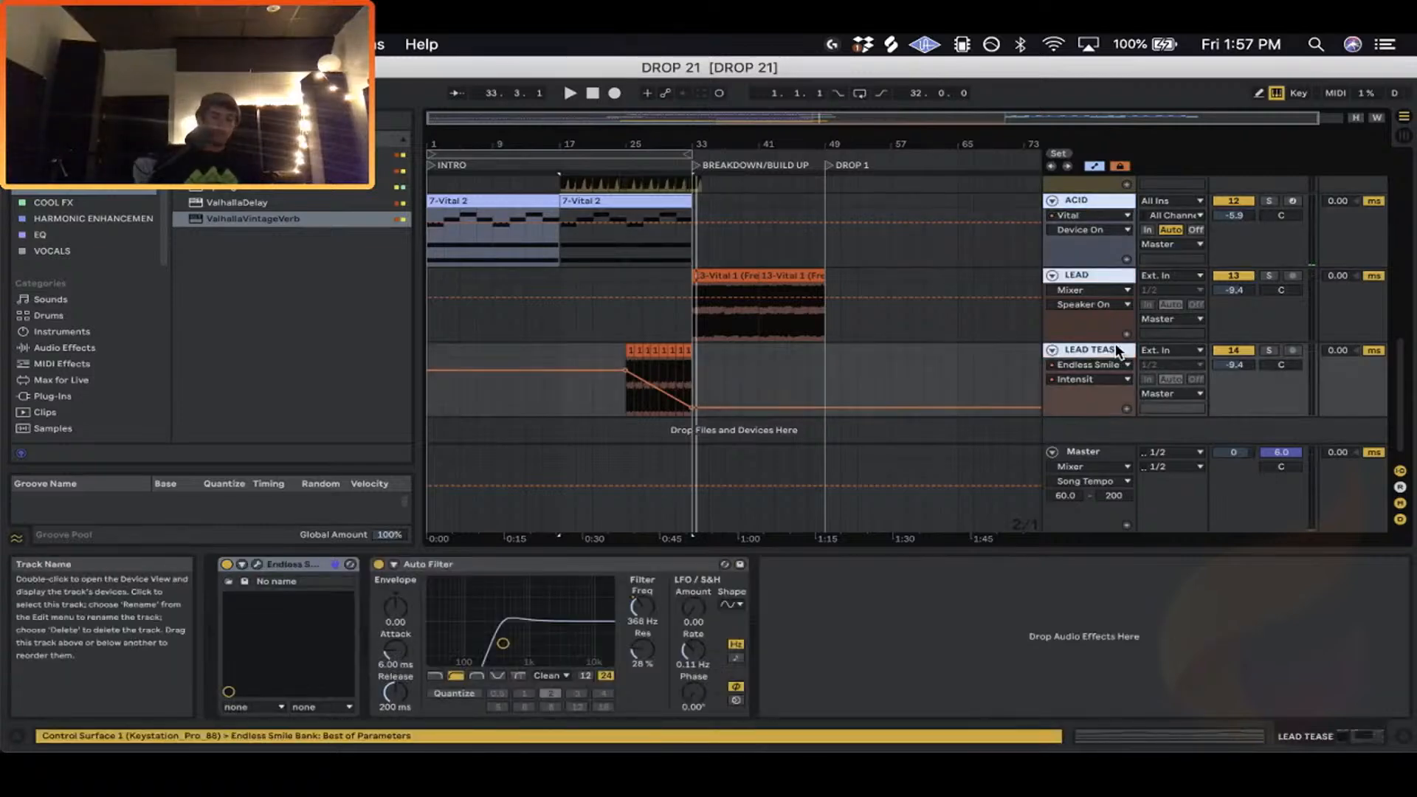
pyautogui.press('super+g')
pyautogui.rightClick(1056, 180)
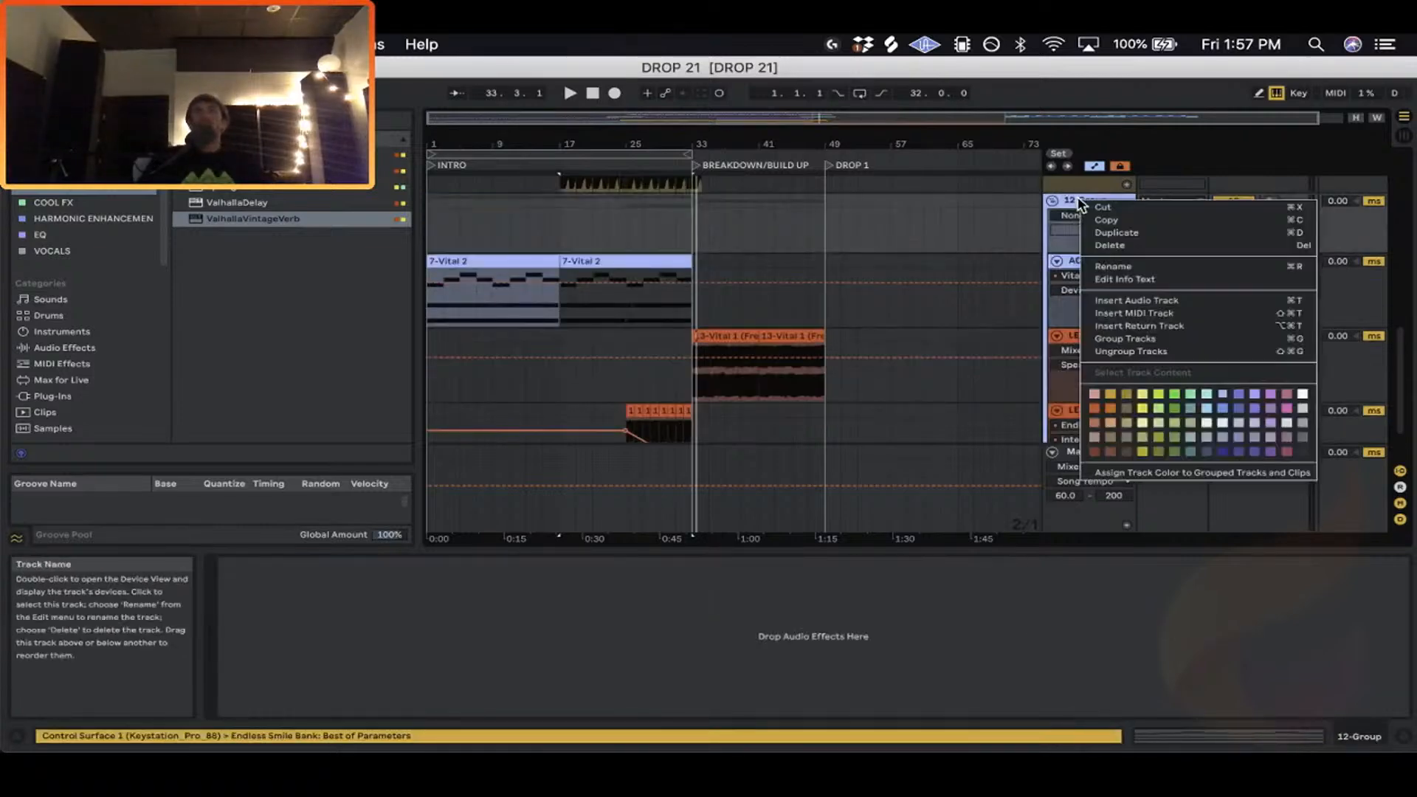
pyautogui.click(1131, 264)
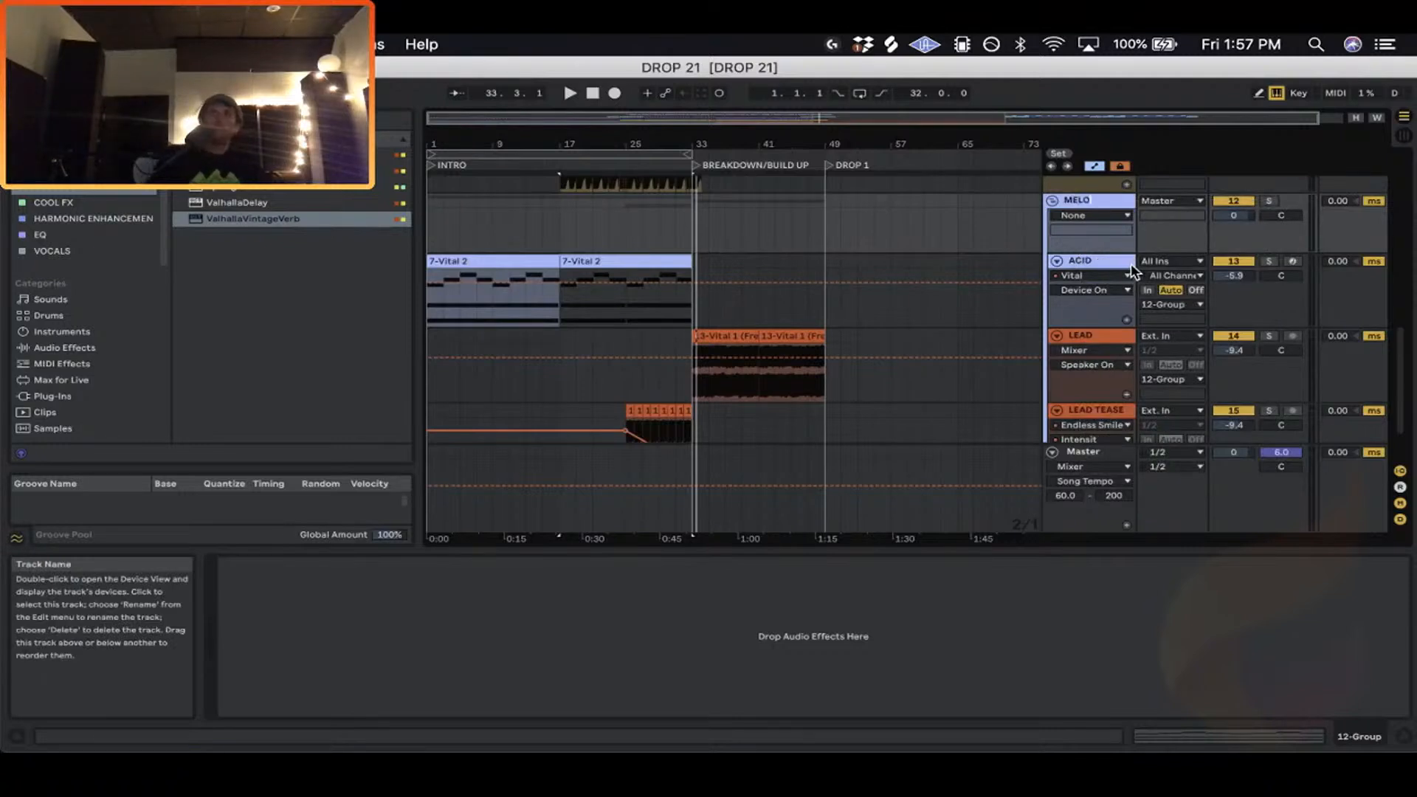
pyautogui.write('MELODY')
pyautogui.press('Return')
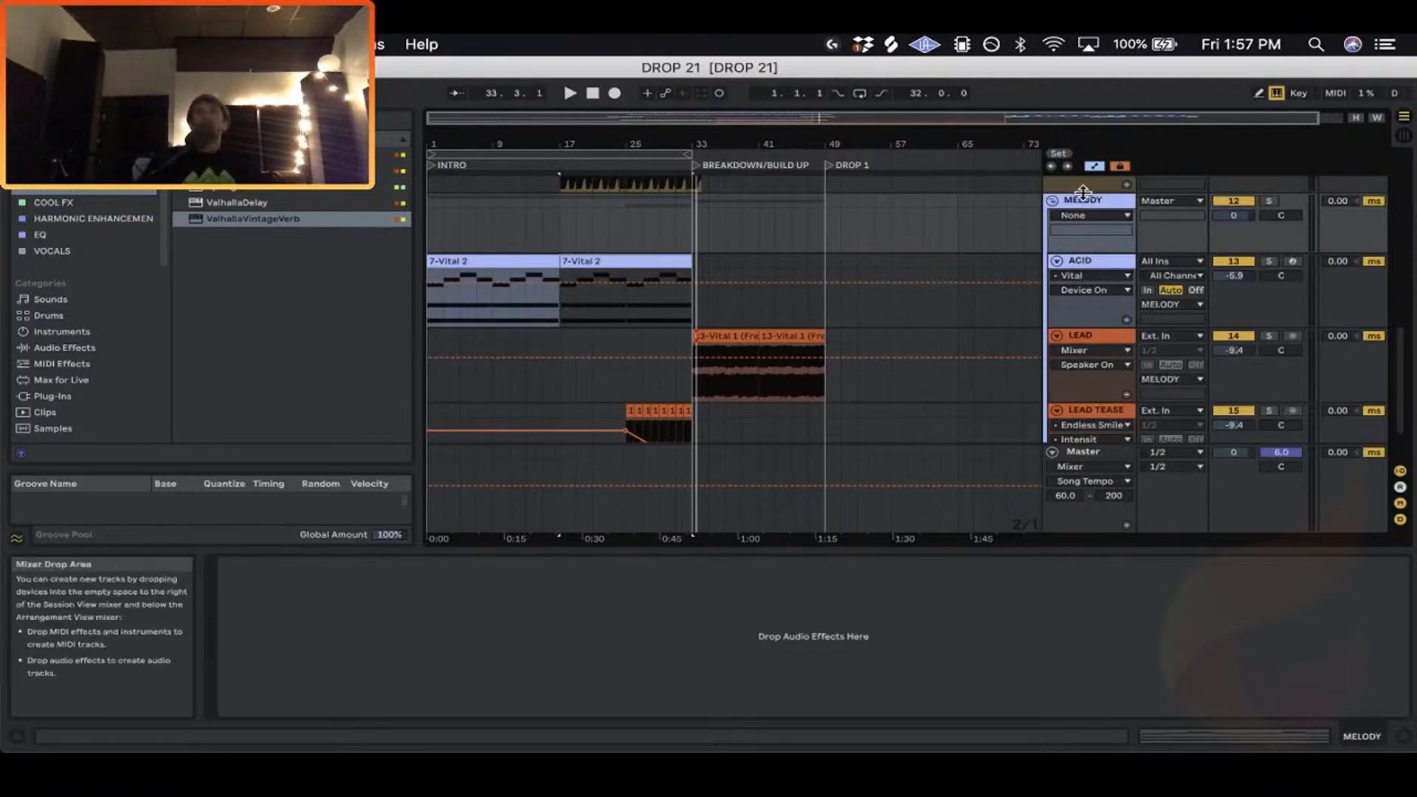
# Set the track color of ACID, LEAD and LEAD TEASE to green.
pyautogui.click(1096, 308)
pyautogui.click(1097, 411)
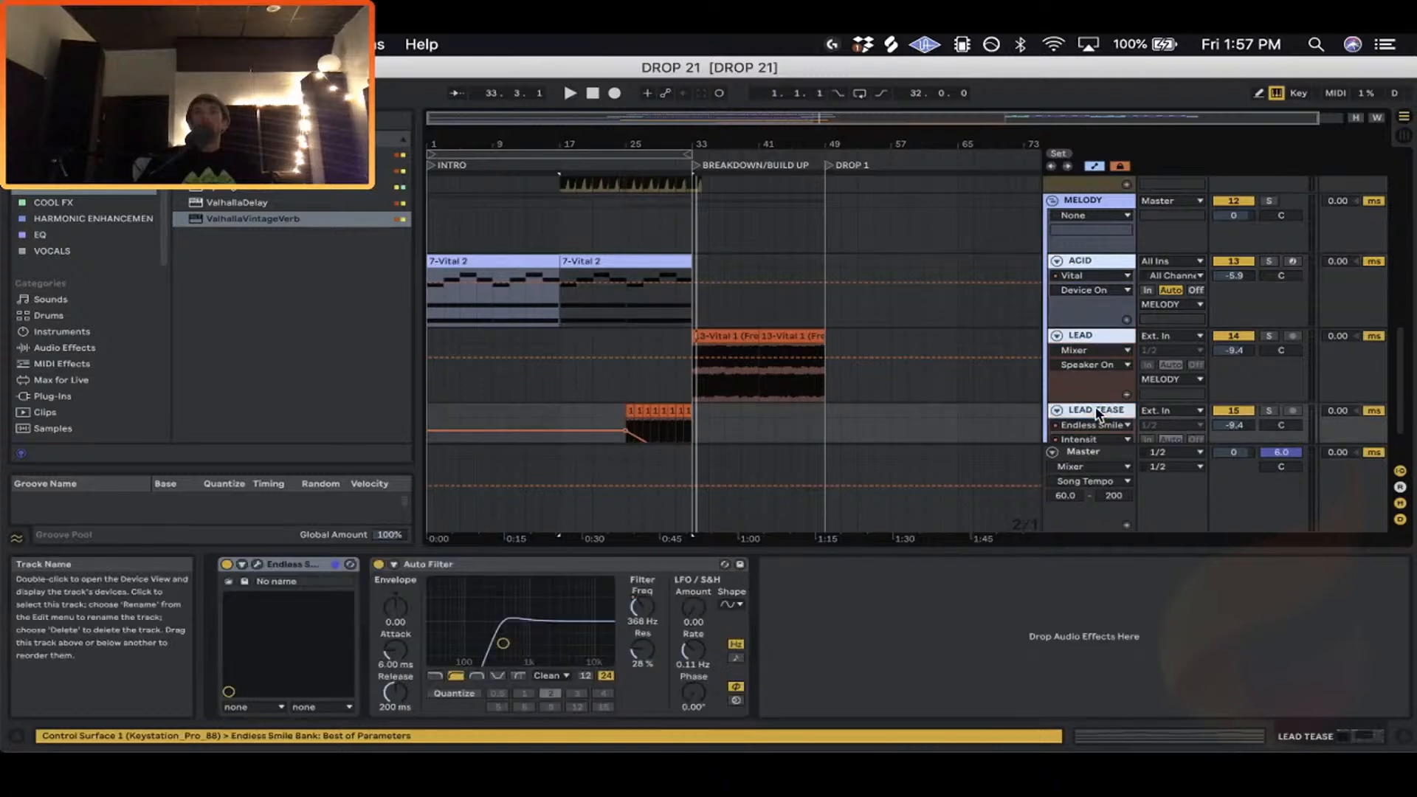
pyautogui.click(1101, 227)
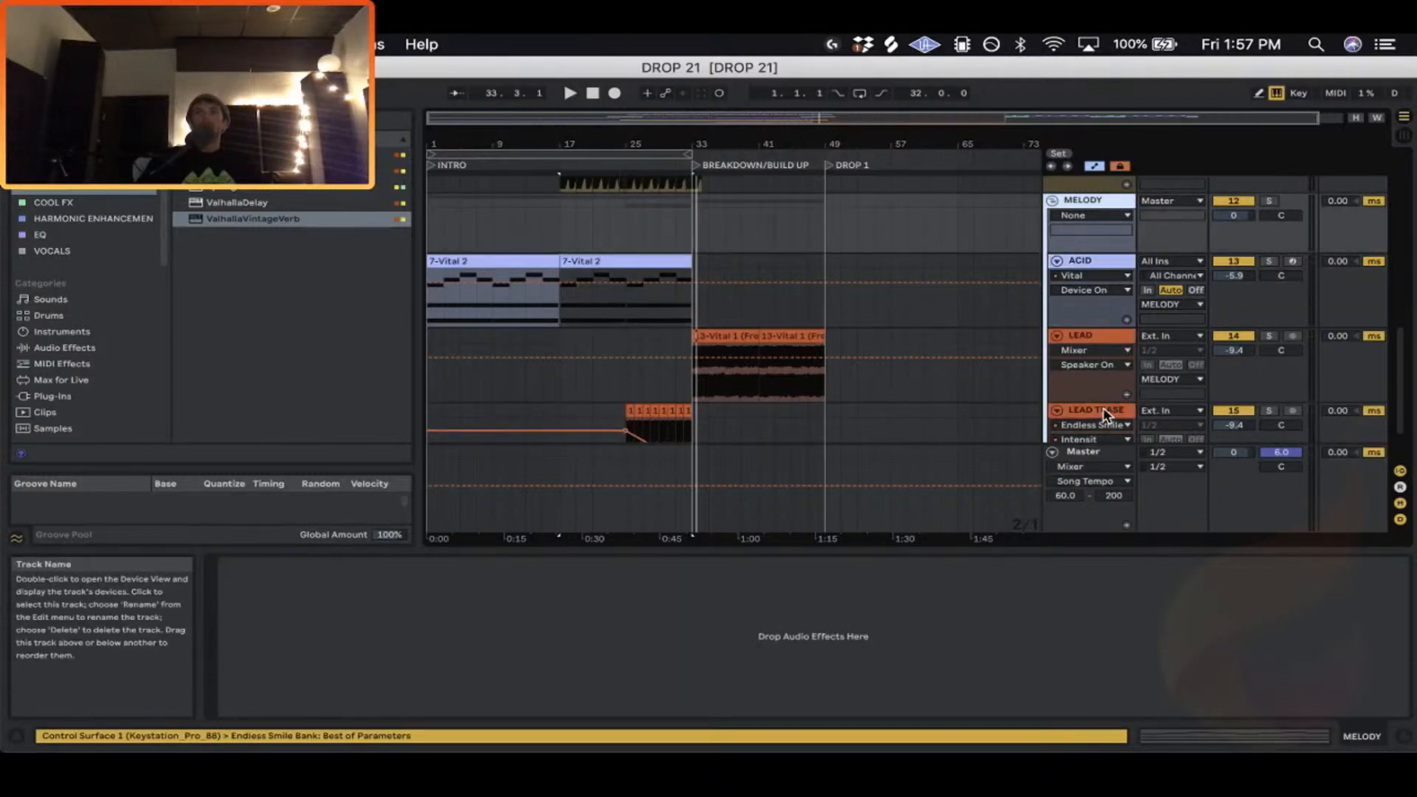
pyautogui.click(1082, 310)
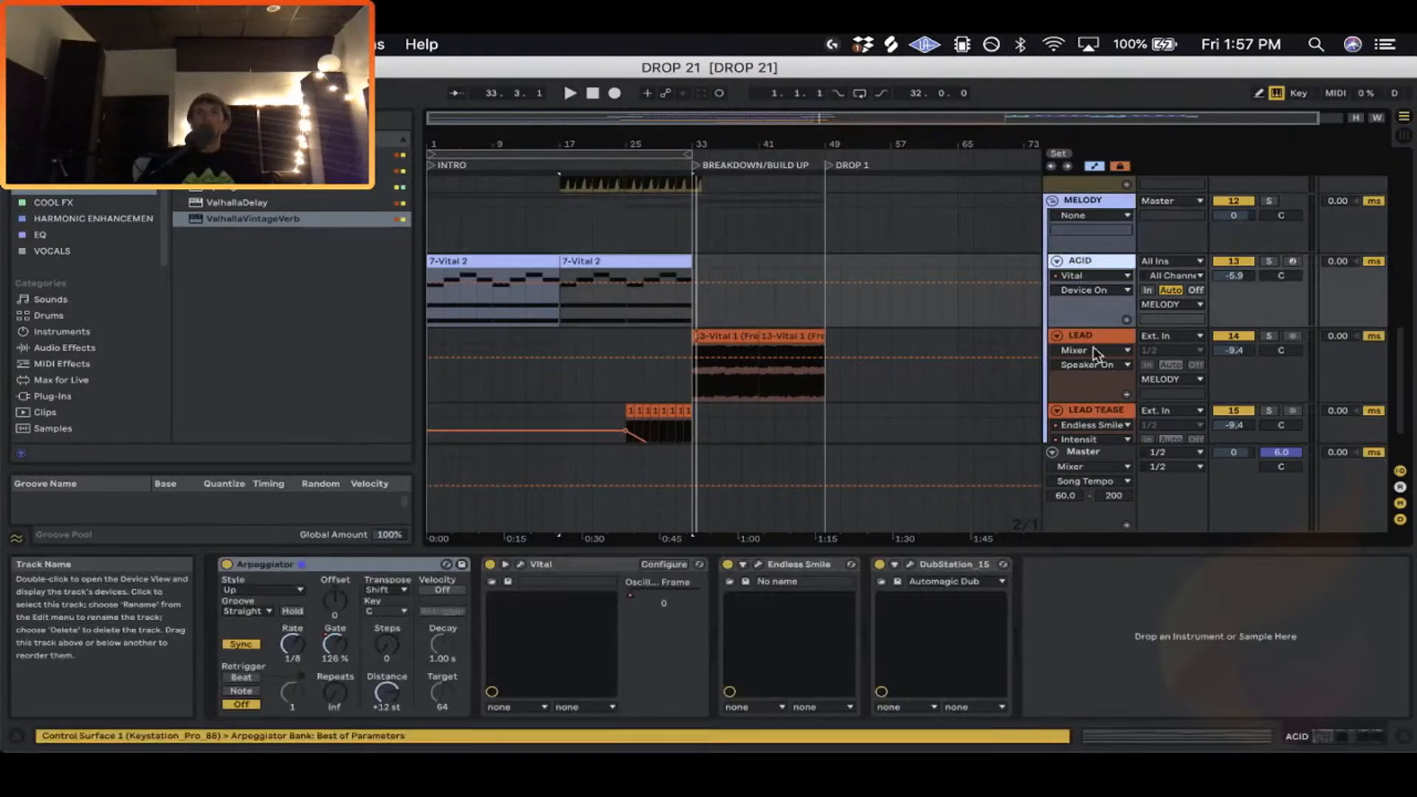
pyautogui.rightClick(1087, 409)
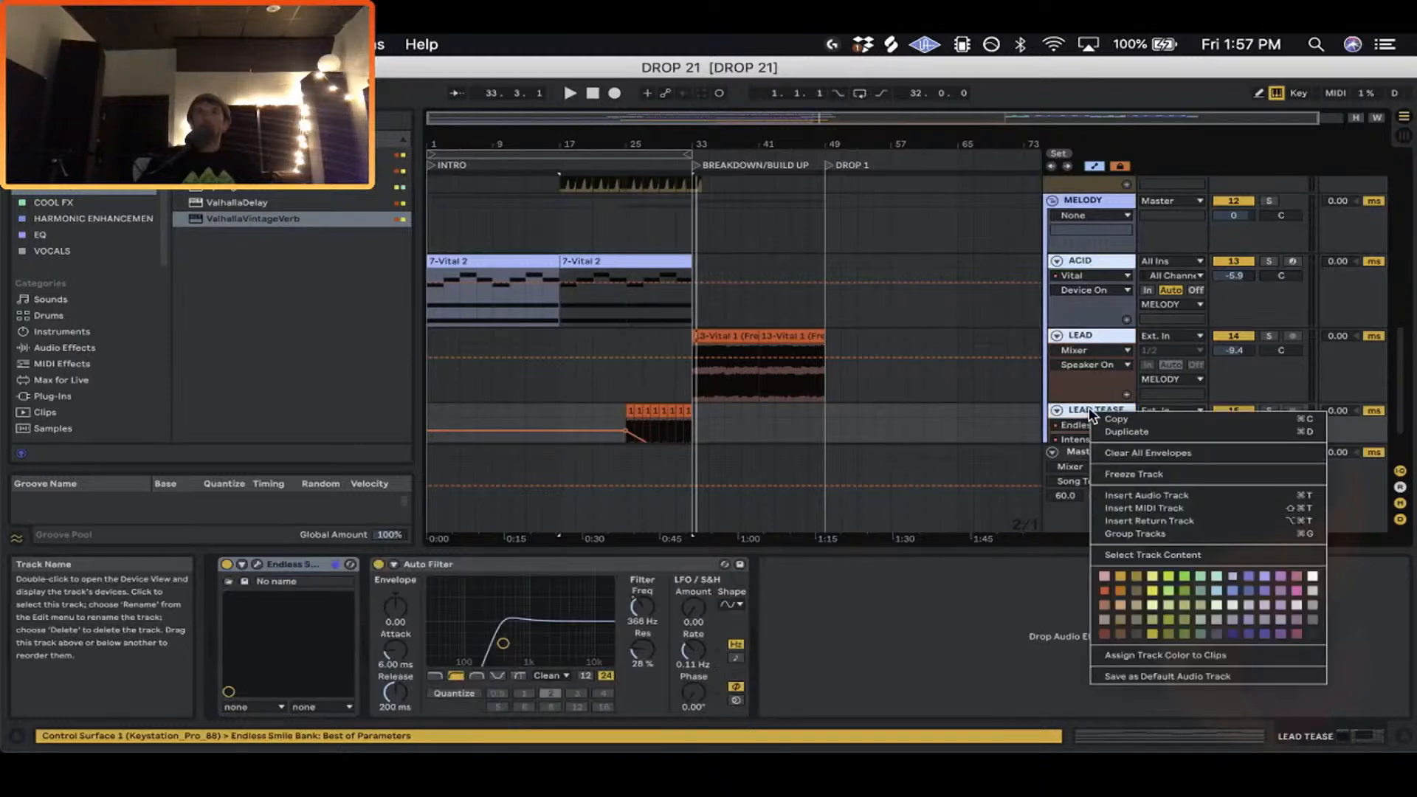
pyautogui.click(1185, 631)
# Set the MELODY group track's color to the same green as its member tracks.
pyautogui.click(1104, 251)
pyautogui.rightClick(1093, 201)
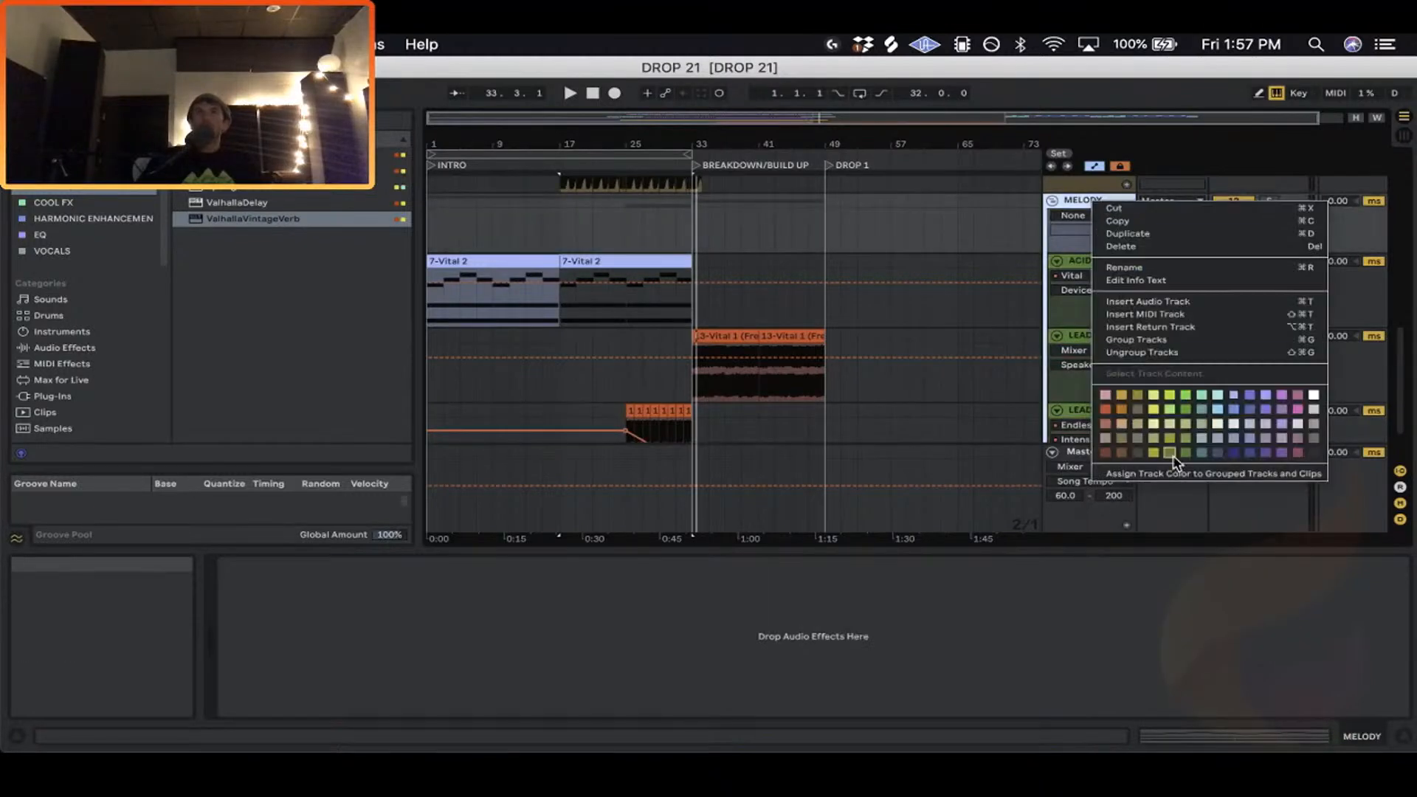
pyautogui.click(1173, 454)
pyautogui.rightClick(1099, 201)
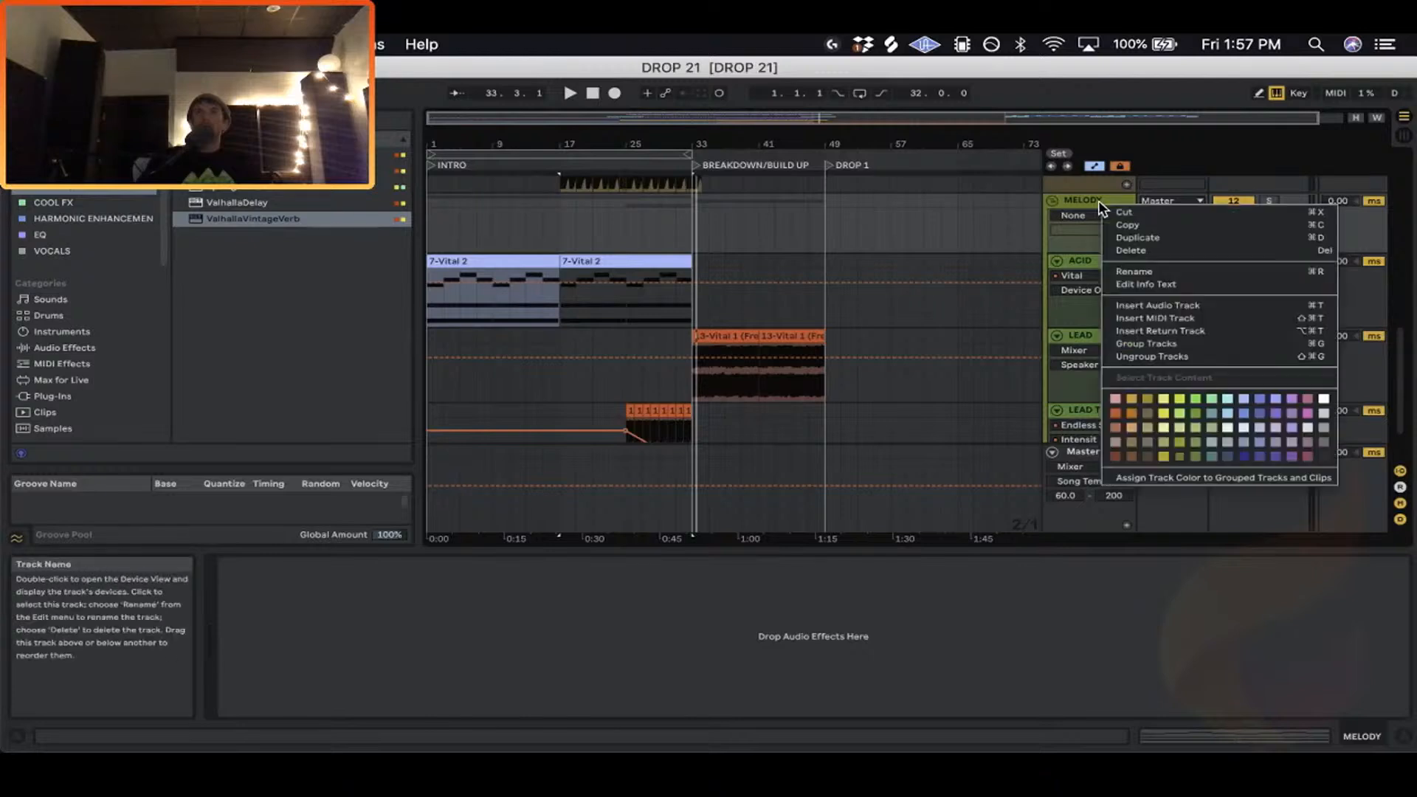
pyautogui.click(1194, 457)
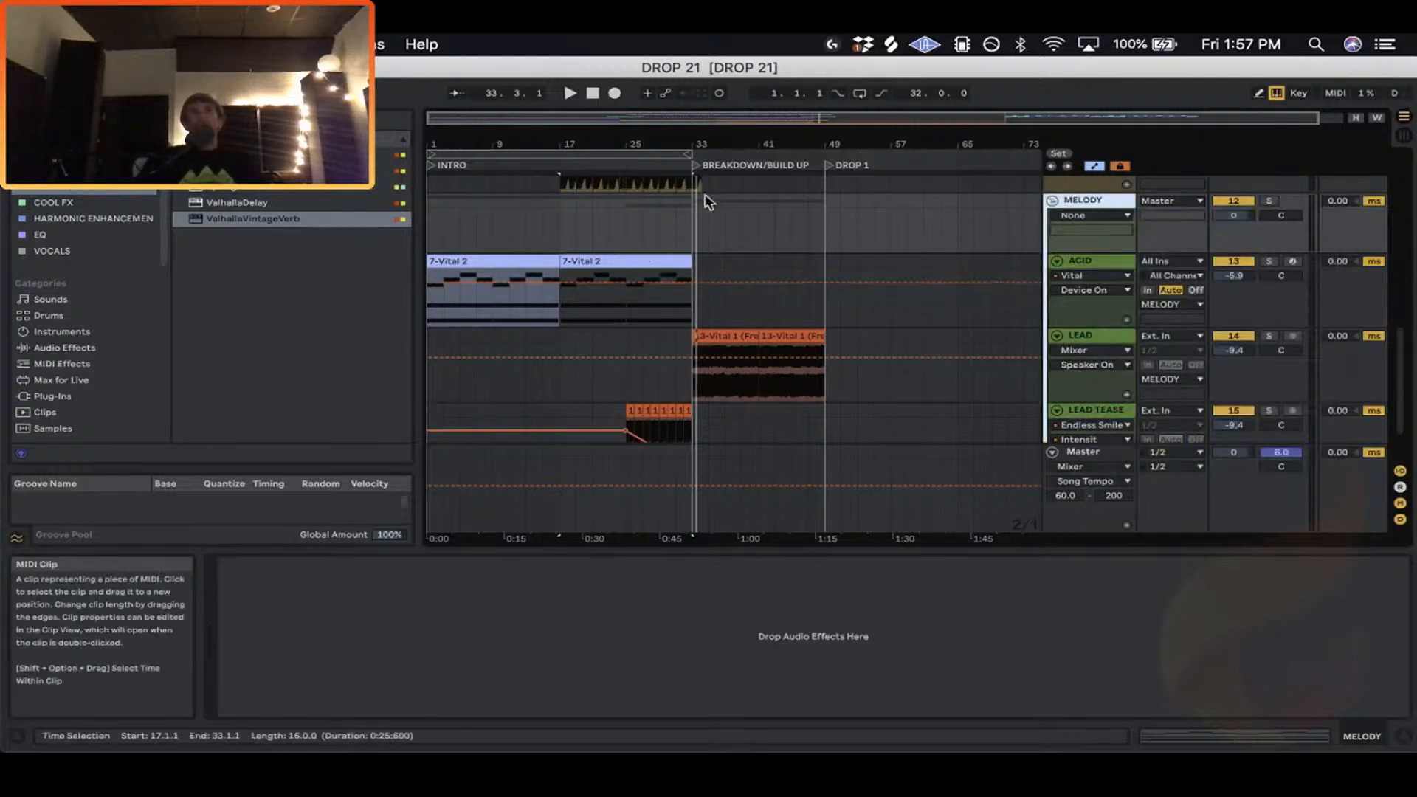
# Recolor all clips in the ACID, LEAD and LEAD TEASE tracks from bar 1 to bar 49 green.
pyautogui.moveTo(701, 145); pyautogui.dragTo(701, 138)
pyautogui.click(516, 260)
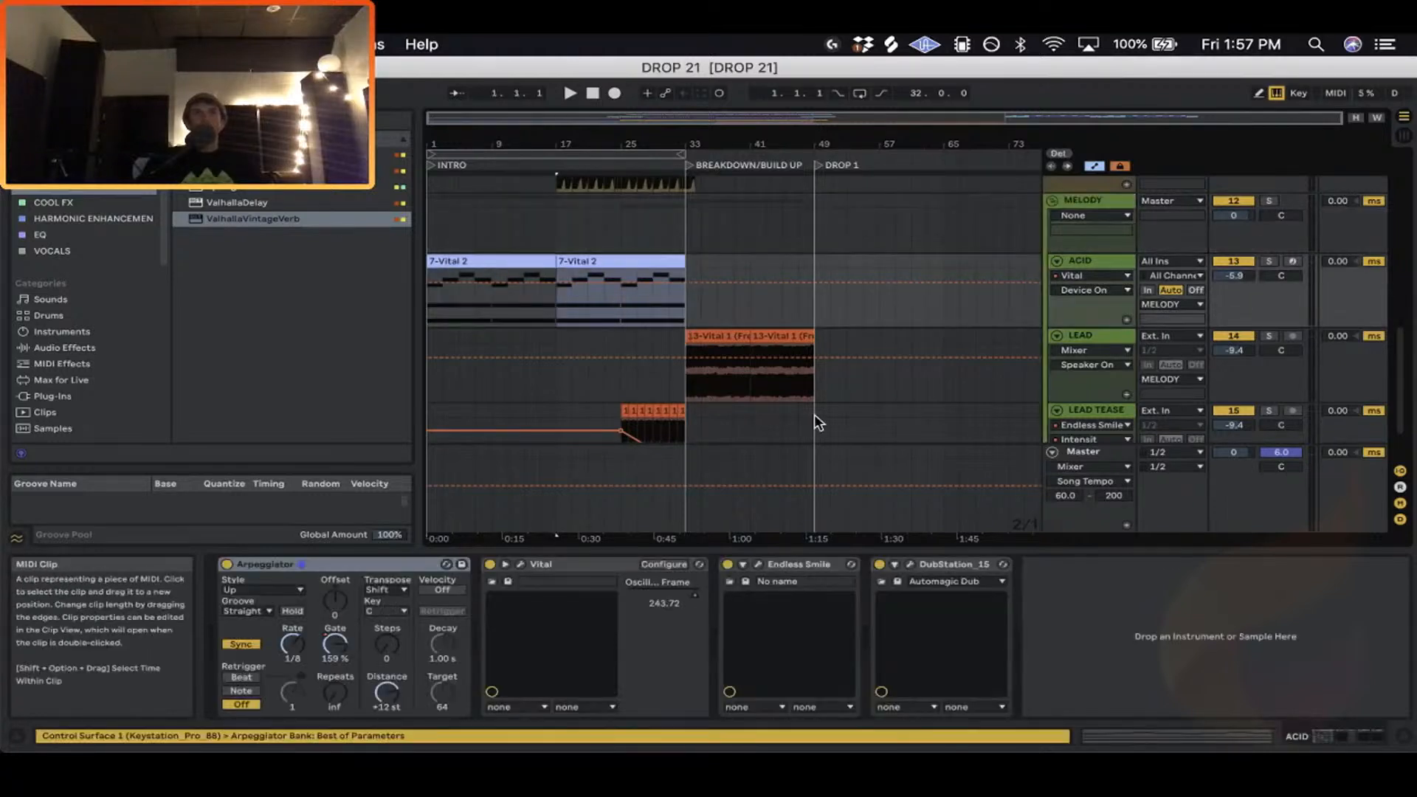
pyautogui.keyDown('shift'); pyautogui.click(812, 421); pyautogui.keyUp('shift')
pyautogui.rightClick(731, 338)
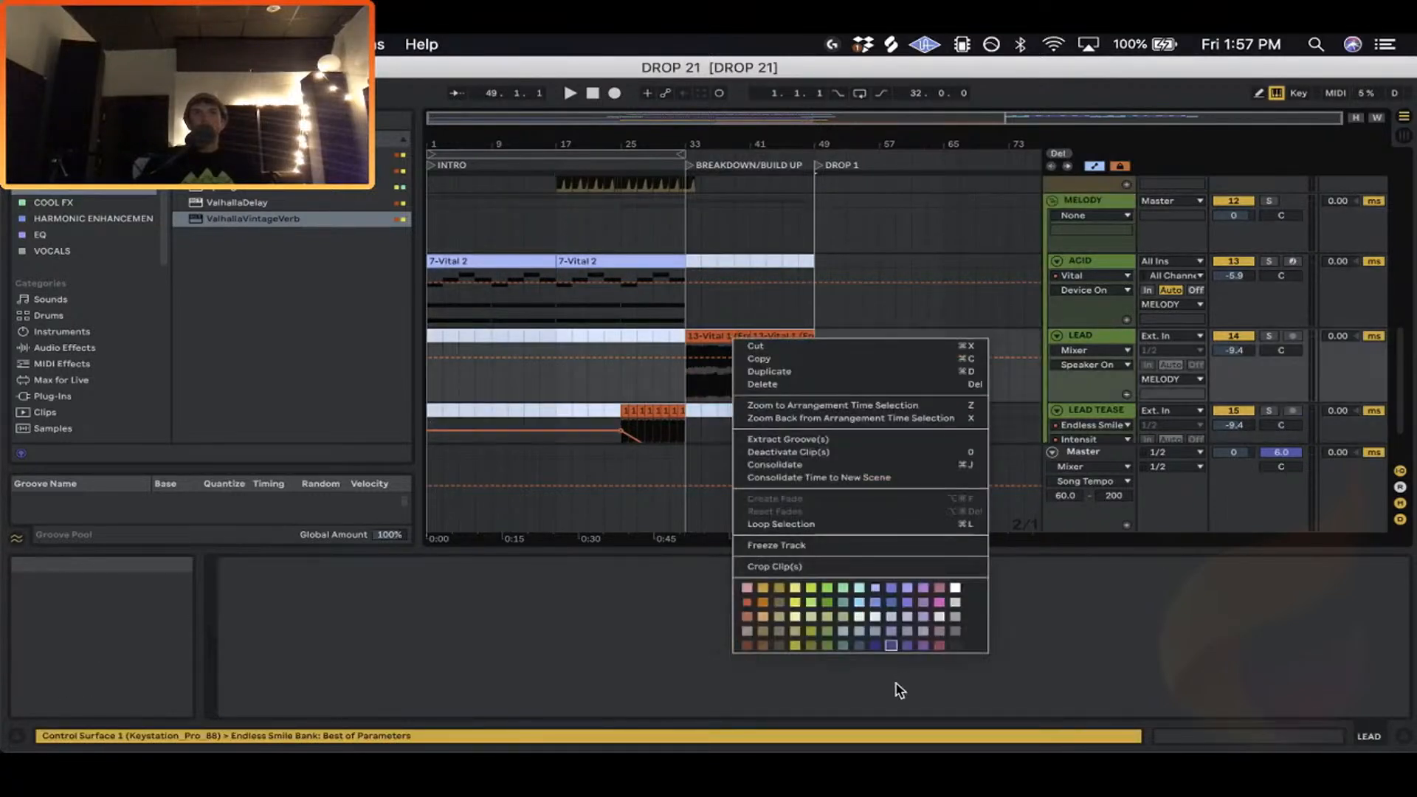
pyautogui.click(825, 640)
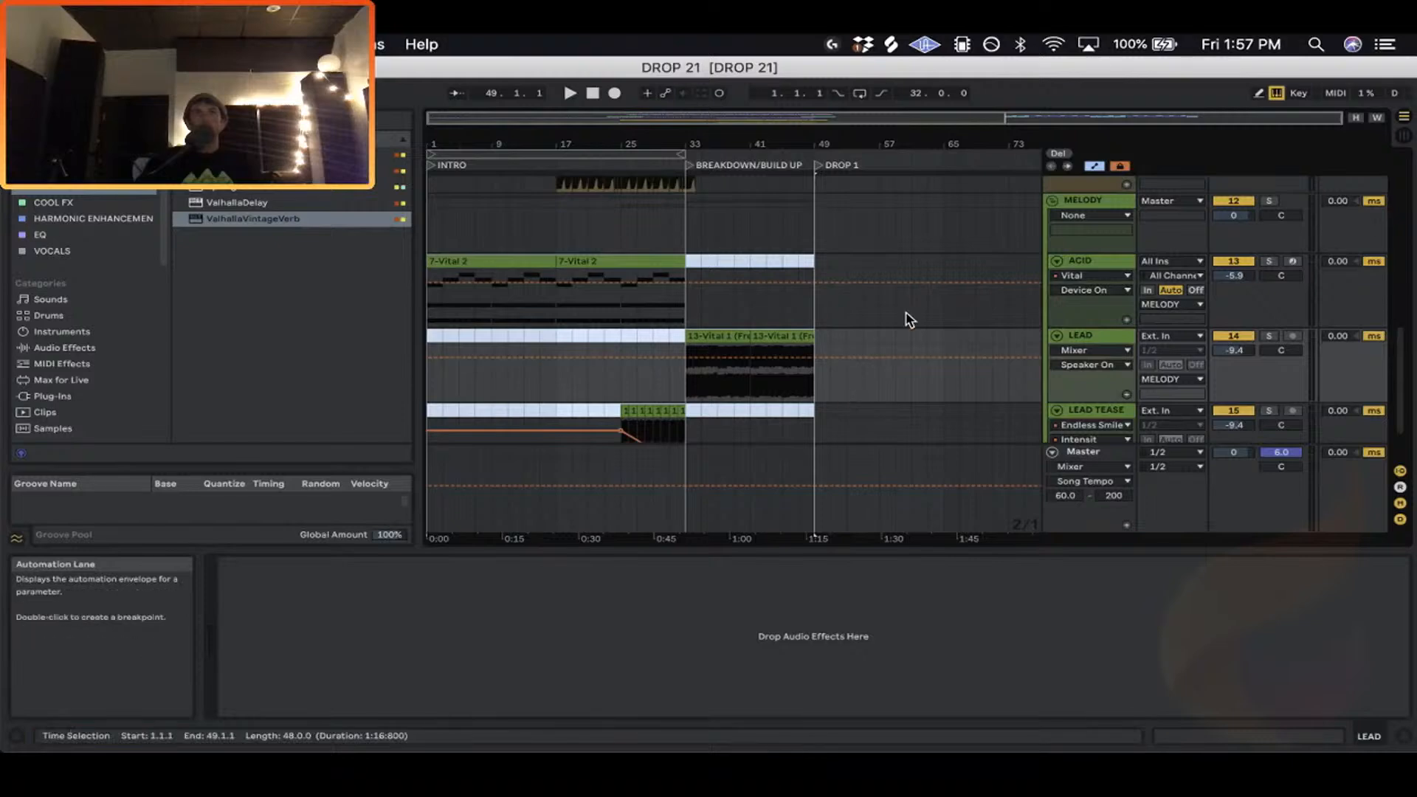
pyautogui.click(588, 267)
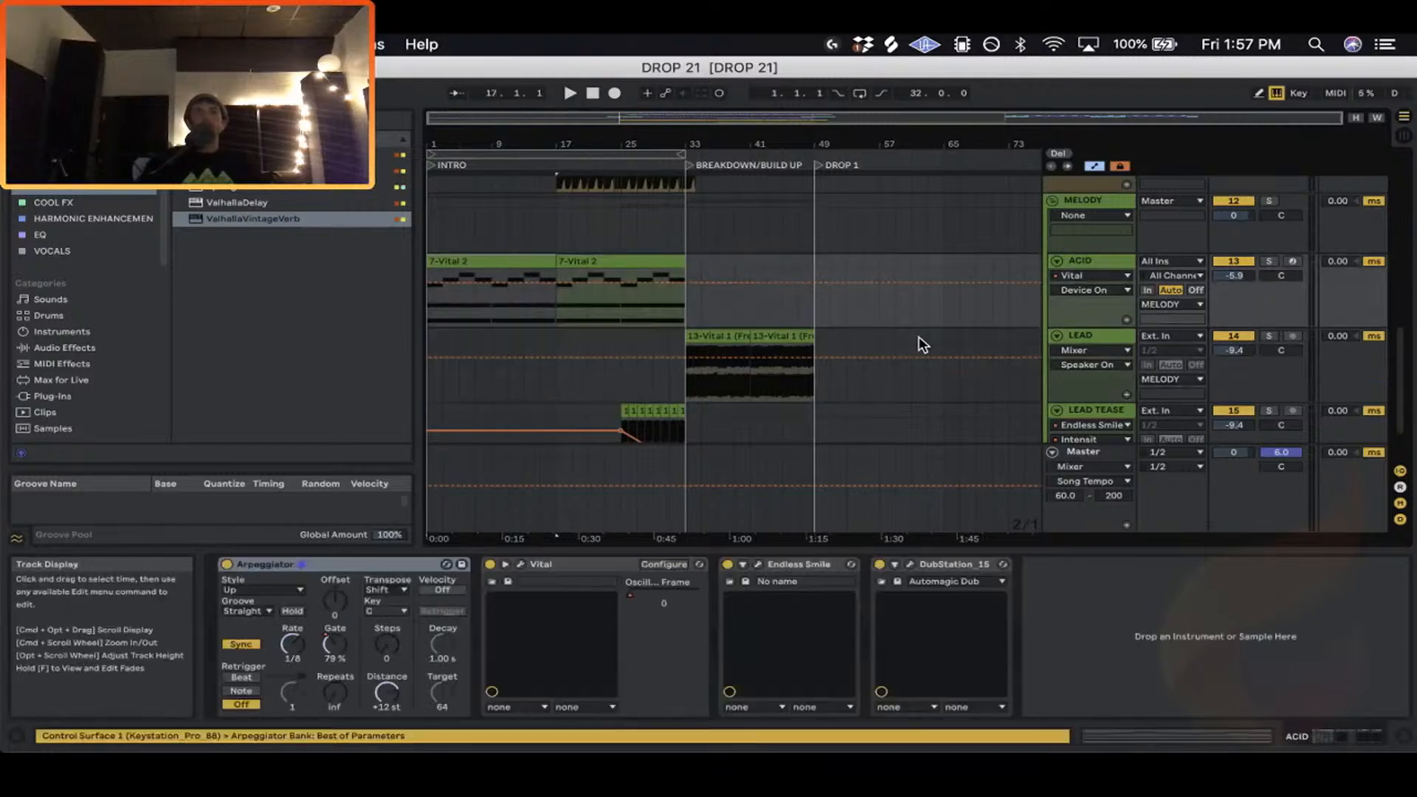
pyautogui.scroll(6, 923, 339)
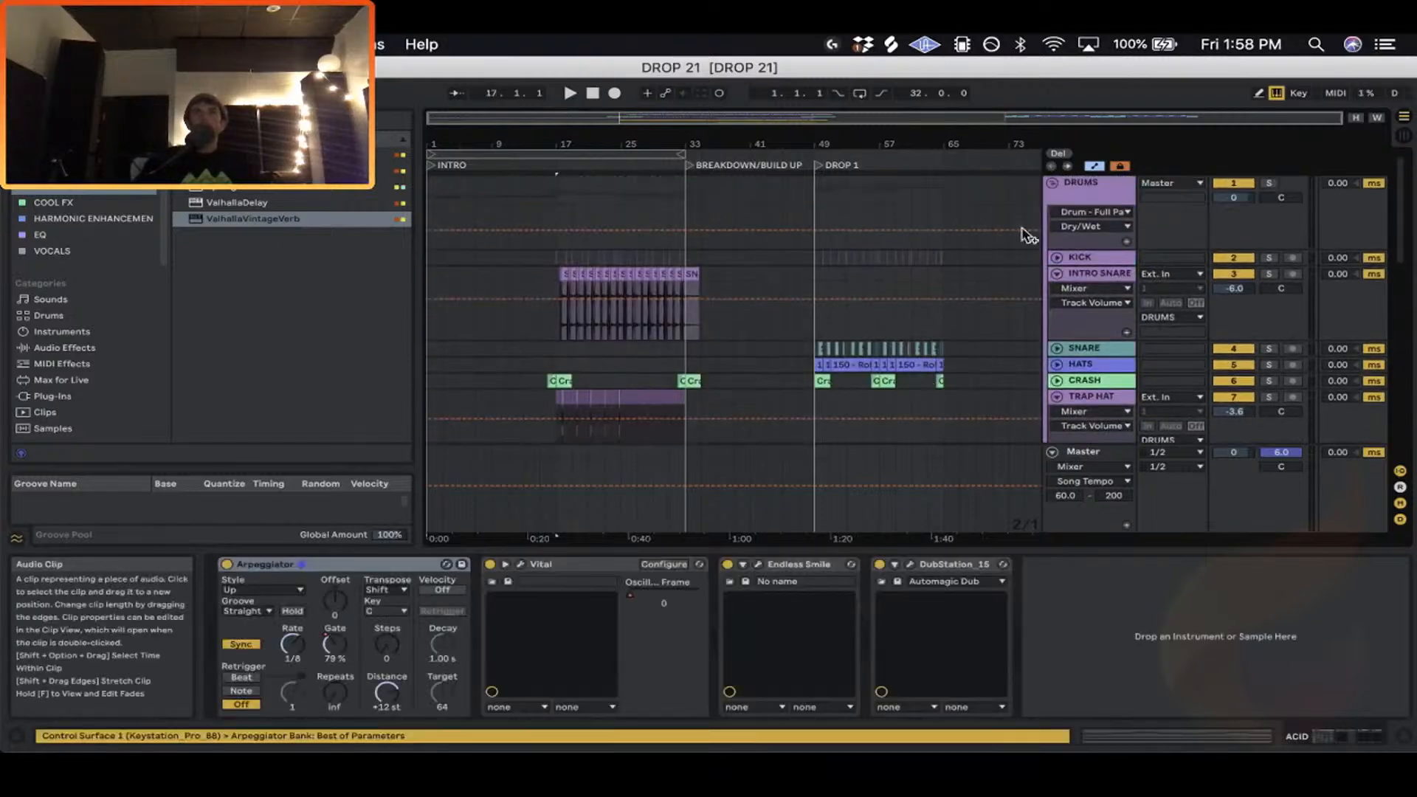
# Set the color of the drum tracks from KICK through 10 Audio to dark pinkish red.
pyautogui.click(1083, 254)
pyautogui.scroll(-5, 1089, 264)
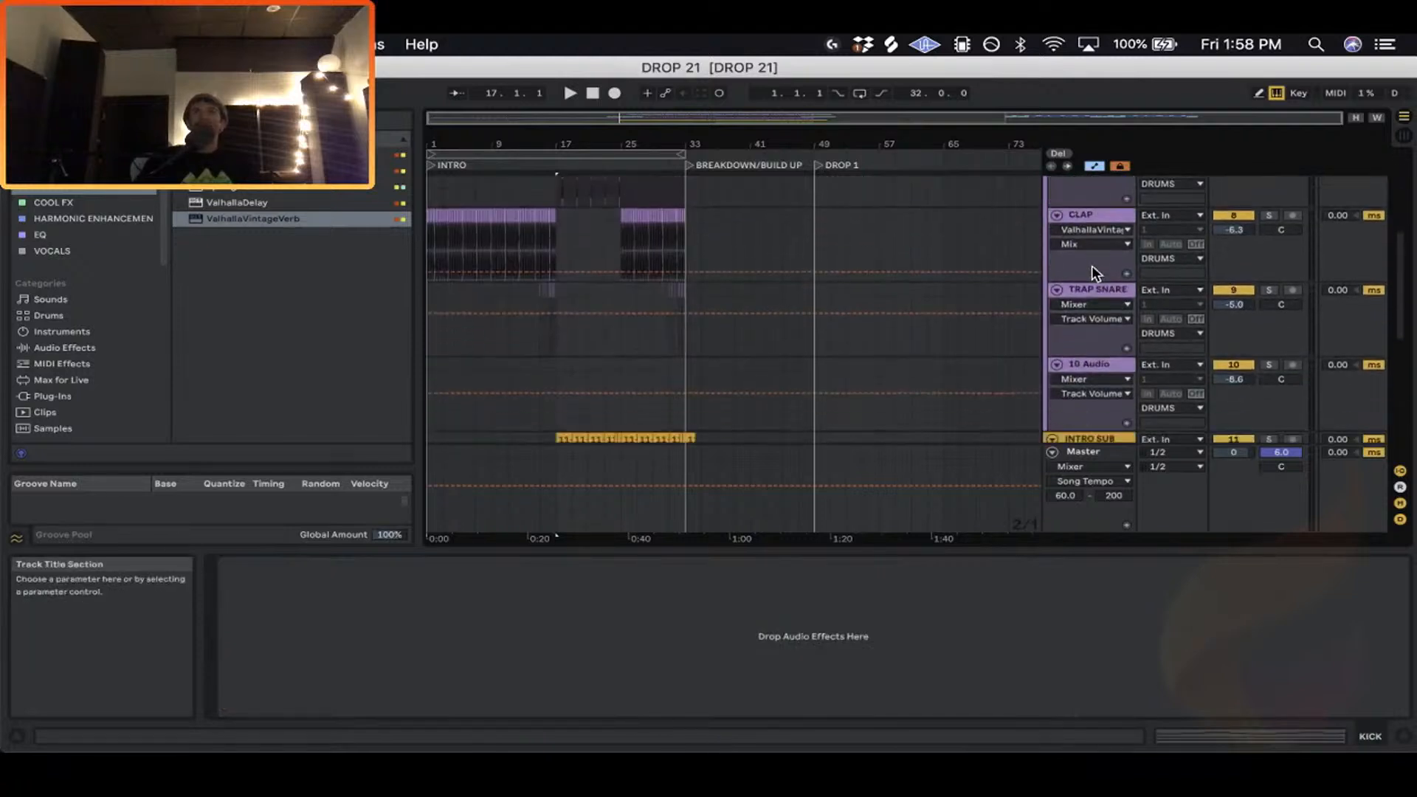
pyautogui.click(1091, 364)
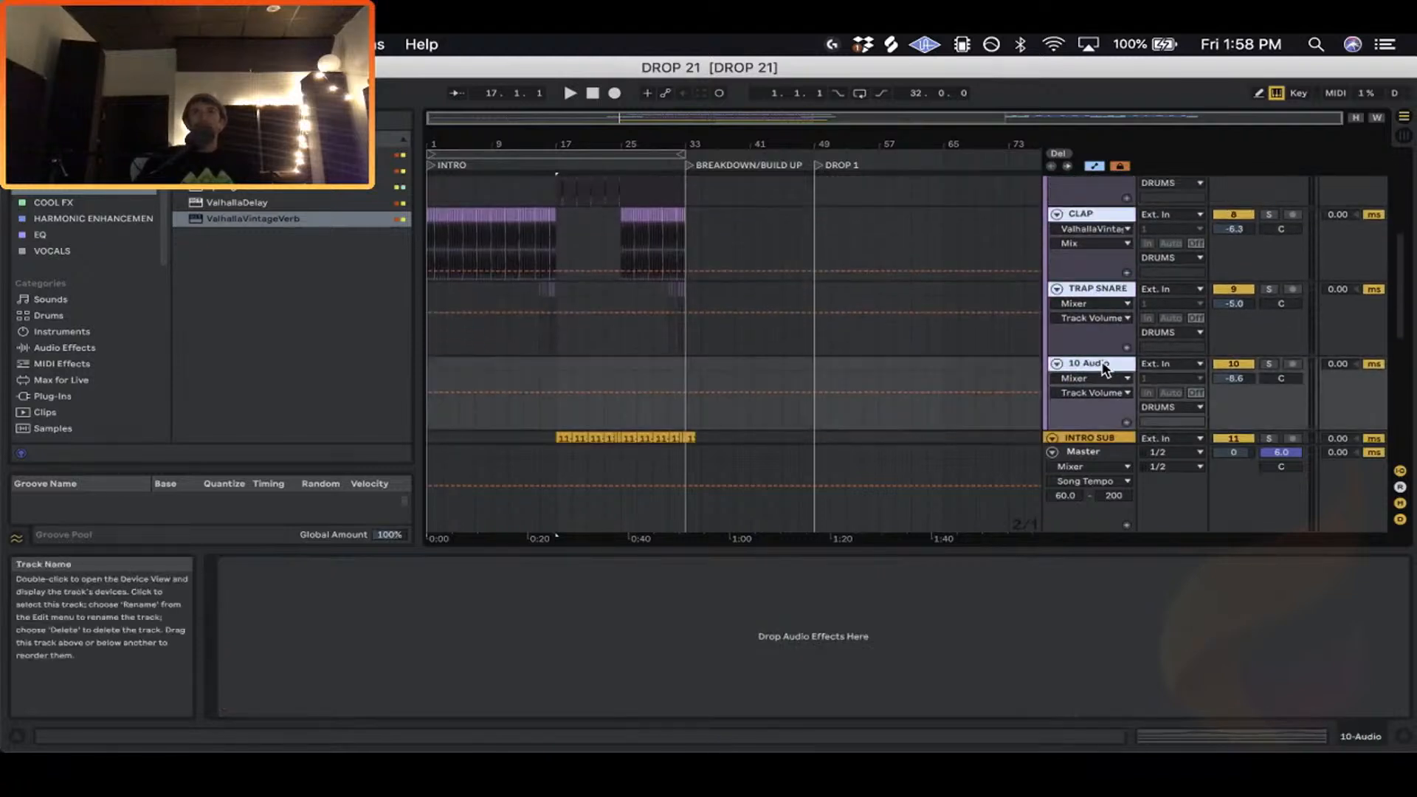
pyautogui.rightClick(1101, 361)
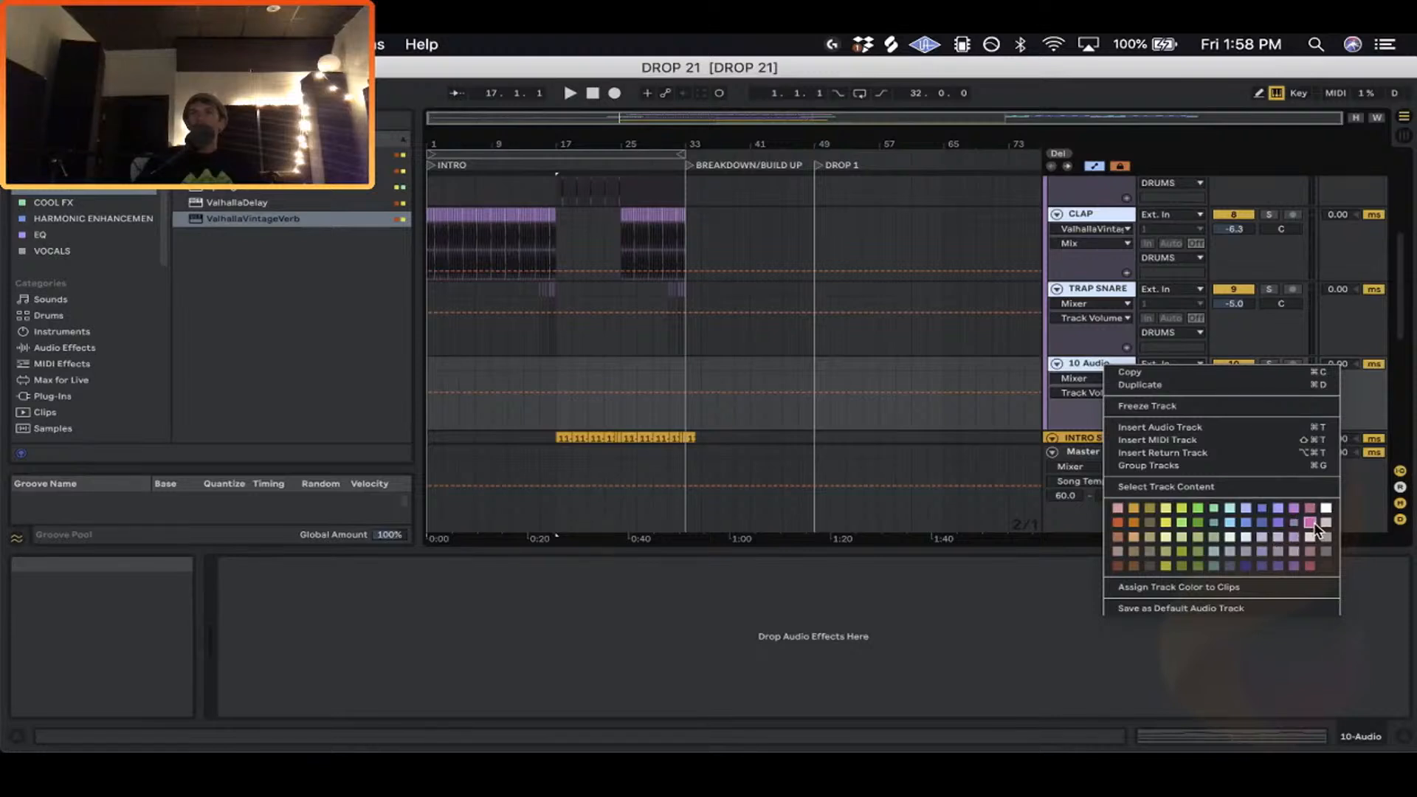
pyautogui.click(1312, 567)
# Set the DRUMS group track's color to the same dark pinkish red as its member tracks.
pyautogui.scroll(5, 1112, 345)
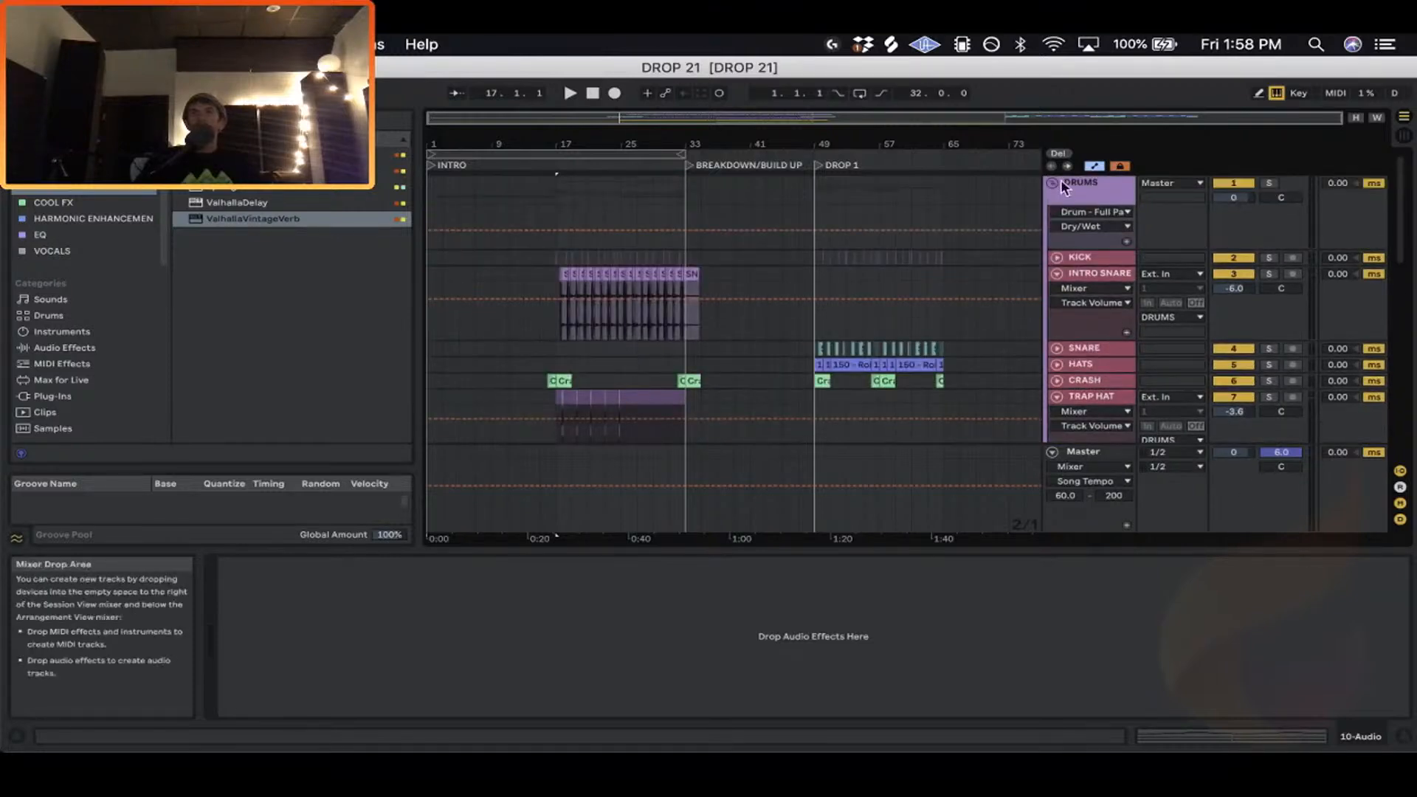
pyautogui.rightClick(1091, 188)
pyautogui.click(1298, 444)
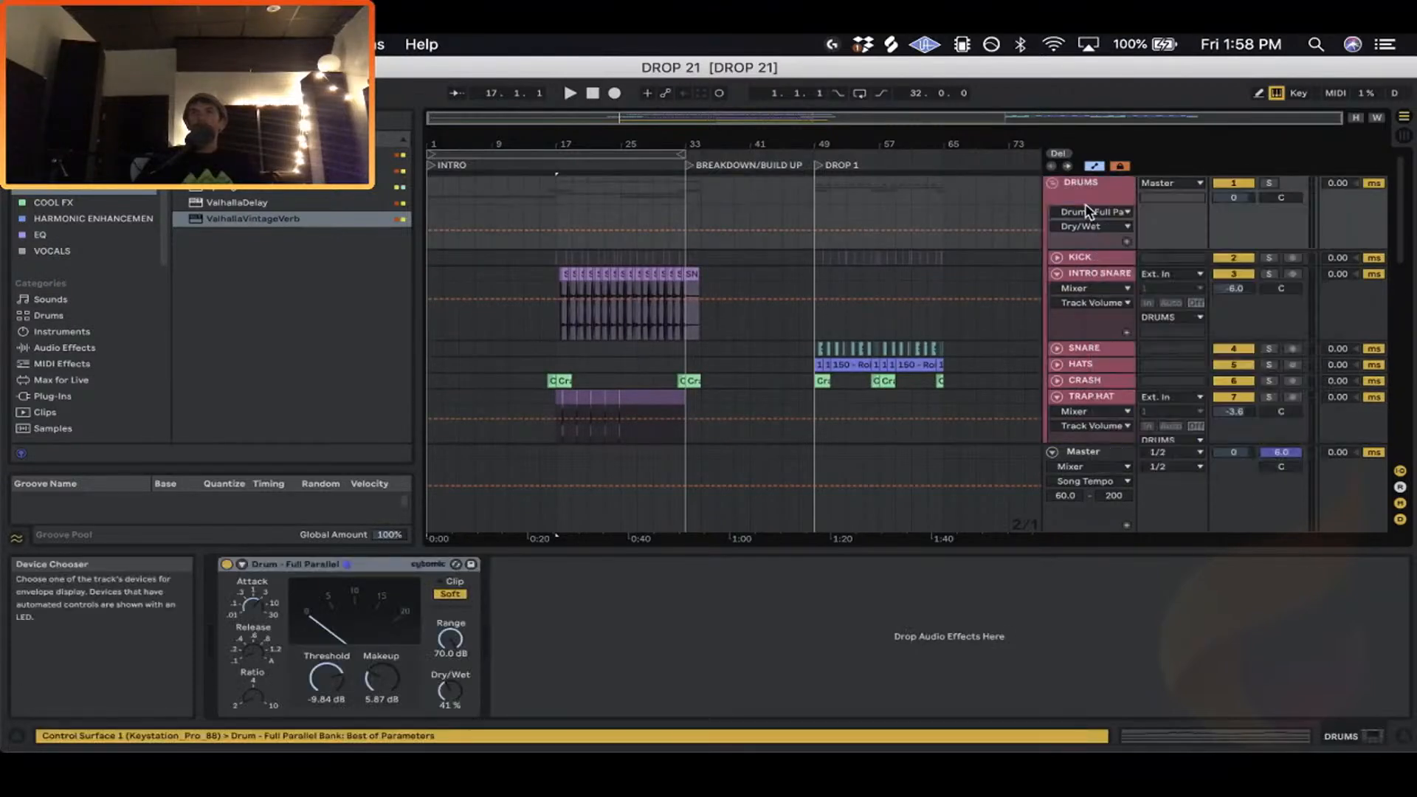
# Fold the DRUMS and MELODY groups and the INTRO SUB track into a compact overview.
pyautogui.moveTo(687, 144); pyautogui.dragTo(684, 164)
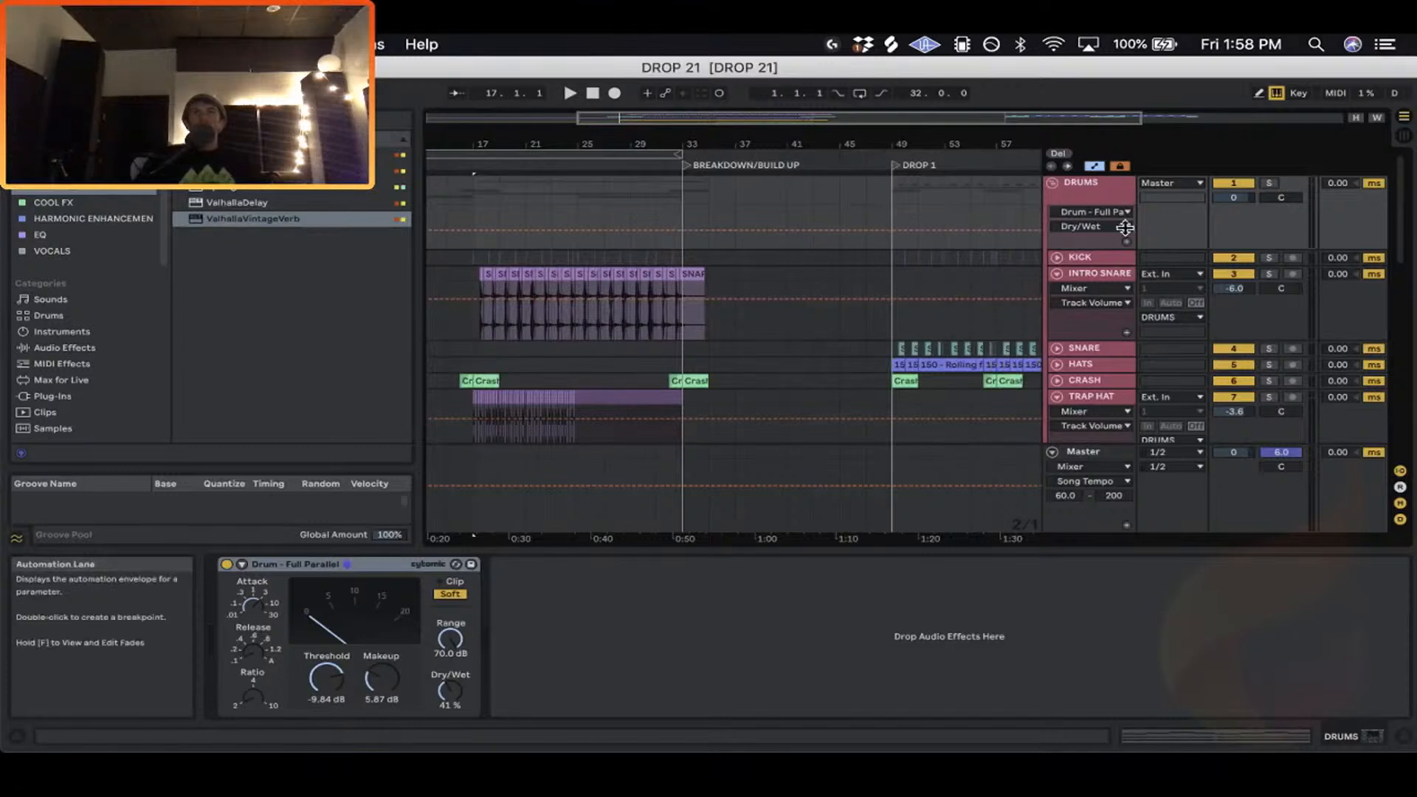
pyautogui.click(1053, 182)
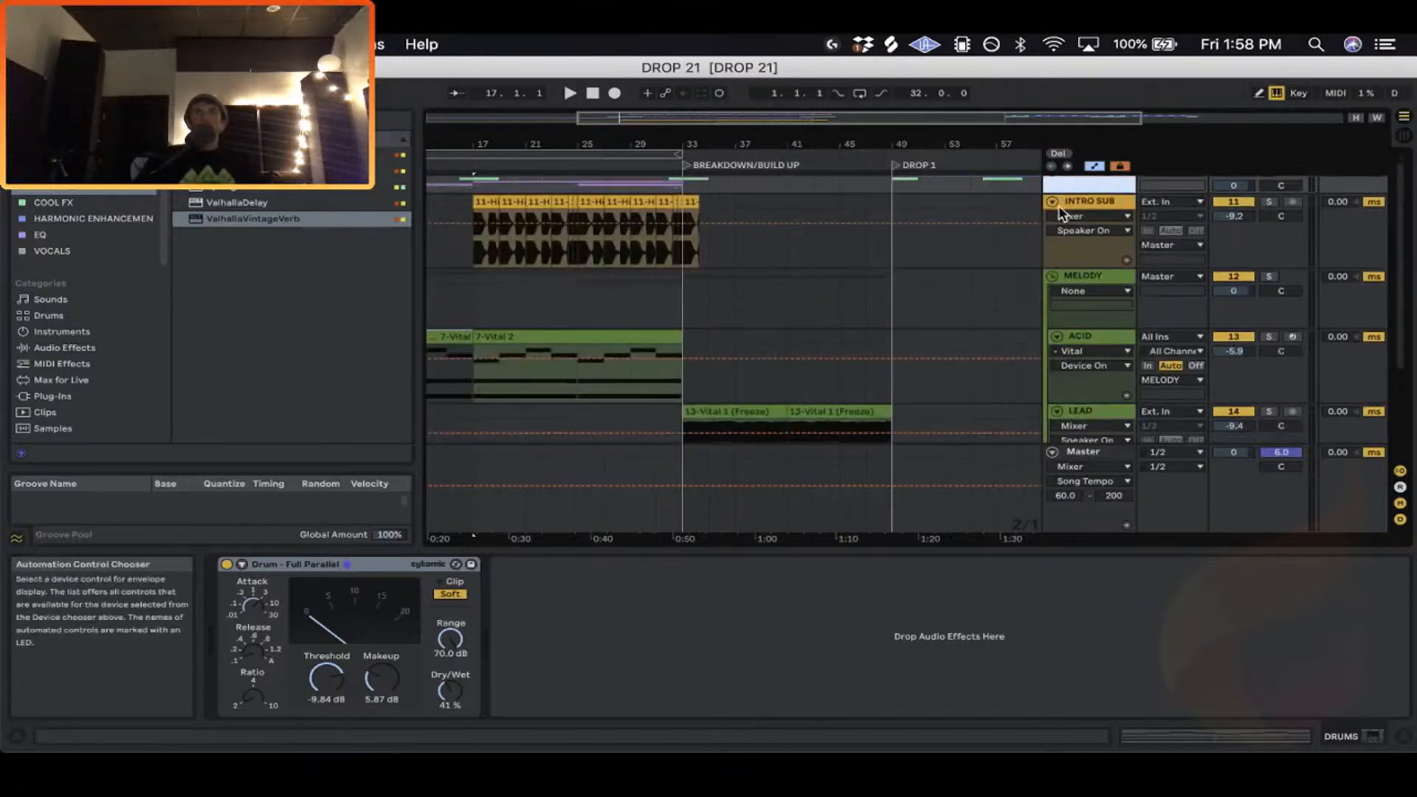
pyautogui.click(1052, 277)
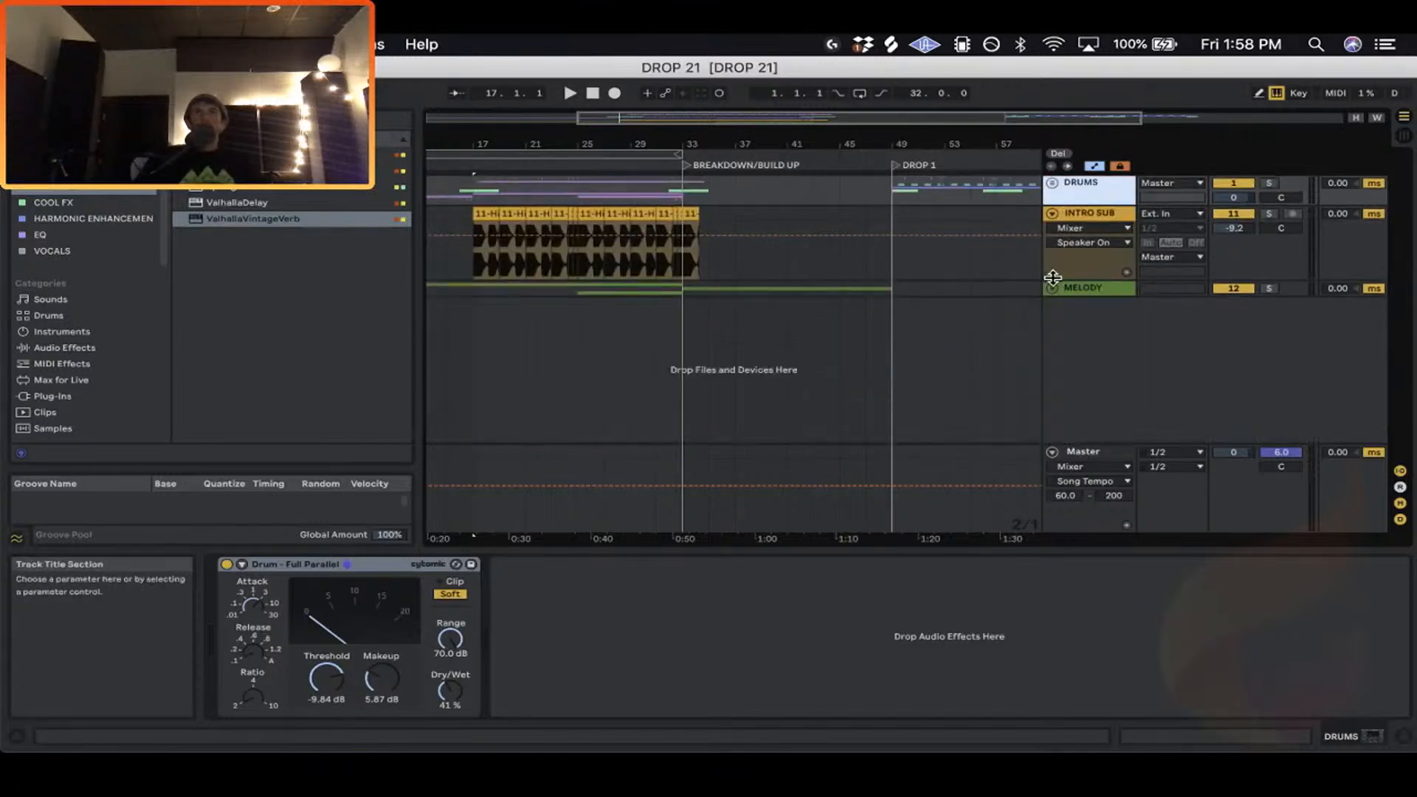
pyautogui.click(1053, 201)
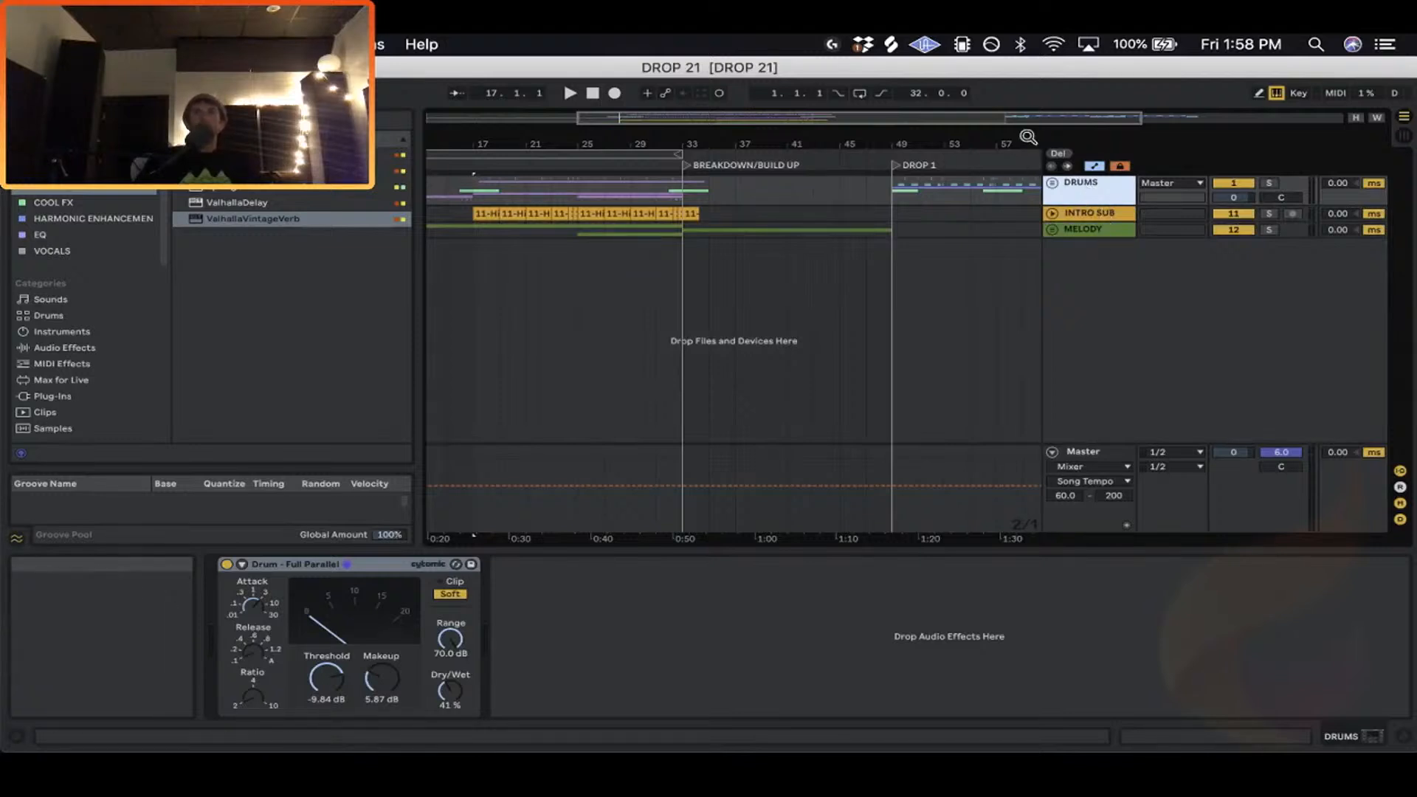
pyautogui.moveTo(1029, 143); pyautogui.dragTo(1029, 110)
# Unfold the MELODY group to show the ACID, LEAD and LEAD TEASE tracks.
pyautogui.click(1096, 232)
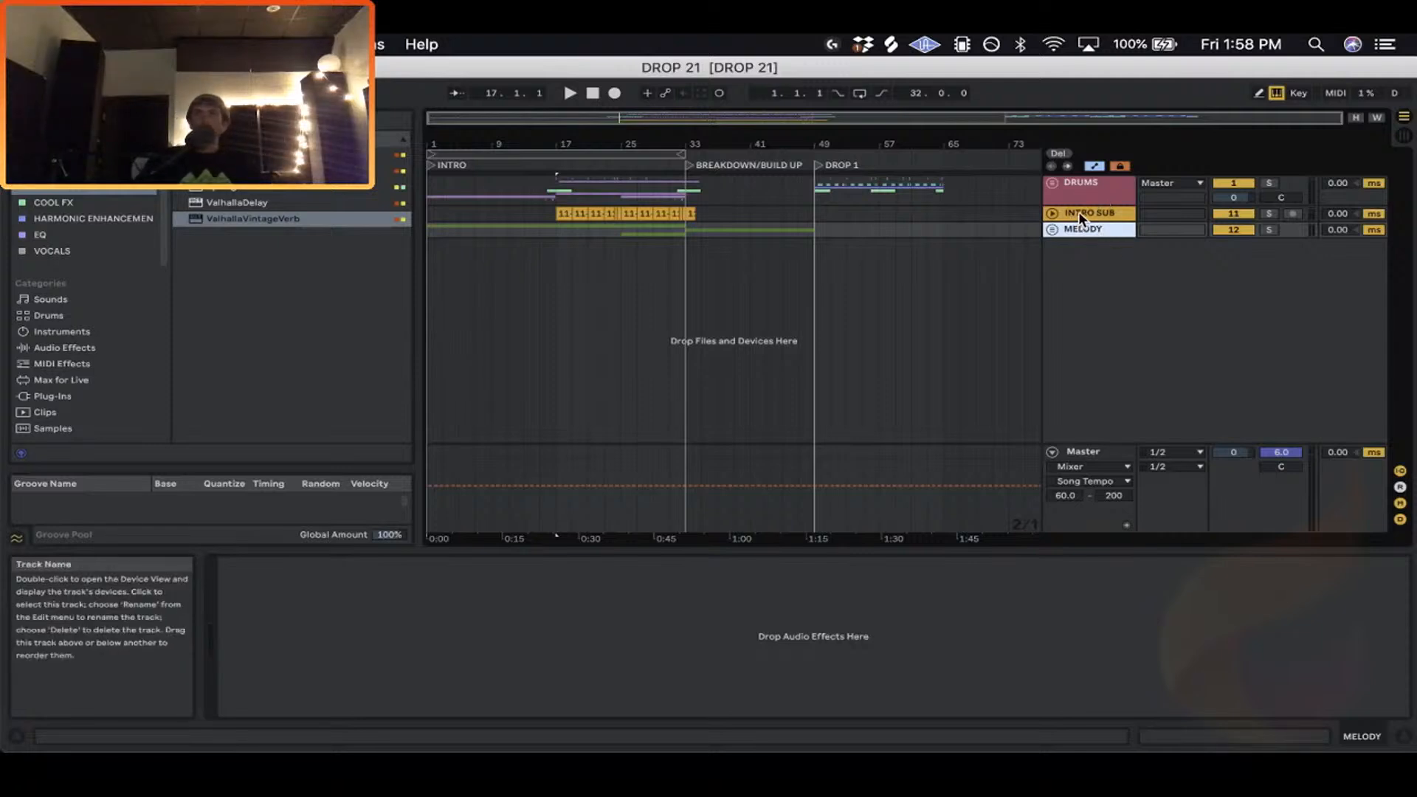
pyautogui.moveTo(829, 138); pyautogui.dragTo(918, 236)
pyautogui.hscroll(-5, 937, 254)
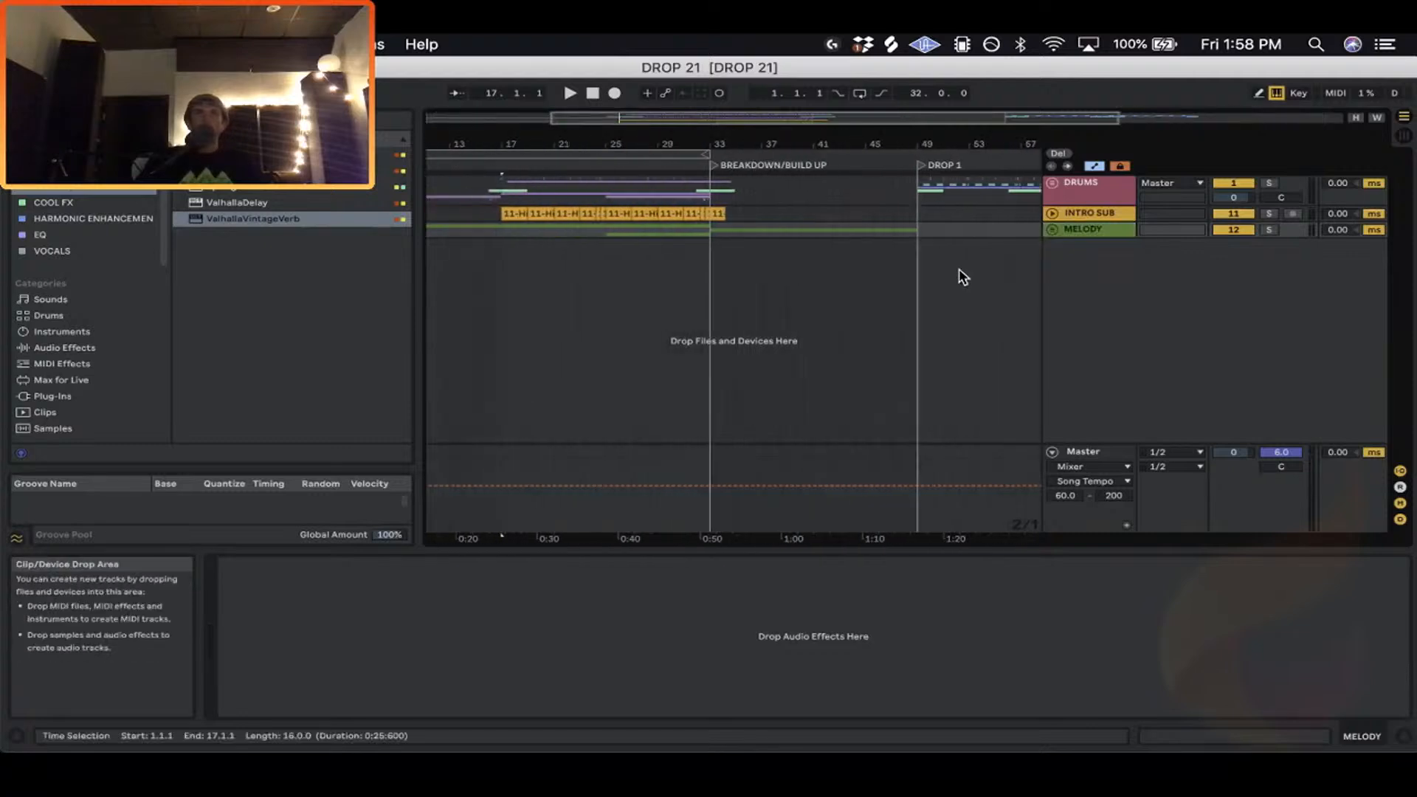
pyautogui.click(1052, 228)
pyautogui.scroll(-1, 784, 271)
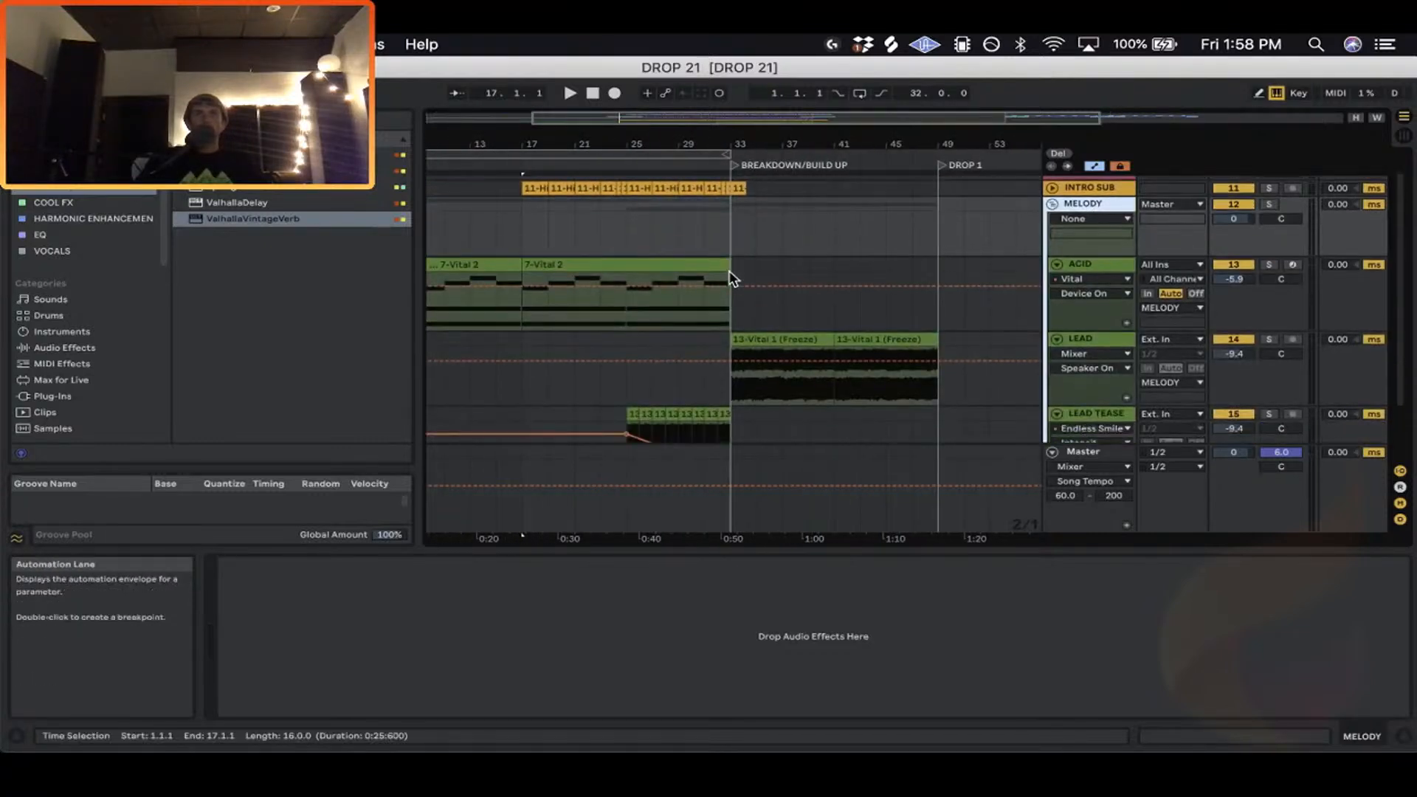
# Select the ACID clip that starts at bar 17 and play the intro from there to hear it.
pyautogui.click(592, 266)
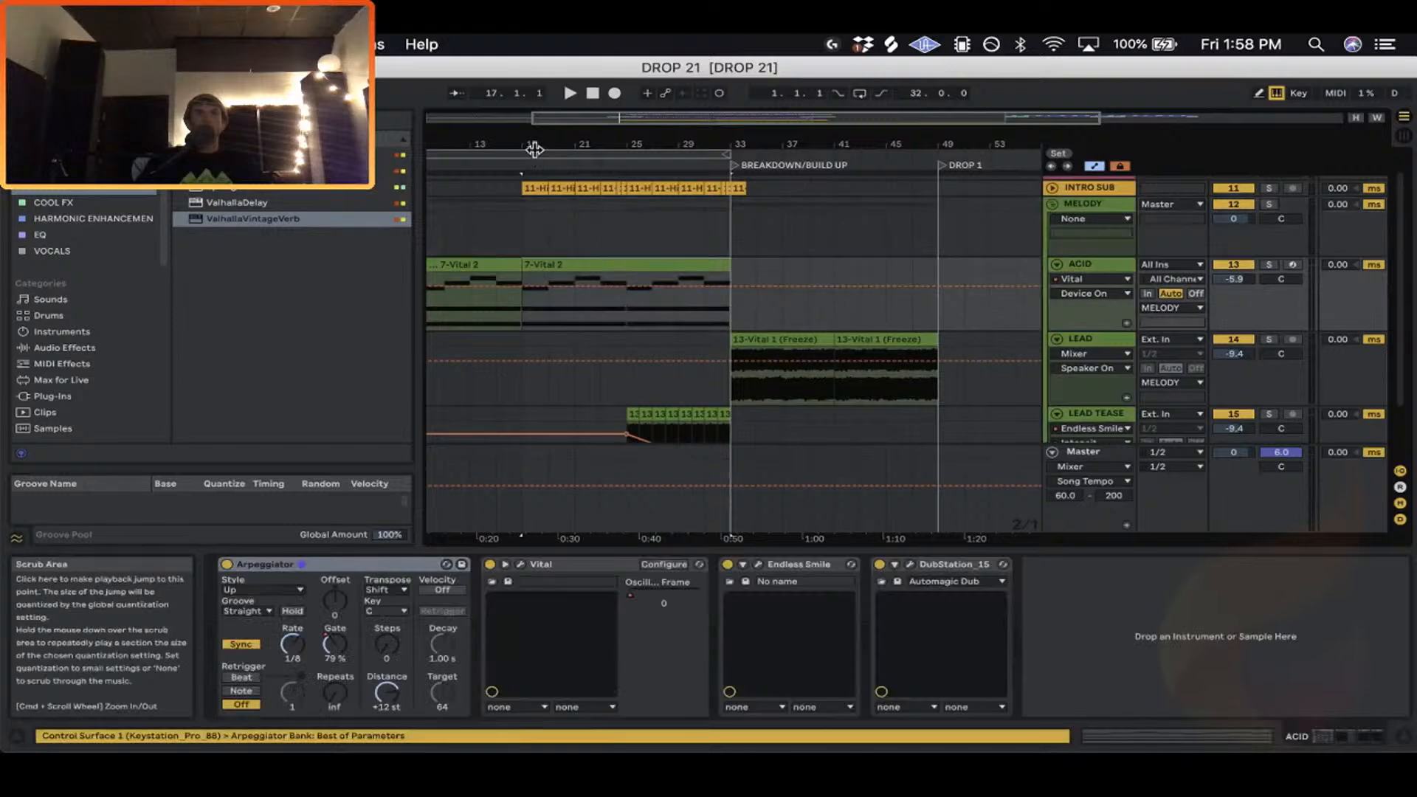
pyautogui.moveTo(533, 144); pyautogui.dragTo(584, 96)
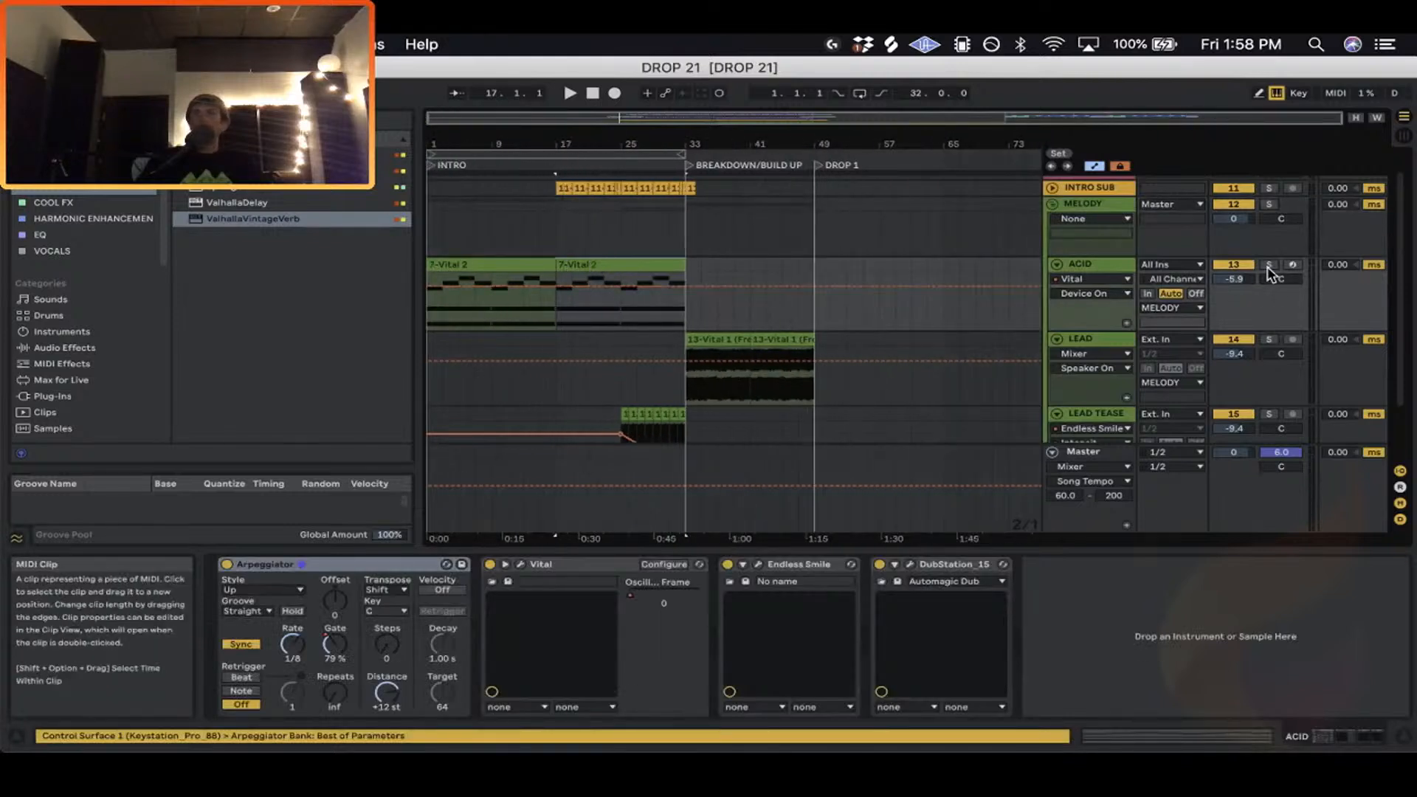
pyautogui.press('space')
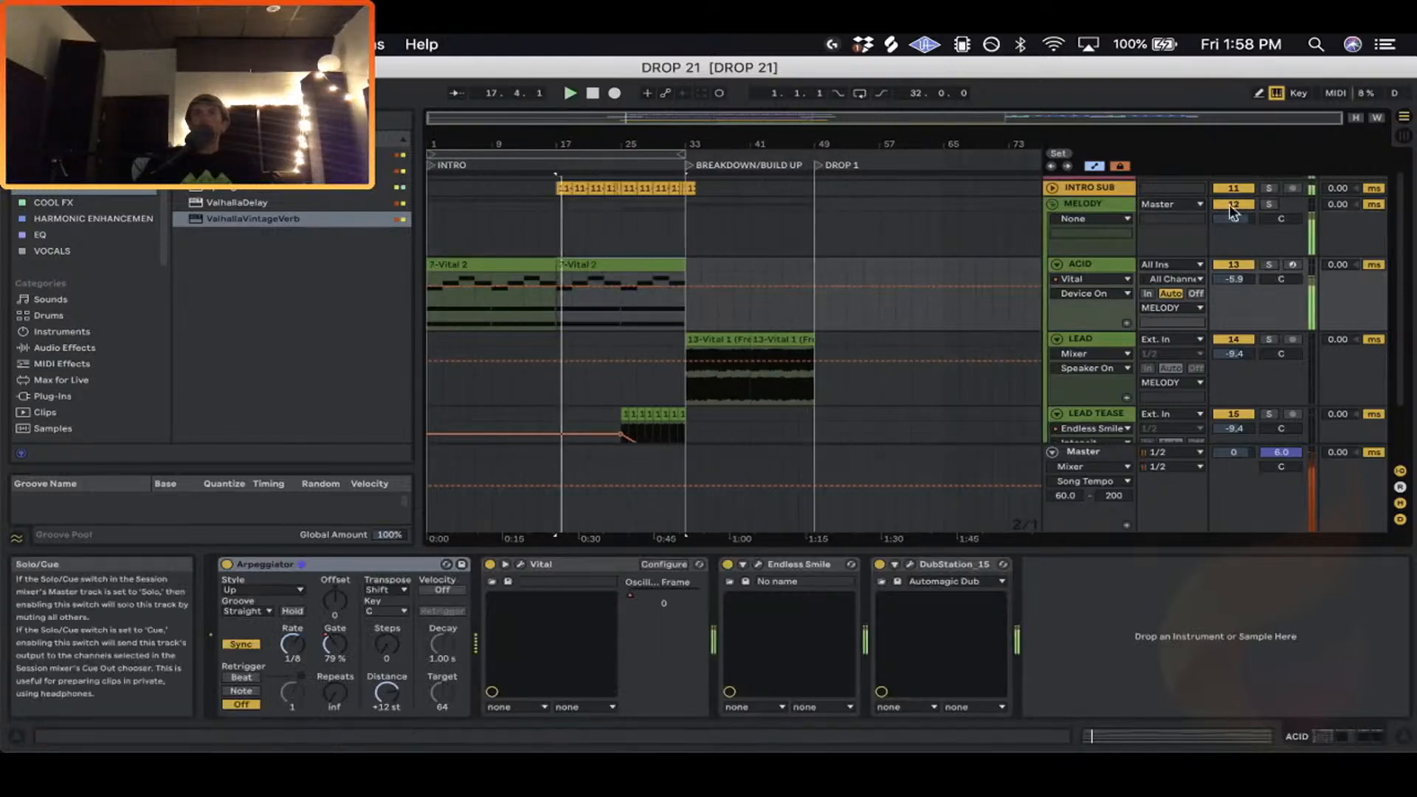
pyautogui.moveTo(581, 136); pyautogui.dragTo(580, 140)
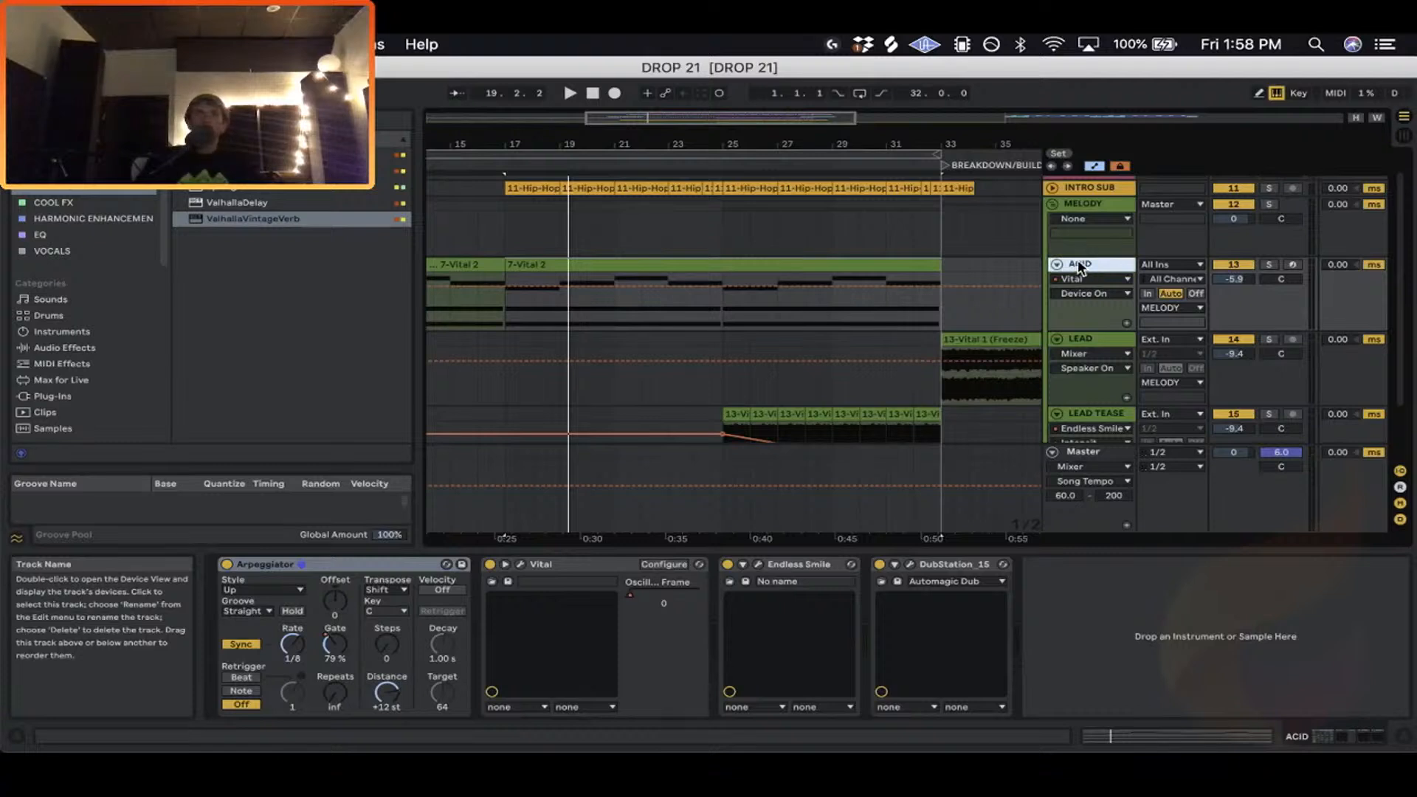
# Add the Duck plug-in from the browser to the end of the ACID track's device chain.
pyautogui.scroll(-1, 1078, 267)
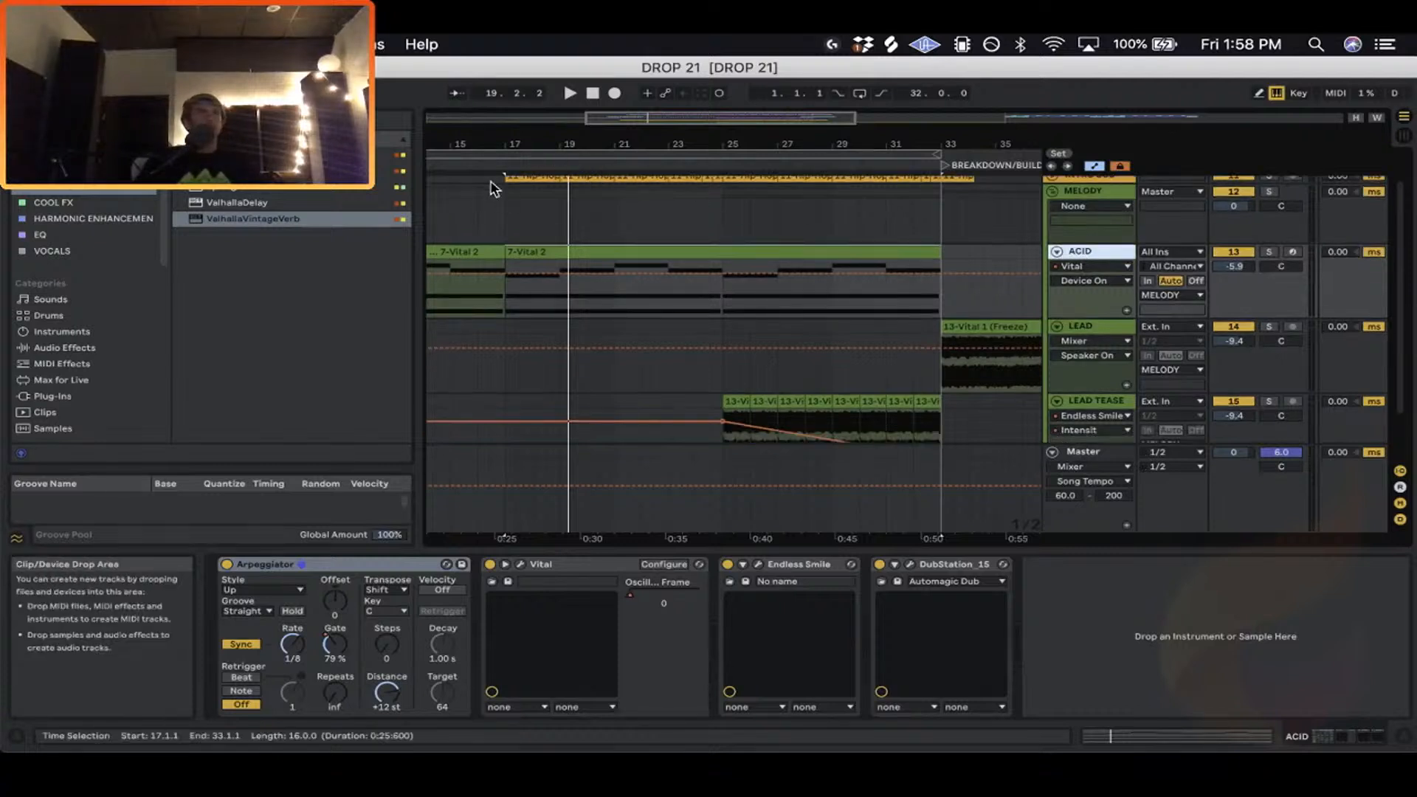
pyautogui.click(55, 153)
pyautogui.scroll(3, 273, 238)
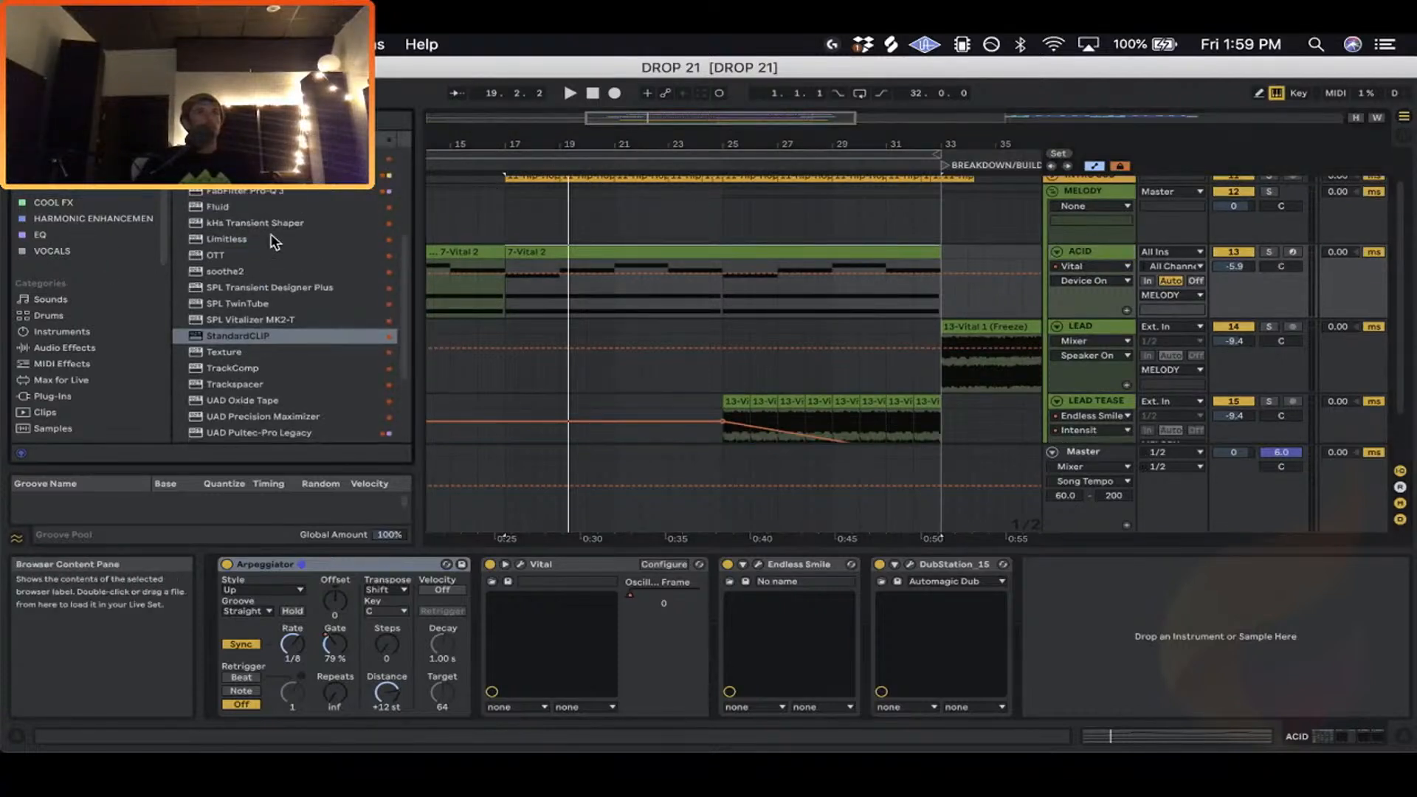
pyautogui.moveTo(229, 203); pyautogui.dragTo(662, 314)
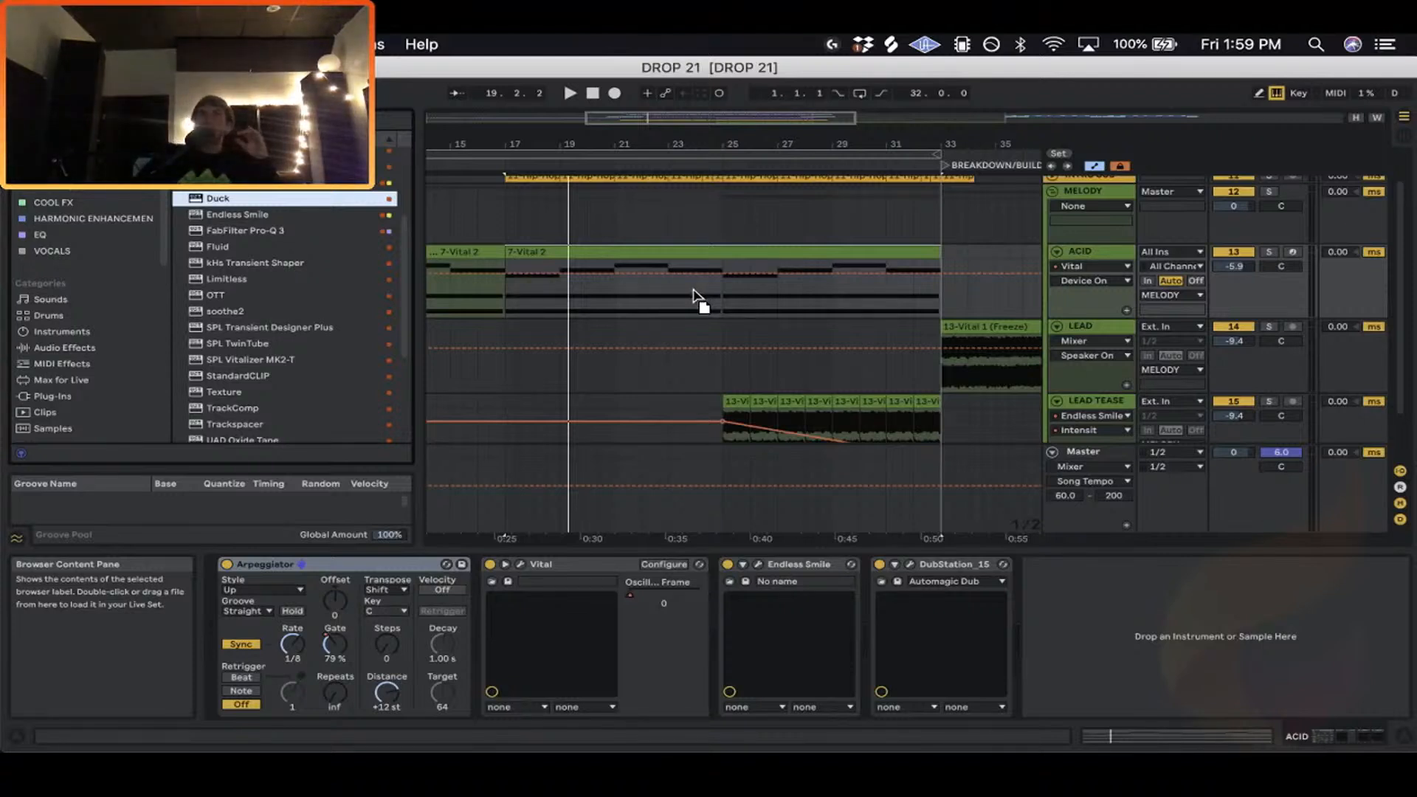
pyautogui.moveTo(694, 299); pyautogui.dragTo(625, 303)
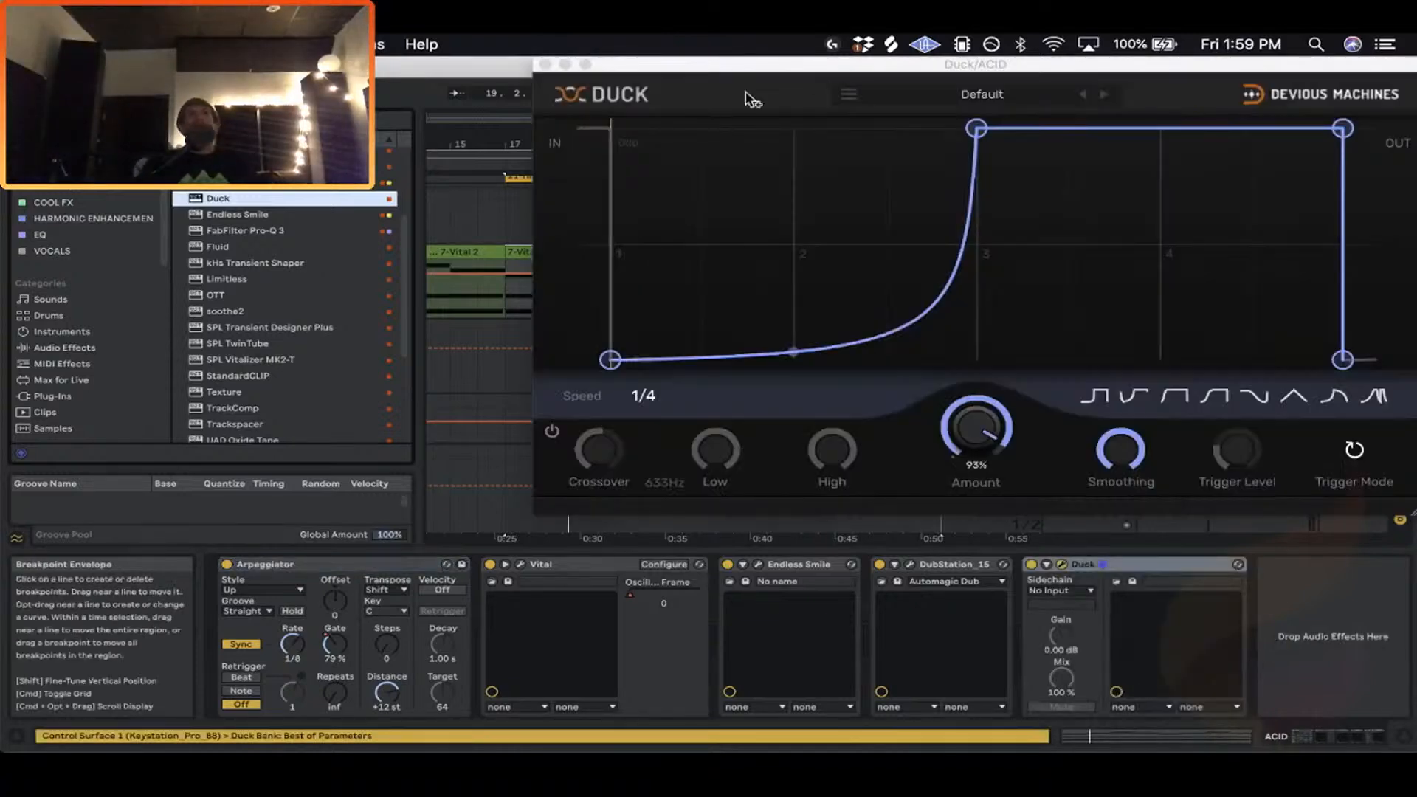
# Play the intro from bar 17 with Duck on the ACID track and raise its Amount to 100%.
pyautogui.moveTo(862, 70); pyautogui.dragTo(657, 315)
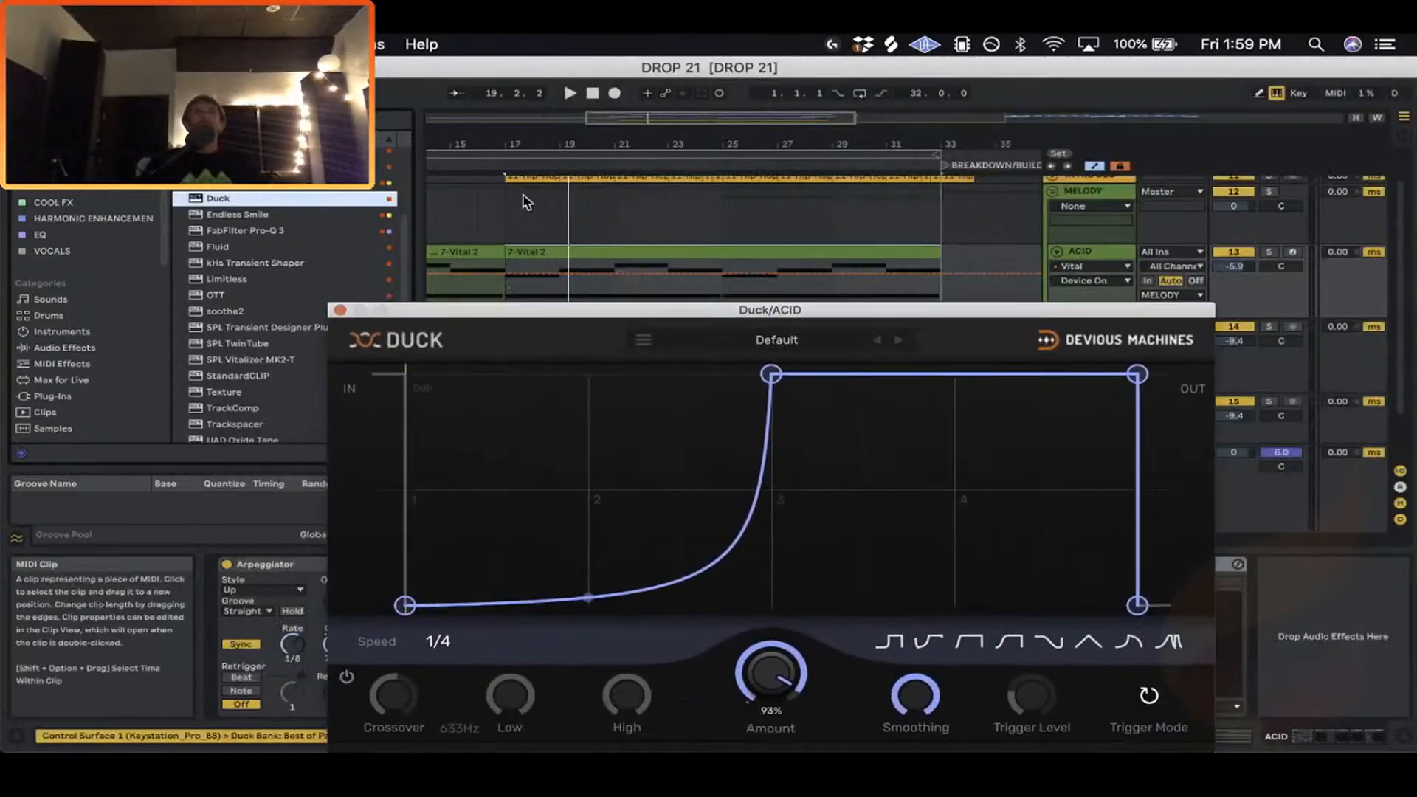
pyautogui.moveTo(509, 143)
pyautogui.mouseDown()
pyautogui.moveTo(509, 207)
pyautogui.moveTo(509, 142)
pyautogui.mouseUp()
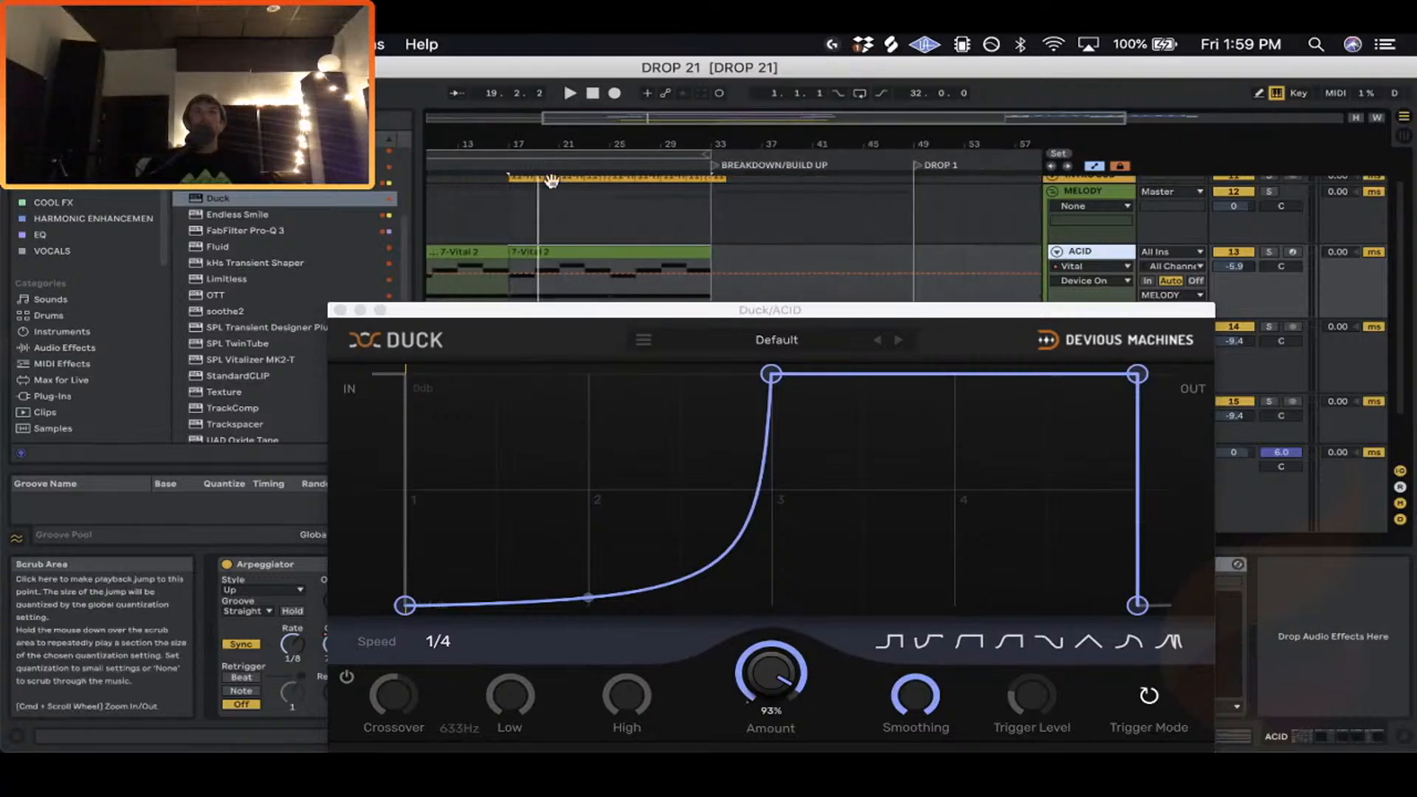
pyautogui.moveTo(747, 313); pyautogui.dragTo(733, 301)
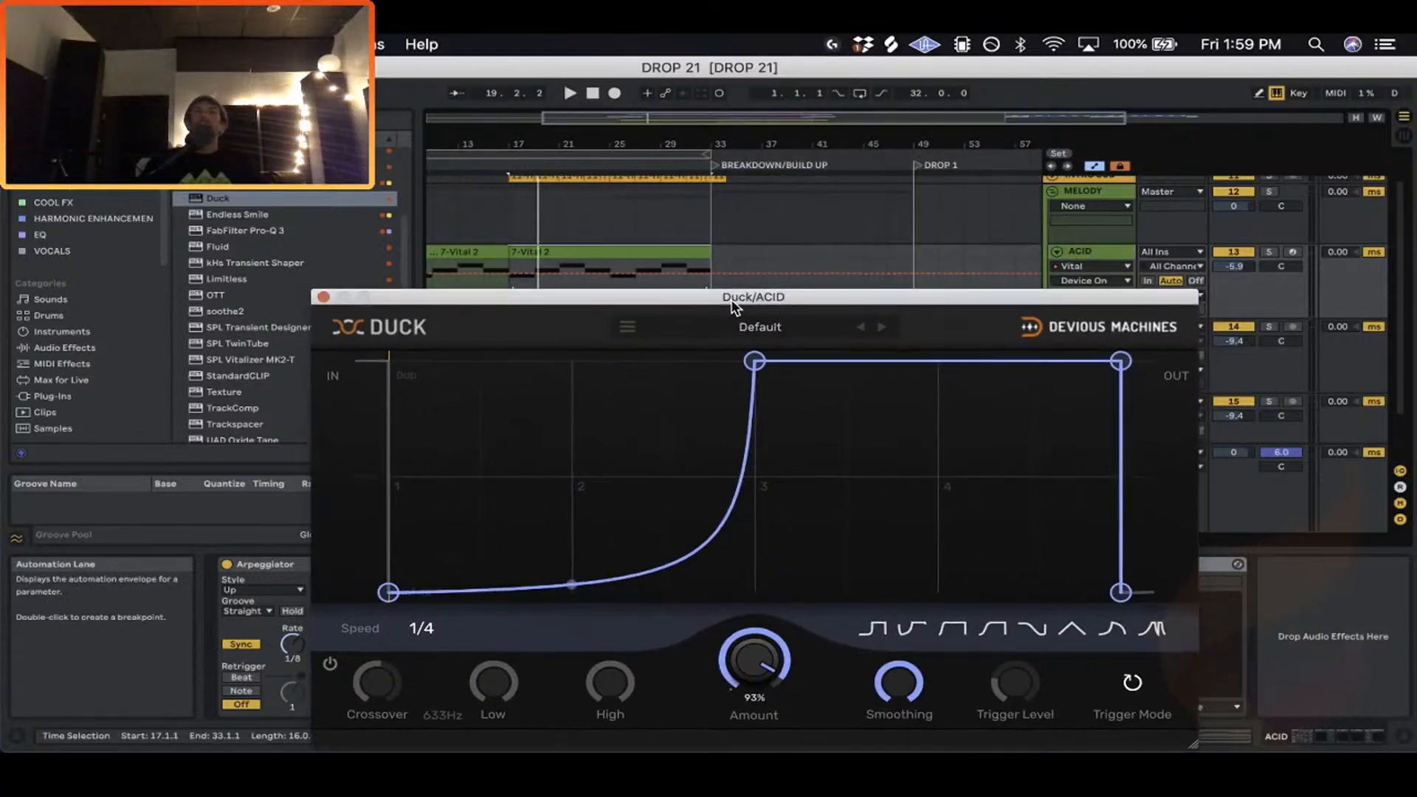
pyautogui.press('space')
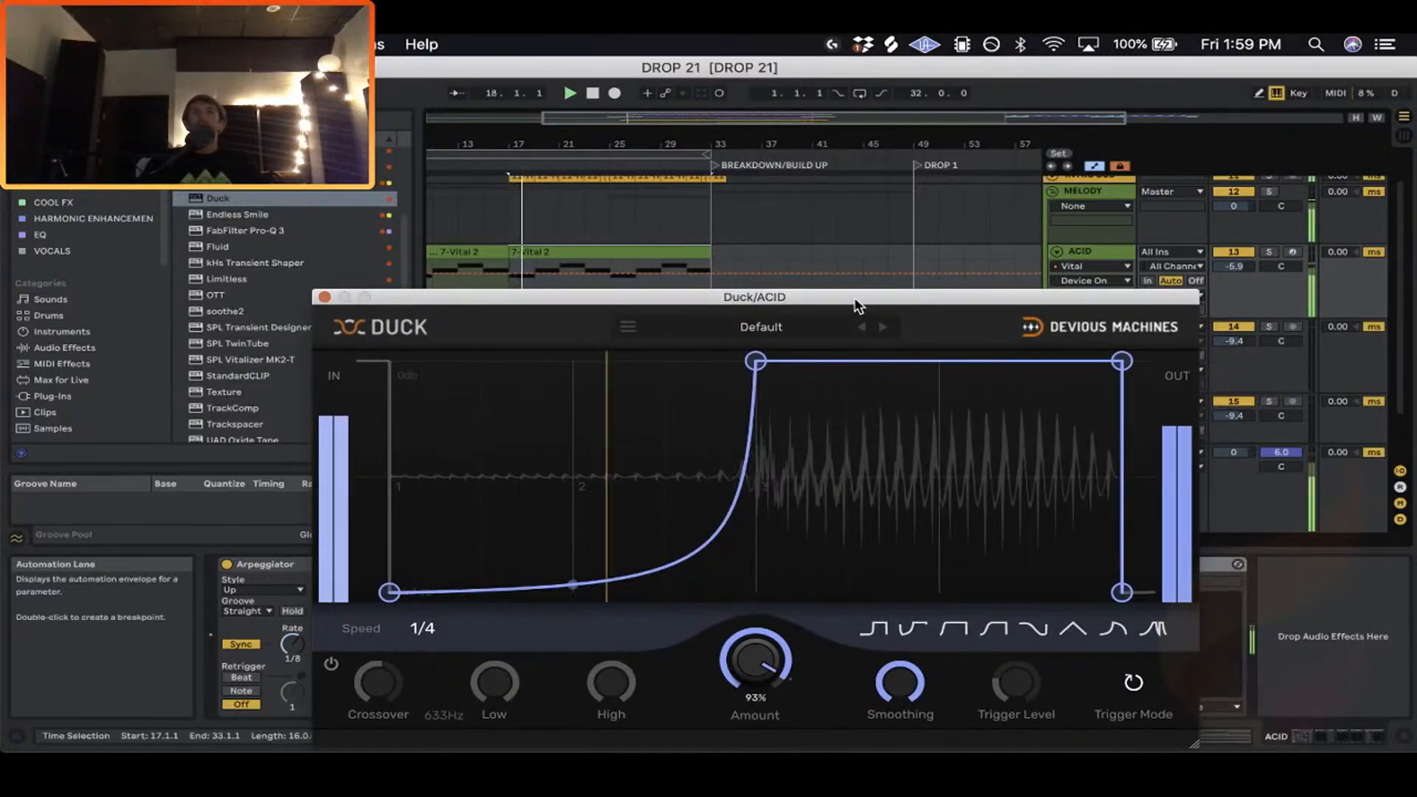
pyautogui.moveTo(854, 298); pyautogui.dragTo(869, 369)
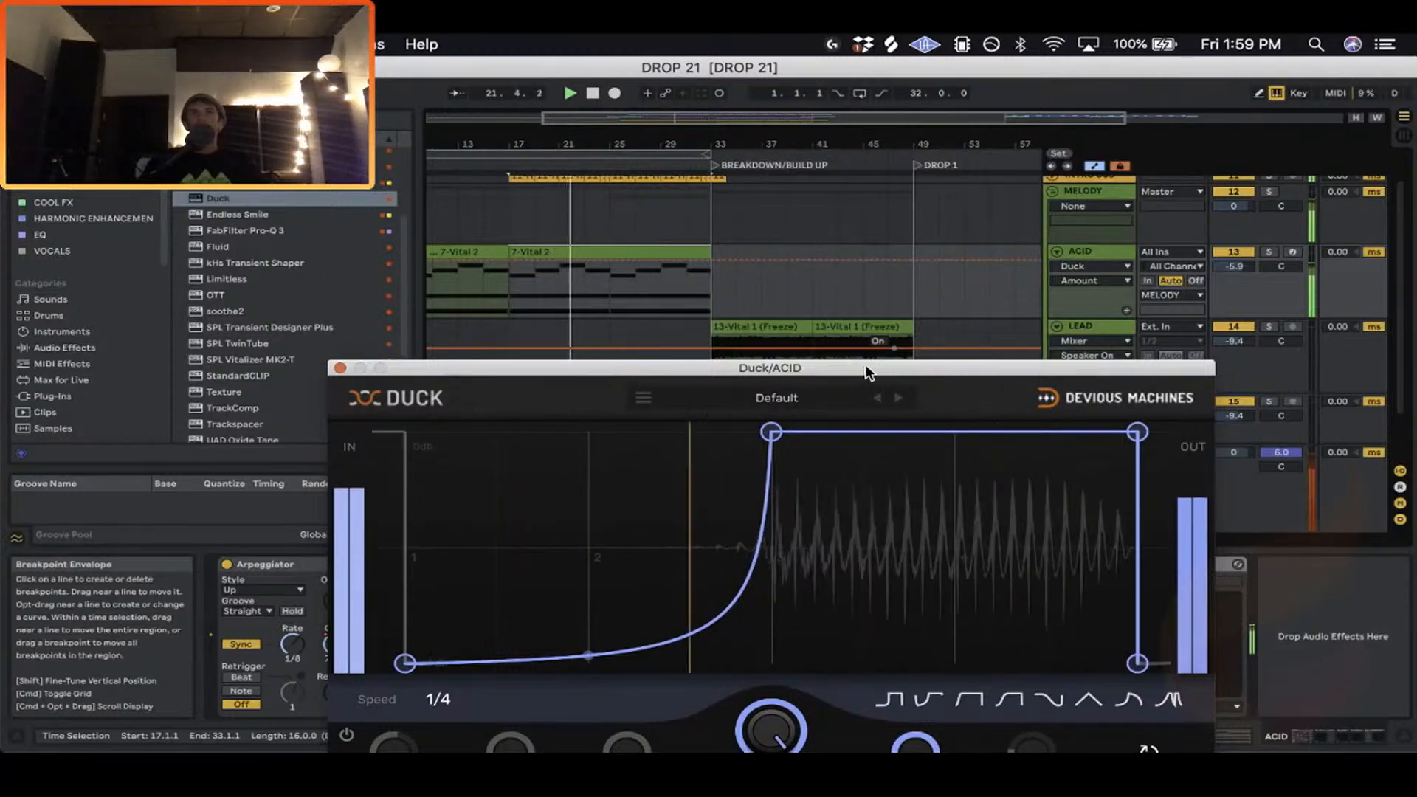
pyautogui.moveTo(964, 369); pyautogui.dragTo(999, 238)
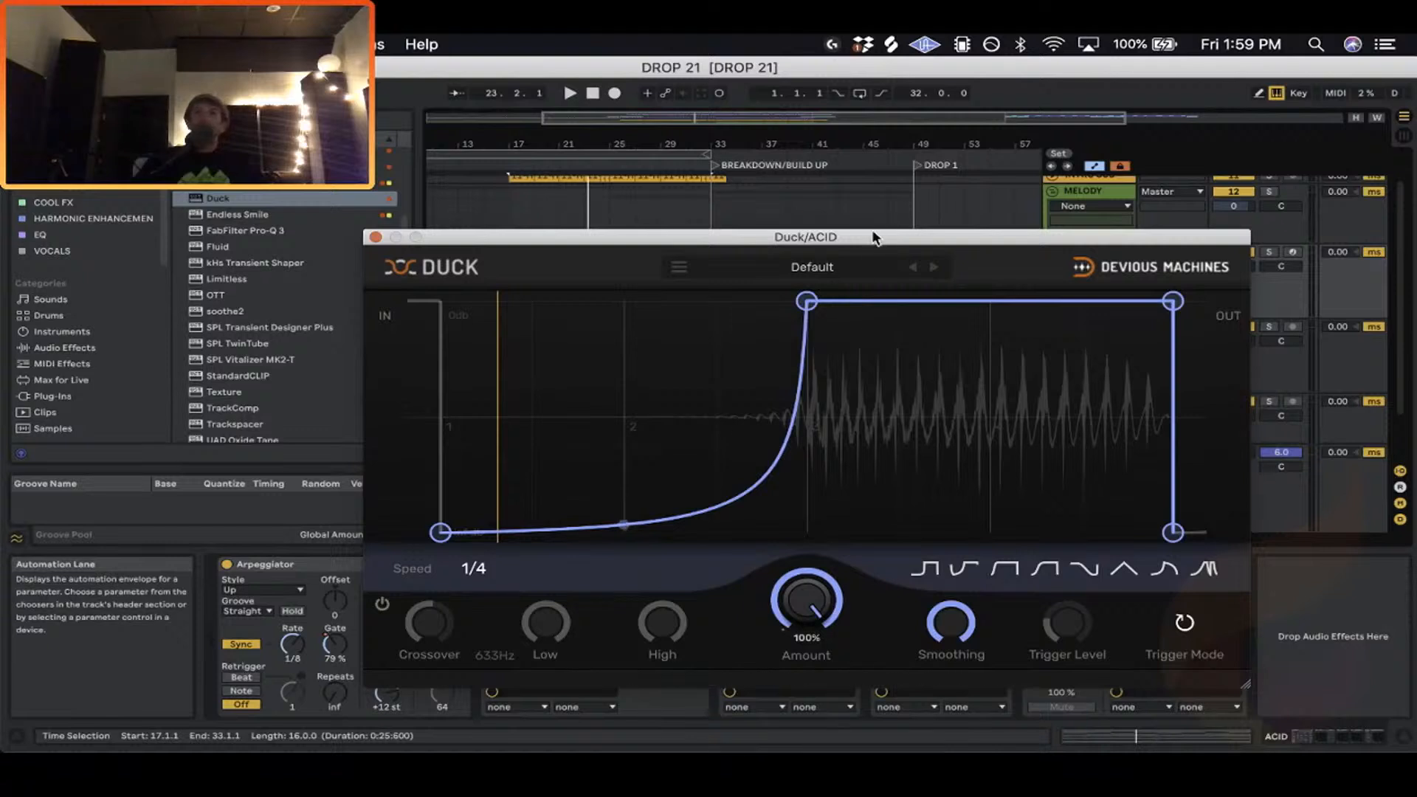
pyautogui.moveTo(872, 237)
pyautogui.mouseDown()
pyautogui.moveTo(835, 231)
pyautogui.moveTo(892, 243)
pyautogui.mouseUp()
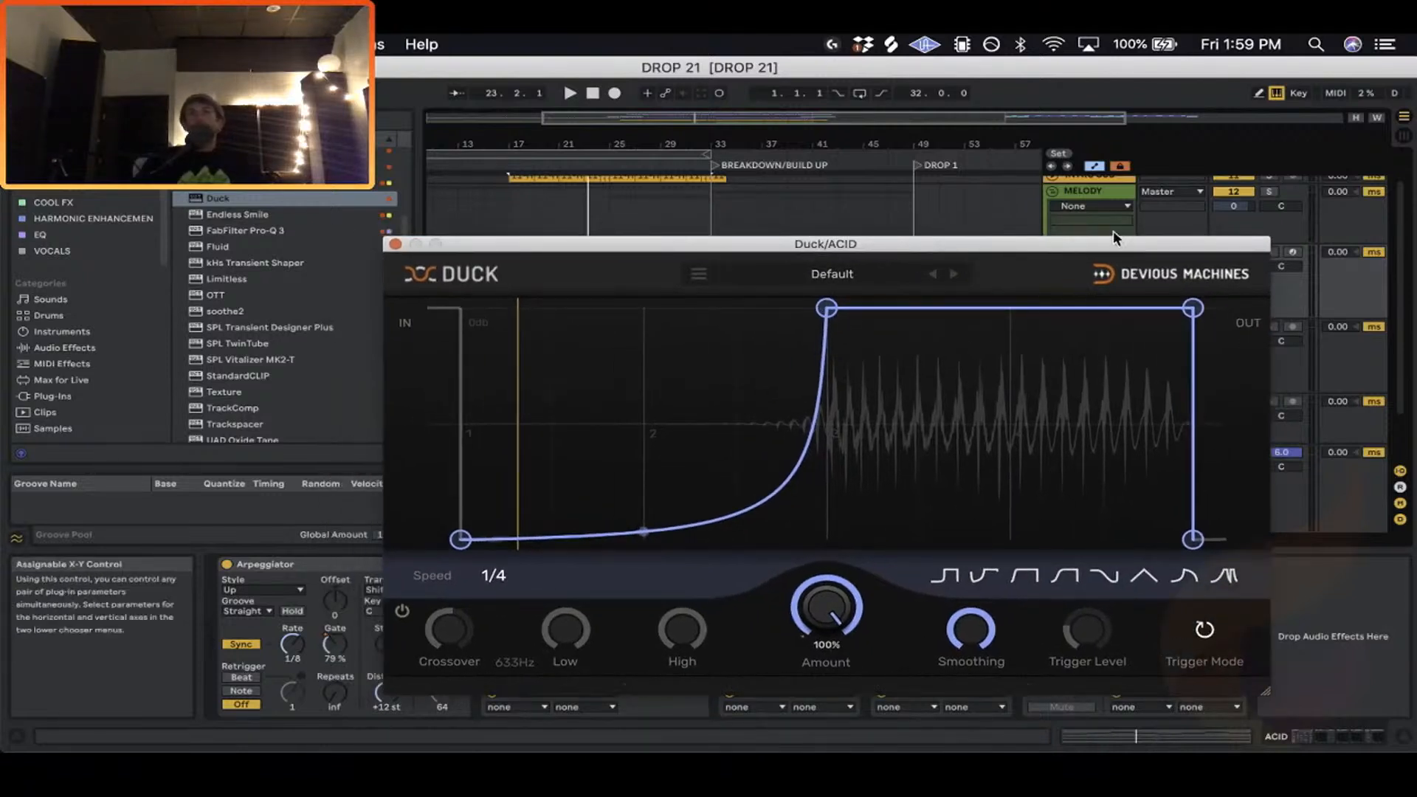
# Switch Duck's trigger mode to sidechain triggering and choose the KICK track as its sidechain source.
pyautogui.click(1211, 632)
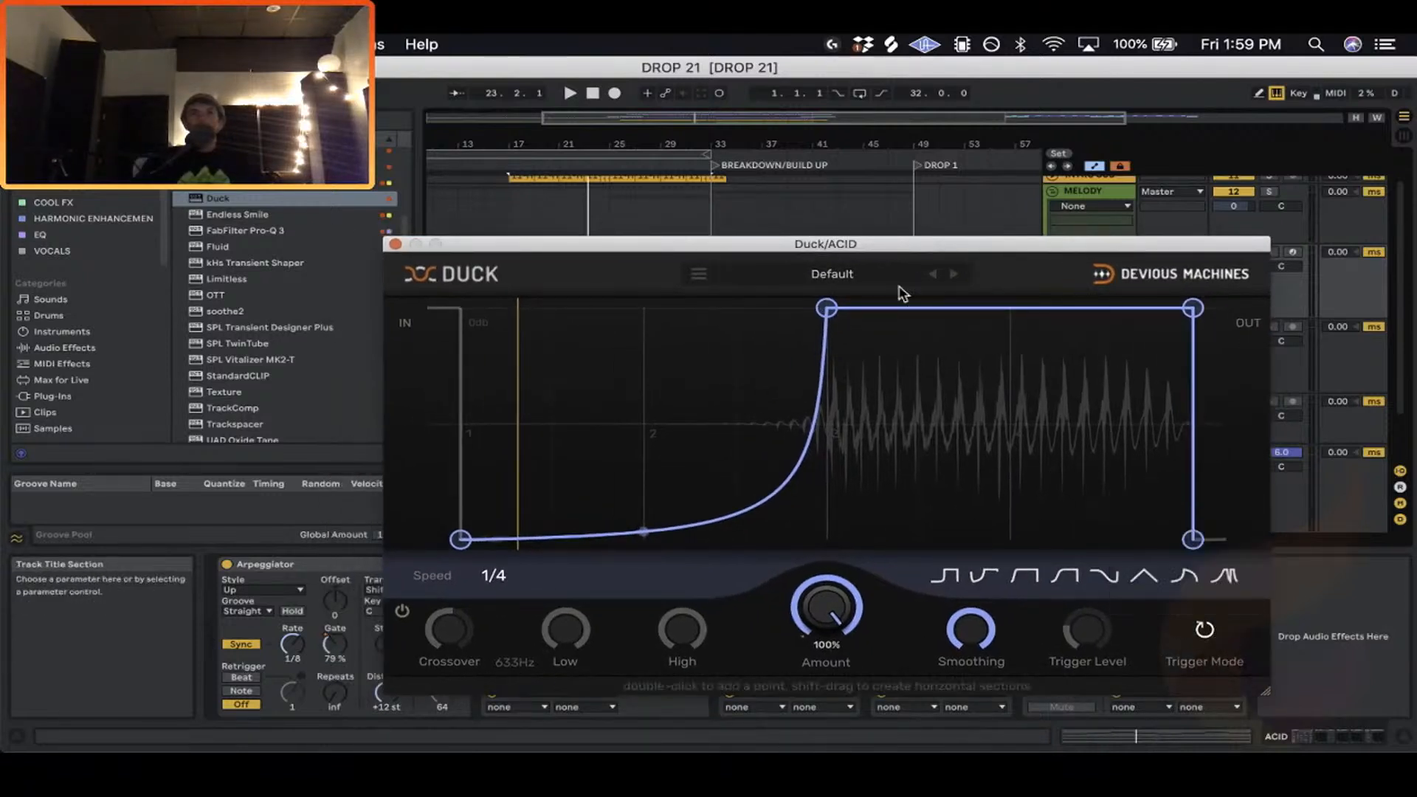
pyautogui.moveTo(866, 242); pyautogui.dragTo(599, 126)
pyautogui.click(1078, 589)
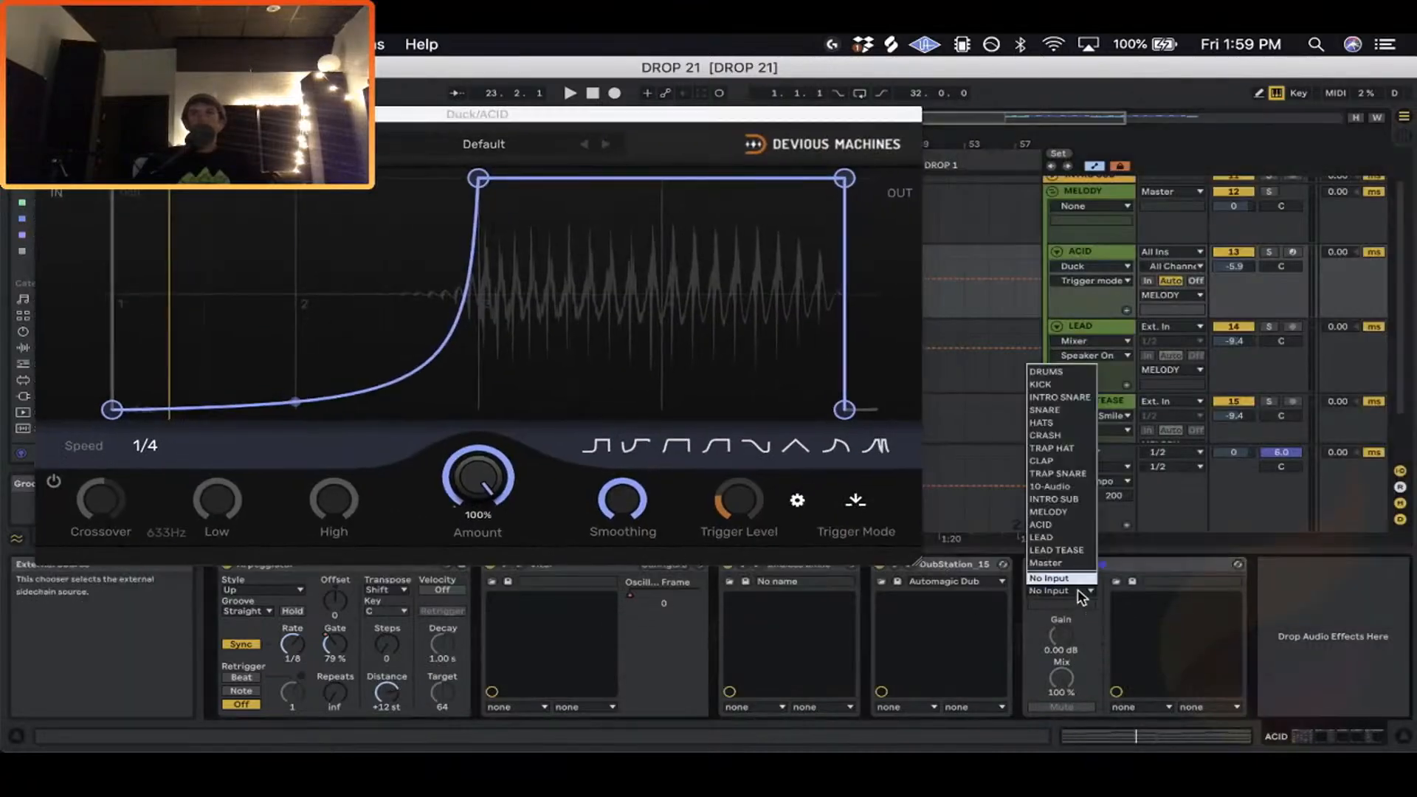
pyautogui.click(1082, 403)
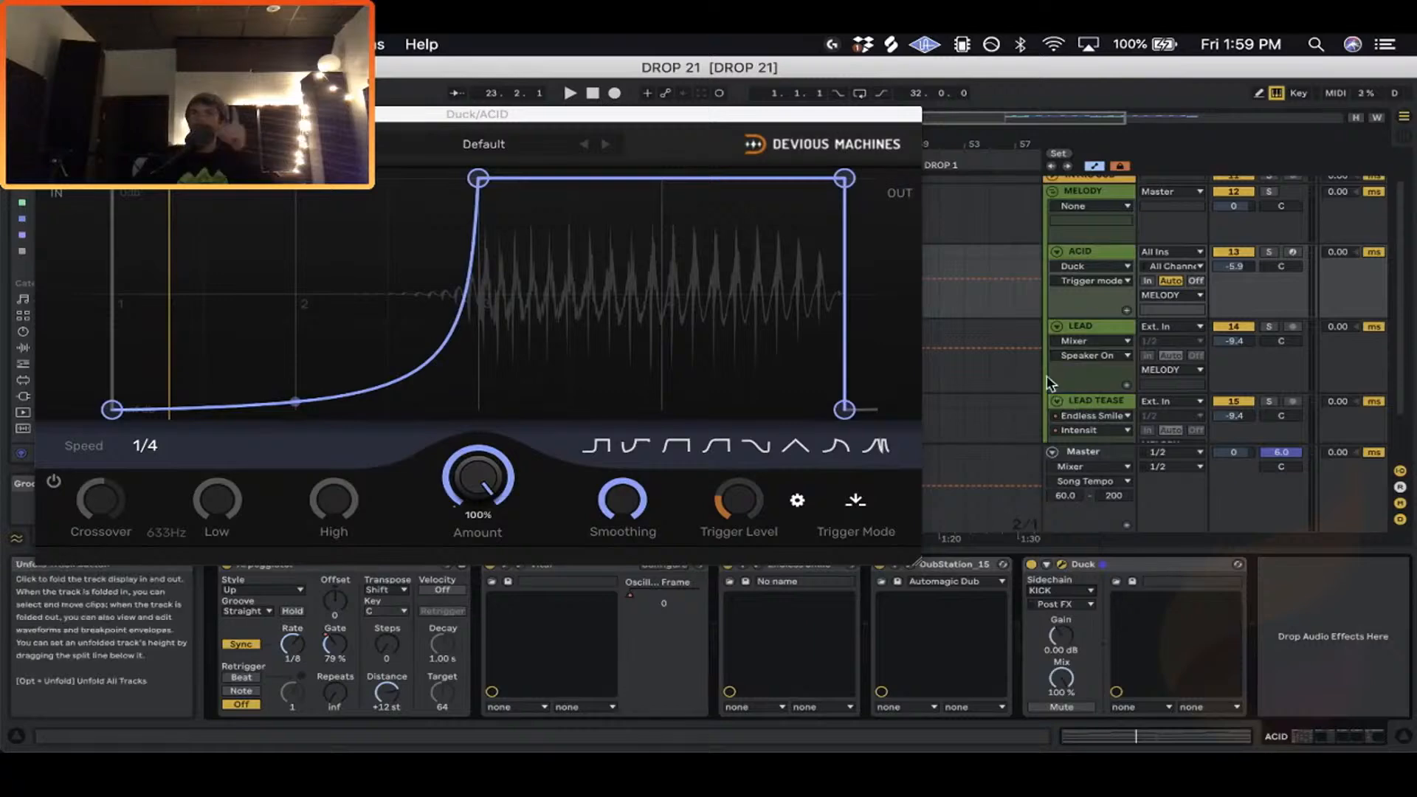
pyautogui.moveTo(757, 115); pyautogui.dragTo(1089, 152)
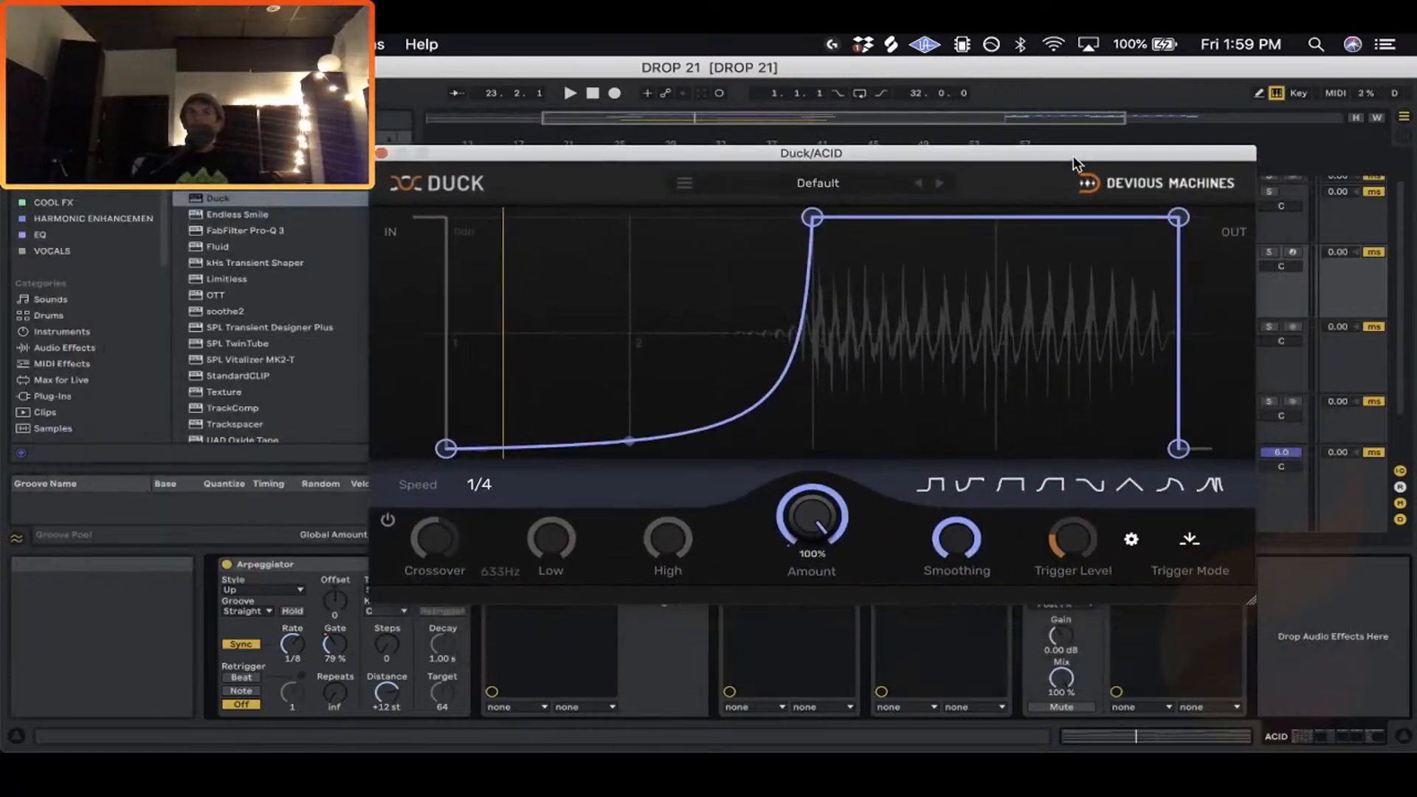
# During playback, reshape Duck's curve with an added low point and a steep, outward-bowed rise that reaches full level just before beat line 2.
pyautogui.press('space')
pyautogui.moveTo(812, 217); pyautogui.dragTo(604, 185)
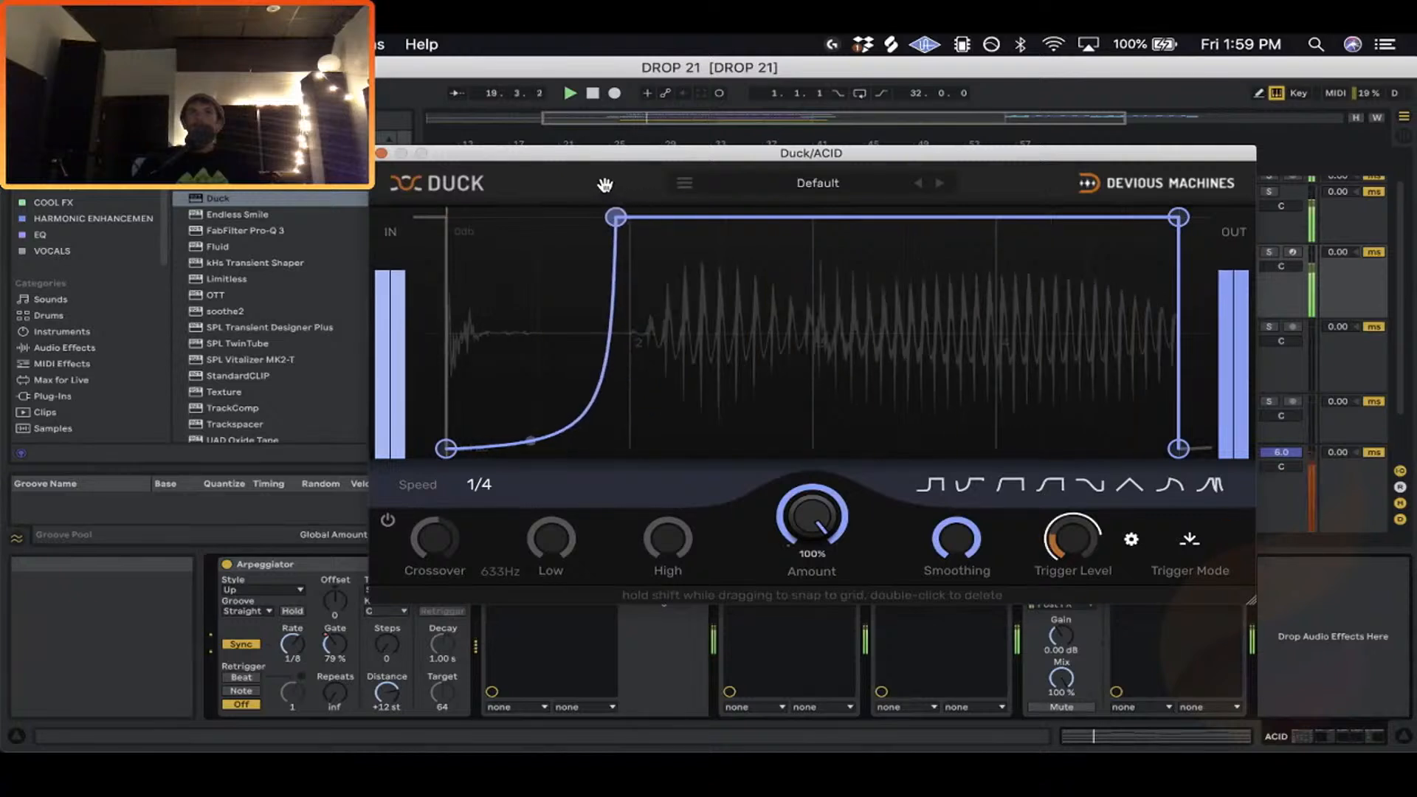
pyautogui.doubleClick(485, 449)
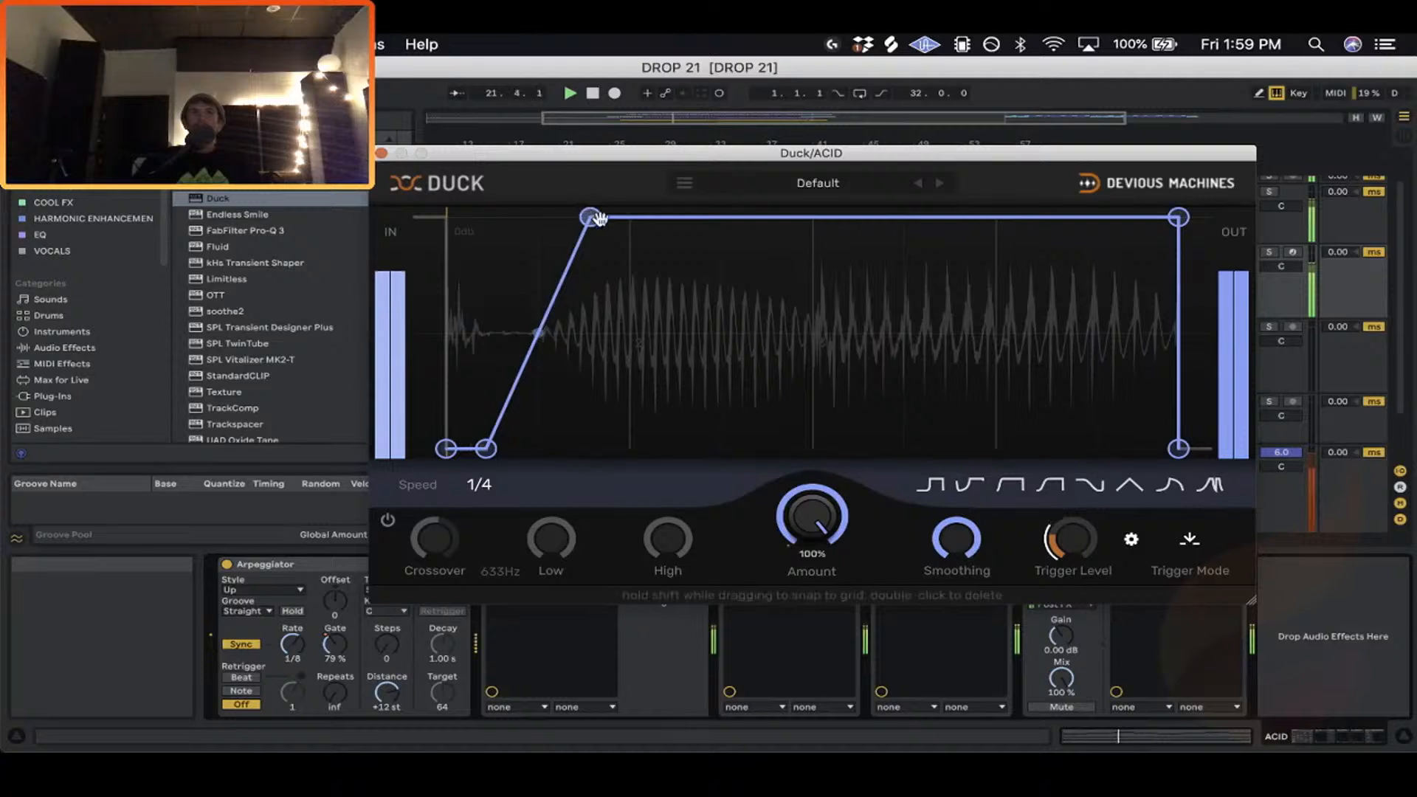
pyautogui.moveTo(590, 216); pyautogui.dragTo(616, 216)
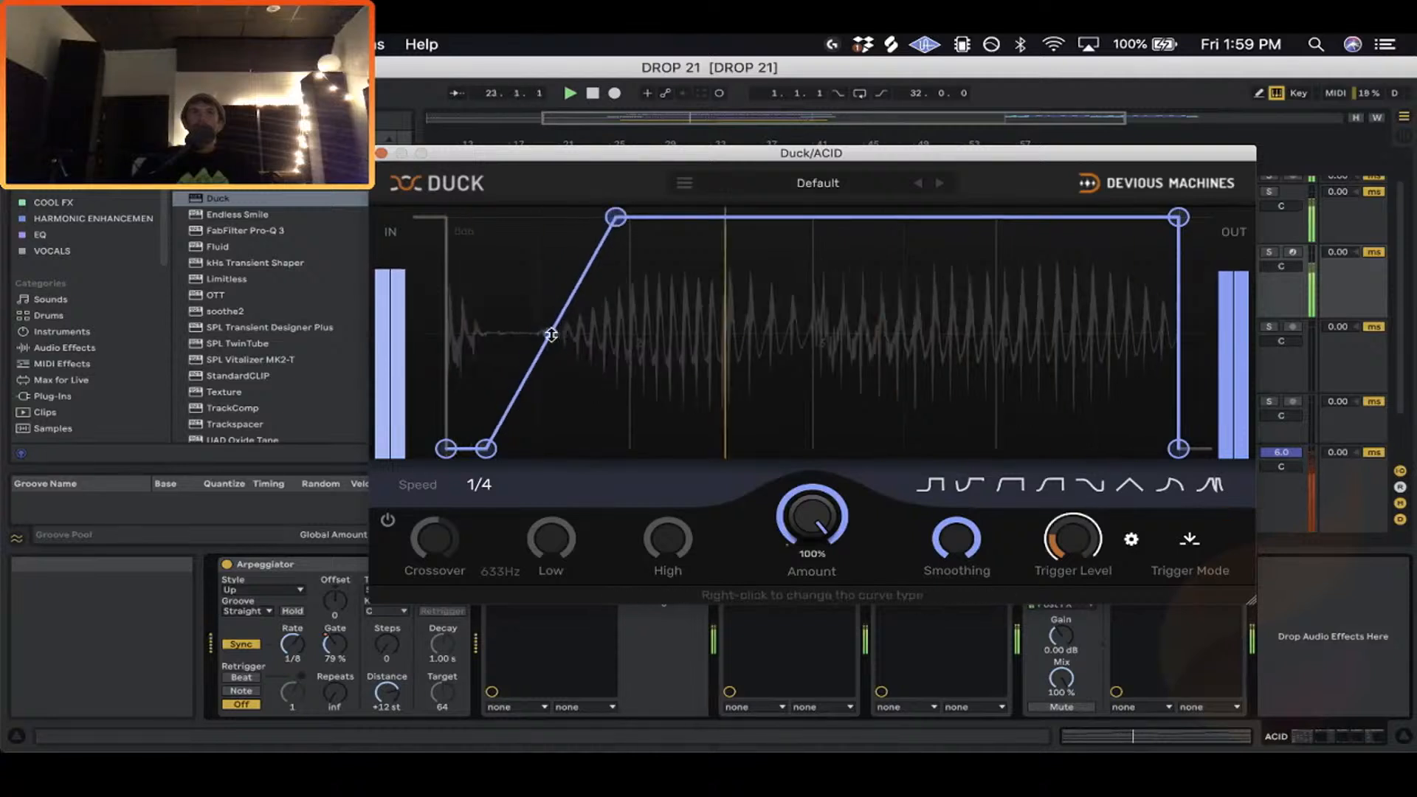
pyautogui.moveTo(550, 332); pyautogui.dragTo(551, 271)
pyautogui.moveTo(513, 466); pyautogui.dragTo(556, 487)
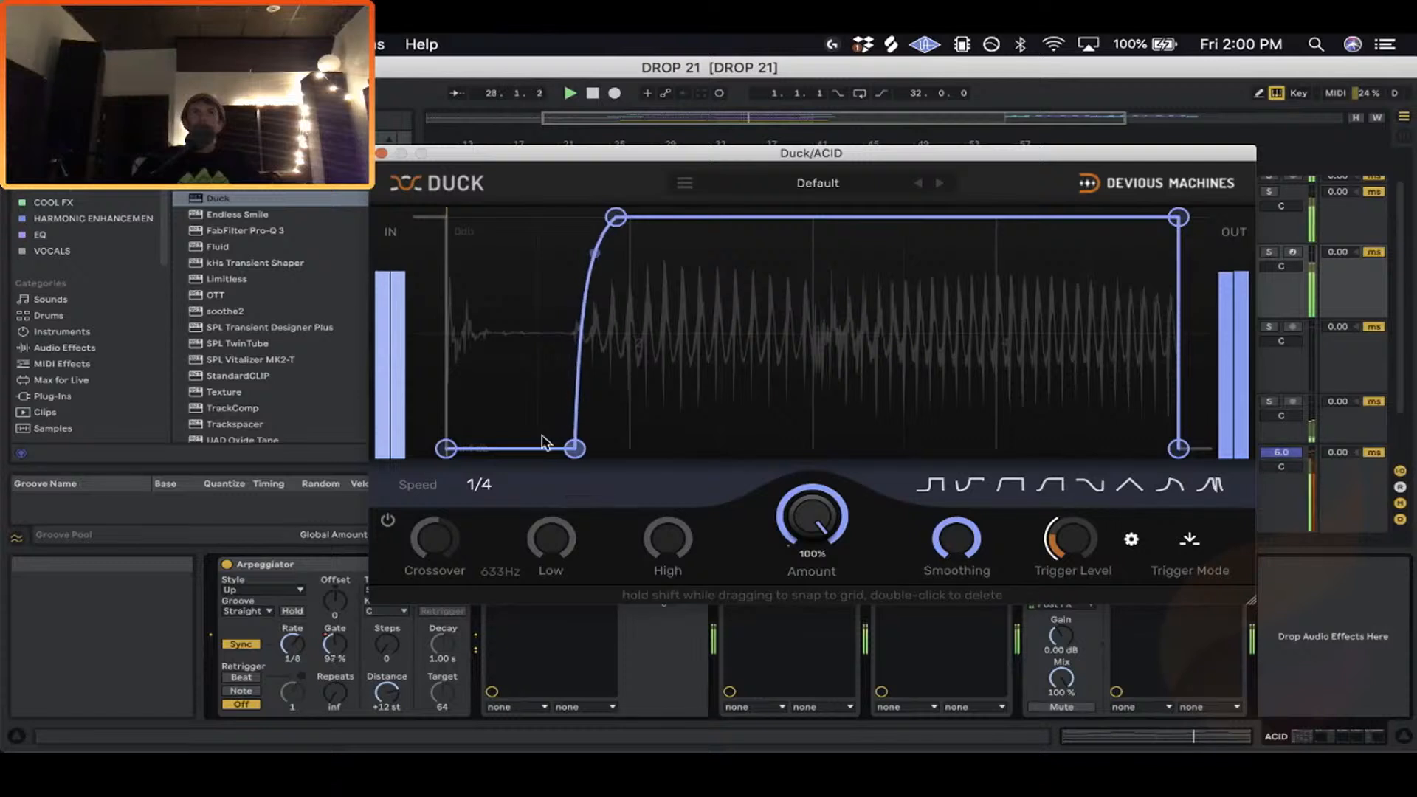
# Duplicate the Duck device at the end of the ACID track's chain and open the copy's editor.
pyautogui.click(381, 154)
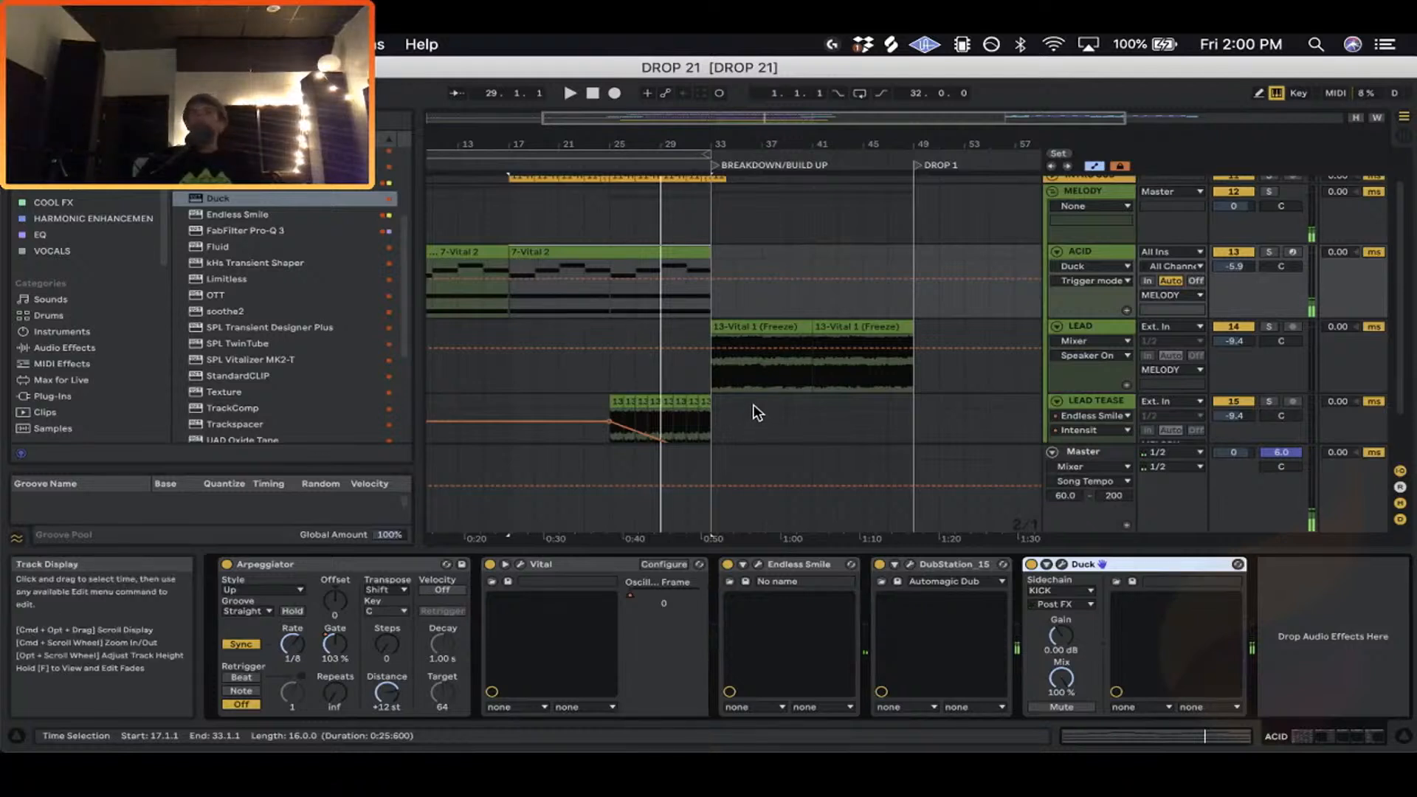
pyautogui.press('super+d')
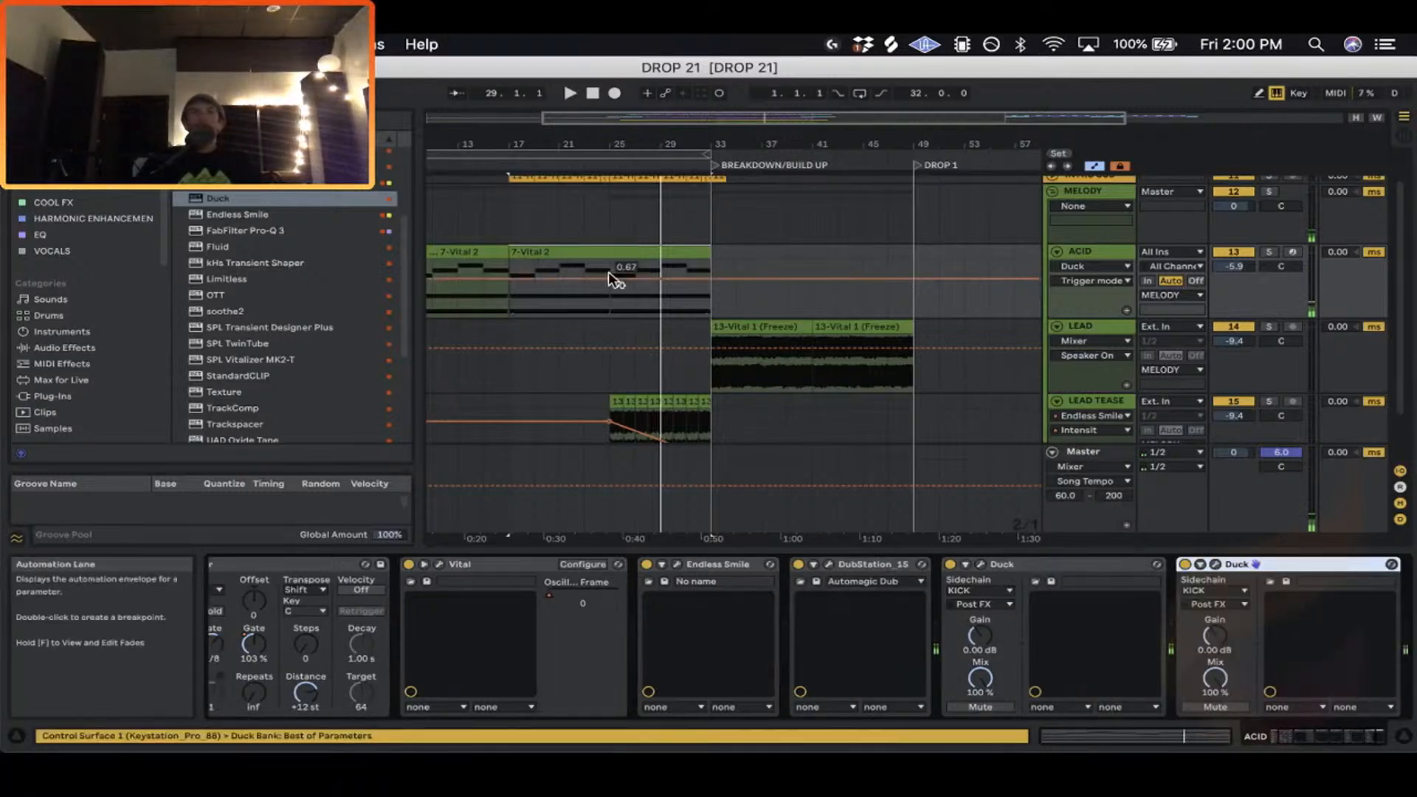
pyautogui.click(1216, 566)
pyautogui.moveTo(1064, 68); pyautogui.dragTo(786, 66)
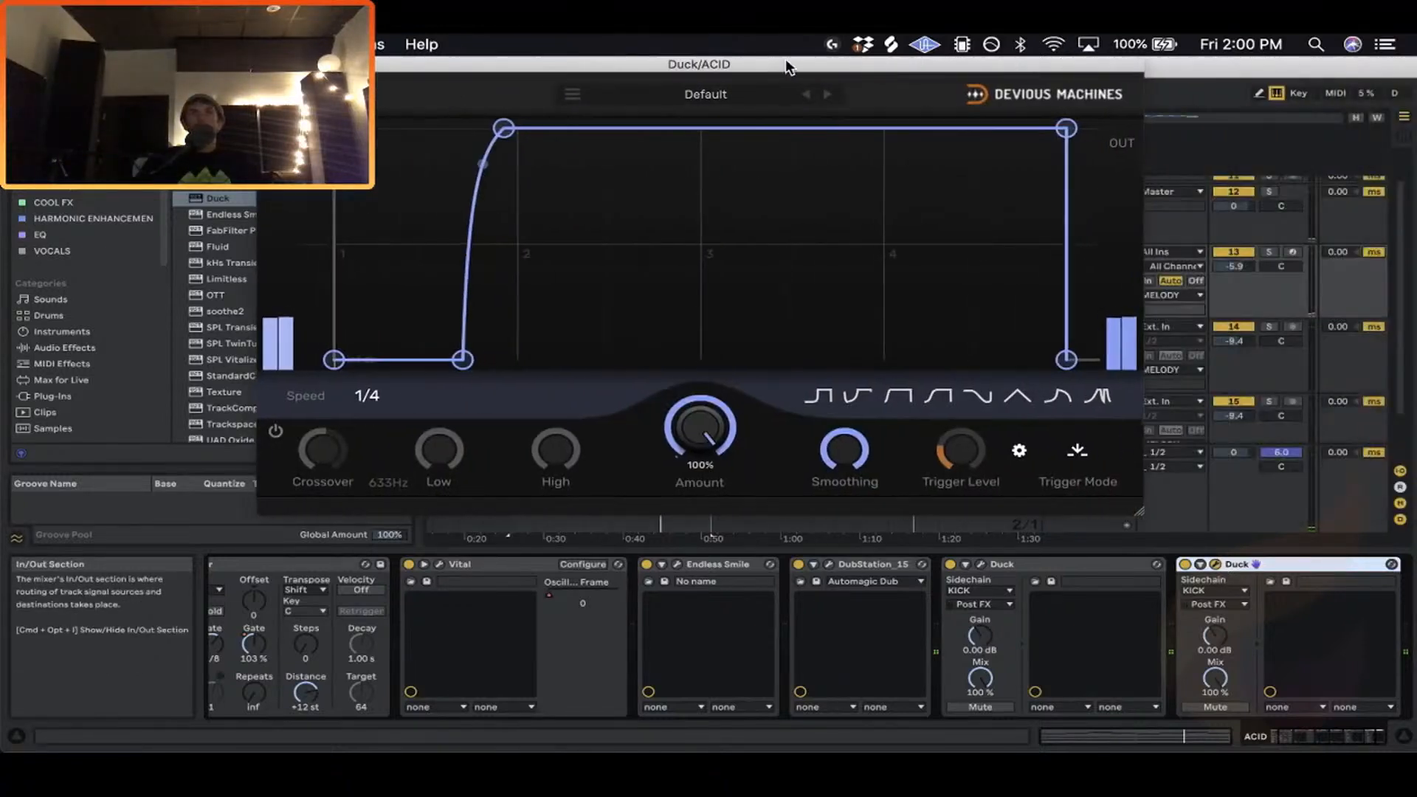
# Choose the trigger mode for the duplicated Duck and close its editor.
pyautogui.click(1079, 451)
pyautogui.click(1061, 386)
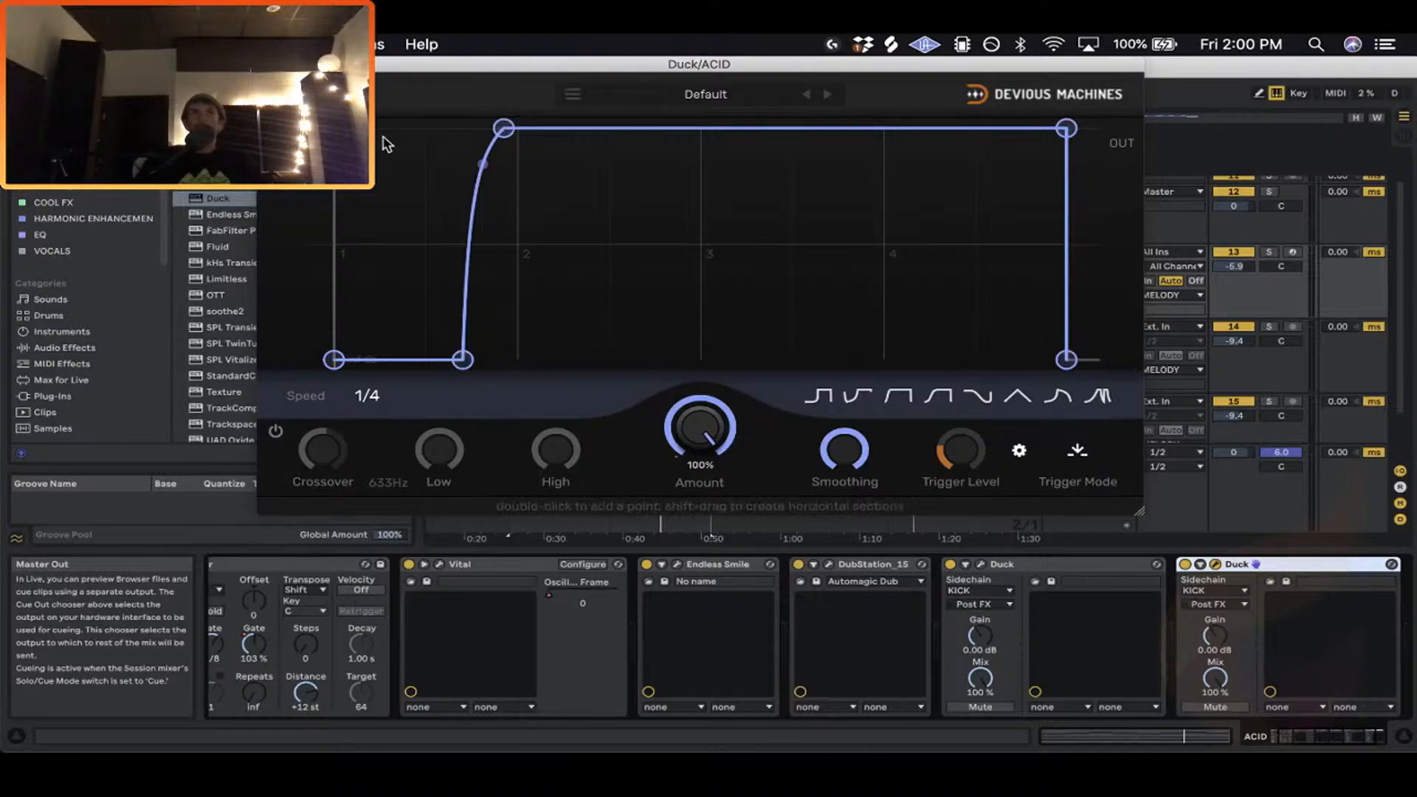
pyautogui.click(267, 64)
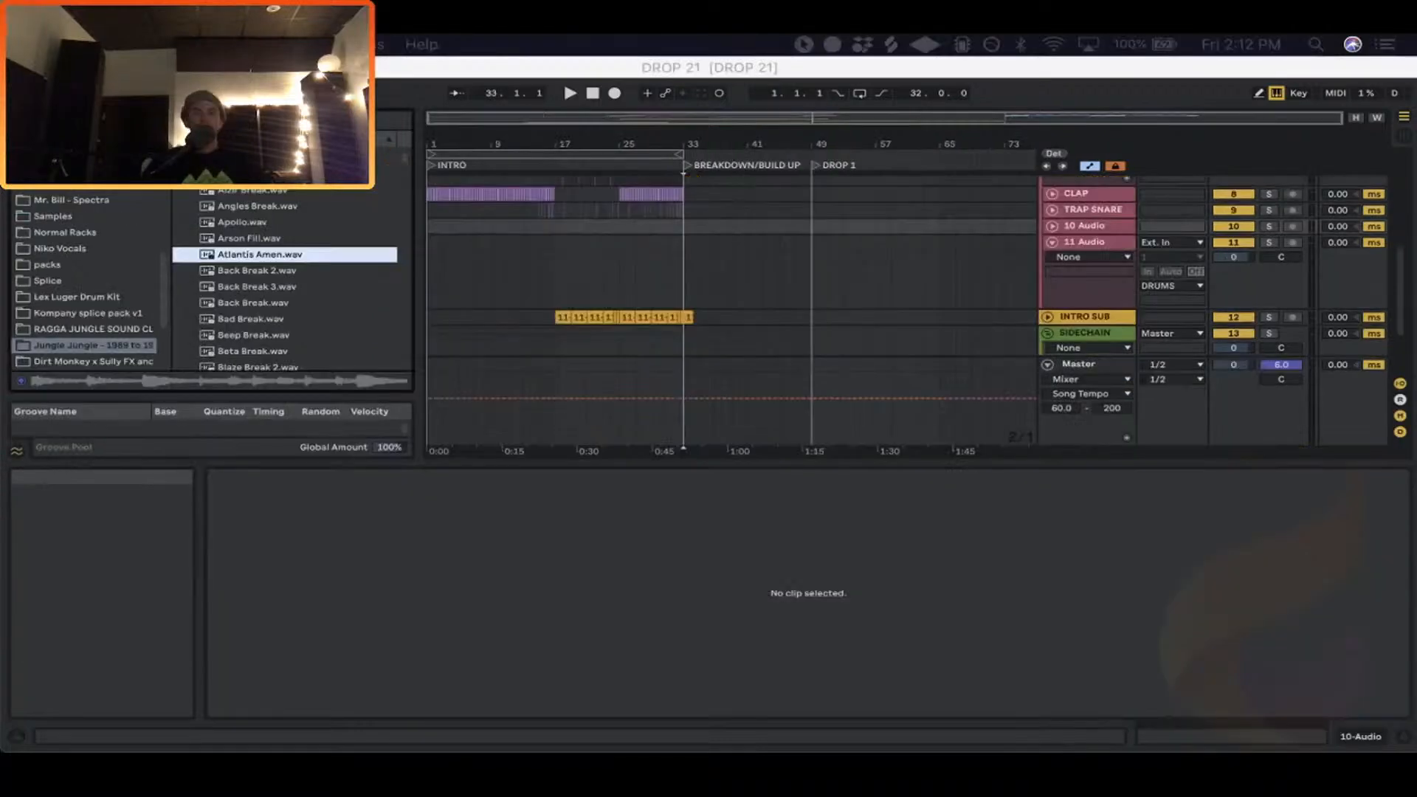
# Audition Atlantis Amen.wav from the sample browser and place it on the 10 Audio track at bar 33.
pyautogui.click(258, 253)
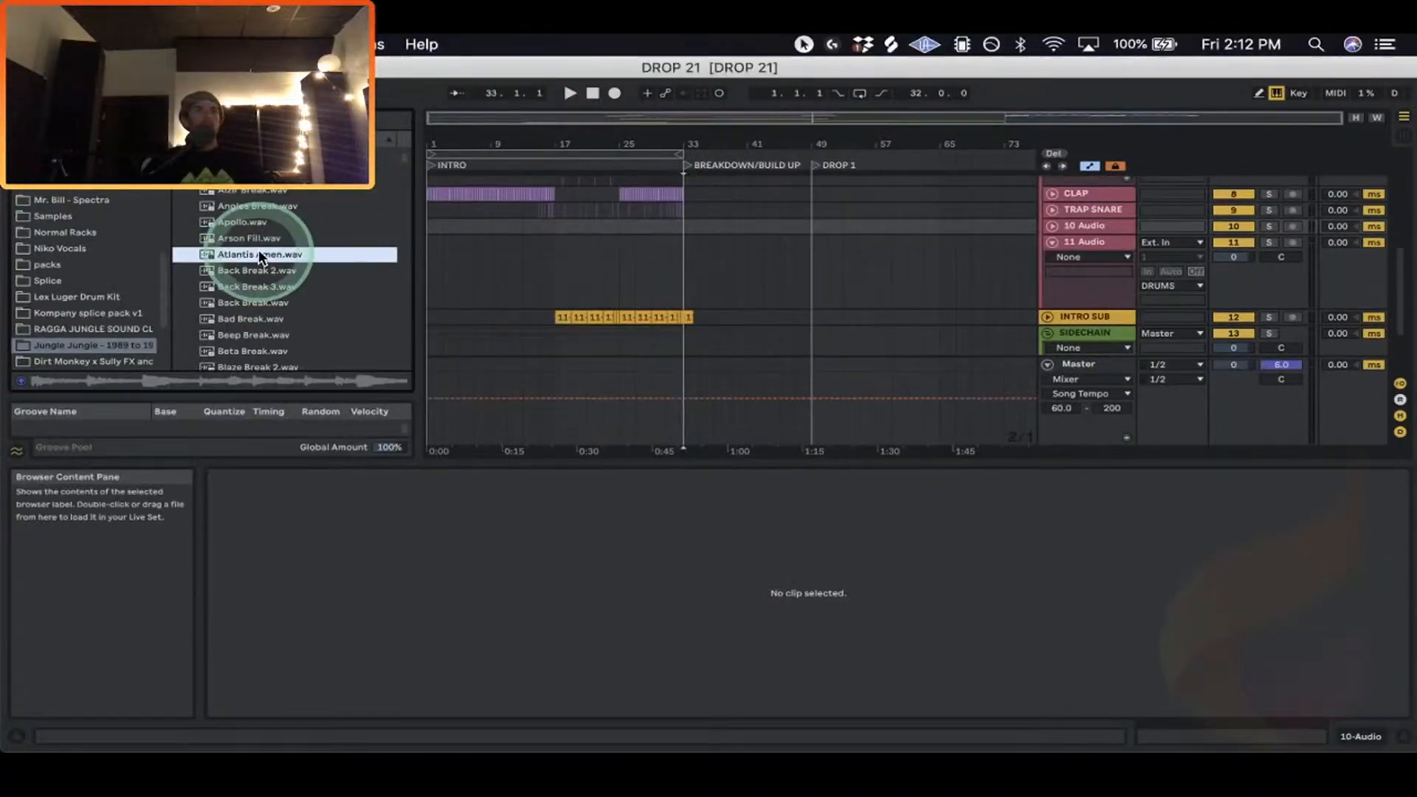
pyautogui.click(266, 254)
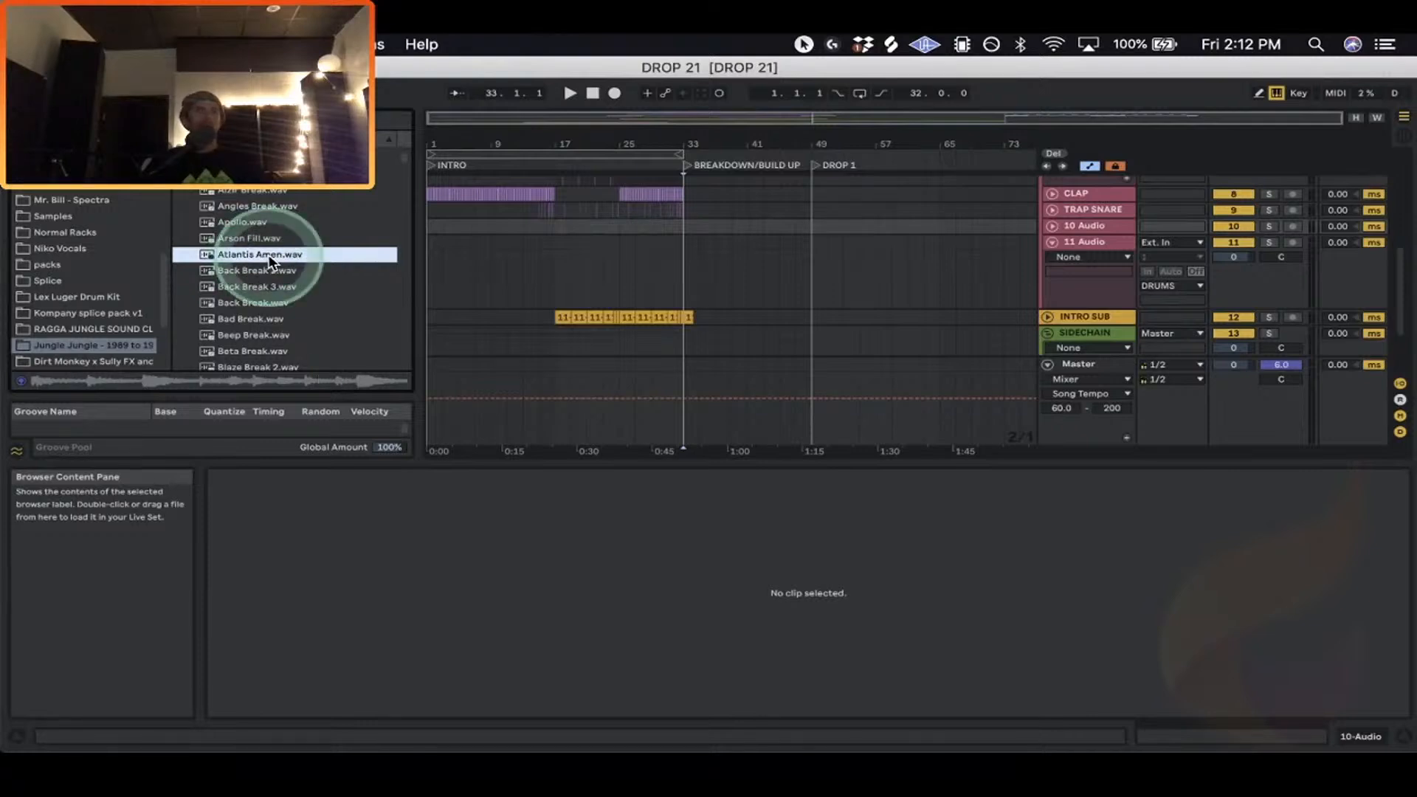
pyautogui.moveTo(270, 260)
pyautogui.mouseDown()
pyautogui.moveTo(714, 215)
pyautogui.moveTo(687, 226)
pyautogui.mouseUp()
pyautogui.moveTo(687, 140); pyautogui.dragTo(686, 139)
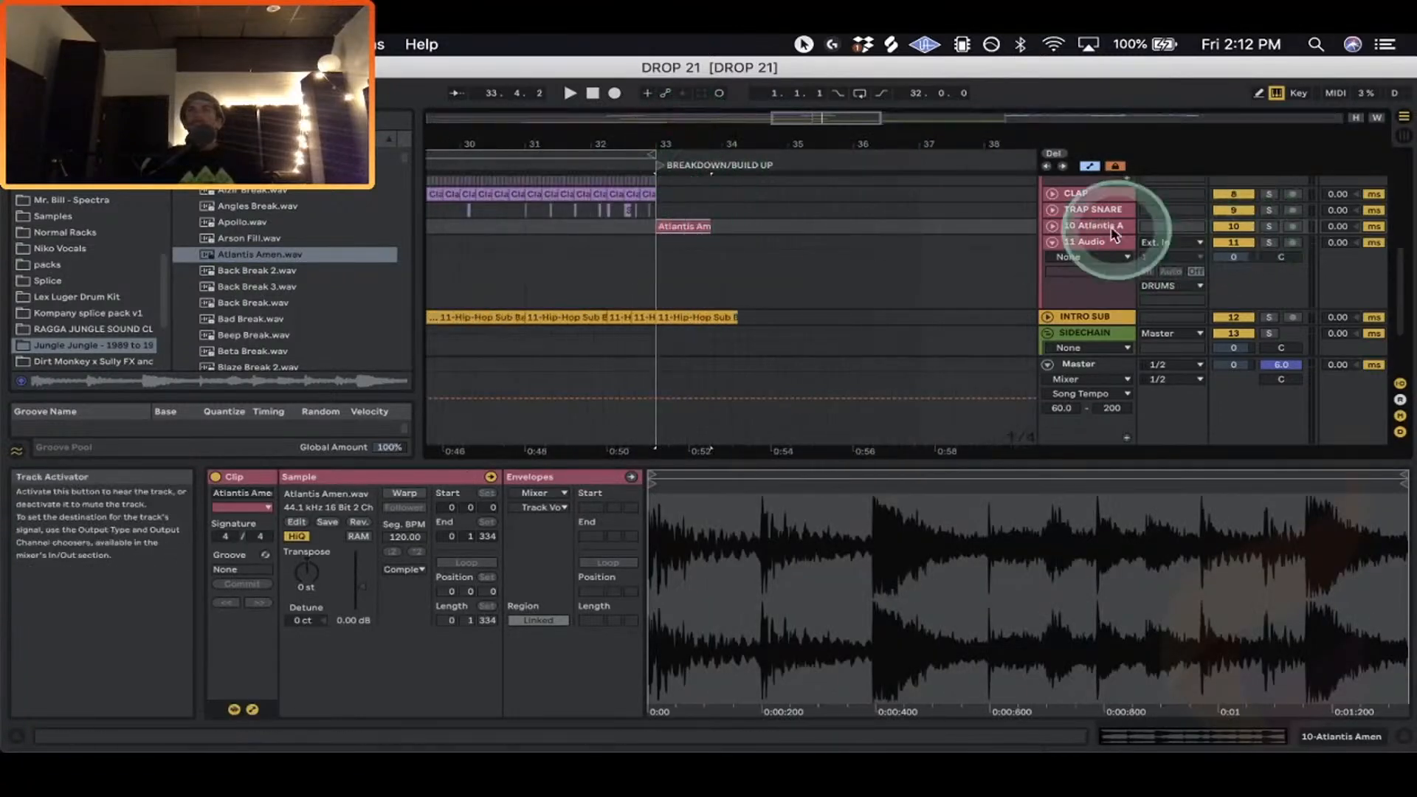
# Unfold the break's track, lower its volume to -12.9 dB, and play it from bar 33.
pyautogui.click(1052, 225)
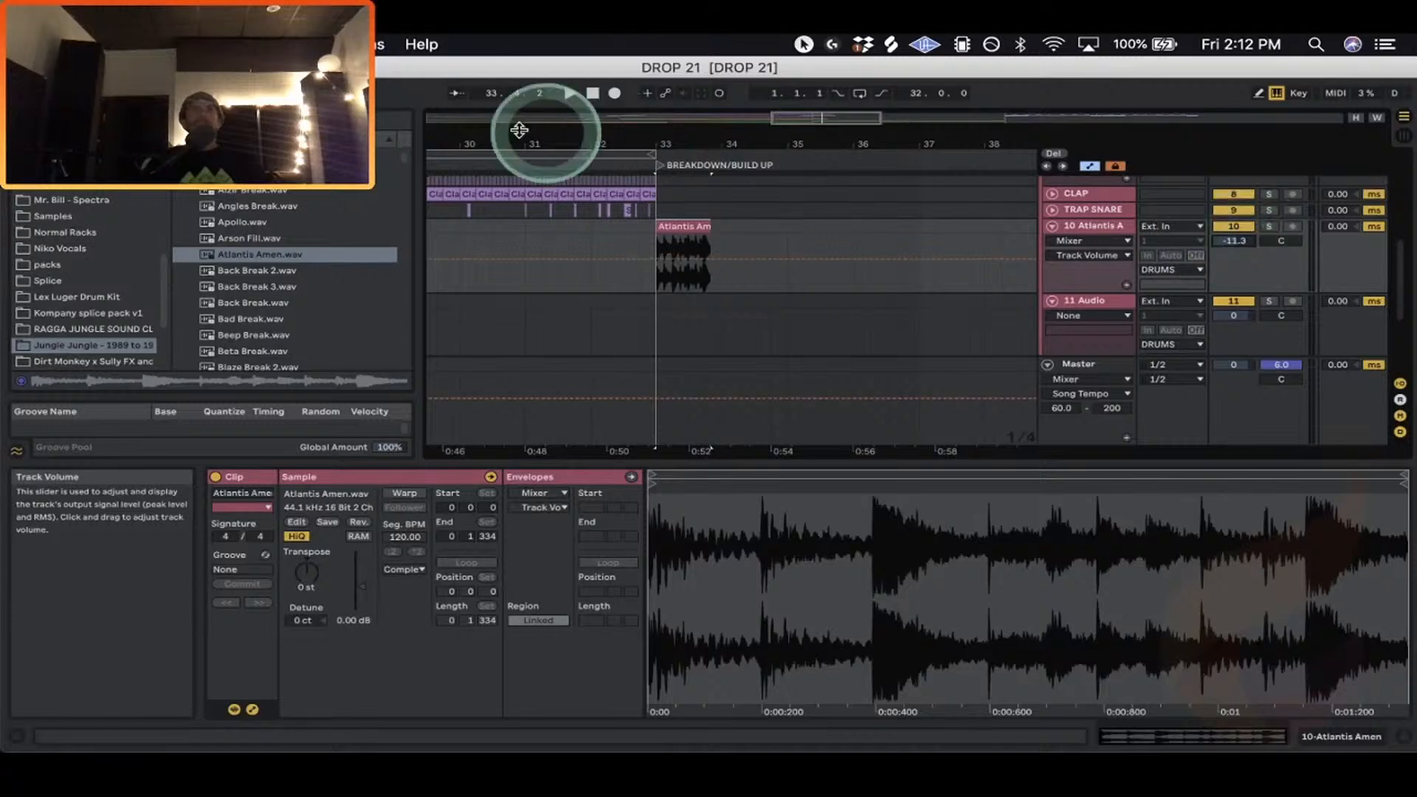
pyautogui.moveTo(418, 175); pyautogui.dragTo(216, 185)
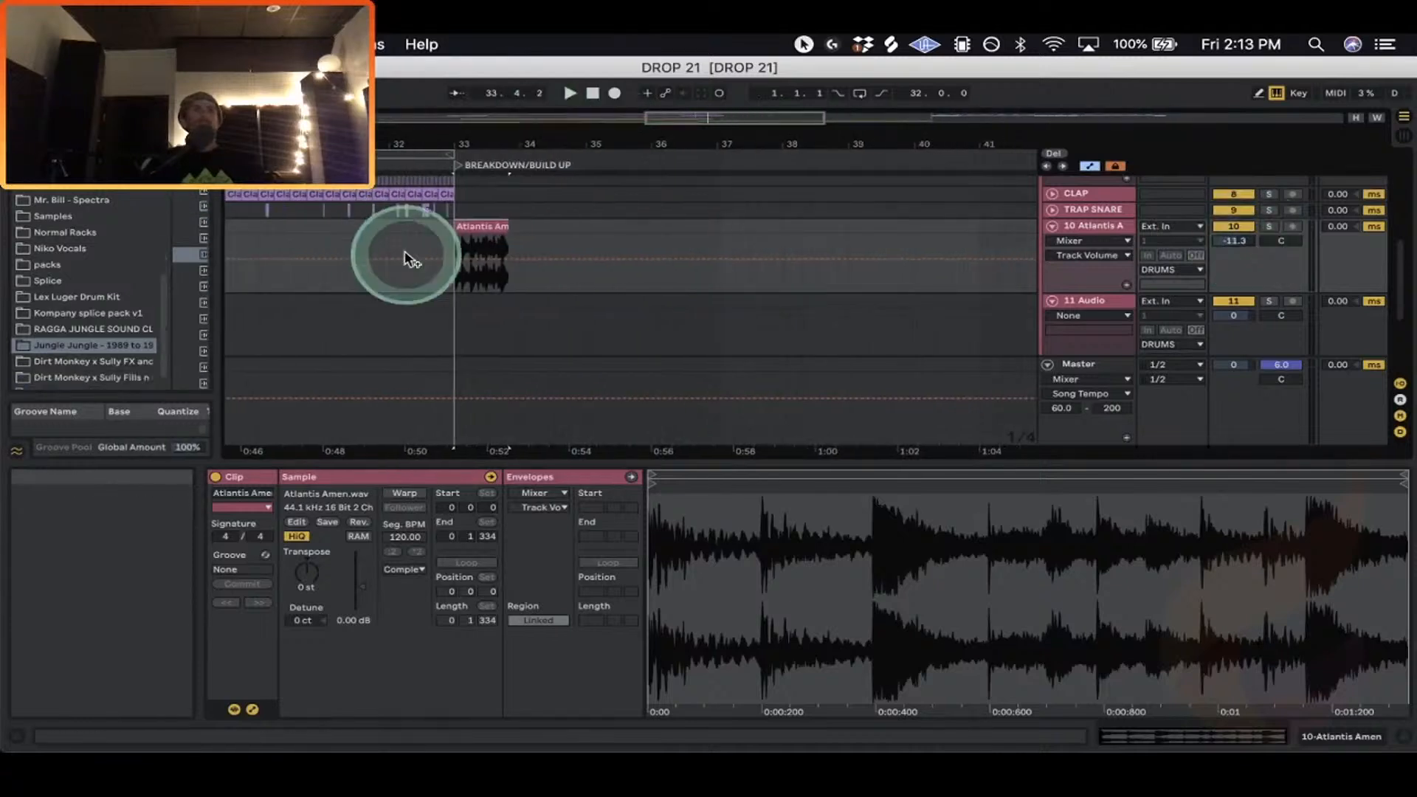
pyautogui.moveTo(1240, 241); pyautogui.dragTo(1240, 247)
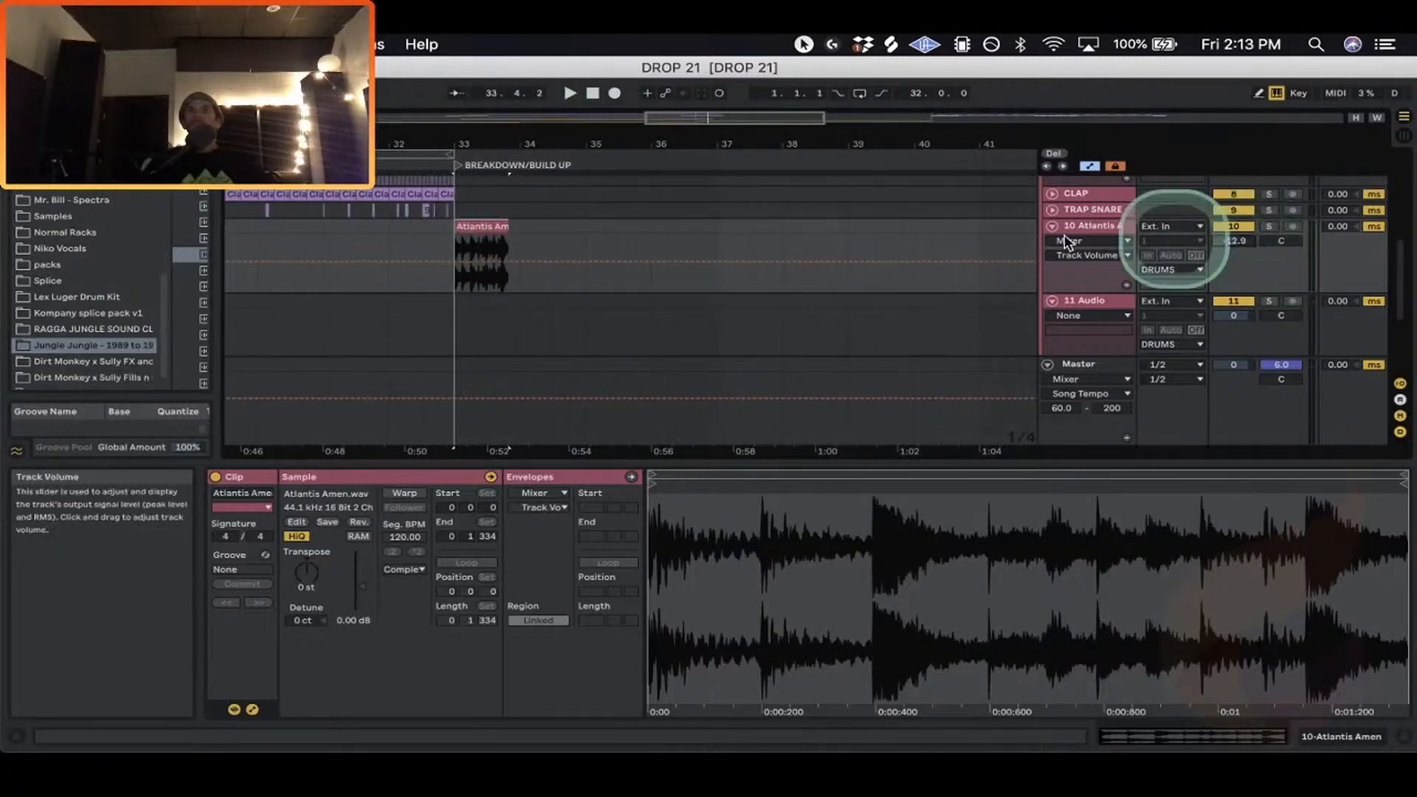
pyautogui.press('space')
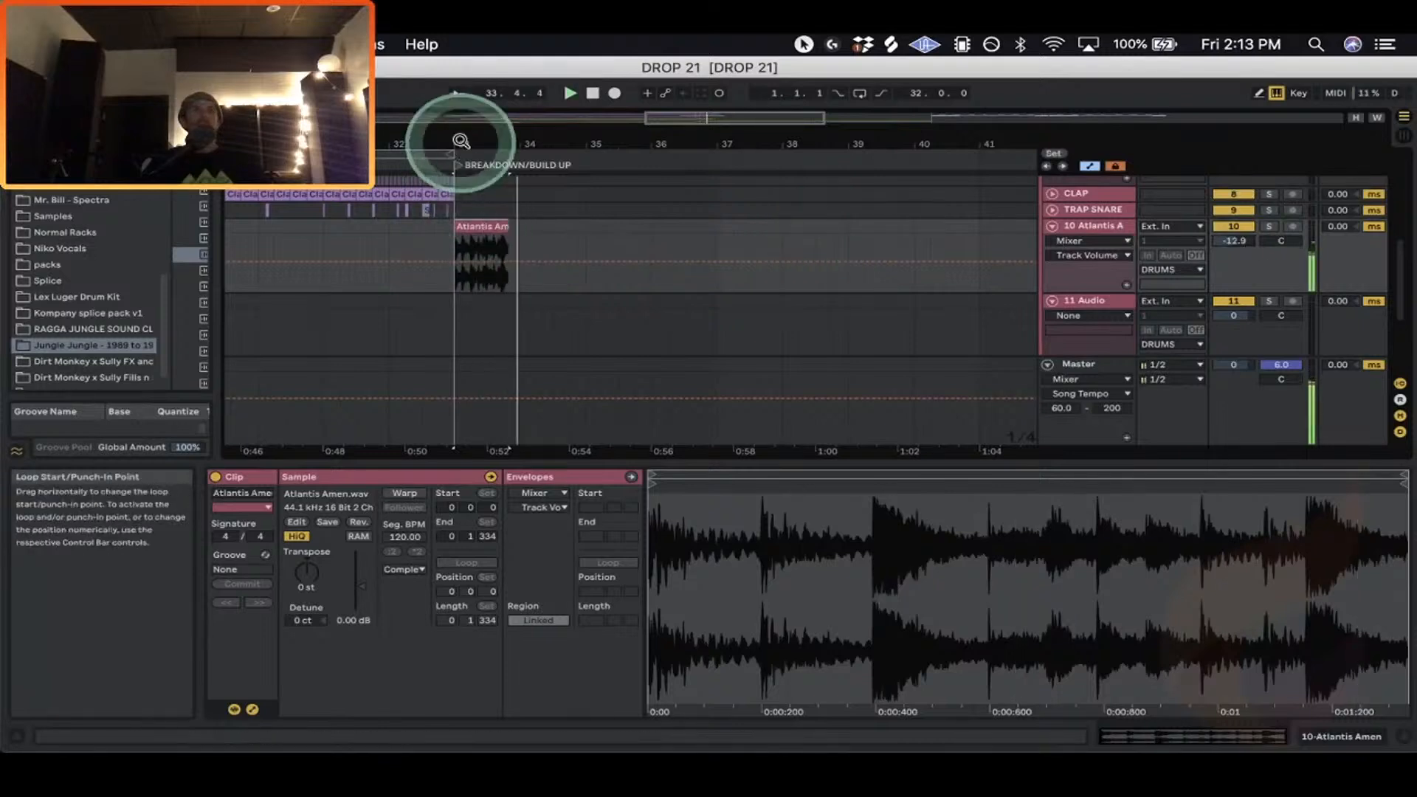
pyautogui.moveTo(459, 141)
pyautogui.mouseDown()
pyautogui.moveTo(443, 142)
pyautogui.moveTo(468, 143)
pyautogui.mouseUp()
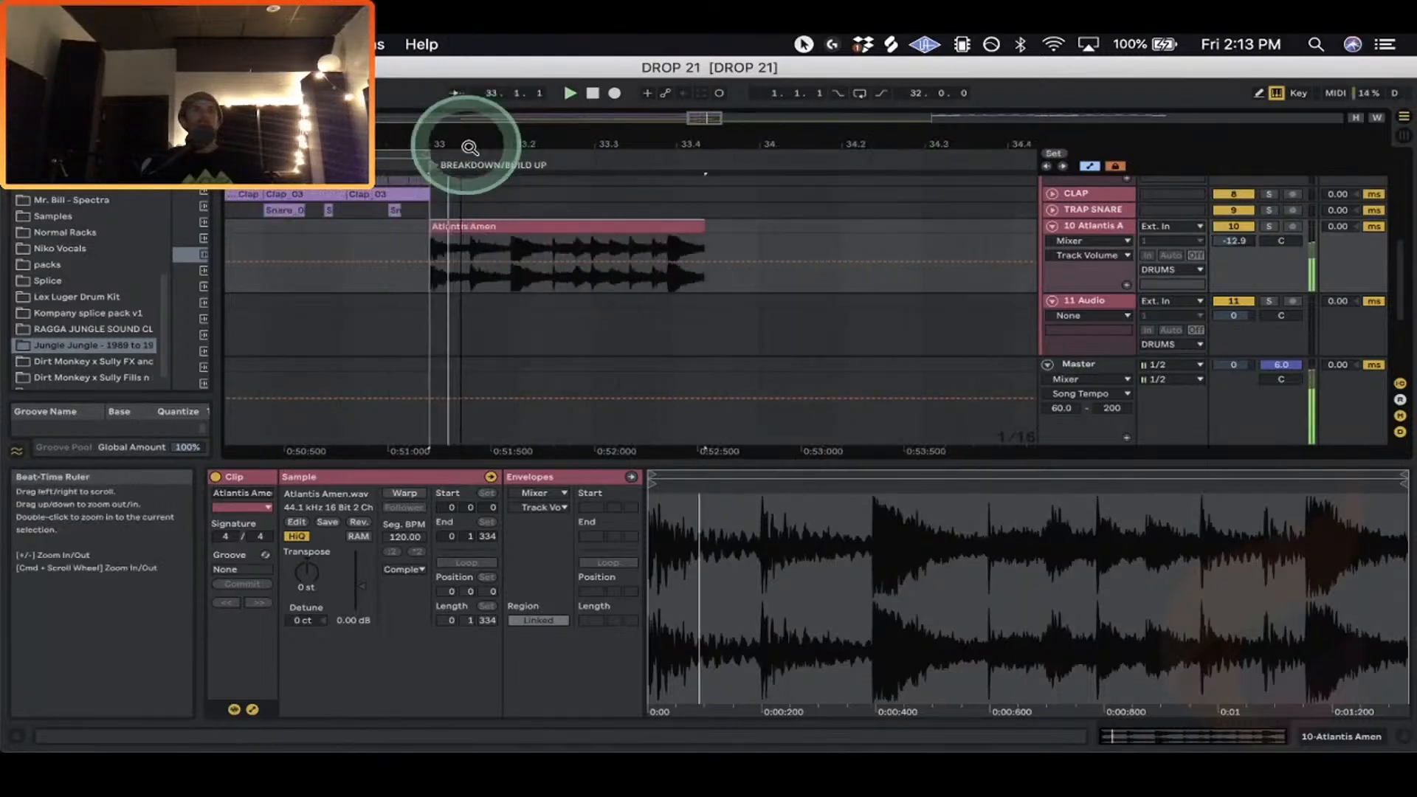
# Turn on Warp for the Atlantis Amen clip and move a warp marker on its last loud hit to beat 1.4.
pyautogui.click(404, 493)
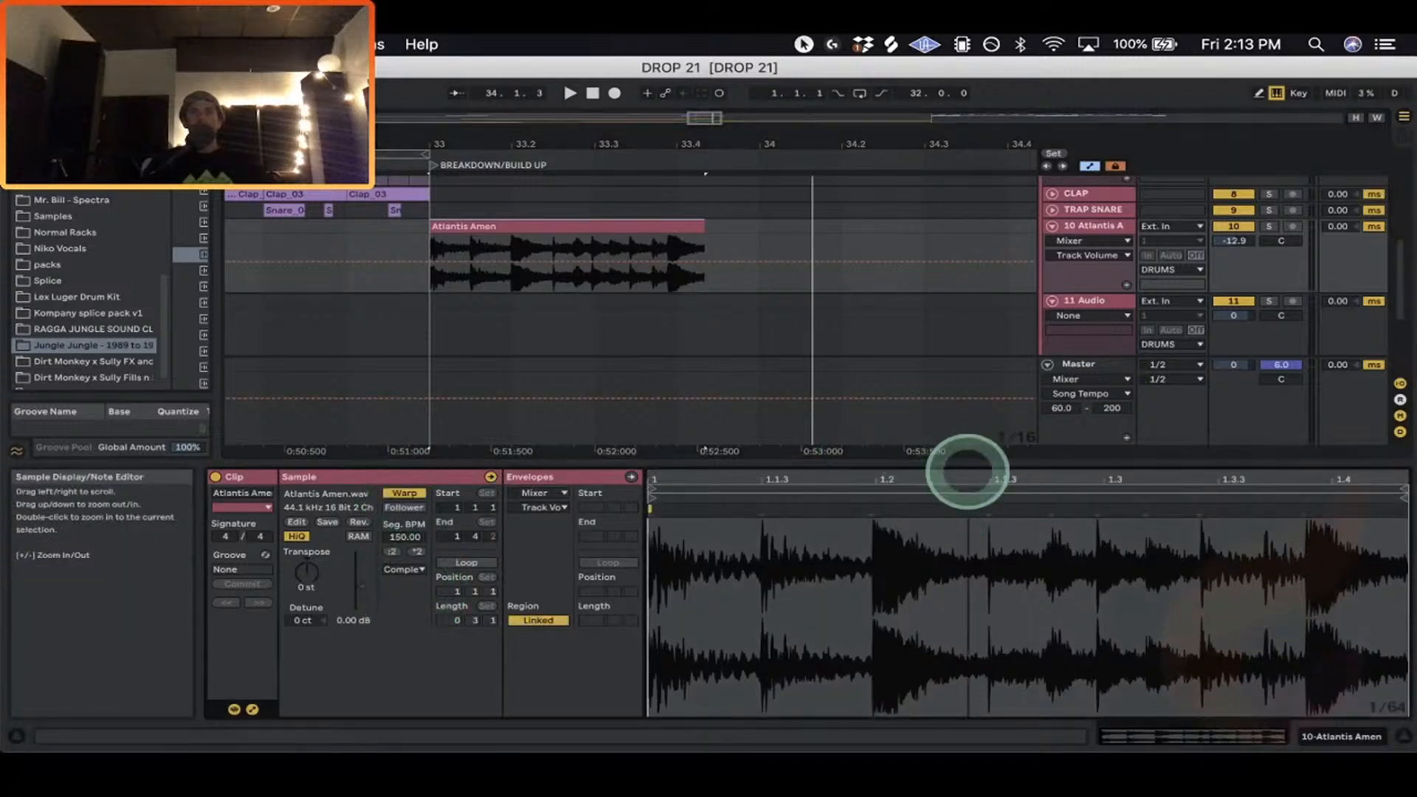
pyautogui.press('space')
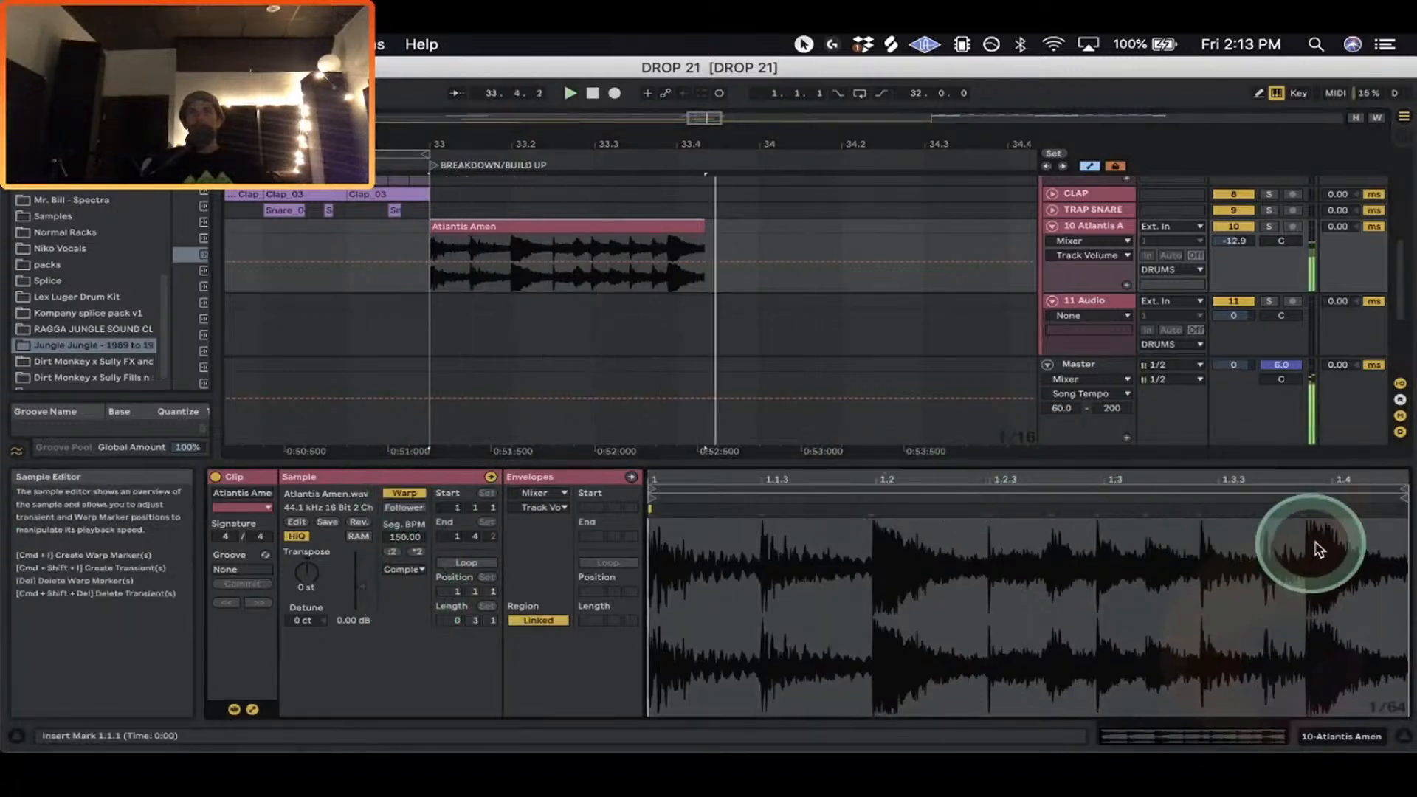
pyautogui.press('space')
pyautogui.doubleClick(1304, 510)
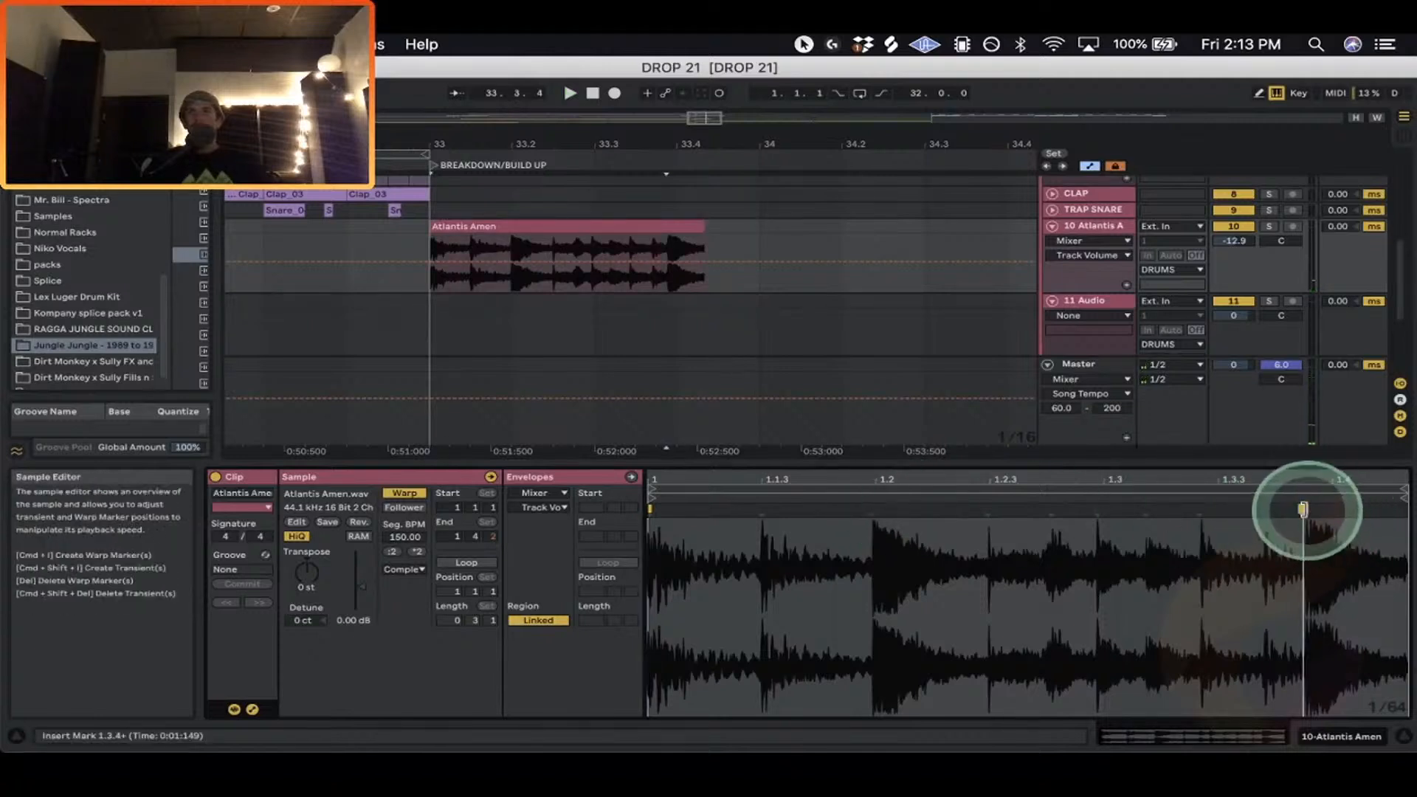
pyautogui.moveTo(1302, 509); pyautogui.dragTo(1347, 509)
# Extend the Atlantis Amen clip's end to 33.4.3+ to include the rest of the warped sample, and play it.
pyautogui.click(706, 255)
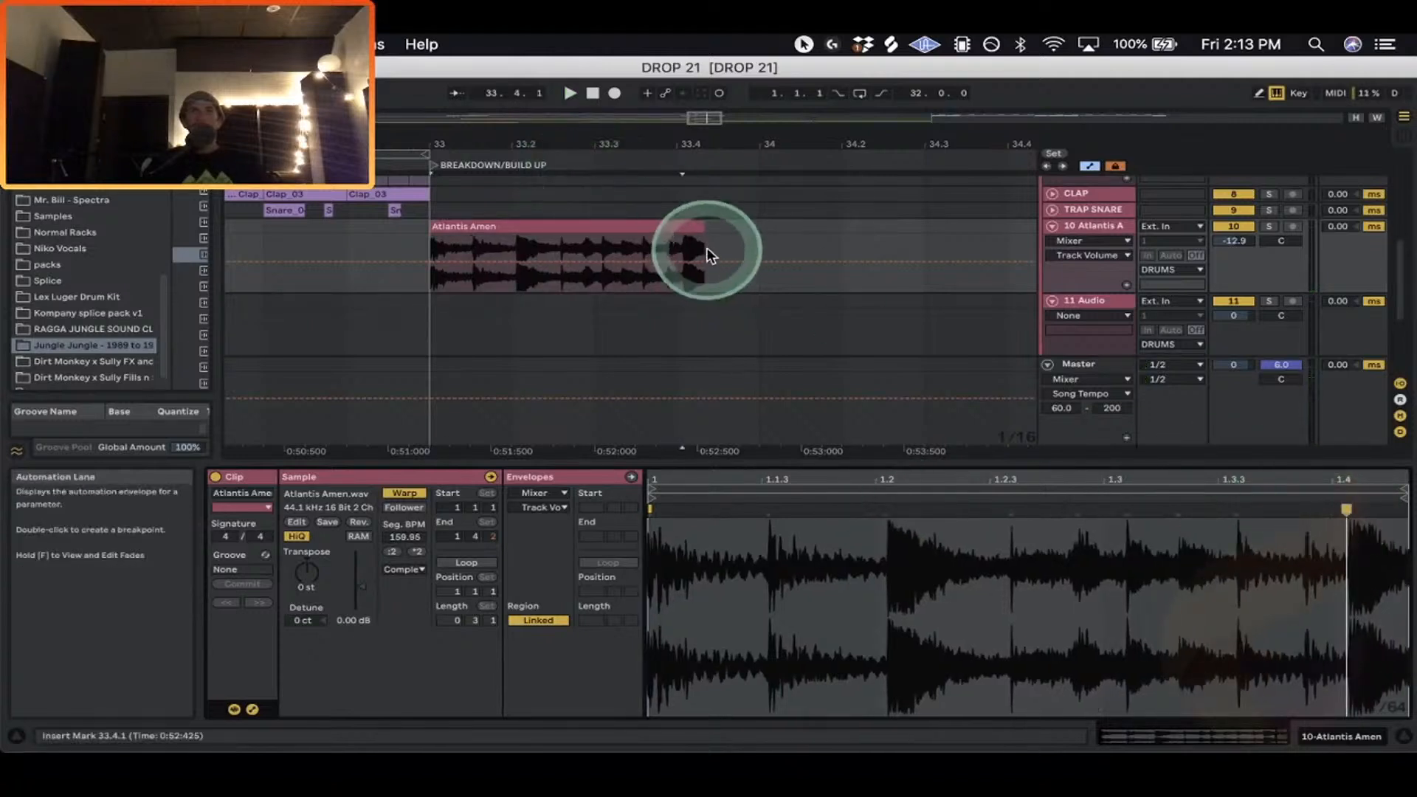
pyautogui.moveTo(703, 228); pyautogui.dragTo(772, 228)
pyautogui.press('space')
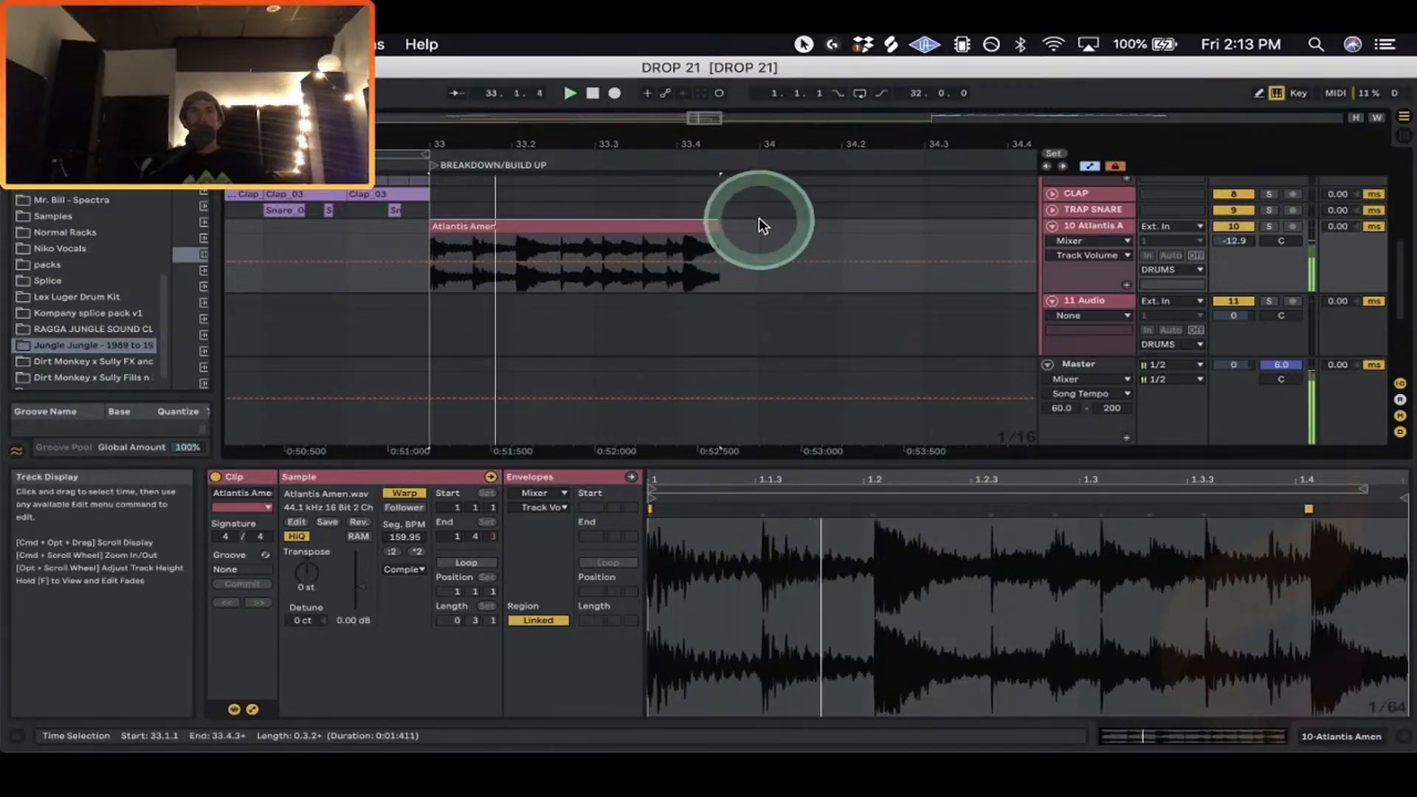
# Copy the slice of the break between 33.1.3 and 33.2.1 to the clip's end near 33.4.3.
pyautogui.moveTo(469, 244); pyautogui.dragTo(513, 228)
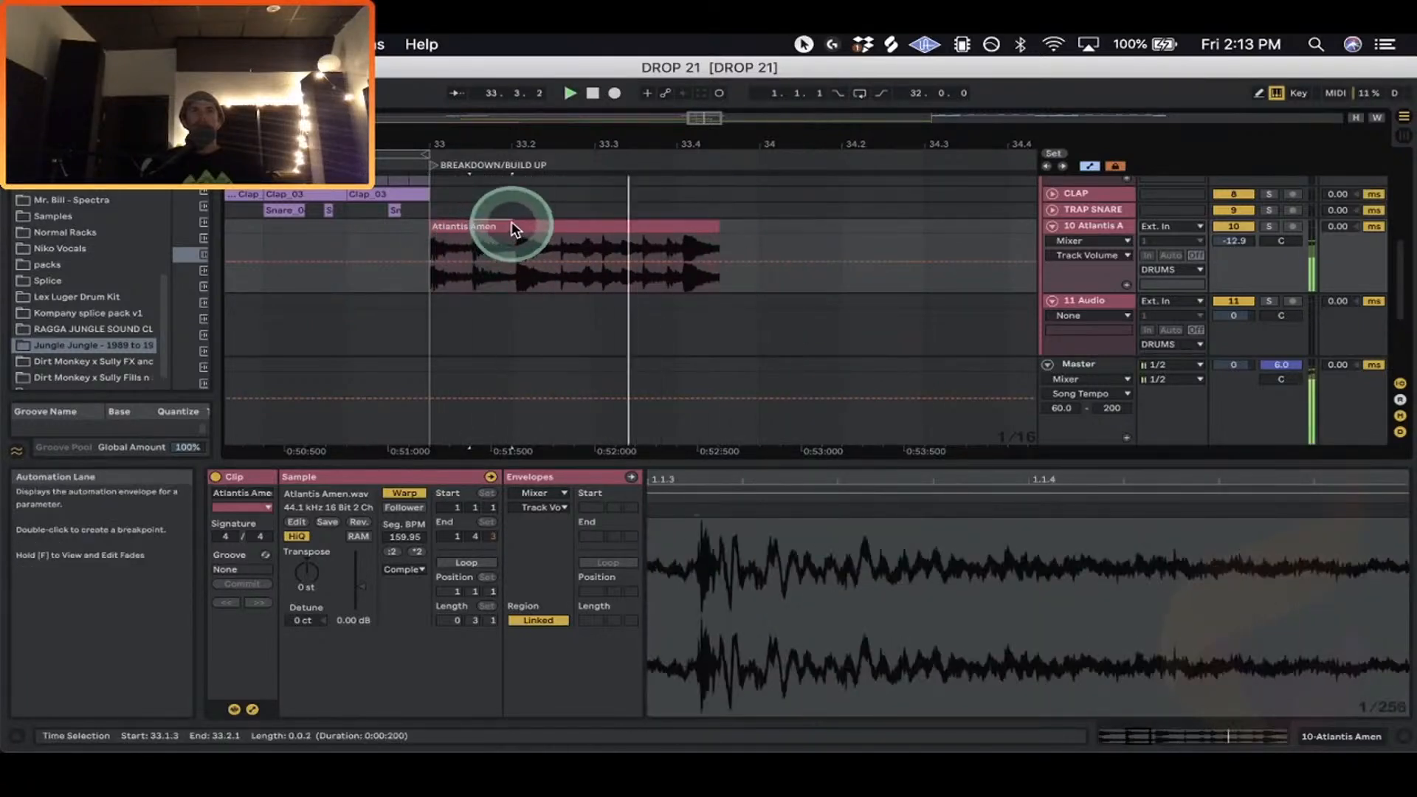
pyautogui.press('space')
pyautogui.click(481, 224)
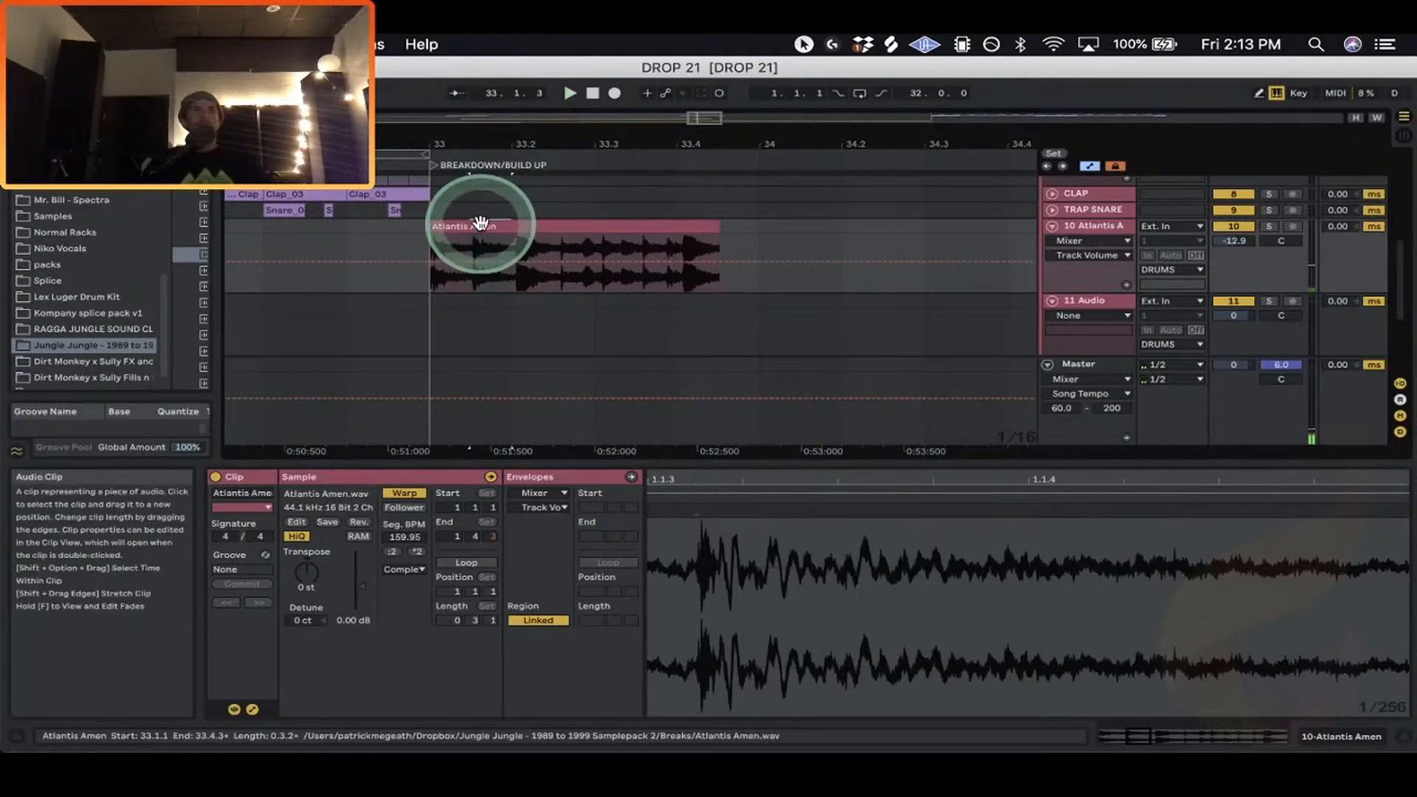
pyautogui.moveTo(485, 226); pyautogui.dragTo(715, 225)
# Align the copied slice with the break at 33.4.3 and extend its end to bar 34.
pyautogui.doubleClick(721, 146)
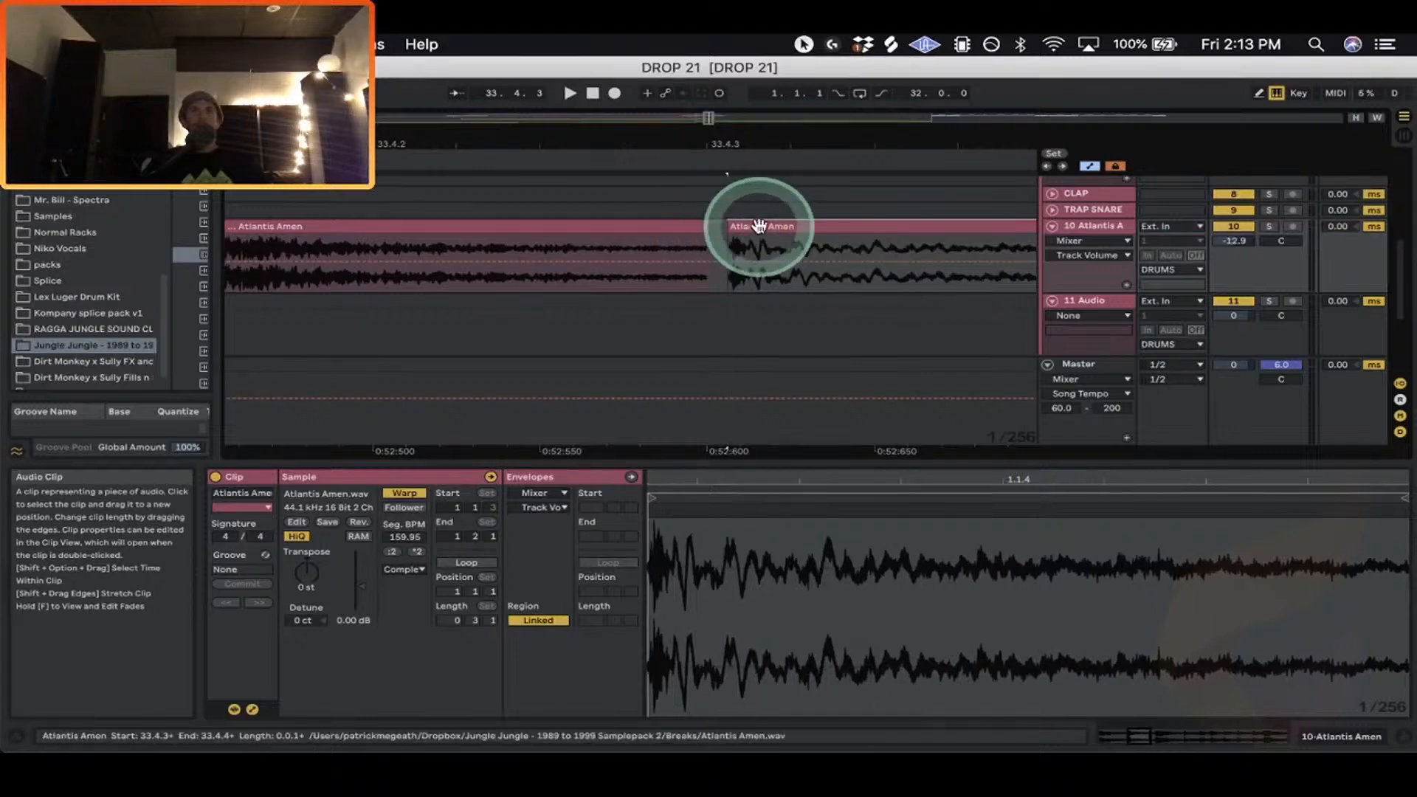
pyautogui.moveTo(740, 142); pyautogui.dragTo(657, 140)
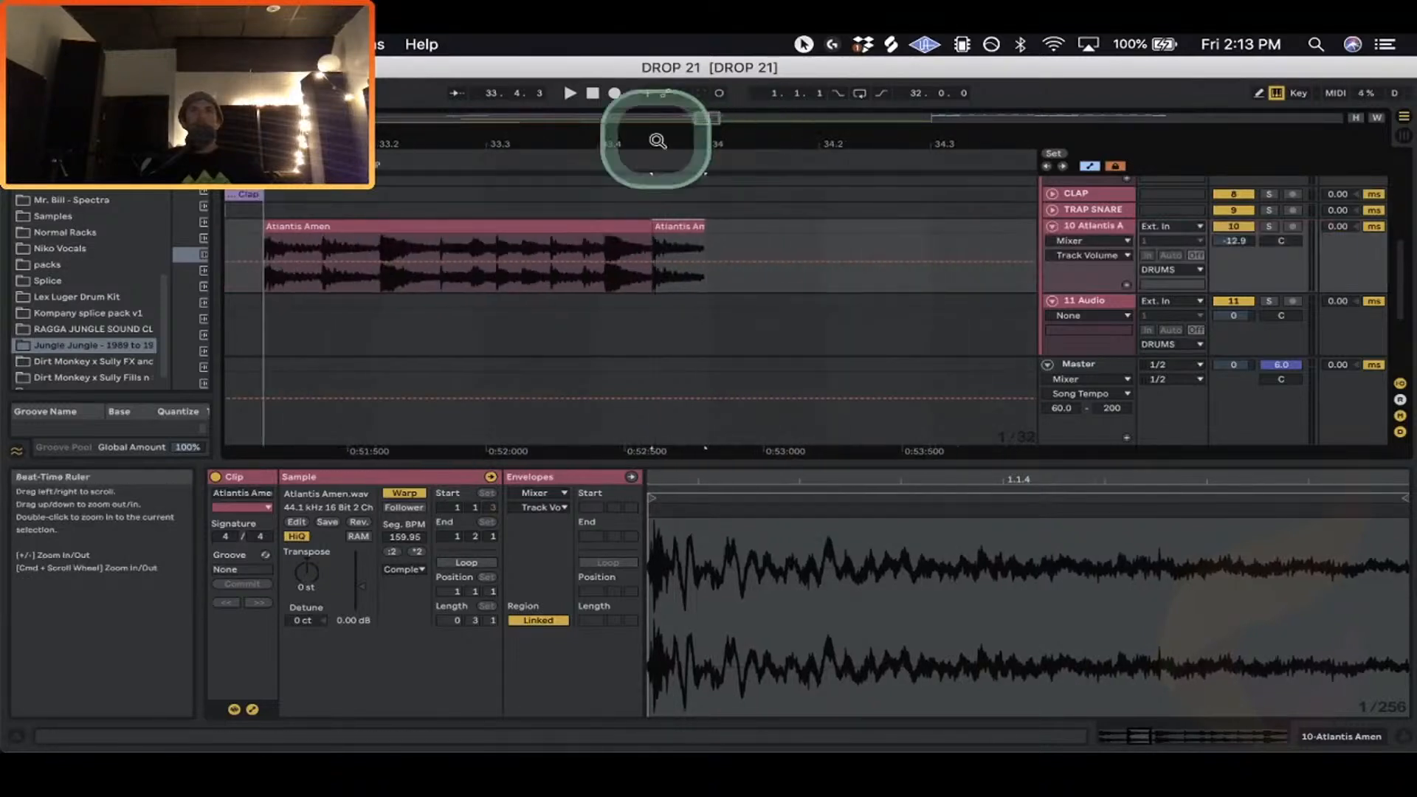
pyautogui.click(709, 234)
pyautogui.moveTo(701, 224); pyautogui.dragTo(706, 227)
# Select both Atlantis Amen clips in bar 33 and play them together.
pyautogui.click(373, 228)
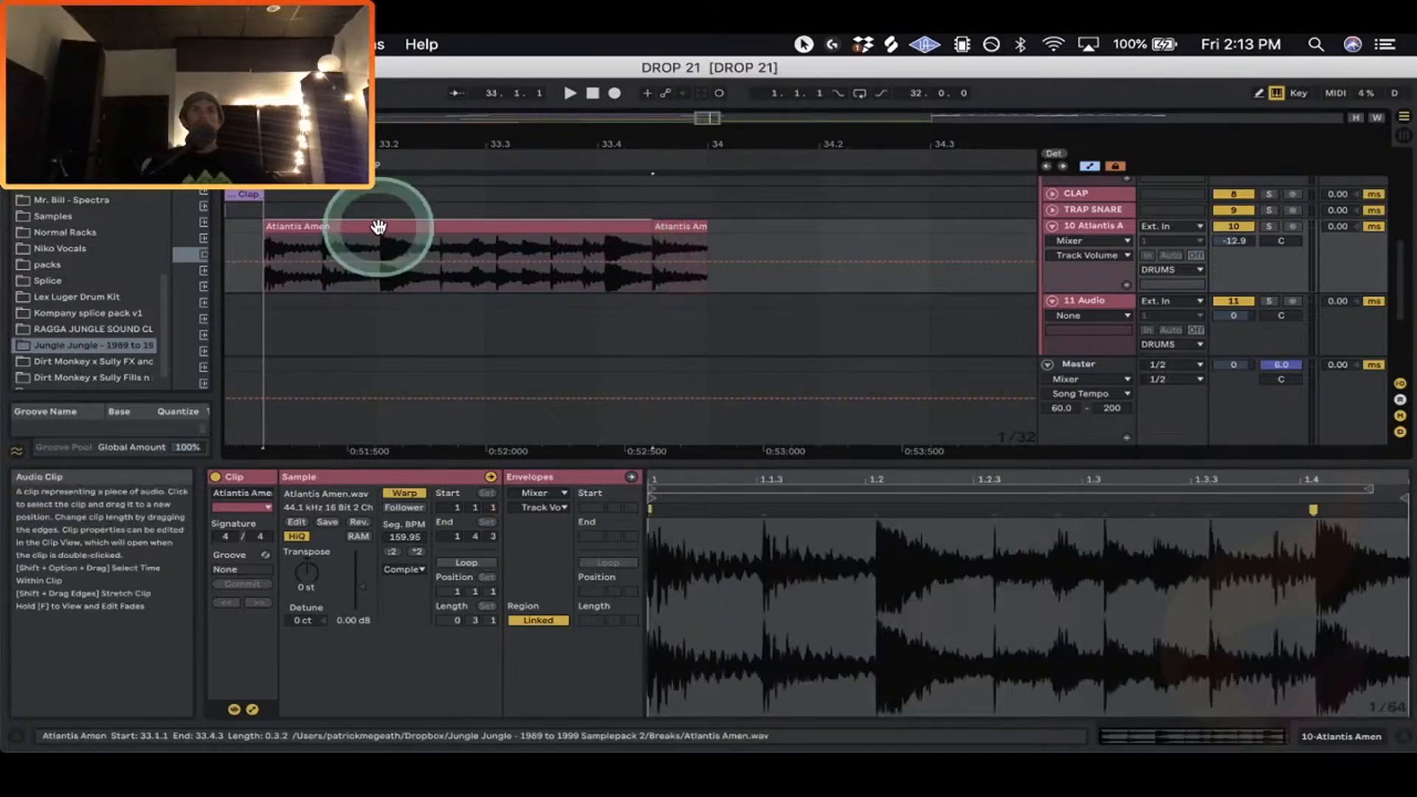
pyautogui.click(684, 225)
pyautogui.keyDown('shift'); pyautogui.click(683, 225); pyautogui.keyUp('shift')
pyautogui.press('space')
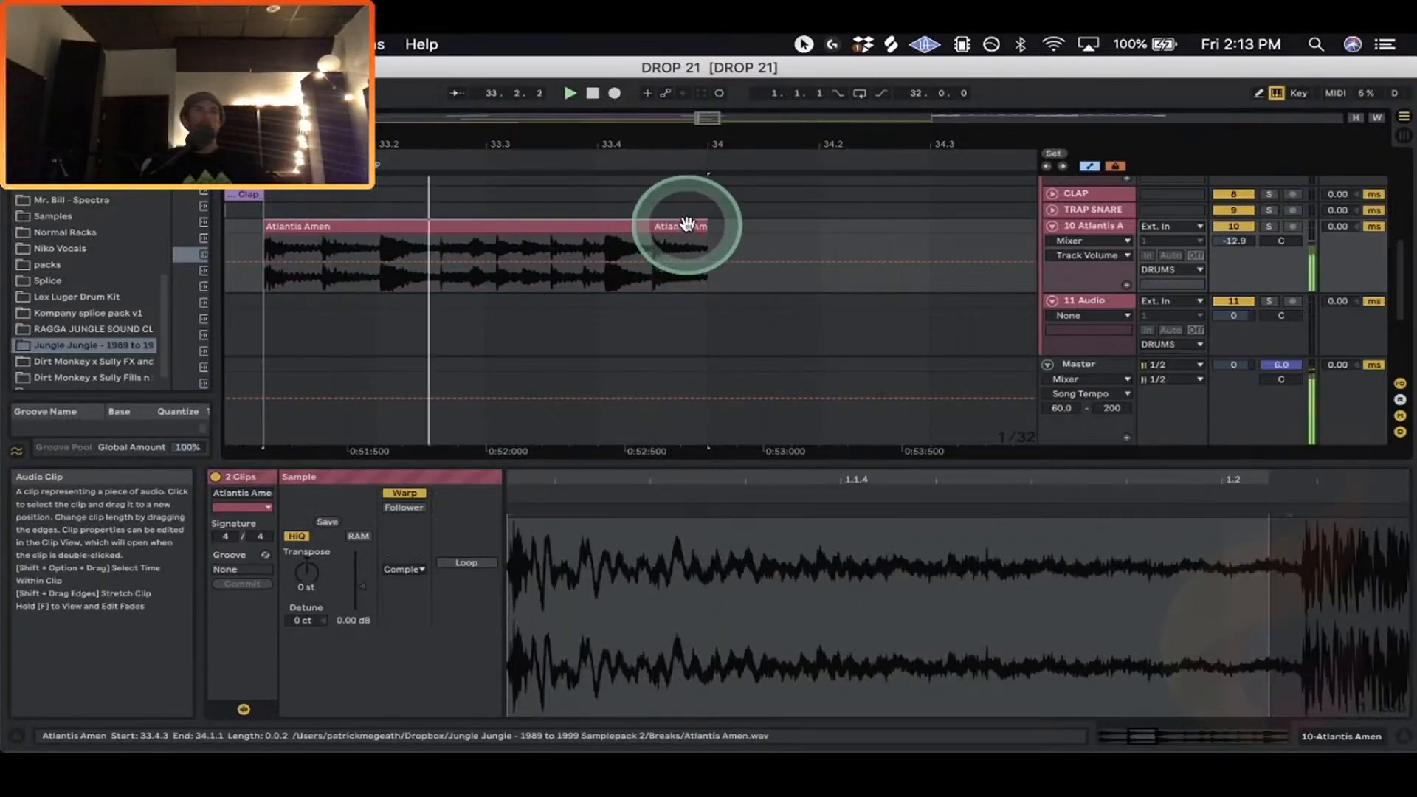
# Duplicate the one-bar pair of Atlantis Amen clips three times to fill bars 33 through 36.
pyautogui.click(633, 225)
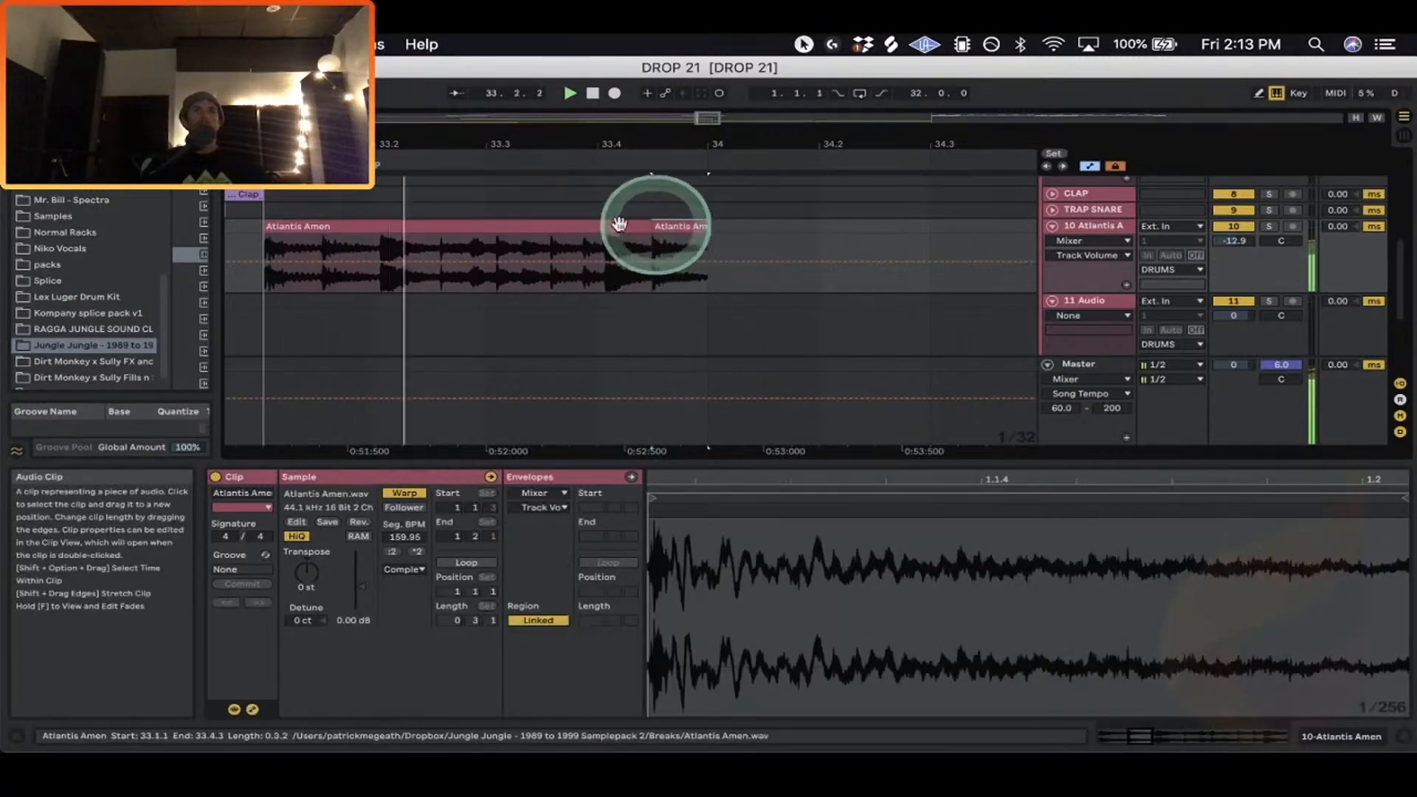
pyautogui.keyDown('shift'); pyautogui.click(596, 224); pyautogui.keyUp('shift')
pyautogui.press('space')
pyautogui.press('super+d')
pyautogui.press('super+d')
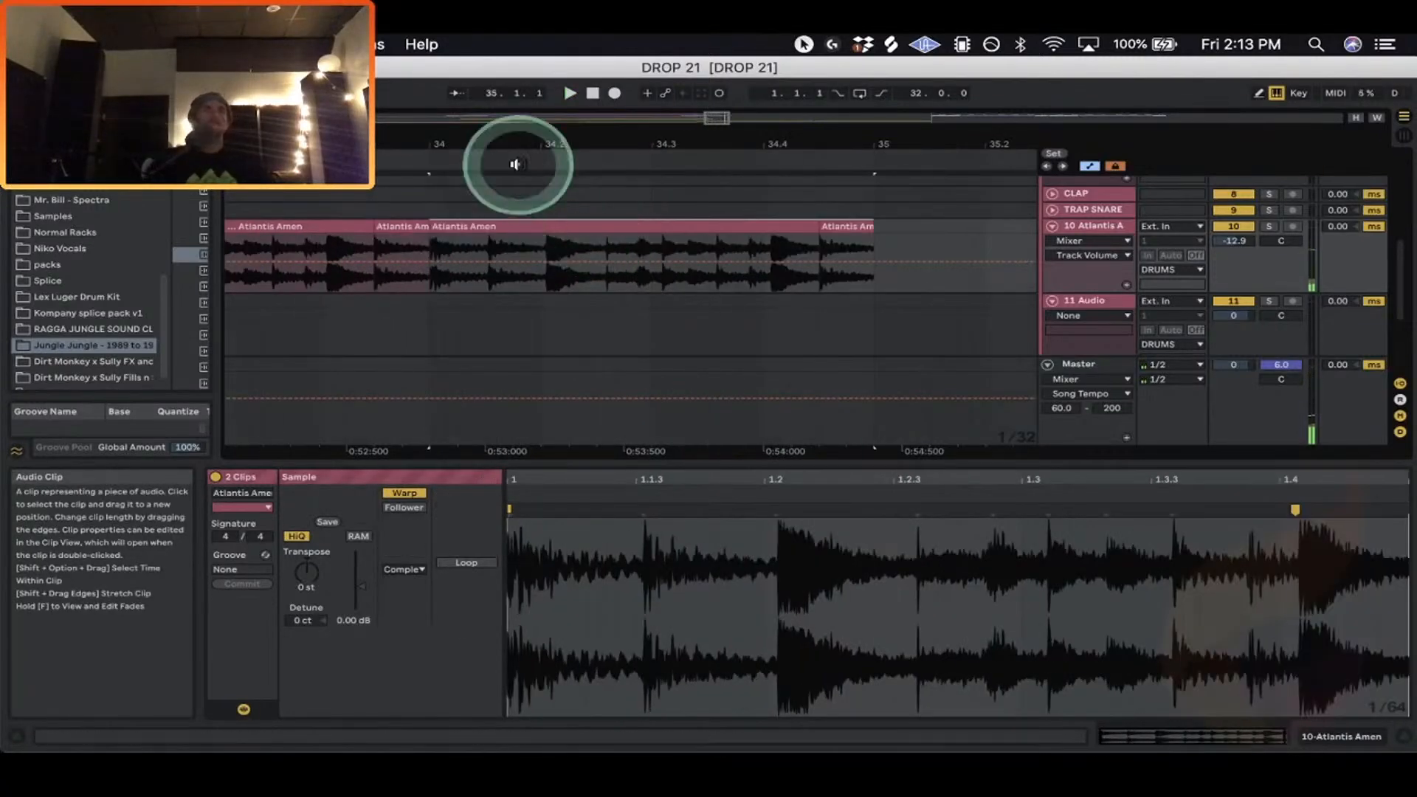
pyautogui.moveTo(522, 145); pyautogui.dragTo(524, 147)
pyautogui.press('super+d')
# Play the repeated four-bar break from bar 33.
pyautogui.click(485, 227)
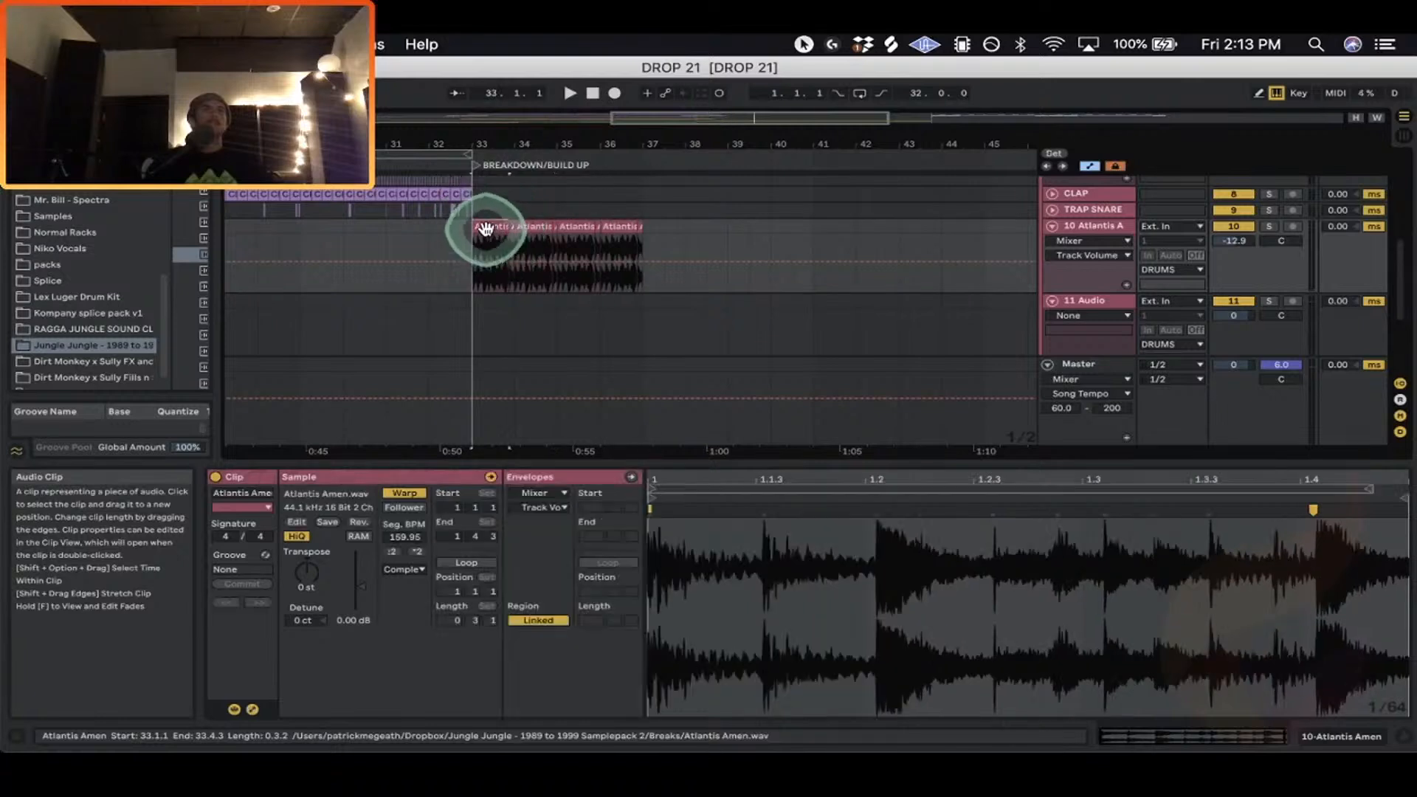
pyautogui.press('space')
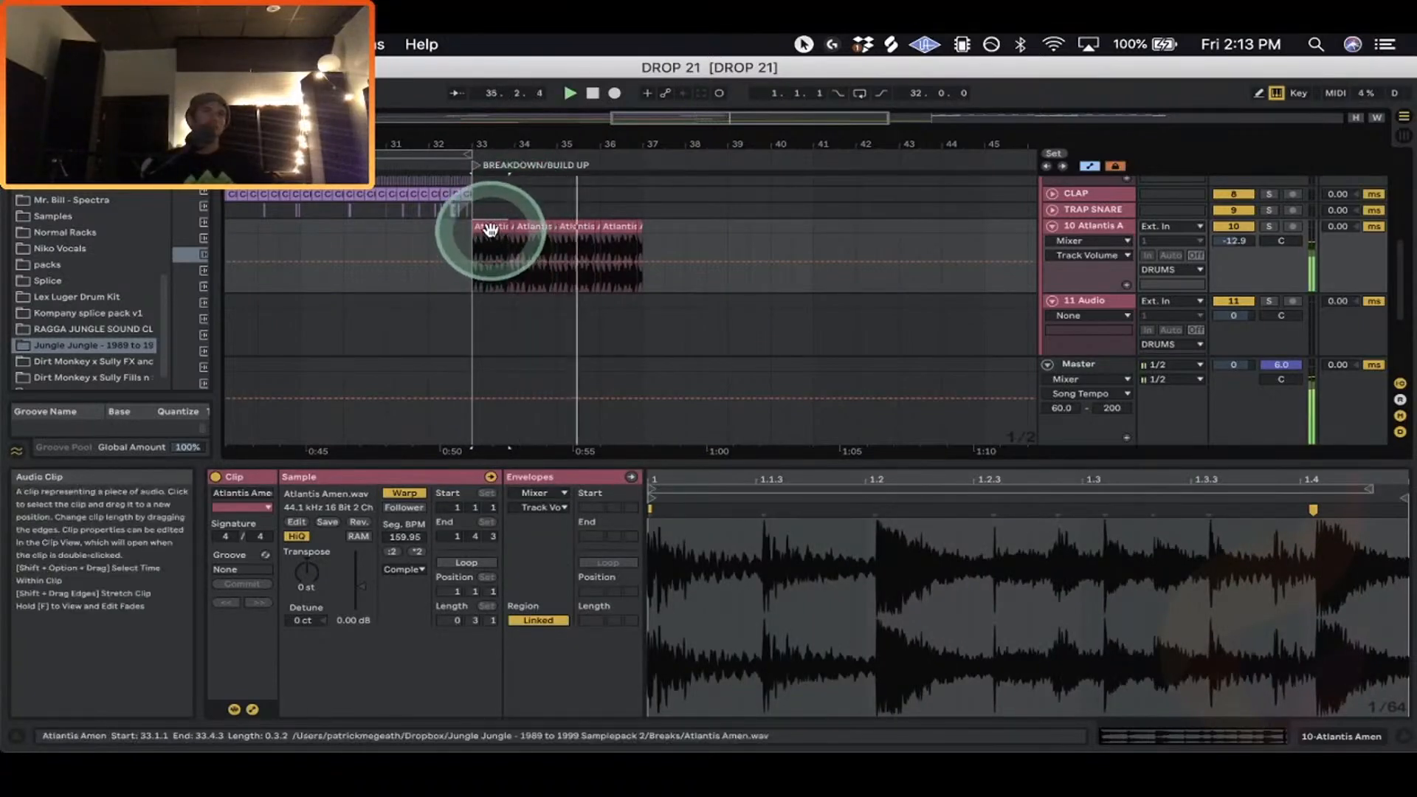
pyautogui.moveTo(484, 141); pyautogui.dragTo(614, 161)
pyautogui.press('space')
# Consolidate the two Atlantis Amen clips in bar 33 into a single one-bar clip.
pyautogui.click(360, 225)
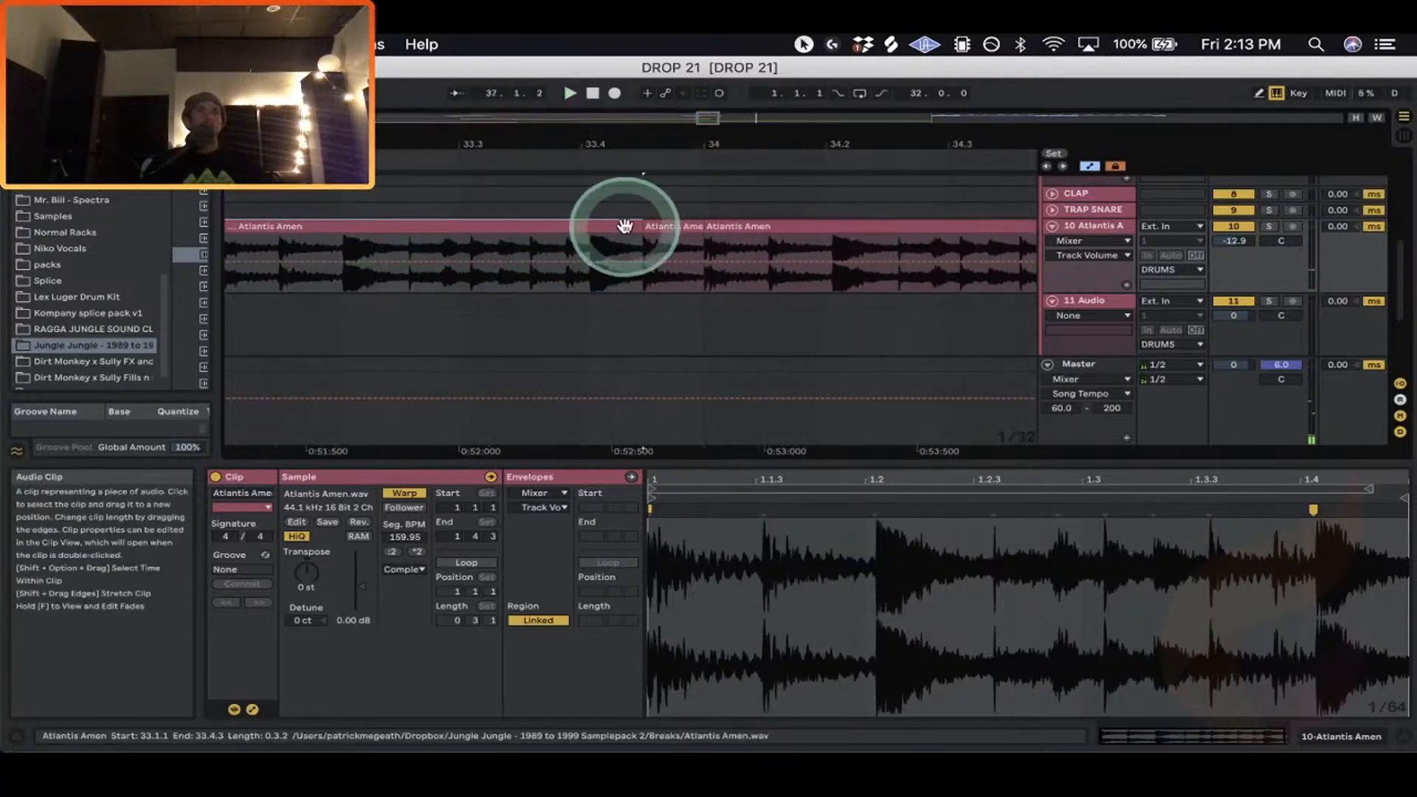
pyautogui.keyDown('shift'); pyautogui.click(685, 227); pyautogui.keyUp('shift')
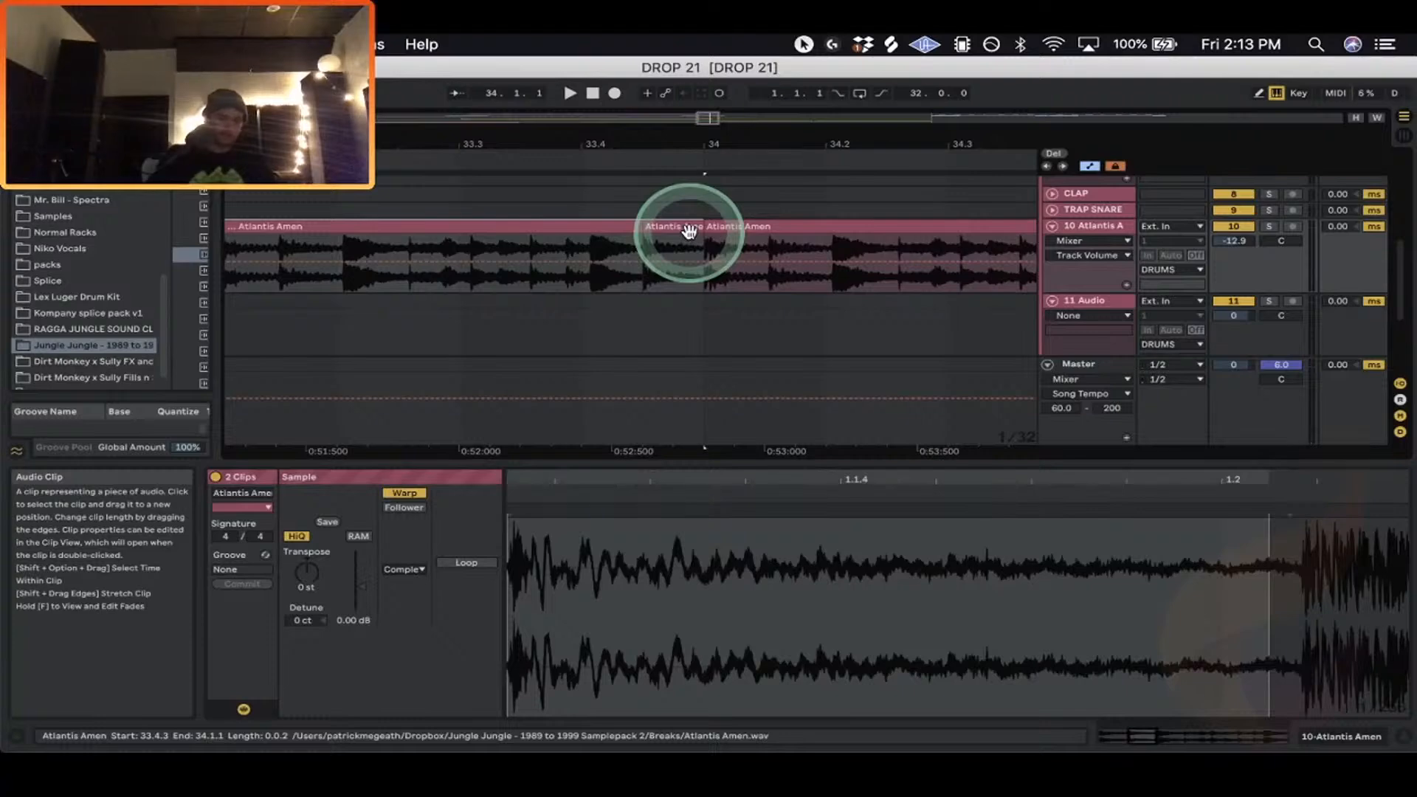
pyautogui.press('super+j')
pyautogui.moveTo(654, 165)
pyautogui.mouseDown()
pyautogui.moveTo(653, 132)
pyautogui.moveTo(642, 148)
pyautogui.mouseUp()
pyautogui.click(732, 210)
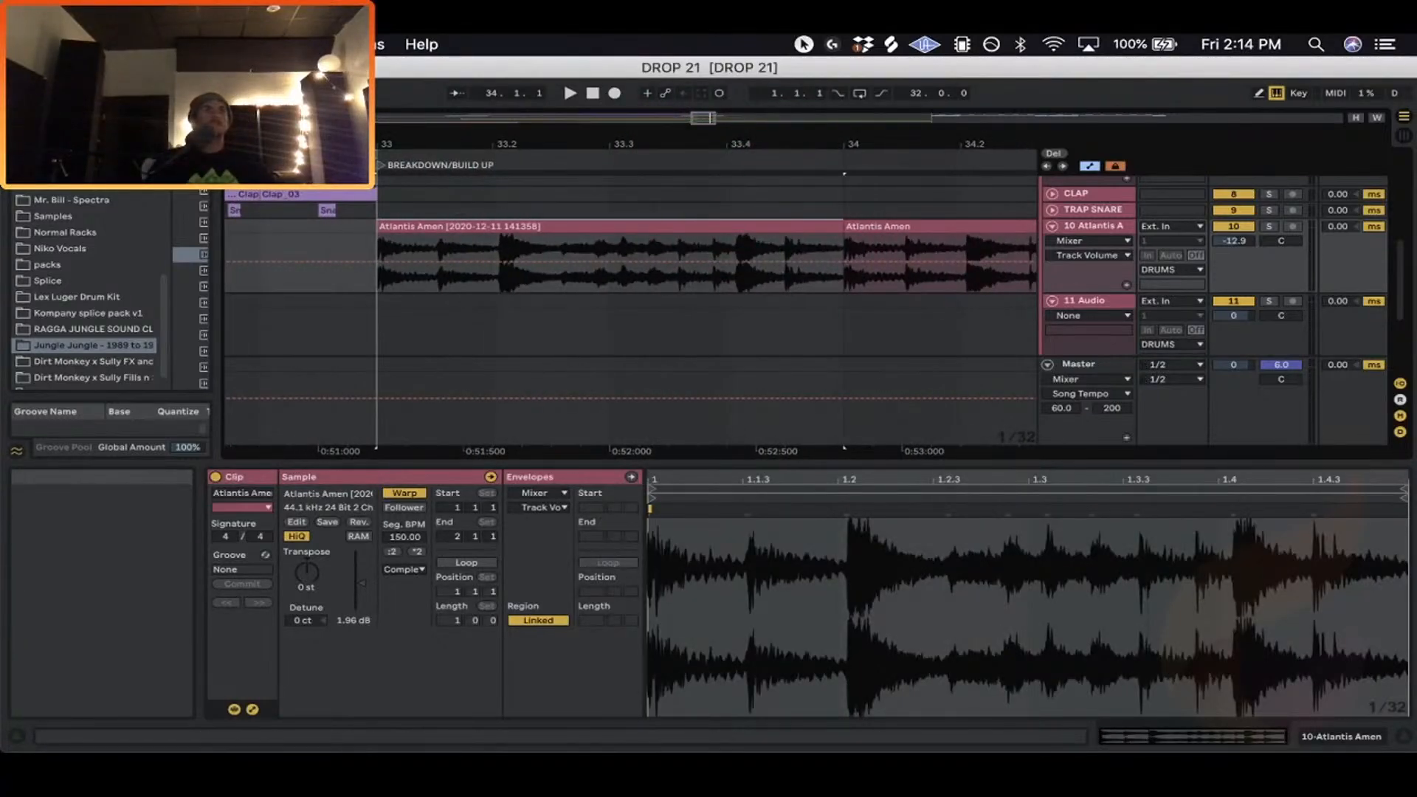
# Solo the Atlantis Amen track and play the consolidated clip looped over bar 33.
pyautogui.click(1268, 226)
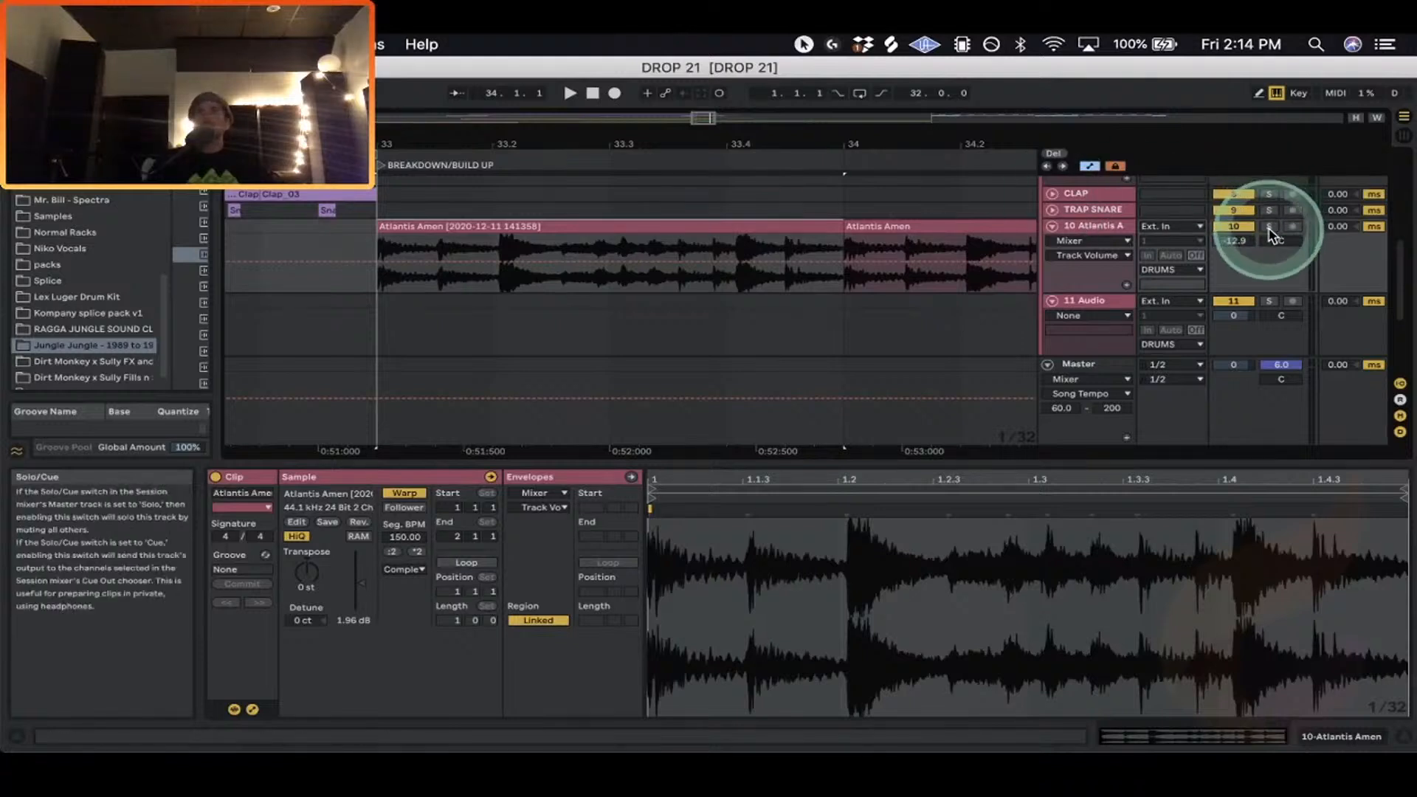
pyautogui.click(801, 225)
pyautogui.press('super+l')
pyautogui.press('space')
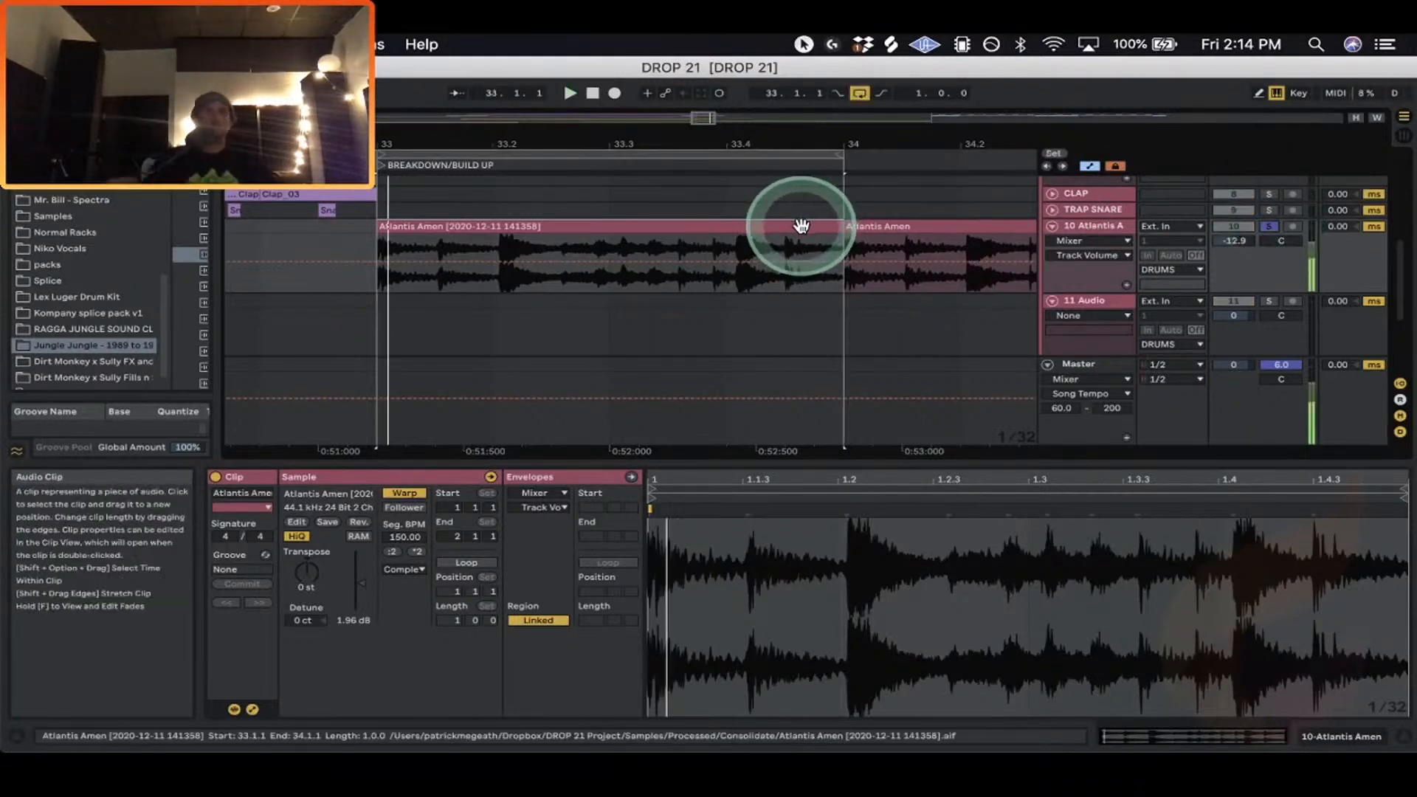
# Add warp markers in the bar 33 Atlantis Amen clip, aligning its hits to beats 1.2, 1.4 and 1.4.3.
pyautogui.moveTo(854, 520); pyautogui.dragTo(840, 511)
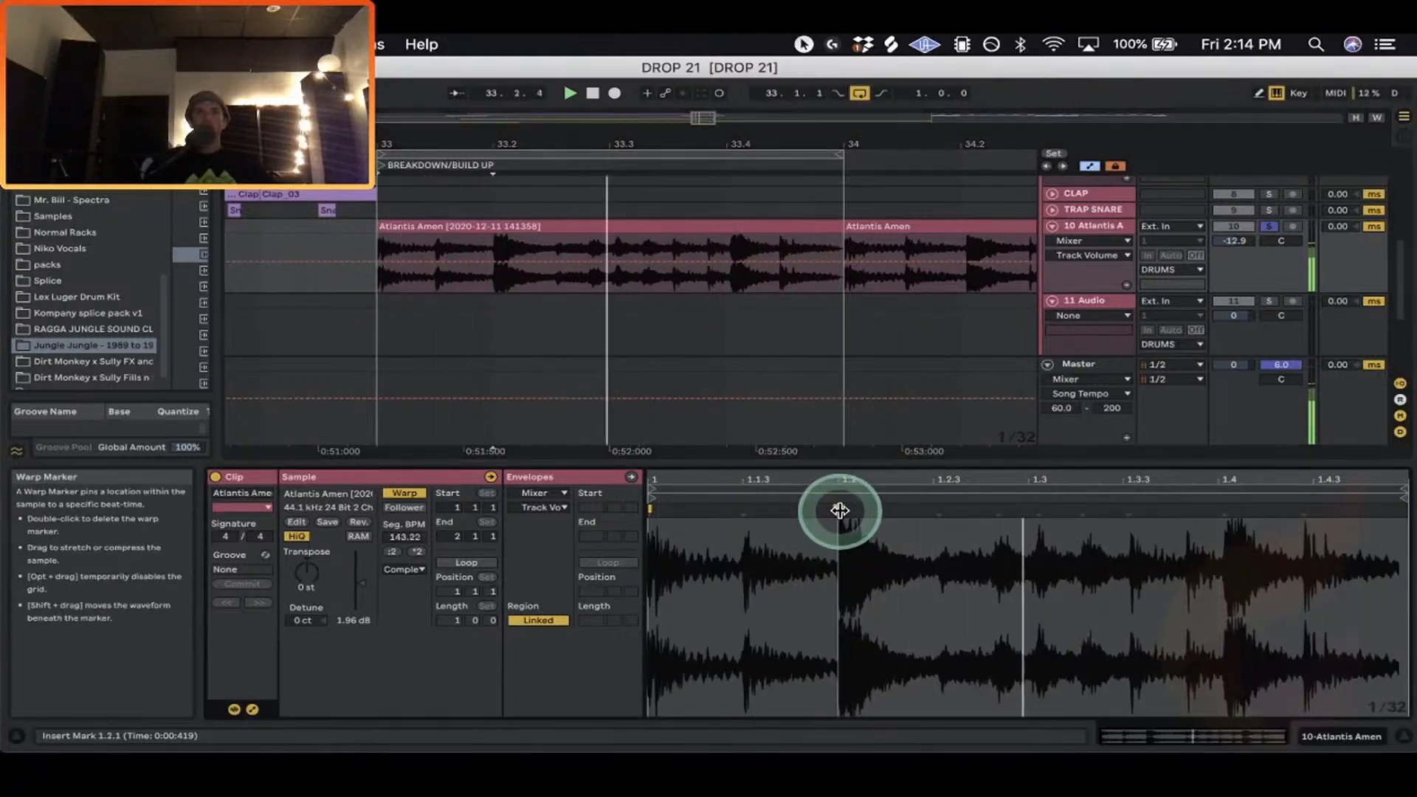
pyautogui.doubleClick(1304, 509)
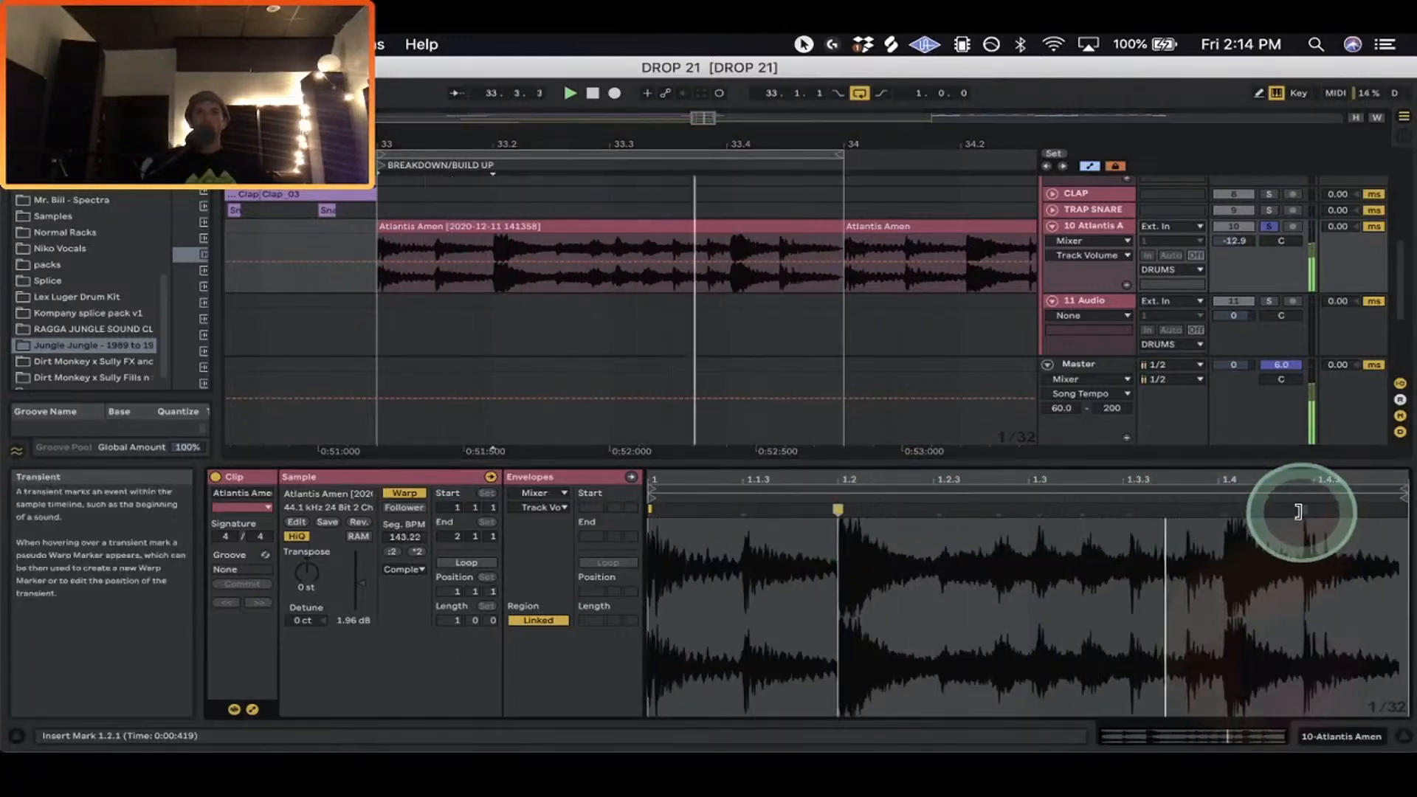
pyautogui.moveTo(1224, 510); pyautogui.dragTo(1314, 509)
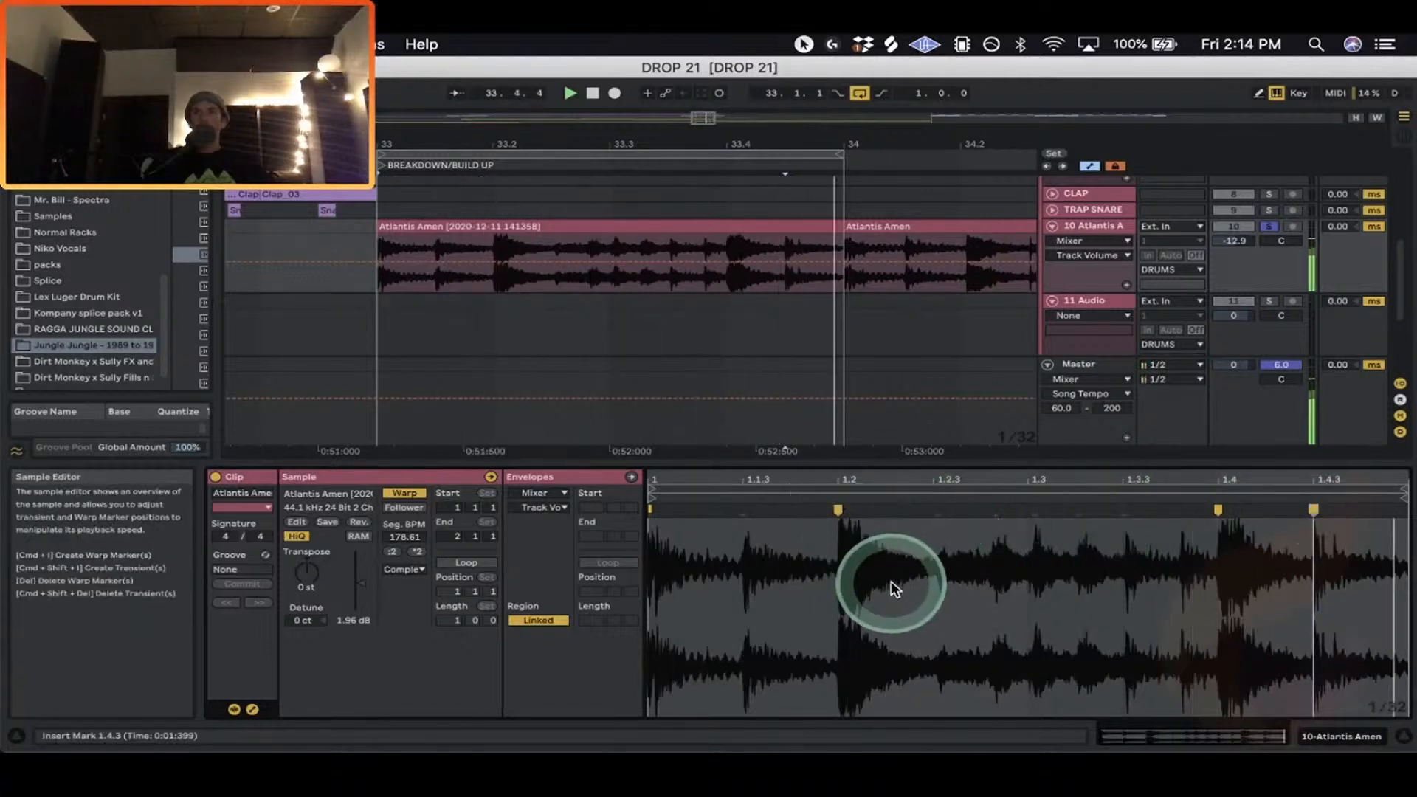
# Unsolo the Atlantis Amen track and duplicate the re-warped bar 33 clip to fill bars 33 through 40.
pyautogui.moveTo(714, 144); pyautogui.dragTo(216, 240)
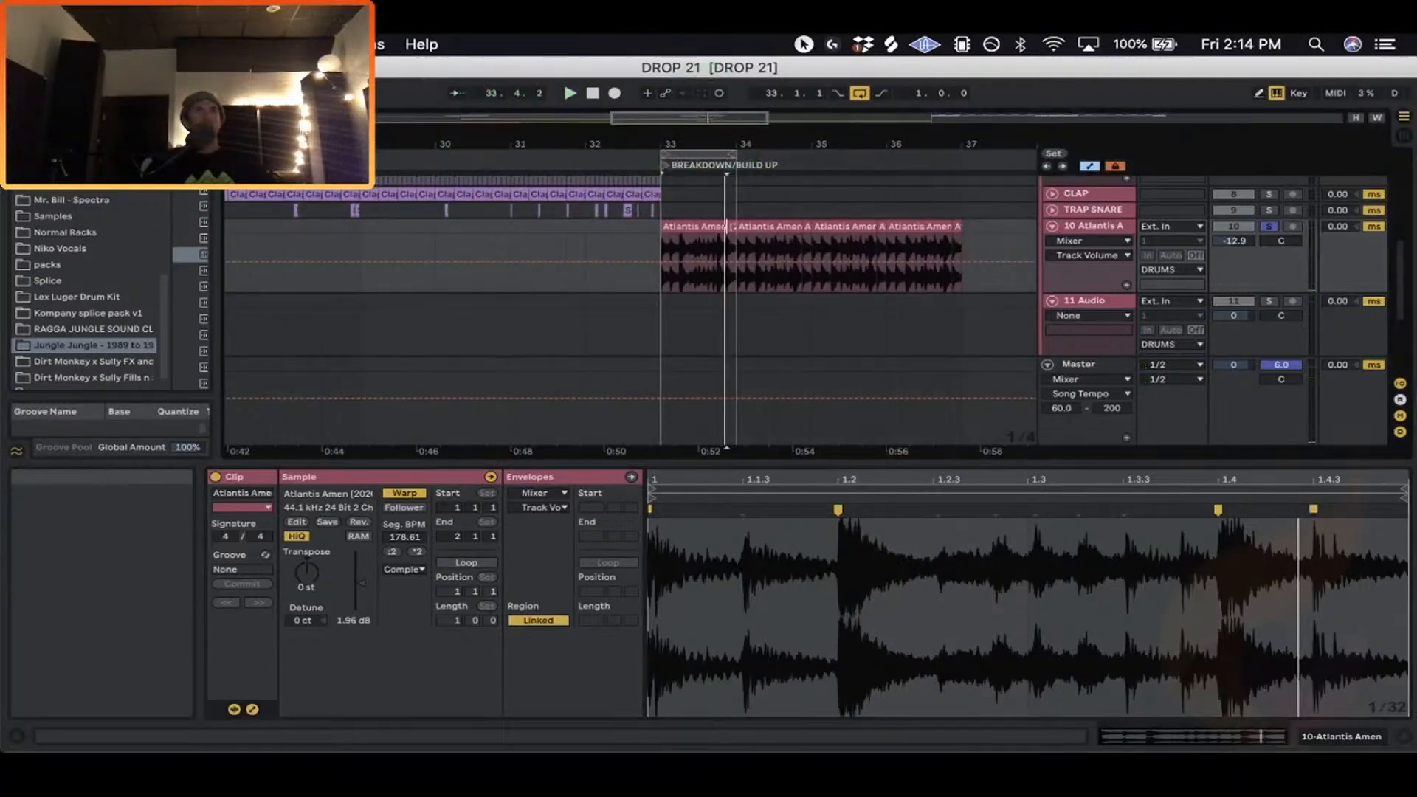
pyautogui.click(1269, 227)
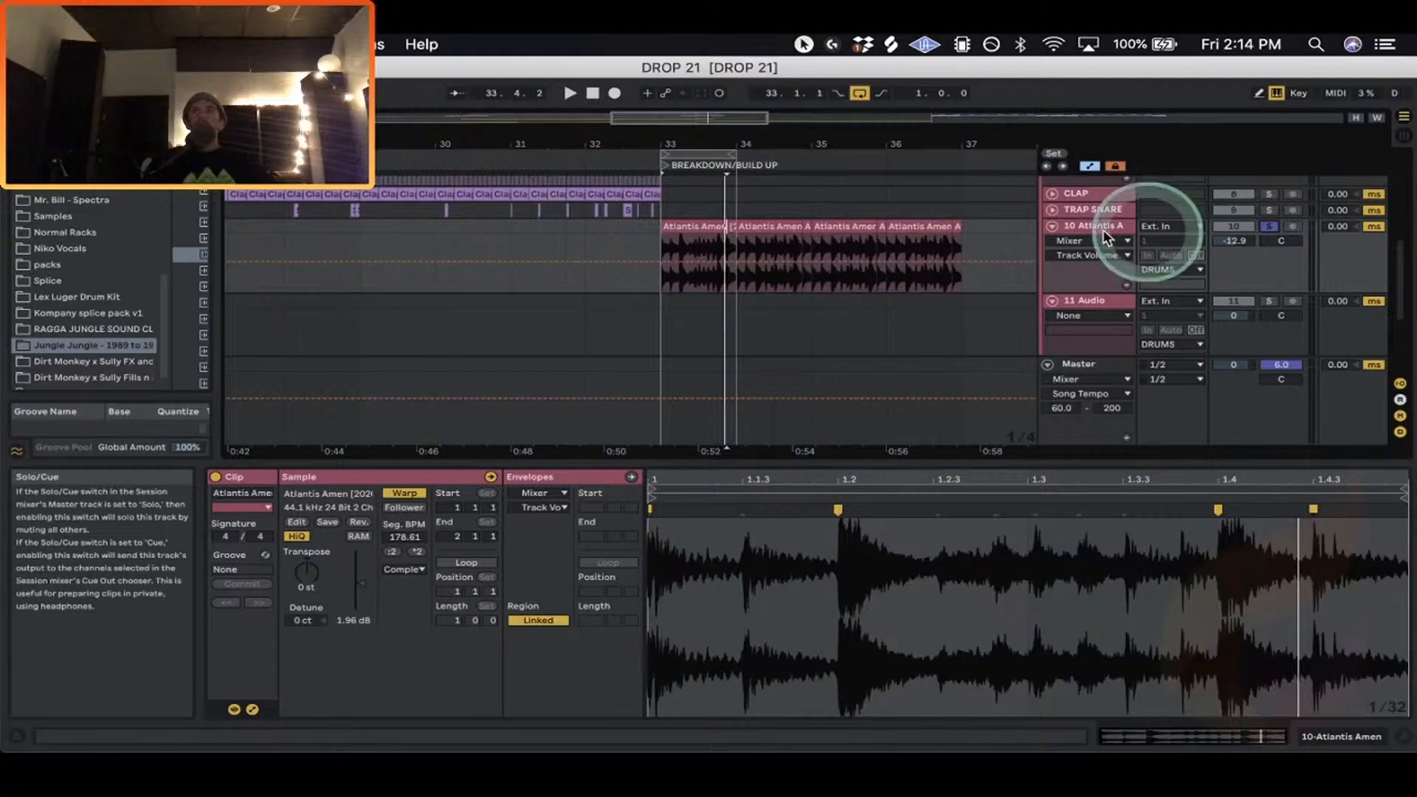
pyautogui.click(698, 228)
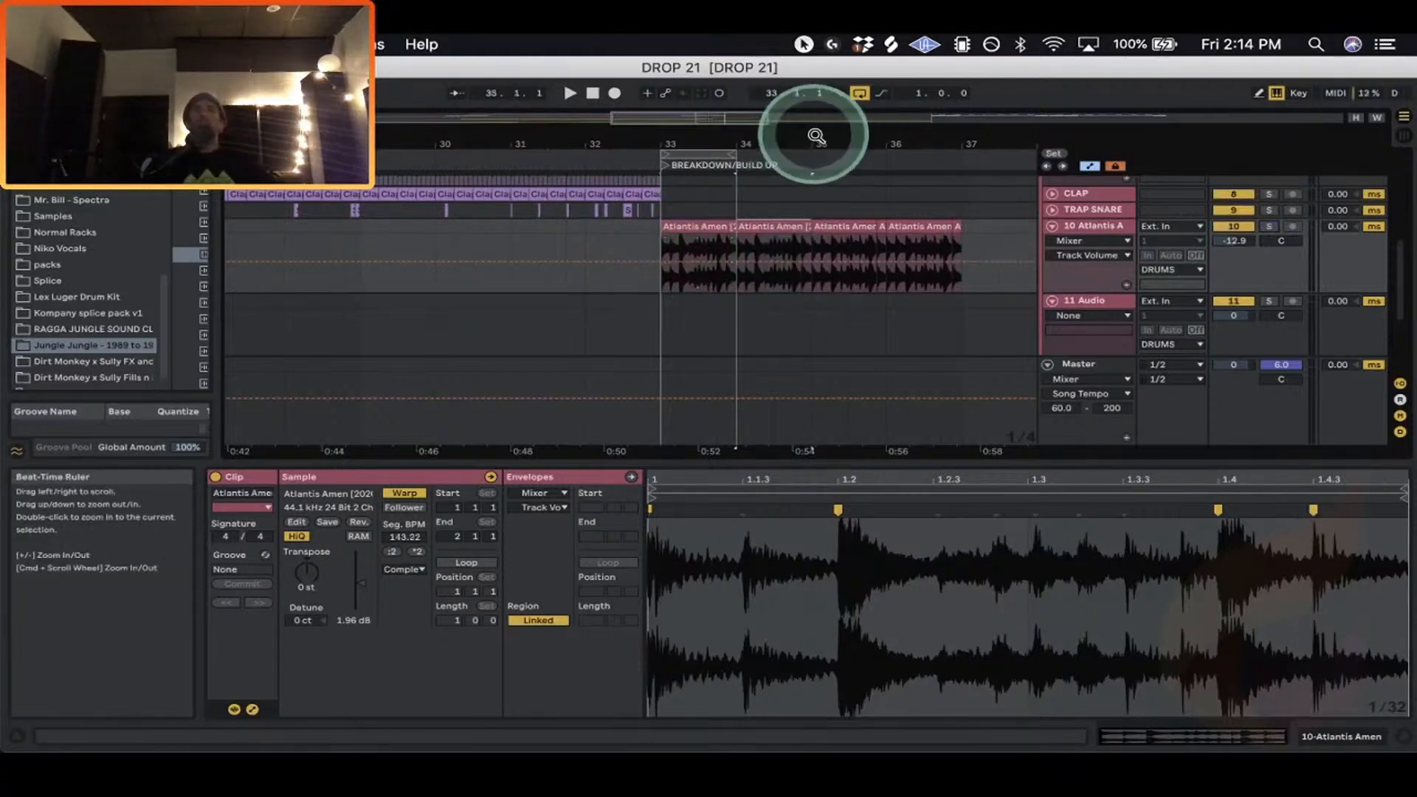
pyautogui.moveTo(816, 136); pyautogui.dragTo(821, 145)
pyautogui.press('super+d')
pyautogui.press('super+d')
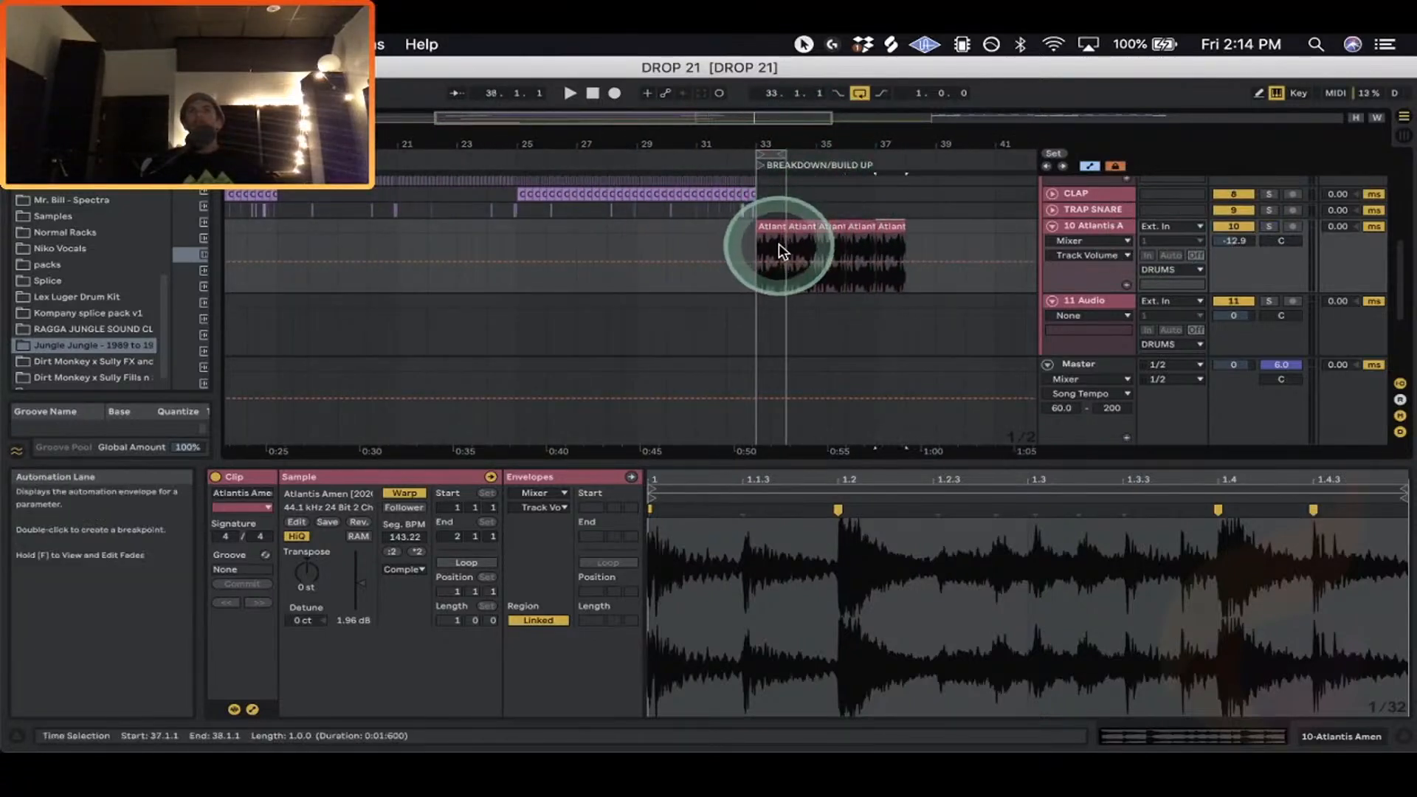
# Set the Atlantis Amen track's volume to -13.1 dB and duplicate the eight-bar break to fill bars 41 through 48.
pyautogui.click(696, 242)
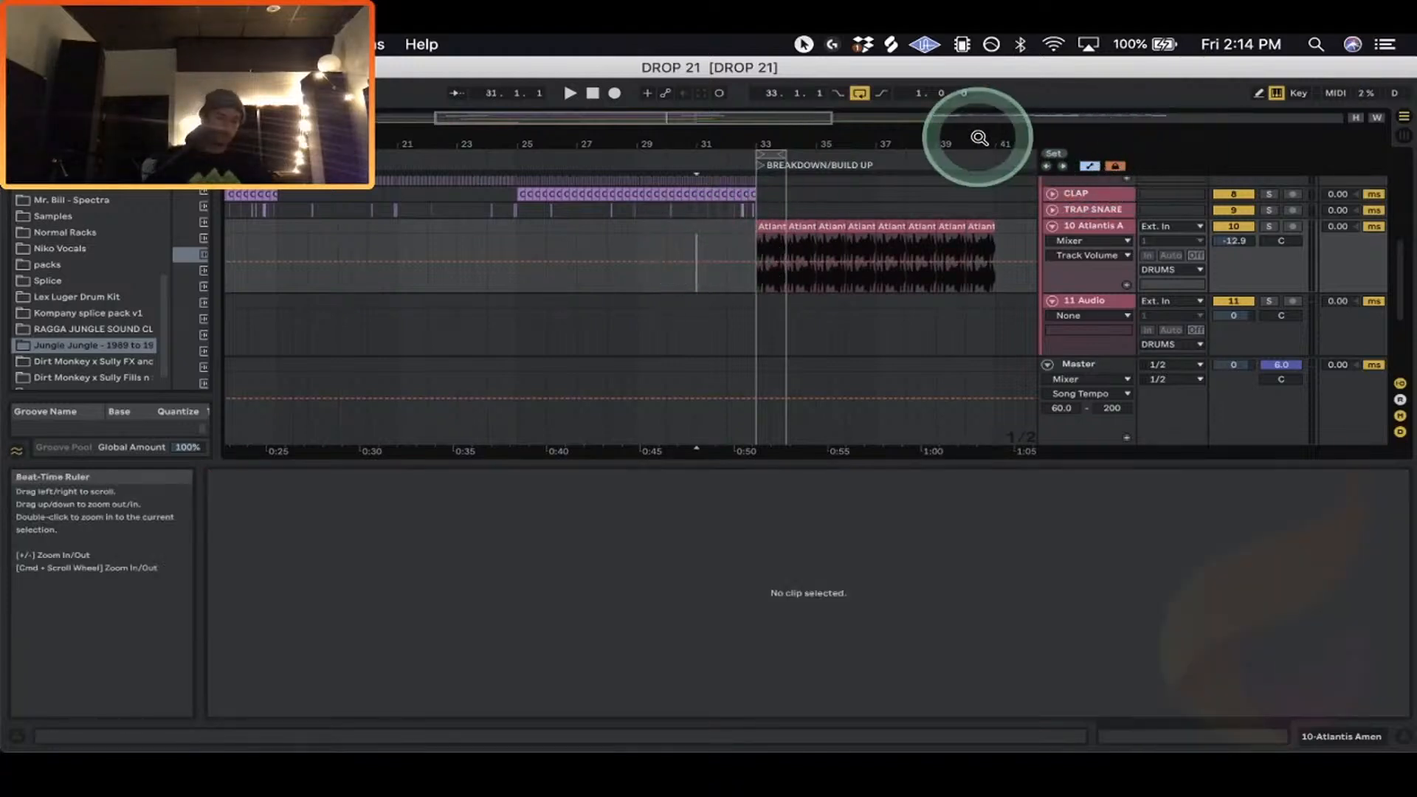
pyautogui.moveTo(980, 139); pyautogui.dragTo(659, 143)
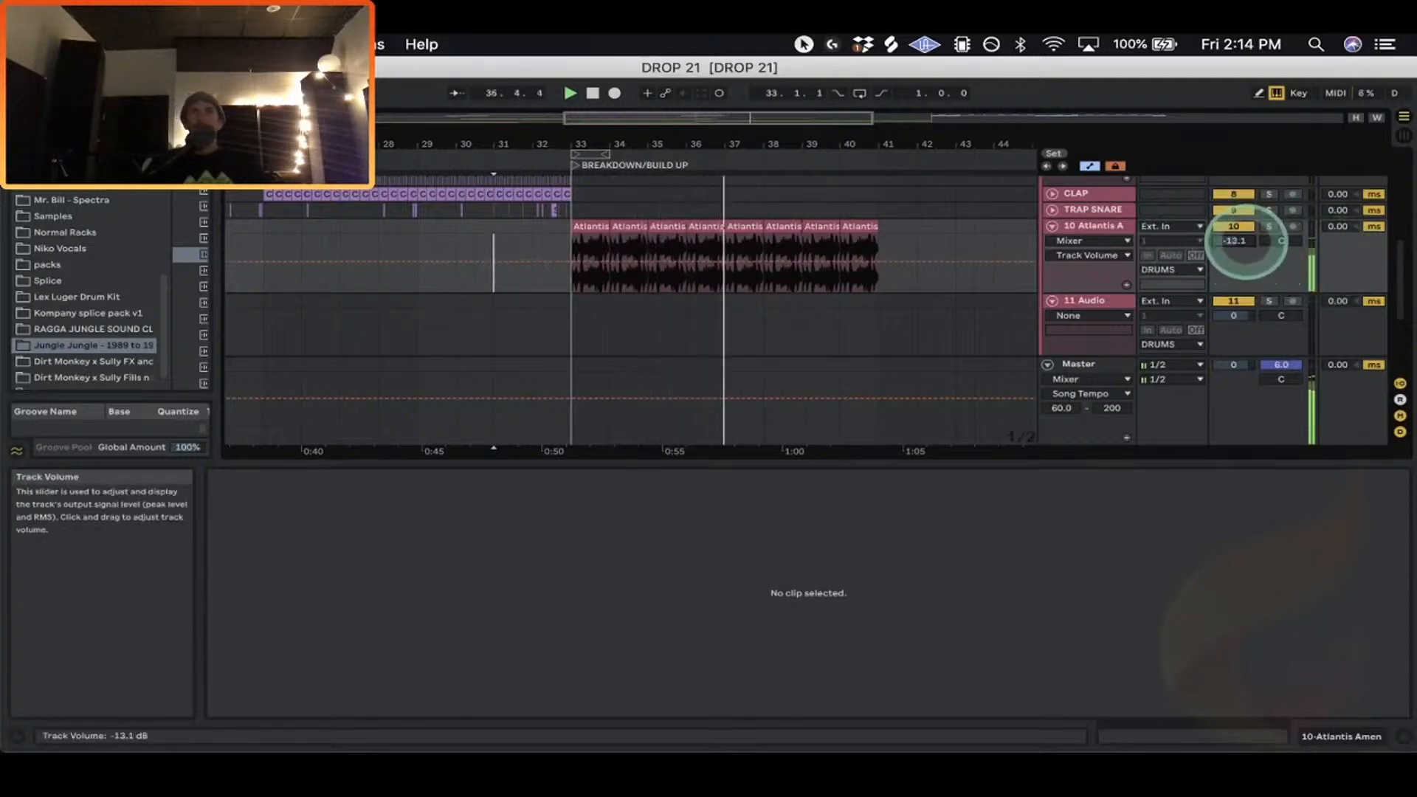
pyautogui.moveTo(967, 152); pyautogui.dragTo(832, 149)
pyautogui.click(805, 230)
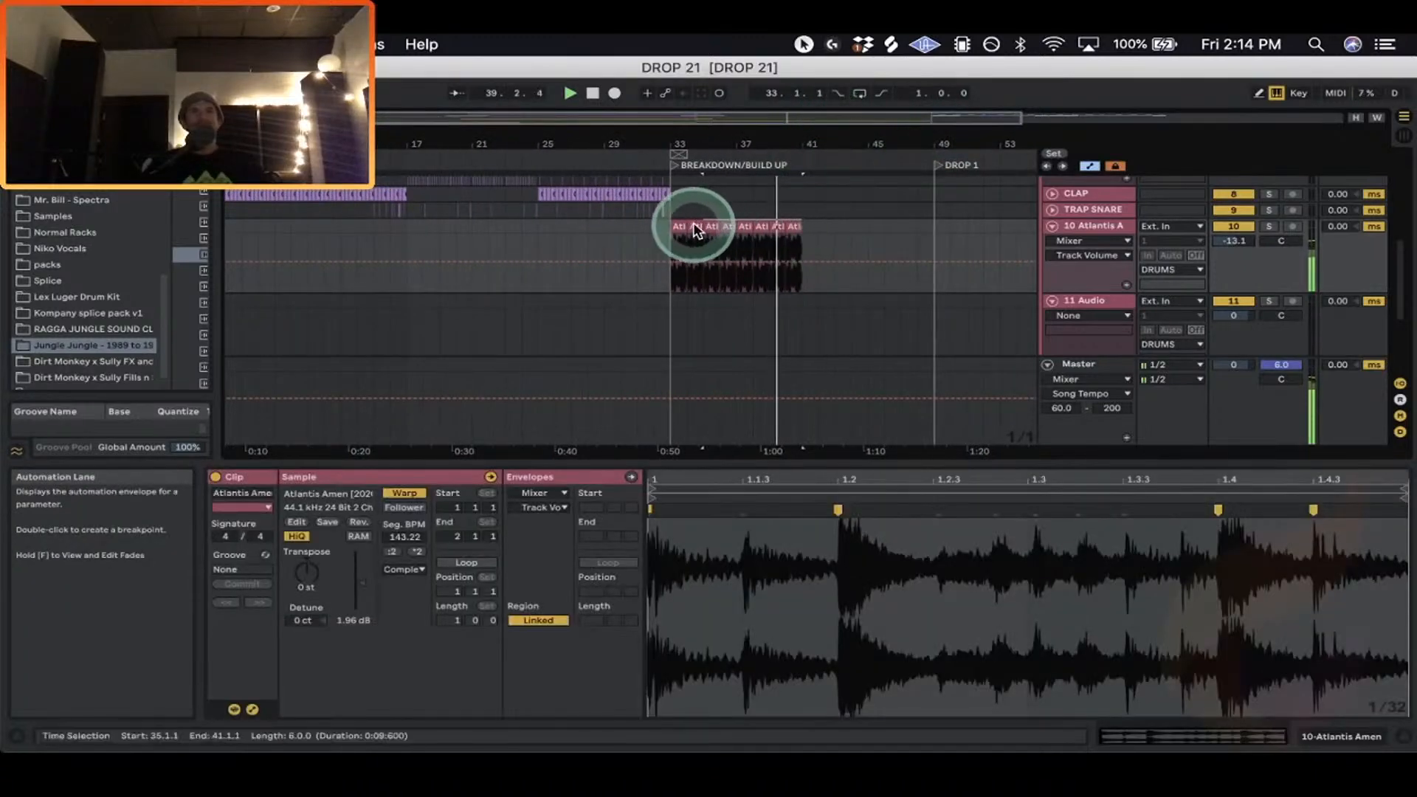
pyautogui.click(673, 225)
pyautogui.press('super+d')
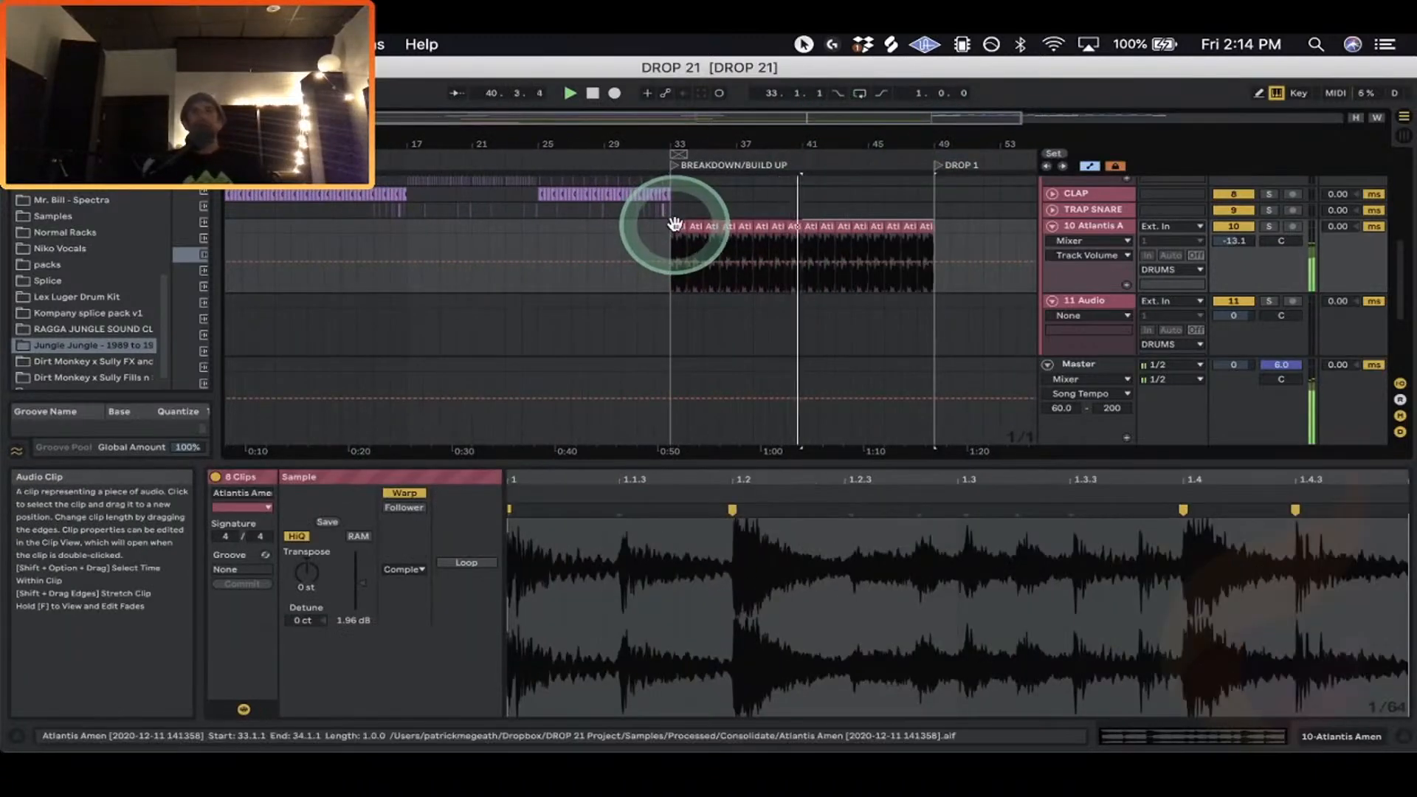
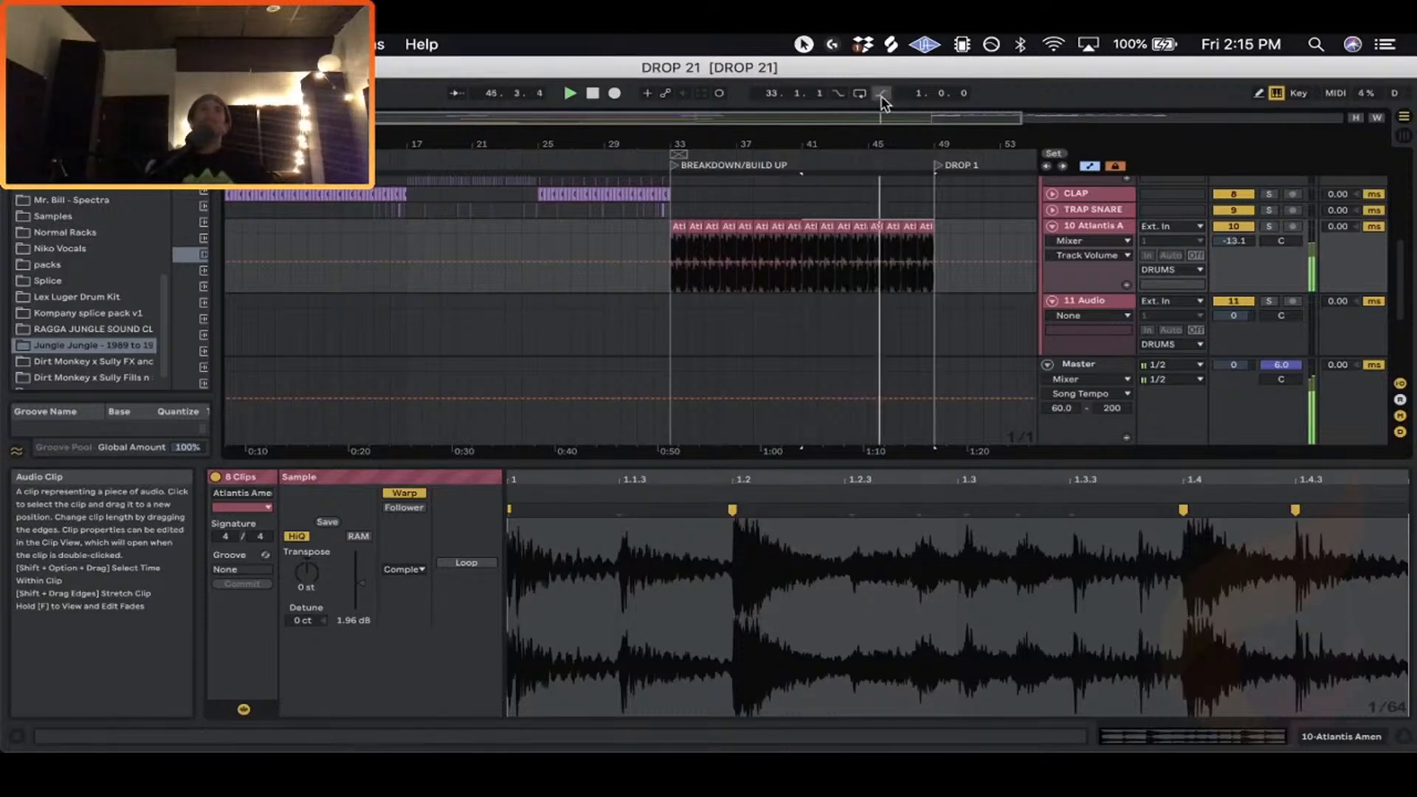
# Add a locator at bar 41 named BUILD UP STARTS 4 REAL.
pyautogui.moveTo(883, 143)
pyautogui.mouseDown()
pyautogui.moveTo(663, 215)
pyautogui.moveTo(696, 208)
pyautogui.moveTo(683, 259)
pyautogui.moveTo(592, 269)
pyautogui.moveTo(683, 188)
pyautogui.moveTo(674, 145)
pyautogui.moveTo(649, 158)
pyautogui.mouseUp()
pyautogui.rightClick(652, 163)
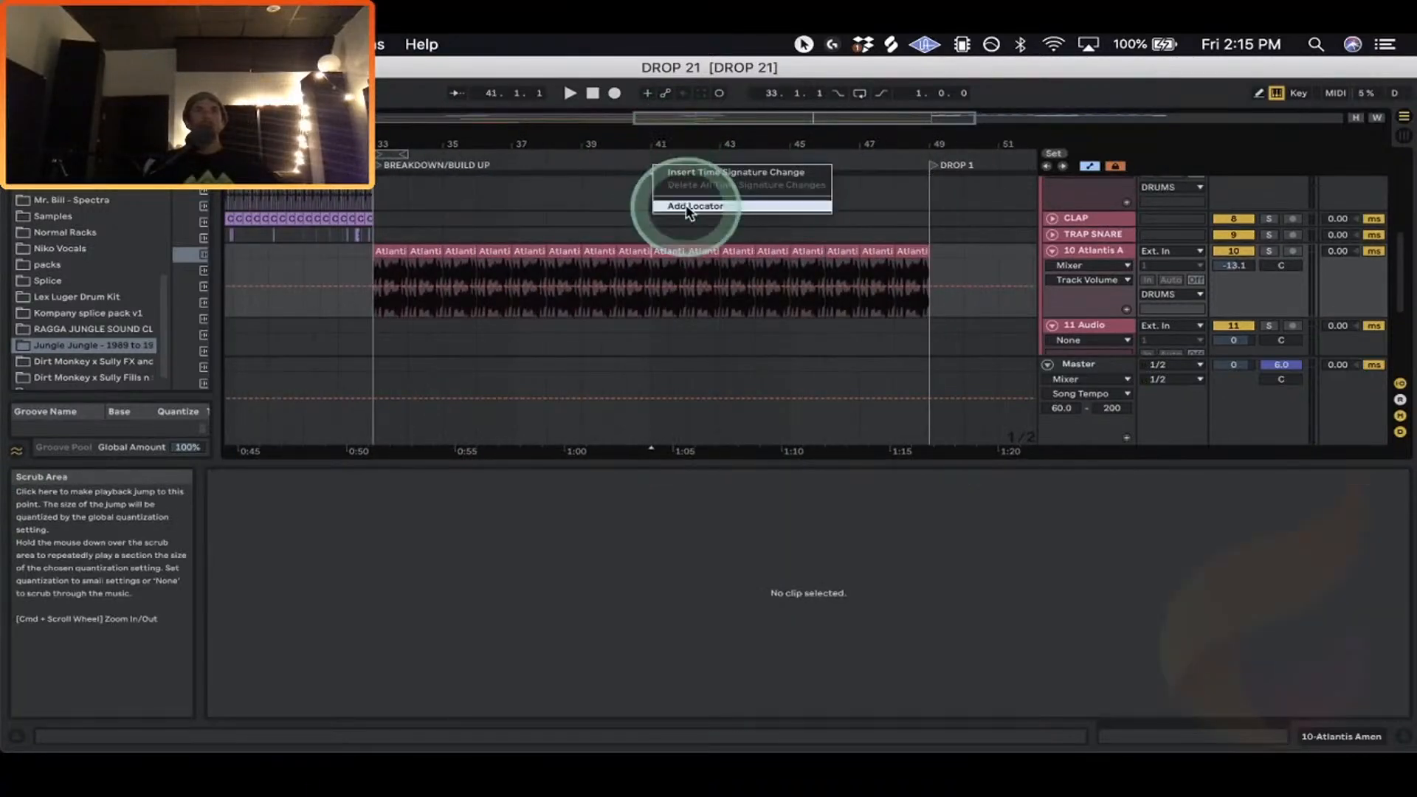
pyautogui.click(693, 206)
pyautogui.write('BUILD')
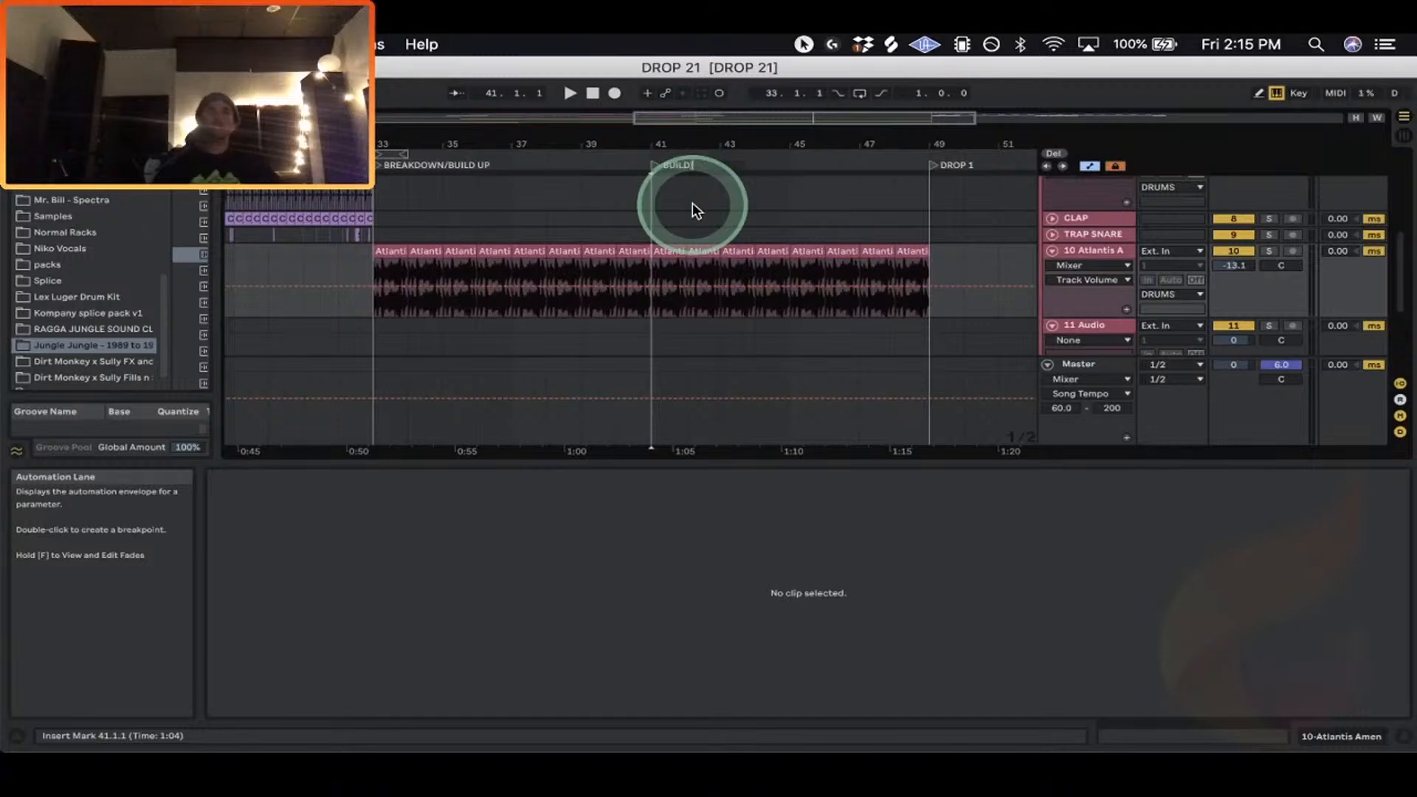
pyautogui.write(' UP STARTS')
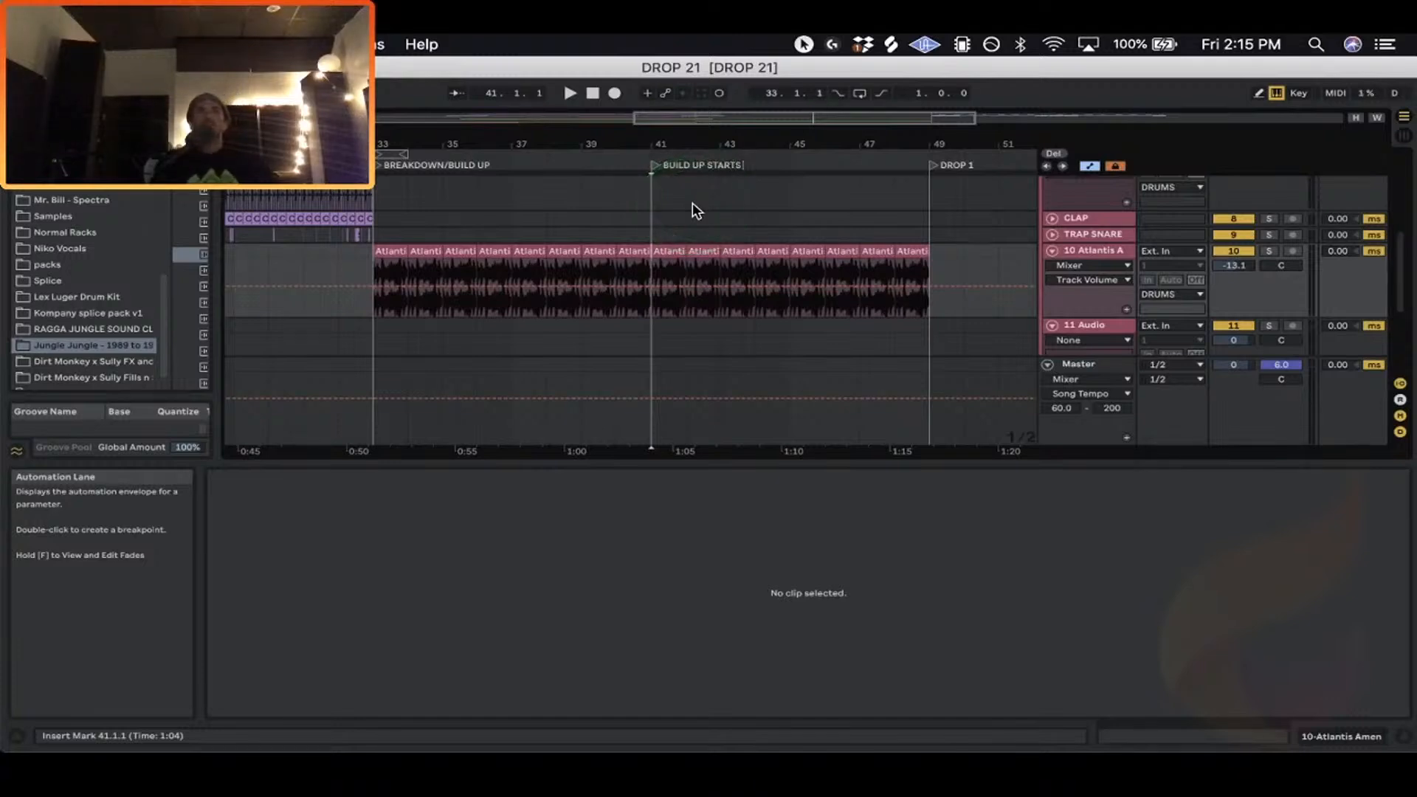
pyautogui.click(692, 203)
pyautogui.click(692, 203)
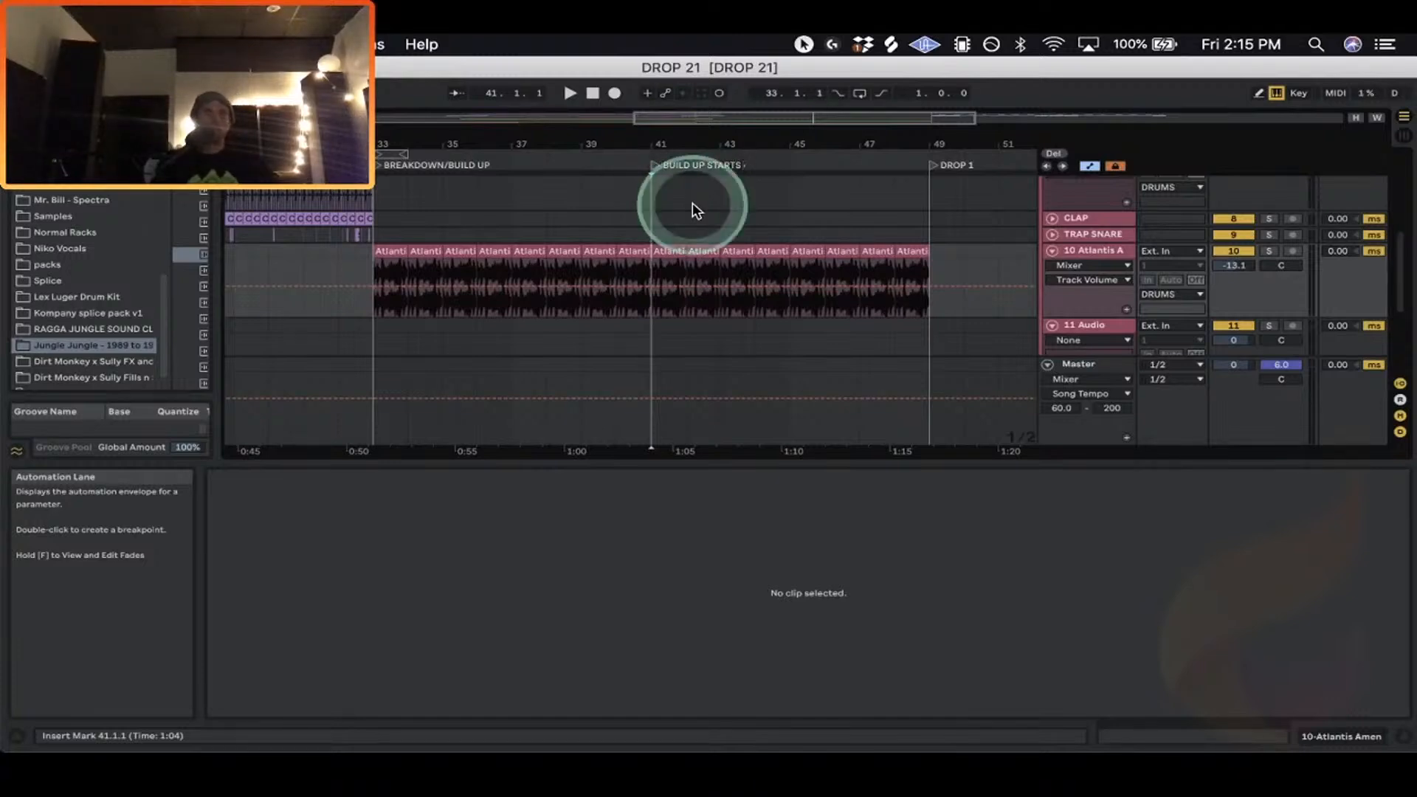
pyautogui.write('4 REAL')
pyautogui.click(722, 213)
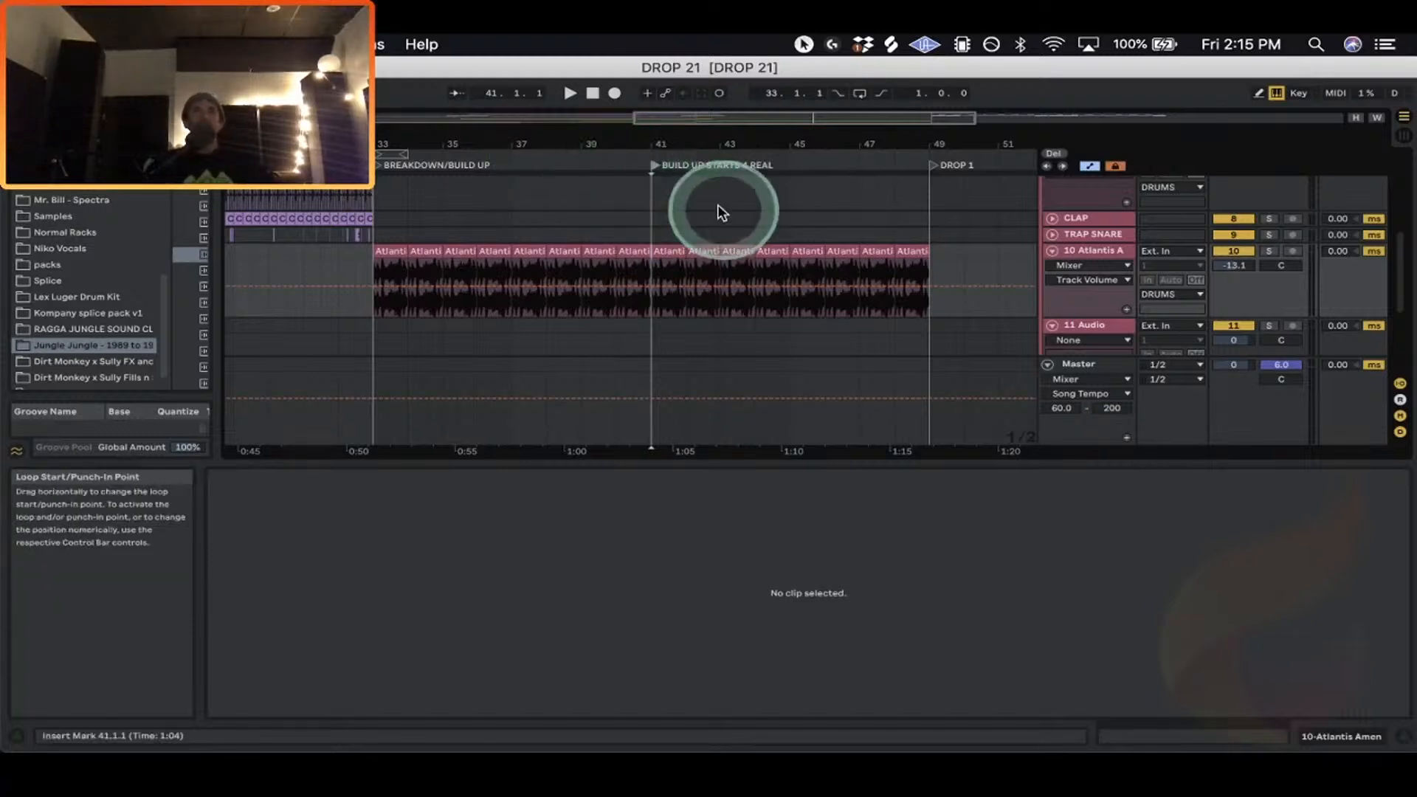
# Play the break from the bar 41 locator and again from bar 33.
pyautogui.moveTo(654, 165); pyautogui.dragTo(675, 140)
pyautogui.press('space')
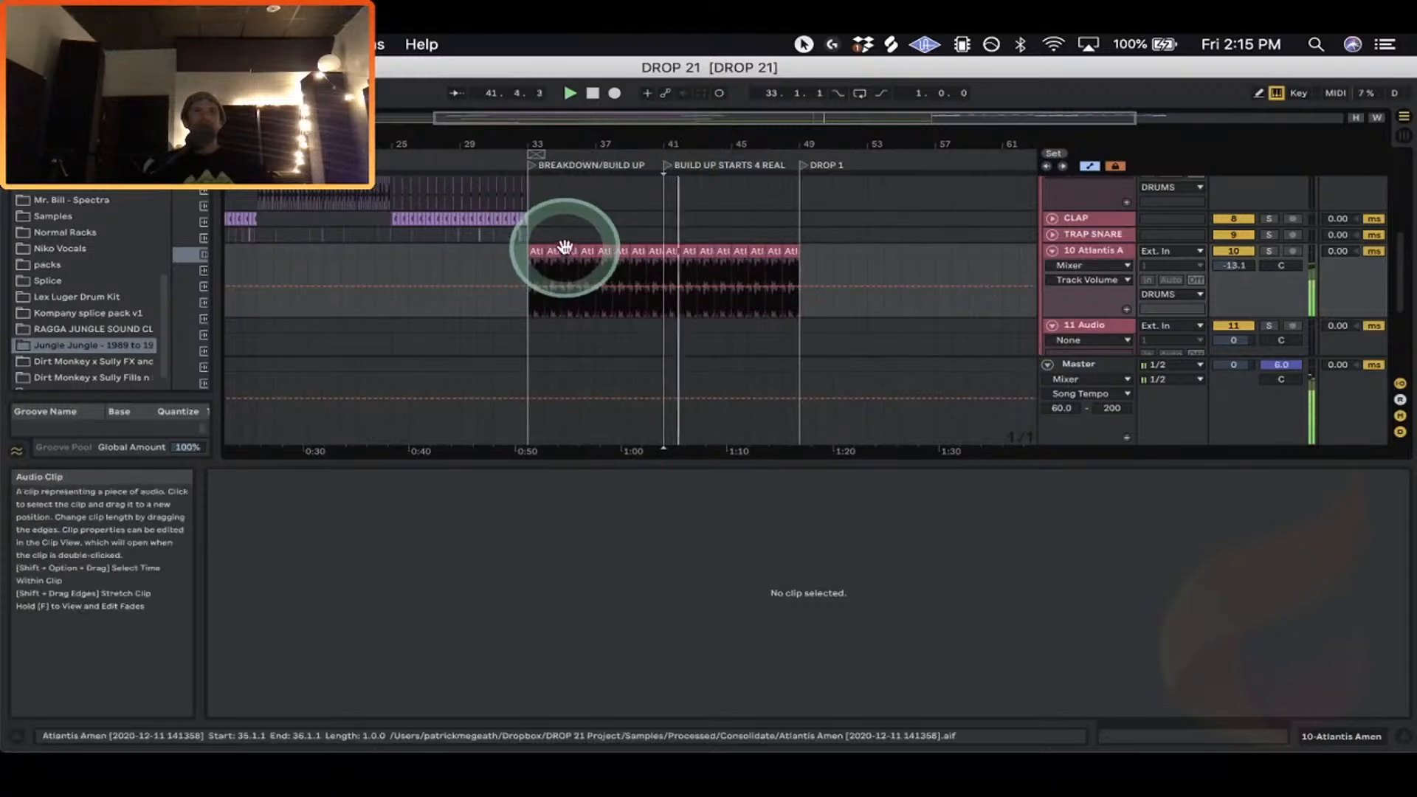
pyautogui.click(536, 253)
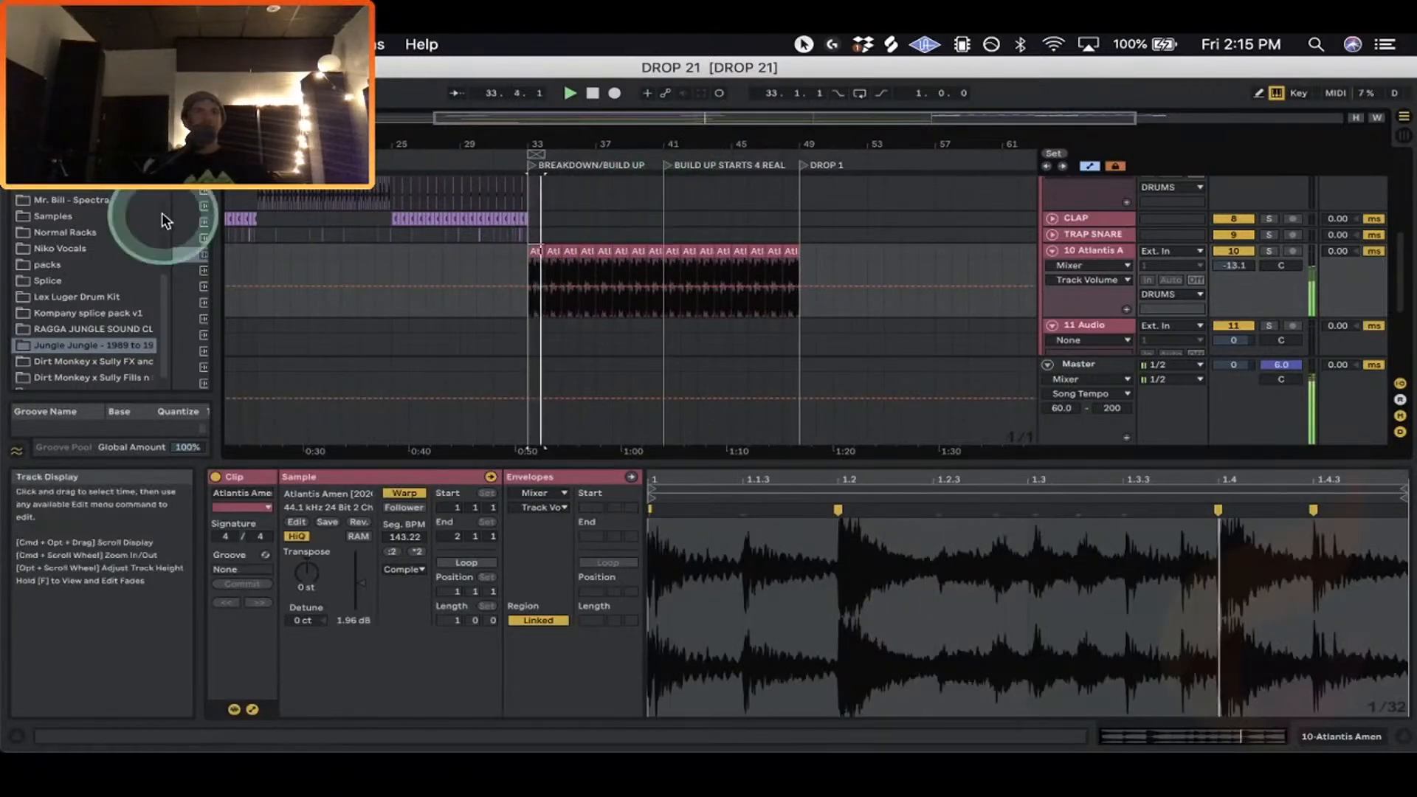
pyautogui.scroll(-1, 1053, 308)
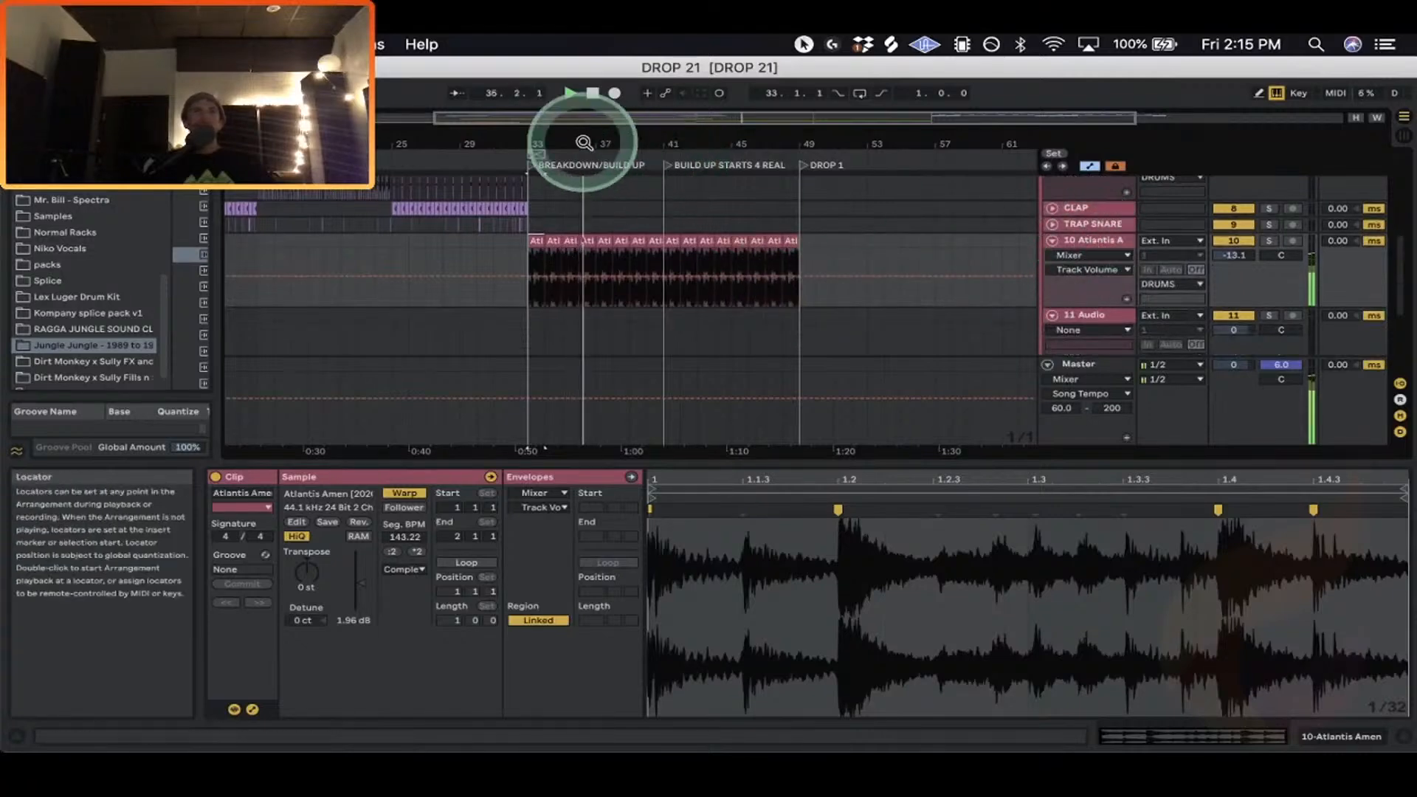
# Split off the first 1/32 slice of the Atlantis Amen hit at 36.4 and duplicate it into a short stutter.
pyautogui.moveTo(585, 142); pyautogui.dragTo(582, 140)
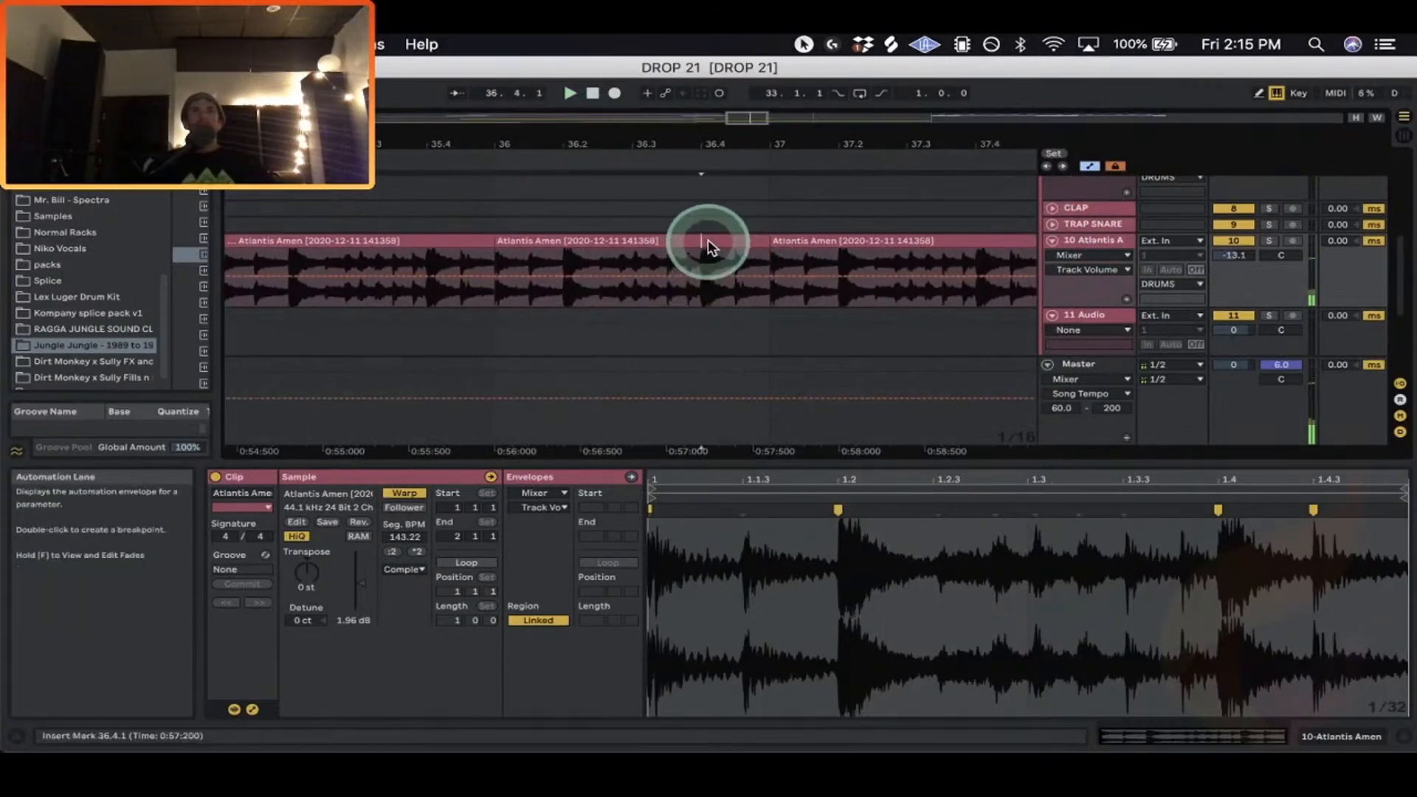
pyautogui.moveTo(734, 145); pyautogui.dragTo(691, 241)
pyautogui.rightClick(705, 264)
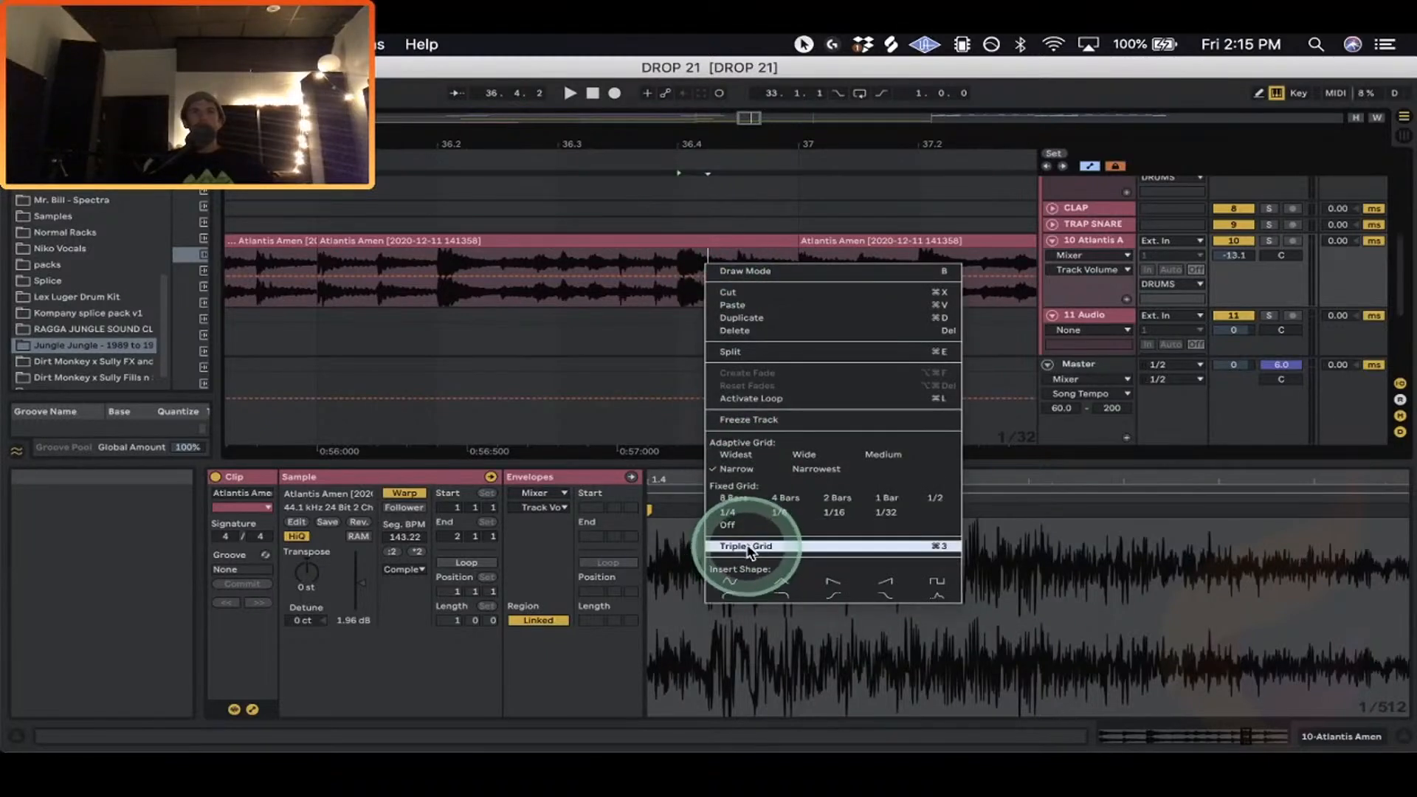
pyautogui.click(721, 205)
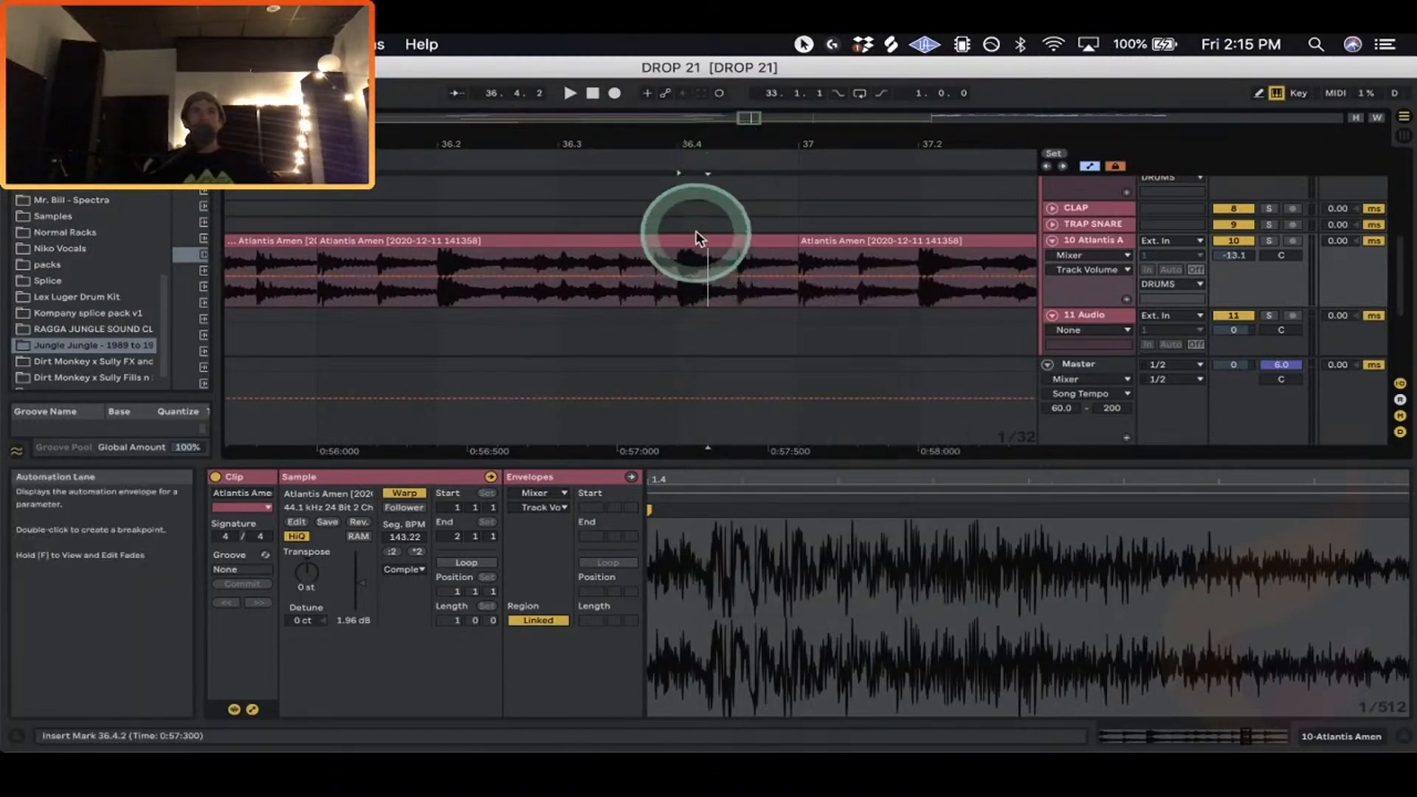
pyautogui.moveTo(691, 261); pyautogui.dragTo(698, 238)
pyautogui.press('super+e')
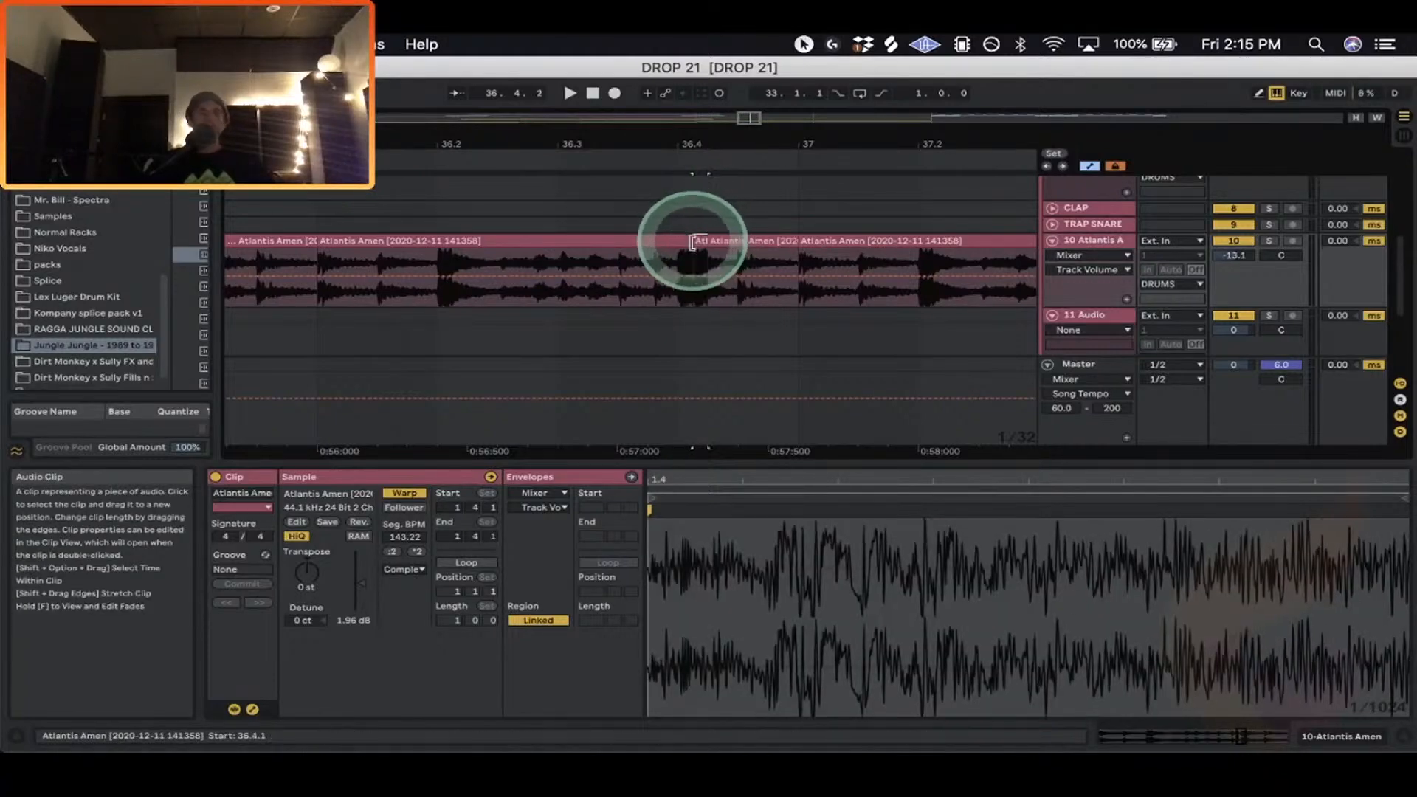
pyautogui.press('super+d')
# Play bar 36 from several points ahead of the stutter at 36.4.
pyautogui.click(648, 290)
pyautogui.press('space')
pyautogui.press('space')
pyautogui.click(529, 287)
pyautogui.press('space')
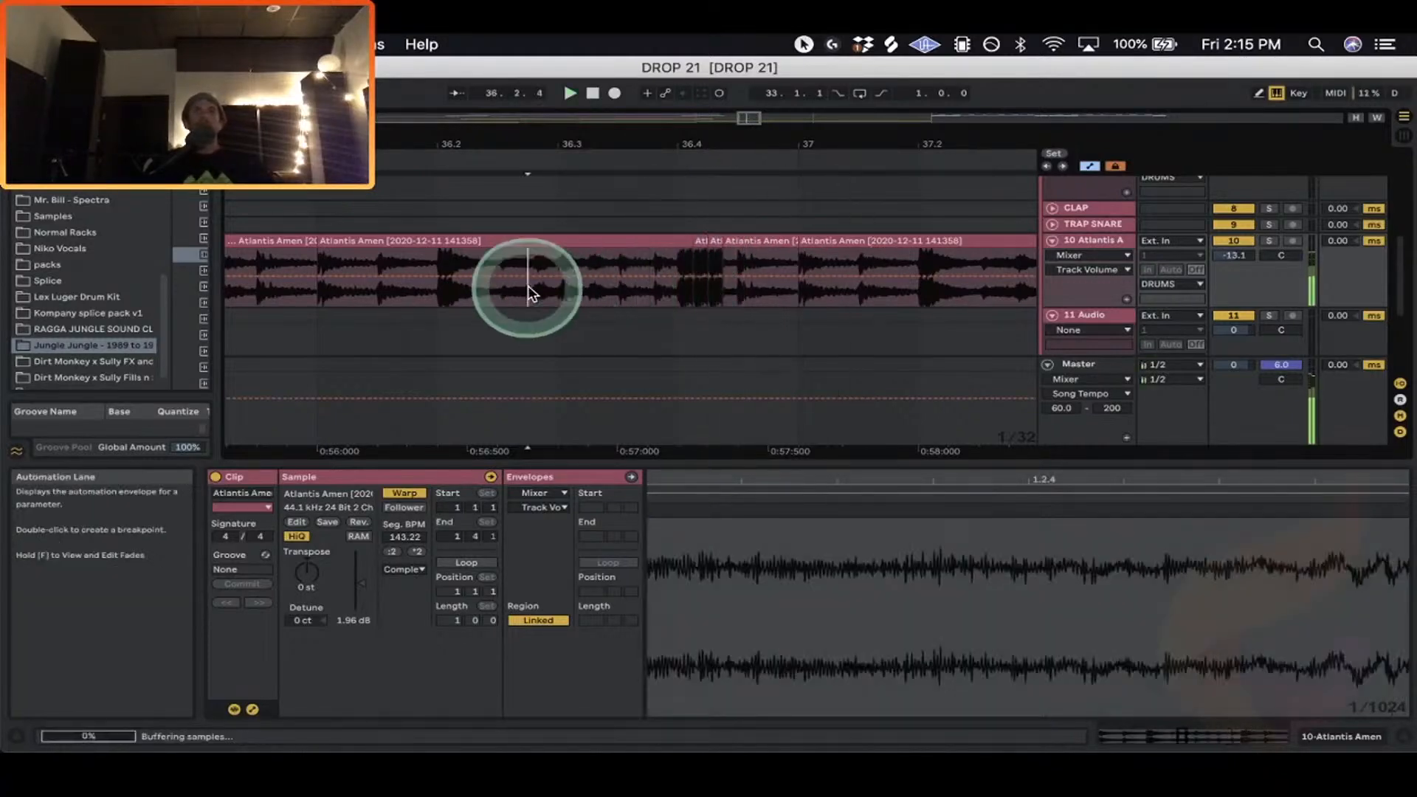
pyautogui.click(452, 285)
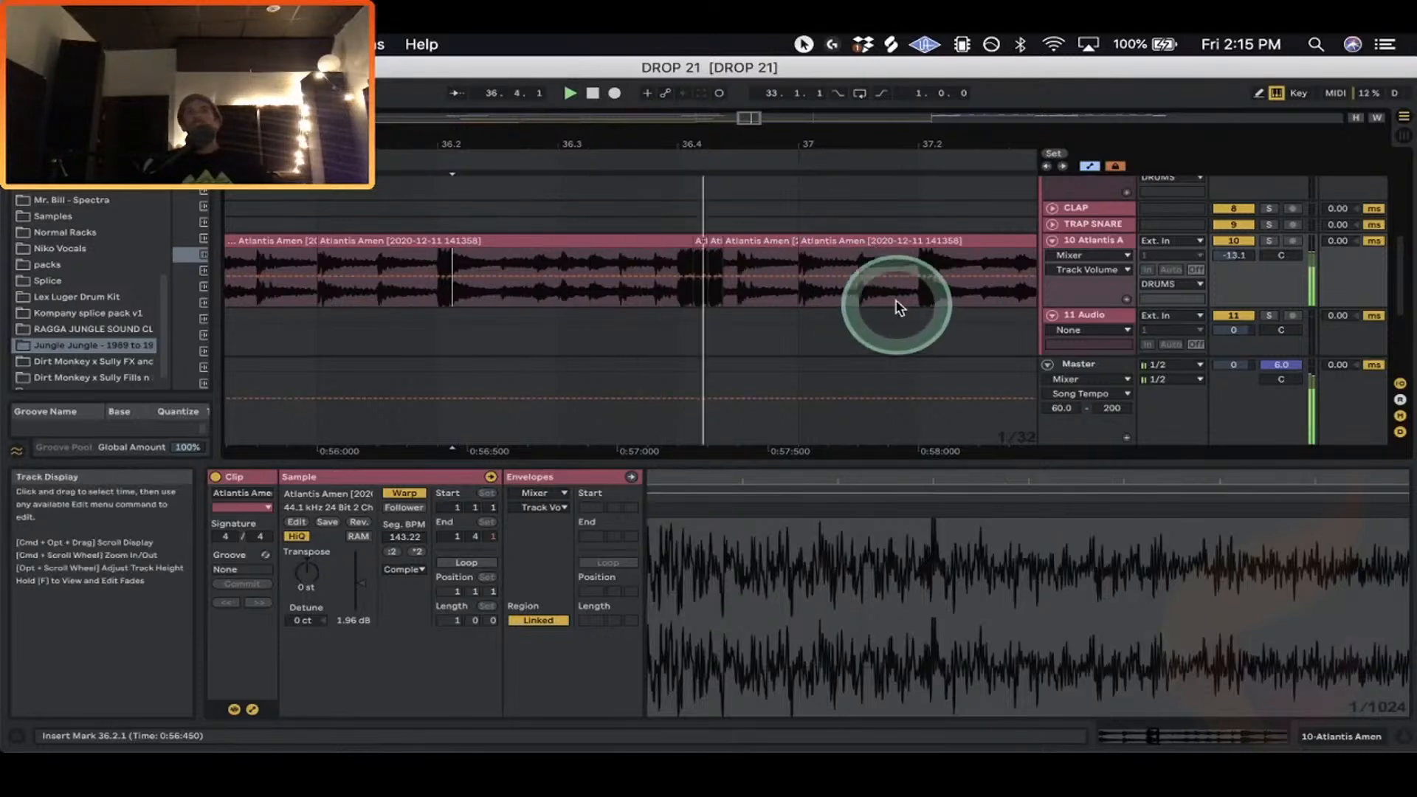
# Duplicate the 1/16 slice at 36.4.3 onto 36.4.4 and play the end of bar 36.
pyautogui.click(763, 234)
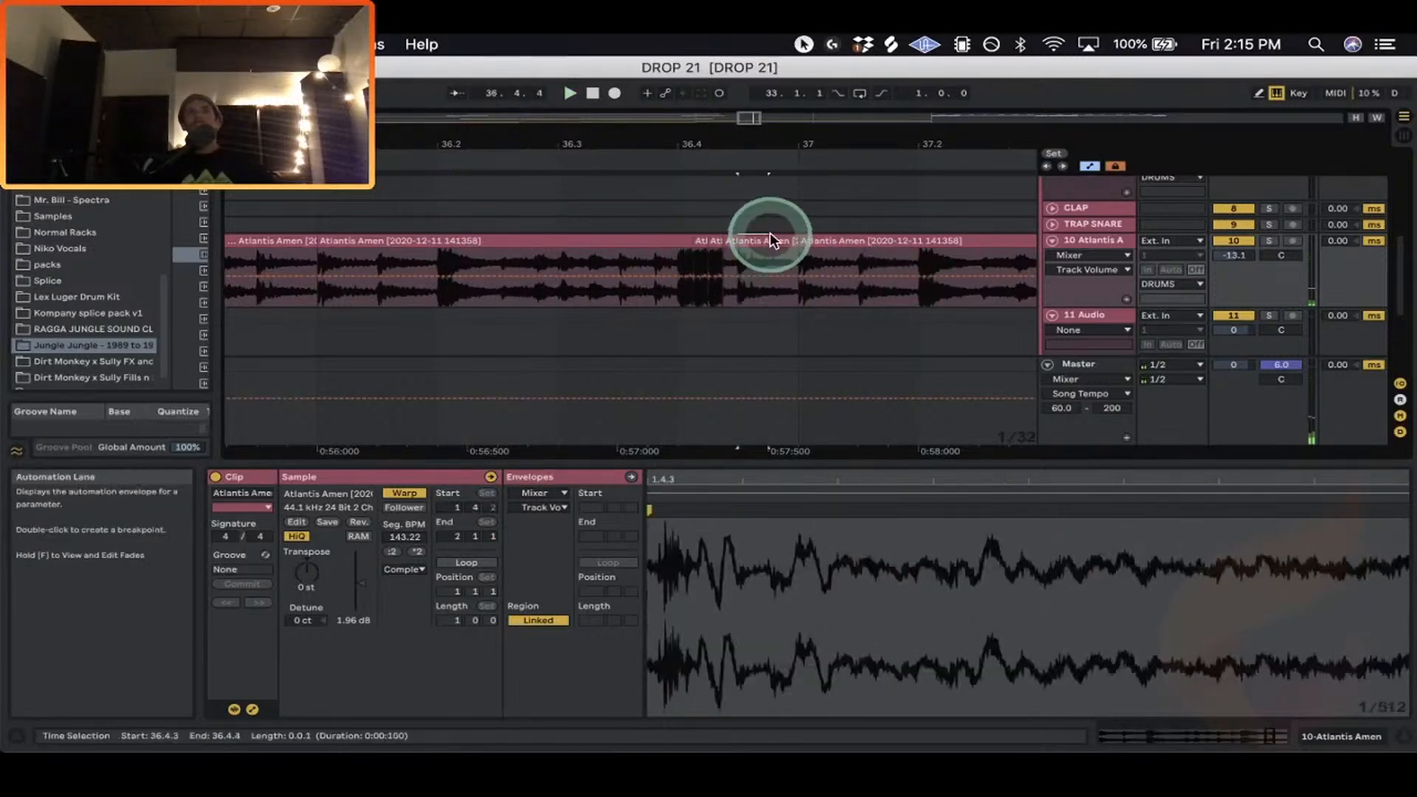
pyautogui.click(647, 259)
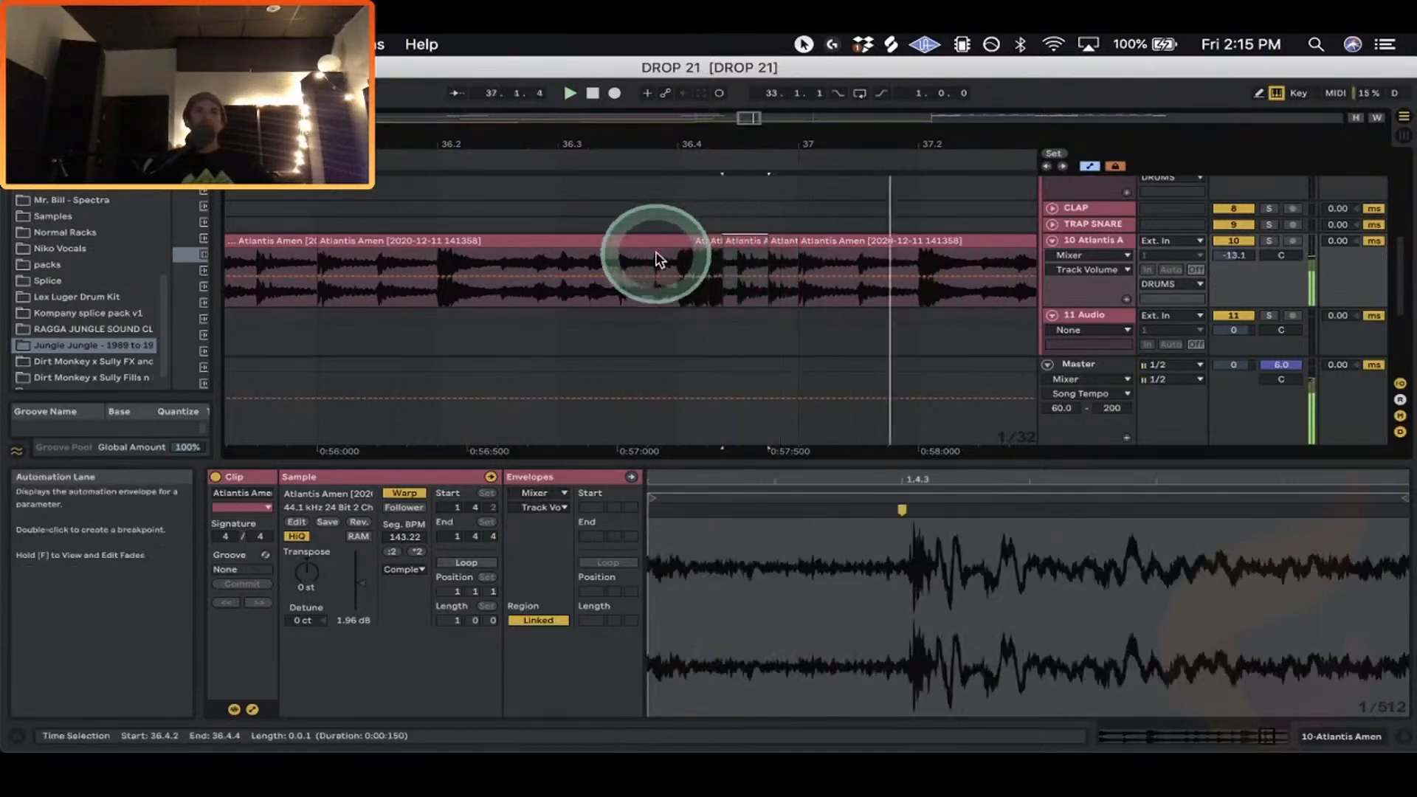
pyautogui.press('space')
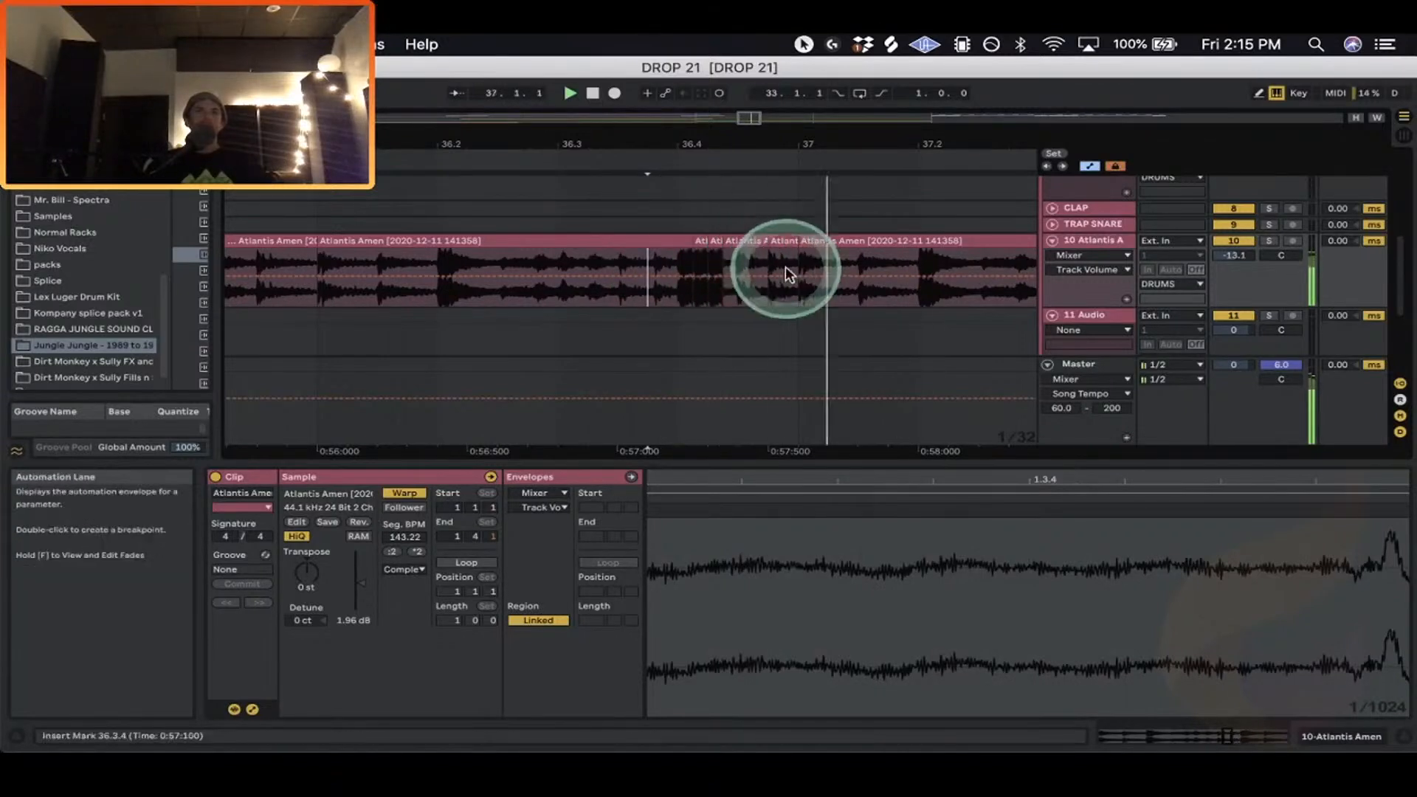
# Try extending the main bar 36 clip to 36.4.2 over the stutter, play it, and undo the extension.
pyautogui.moveTo(684, 241); pyautogui.dragTo(707, 241)
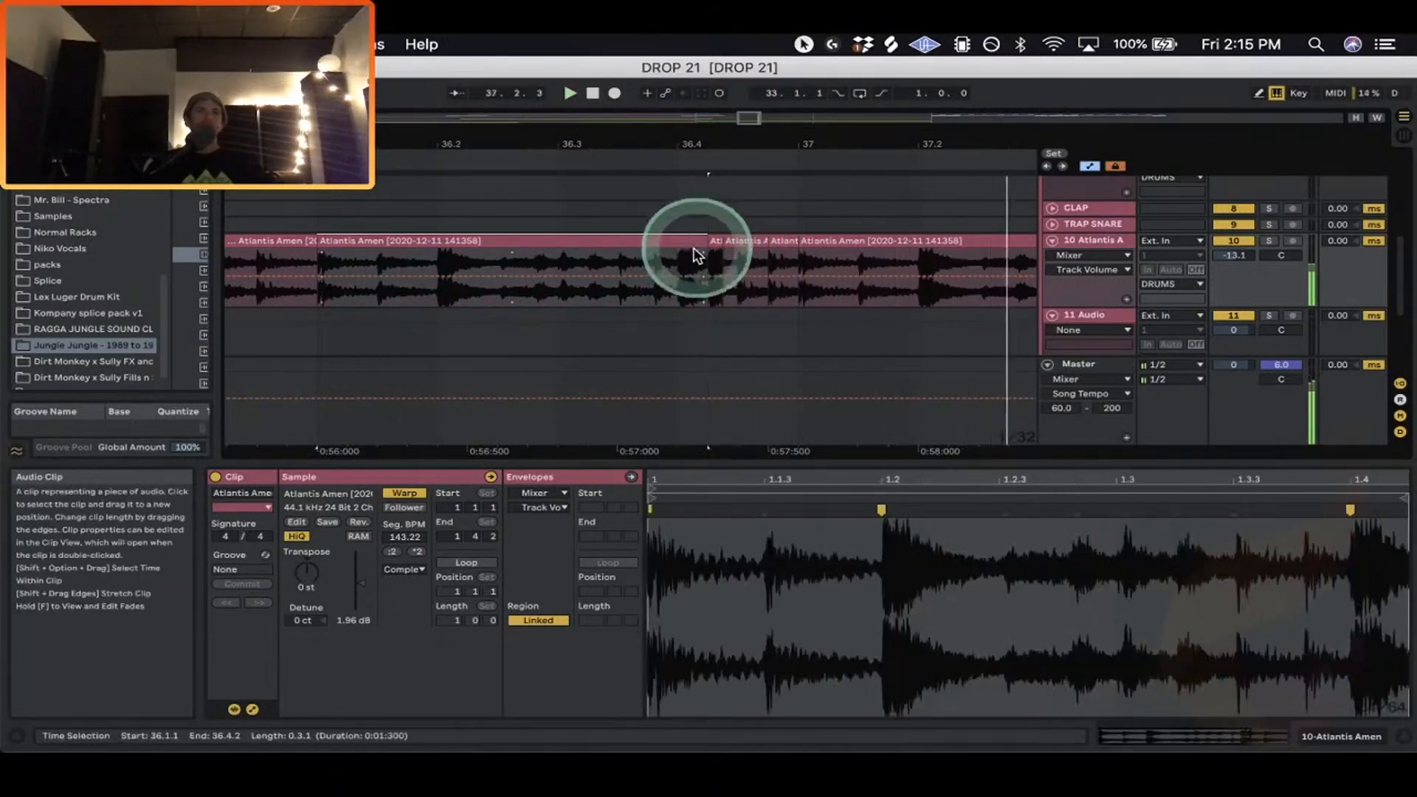
pyautogui.click(677, 258)
pyautogui.press('space')
pyautogui.press('space')
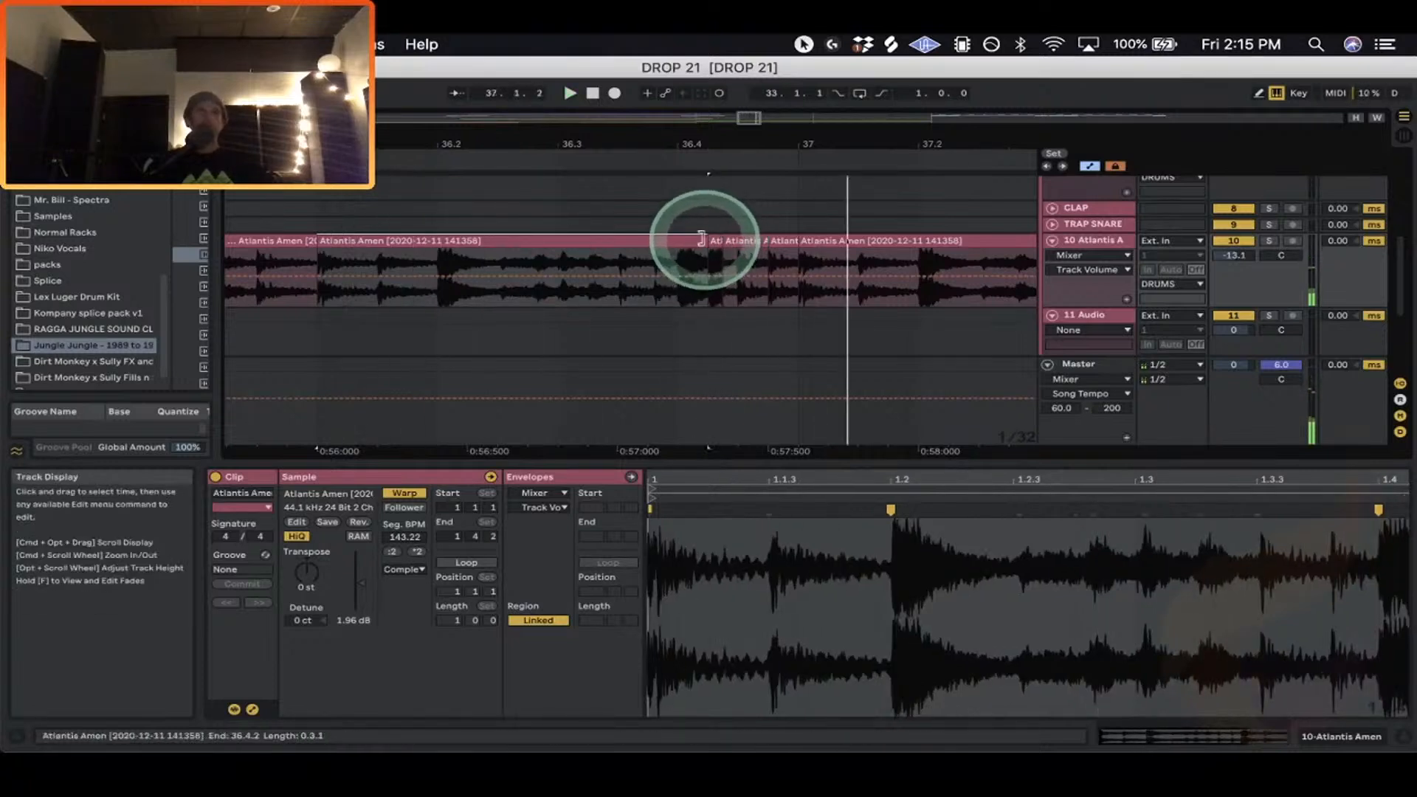
pyautogui.press('super+z')
# Play from 36.4, then duplicate the pair of 1/32 stutter slices so the roll runs through to 36.4.3.
pyautogui.click(677, 292)
pyautogui.press('space')
pyautogui.press('space')
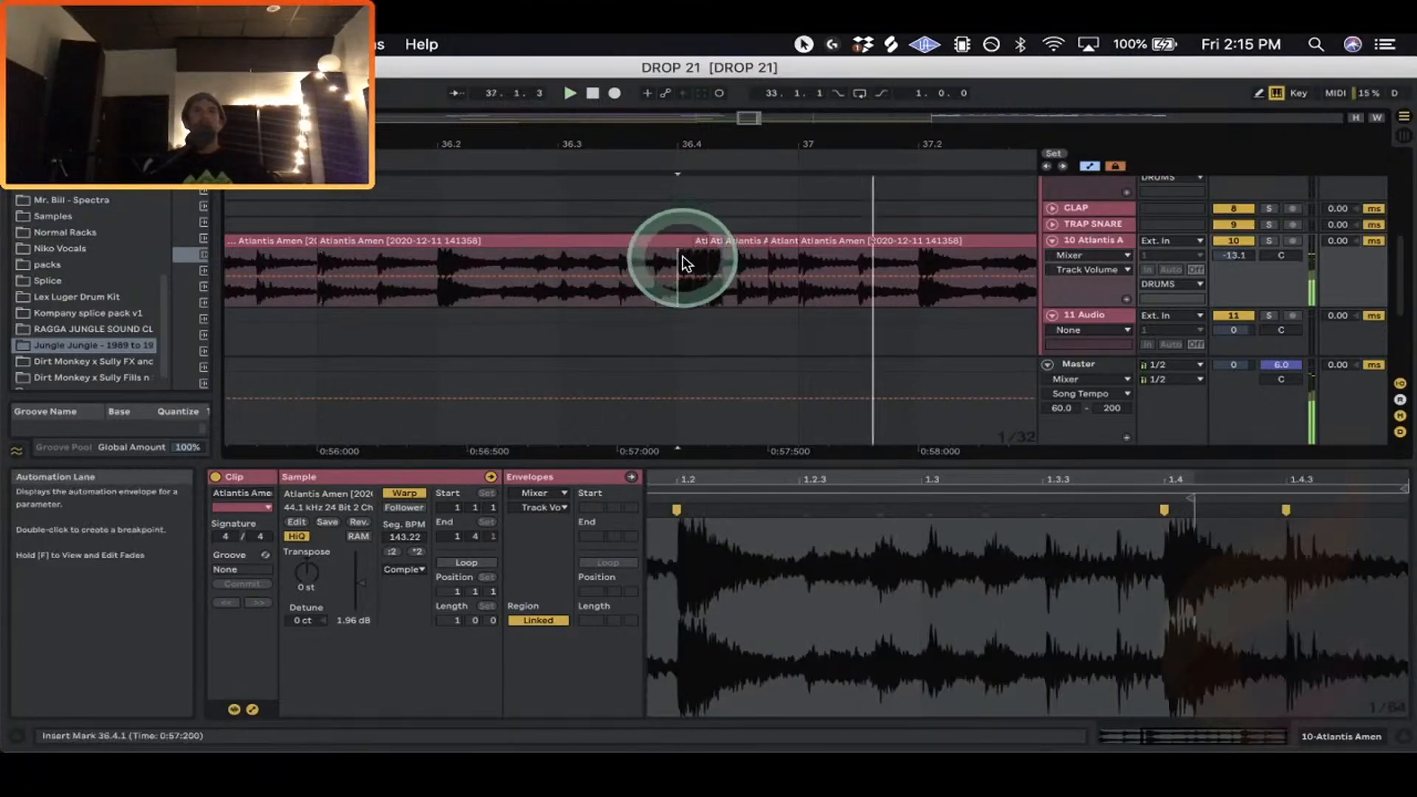
pyautogui.moveTo(683, 257); pyautogui.dragTo(709, 234)
pyautogui.press('super+d')
pyautogui.press('space')
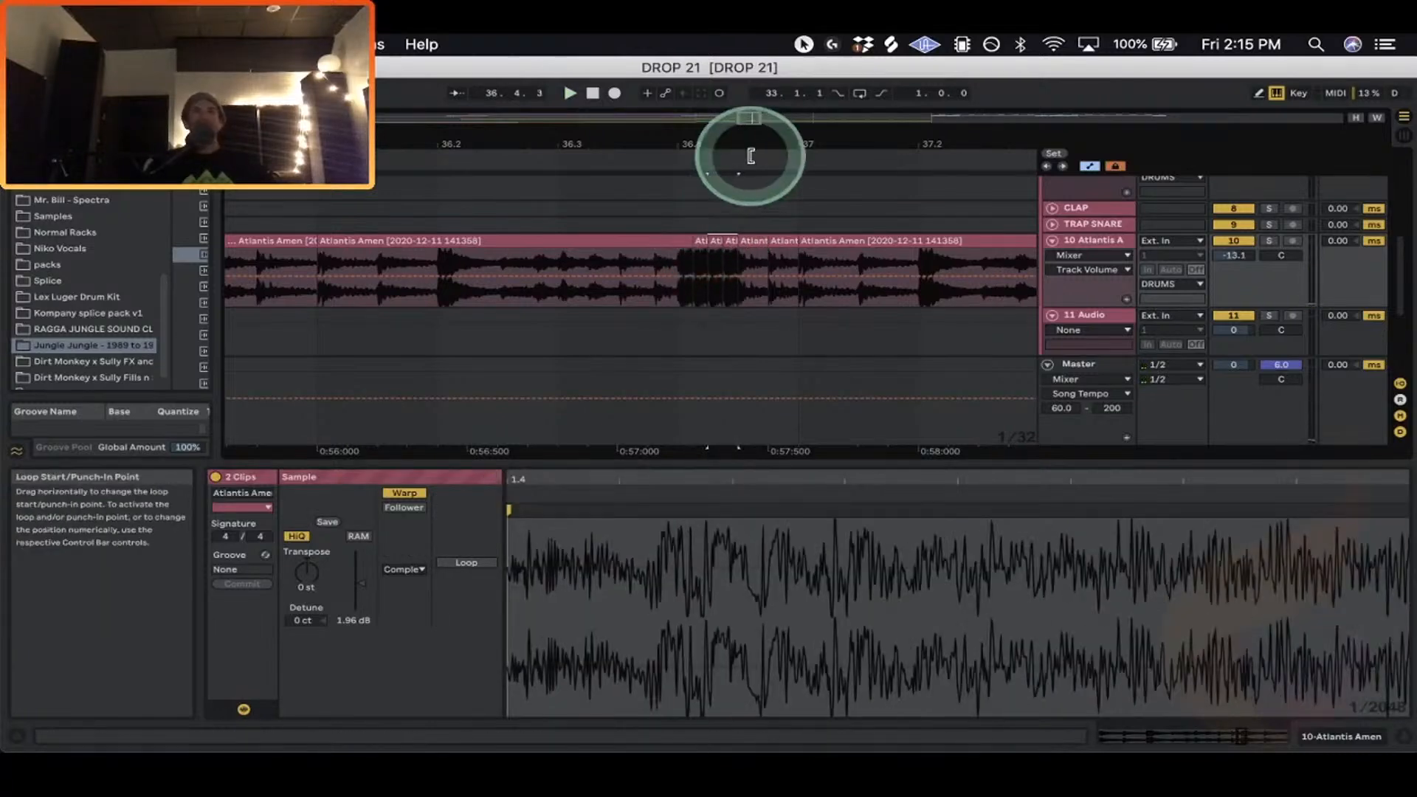
# Consolidate the stutter slices from 36.4 to 36.4.3 on the Atlantis Amen track into one clip.
pyautogui.moveTo(742, 144); pyautogui.dragTo(656, 242)
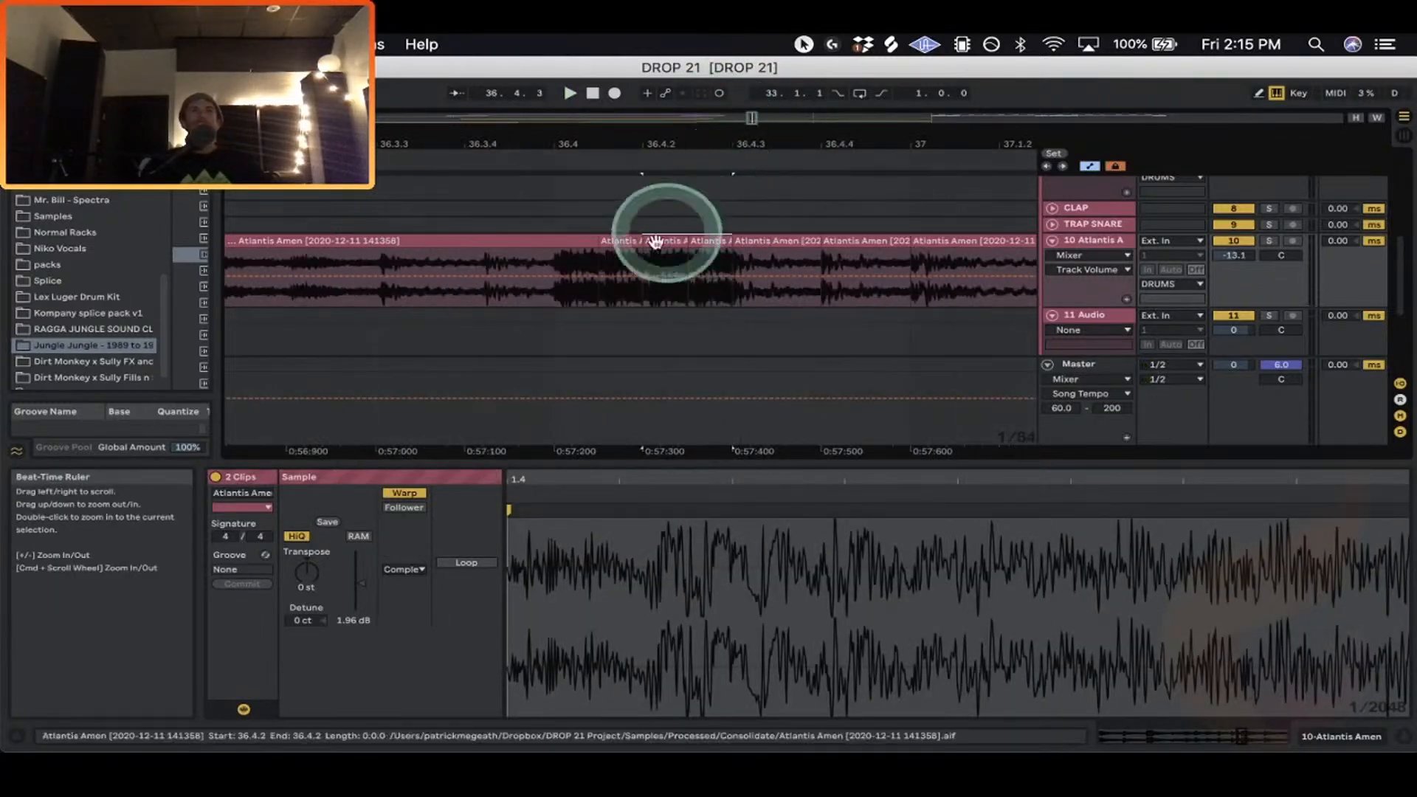
pyautogui.click(626, 236)
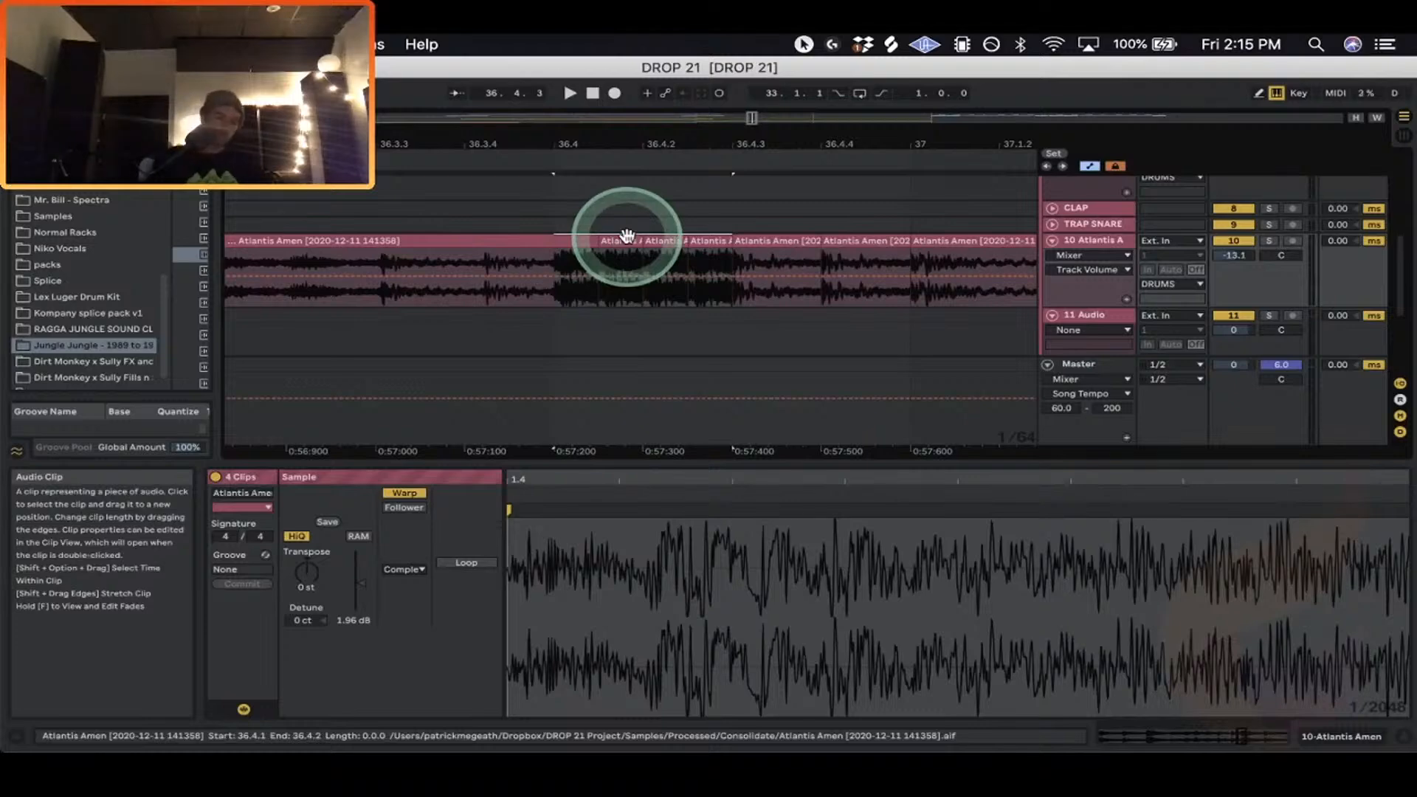
pyautogui.press('super+j')
pyautogui.click(651, 241)
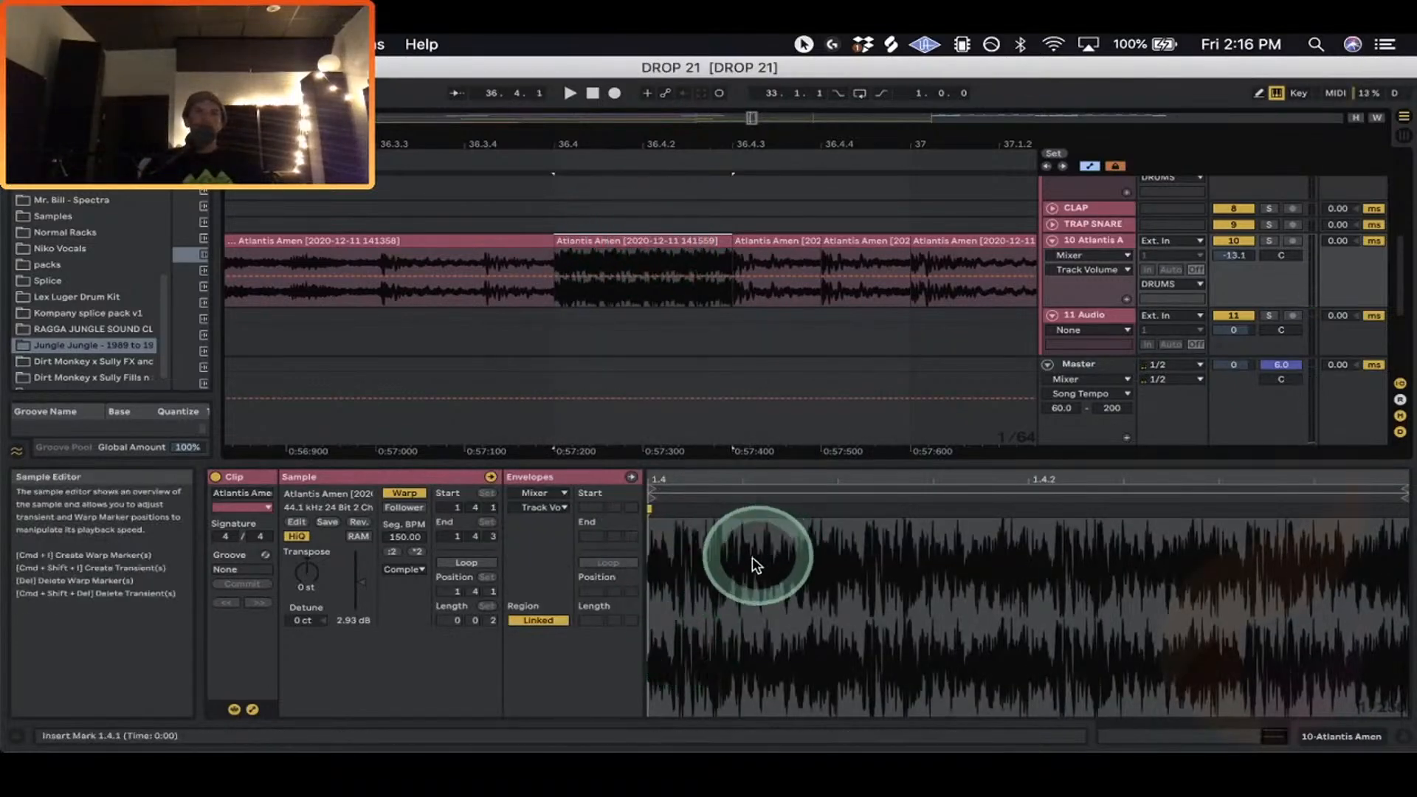
# Solo the Atlantis Amen track, play the consolidated stutter, and show that clip's transposition envelope.
pyautogui.click(662, 376)
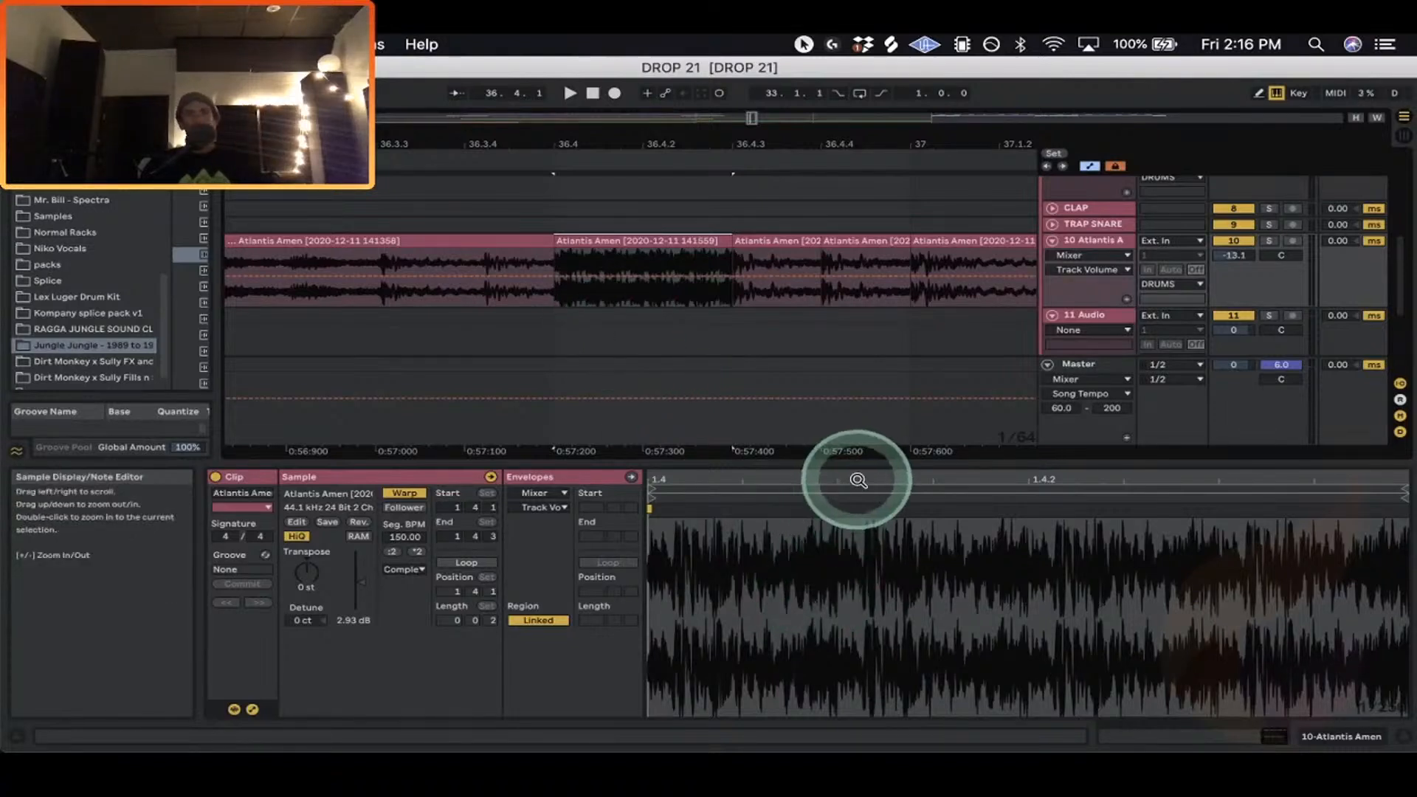
pyautogui.moveTo(857, 480); pyautogui.dragTo(922, 483)
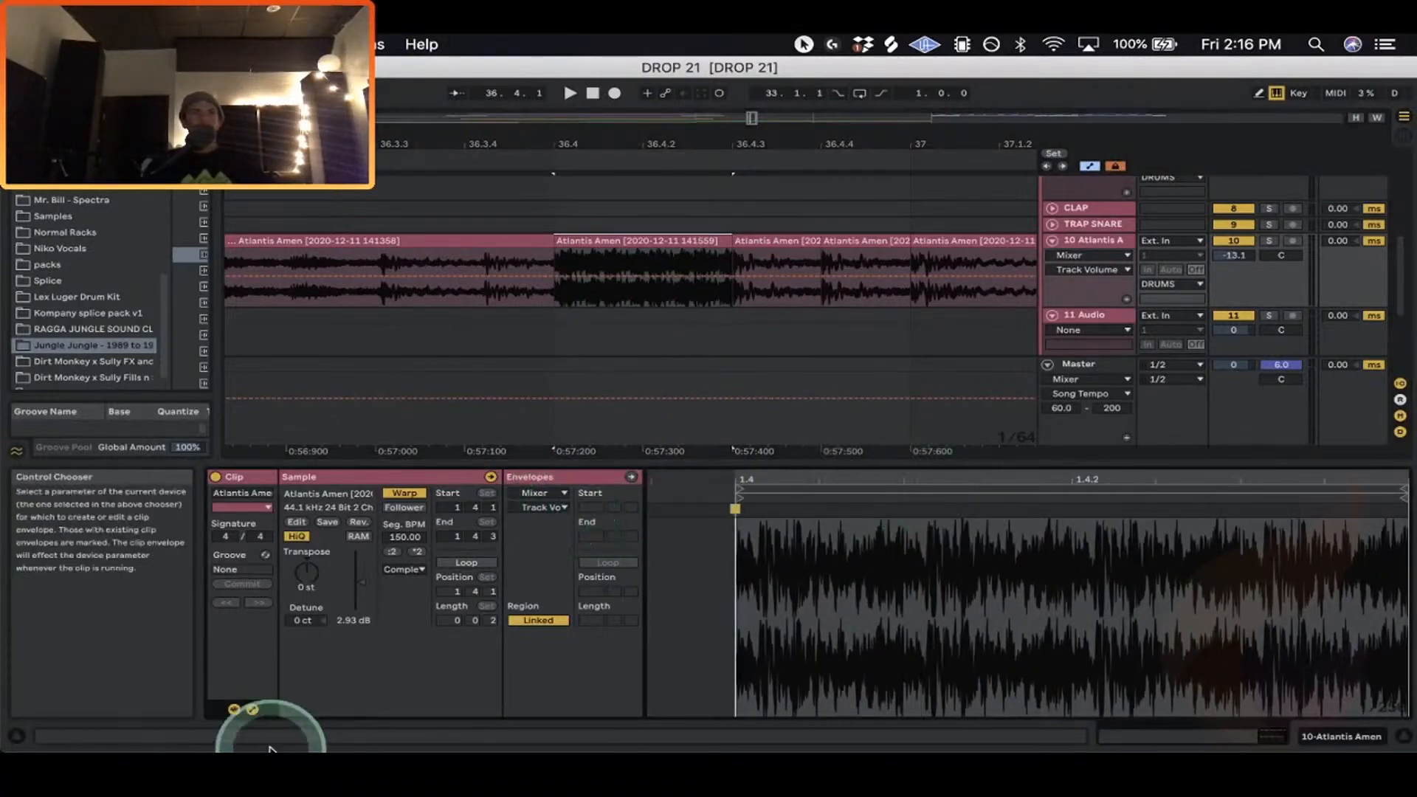
pyautogui.click(546, 495)
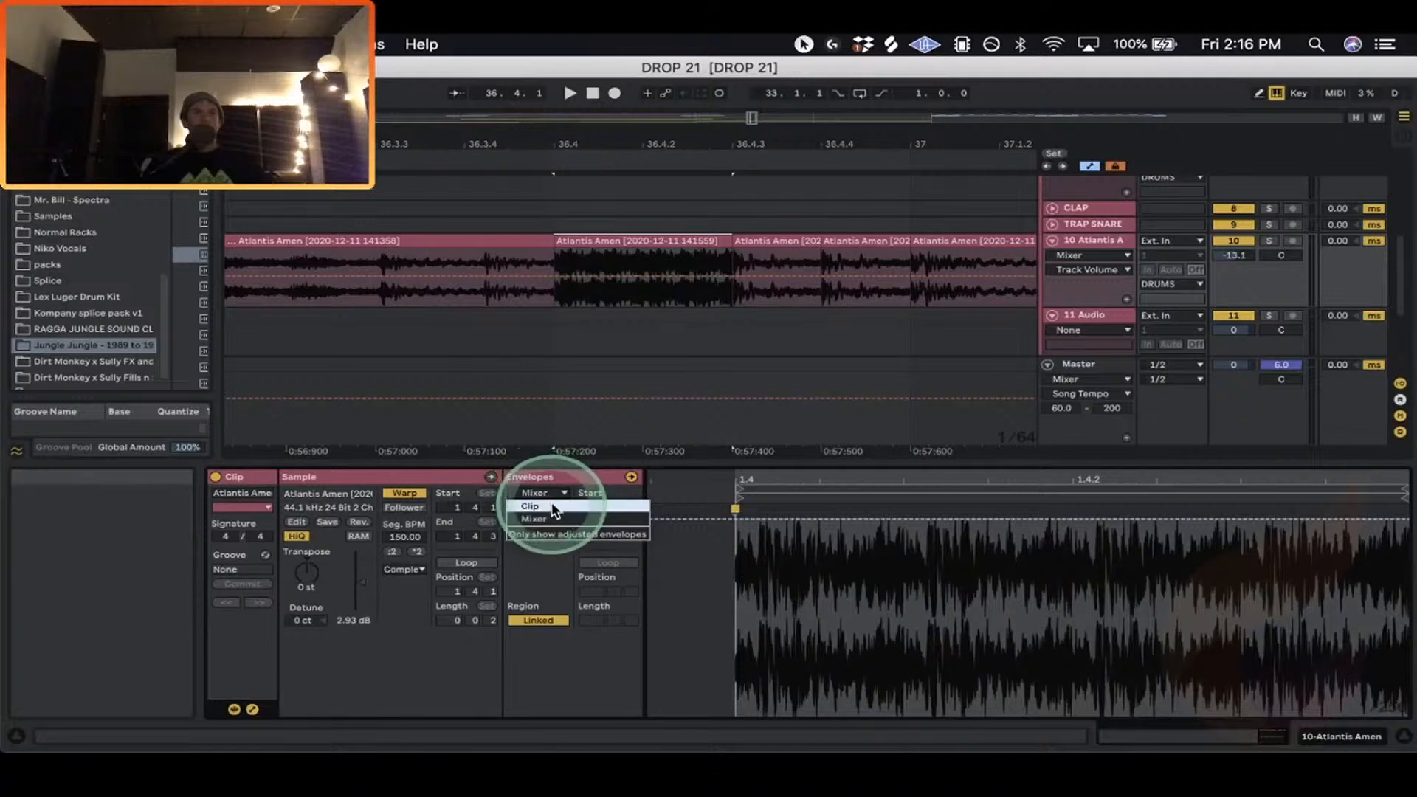
pyautogui.click(554, 507)
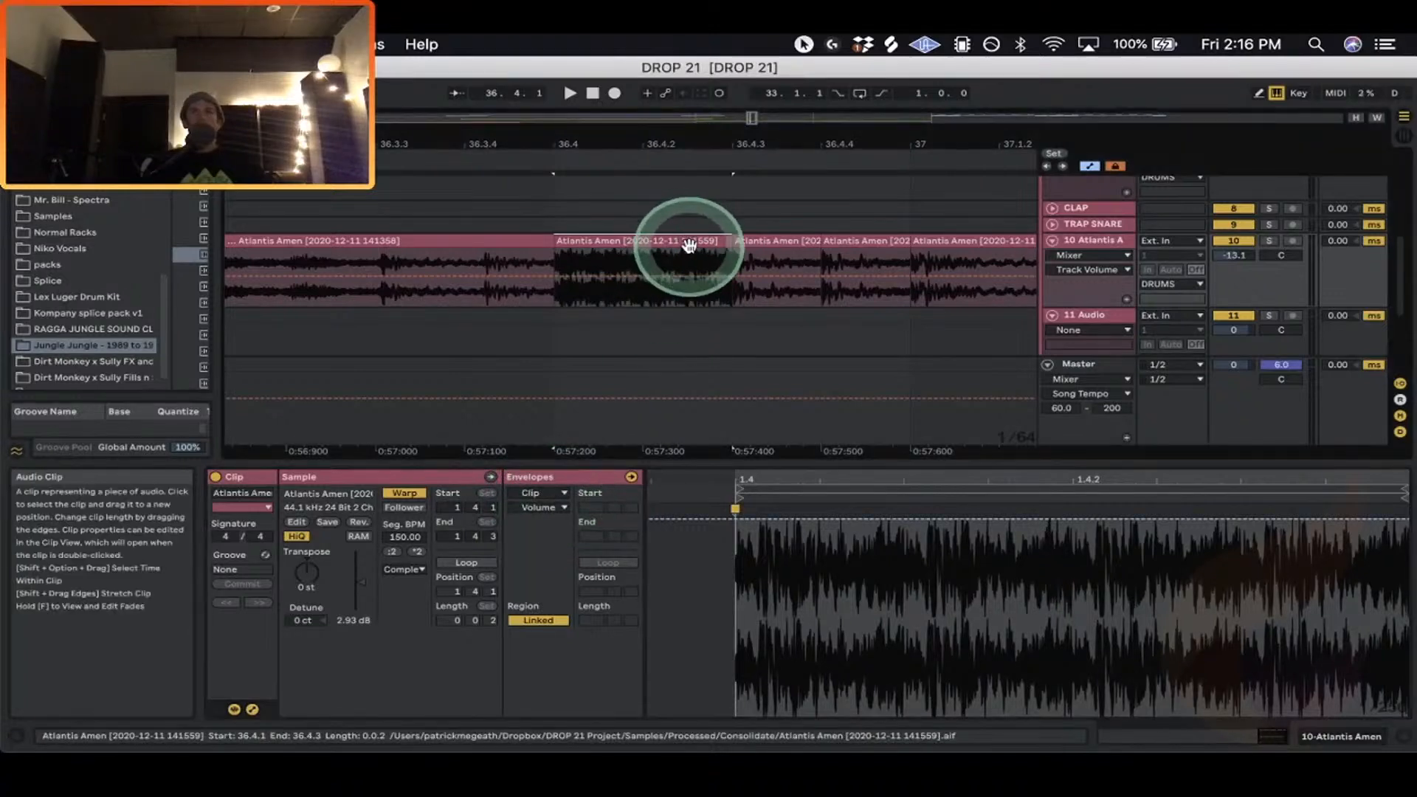
pyautogui.click(1270, 244)
pyautogui.click(697, 242)
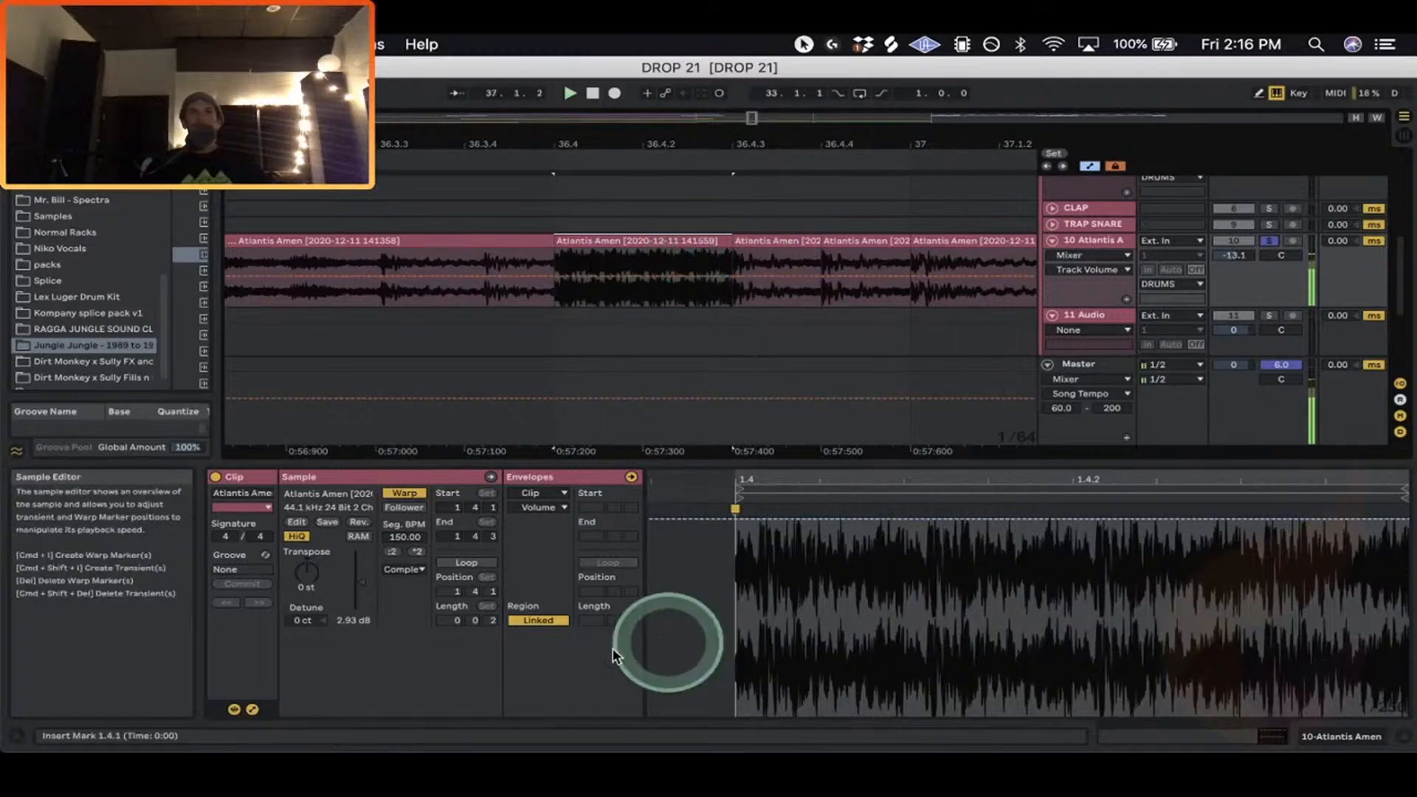
pyautogui.click(252, 709)
pyautogui.click(251, 709)
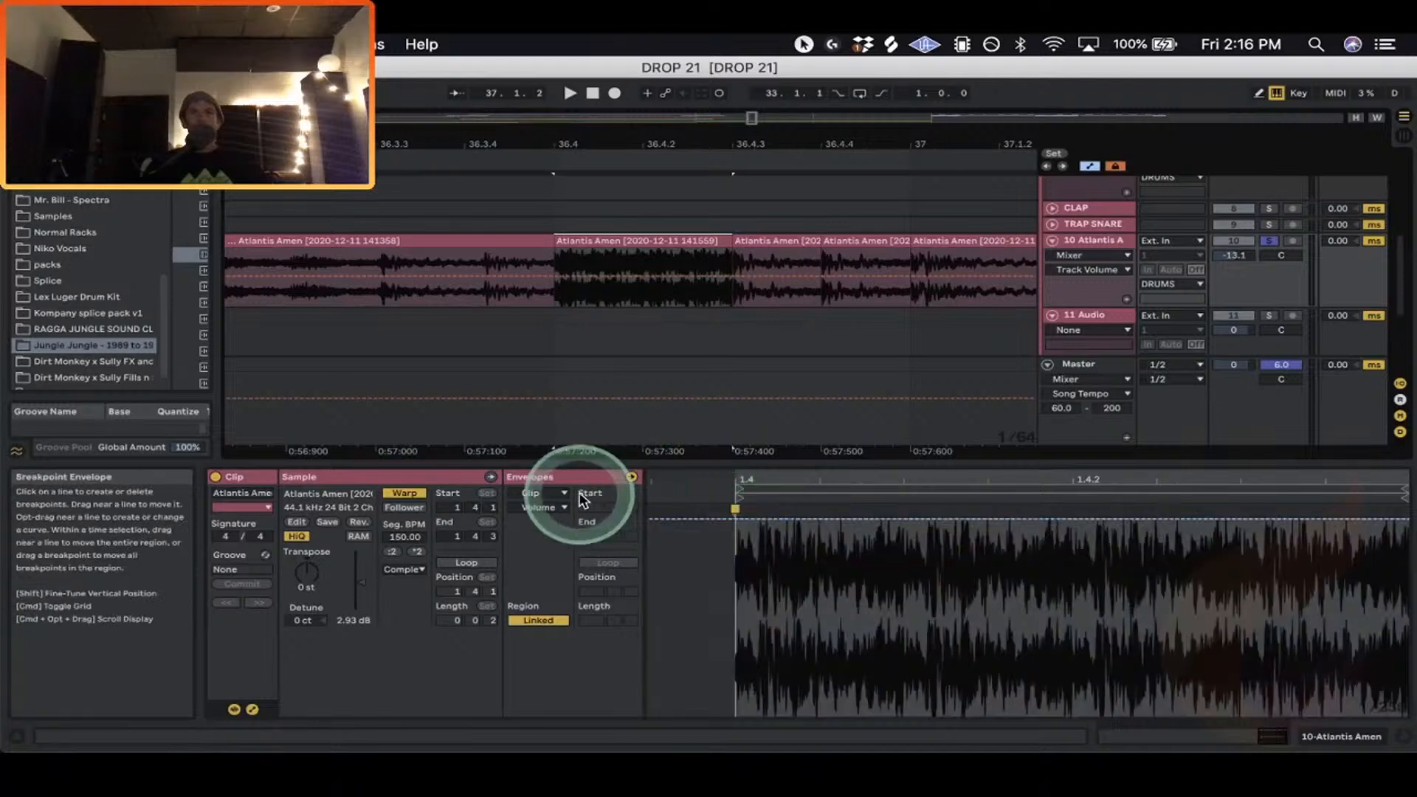
pyautogui.click(539, 507)
pyautogui.click(552, 532)
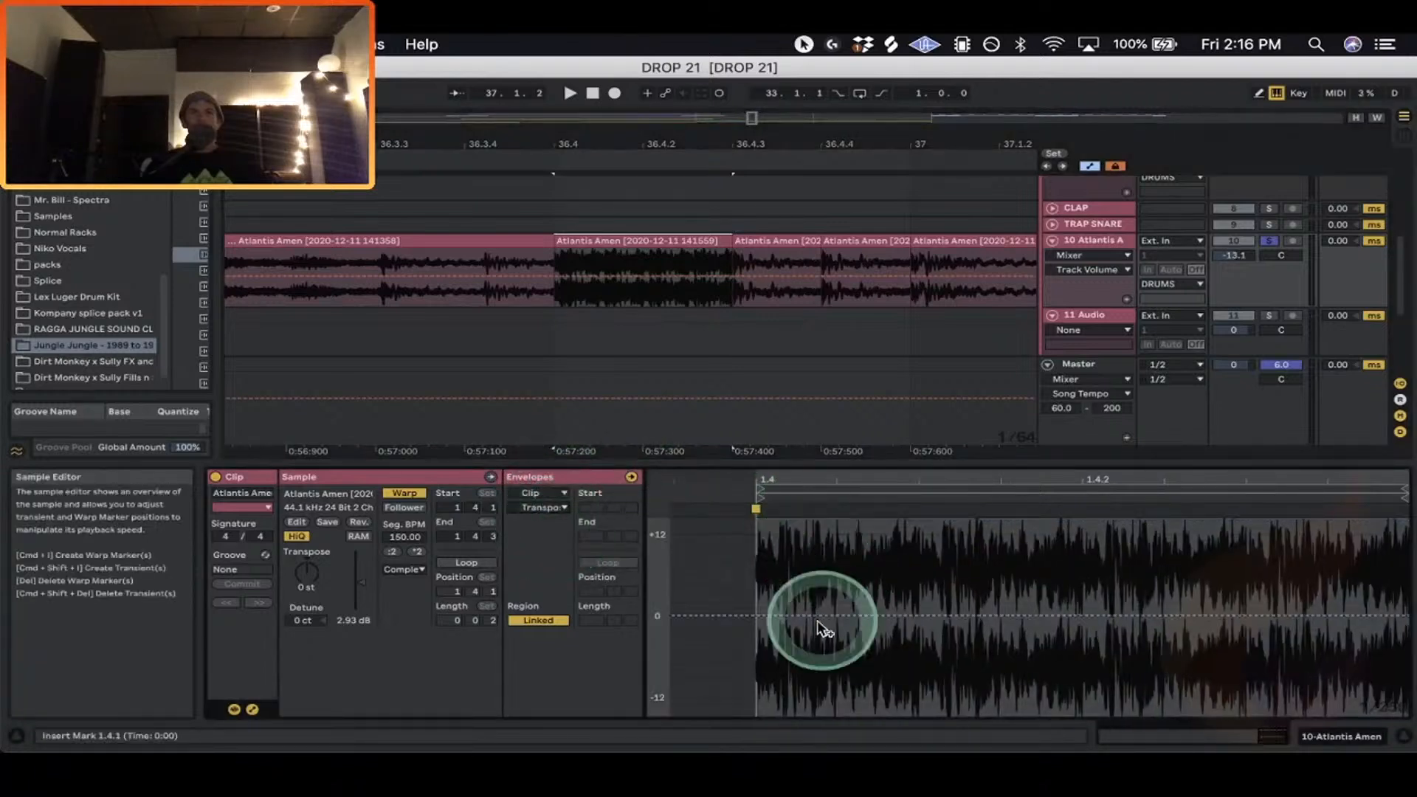
# Ramp the stutter clip's transposition from +6 st at its start down to about -7 st at its end.
pyautogui.click(755, 614)
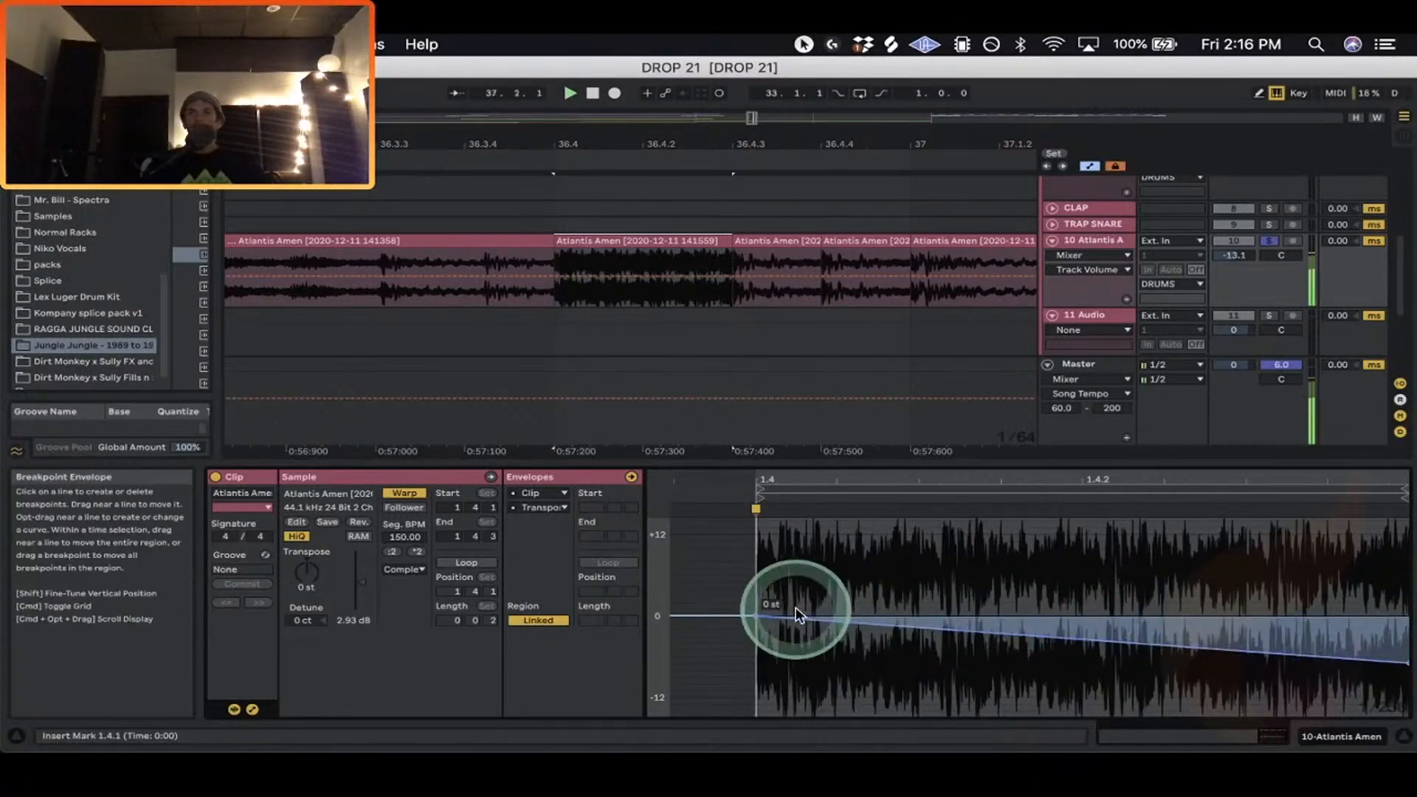
pyautogui.moveTo(756, 614); pyautogui.dragTo(755, 575)
pyautogui.press('space')
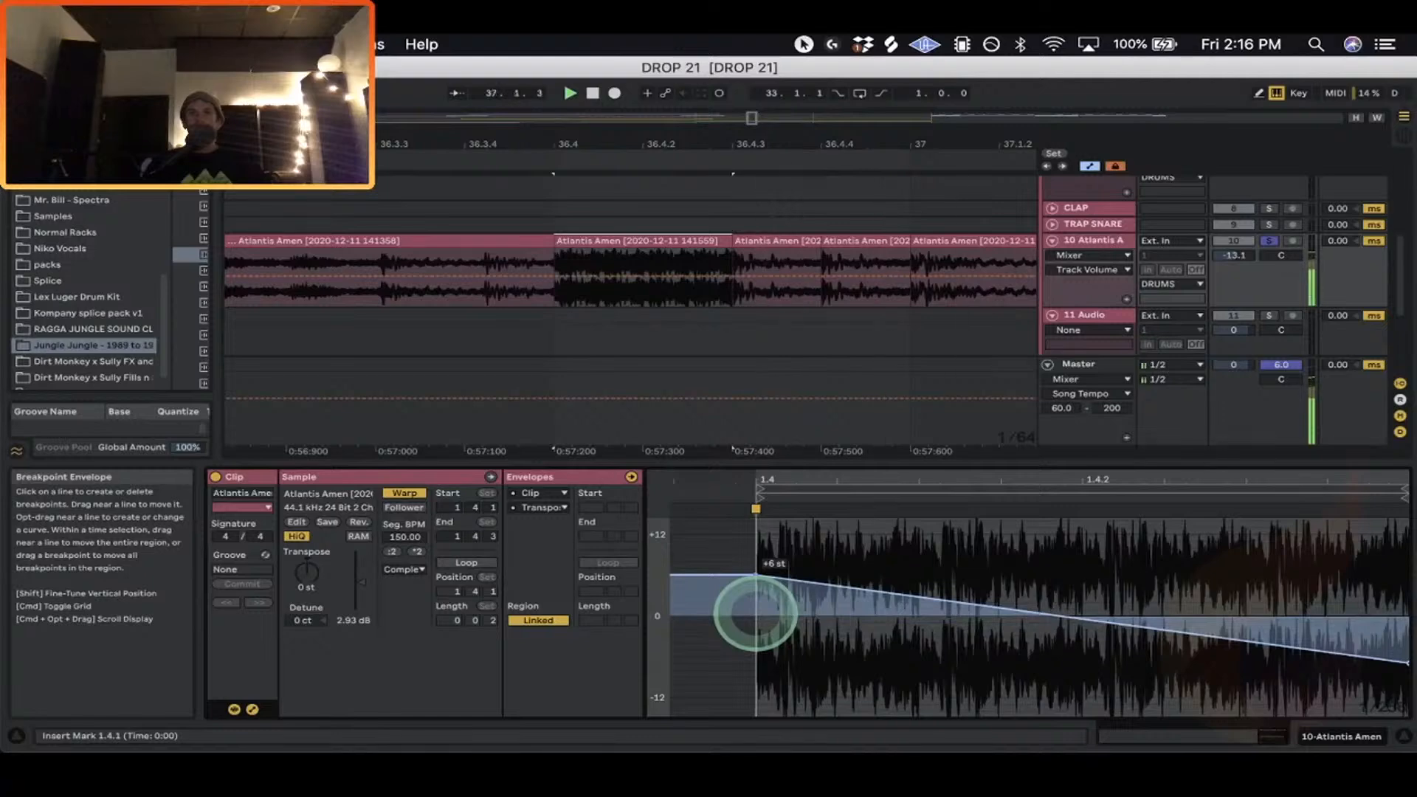
# Unsolo the Atlantis Amen track and play the pitched stutter fill from 36.2.4.
pyautogui.click(1269, 241)
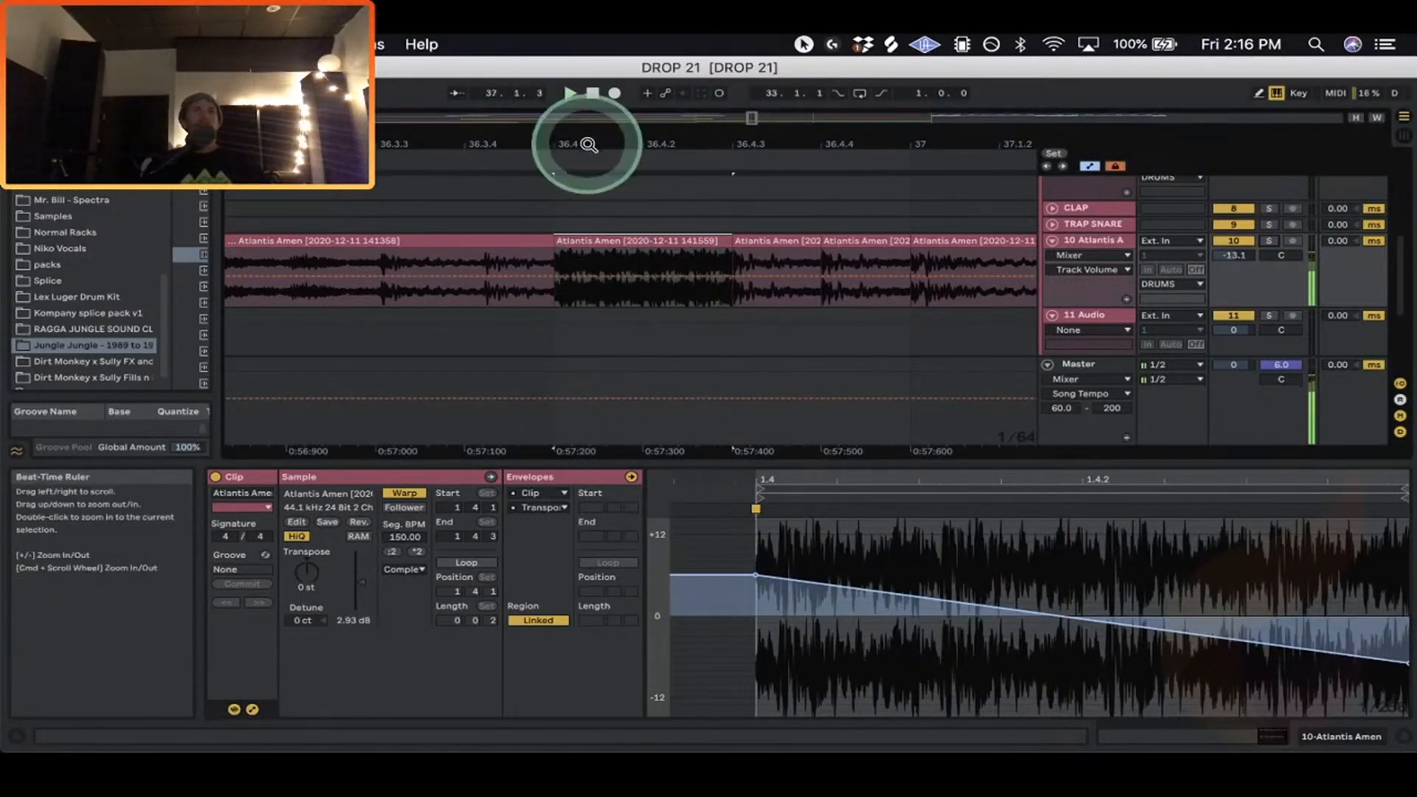
pyautogui.press('space')
pyautogui.press('space')
pyautogui.moveTo(588, 145); pyautogui.dragTo(588, 121)
pyautogui.click(395, 259)
pyautogui.press('space')
pyautogui.press('space')
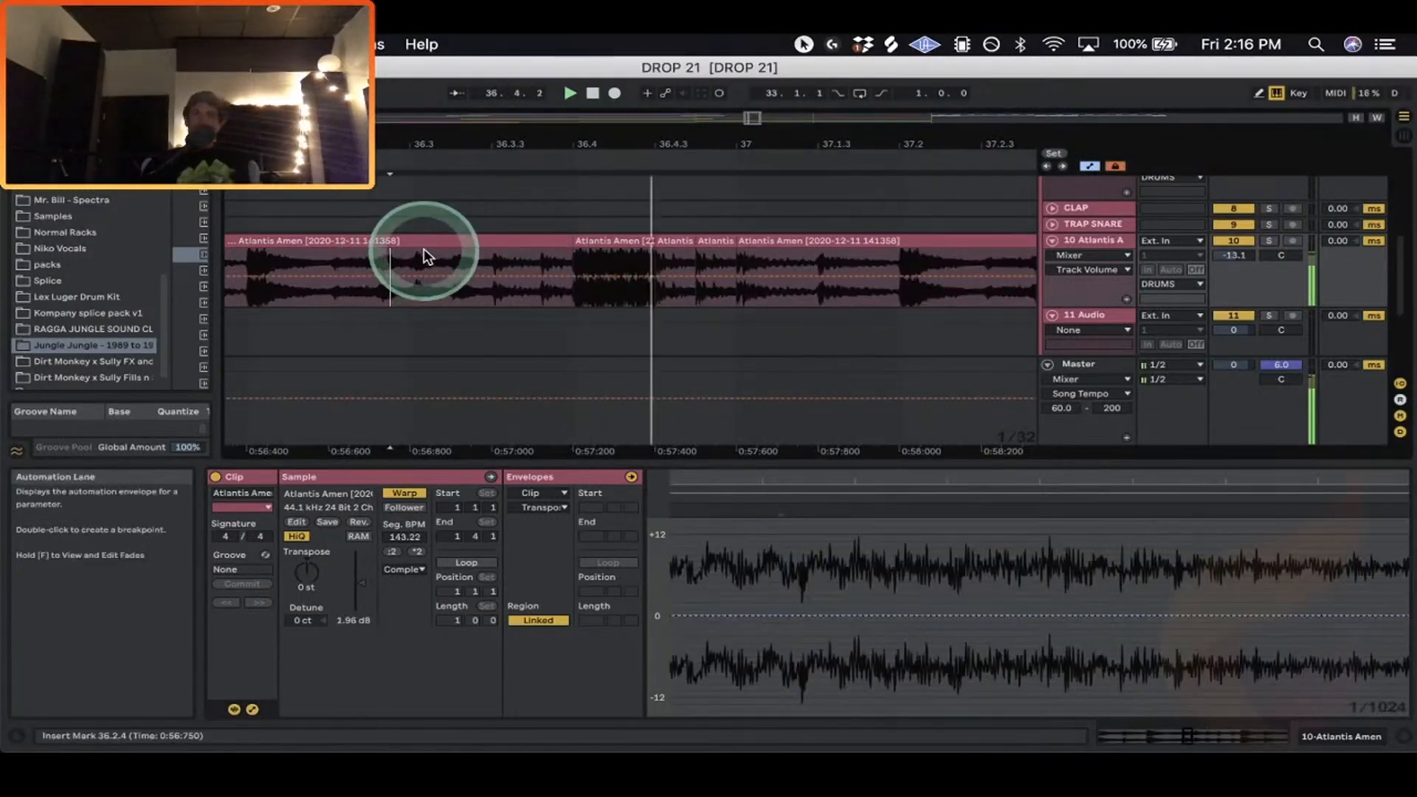
# Reshape the 36.4 stutter clip's transposition envelope to rise from -4 st at the start to 0 st at the end.
pyautogui.click(630, 238)
pyautogui.press('space')
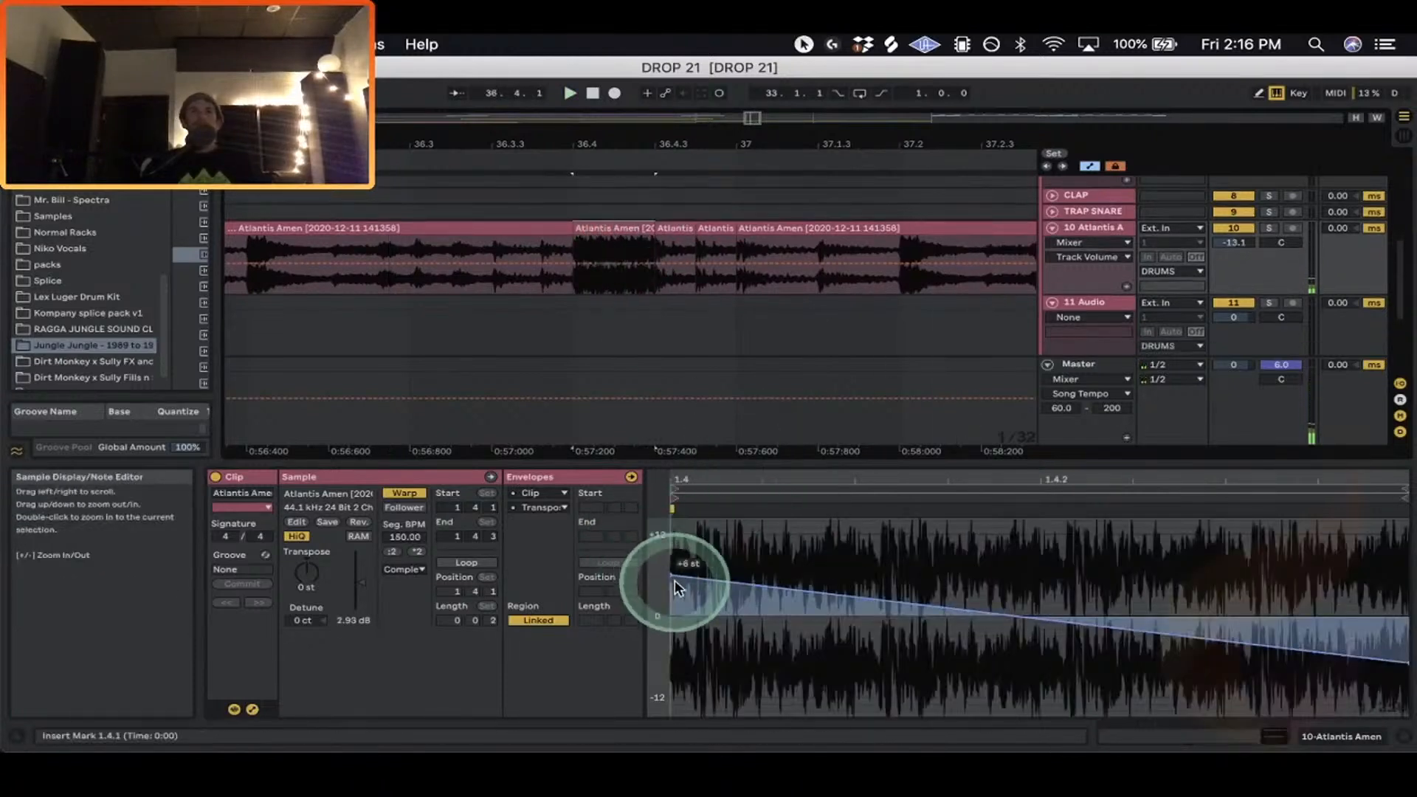
pyautogui.moveTo(671, 574); pyautogui.dragTo(671, 615)
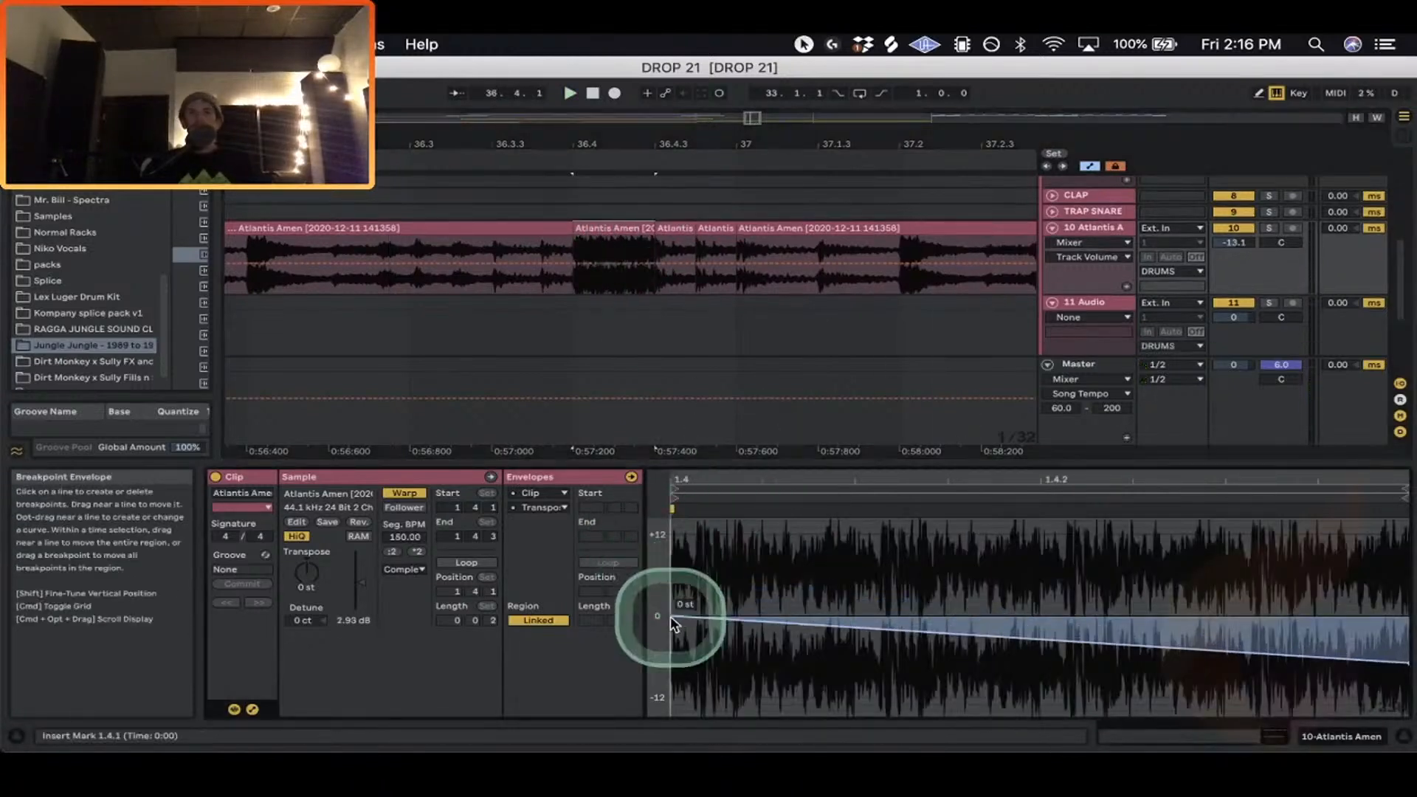
pyautogui.moveTo(1404, 664); pyautogui.dragTo(1405, 625)
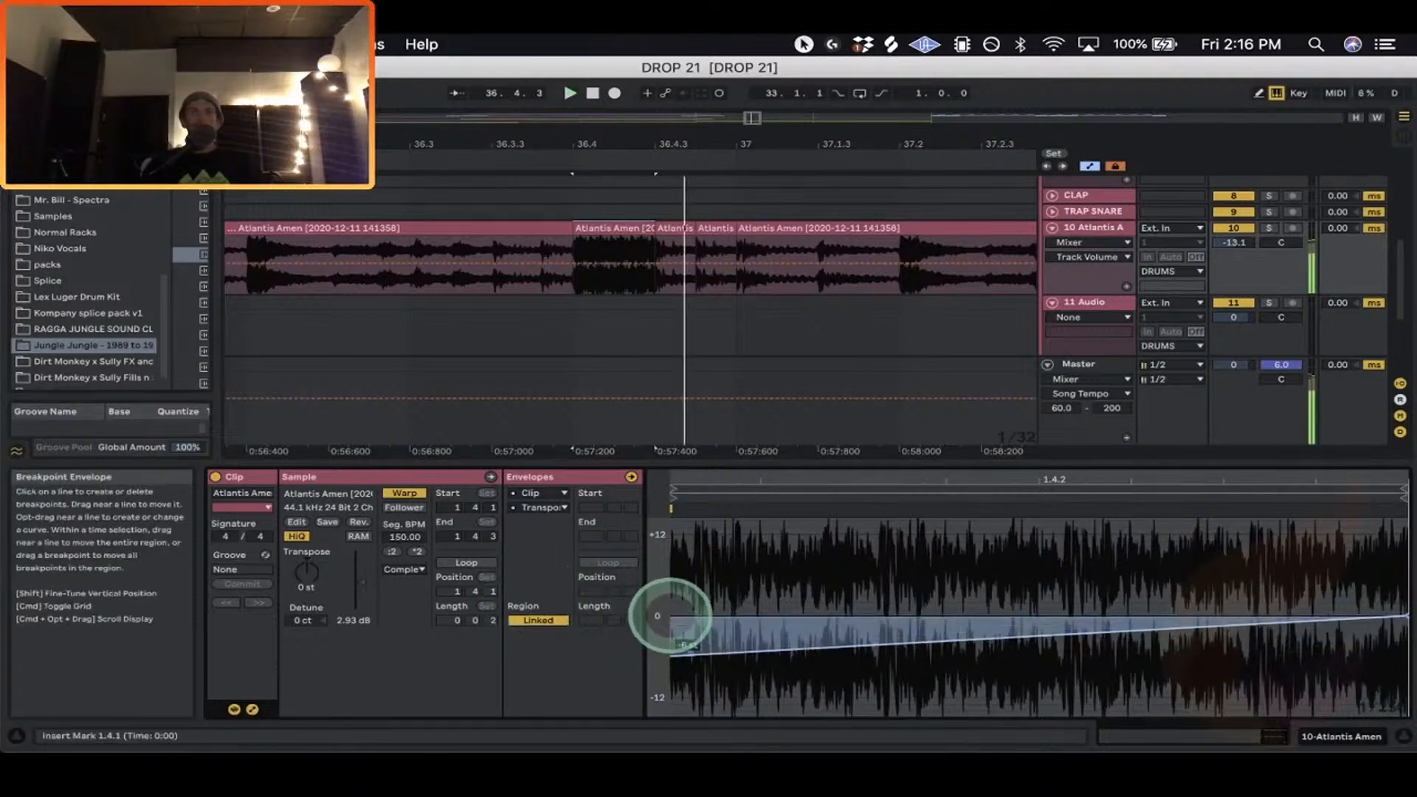
pyautogui.moveTo(671, 651); pyautogui.dragTo(672, 637)
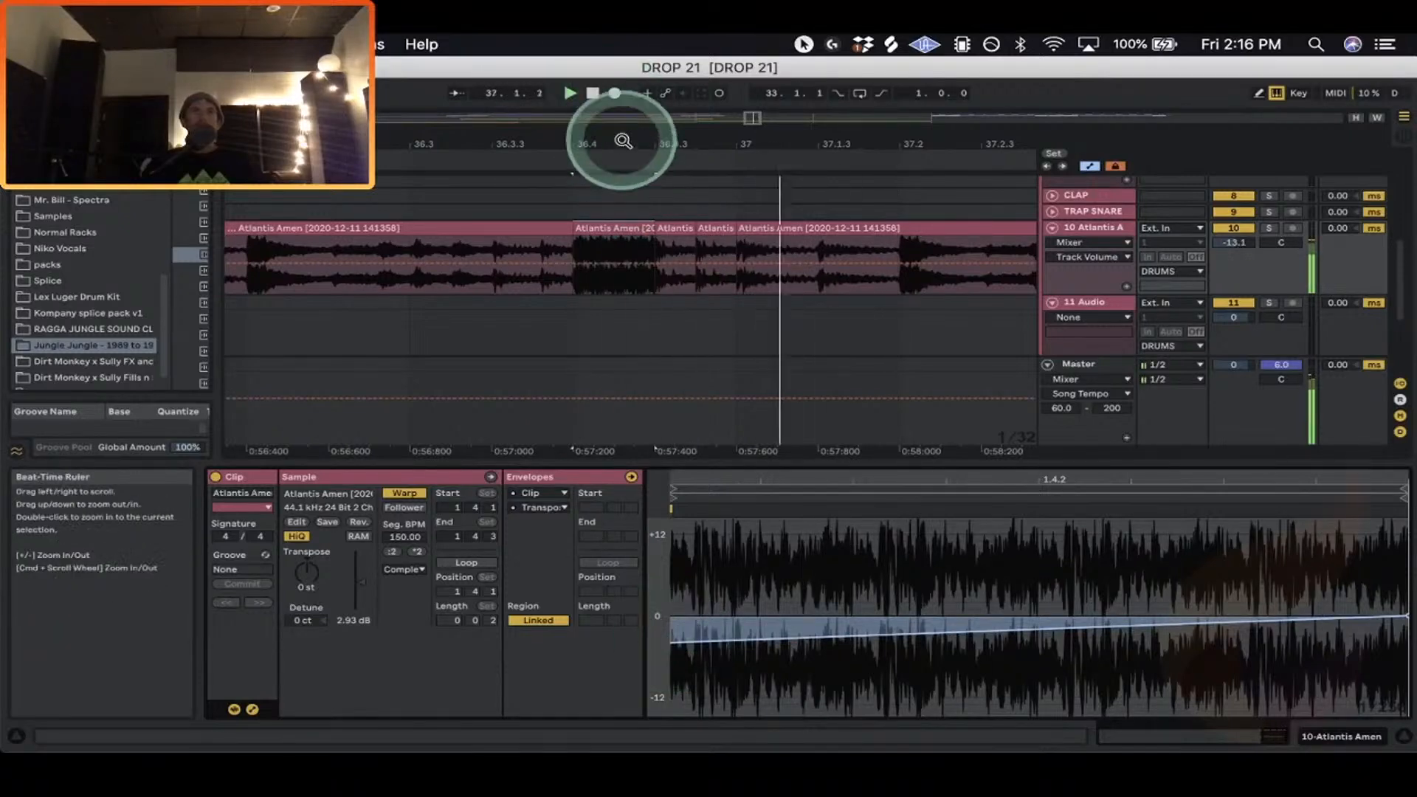
# Play into the fill from bar 35, then flatten the stutter clip's transposition envelope to 0 st.
pyautogui.moveTo(623, 140); pyautogui.dragTo(569, 150)
pyautogui.click(495, 233)
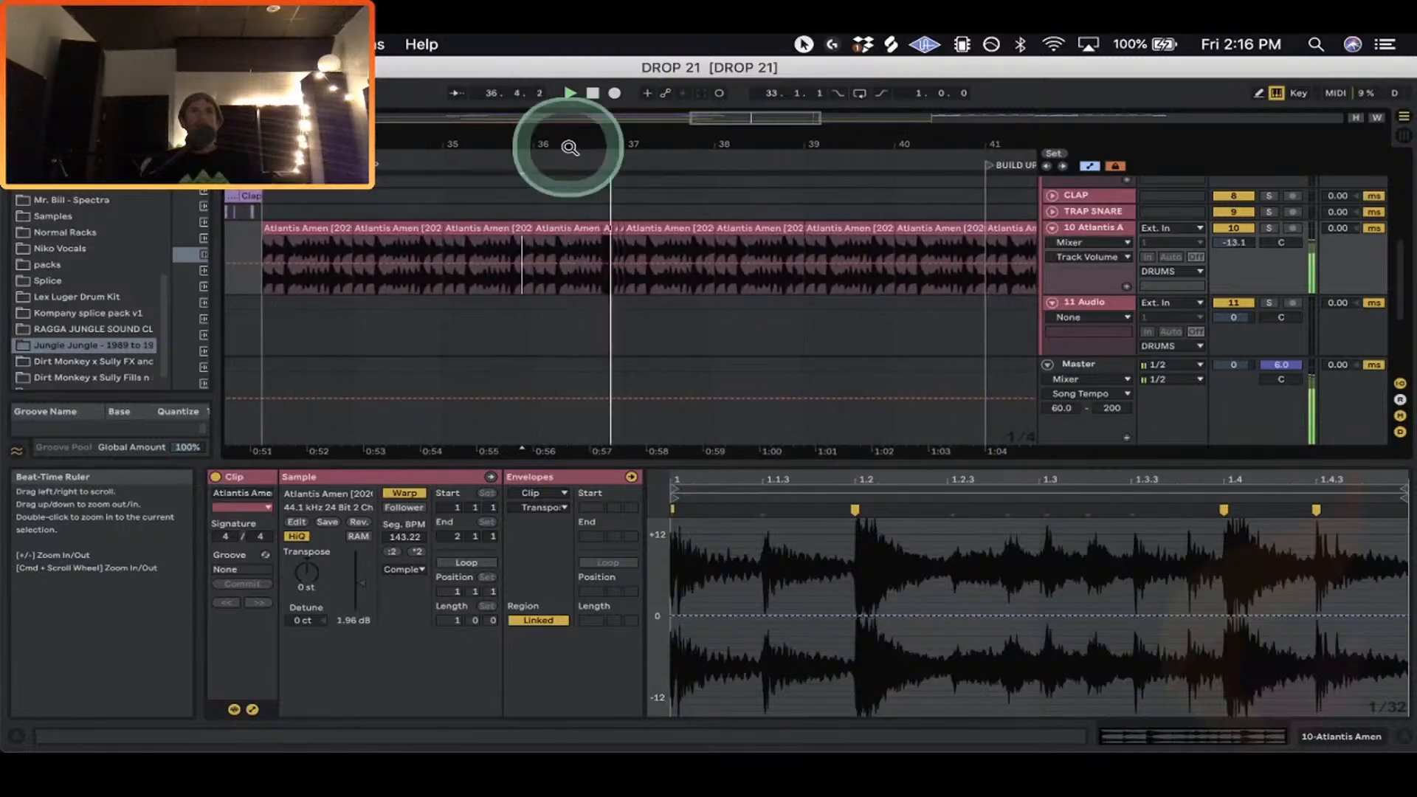
pyautogui.click(608, 222)
pyautogui.press('space')
pyautogui.press('space')
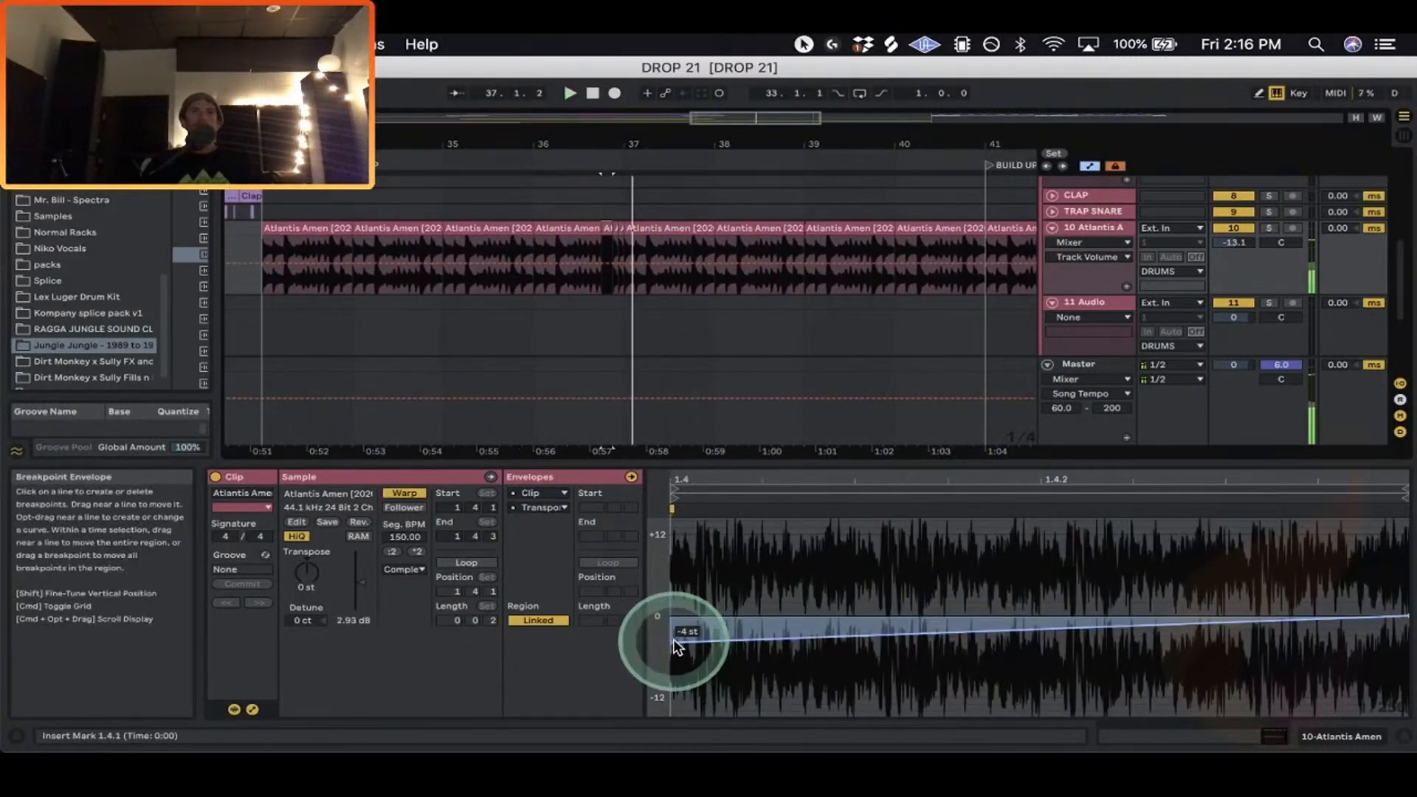
pyautogui.click(672, 644)
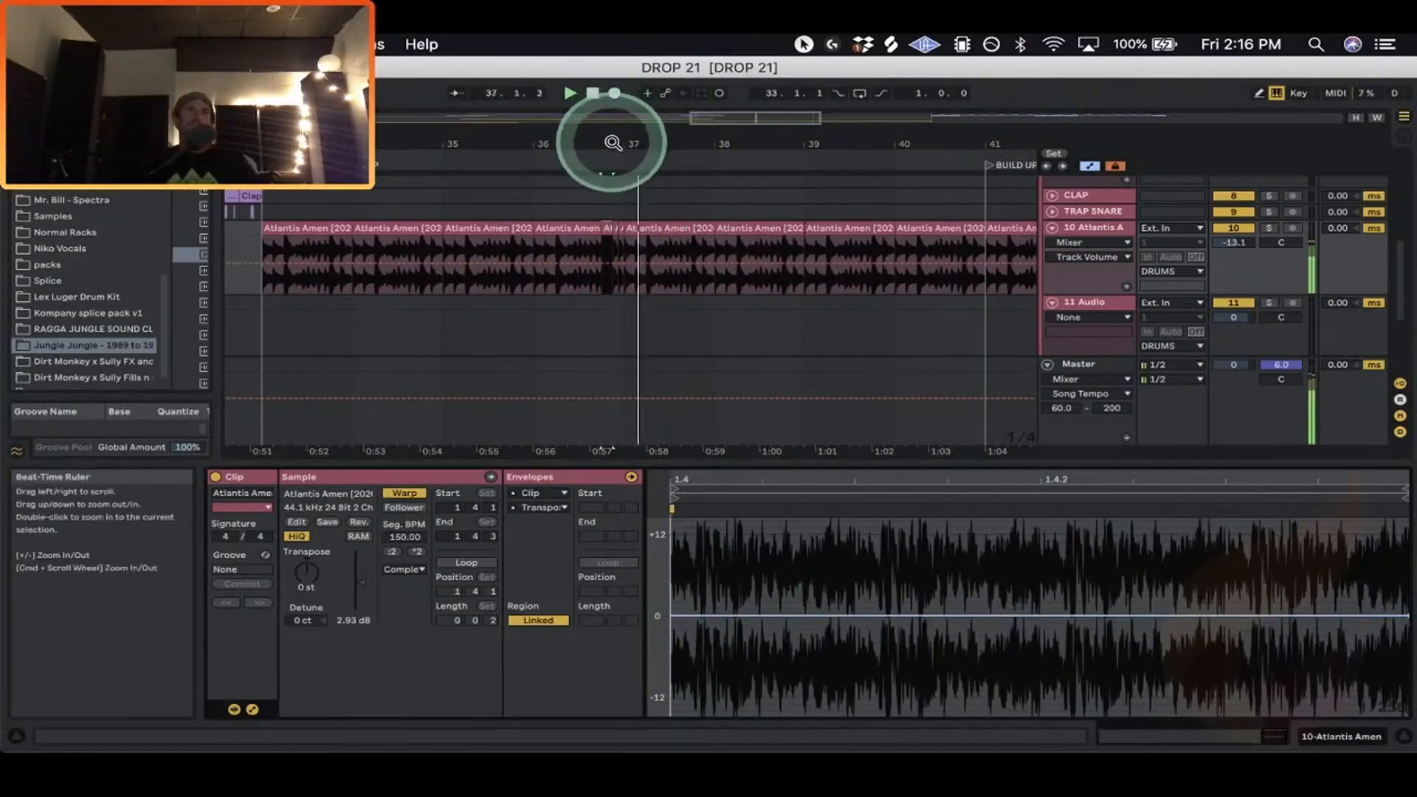
# Play from bar 33 and duplicate the bar 33 to 36 clips, including the stutter fill, onto bars 37 to 40.
pyautogui.moveTo(601, 144); pyautogui.dragTo(603, 140)
pyautogui.click(465, 245)
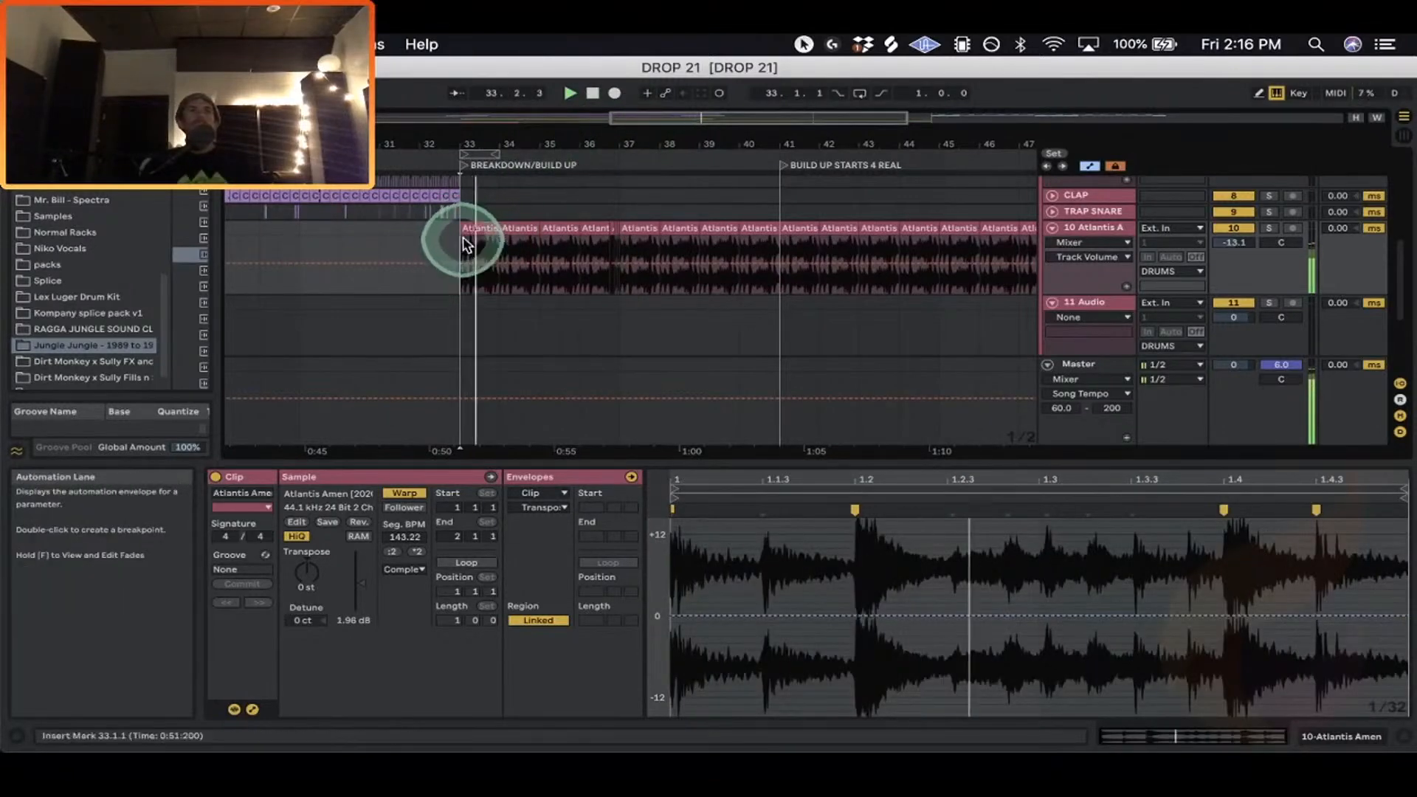
pyautogui.keyDown('shift'); pyautogui.click(626, 233); pyautogui.keyUp('shift')
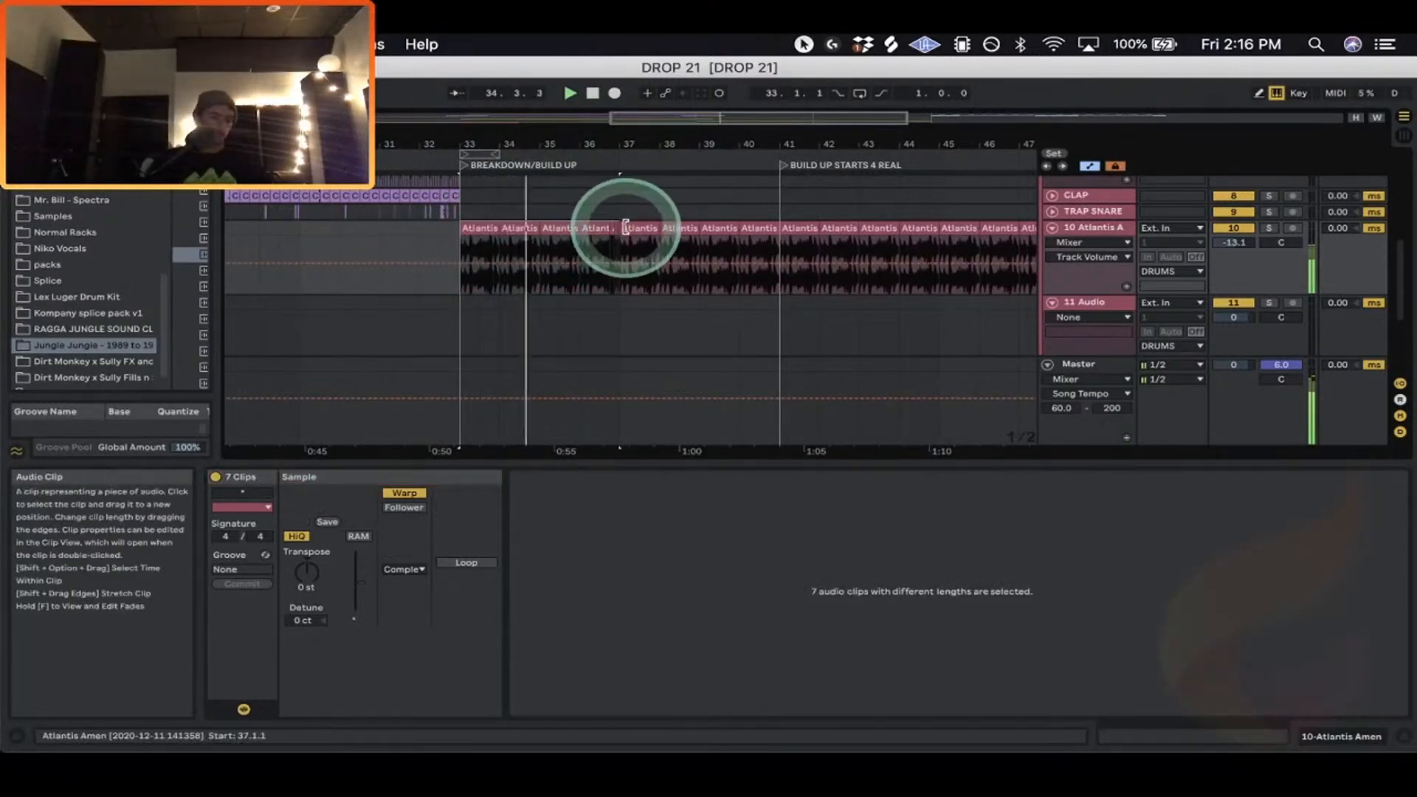
pyautogui.moveTo(670, 136); pyautogui.dragTo(667, 138)
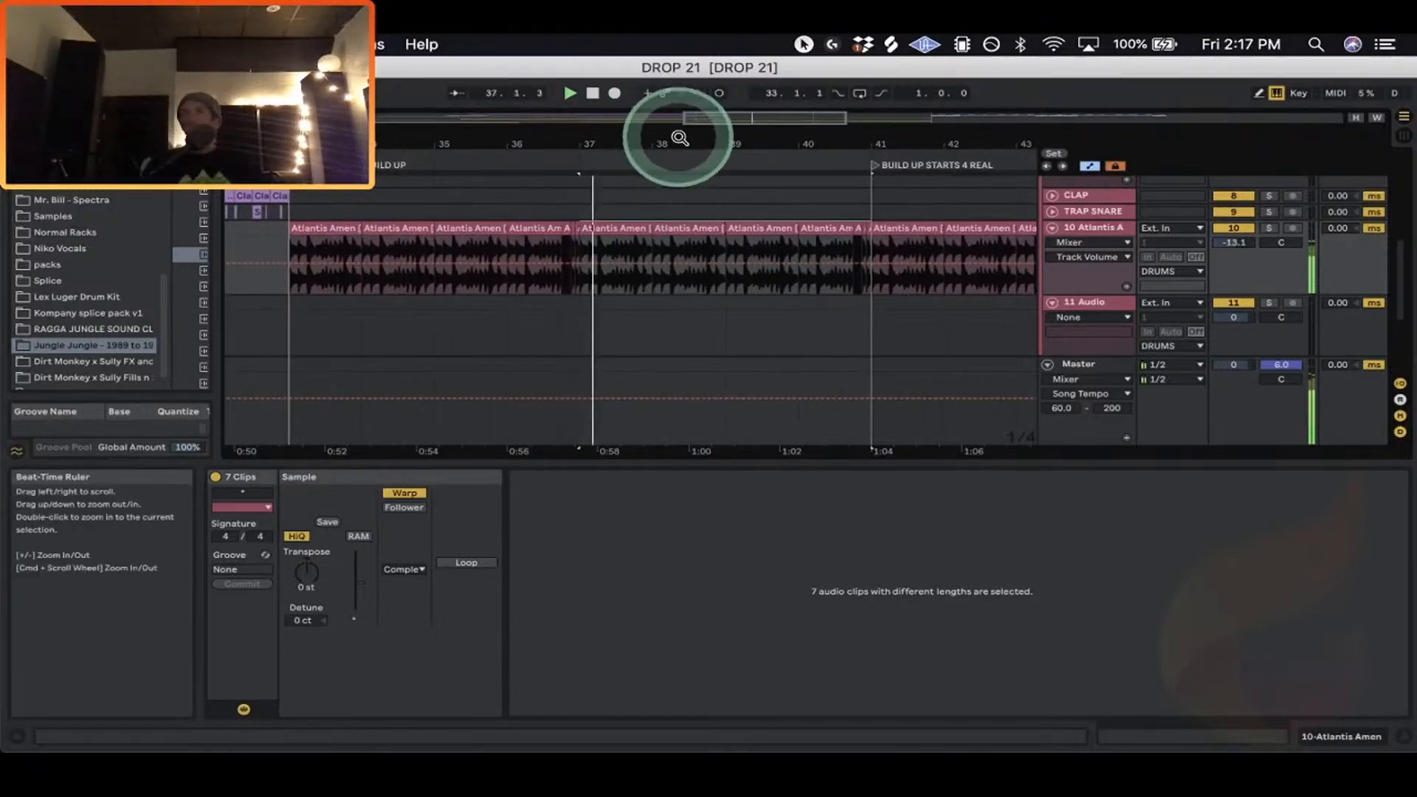
# Duplicate the stutter clip at 40.4 onto 40.4.3 and consolidate the pair into one clip ending at bar 41.
pyautogui.moveTo(718, 151)
pyautogui.mouseDown()
pyautogui.moveTo(721, 133)
pyautogui.moveTo(434, 180)
pyautogui.moveTo(727, 195)
pyautogui.moveTo(738, 142)
pyautogui.mouseUp()
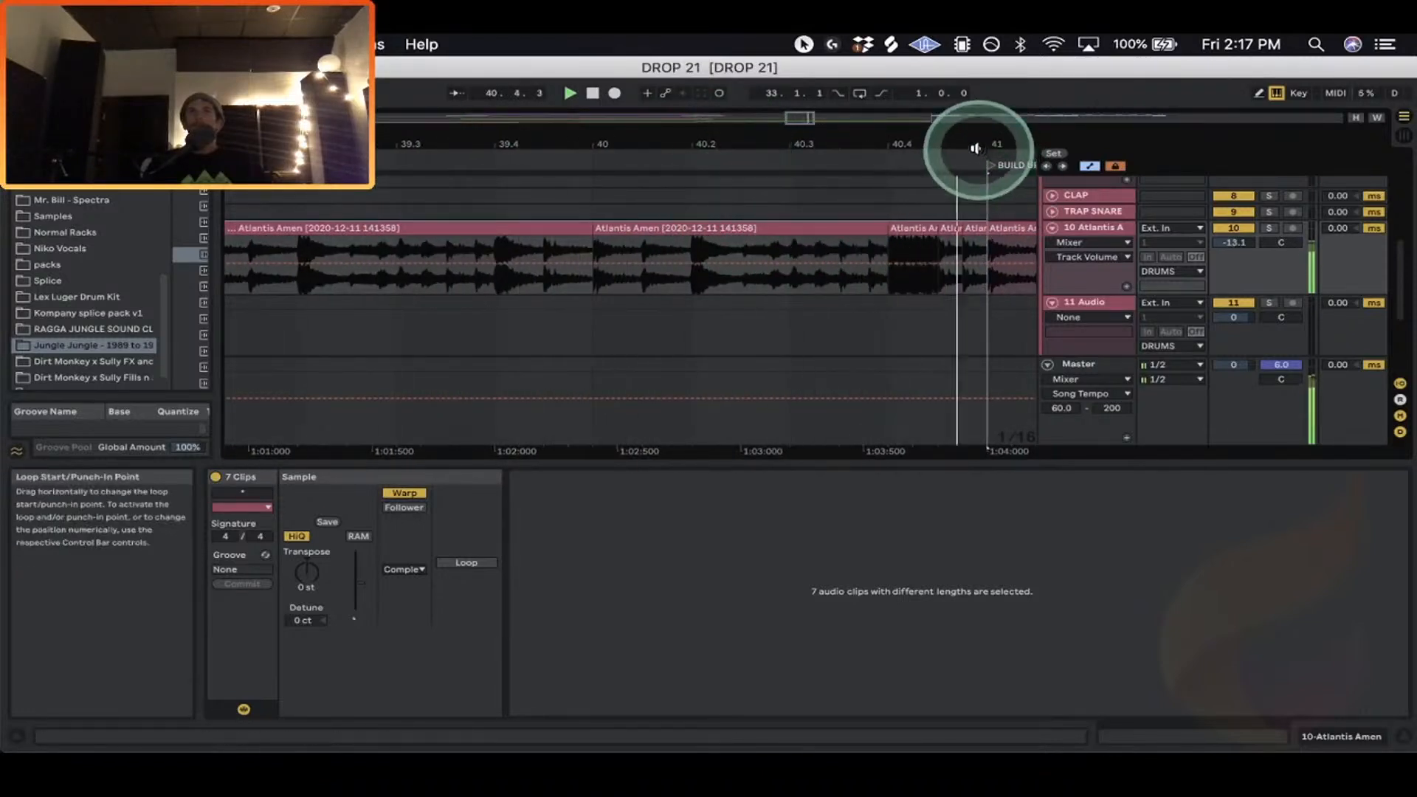
pyautogui.moveTo(974, 145); pyautogui.dragTo(741, 244)
pyautogui.click(763, 229)
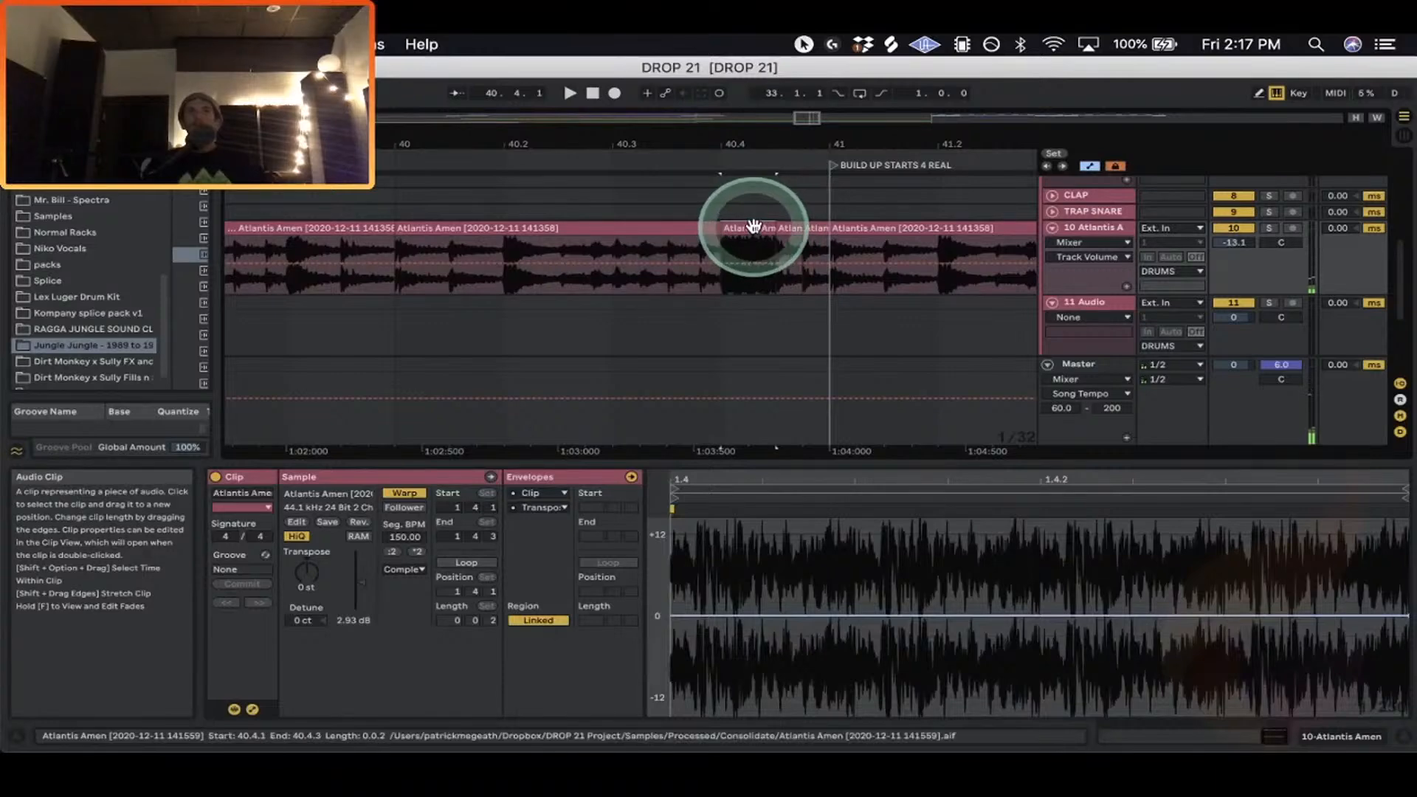
pyautogui.moveTo(763, 228); pyautogui.dragTo(804, 228)
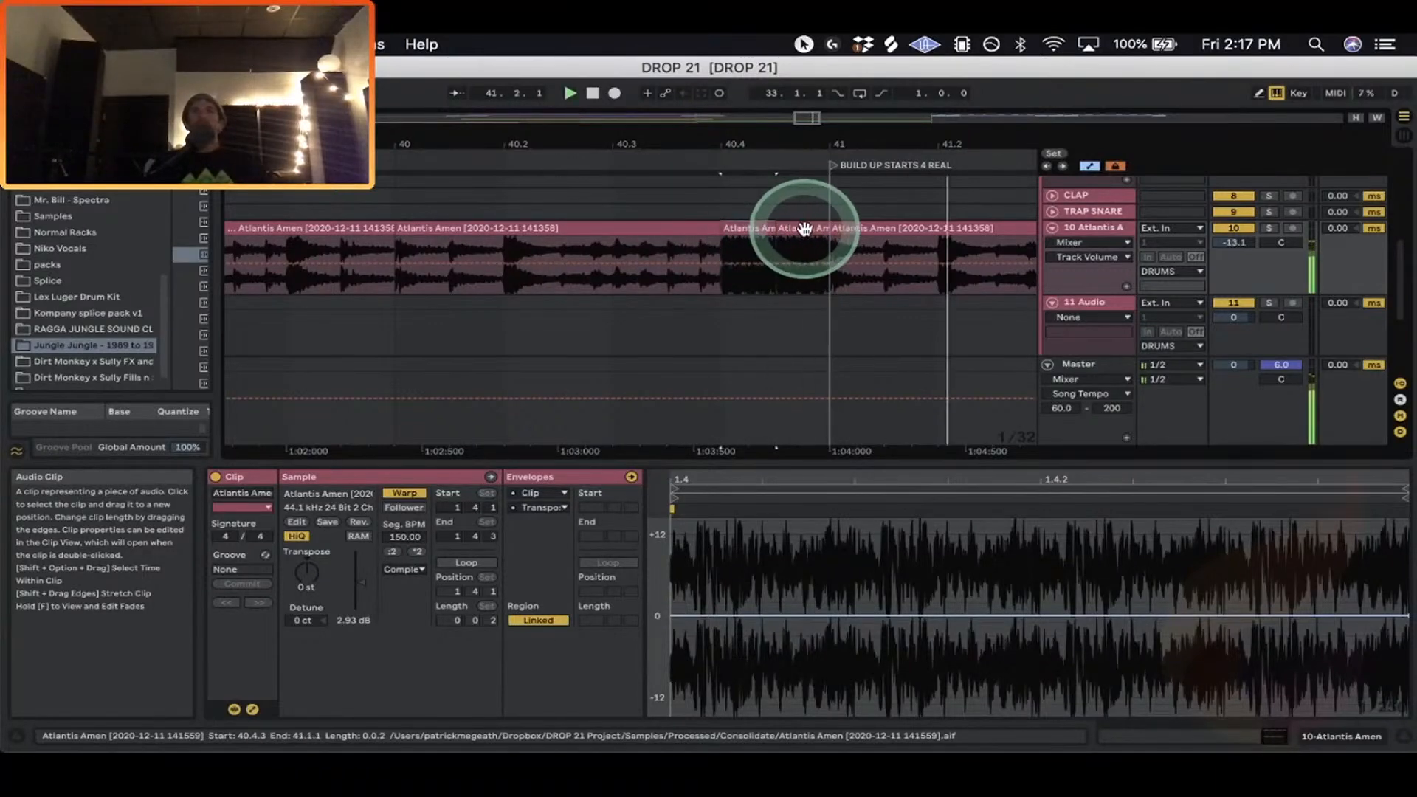
pyautogui.keyDown('shift'); pyautogui.click(760, 228); pyautogui.keyUp('shift')
pyautogui.press('super+j')
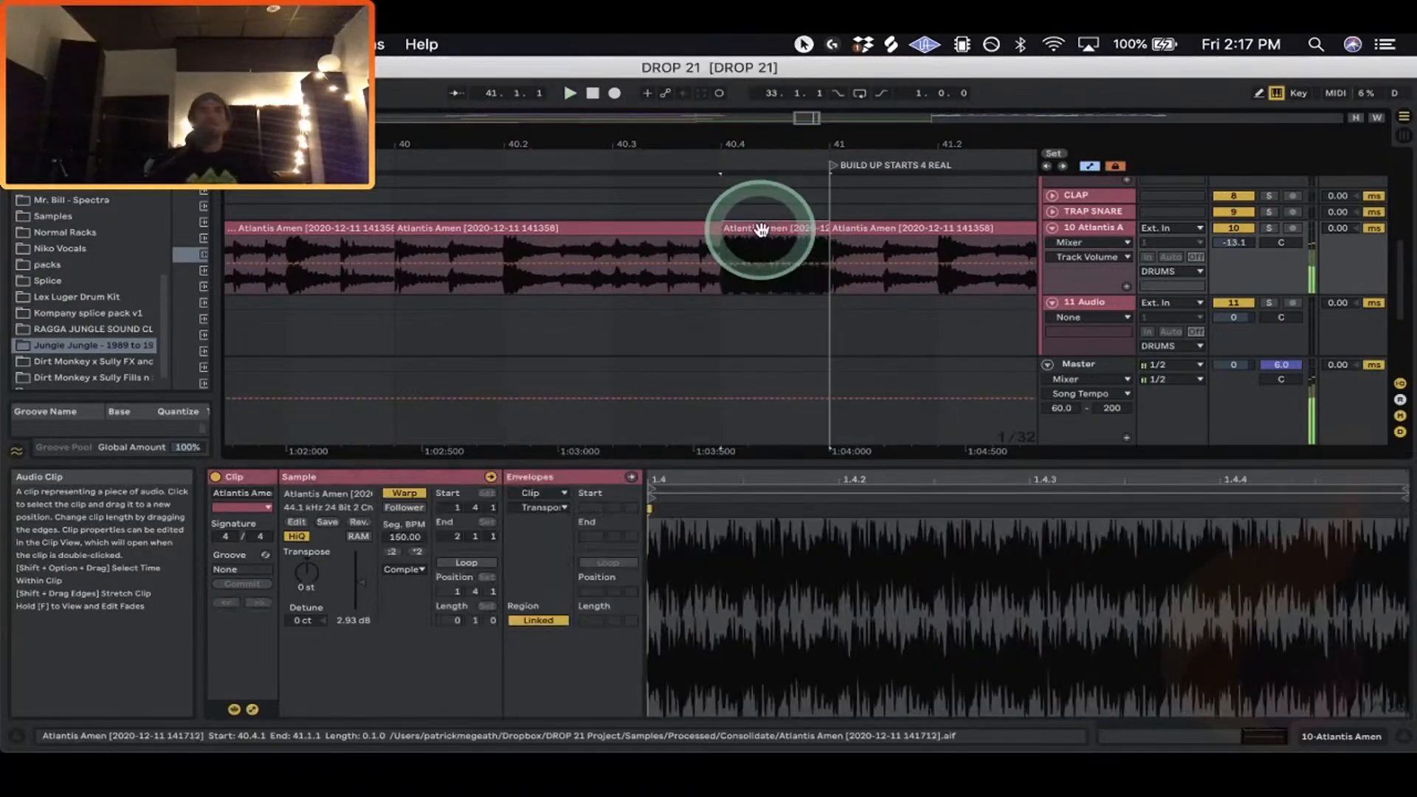
# Ramp the 40.4 stutter clip's transposition envelope from 0 st at the start down to about -8 st at the end.
pyautogui.click(251, 709)
pyautogui.click(251, 710)
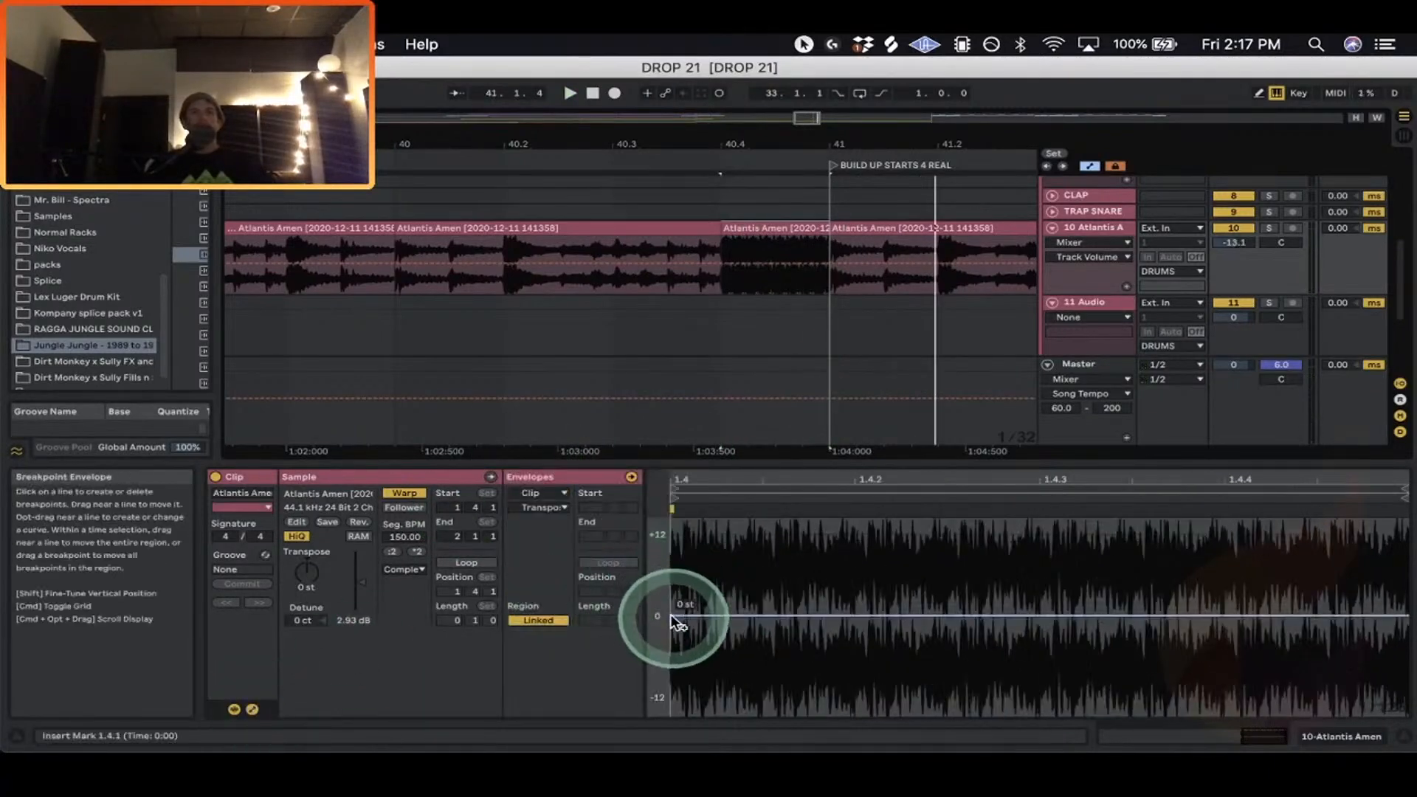
pyautogui.click(671, 614)
pyautogui.press('space')
pyautogui.moveTo(1406, 616); pyautogui.dragTo(1395, 654)
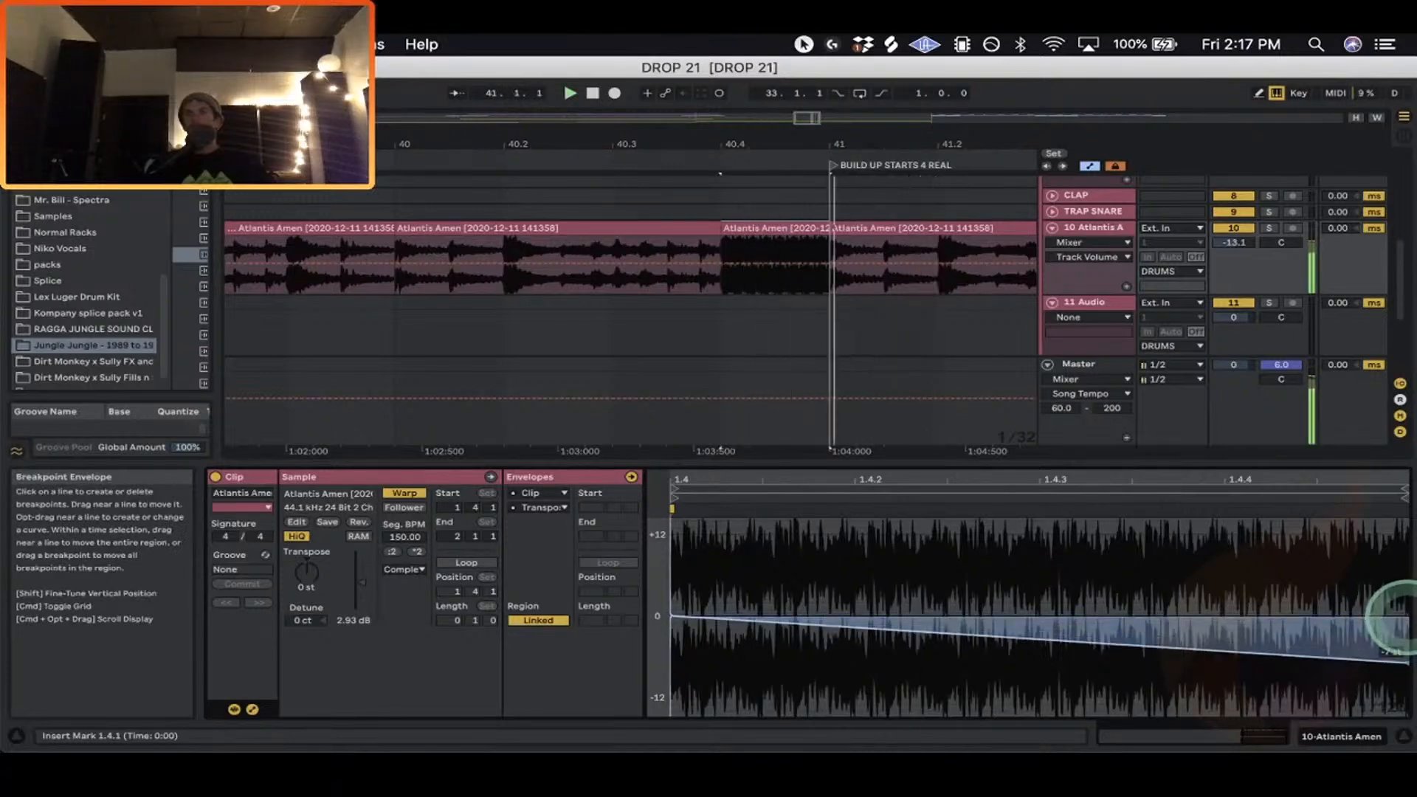
# Change the 40.4 stutter clip's warp mode to Texture with a grain size of 2.00.
pyautogui.click(404, 569)
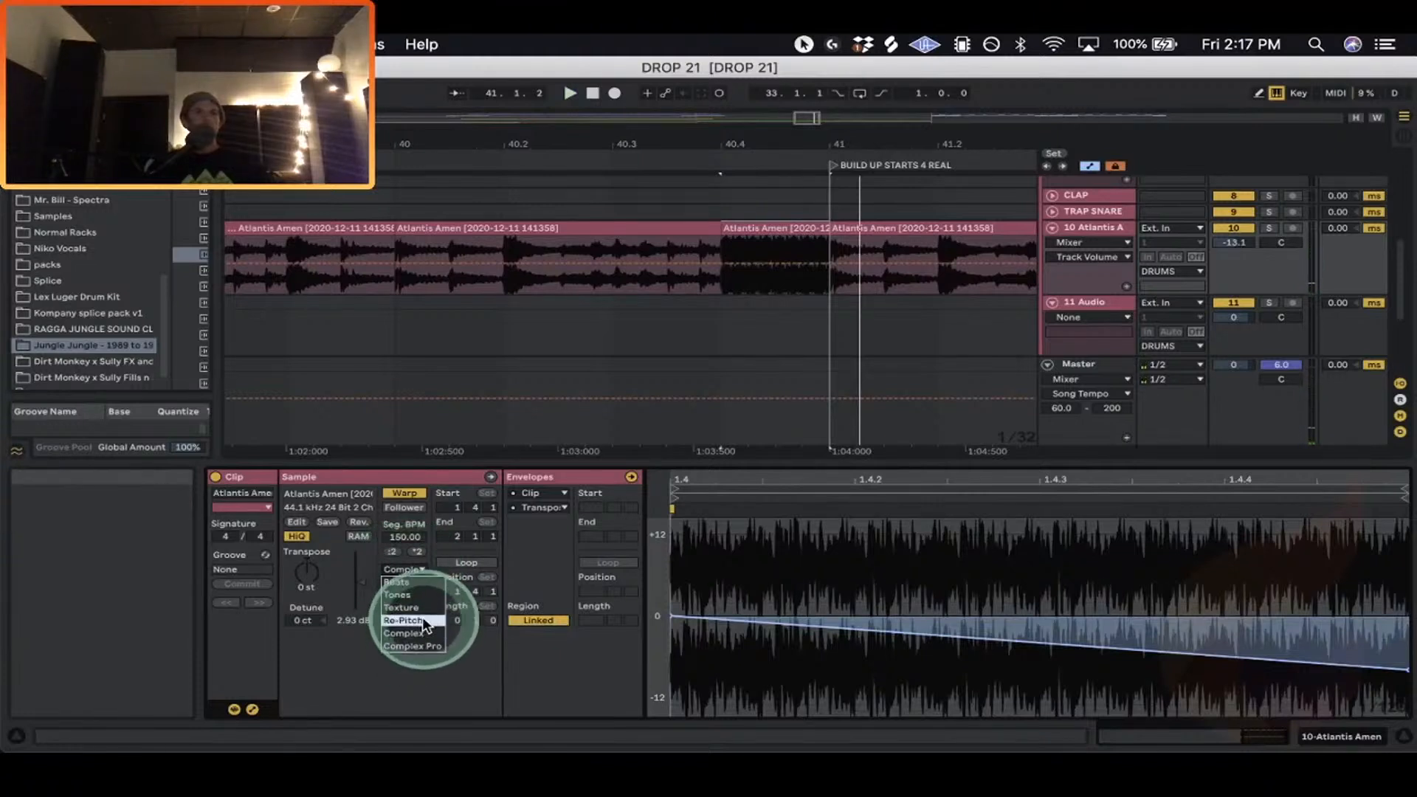
pyautogui.click(428, 609)
pyautogui.click(404, 594)
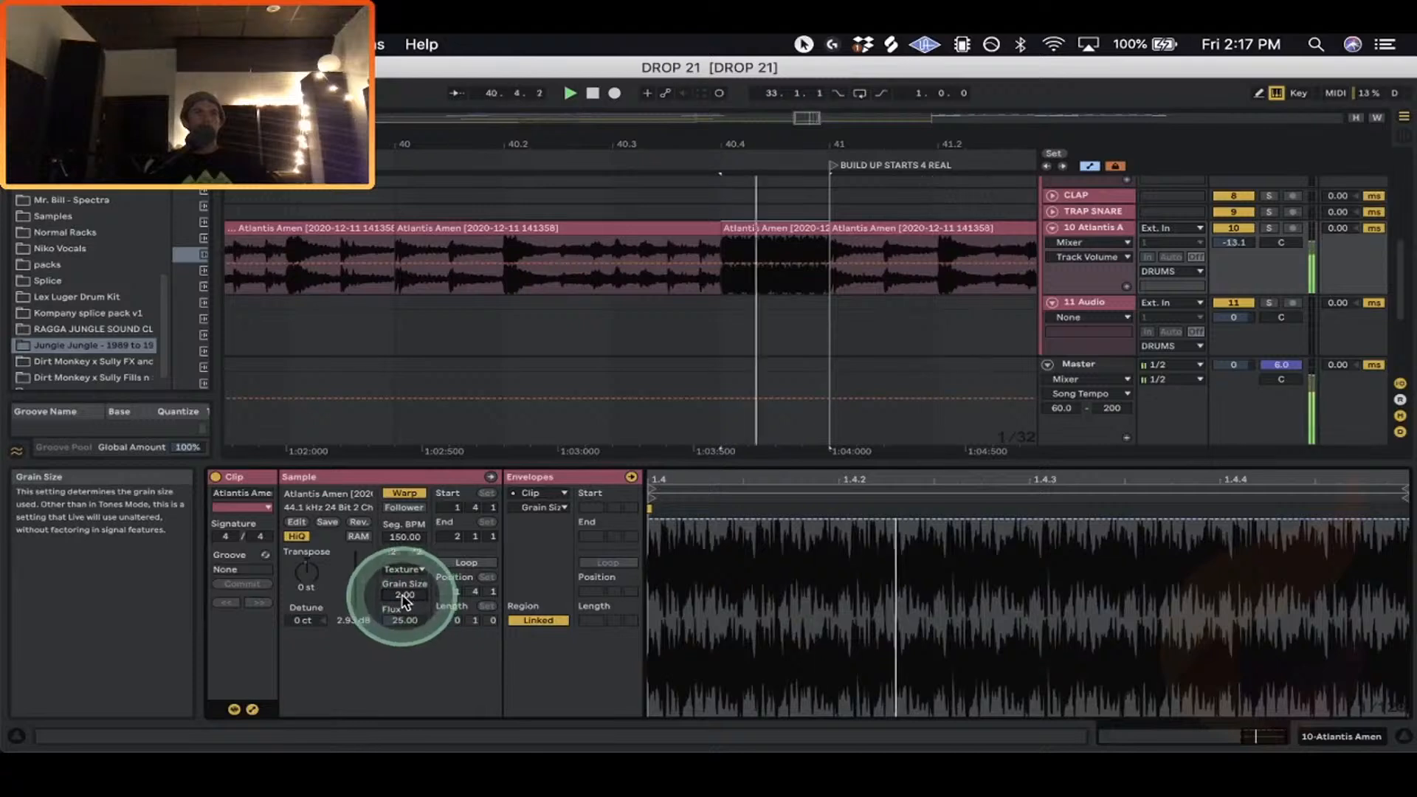
# Play the fill into bar 41 from 40.2, keeping the Atlantis Amen volume automation at -13.1 dB.
pyautogui.click(505, 251)
pyautogui.press('space')
pyautogui.press('space')
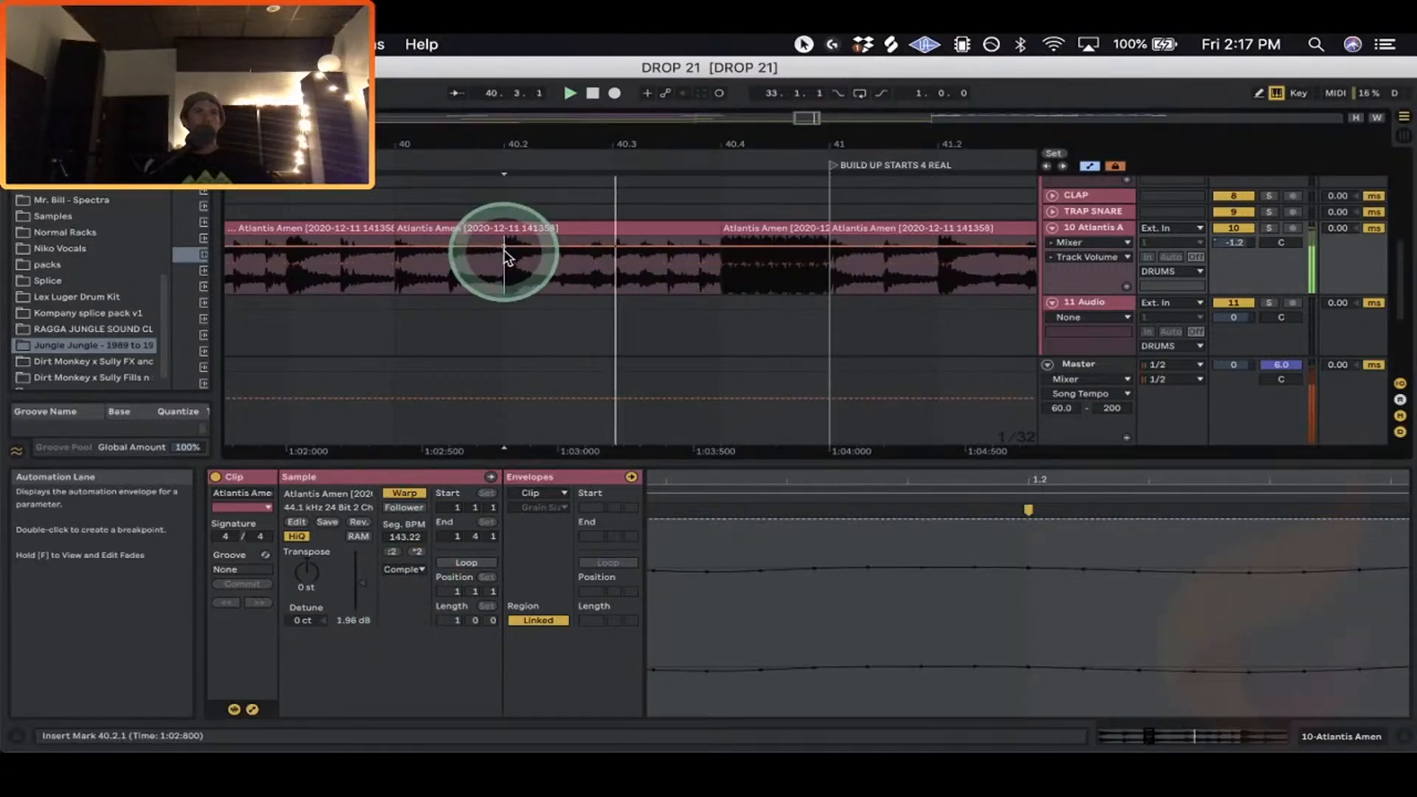
pyautogui.moveTo(505, 270); pyautogui.dragTo(513, 297)
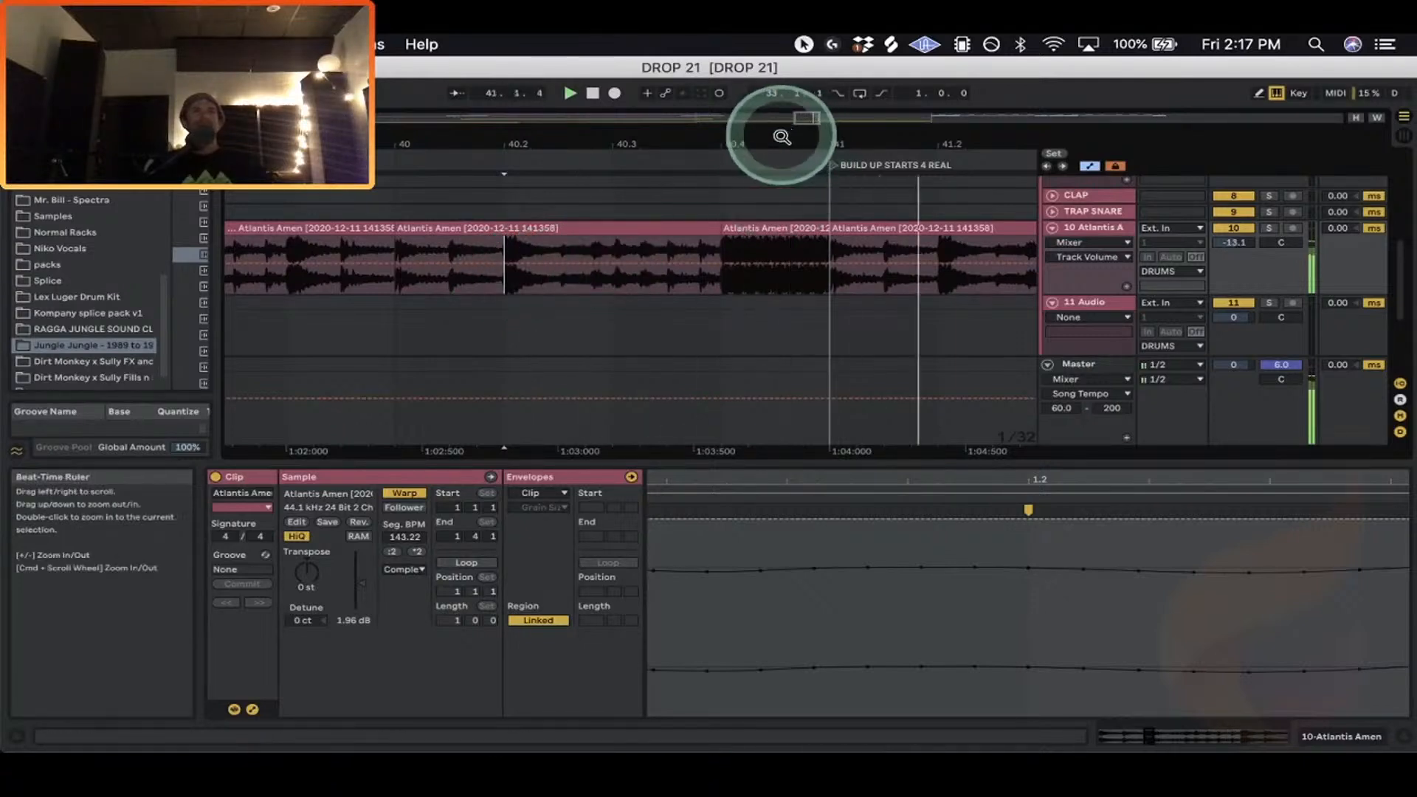
pyautogui.moveTo(777, 136); pyautogui.dragTo(702, 228)
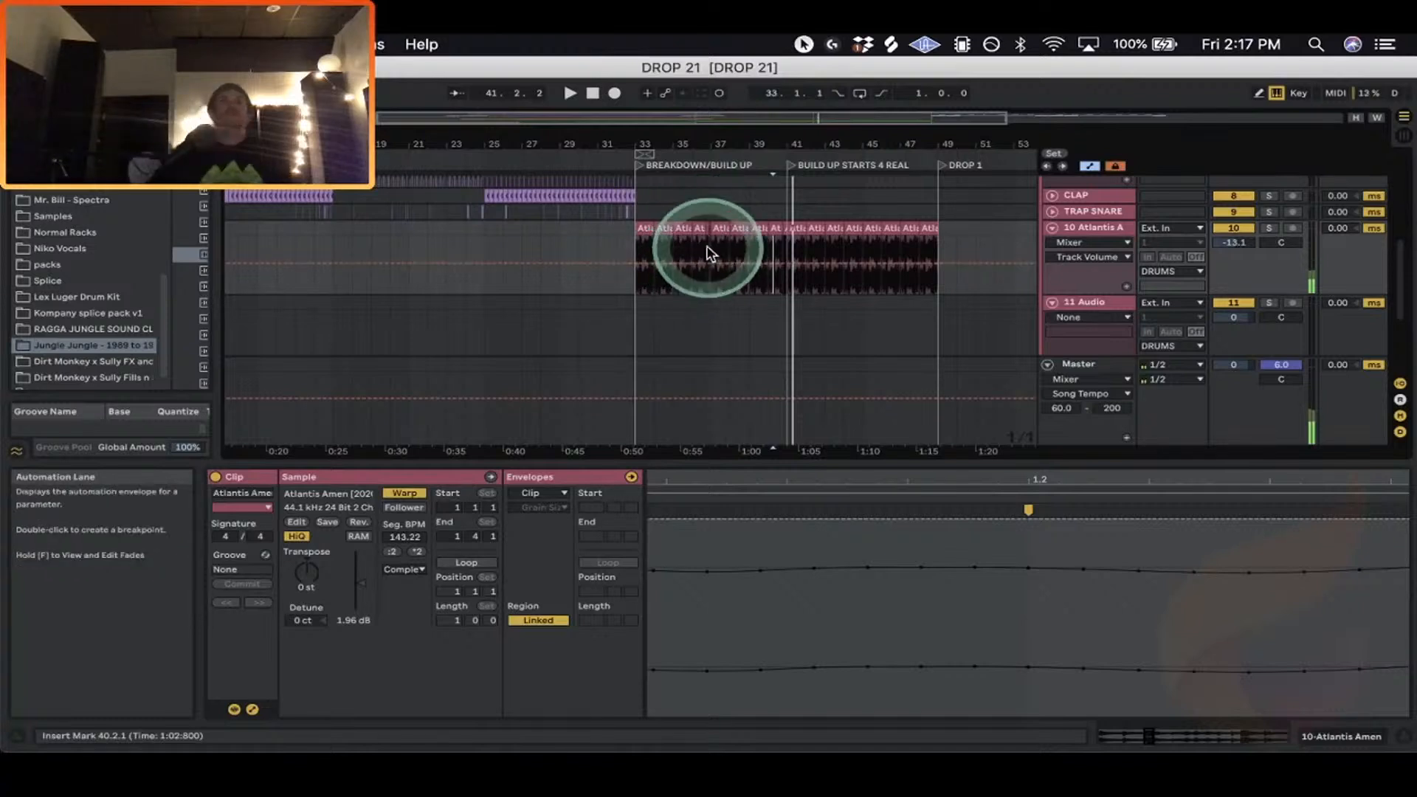
# Play the Atlantis Amen break from bar 33 and raise its track volume to -8.9 dB.
pyautogui.click(646, 228)
pyautogui.click(1247, 247)
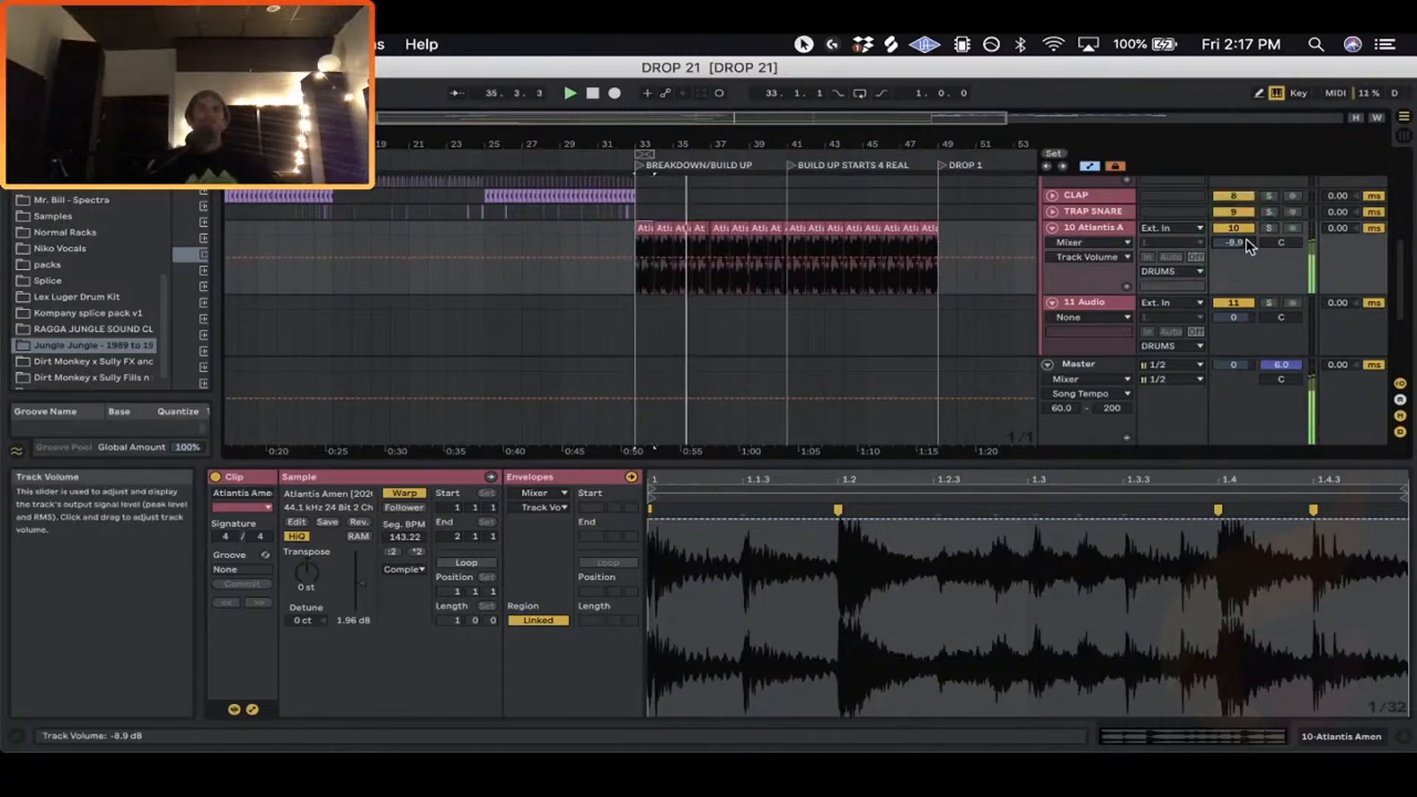
pyautogui.scroll(-1, 965, 317)
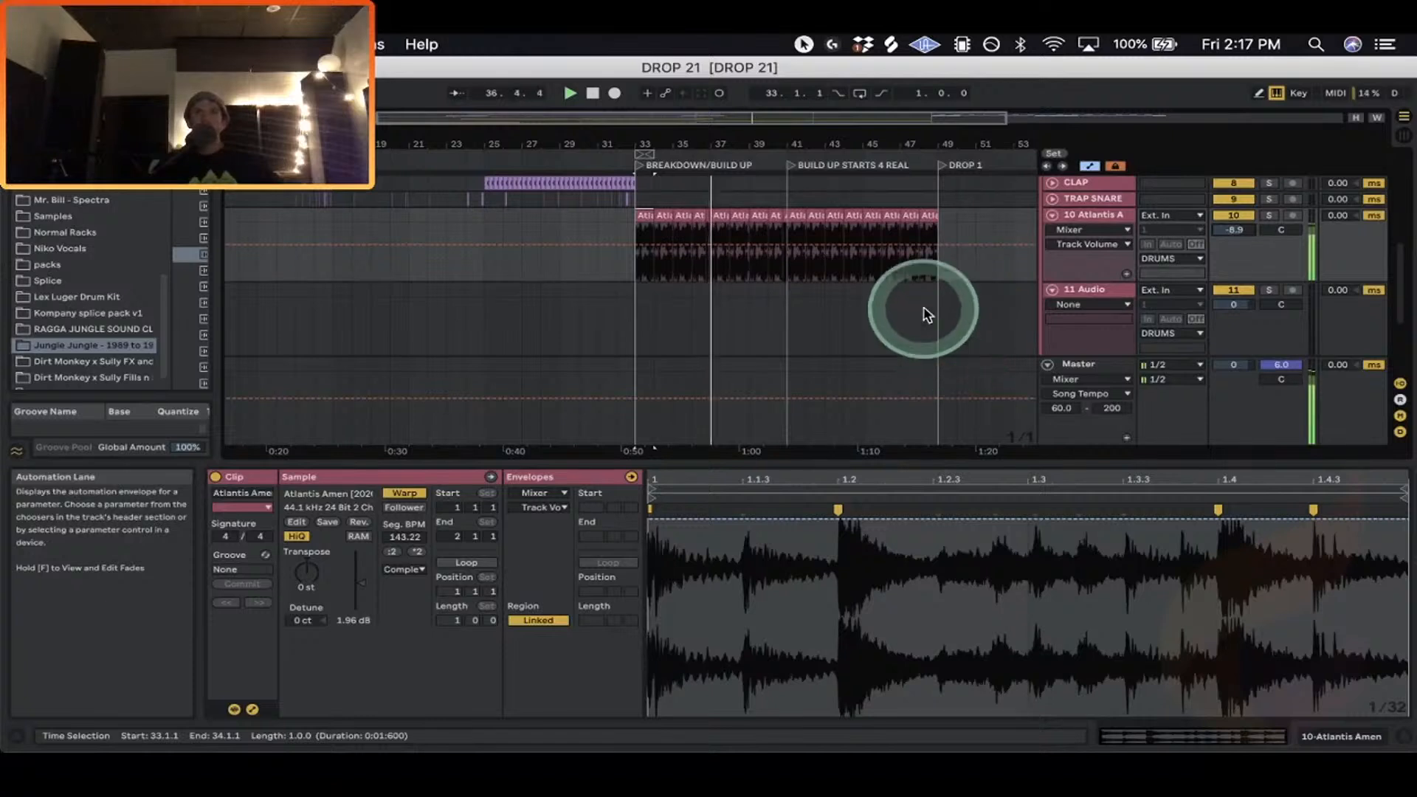
pyautogui.click(547, 245)
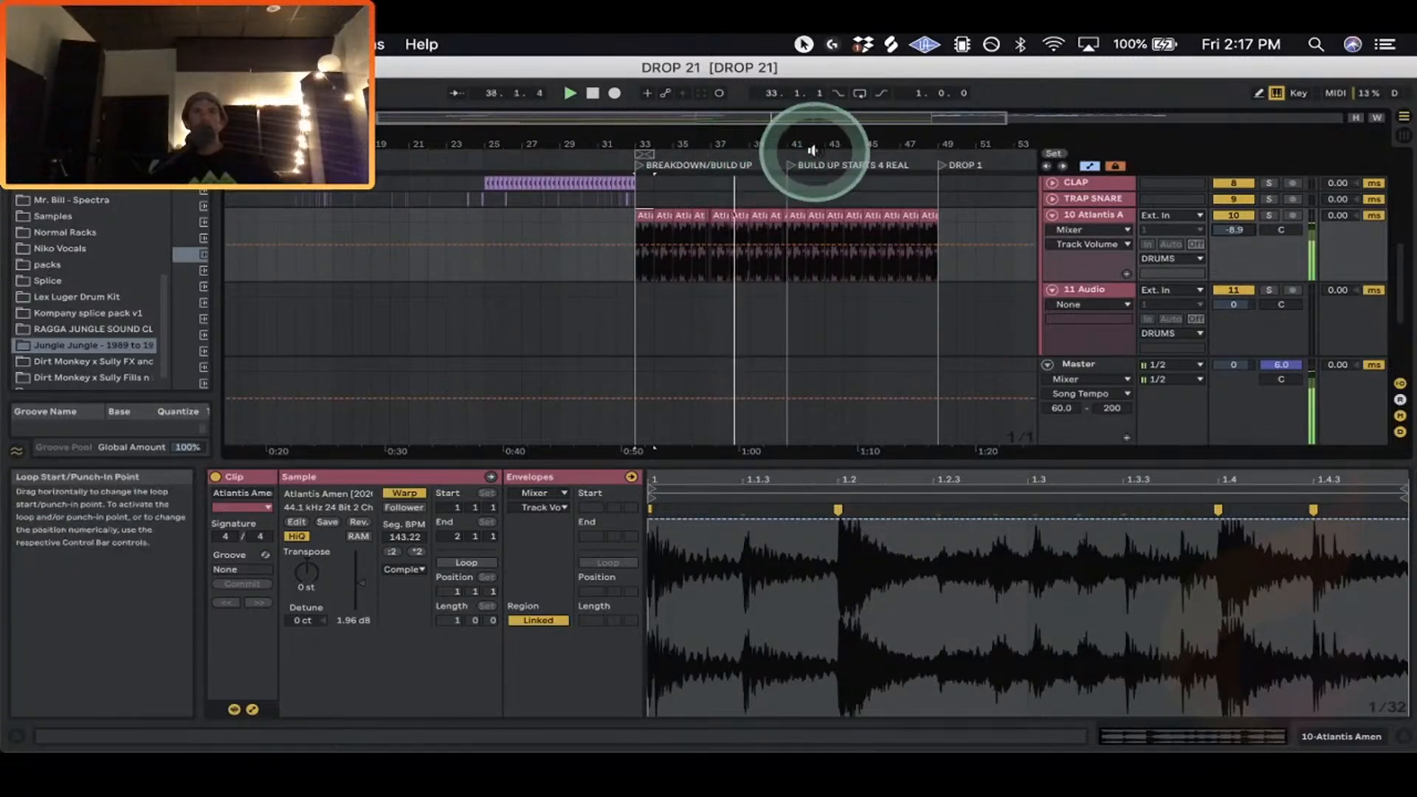
# Split off the half-bar of Atlantis Amen from 41.1.1 to 41.3.1 and repeat it from the start of the build-up.
pyautogui.moveTo(939, 145); pyautogui.dragTo(939, 181)
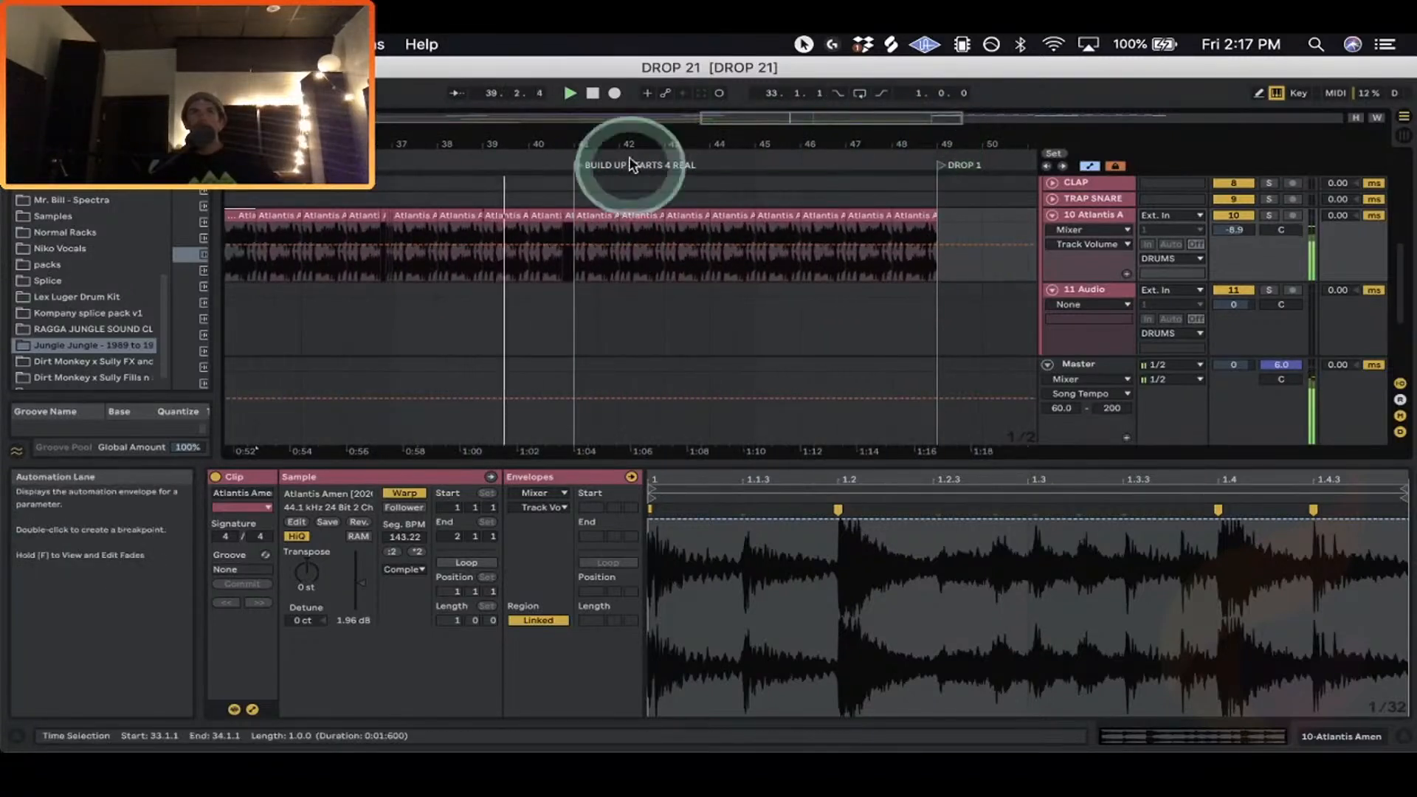
pyautogui.moveTo(604, 146); pyautogui.dragTo(605, 181)
pyautogui.moveTo(542, 273); pyautogui.dragTo(578, 222)
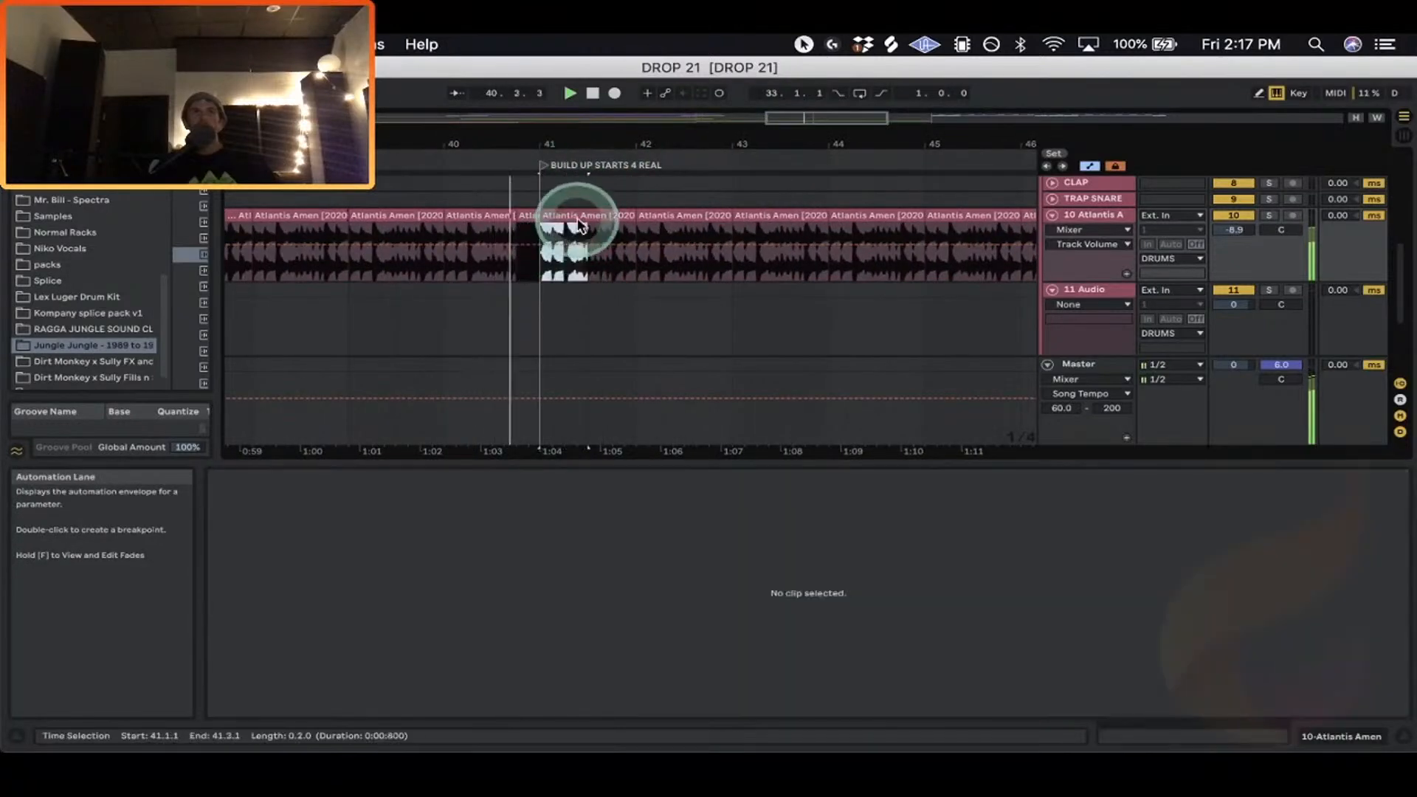
pyautogui.press('super+e')
pyautogui.click(581, 214)
pyautogui.press('super+d')
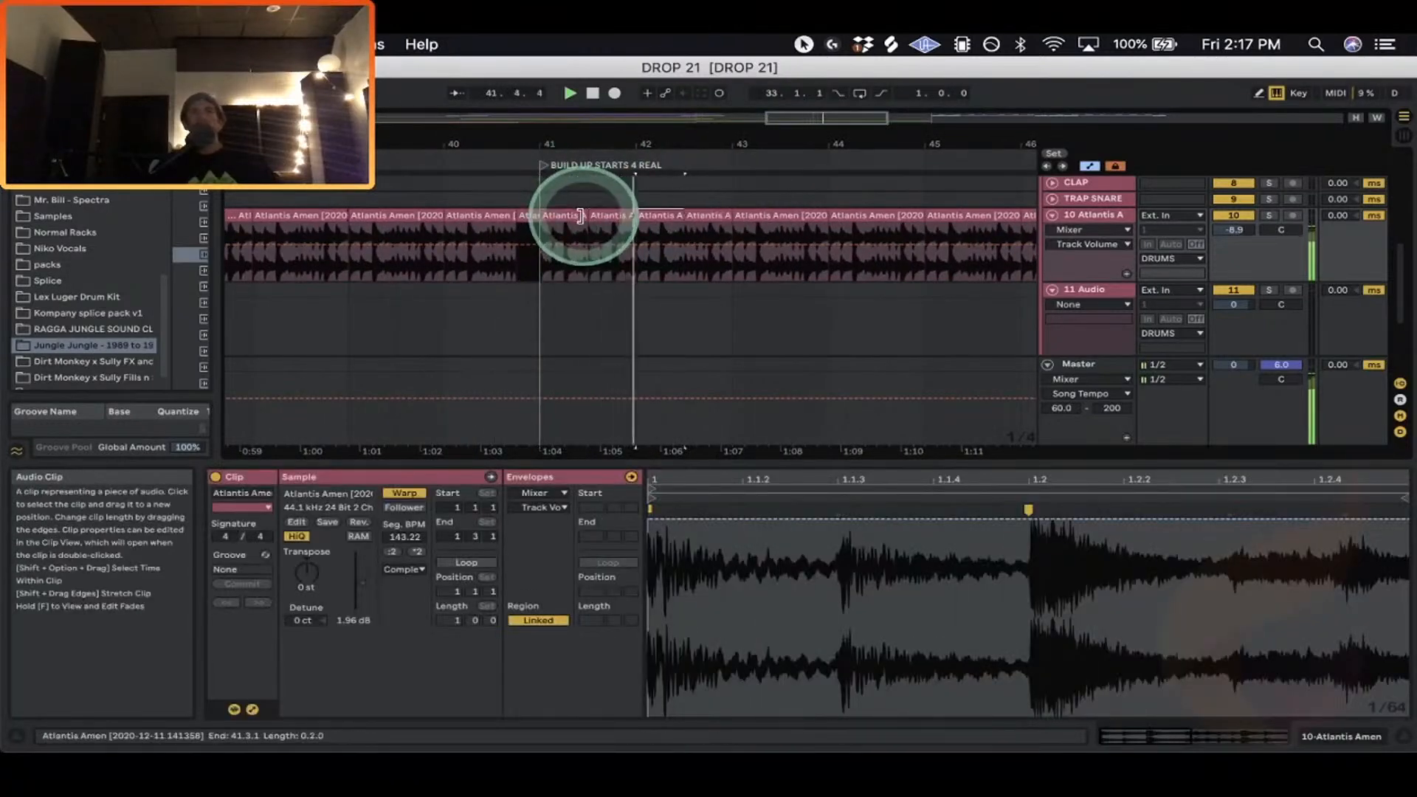
# Split off a half-beat slice (0.0.2) of Atlantis Amen at bar 45 and duplicate it repeatedly up to bar 47.
pyautogui.moveTo(760, 145); pyautogui.dragTo(645, 209)
pyautogui.press('super+e')
pyautogui.press('super+d')
pyautogui.press('super+d')
pyautogui.press('super+d')
pyautogui.press('super+d')
pyautogui.press('super+d')
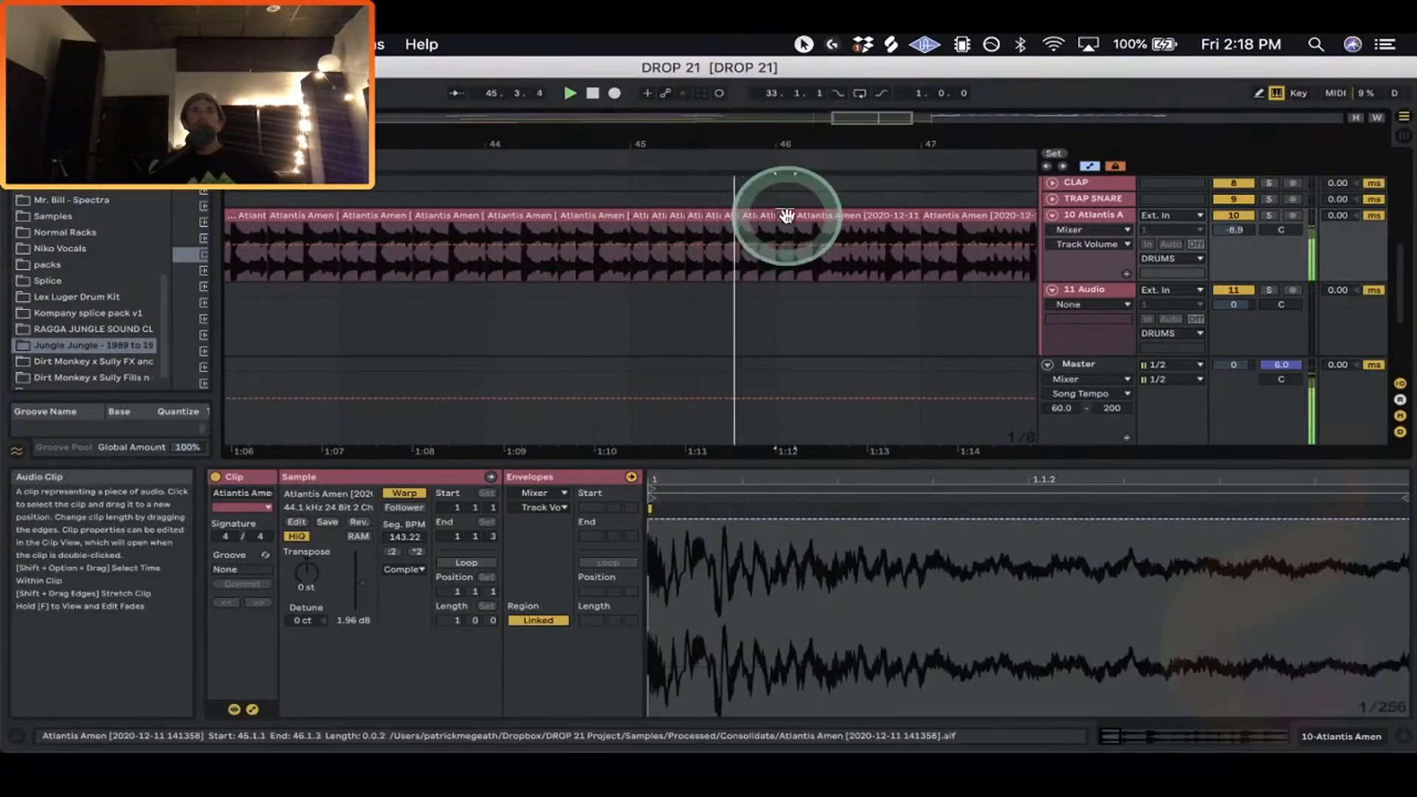
pyautogui.press('super+d')
pyautogui.press('super+d')
pyautogui.press('super+d')
pyautogui.press('super+d')
pyautogui.press('super+d')
pyautogui.press('super+d')
pyautogui.press('super+d')
pyautogui.press('super+d')
pyautogui.press('super+d')
pyautogui.press('super+d')
pyautogui.press('super+d')
# Split off a sixteenth-note slice (0.0.1) at 47.1.1 and duplicate it repeatedly until the roll reaches 48.1.1.
pyautogui.moveTo(937, 146); pyautogui.dragTo(928, 226)
pyautogui.press('super+e')
pyautogui.press('super+d')
pyautogui.press('space')
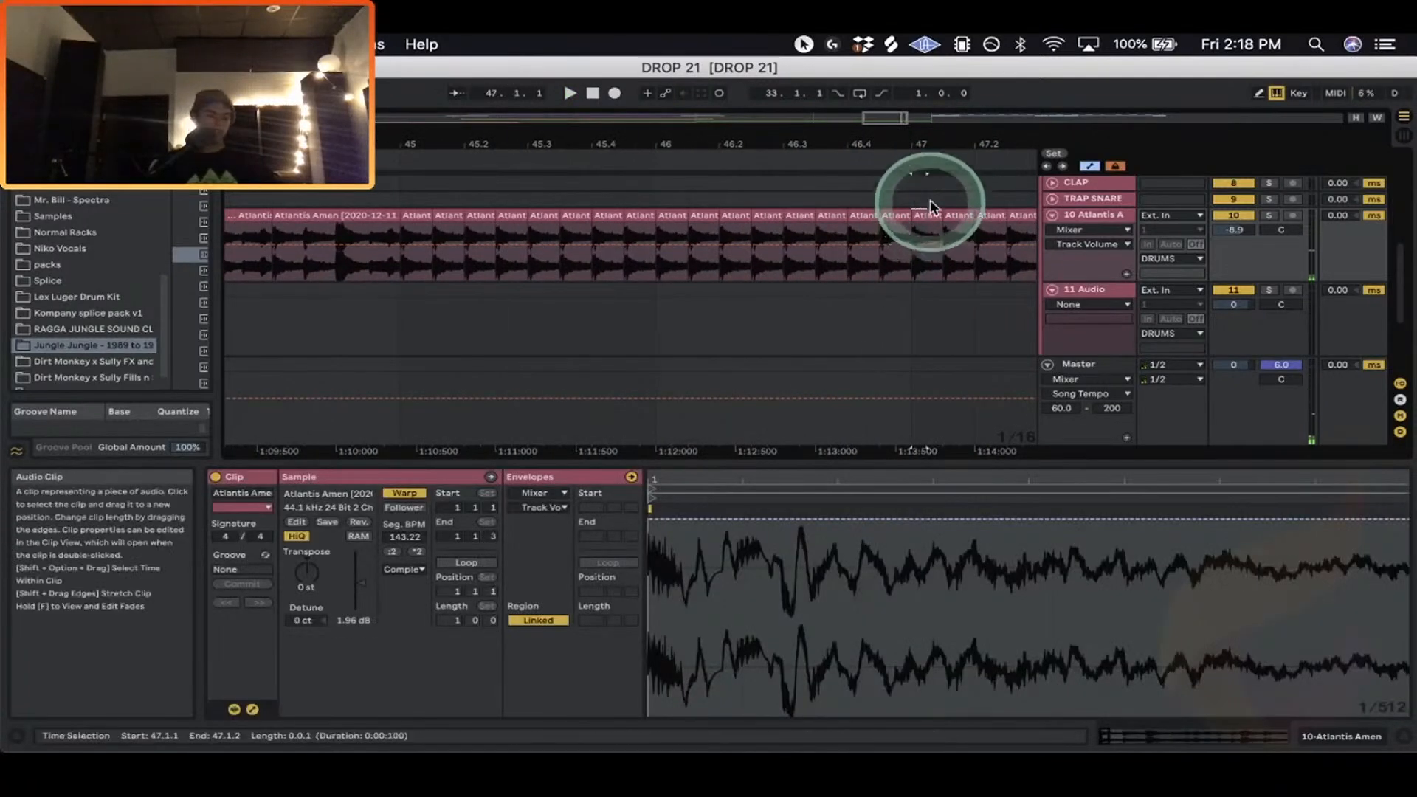
pyautogui.moveTo(959, 145); pyautogui.dragTo(746, 145)
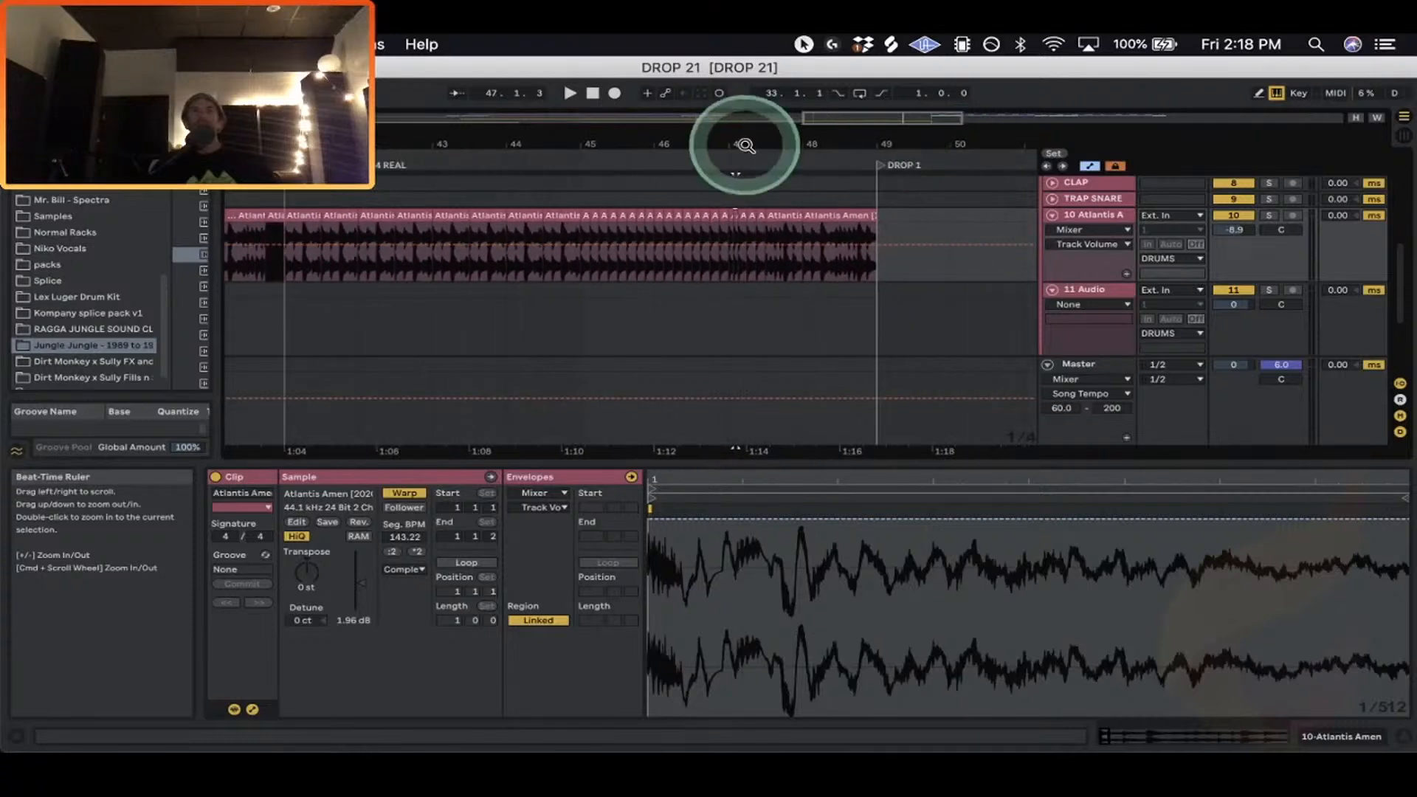
pyautogui.press('super+d')
pyautogui.press('super+d')
pyautogui.press('super+d')
pyautogui.press('super+d')
pyautogui.press('super+d')
pyautogui.press('super+d')
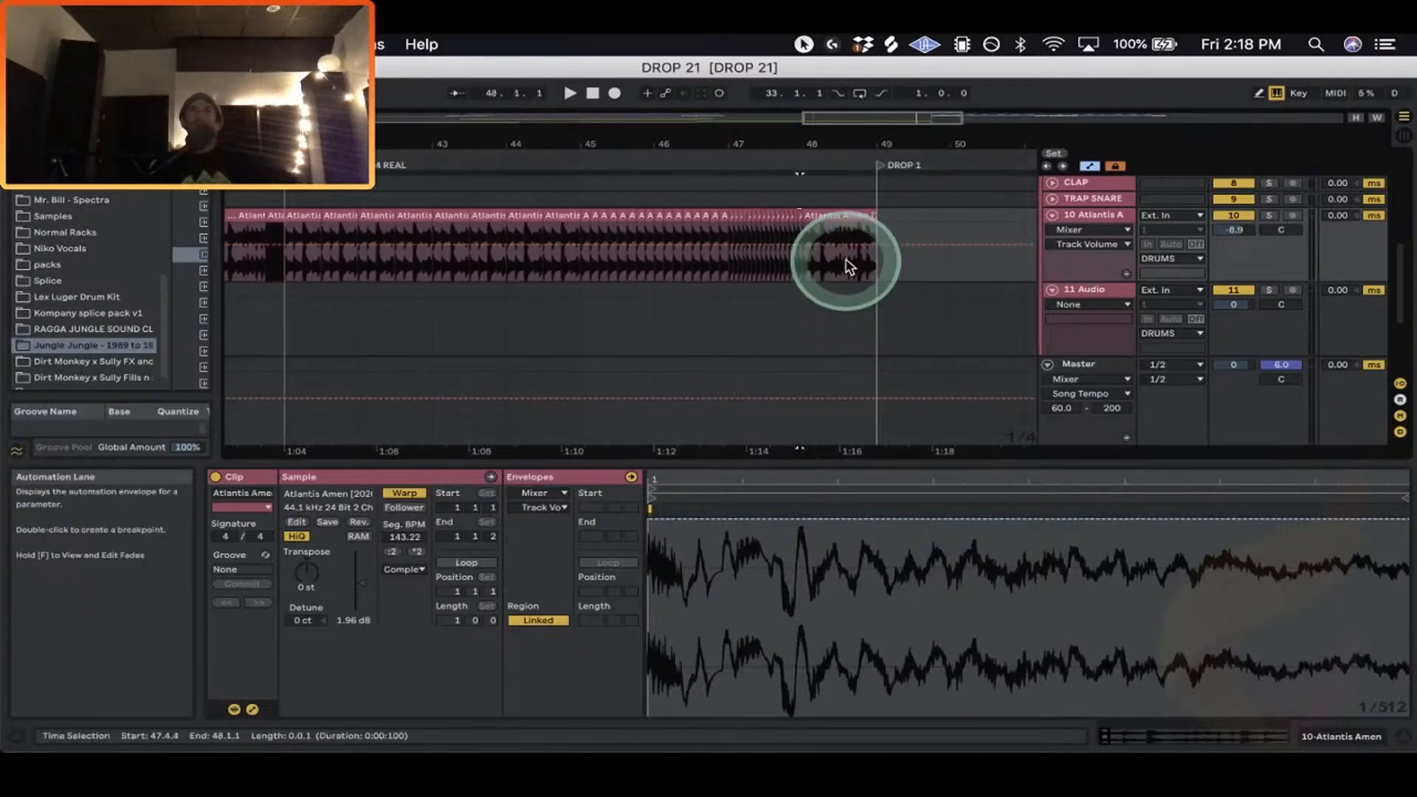
# Delete the remaining Atlantis Amen clip between bar 48 and DROP 1, and play the roll from 47.1.1.
pyautogui.click(823, 135)
pyautogui.moveTo(824, 135); pyautogui.dragTo(824, 276)
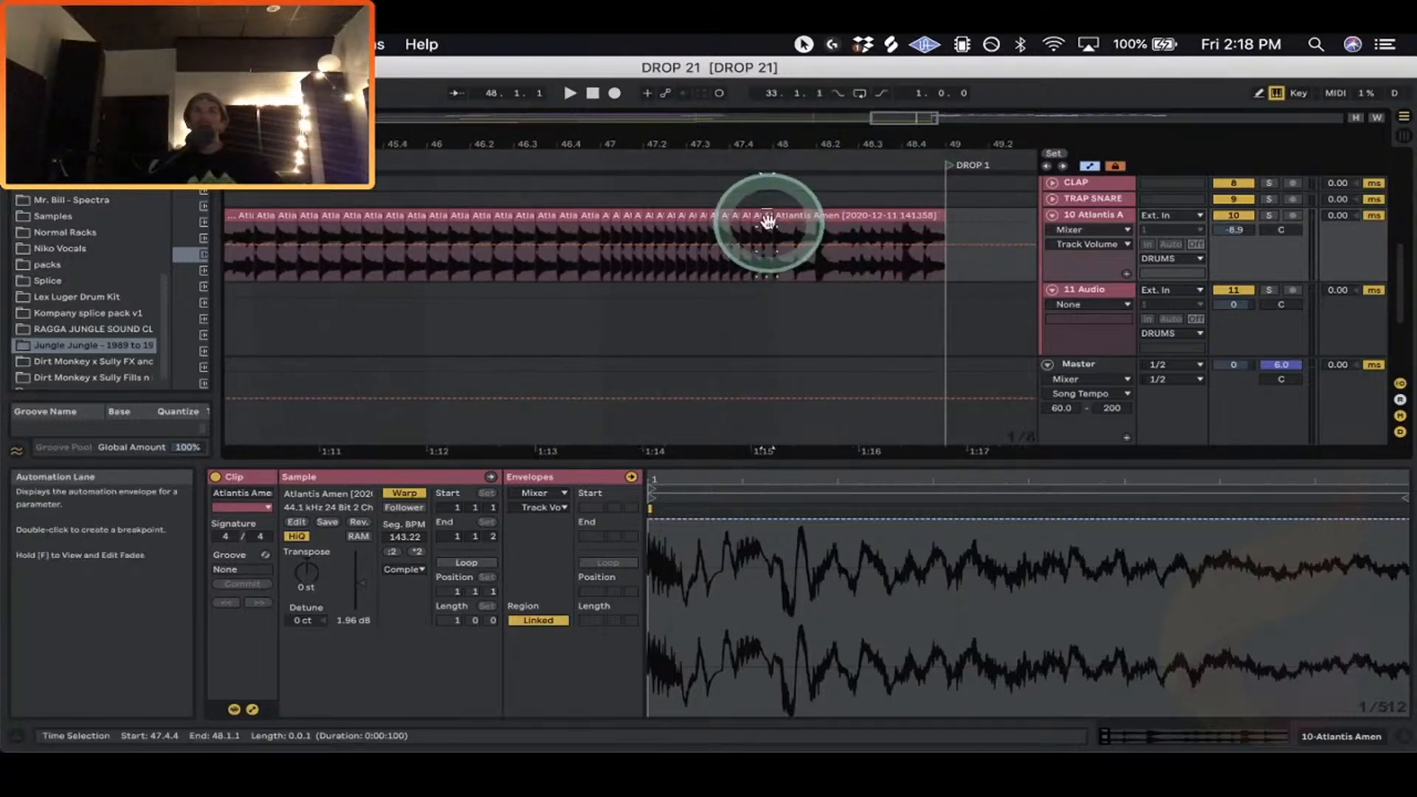
pyautogui.moveTo(767, 222); pyautogui.dragTo(796, 215)
pyautogui.press('Delete')
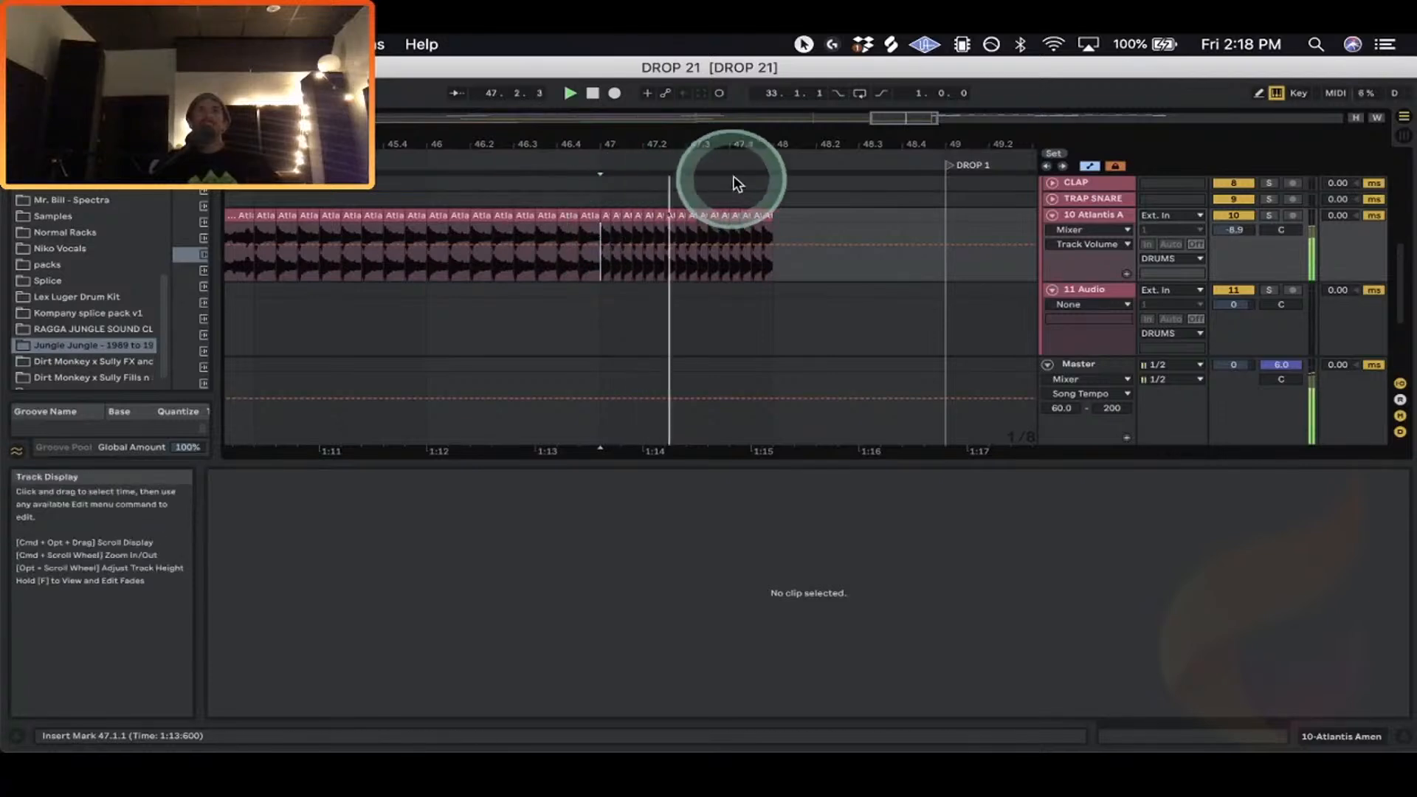
pyautogui.moveTo(732, 135); pyautogui.dragTo(673, 192)
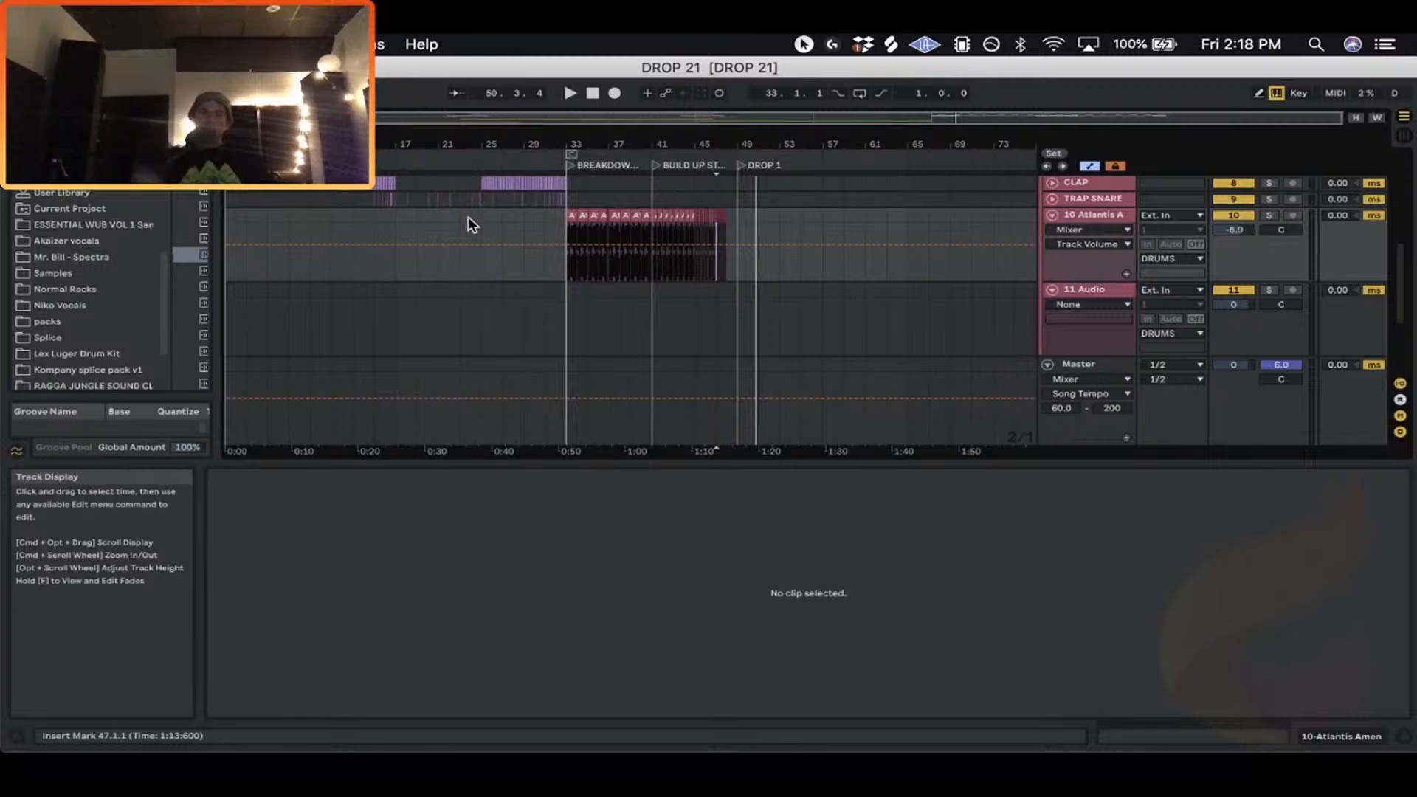
pyautogui.click(395, 264)
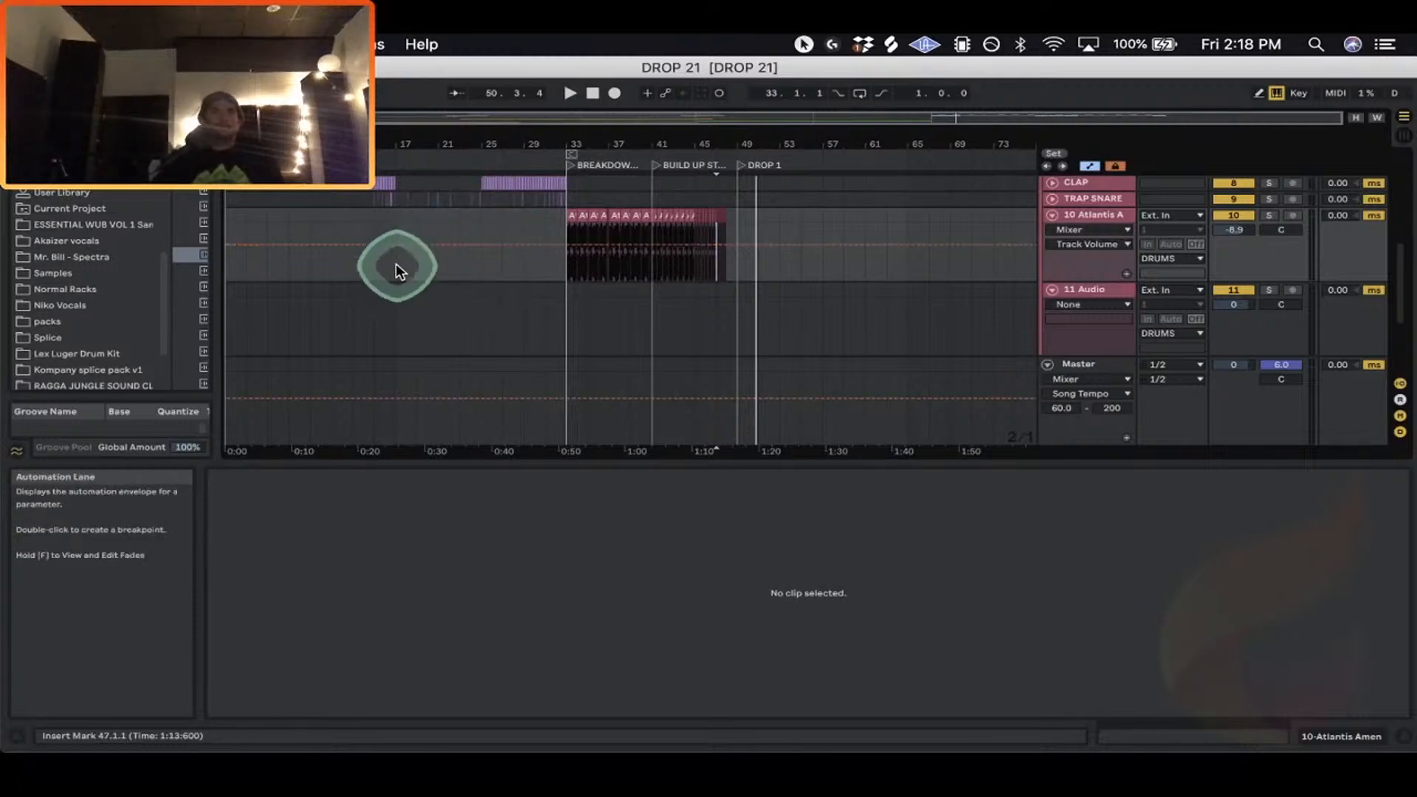
pyautogui.click(524, 215)
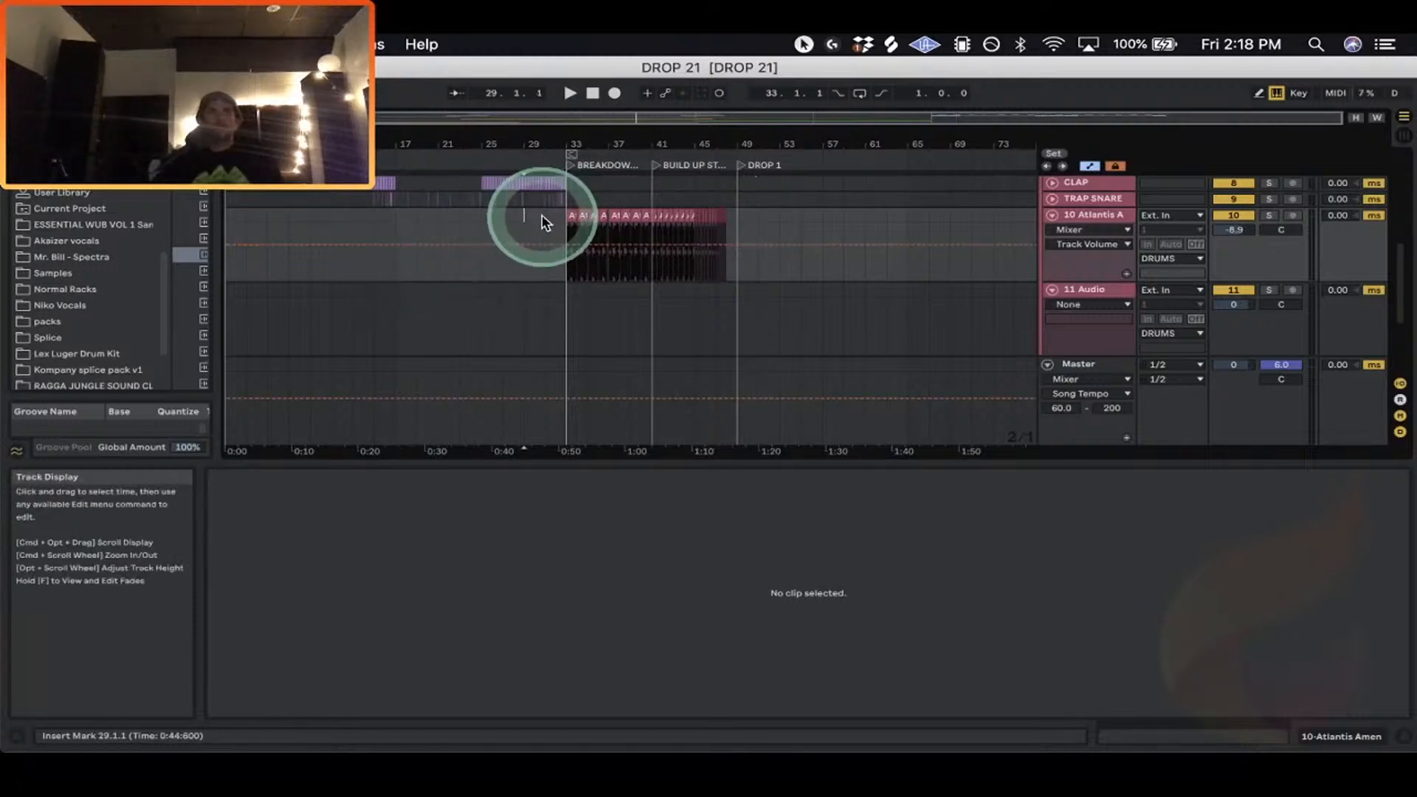
pyautogui.click(545, 218)
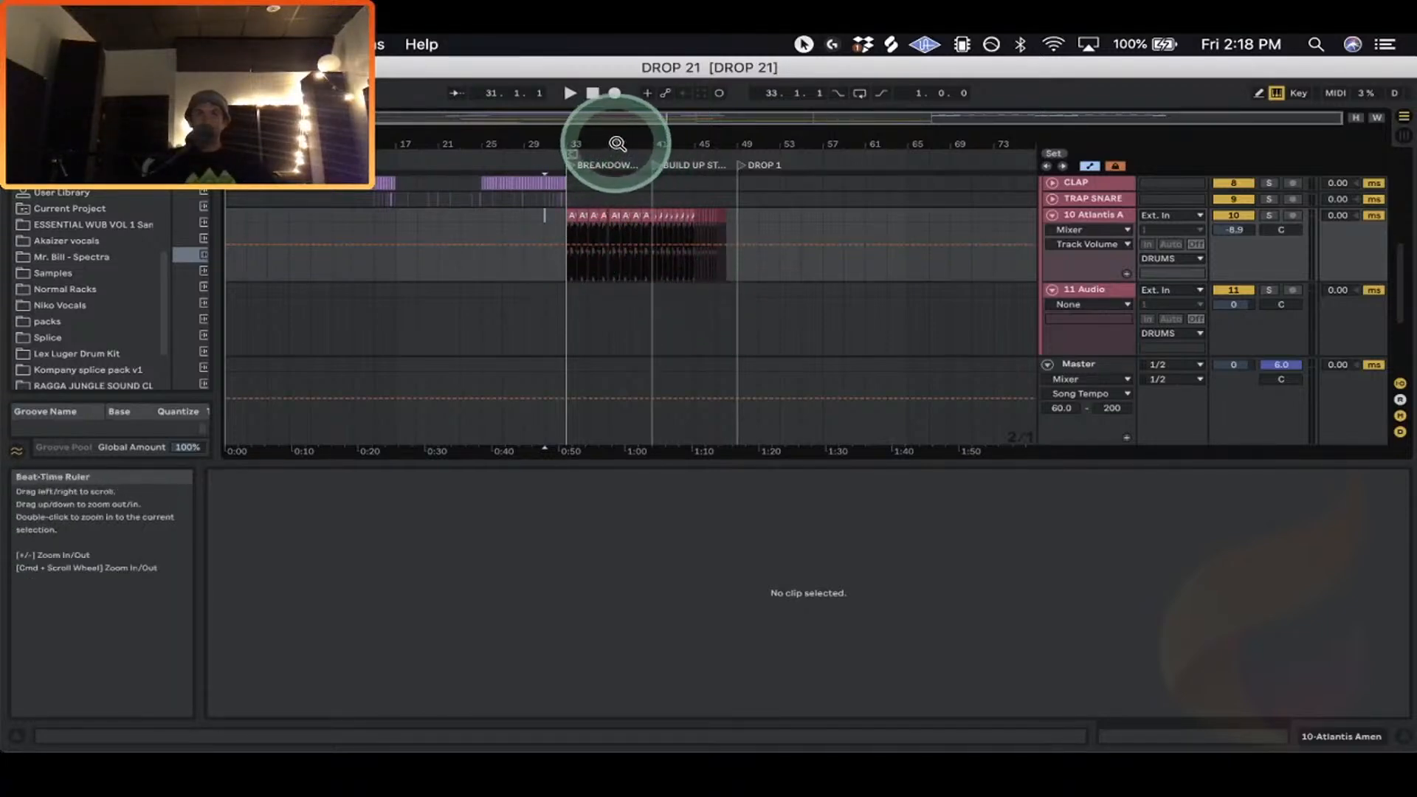
pyautogui.moveTo(617, 144)
pyautogui.mouseDown()
pyautogui.moveTo(619, 171)
pyautogui.moveTo(623, 142)
pyautogui.mouseUp()
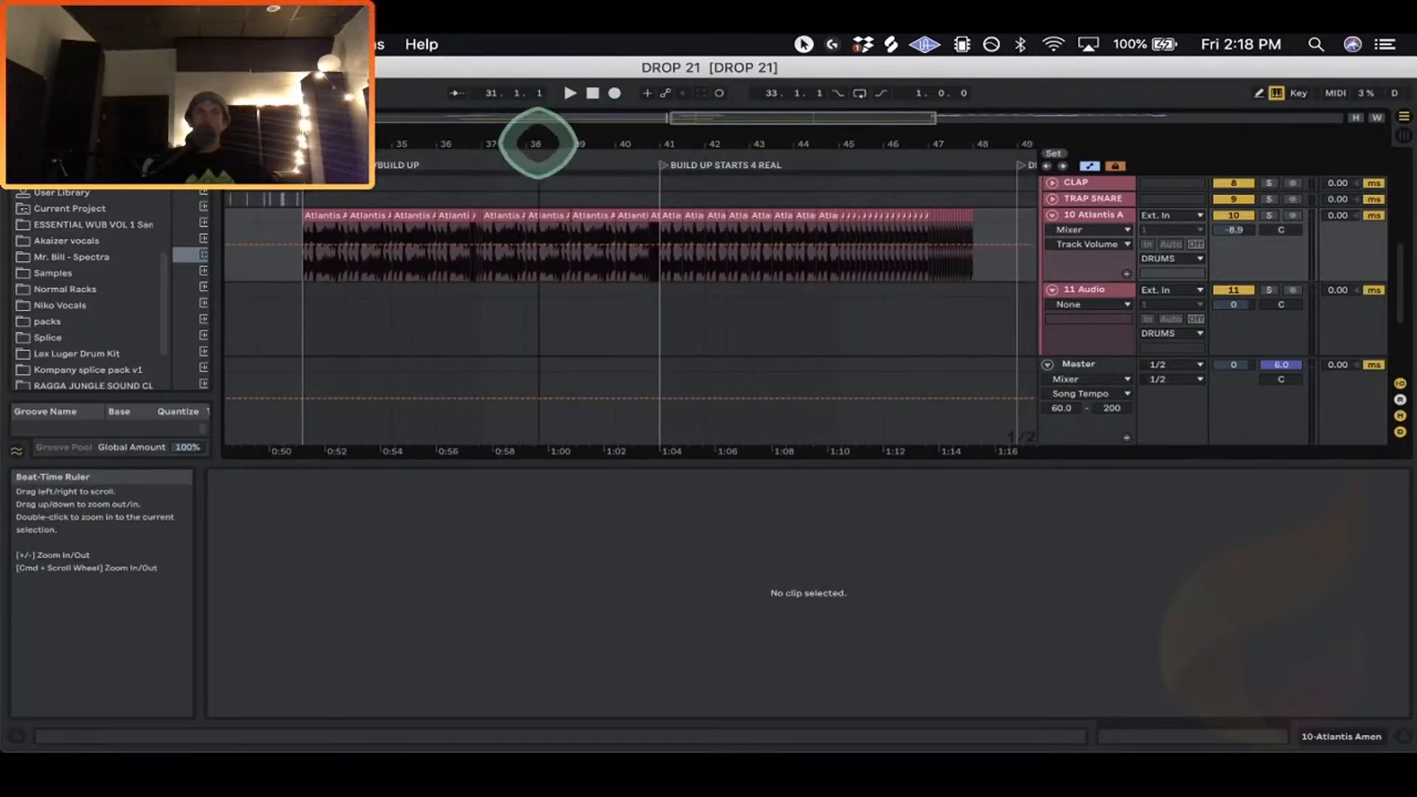
pyautogui.moveTo(535, 143); pyautogui.dragTo(538, 146)
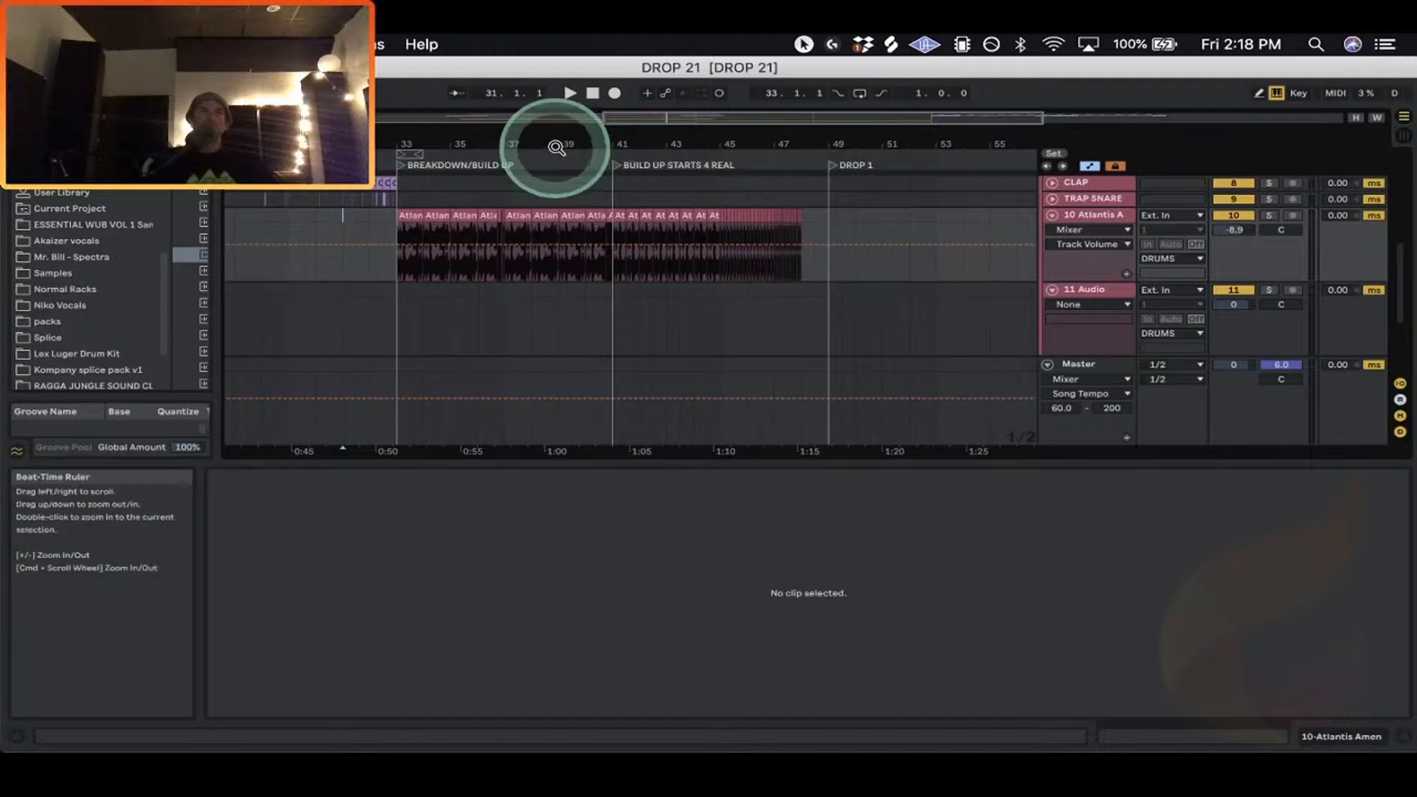
pyautogui.click(398, 215)
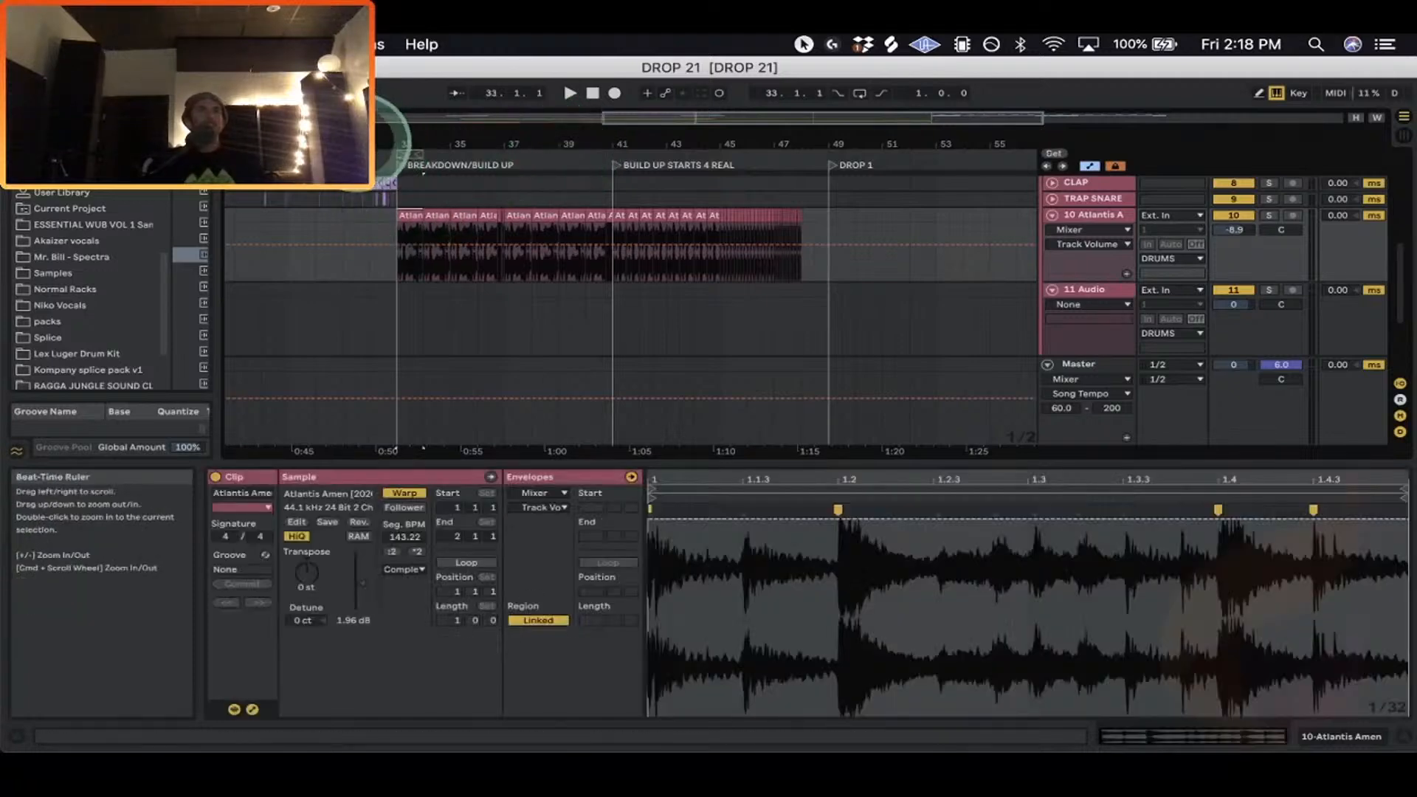
pyautogui.moveTo(389, 142); pyautogui.dragTo(458, 142)
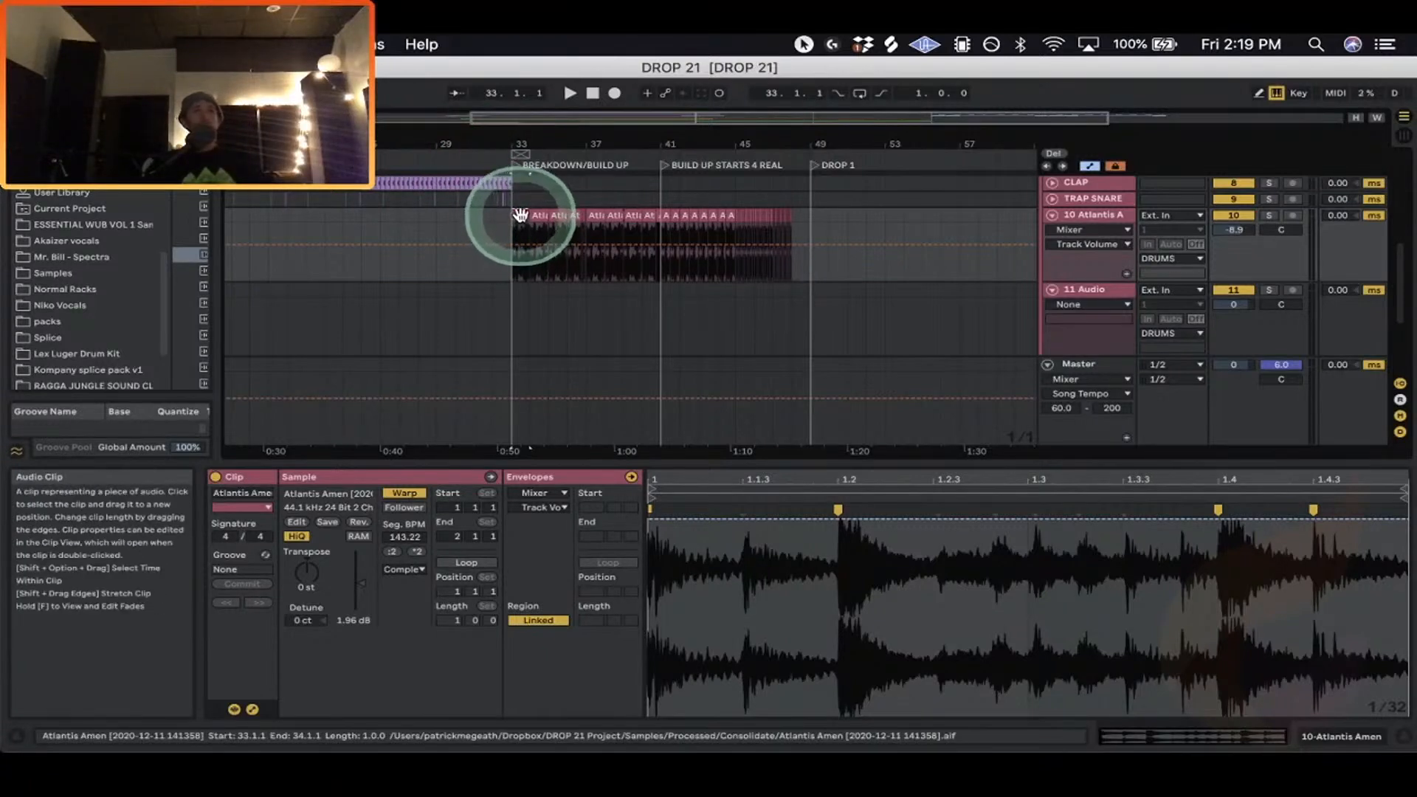
pyautogui.click(393, 222)
pyautogui.moveTo(417, 142); pyautogui.dragTo(509, 142)
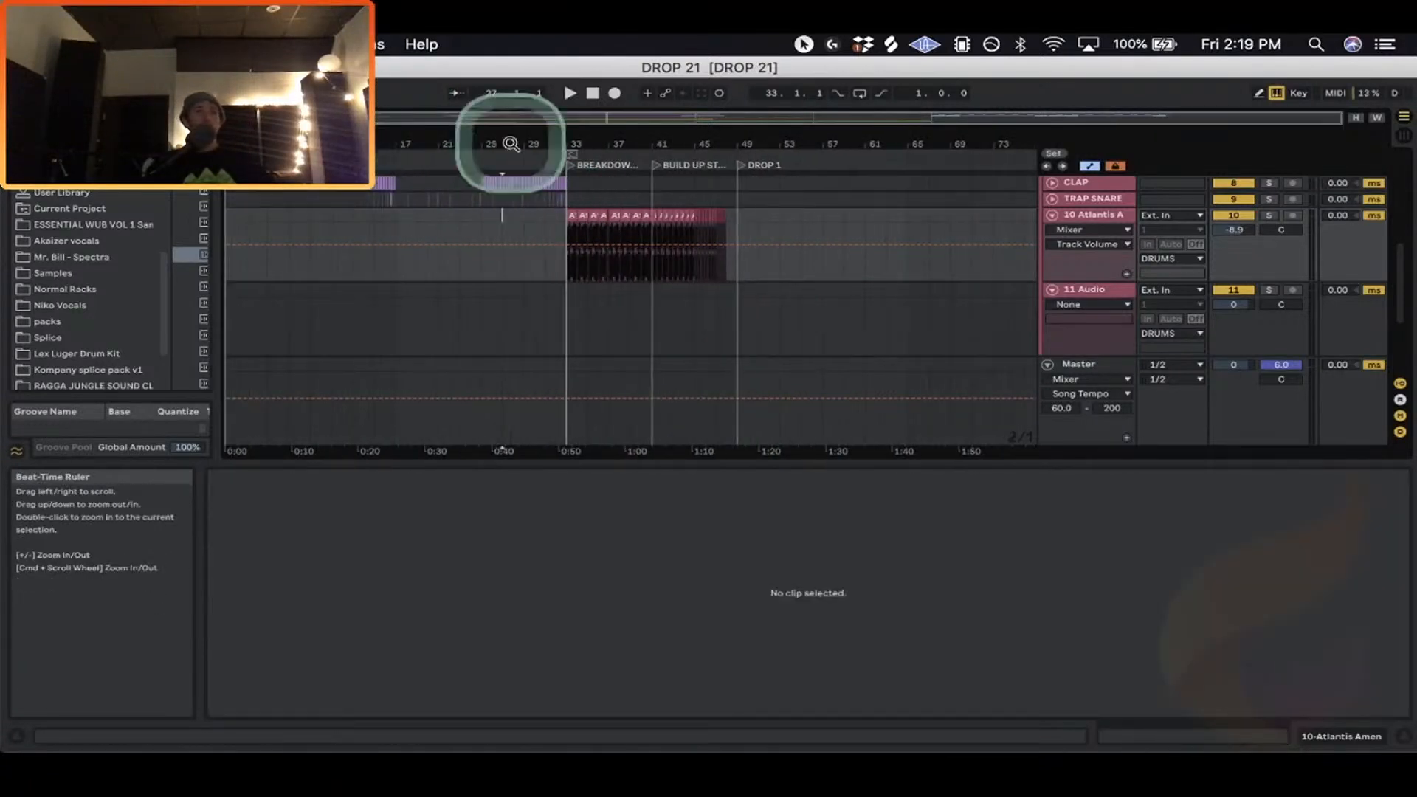
# Play the arrangement from 1.1.1 through the breakdown and build-up into DROP 1.
pyautogui.click(229, 219)
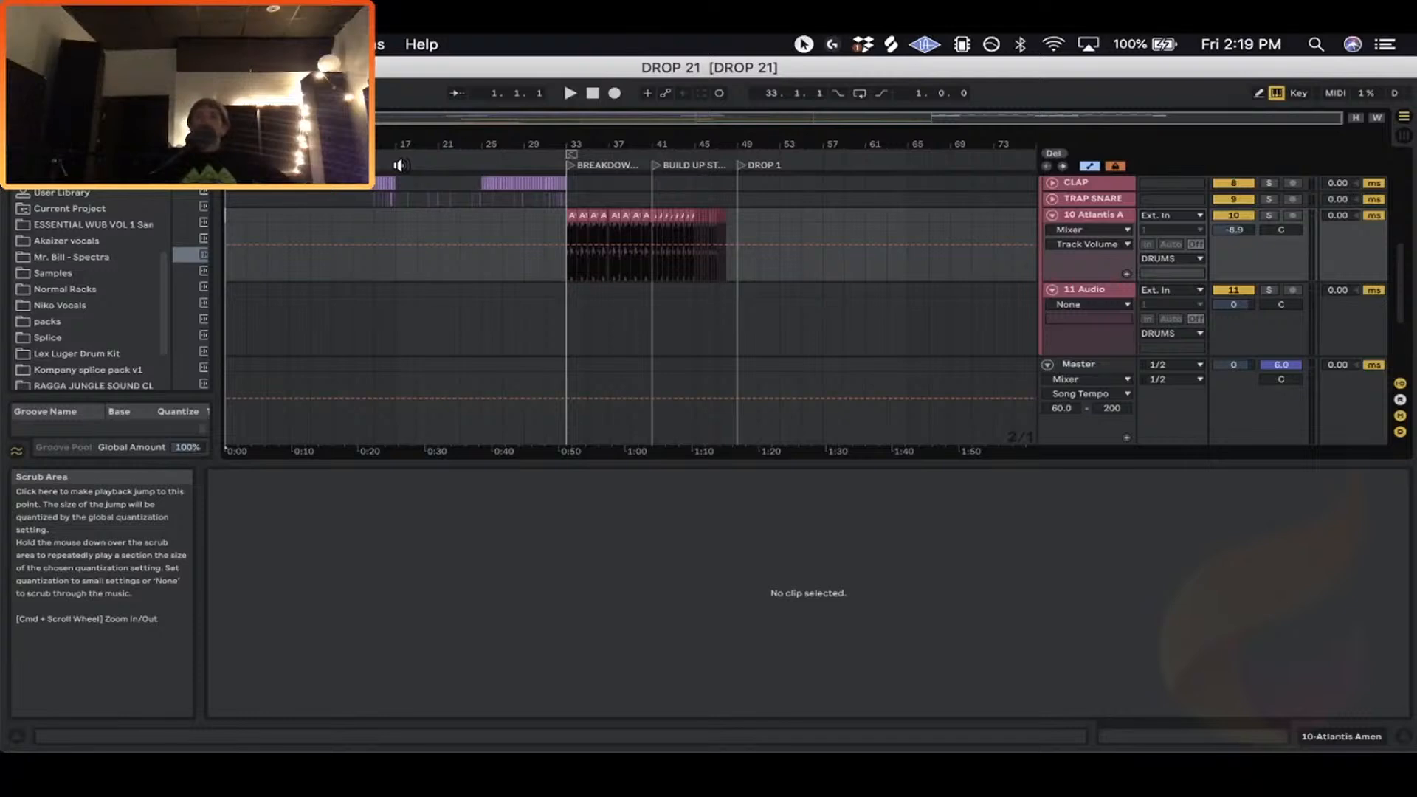
pyautogui.press('space')
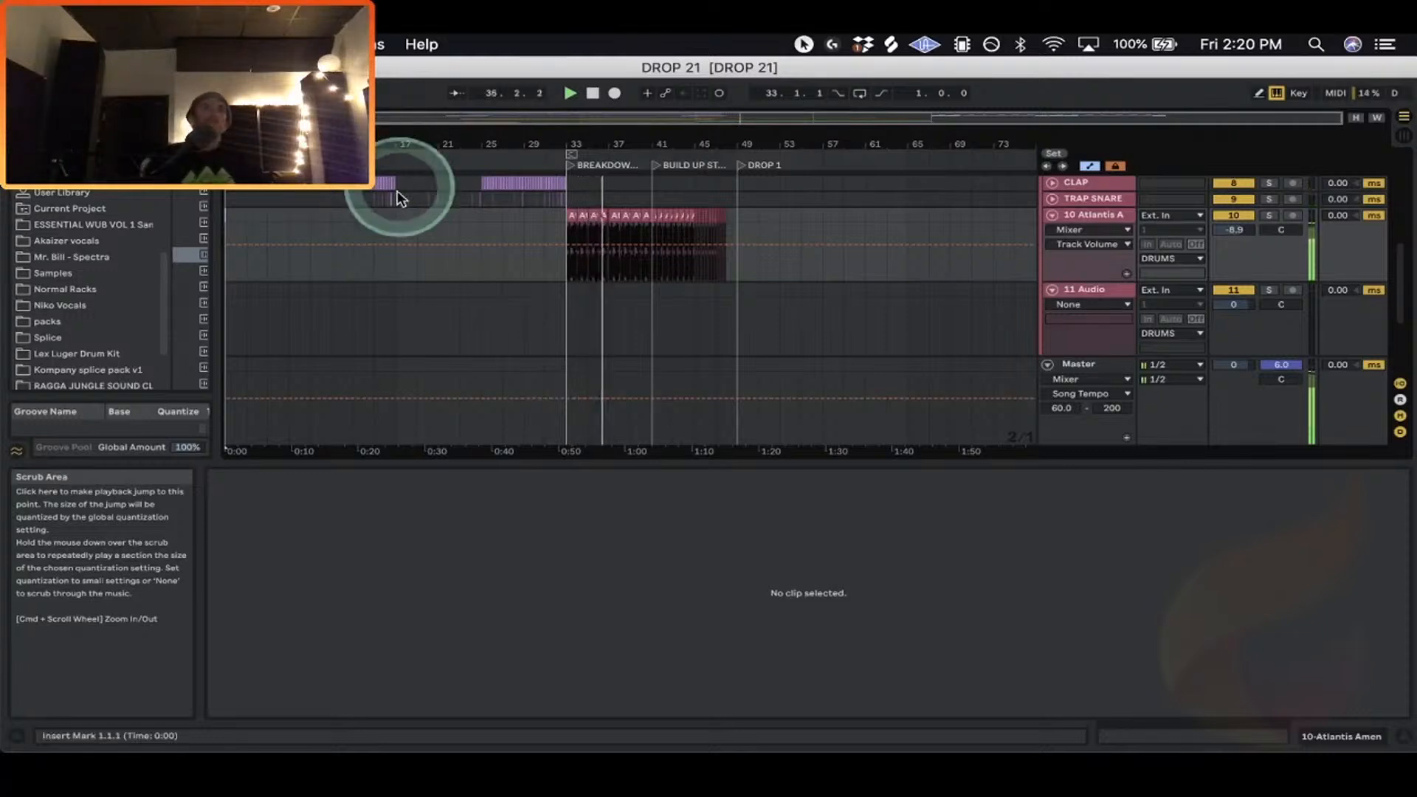
pyautogui.moveTo(632, 144); pyautogui.dragTo(558, 145)
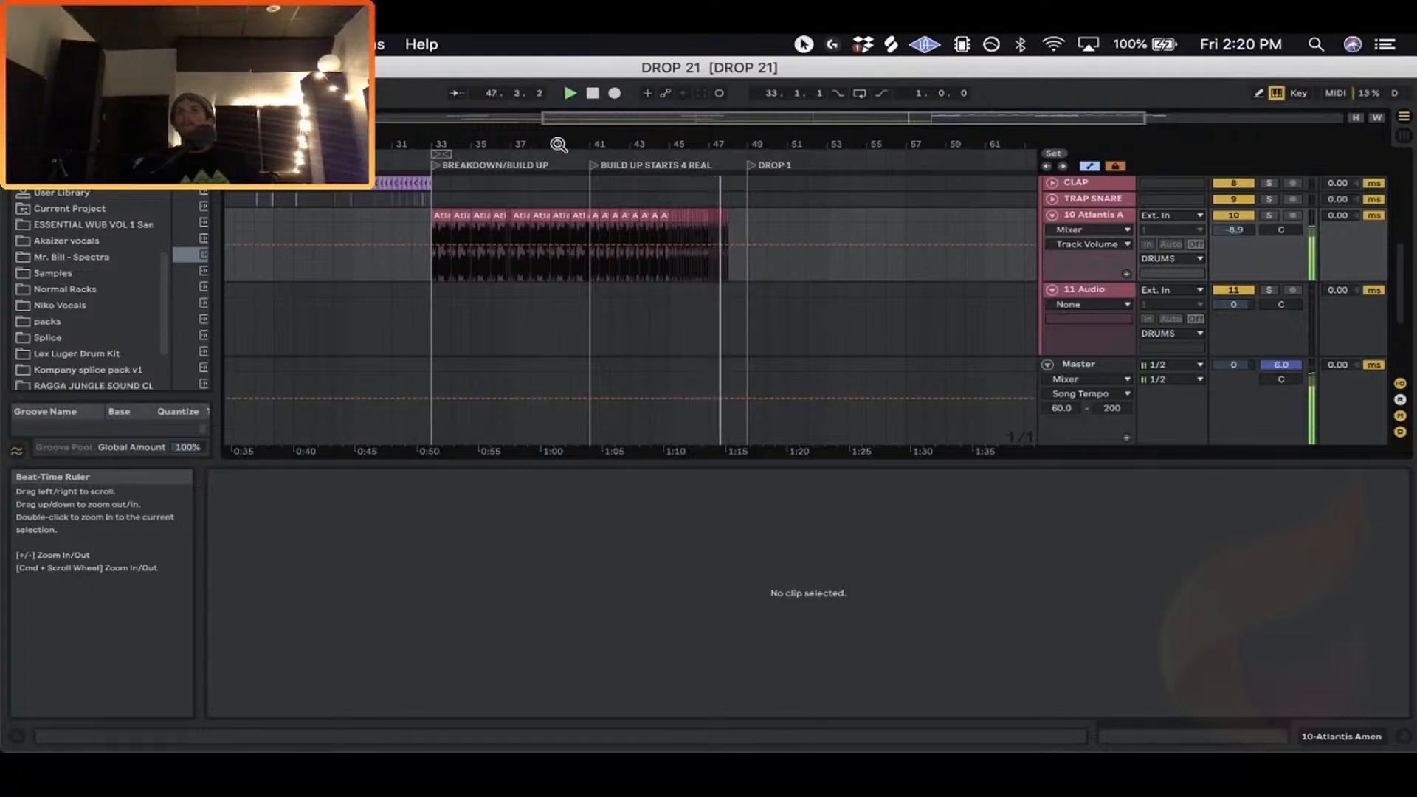
pyautogui.click(620, 168)
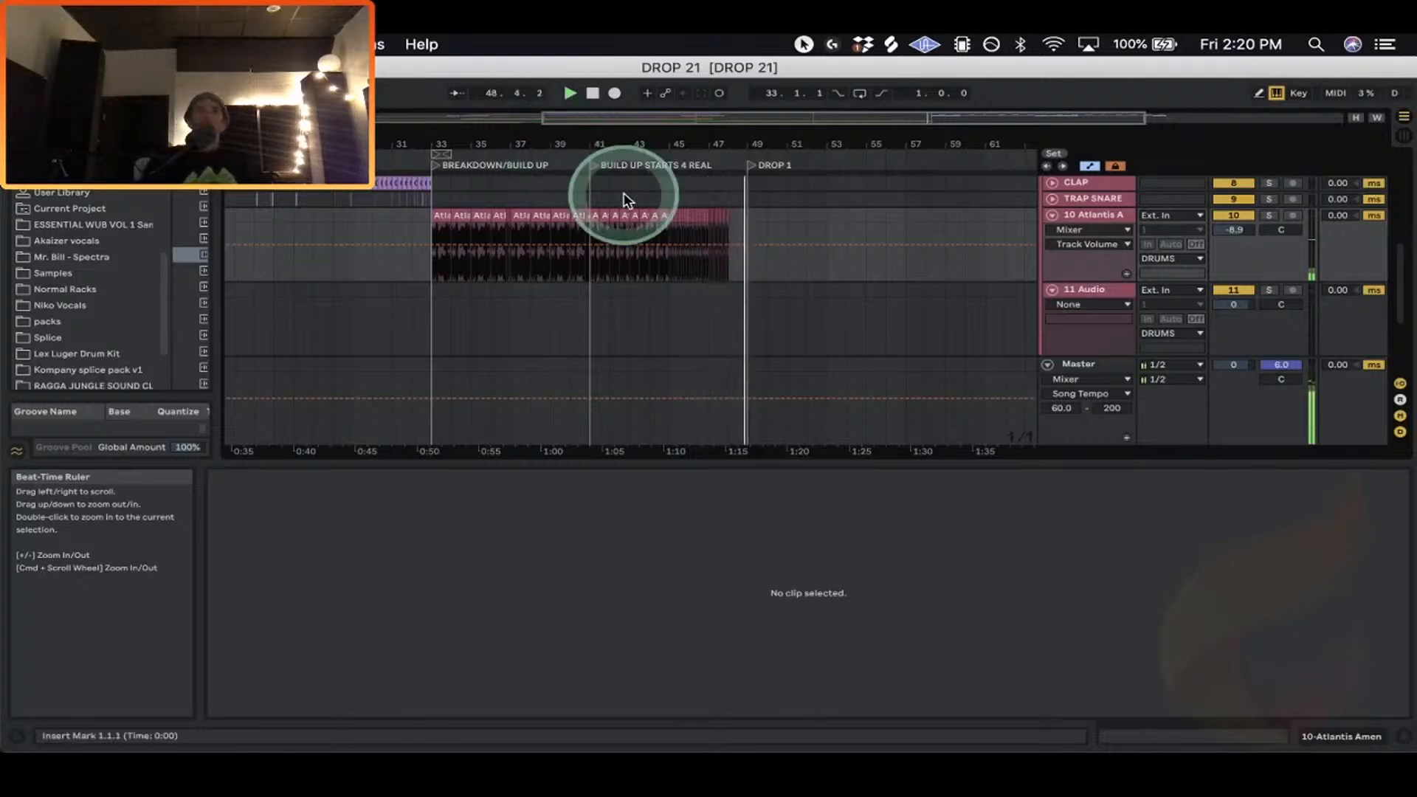
pyautogui.click(478, 161)
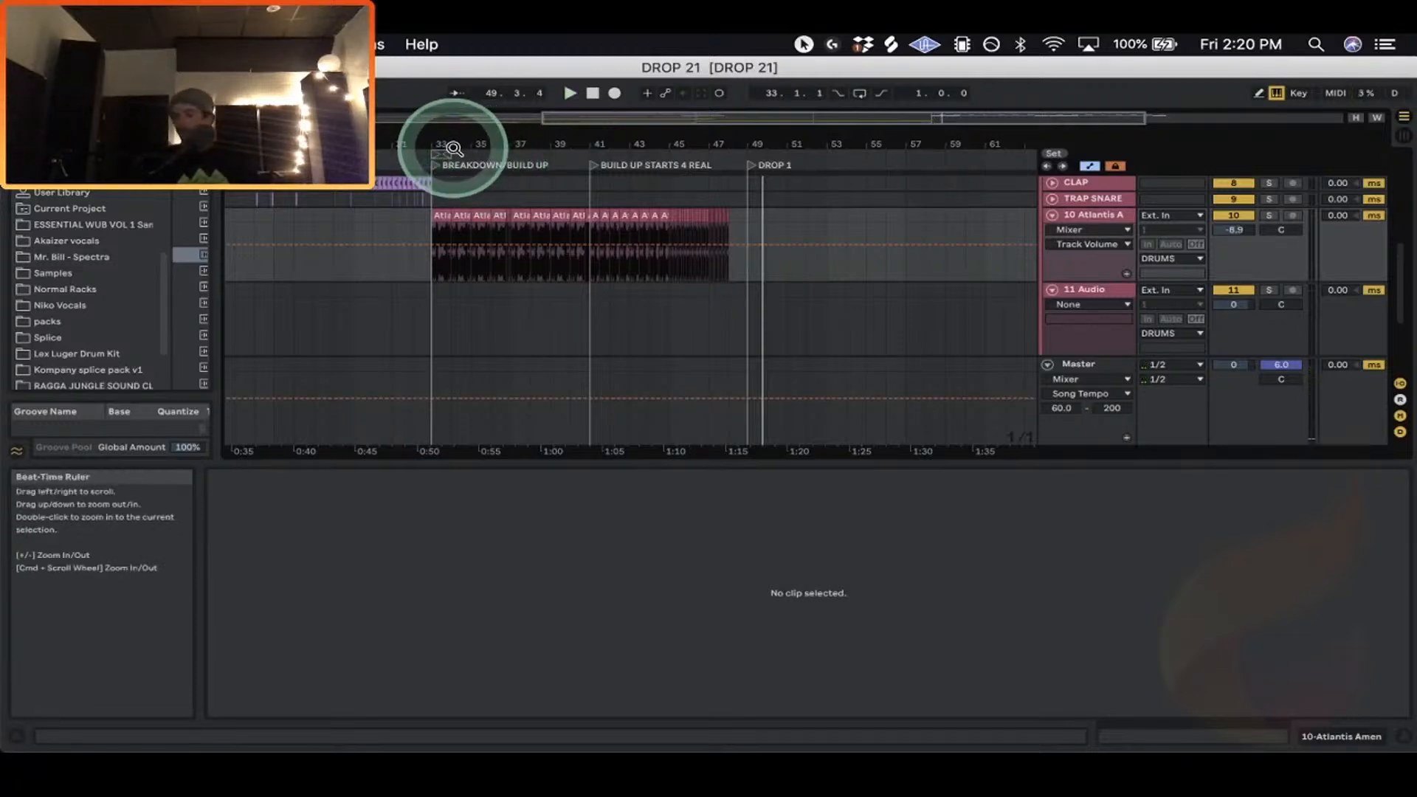
# Add an Auto Filter from the COOL FX collection to the Atlantis Amen track and lower its cutoff to 63.6 Hz.
pyautogui.click(436, 231)
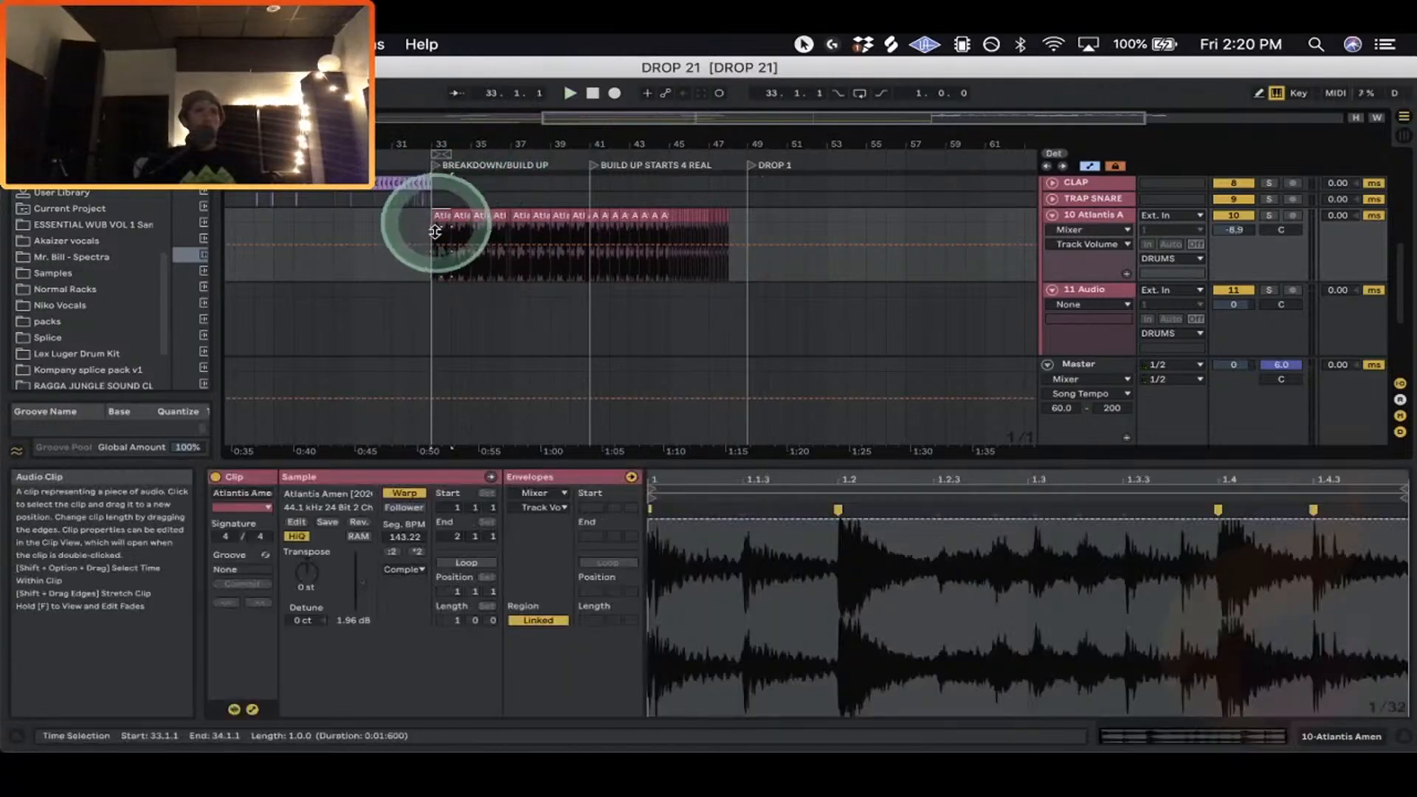
pyautogui.scroll(10, 109, 268)
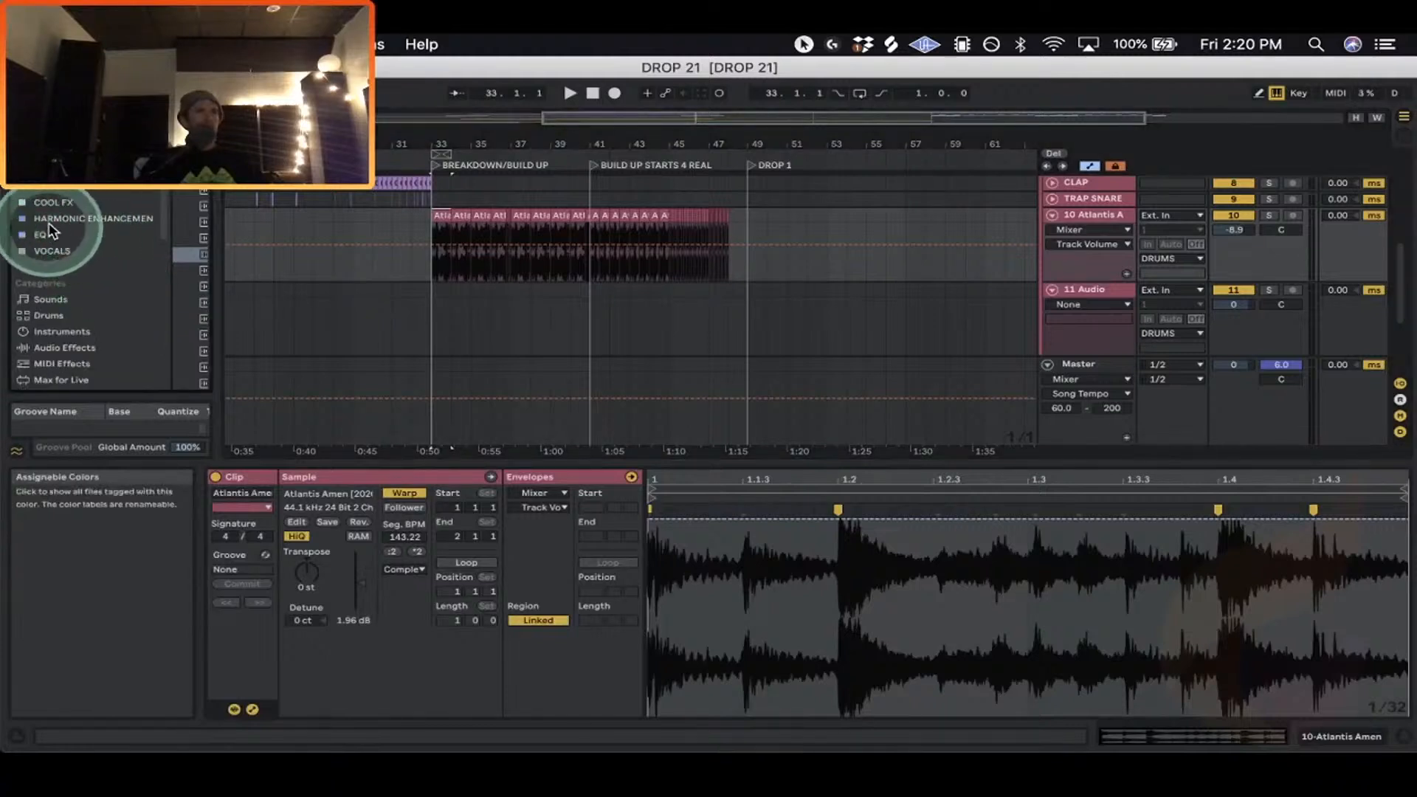
pyautogui.click(81, 203)
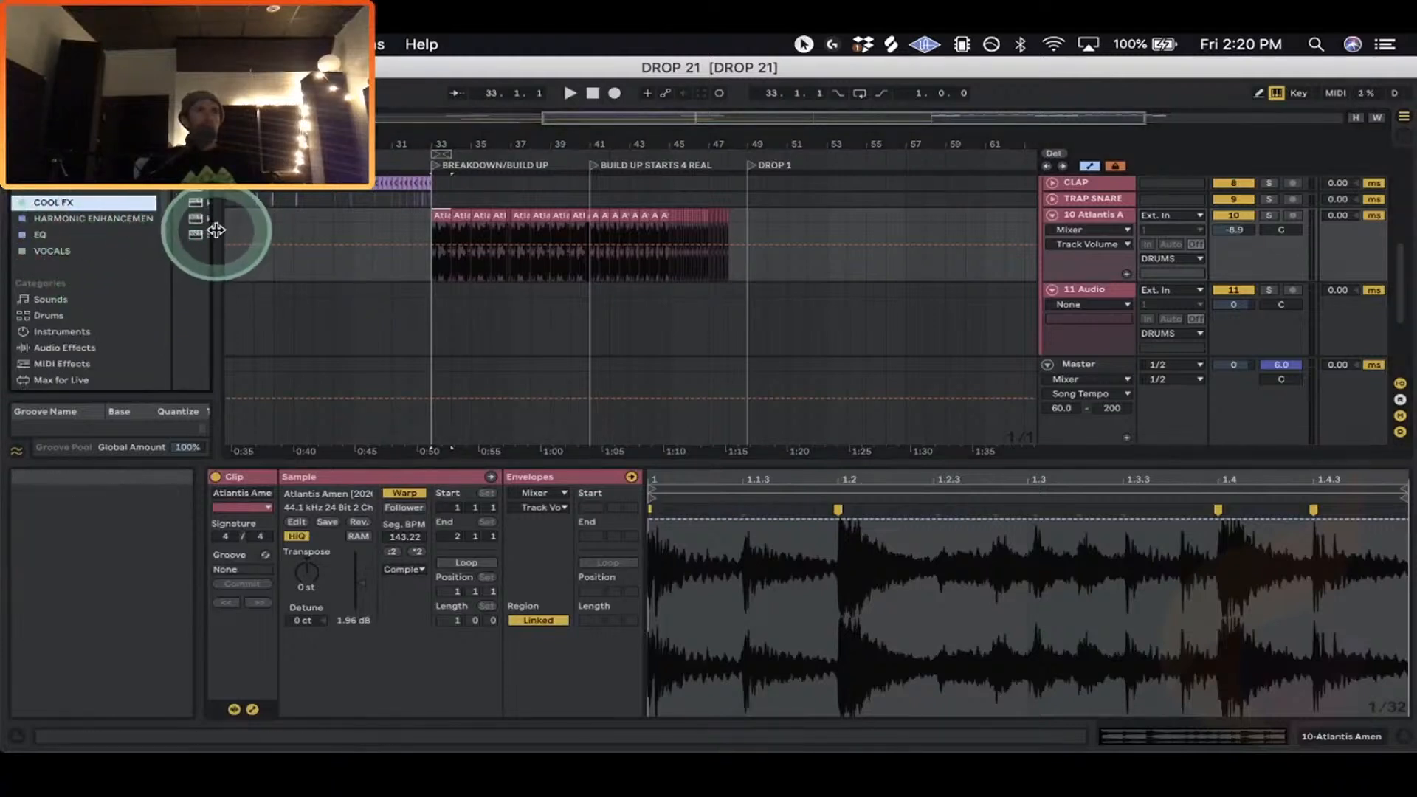
pyautogui.moveTo(215, 230); pyautogui.dragTo(475, 237)
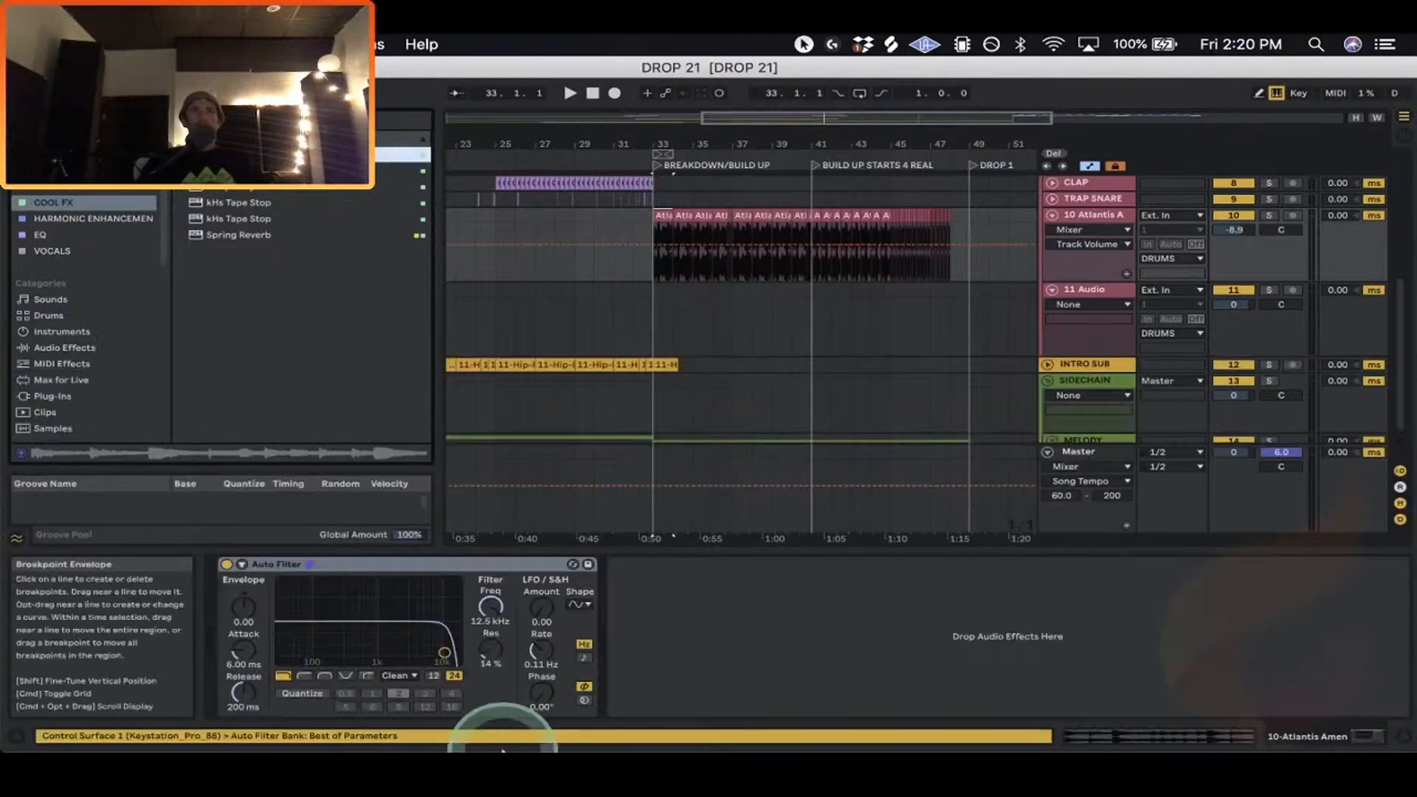
pyautogui.moveTo(493, 594); pyautogui.dragTo(490, 628)
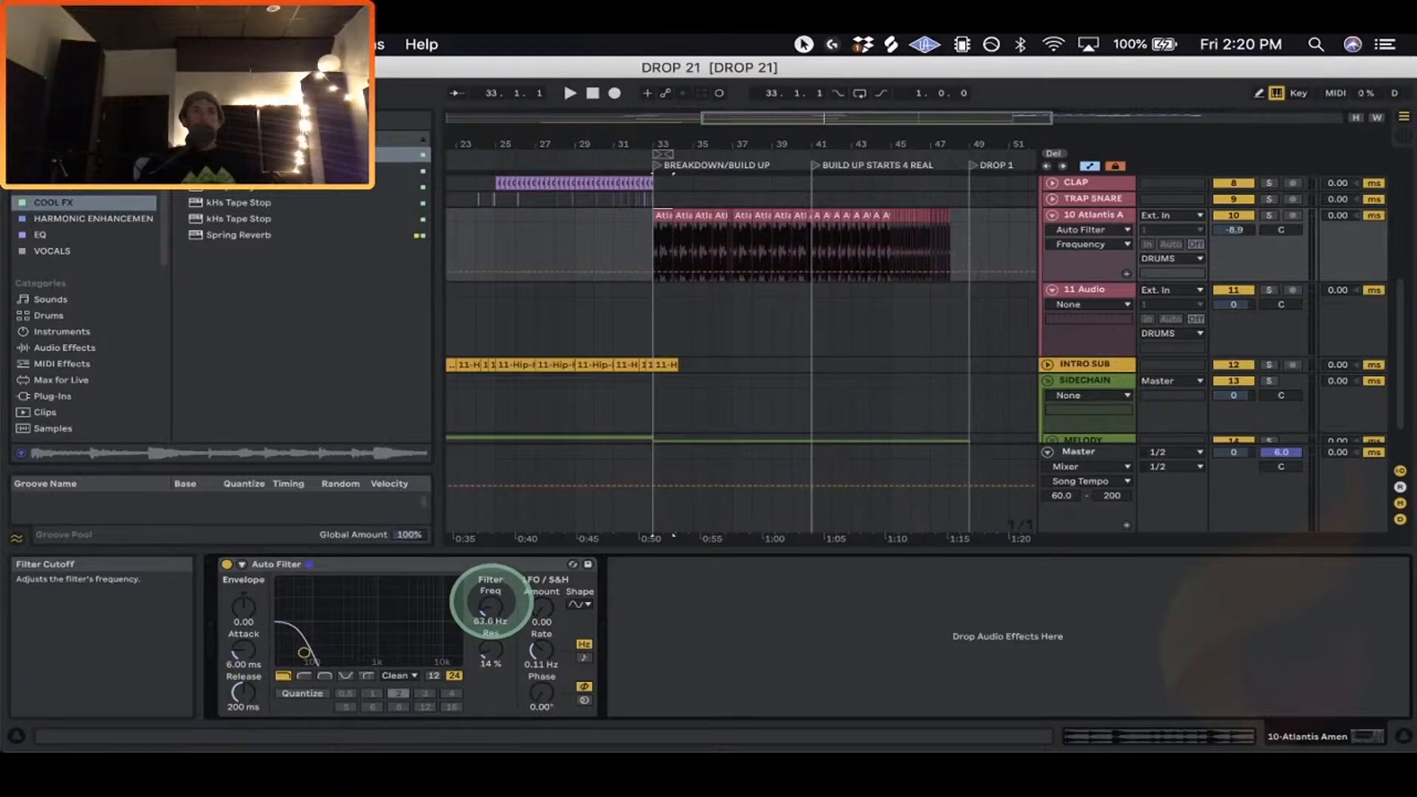
# Automate the Auto Filter frequency from 57.2 Hz at bar 33, kept low until about bar 40, rising to 19.9 kHz at bar 41.
pyautogui.click(653, 272)
pyautogui.press('space')
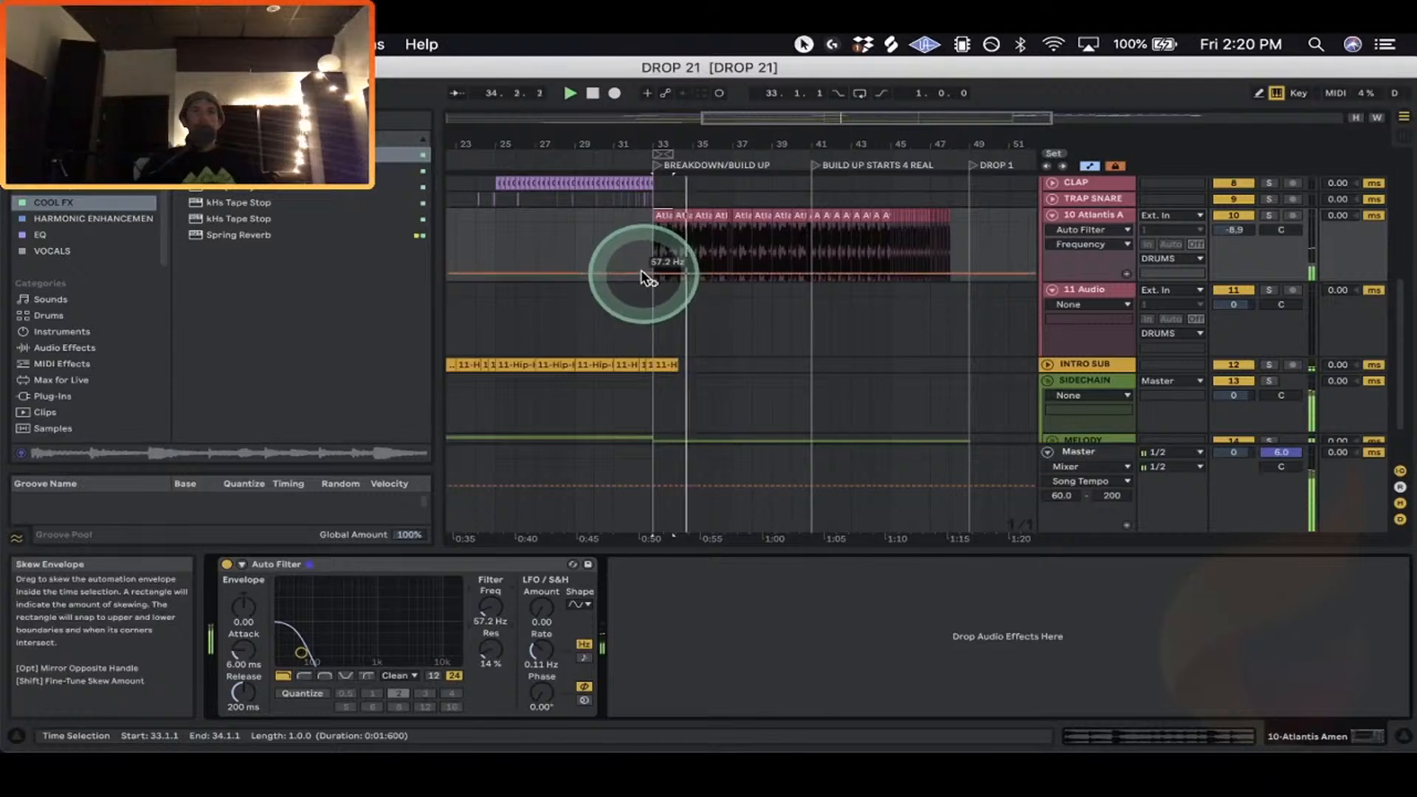
pyautogui.press('space')
pyautogui.click(642, 274)
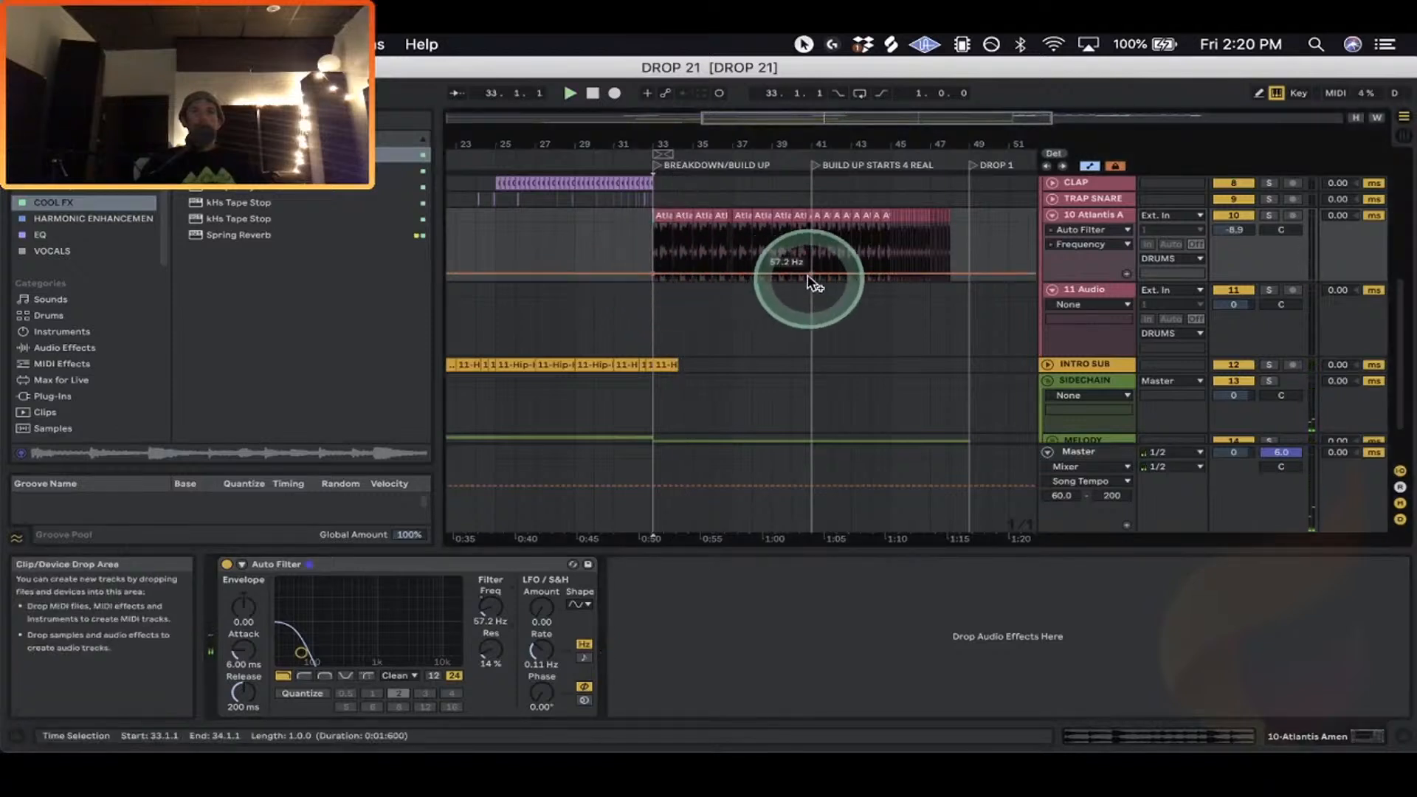
pyautogui.moveTo(811, 276); pyautogui.dragTo(811, 222)
pyautogui.press('space')
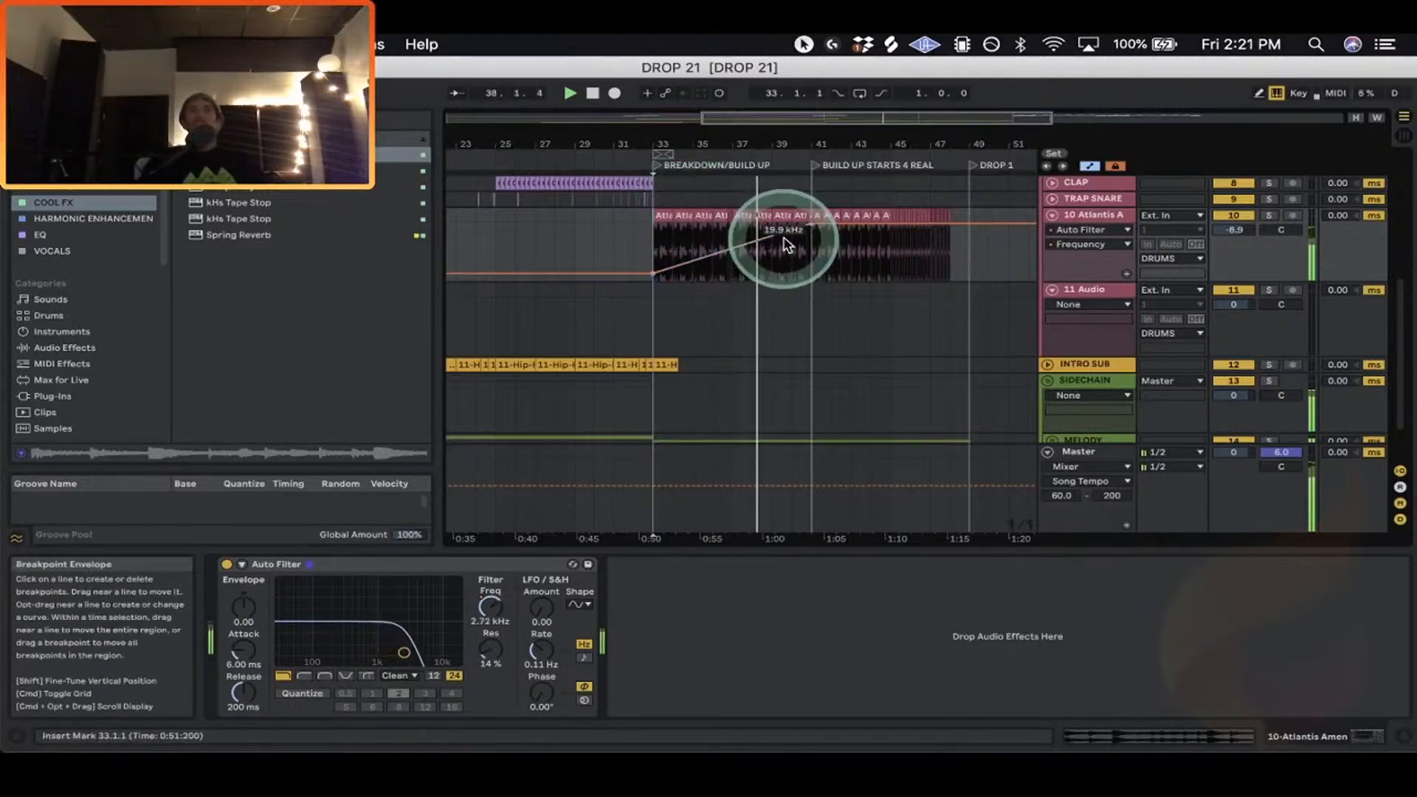
pyautogui.moveTo(786, 236); pyautogui.dragTo(791, 279)
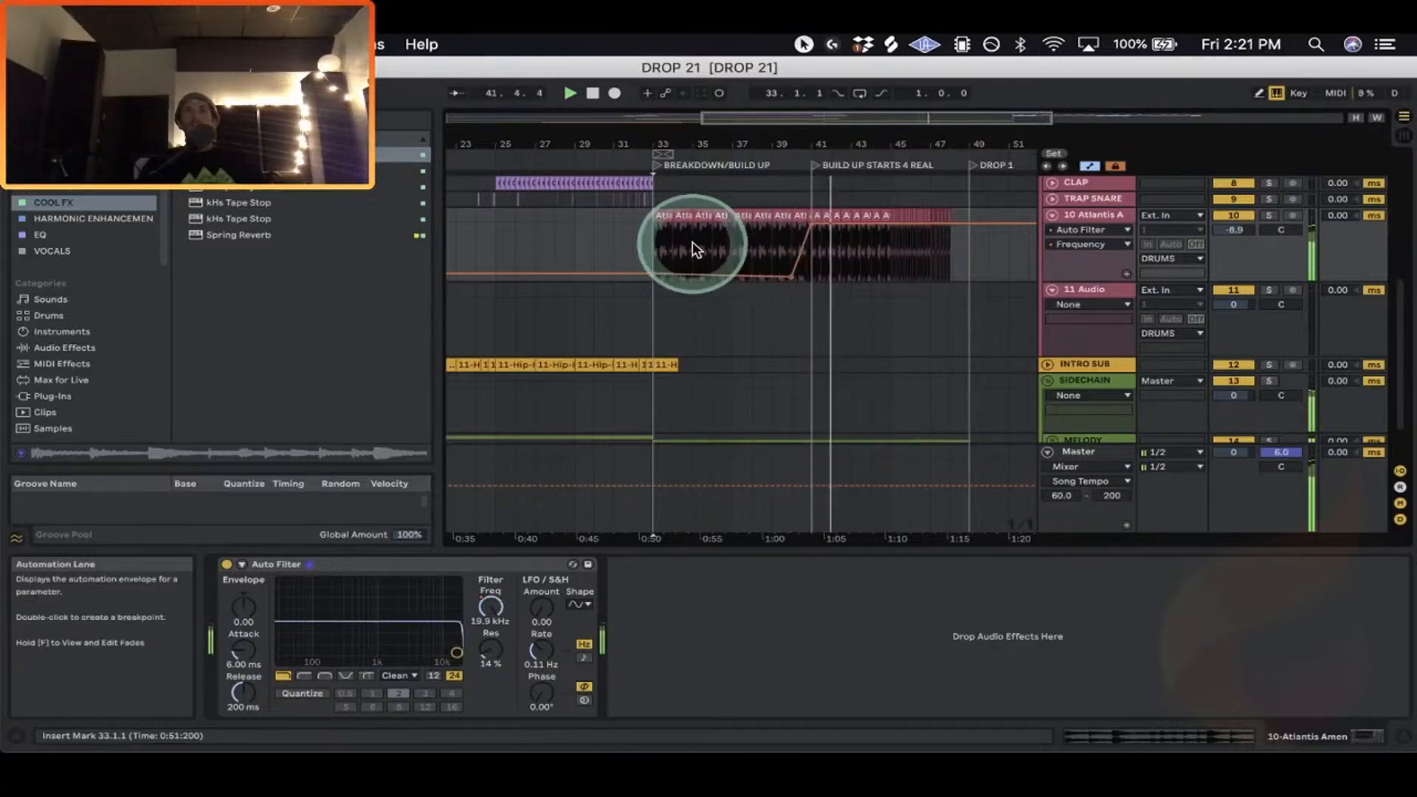
# Delete the Atlantis Amen clips between bars 33 and 41 and remove the Auto Filter from the track.
pyautogui.press('space')
pyautogui.moveTo(656, 227); pyautogui.dragTo(812, 212)
pyautogui.press('Delete')
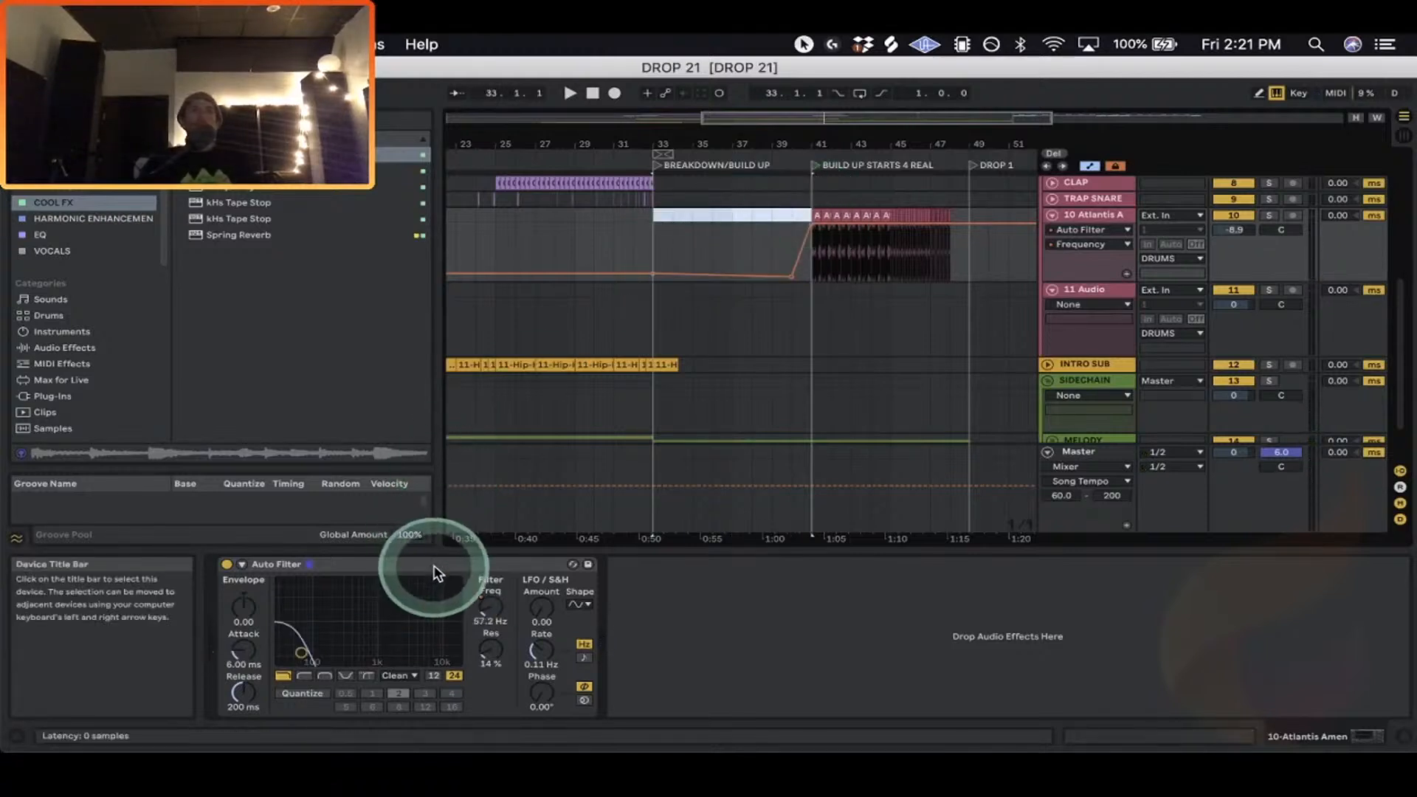
pyautogui.click(437, 565)
pyautogui.press('Delete')
# Play the remaining Atlantis Amen roll from 41.1.1 and lower the track volume to -9.2 dB.
pyautogui.click(813, 252)
pyautogui.press('space')
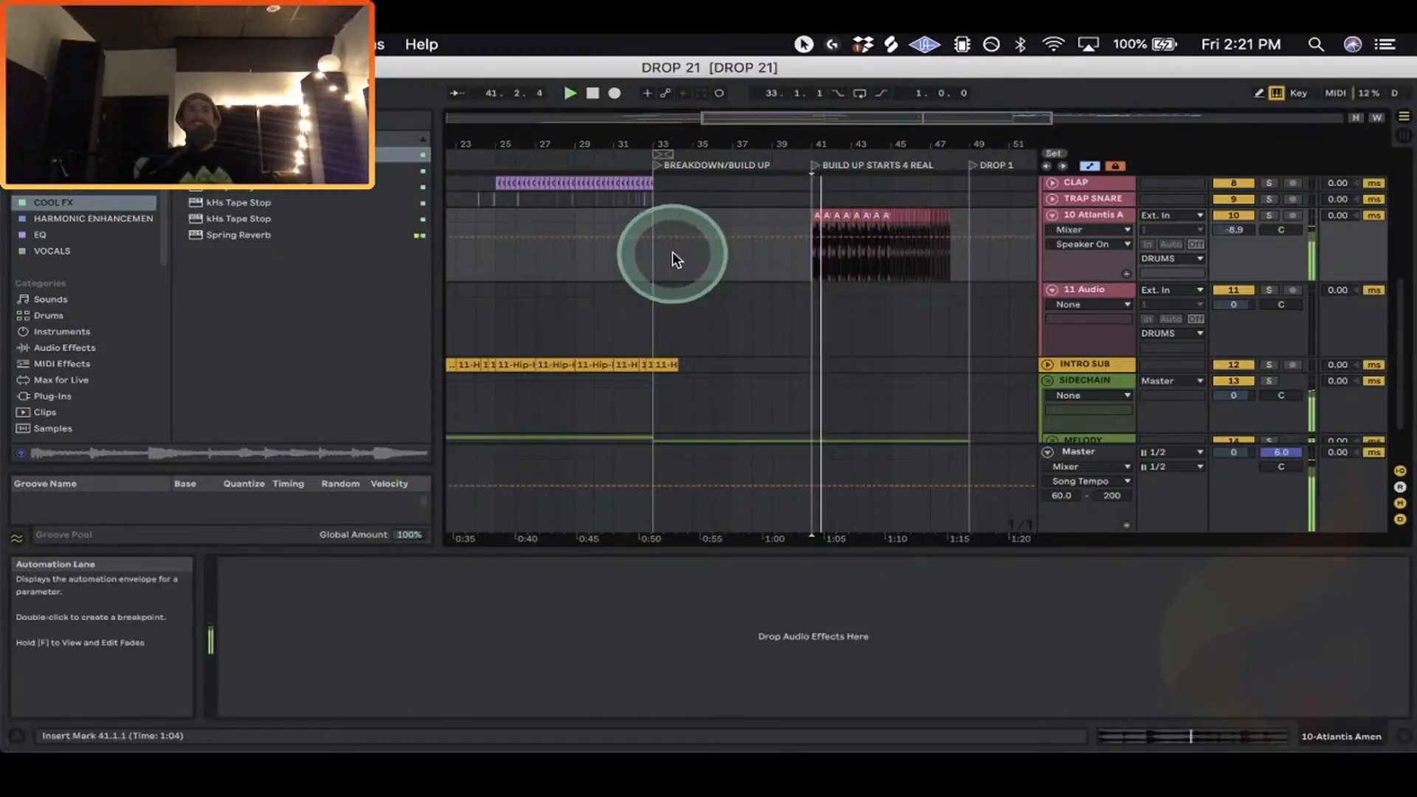
pyautogui.click(650, 256)
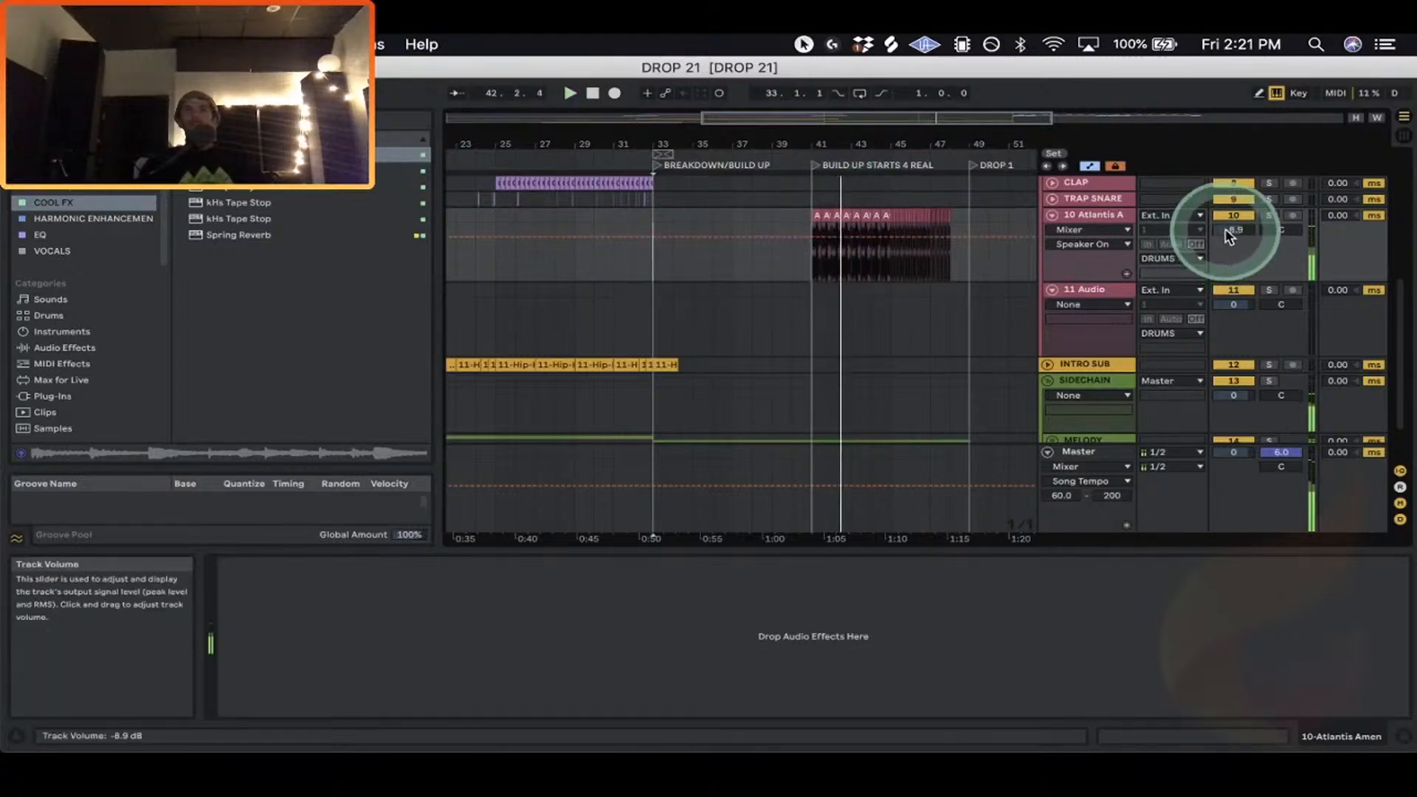
pyautogui.moveTo(1232, 229); pyautogui.dragTo(1233, 224)
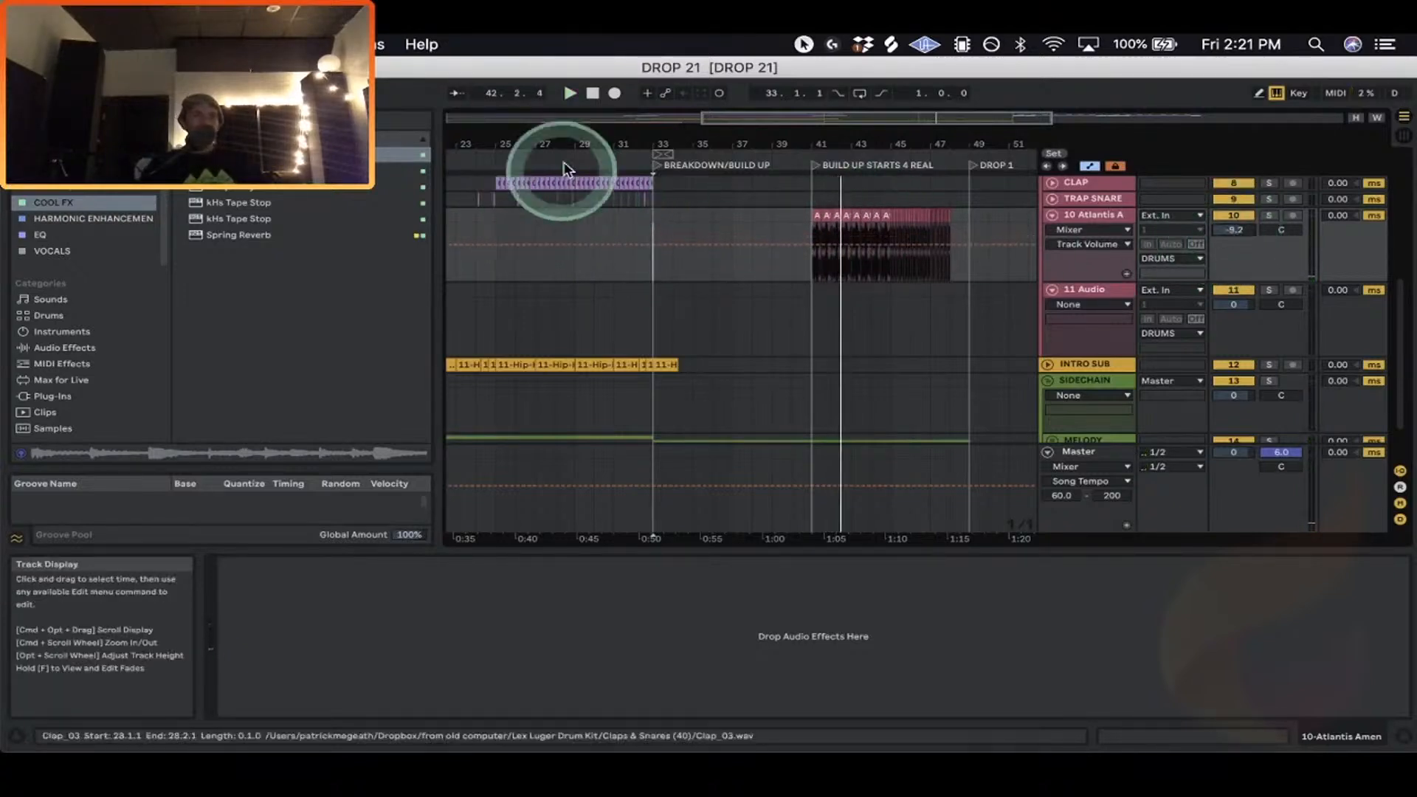
# Play the arrangement from 31.1.1 into the breakdown.
pyautogui.moveTo(569, 140); pyautogui.dragTo(572, 137)
pyautogui.click(694, 233)
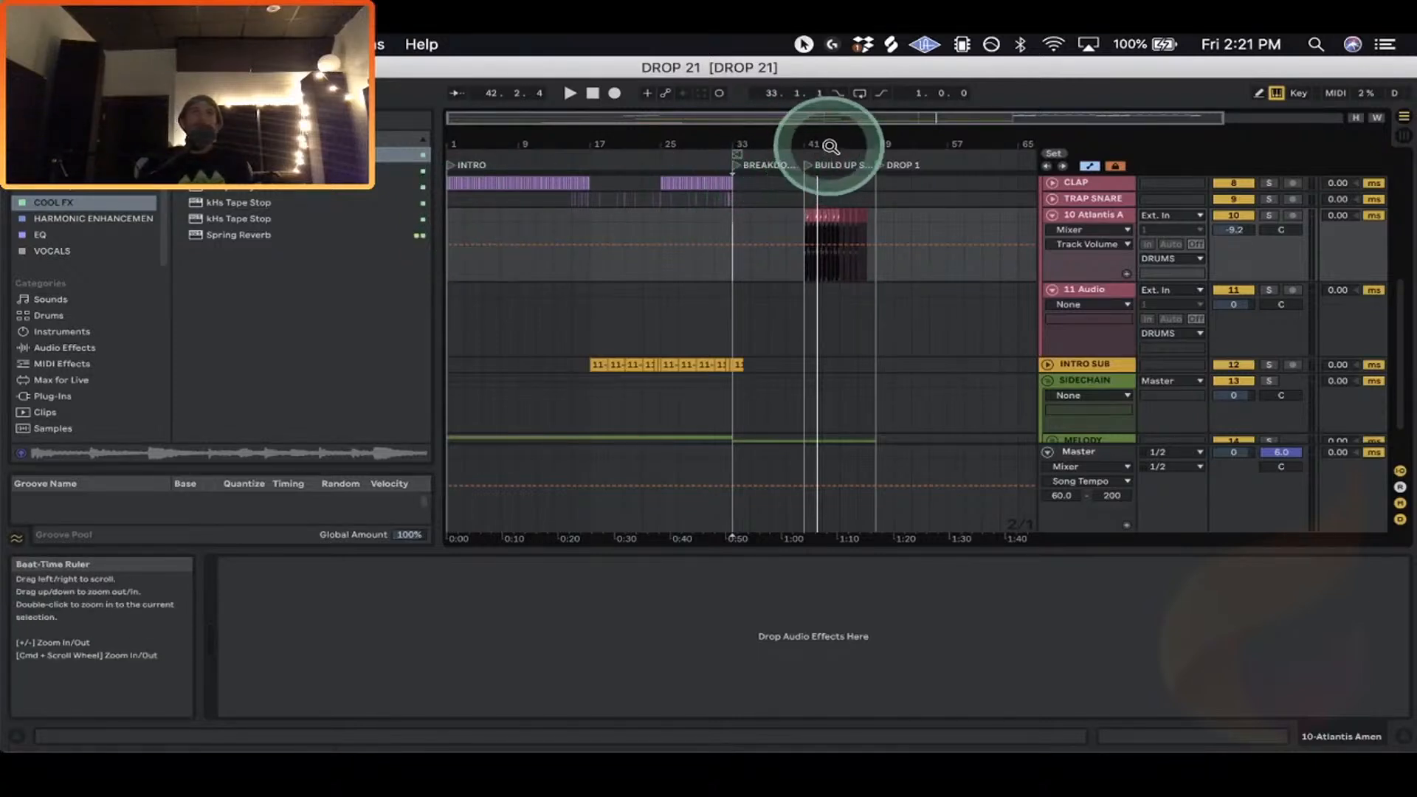
pyautogui.moveTo(829, 142); pyautogui.dragTo(828, 145)
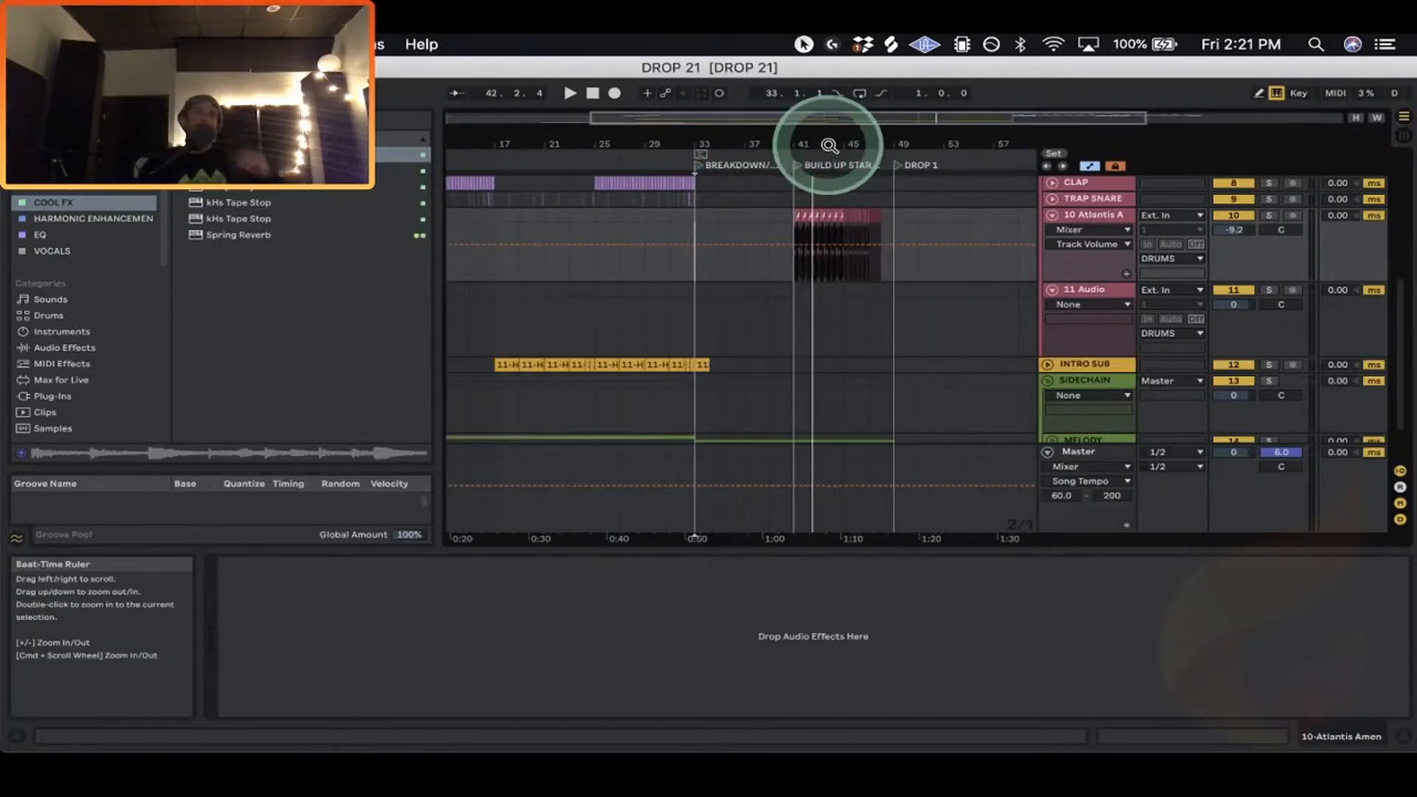
pyautogui.click(692, 236)
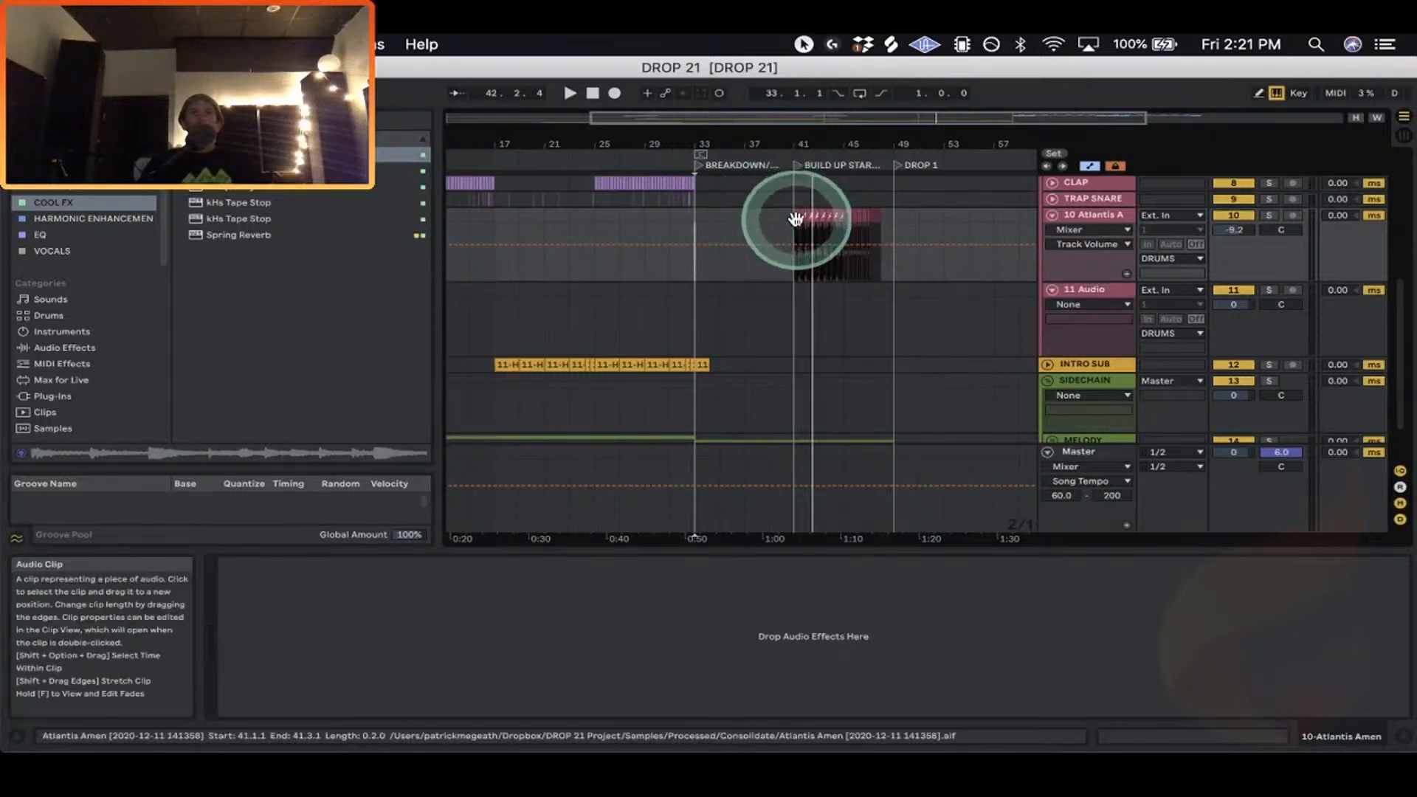
pyautogui.click(671, 220)
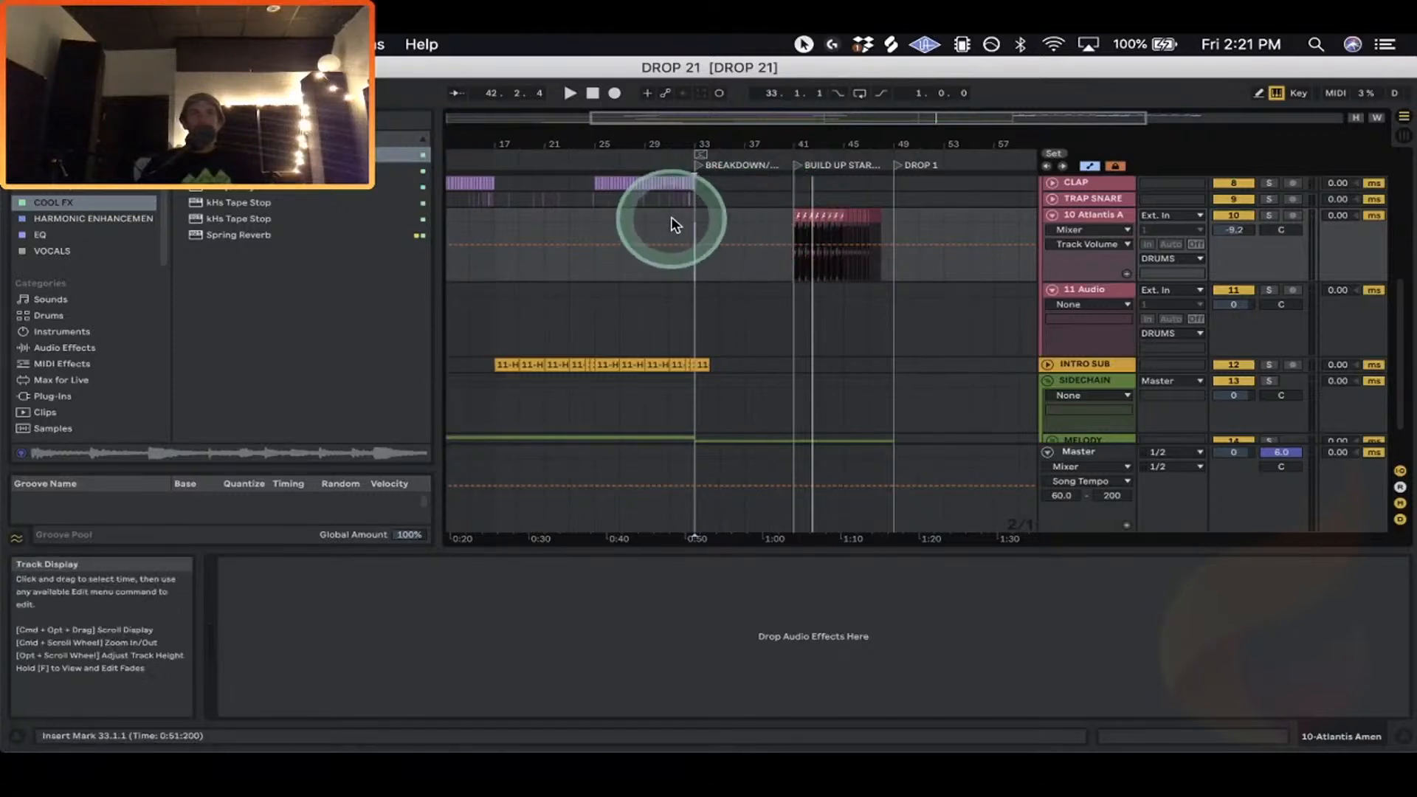
pyautogui.press('space')
# Unfold the FX group and copy the FX - white noise down clip to 33.1.1 on the Sweeps track.
pyautogui.moveTo(710, 145); pyautogui.dragTo(661, 374)
pyautogui.scroll(-3, 664, 369)
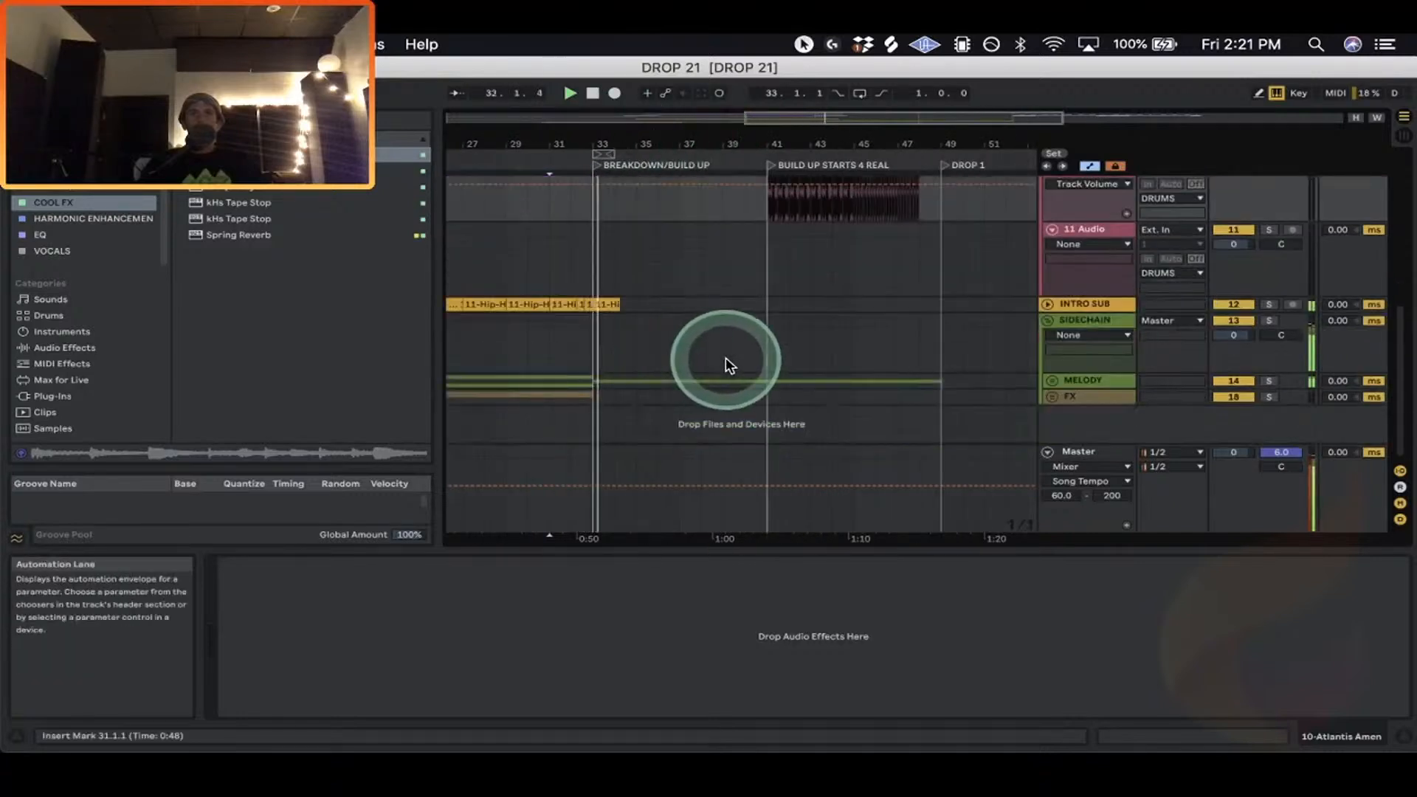
pyautogui.click(1052, 396)
pyautogui.scroll(-8, 778, 370)
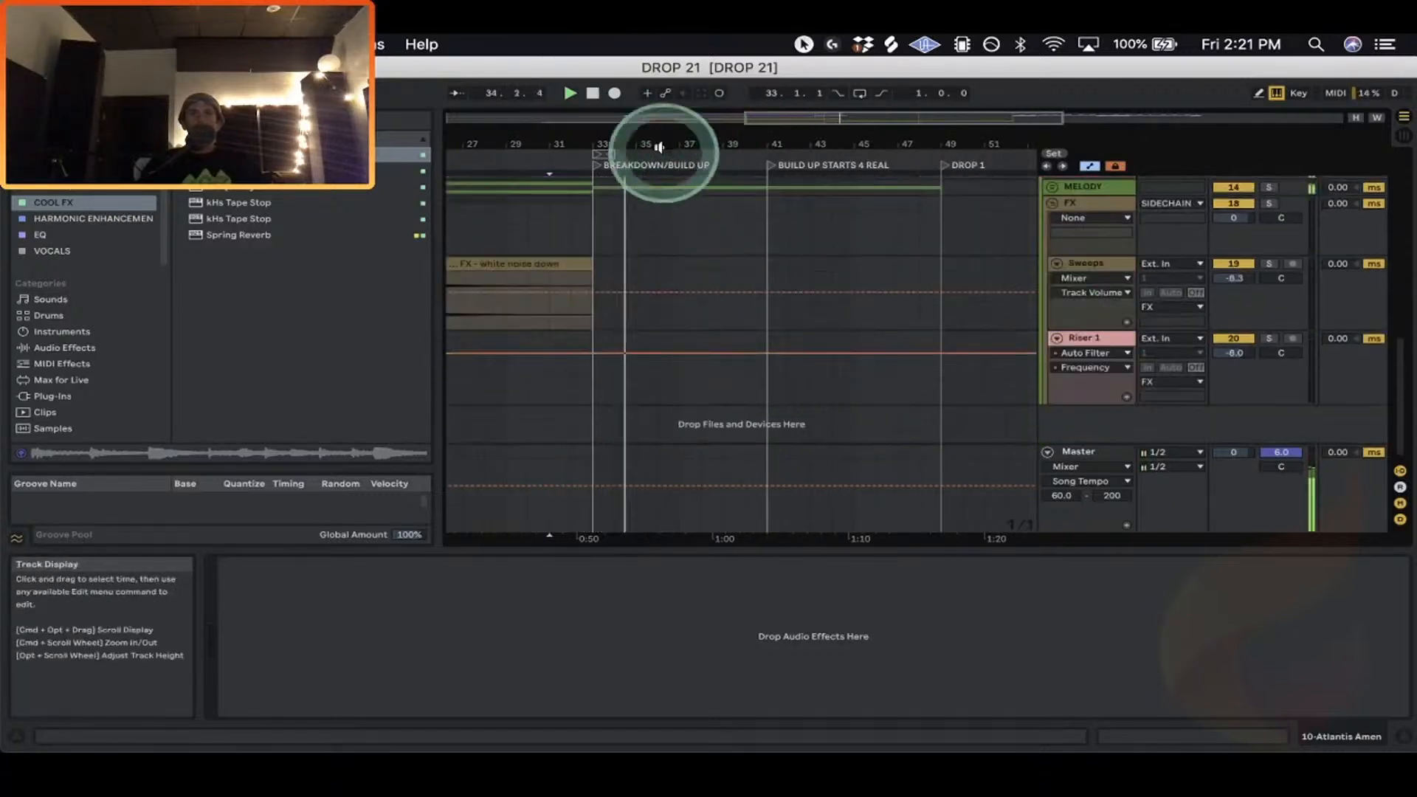
pyautogui.moveTo(659, 146); pyautogui.dragTo(673, 146)
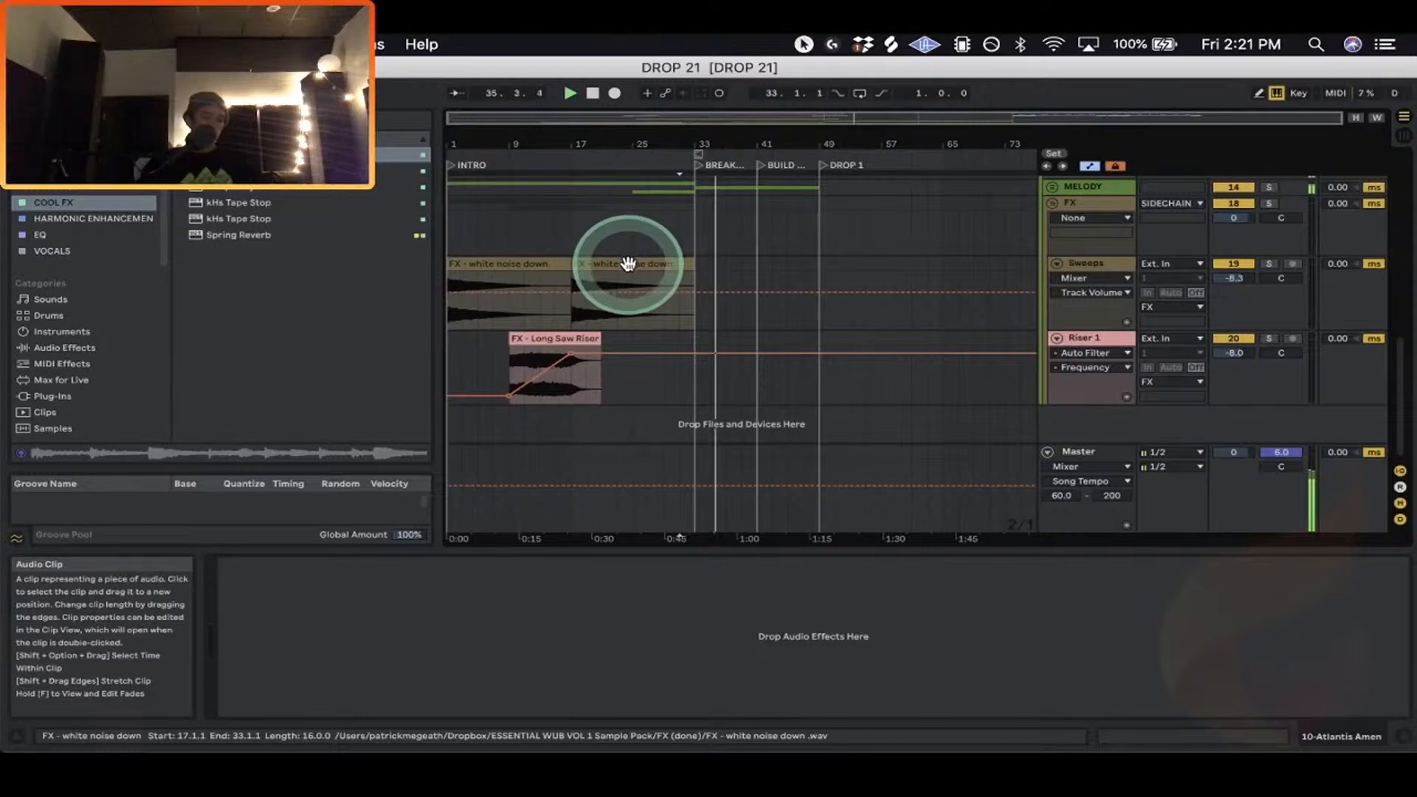
pyautogui.moveTo(628, 264); pyautogui.dragTo(747, 275)
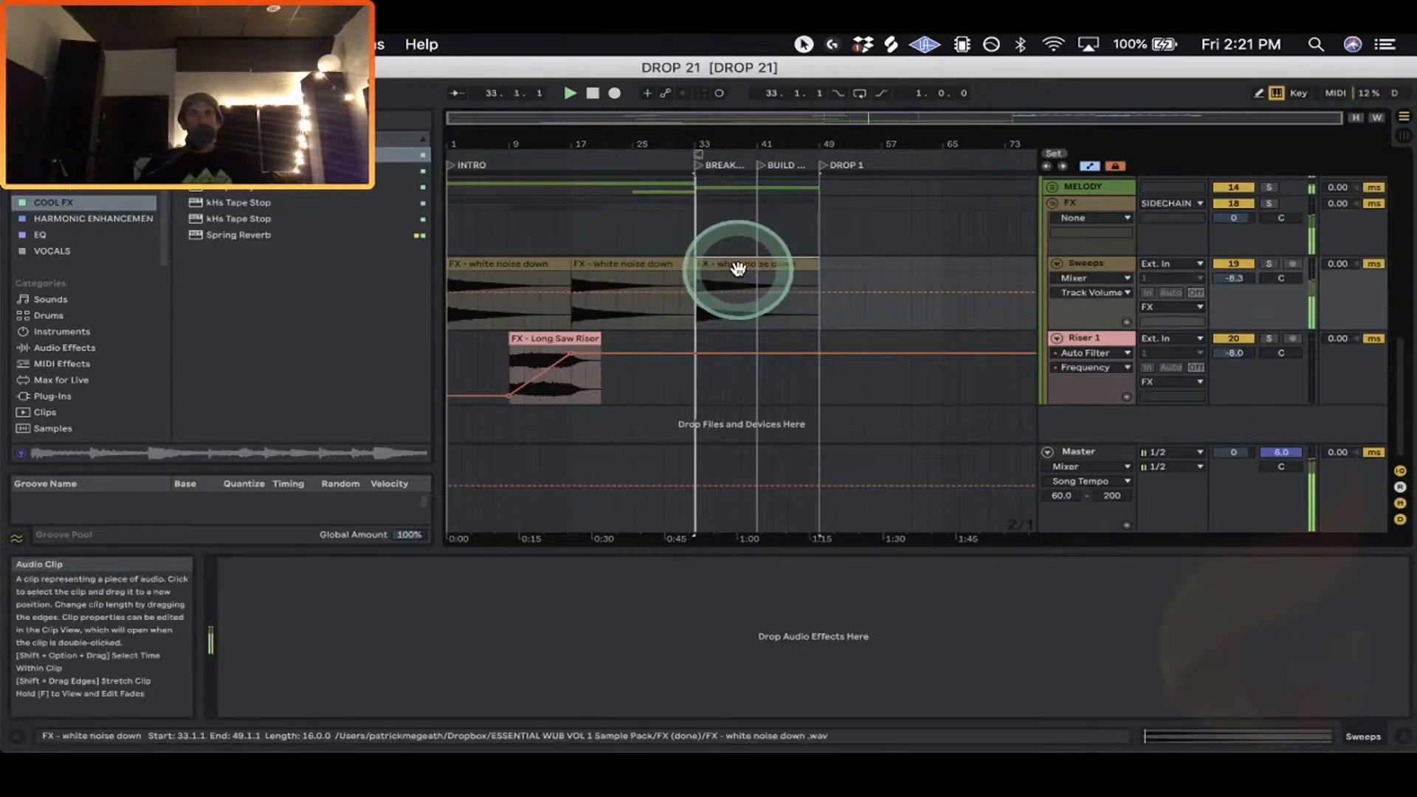
# Copy the FX - Long Saw Riser clip to 41.1.1 on the Riser 1 track and trim its end to 49.1.1.
pyautogui.click(558, 338)
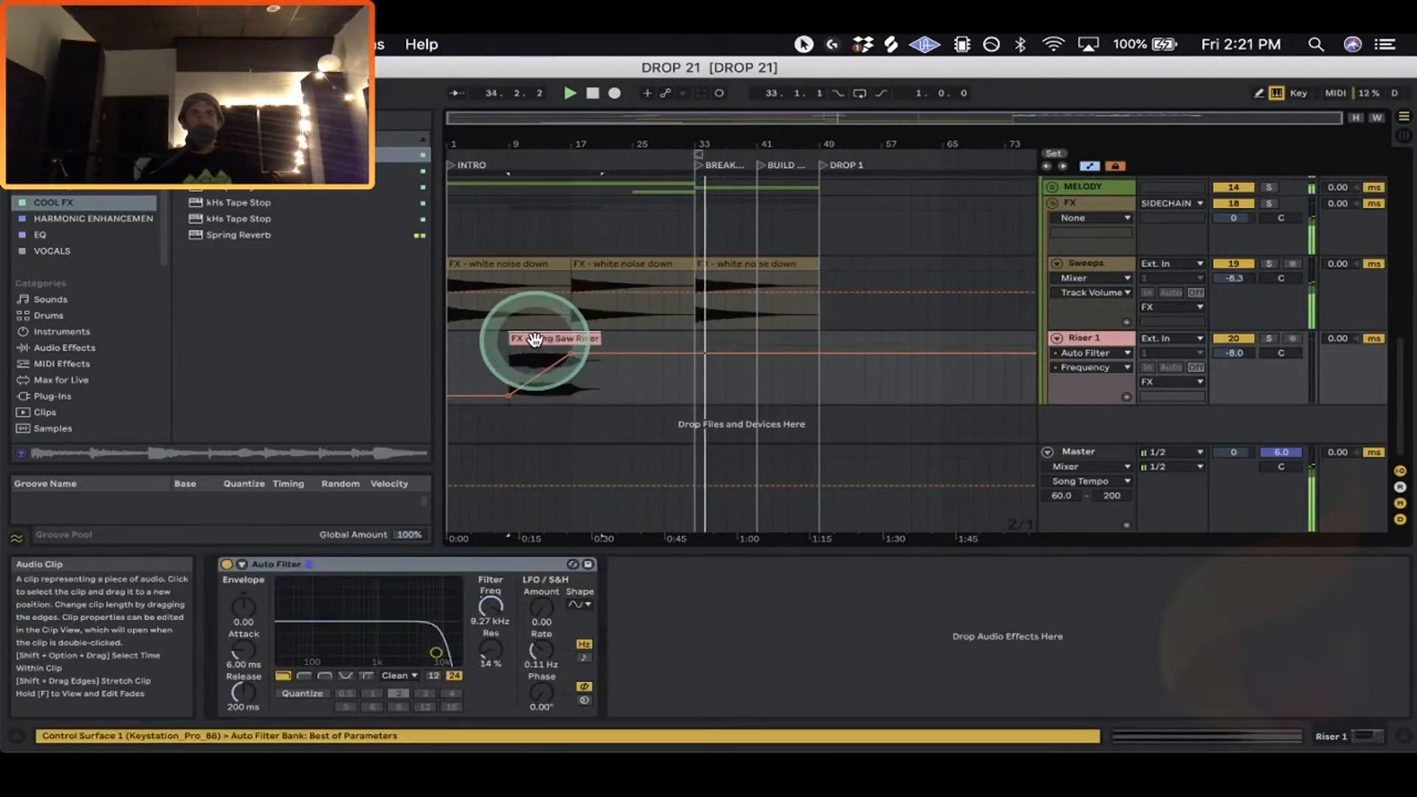
pyautogui.moveTo(535, 339); pyautogui.dragTo(781, 364)
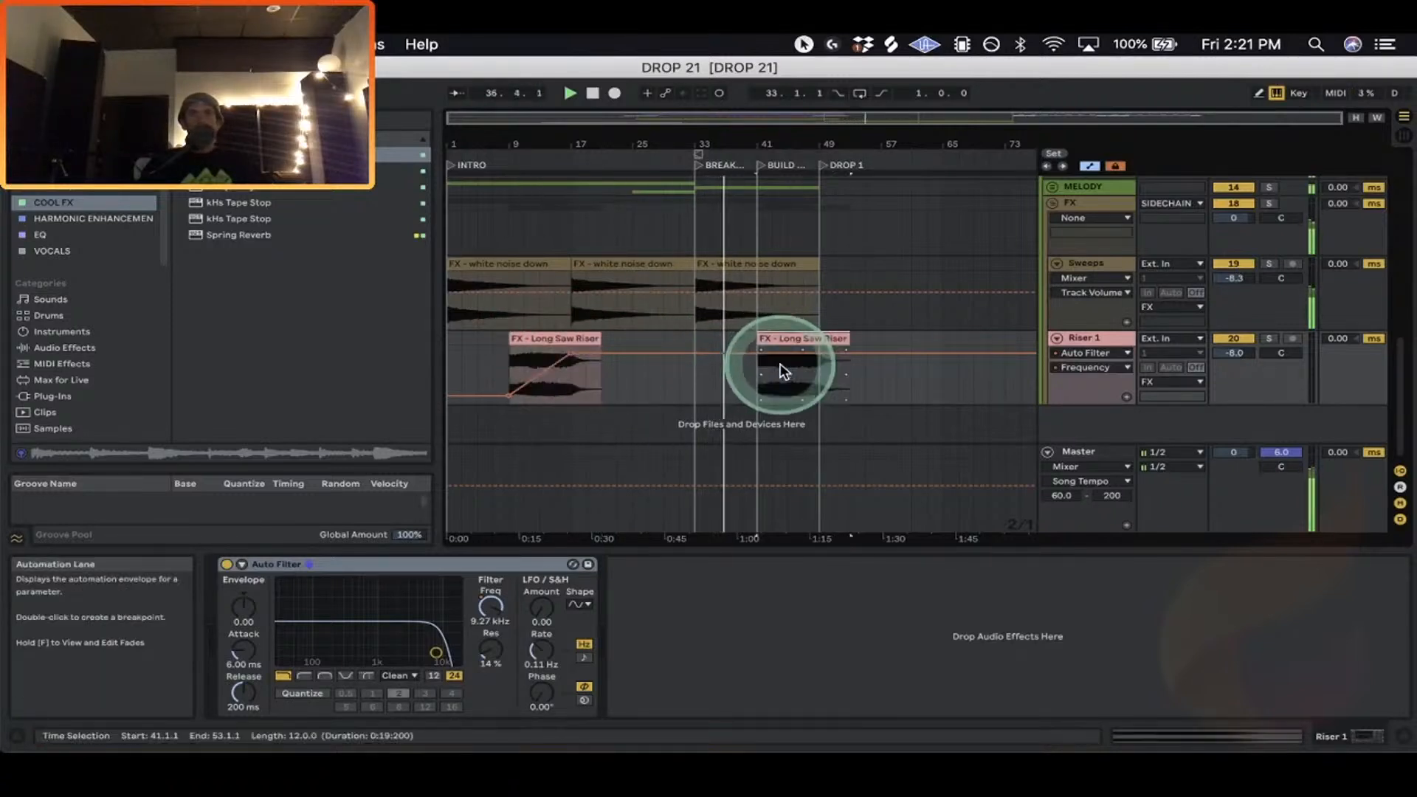
pyautogui.moveTo(829, 152); pyautogui.dragTo(793, 343)
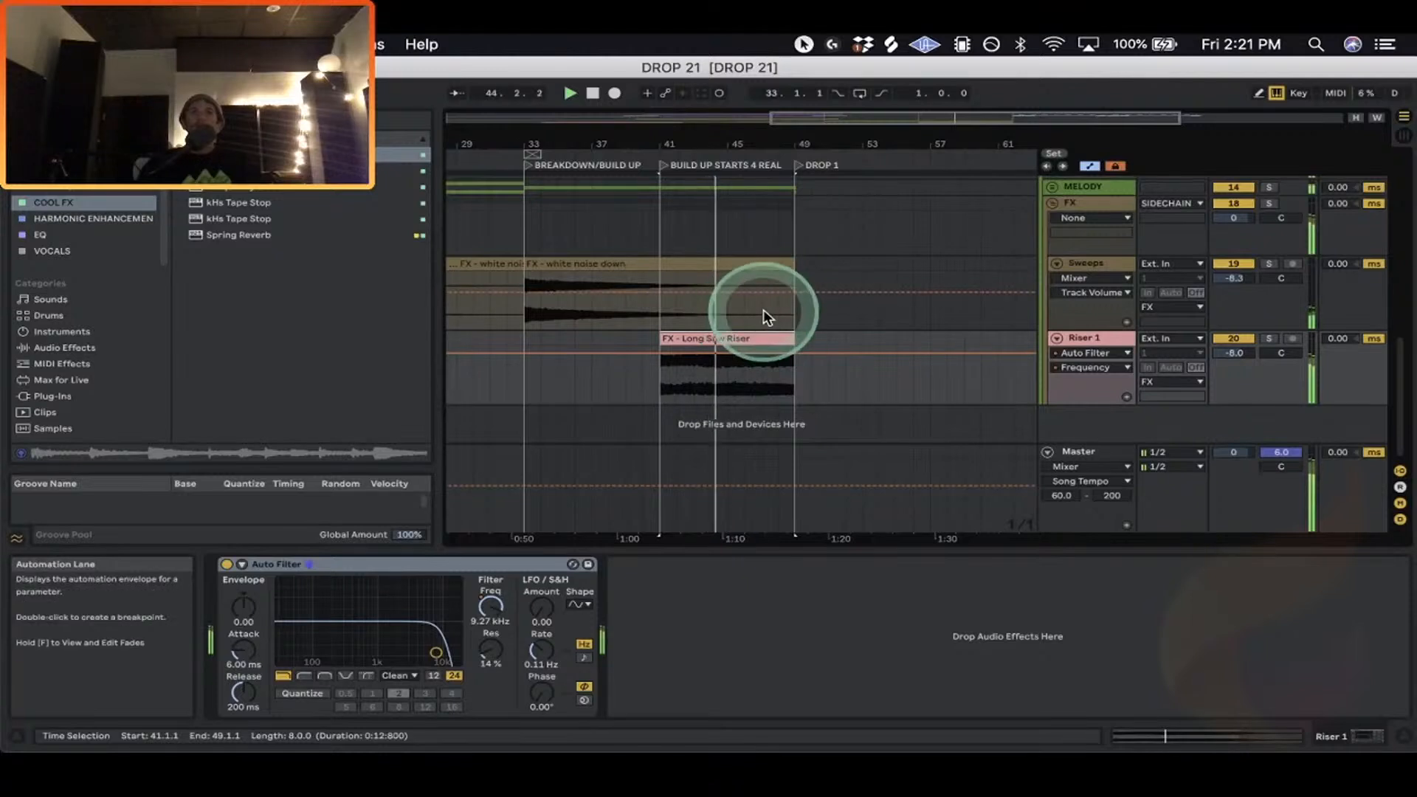
# Shorten the ends before DROP 1: the new white noise down clip to bar 48 and the new Long Saw Riser clip to 48.3.1.
pyautogui.scroll(2, 768, 313)
pyautogui.scroll(-1, 783, 308)
pyautogui.moveTo(780, 145); pyautogui.dragTo(818, 145)
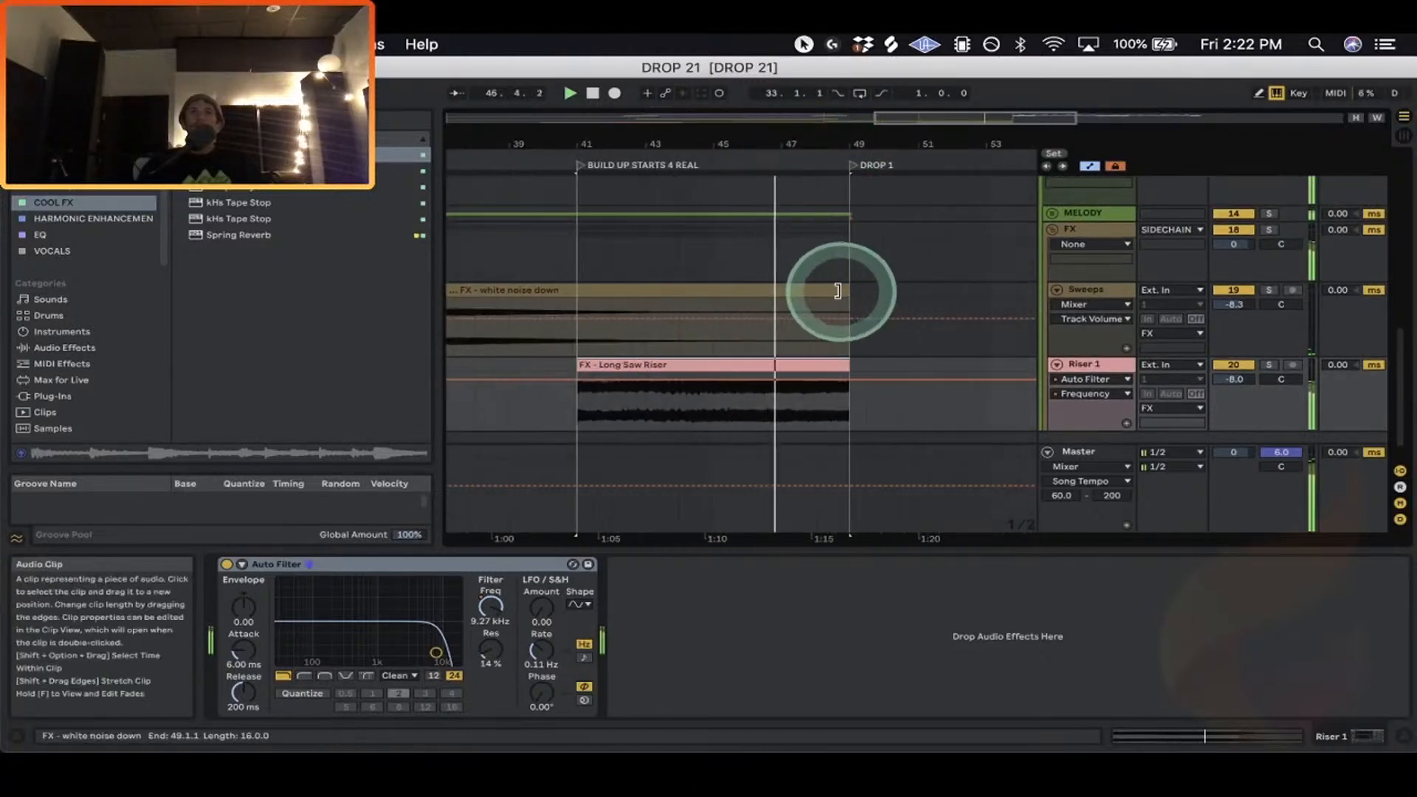
pyautogui.click(837, 291)
pyautogui.click(842, 340)
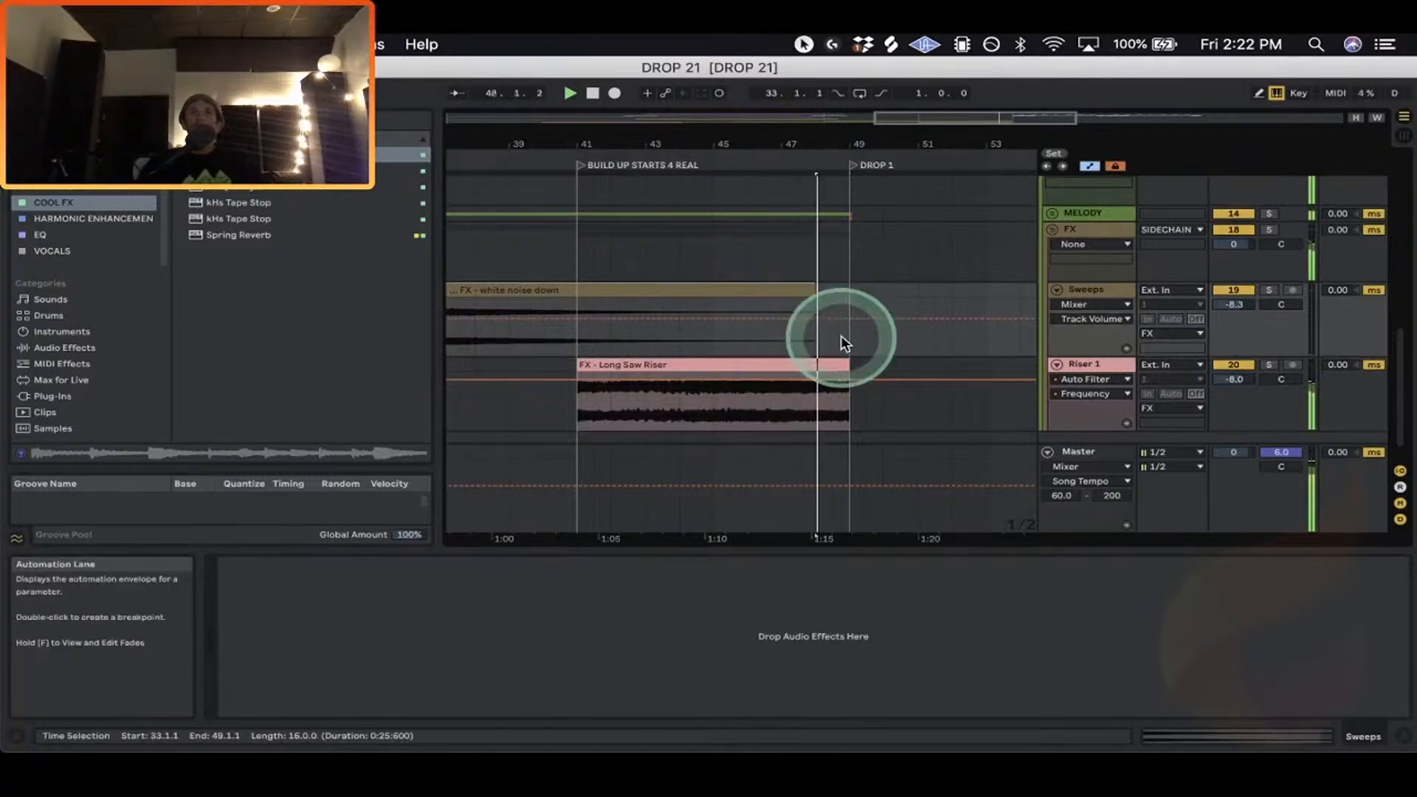
pyautogui.moveTo(842, 359); pyautogui.dragTo(824, 366)
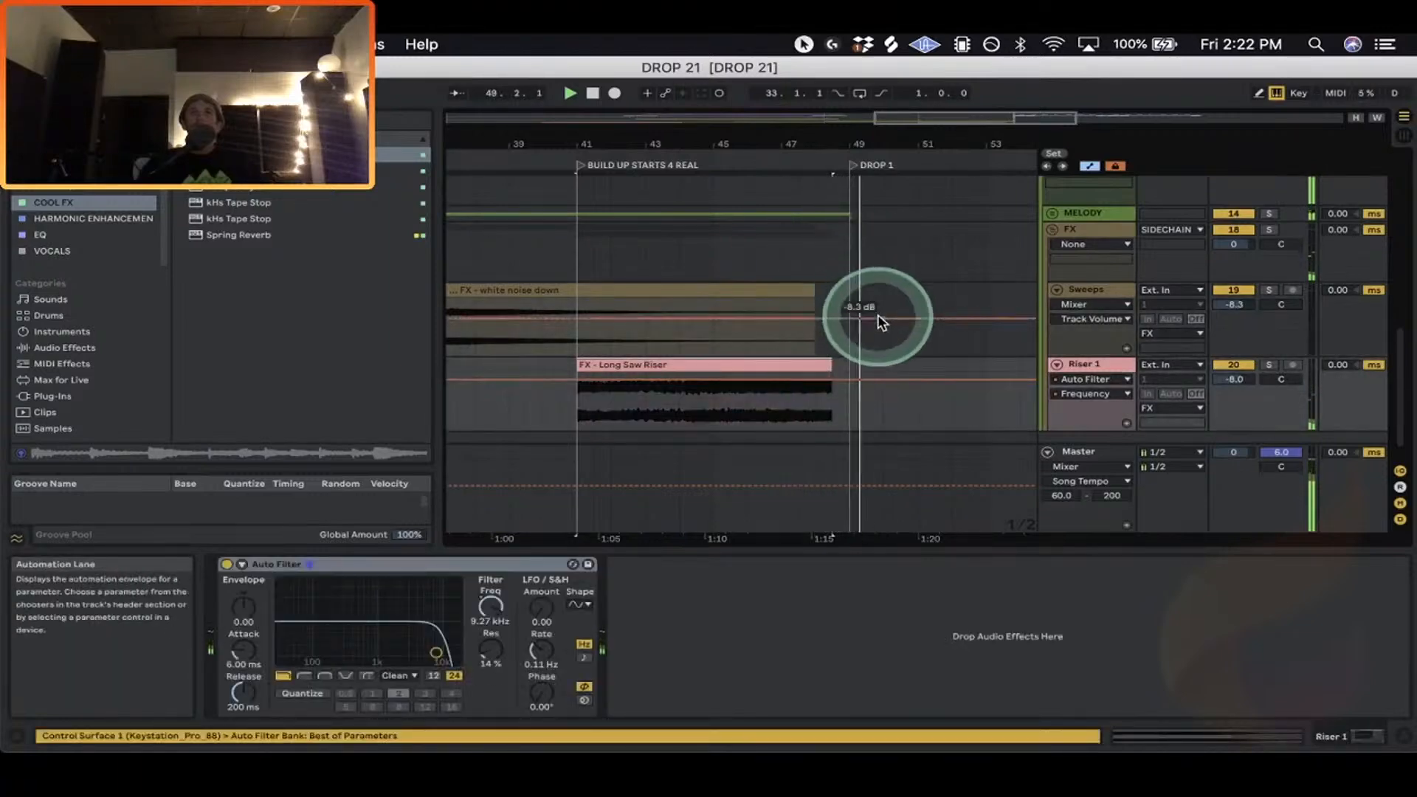
pyautogui.scroll(-3, 875, 295)
pyautogui.scroll(5, 874, 295)
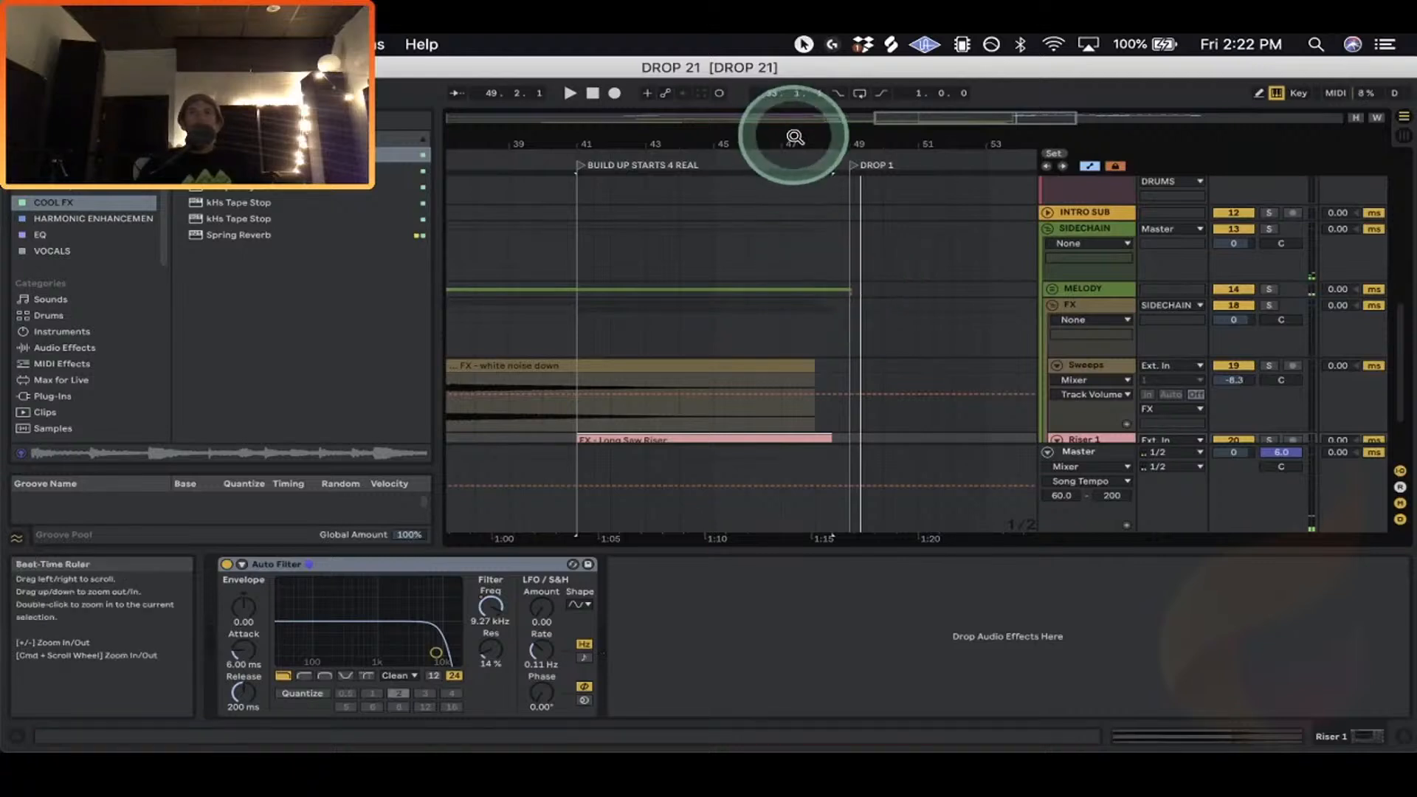
pyautogui.moveTo(793, 139); pyautogui.dragTo(800, 145)
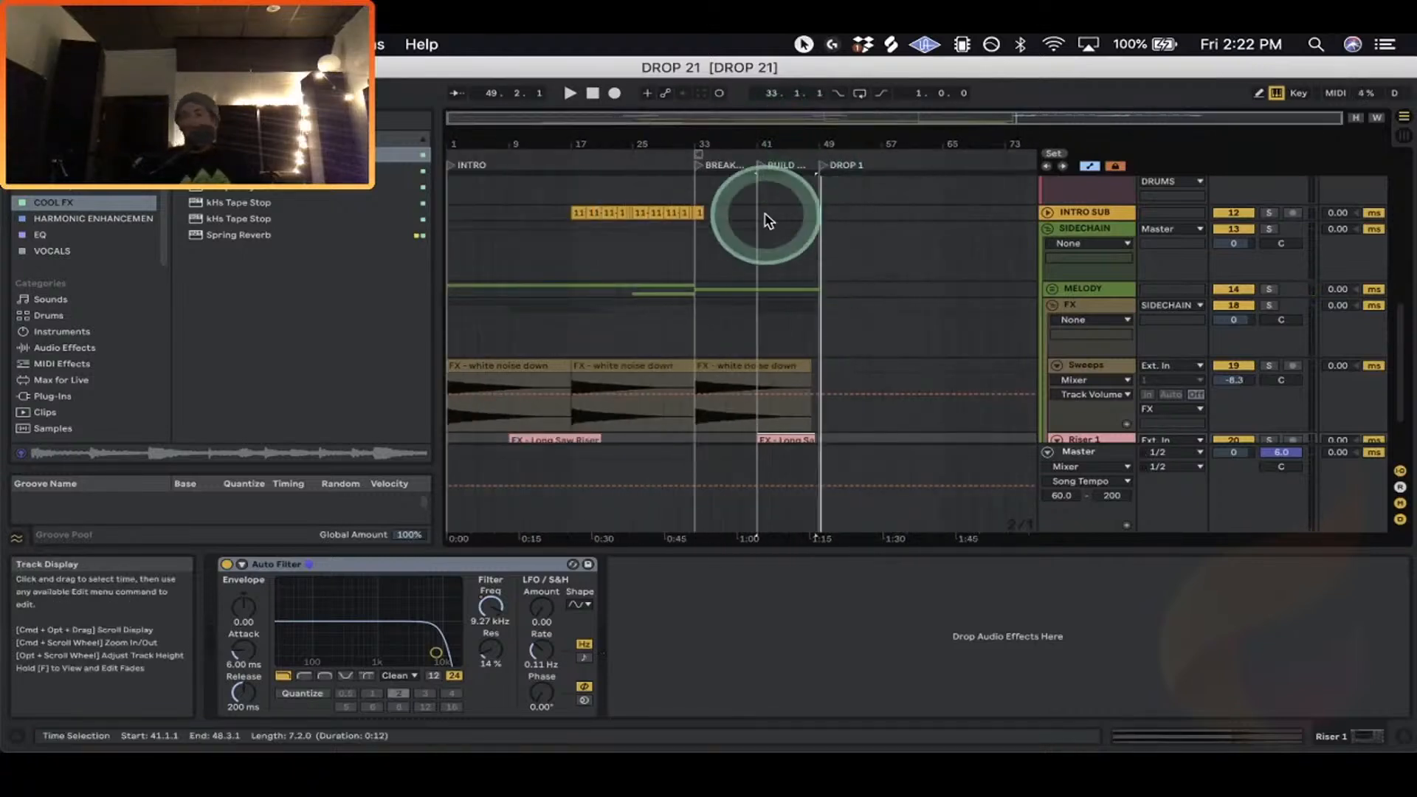
pyautogui.click(832, 142)
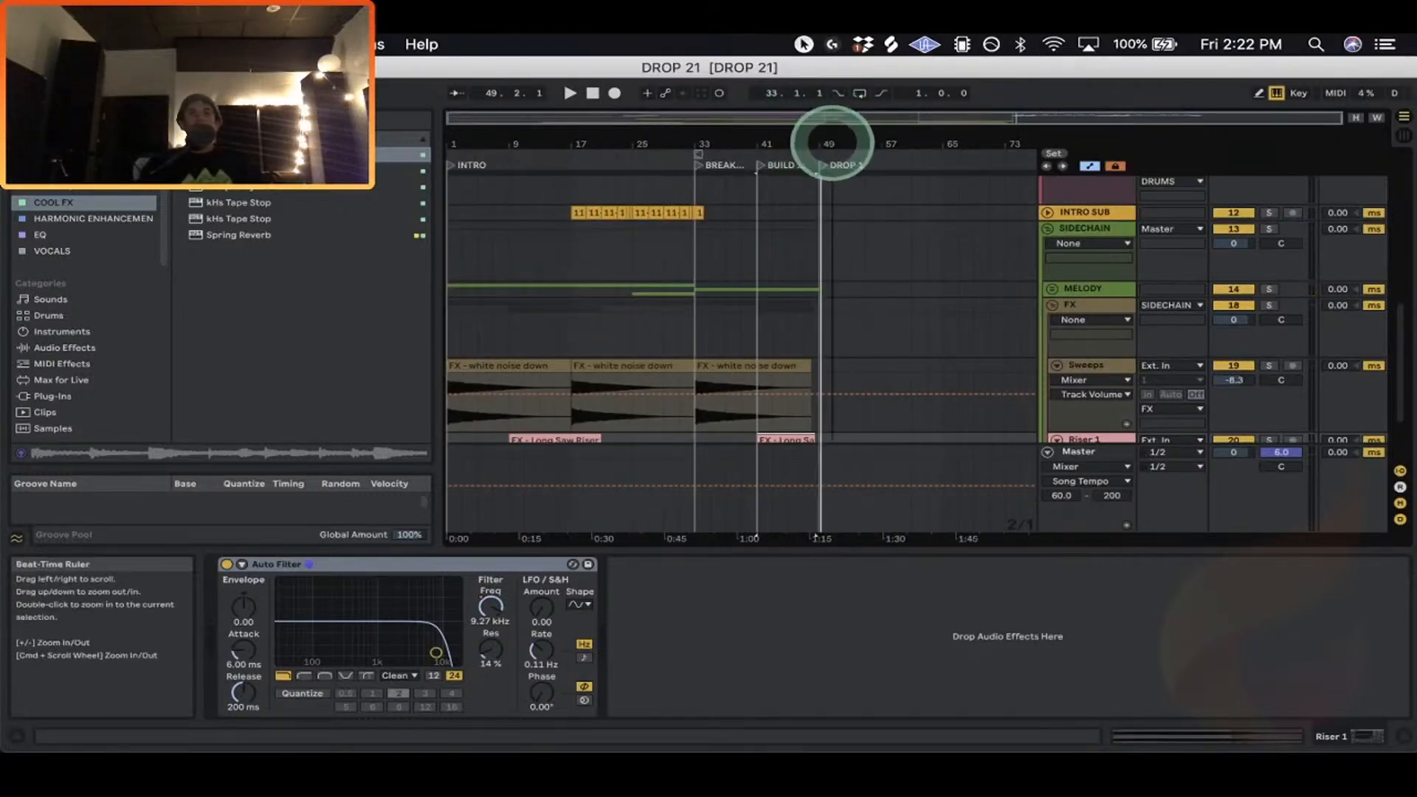
pyautogui.scroll(-5, 918, 240)
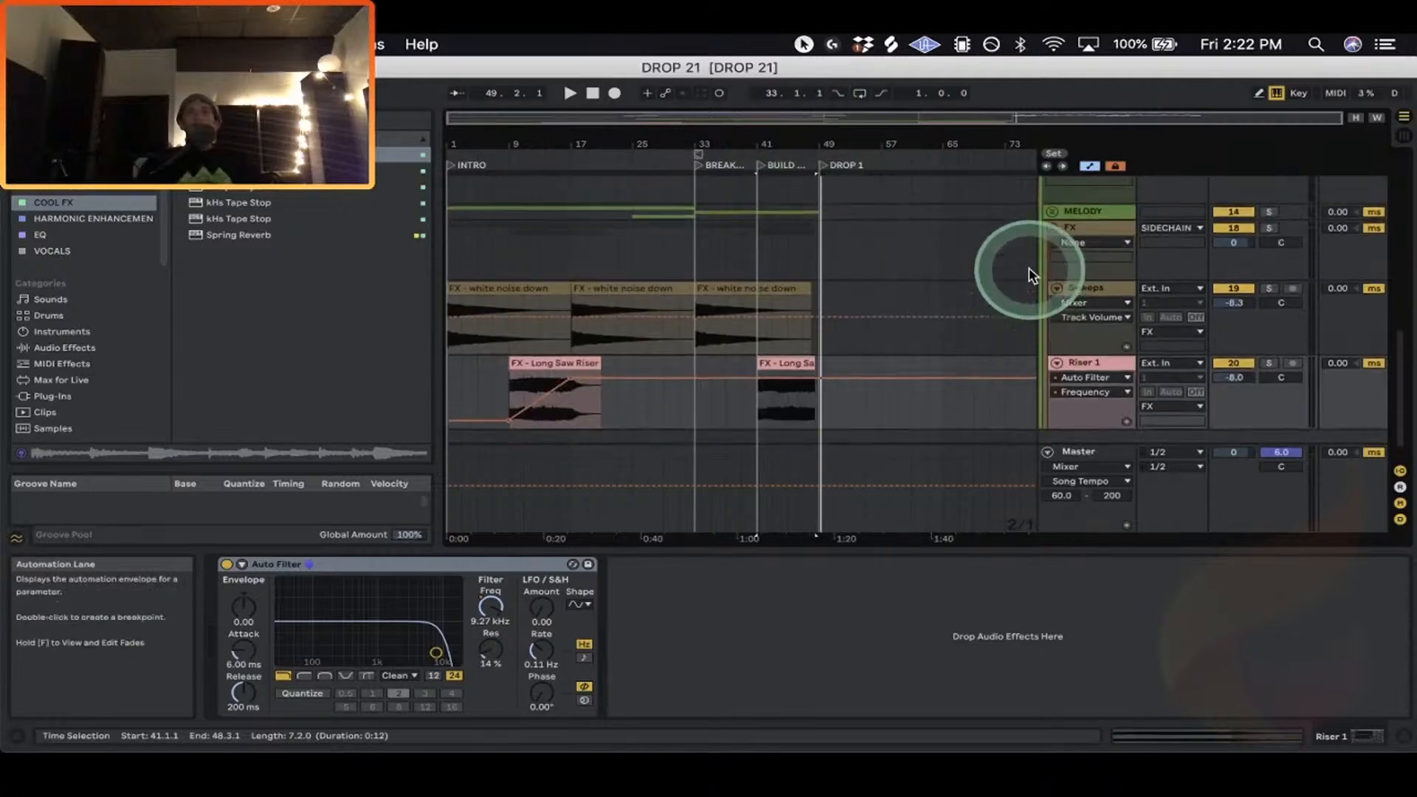